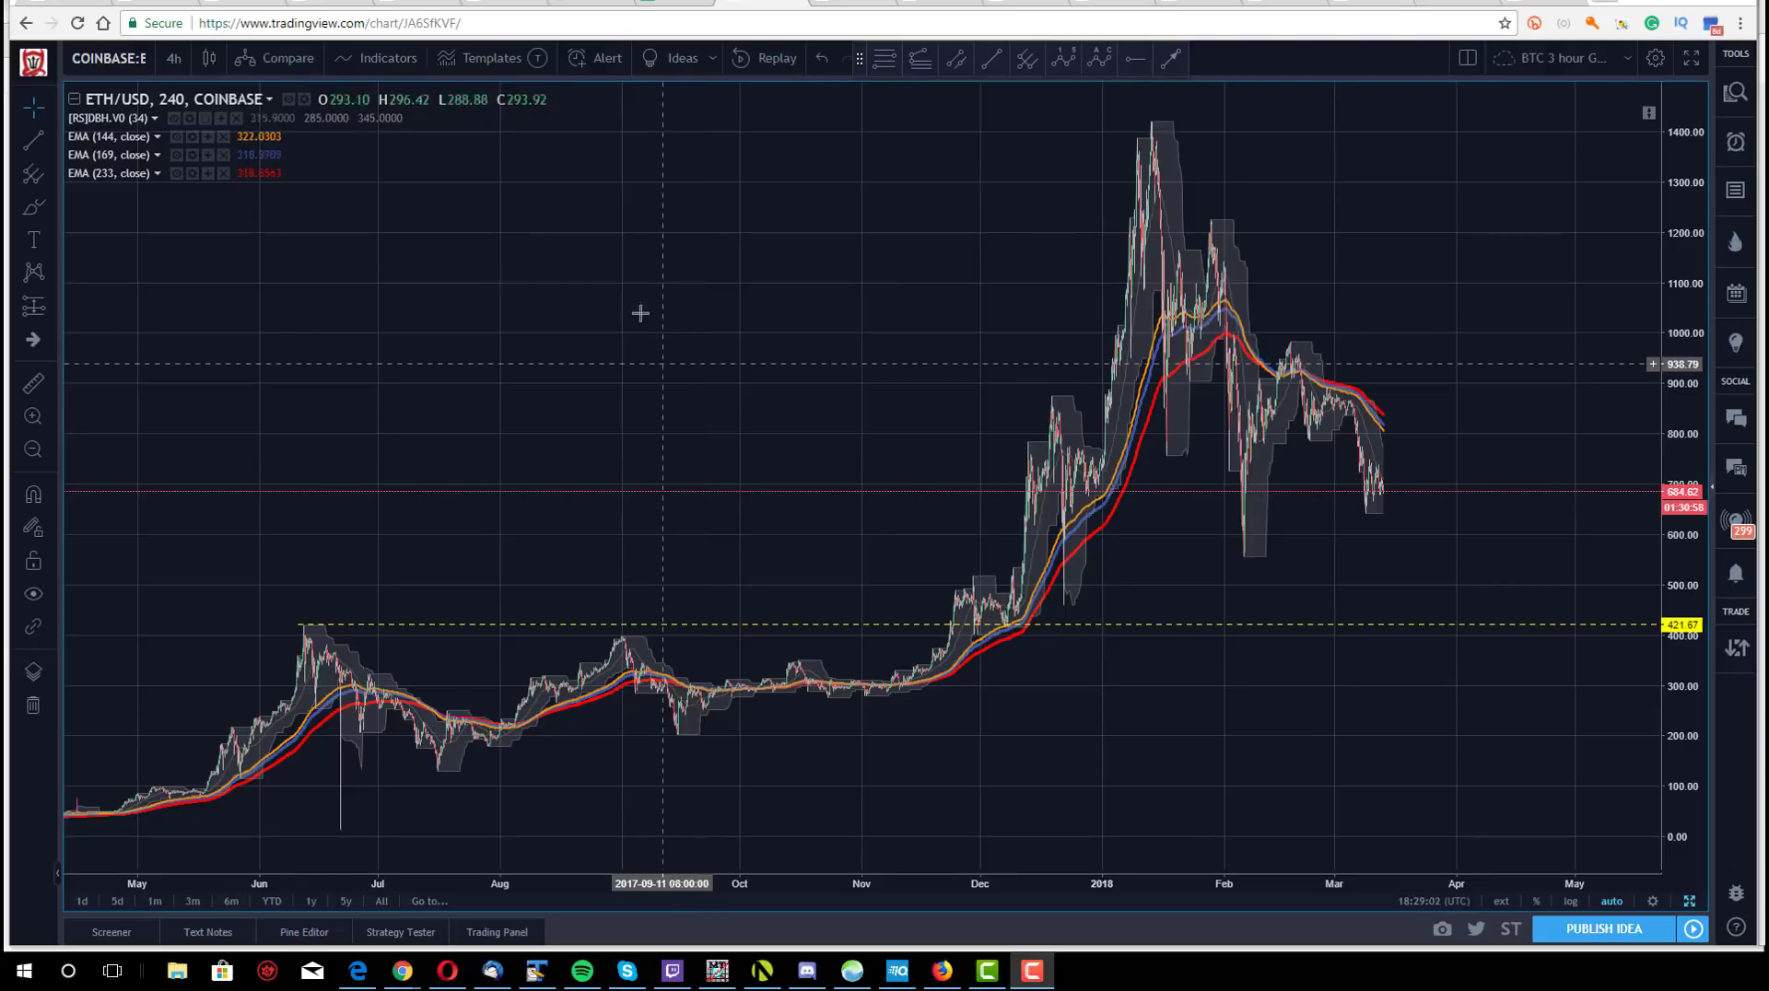
- Move the yellow dashed horizontal ray's anchor at the June 2017 high to about 419.45
left_click_drag(605, 296, 537, 274)
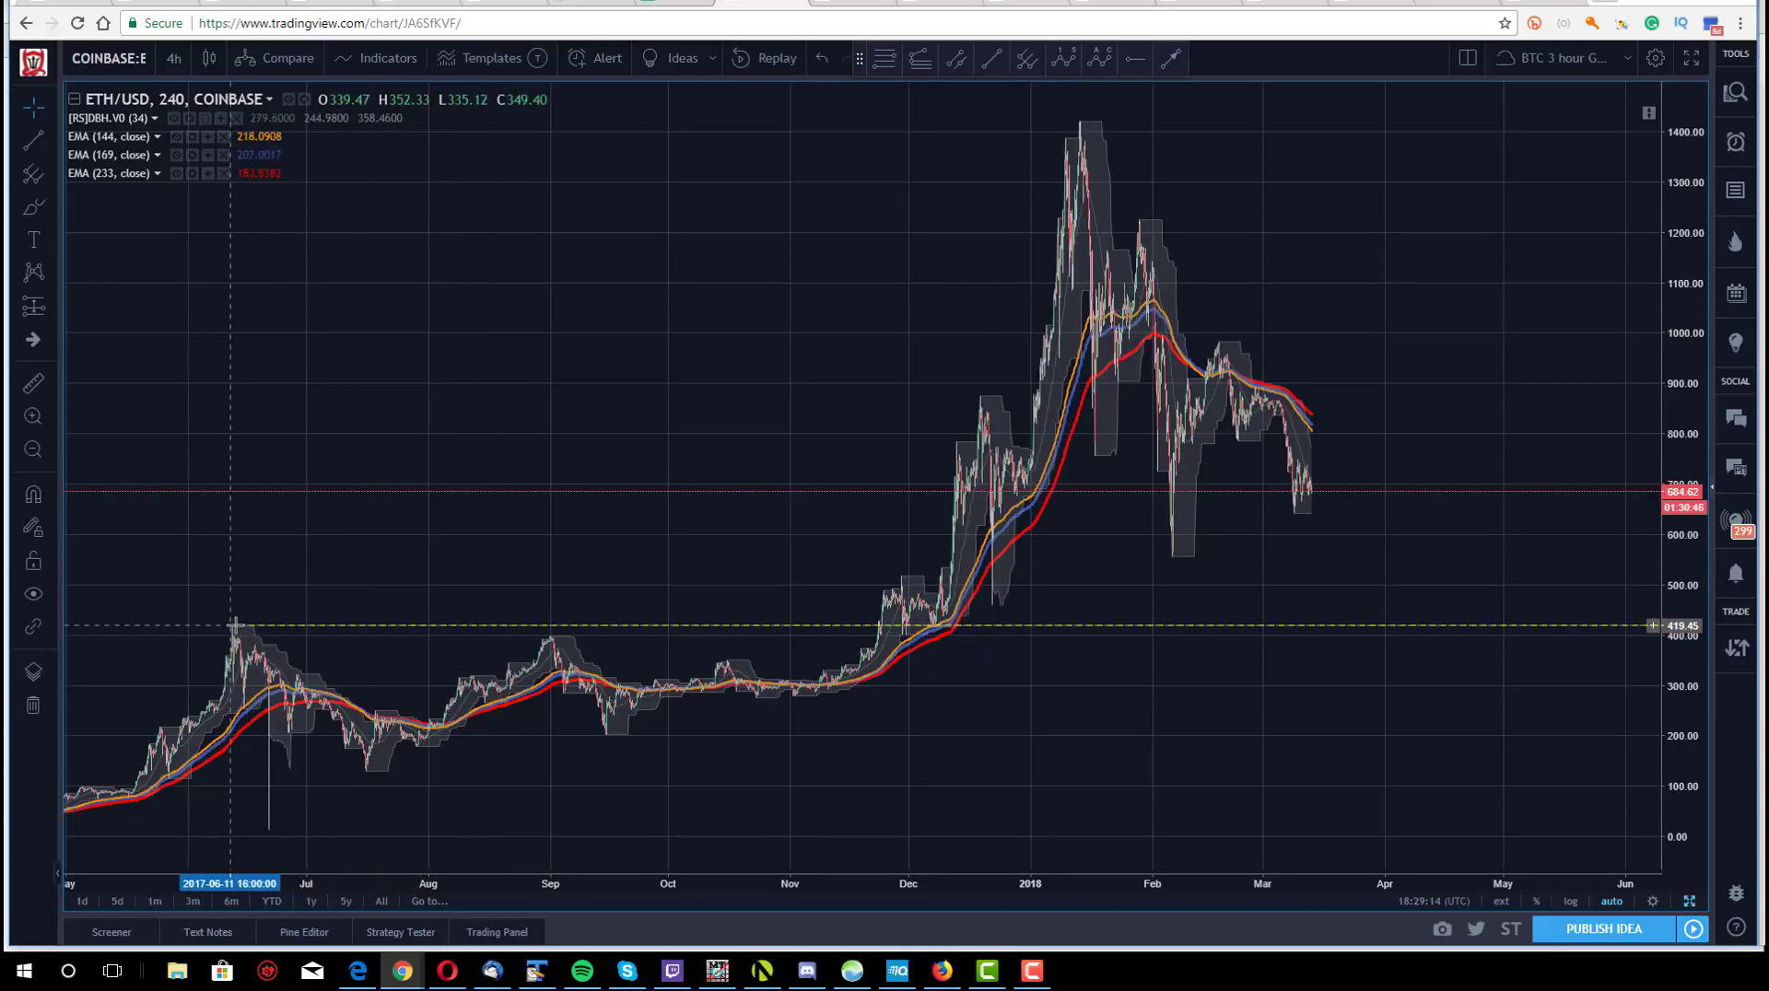
left_click_drag(230, 626, 234, 626)
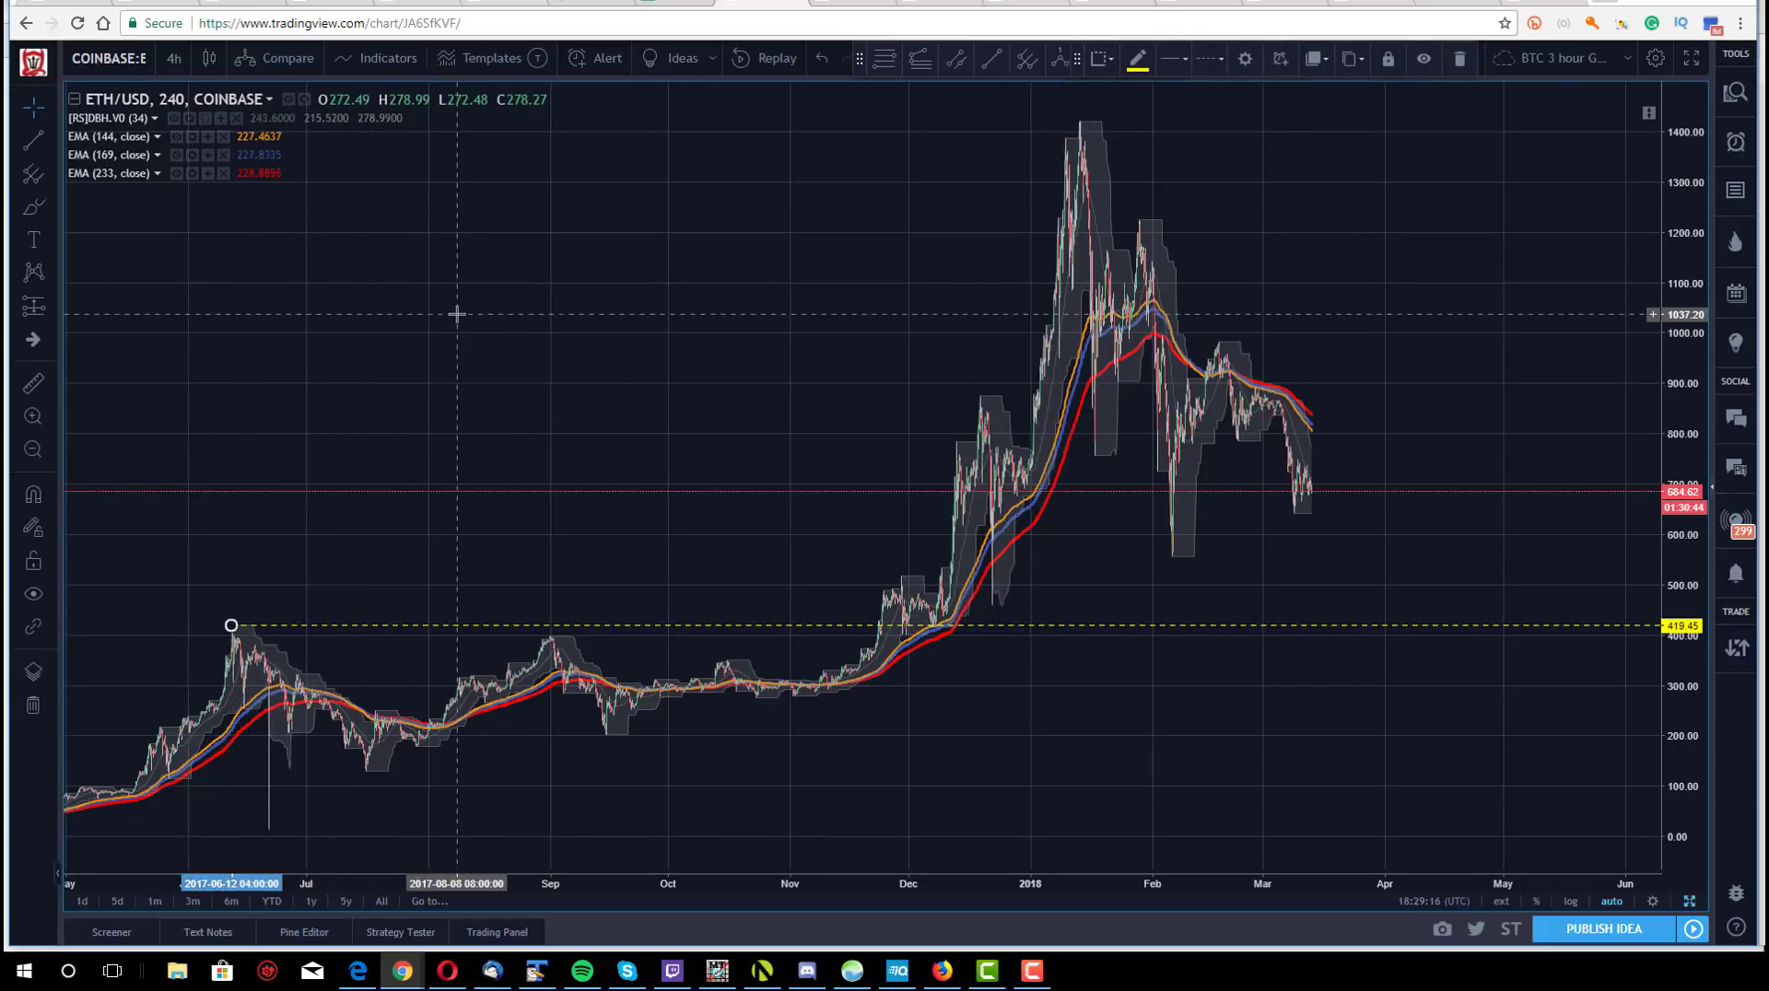
left_click(458, 316)
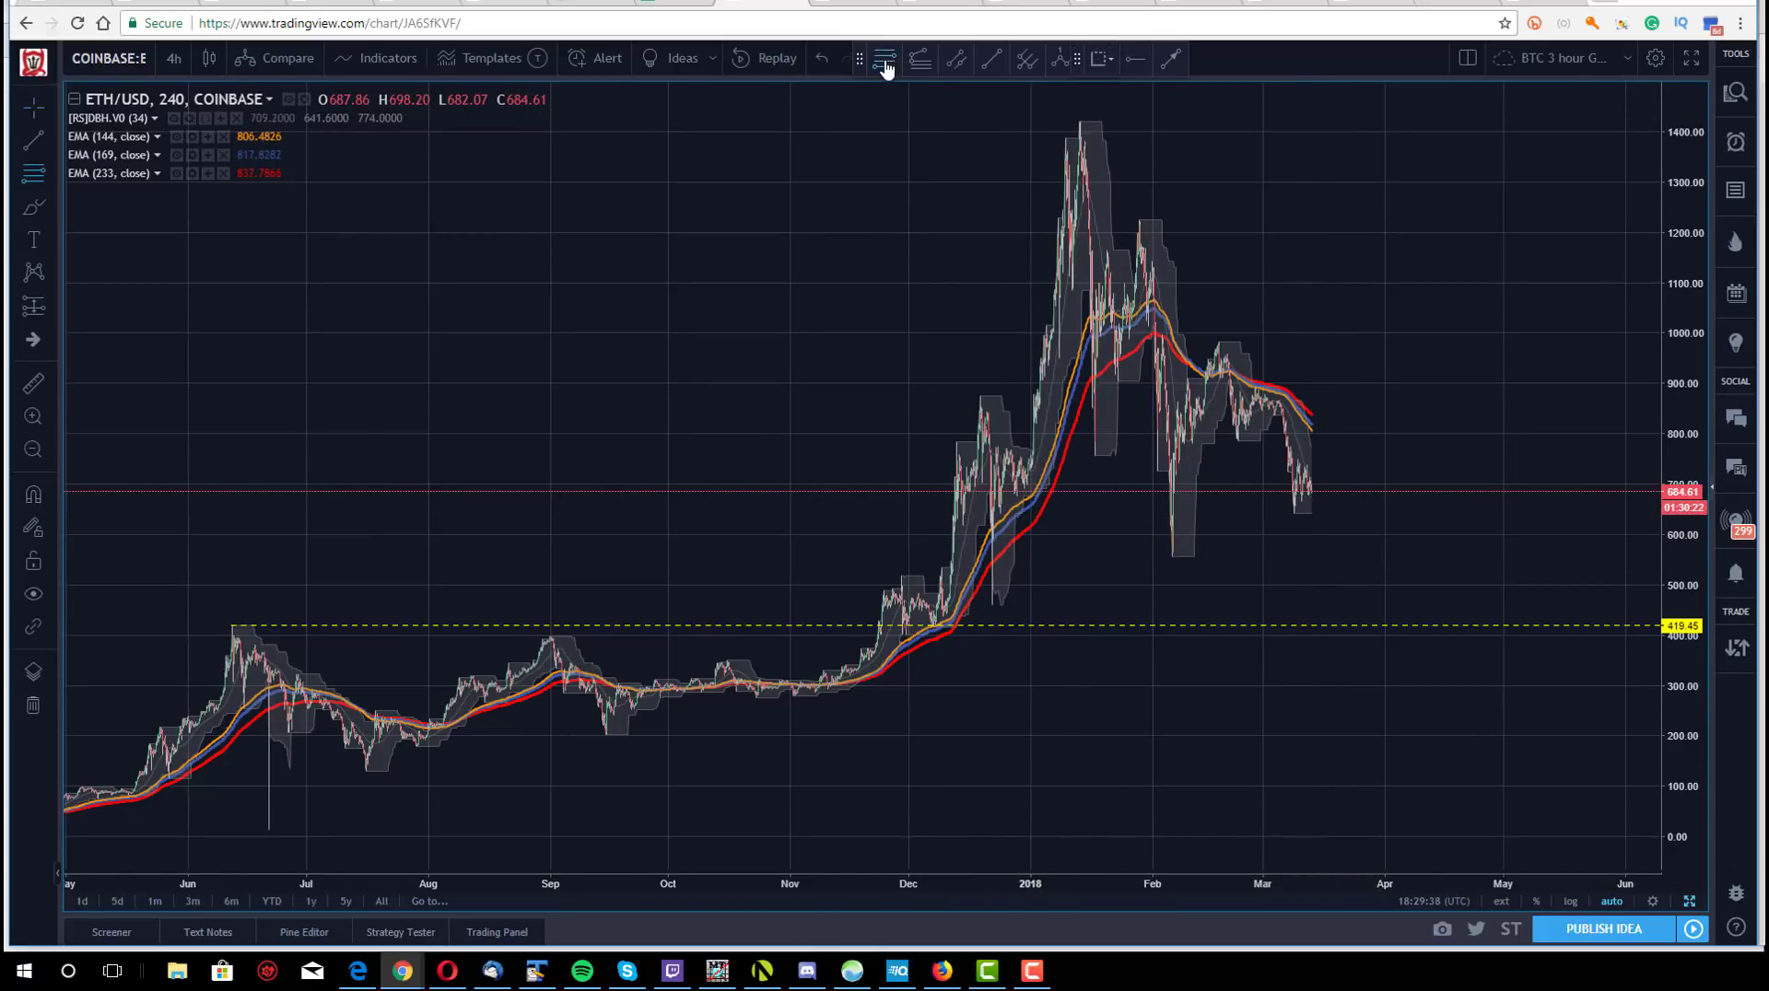
- Draw a Fibonacci retracement from the September 2017 low at about 198.96 to the January 2018 high at about 1421.69, and delete it
left_click(603, 736)
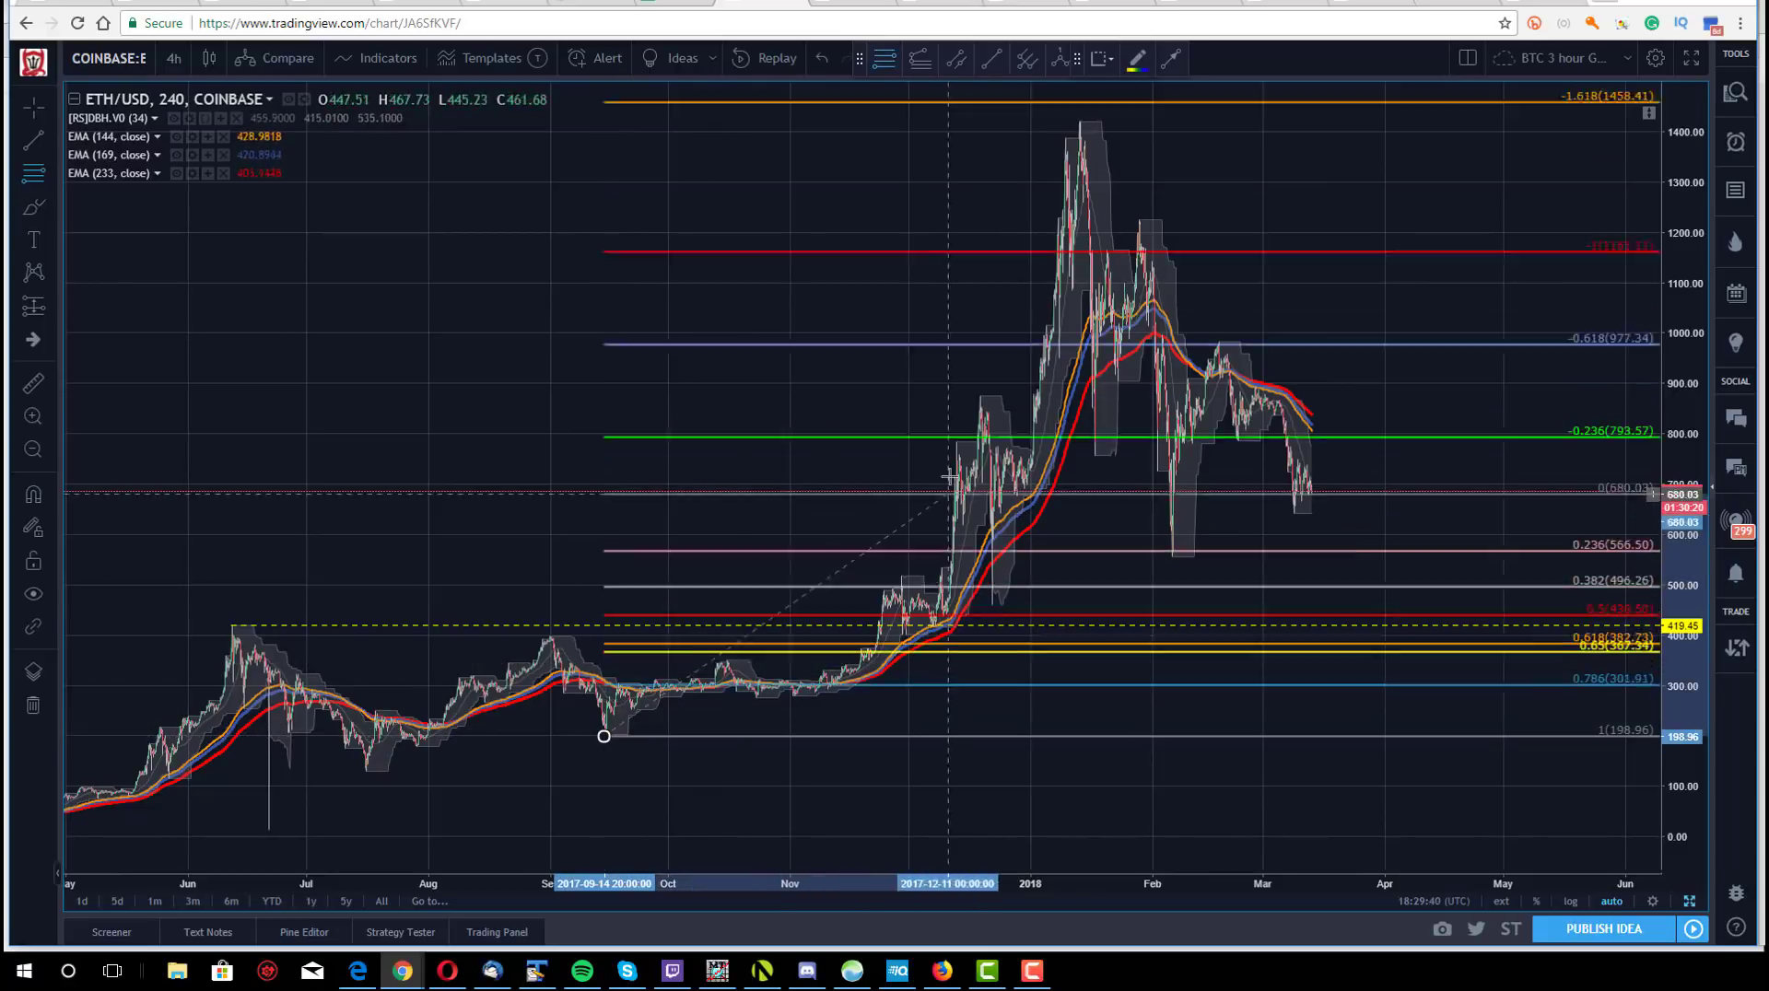
left_click(973, 395)
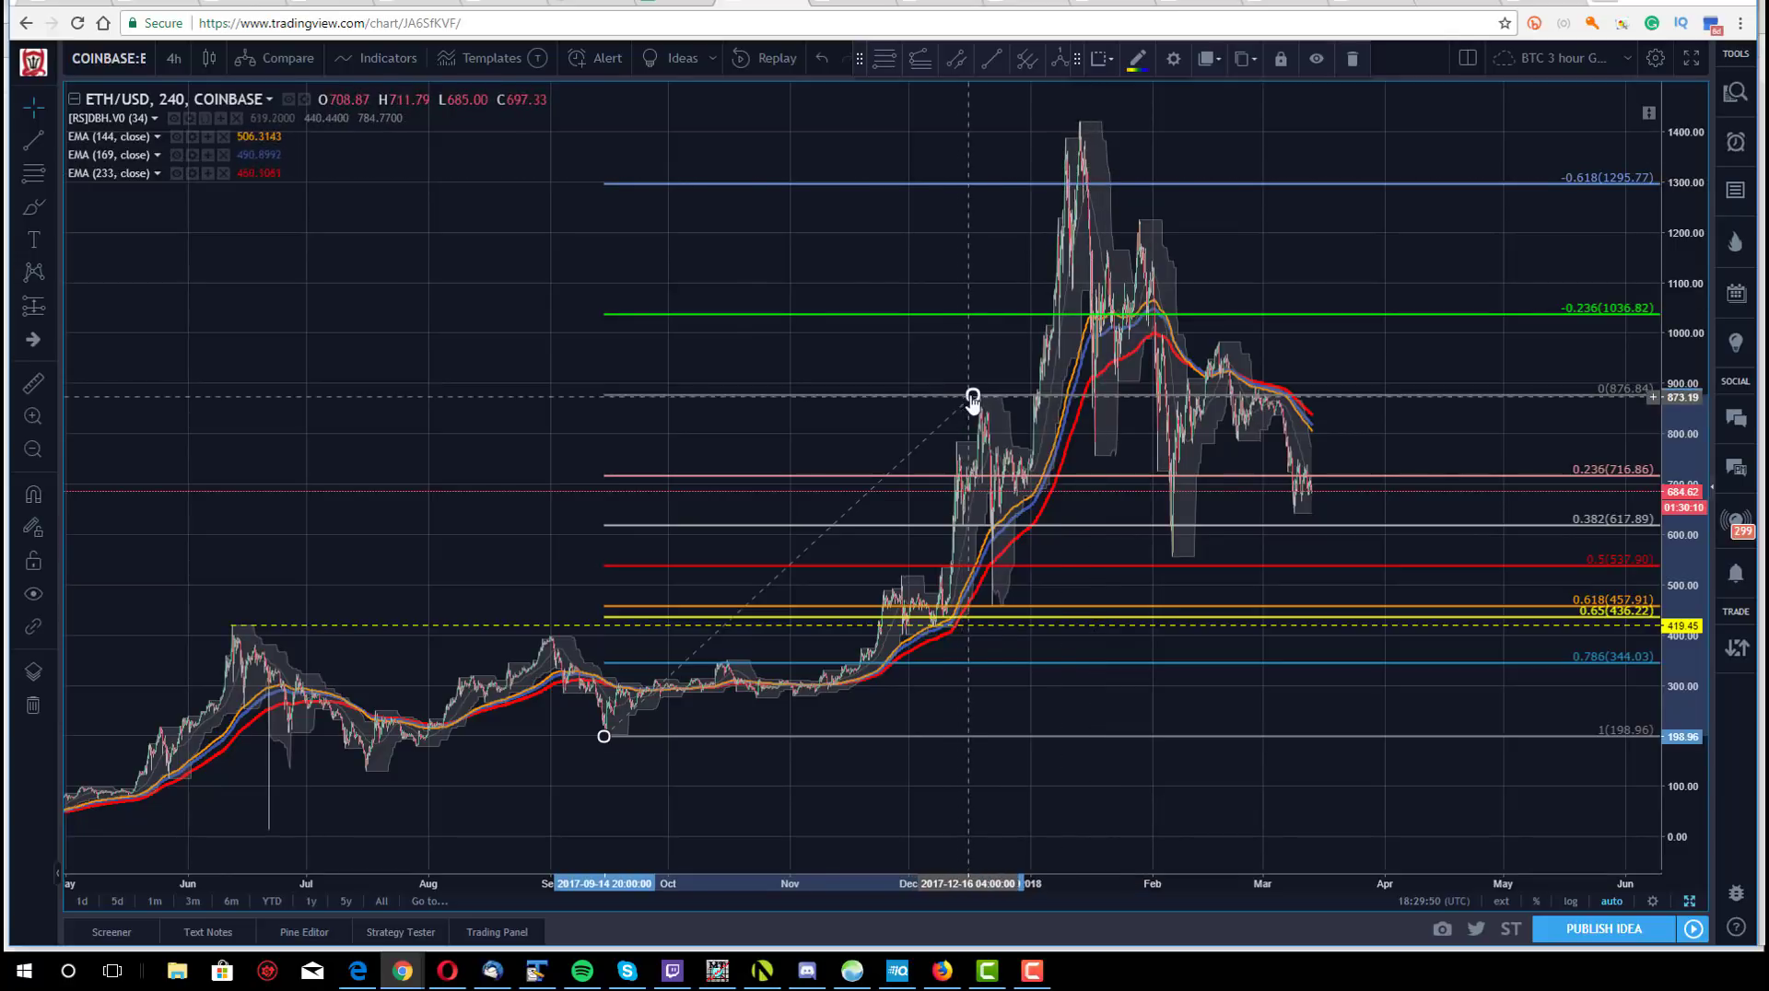
left_click_drag(972, 397, 1064, 121)
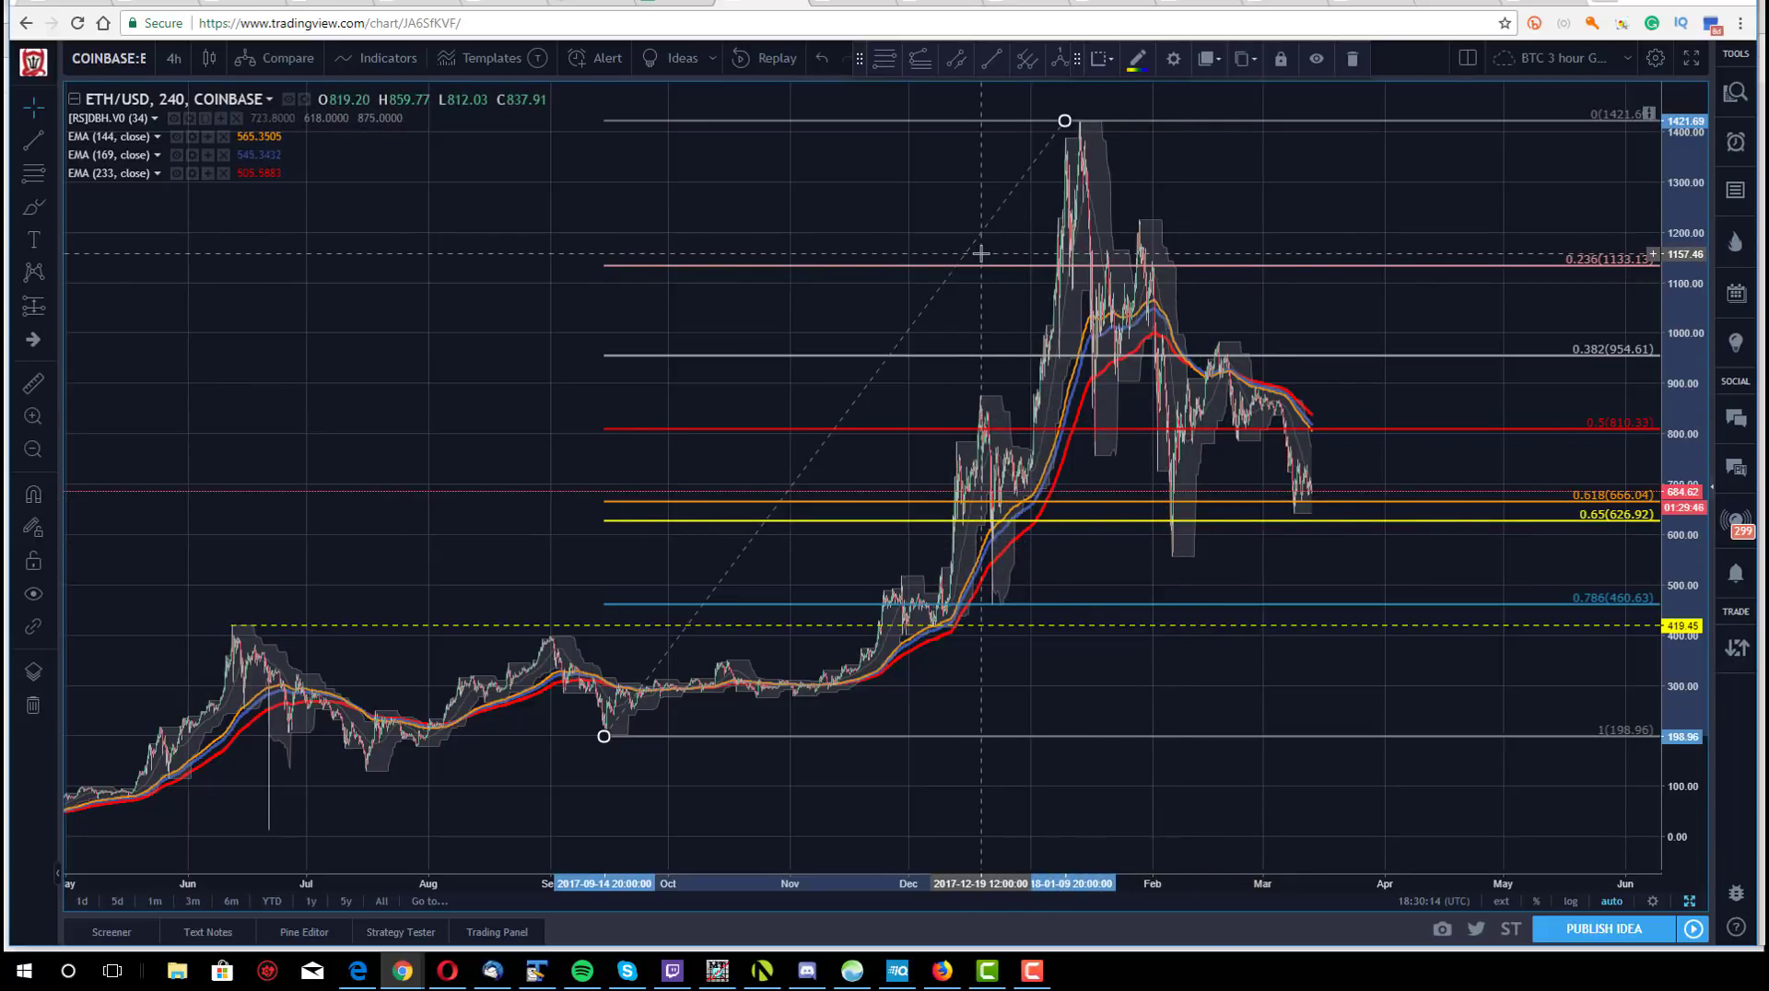
left_click_drag(1064, 121, 1070, 130)
key("Delete")
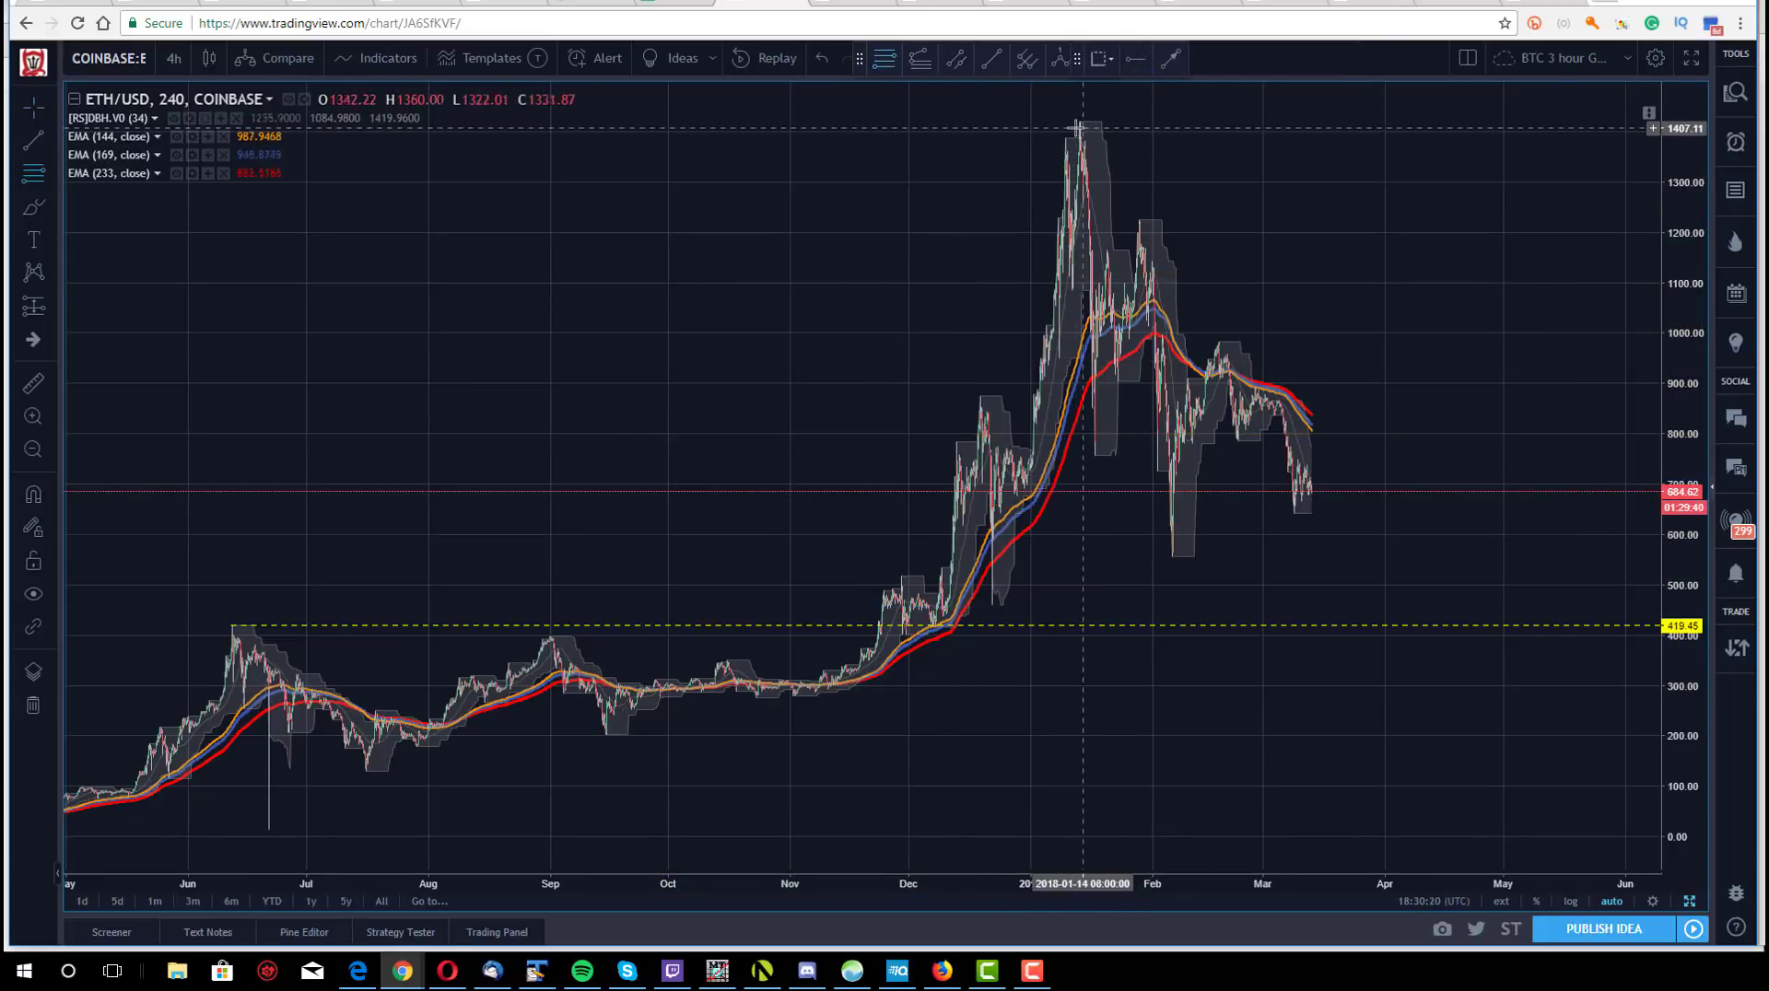
- Draw a Fibonacci retracement from the January 2018 high at about 1421.69, extending its end to the February low at about 557.94
left_click_drag(1078, 120, 1095, 455)
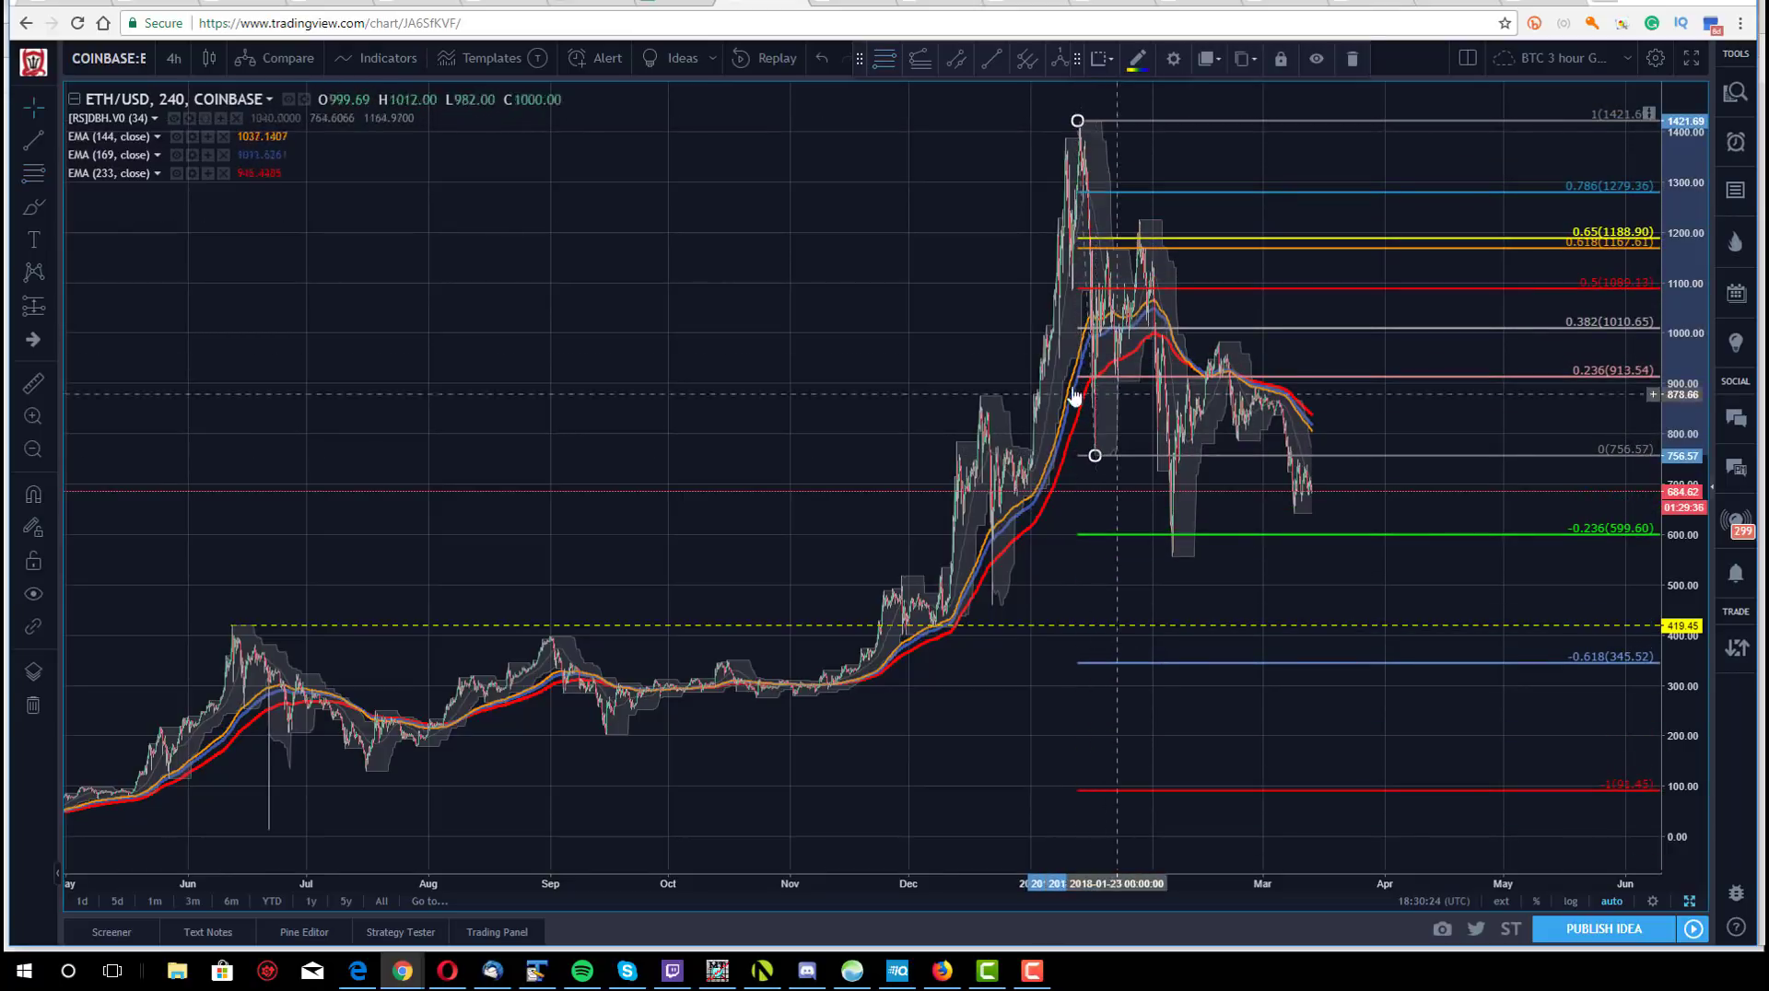
left_click(987, 229)
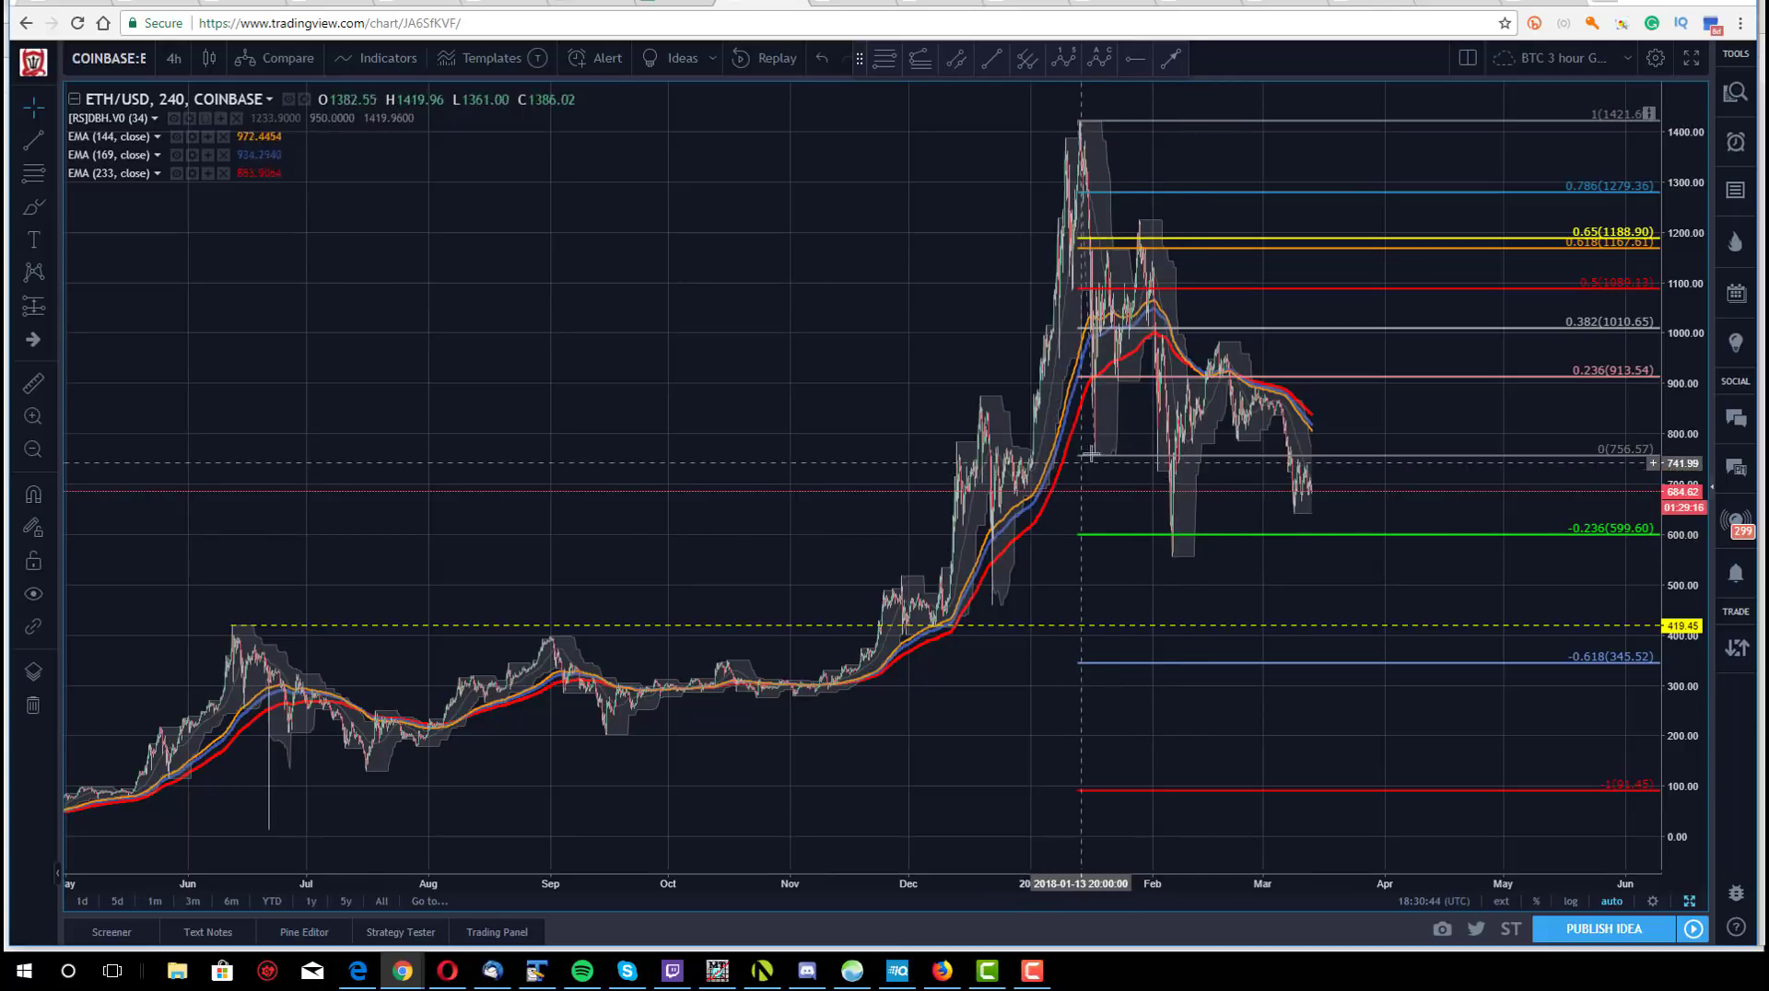
left_click_drag(1093, 455, 1163, 555)
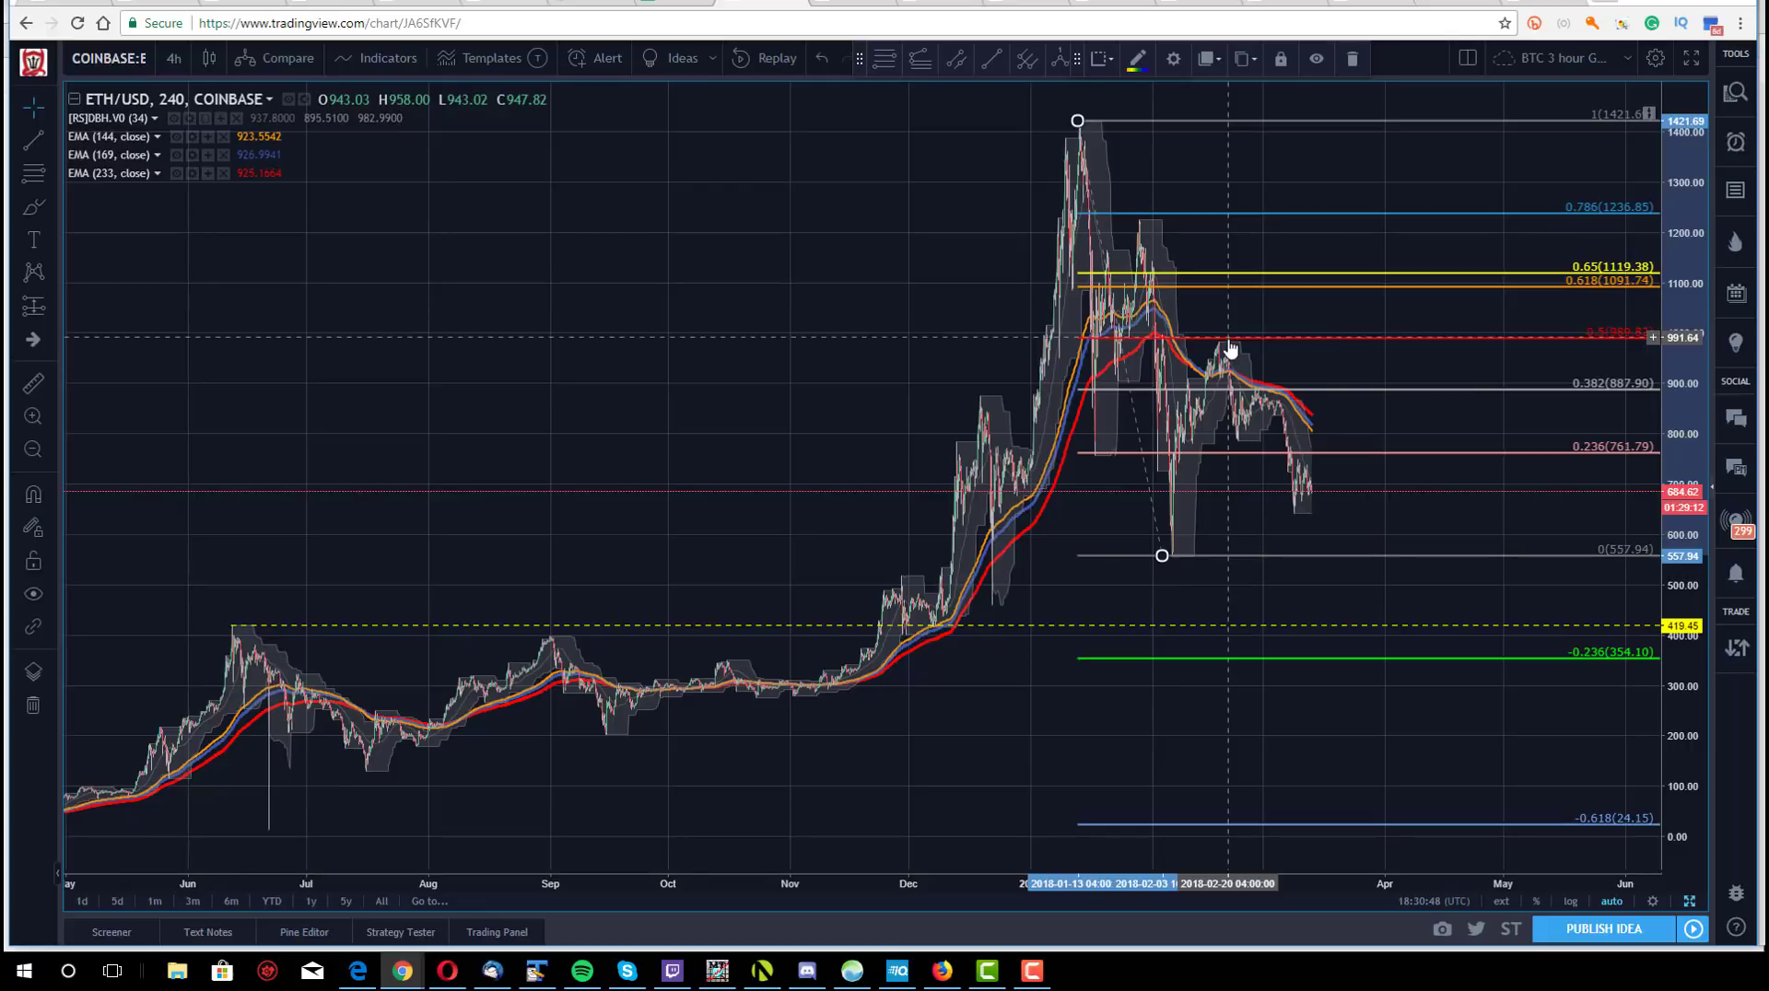
left_click(898, 230)
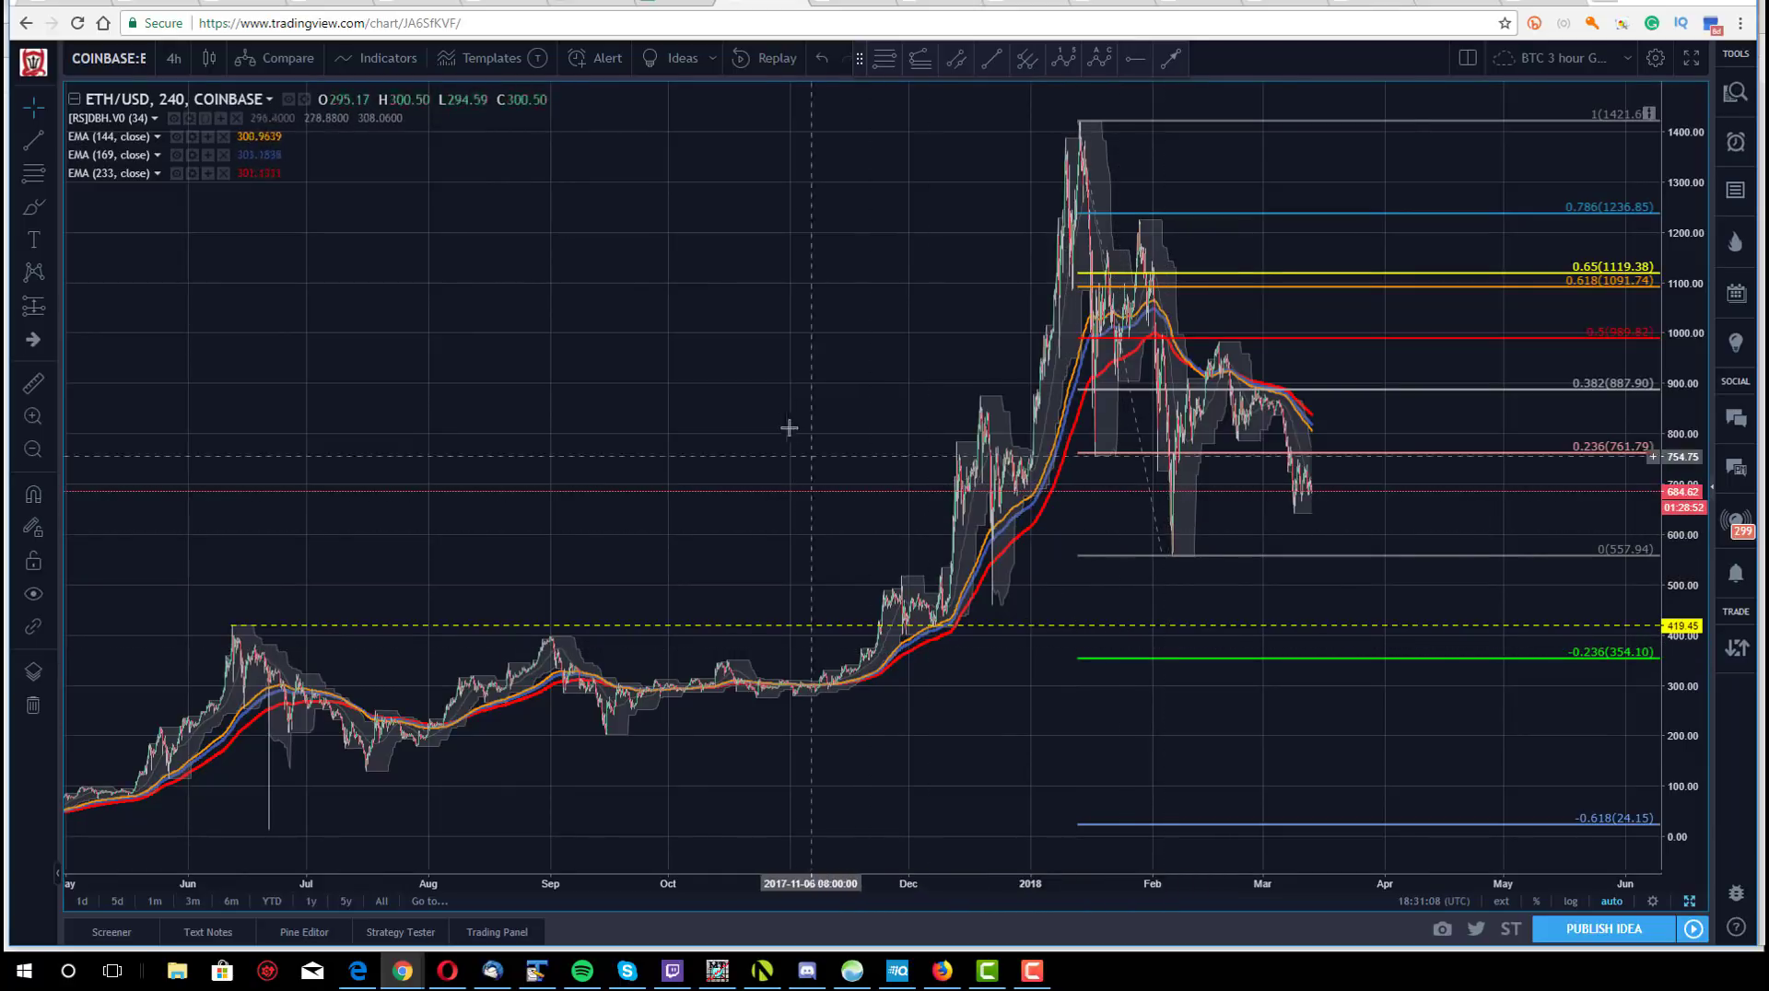
- Draw a dashed arrow from the mid-February high at about 988 down to about 368.43 in early April 2018
left_click(1171, 59)
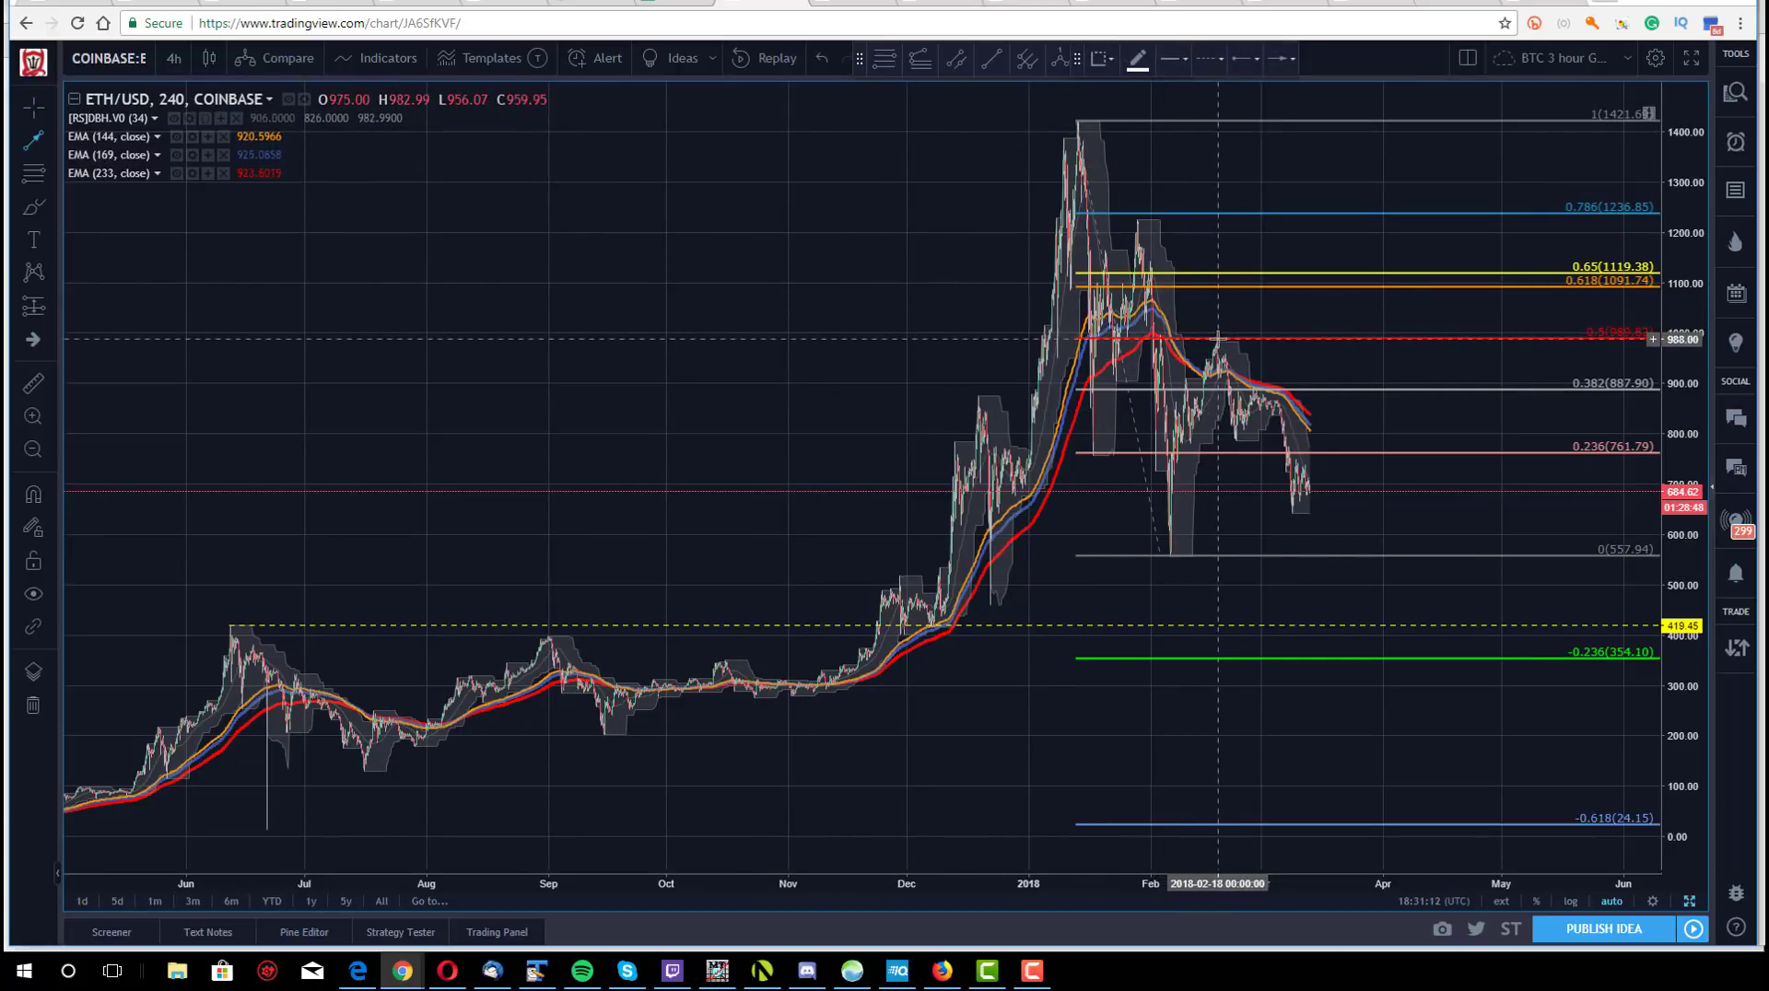
left_click(1217, 340)
left_click(1395, 651)
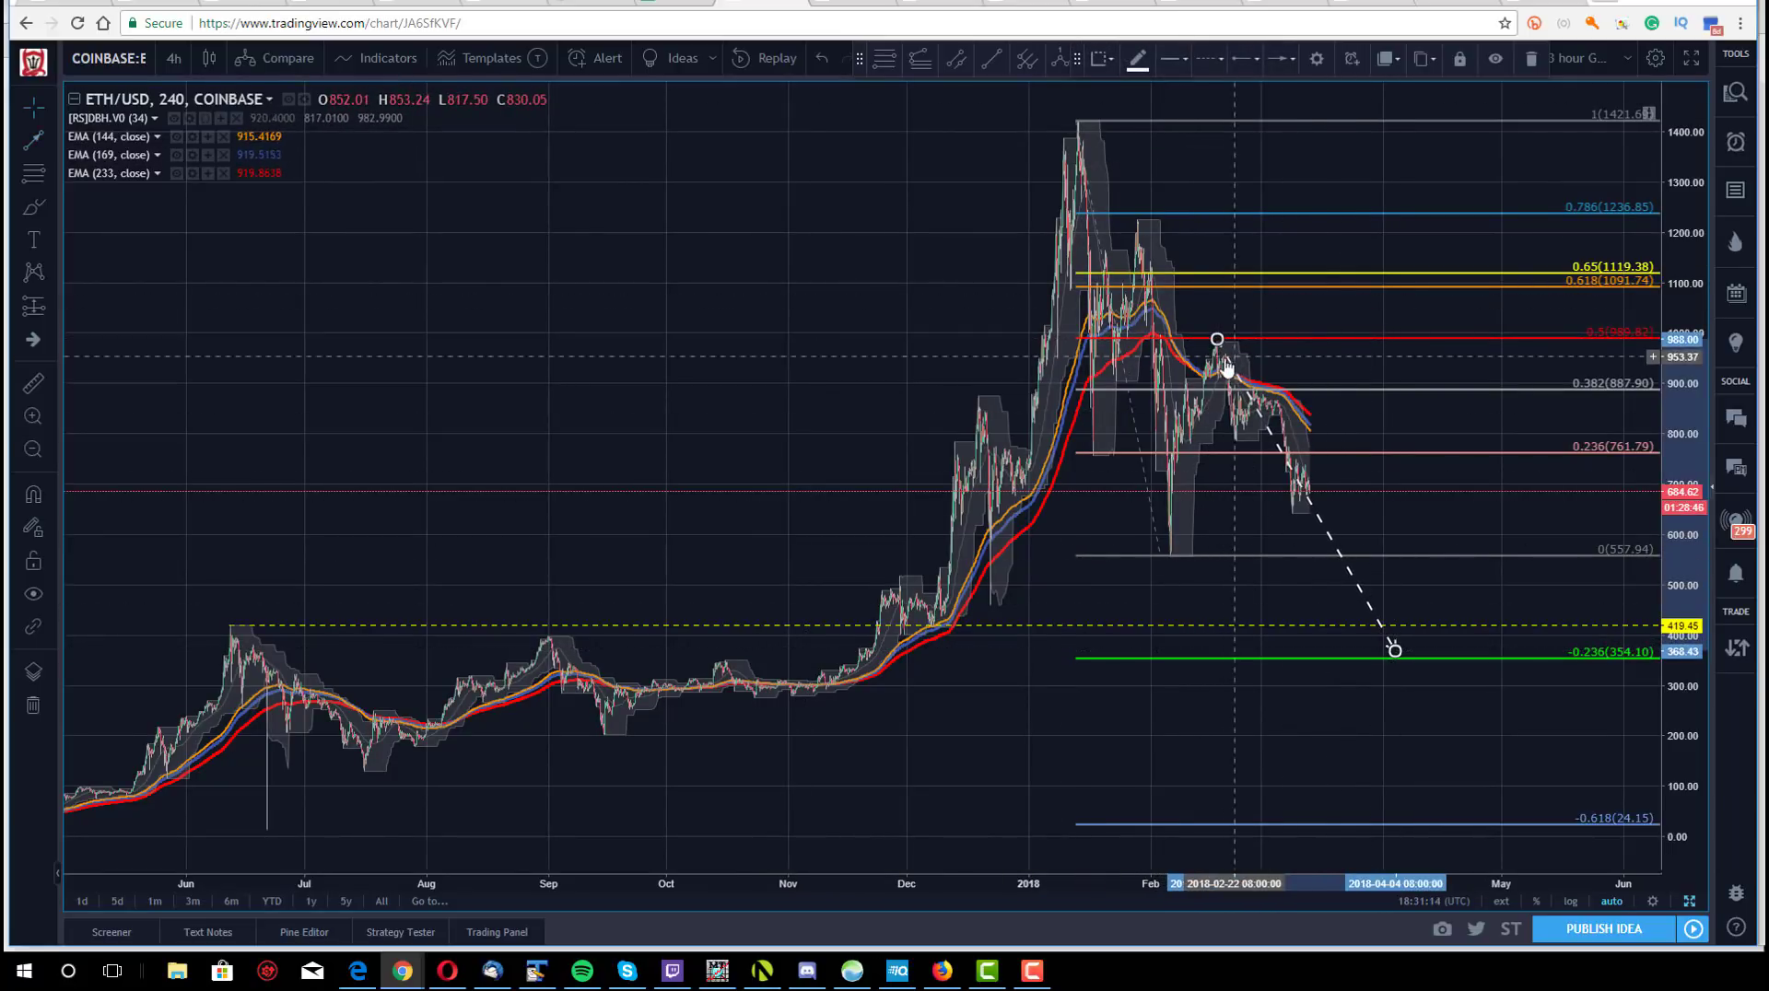
left_click(838, 273)
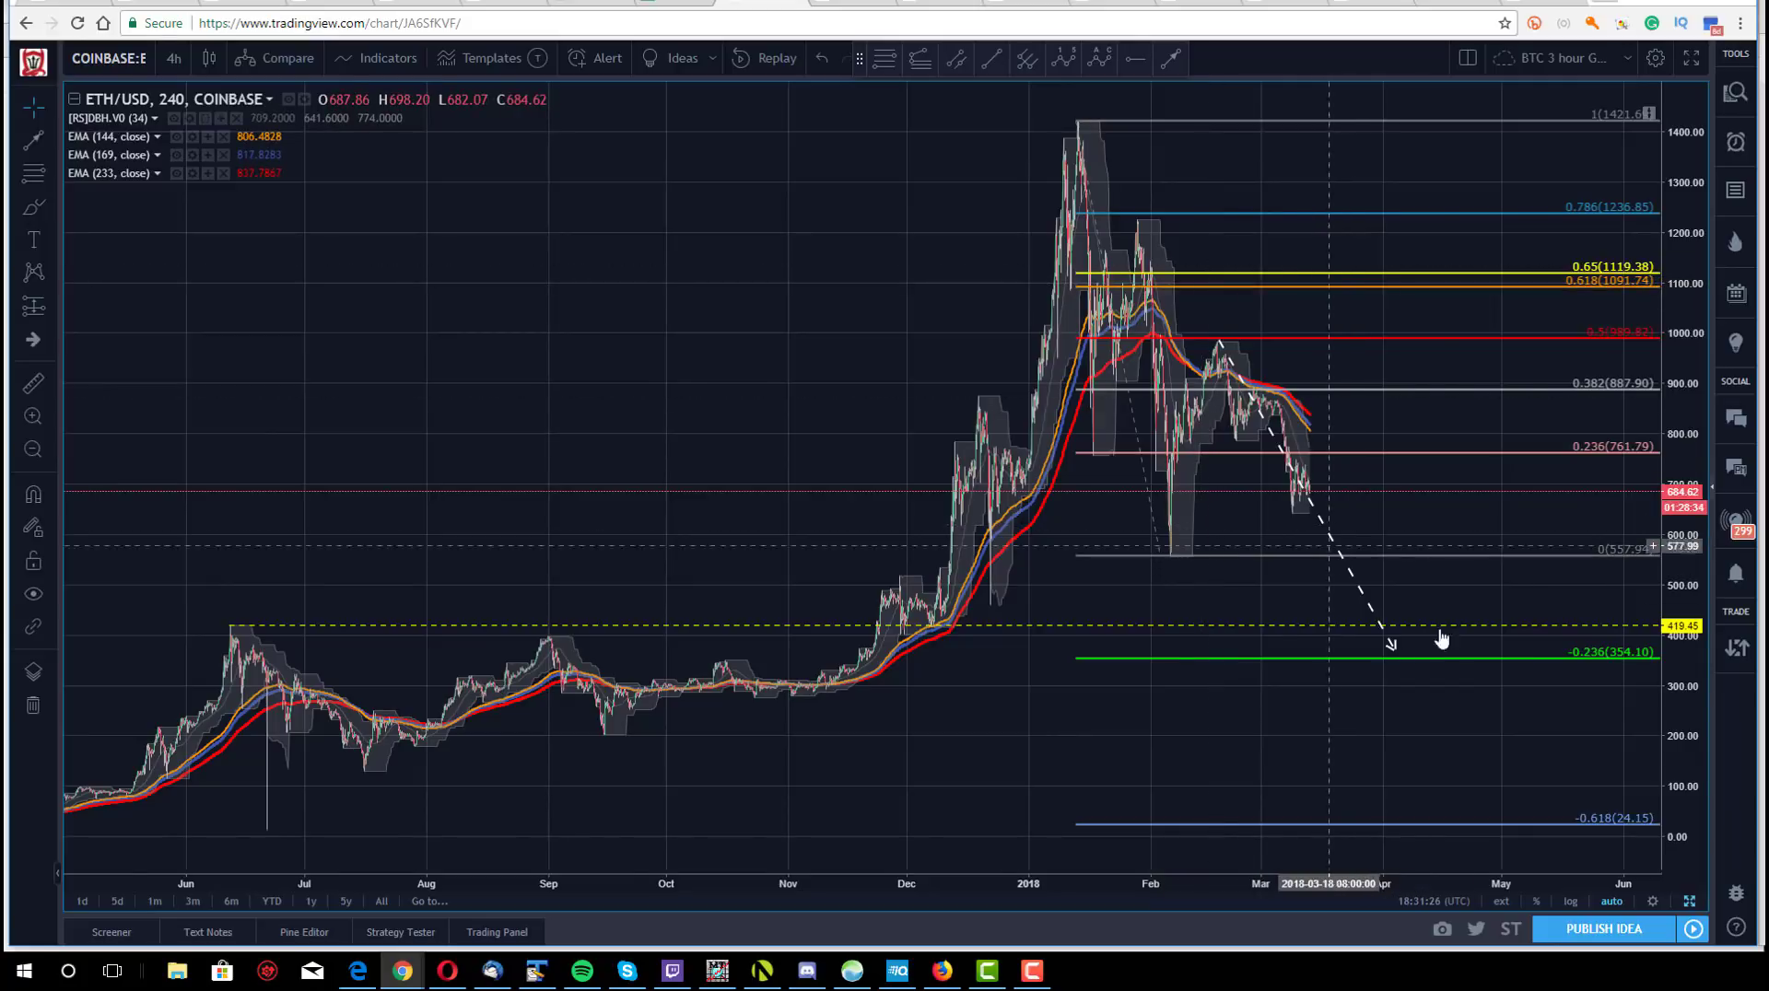
- Delete the dashed projection arrow and the Fibonacci retracement from the chart
left_click_drag(1393, 652, 1399, 587)
key("Delete")
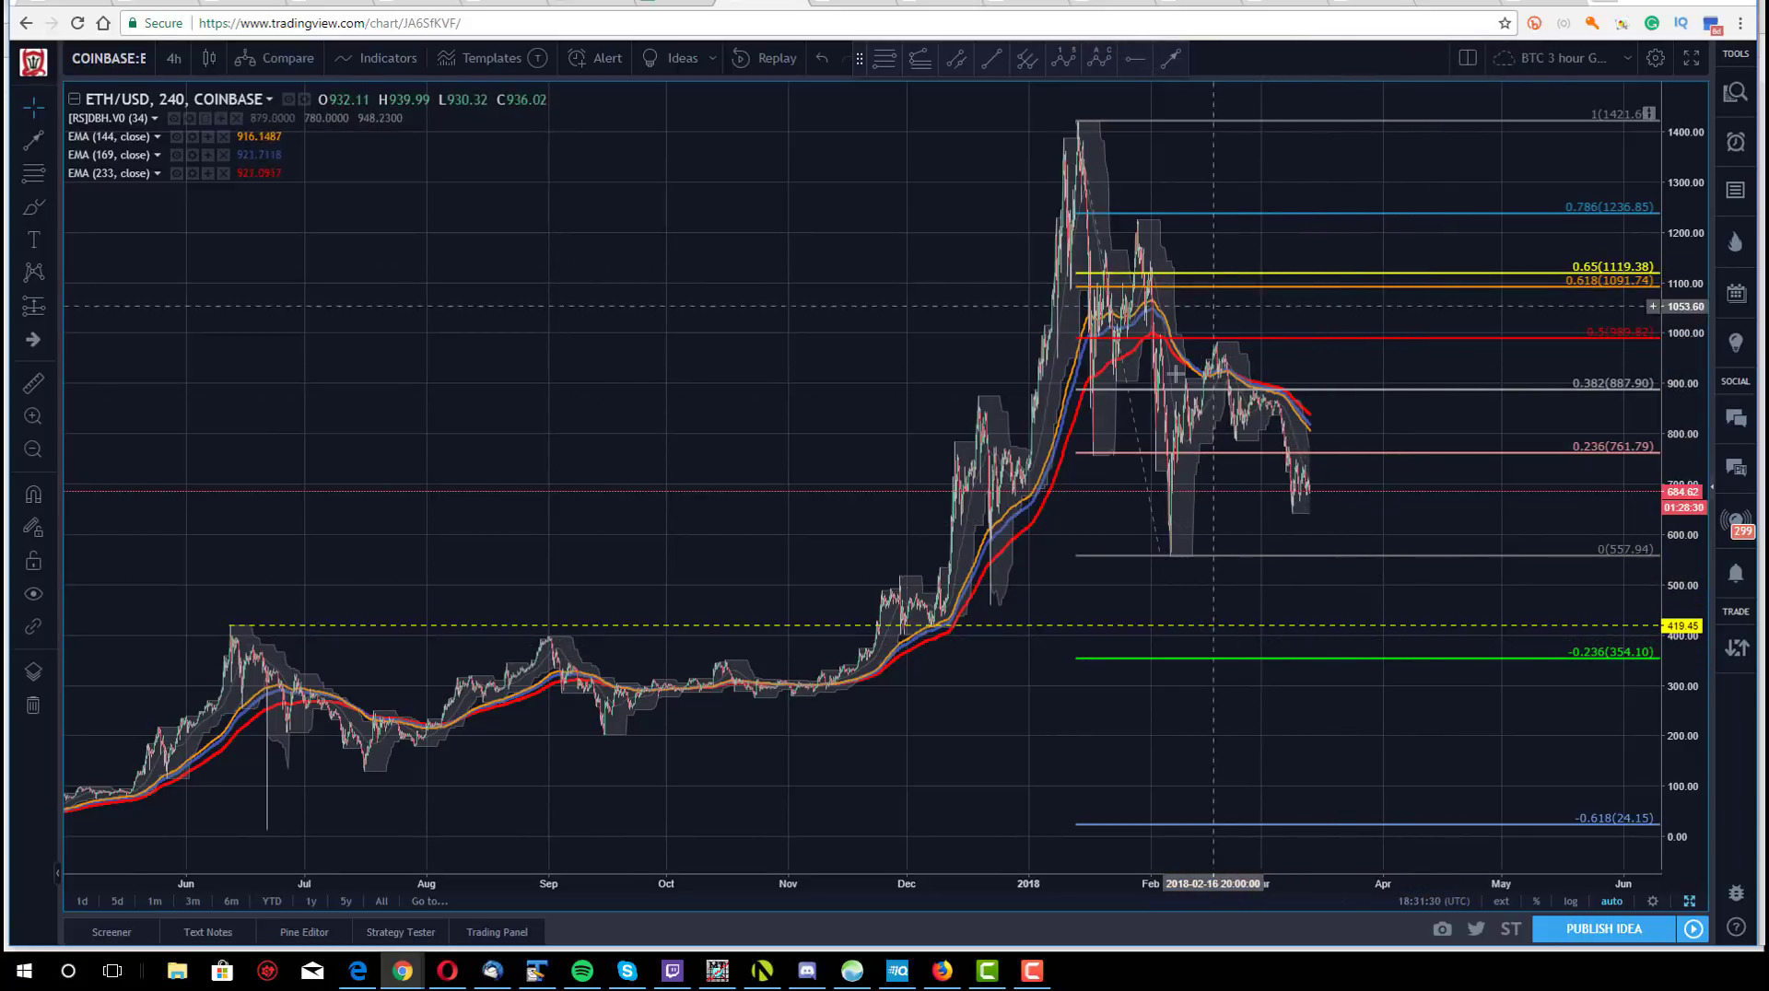
left_click(1154, 521)
key("Delete")
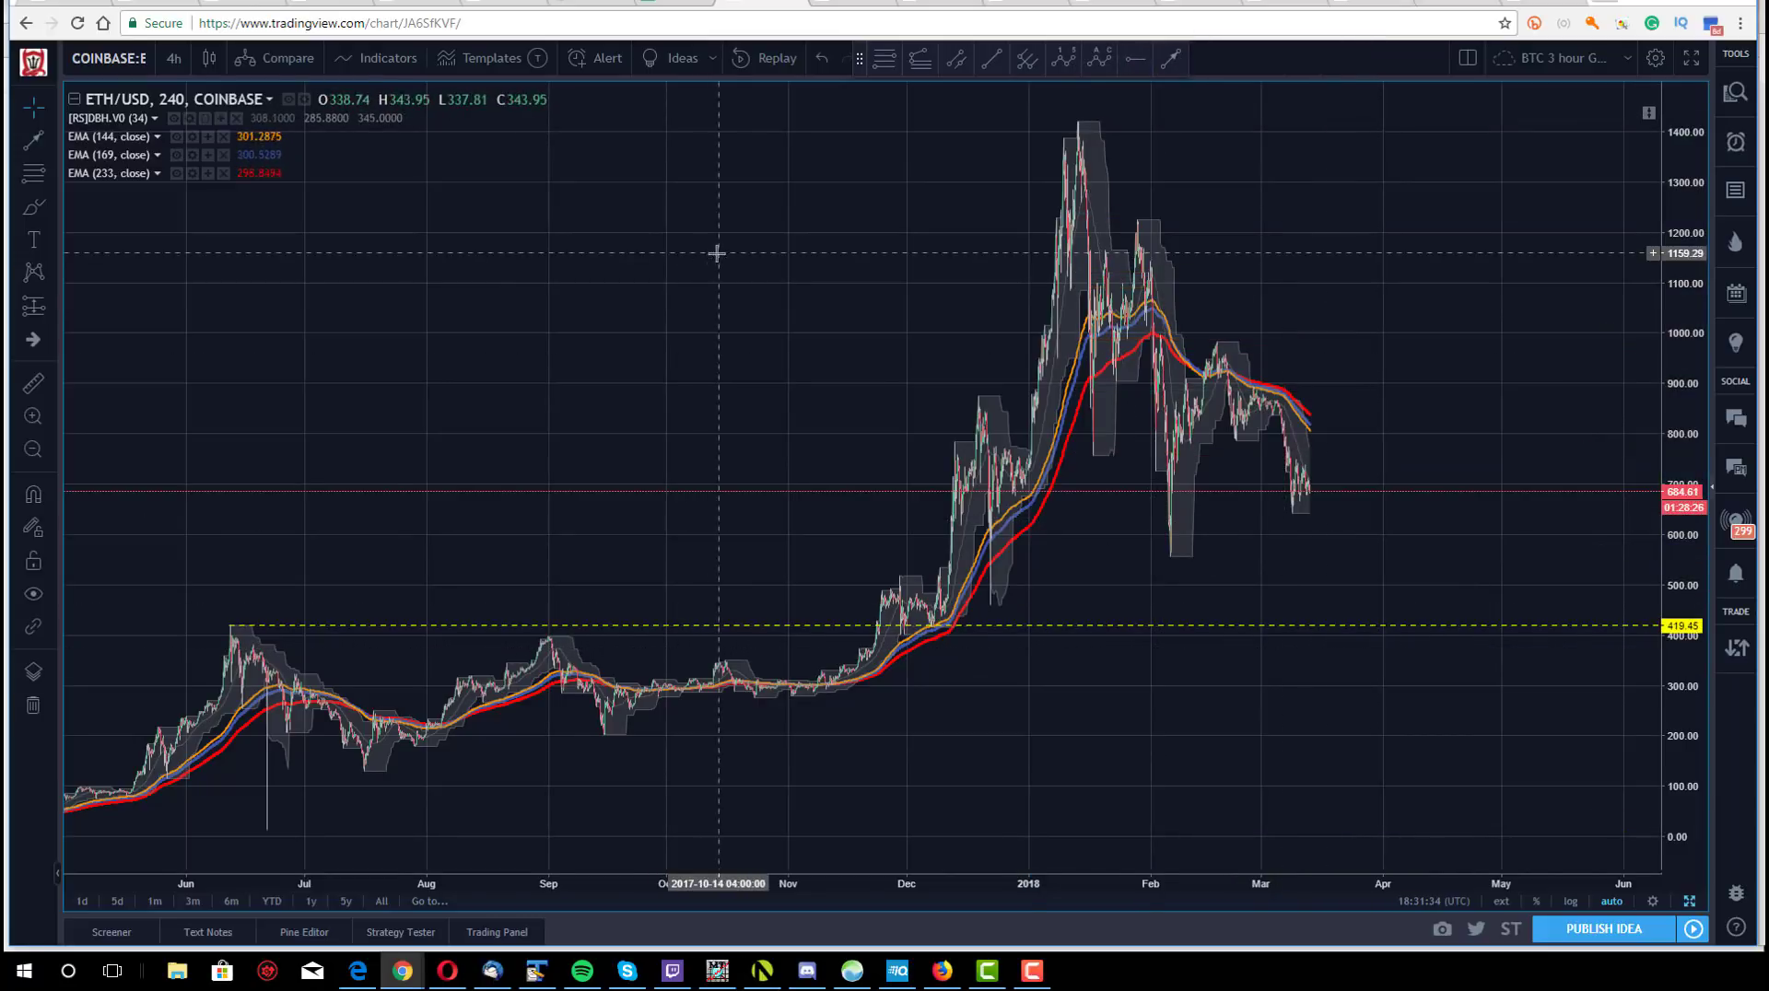
- Place an Elliott ABC correction from the January high at about 1419.88, with a near 757.61, b near 1259.09 and c near 541.10
left_click_drag(715, 253, 699, 261)
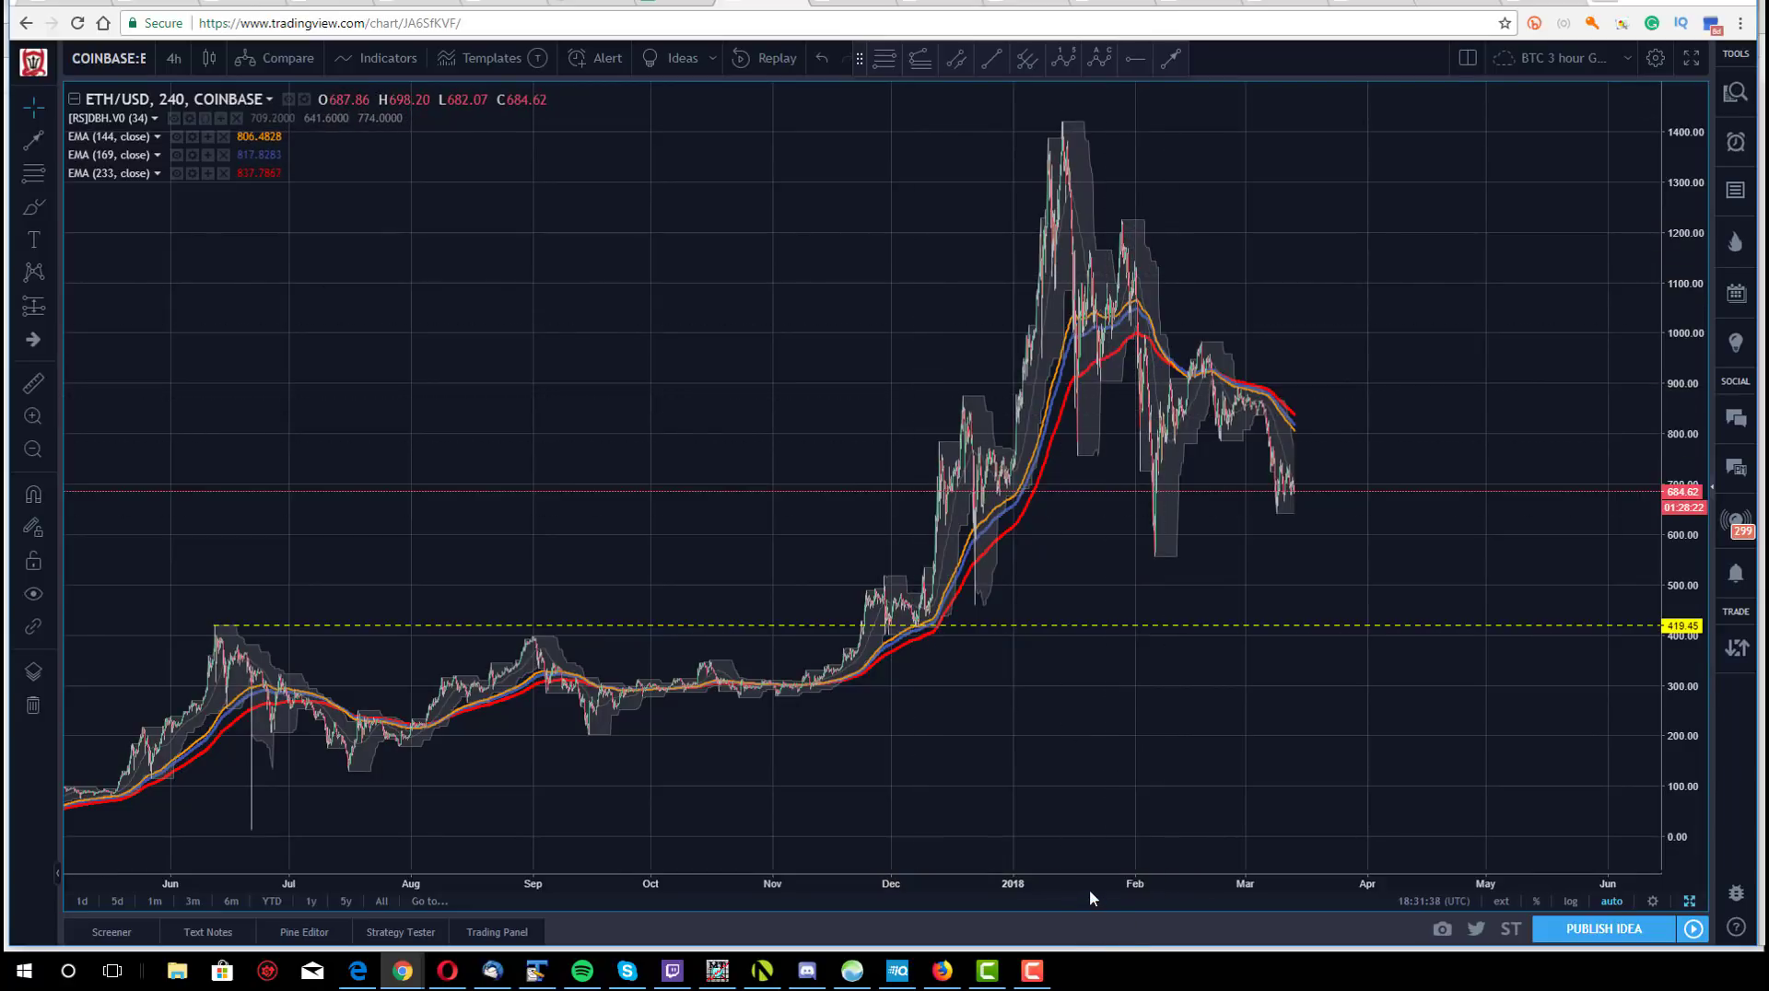
left_click_drag(1081, 885, 912, 887)
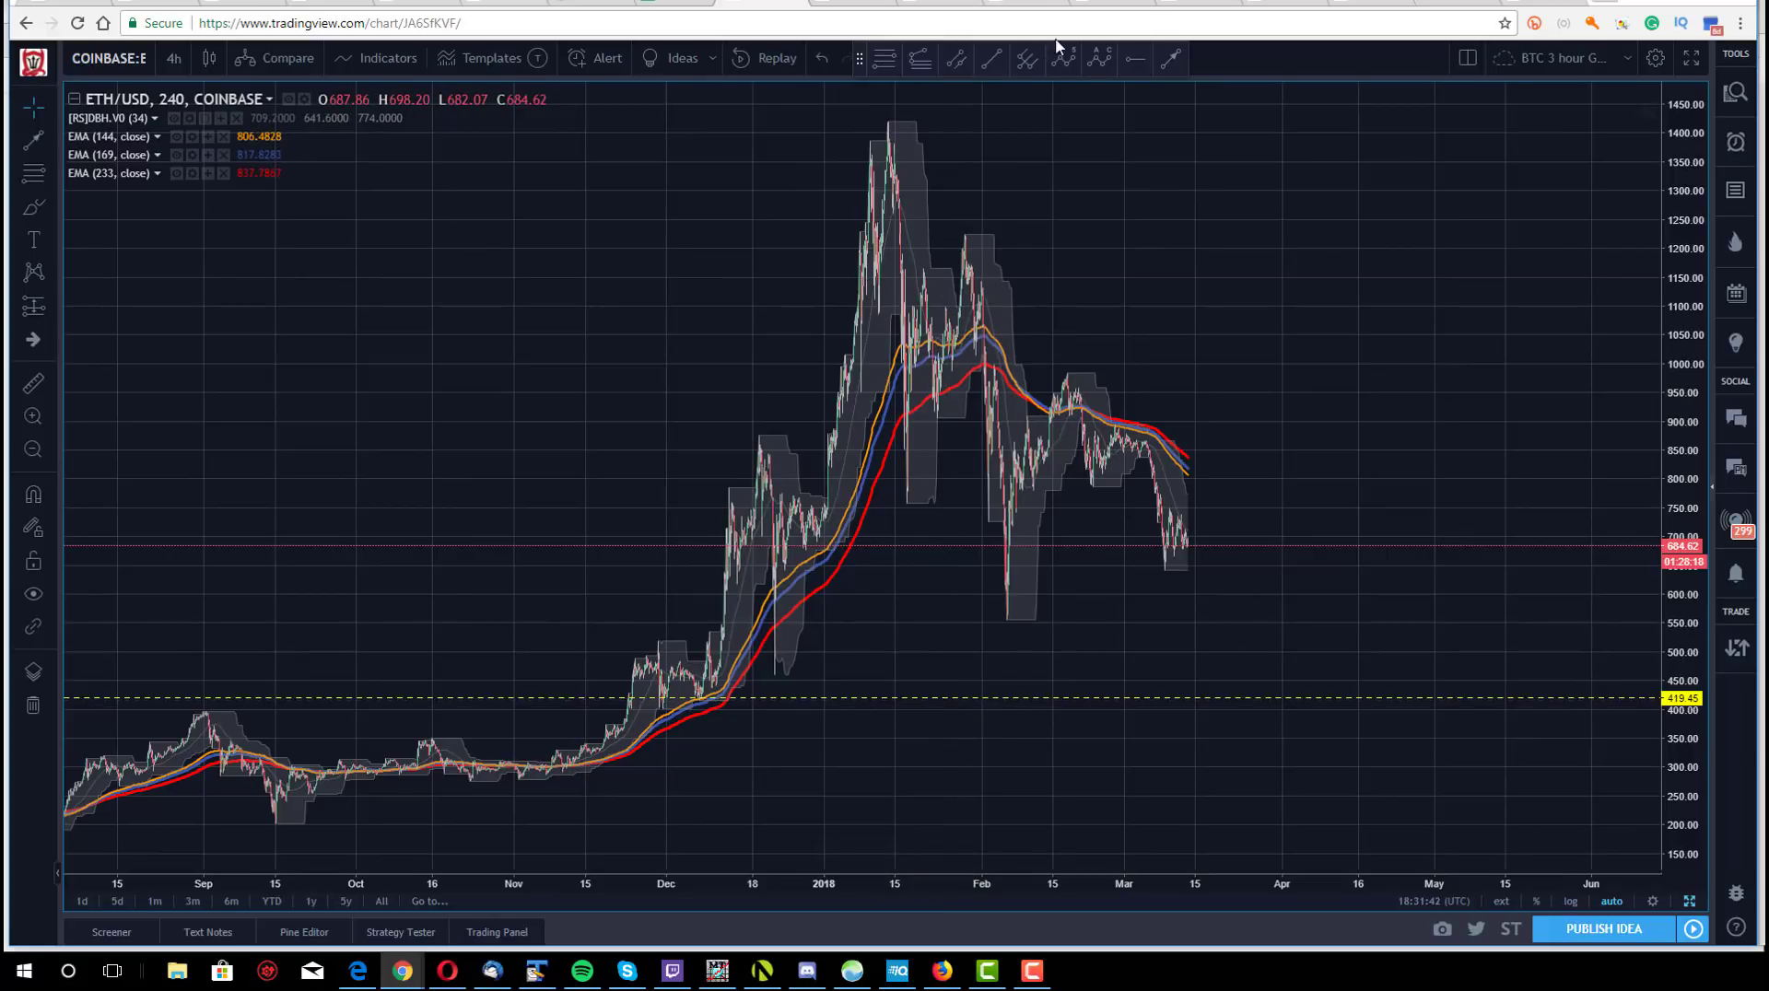
left_click(1097, 62)
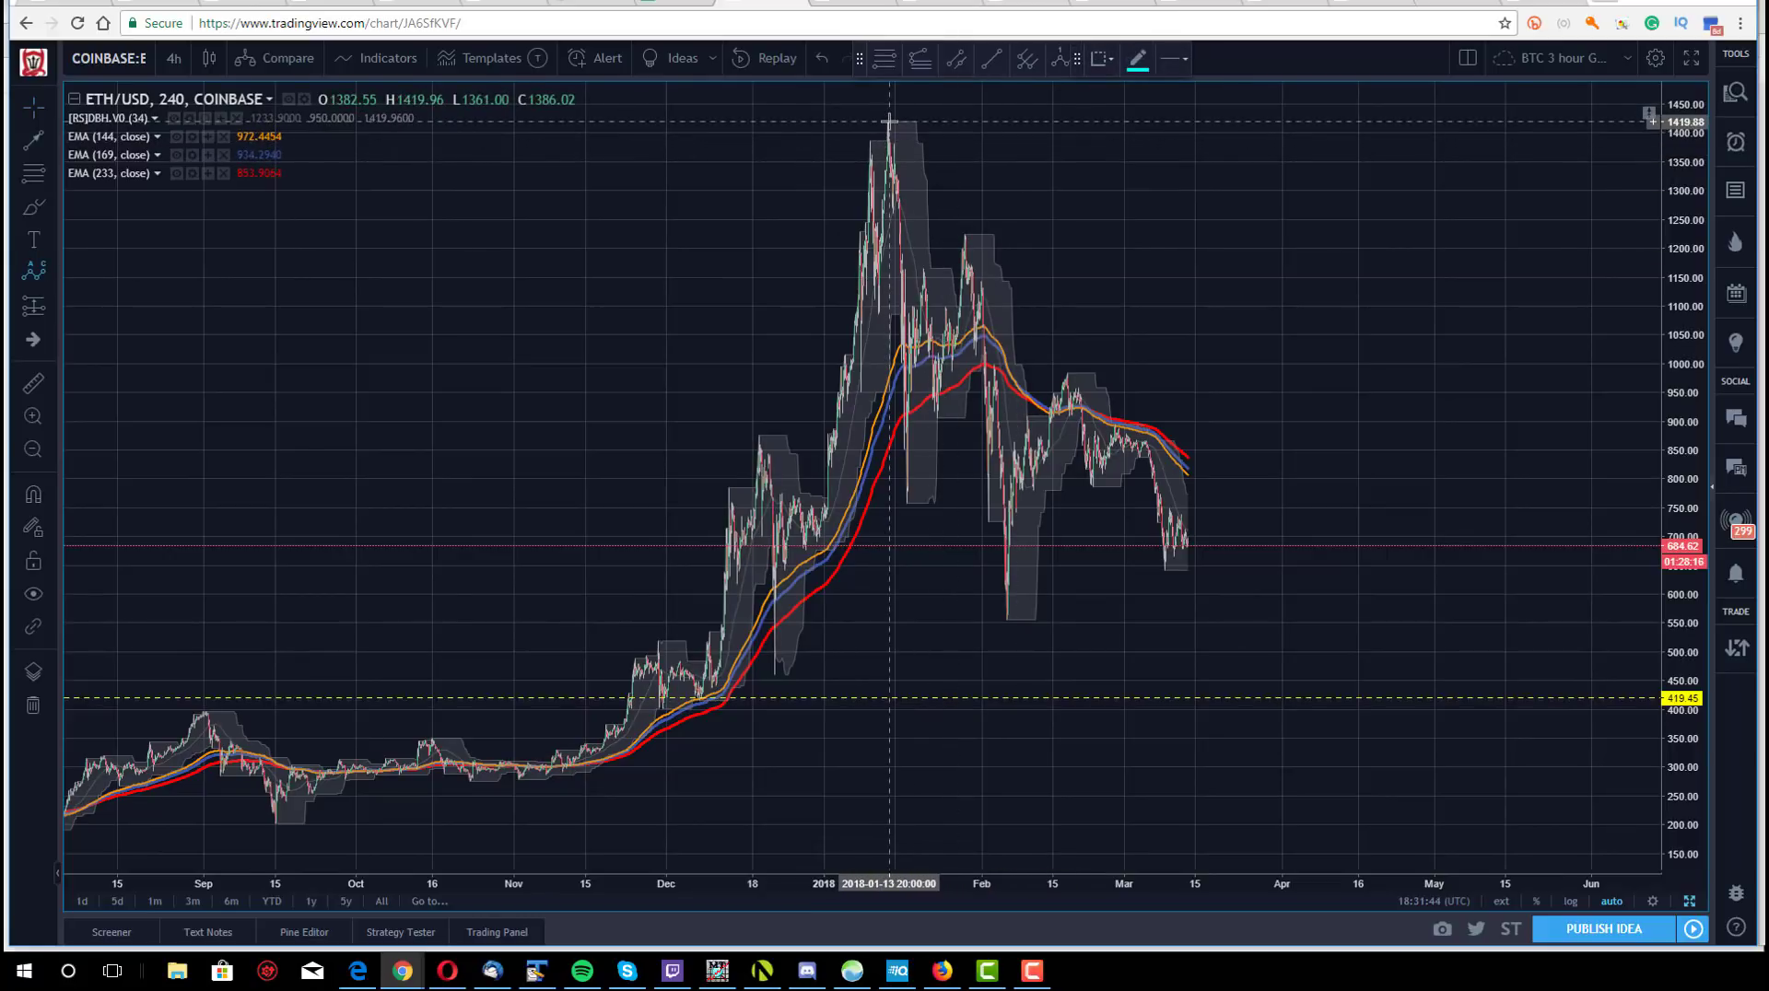
left_click(908, 503)
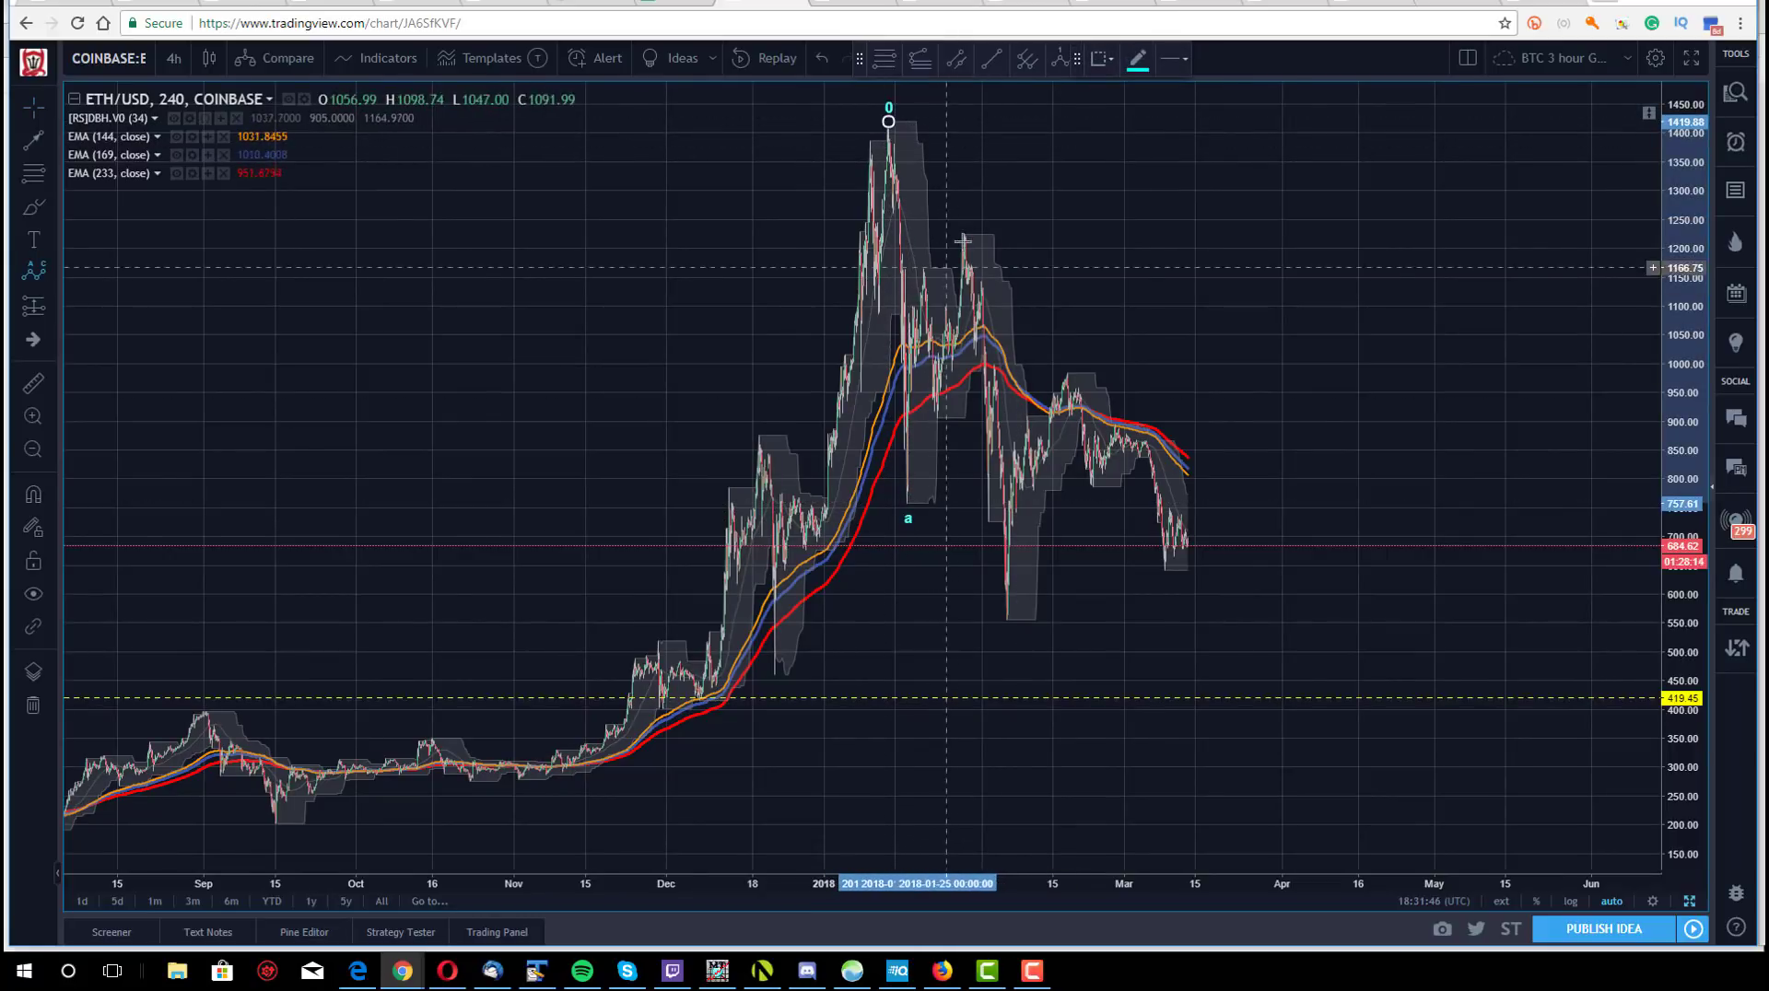
left_click(965, 229)
left_click(1005, 630)
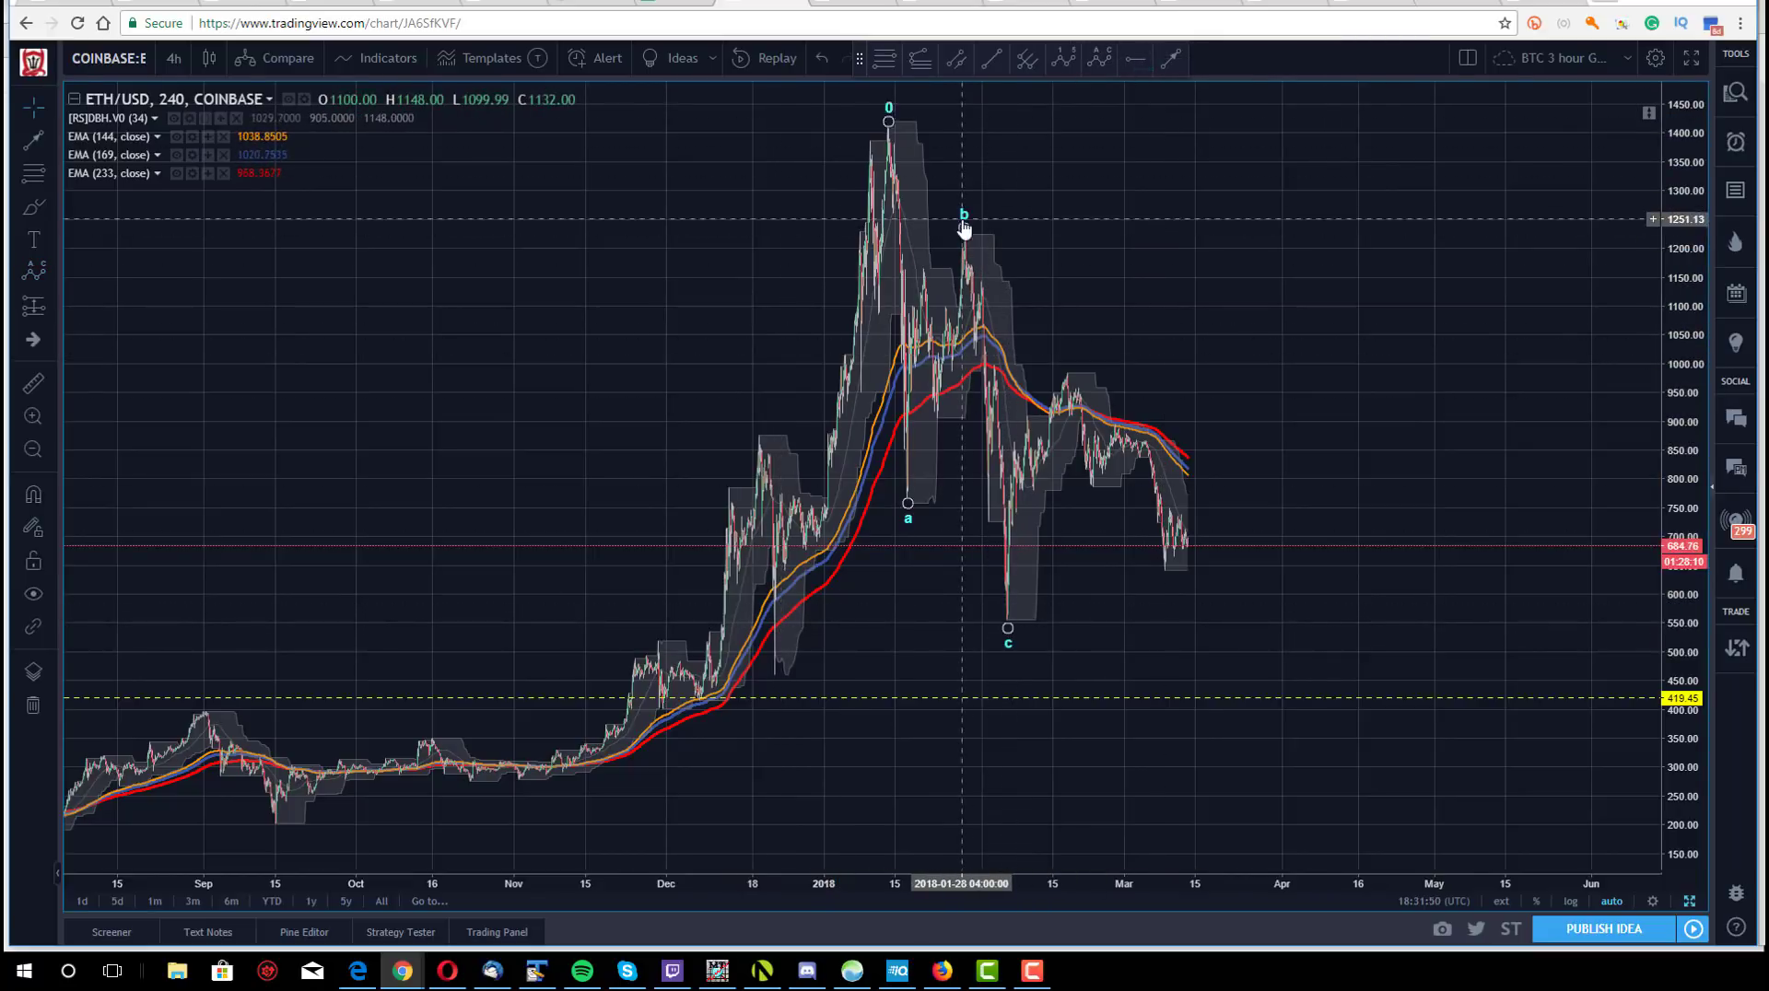
left_click_drag(963, 222, 964, 213)
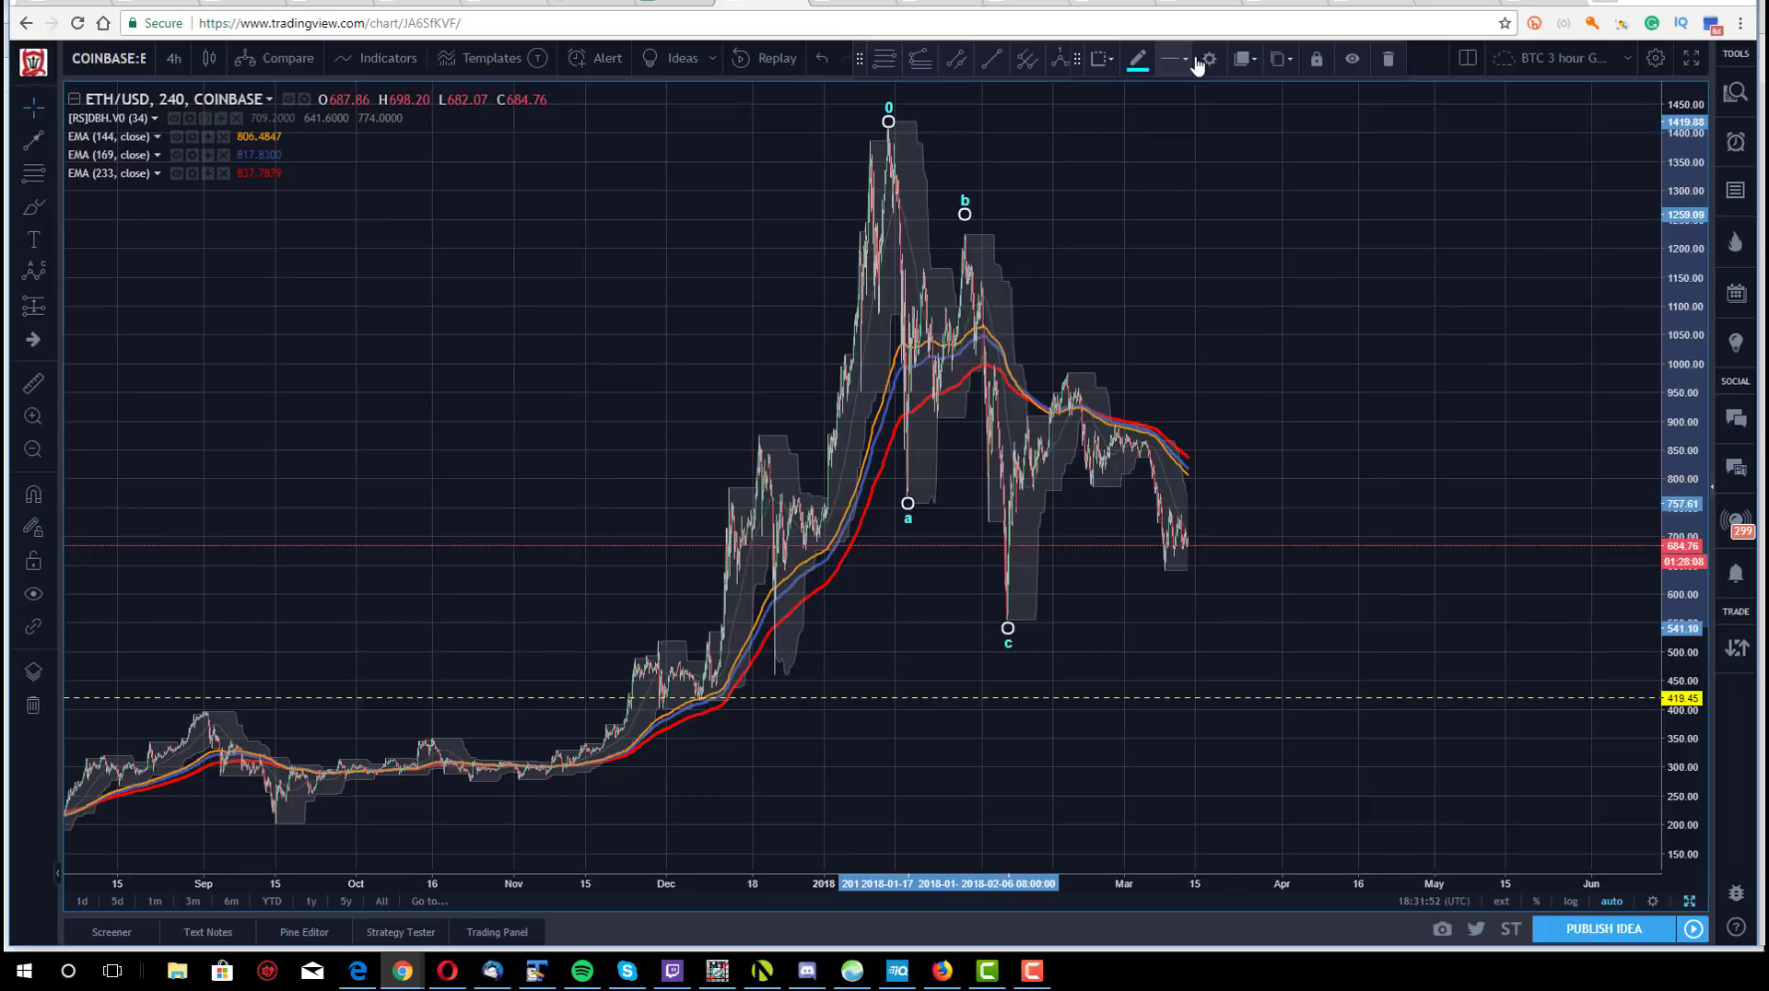
- Set the ABC wave's degree to Minuette and its color to yellow
left_click(1195, 63)
left_click(864, 442)
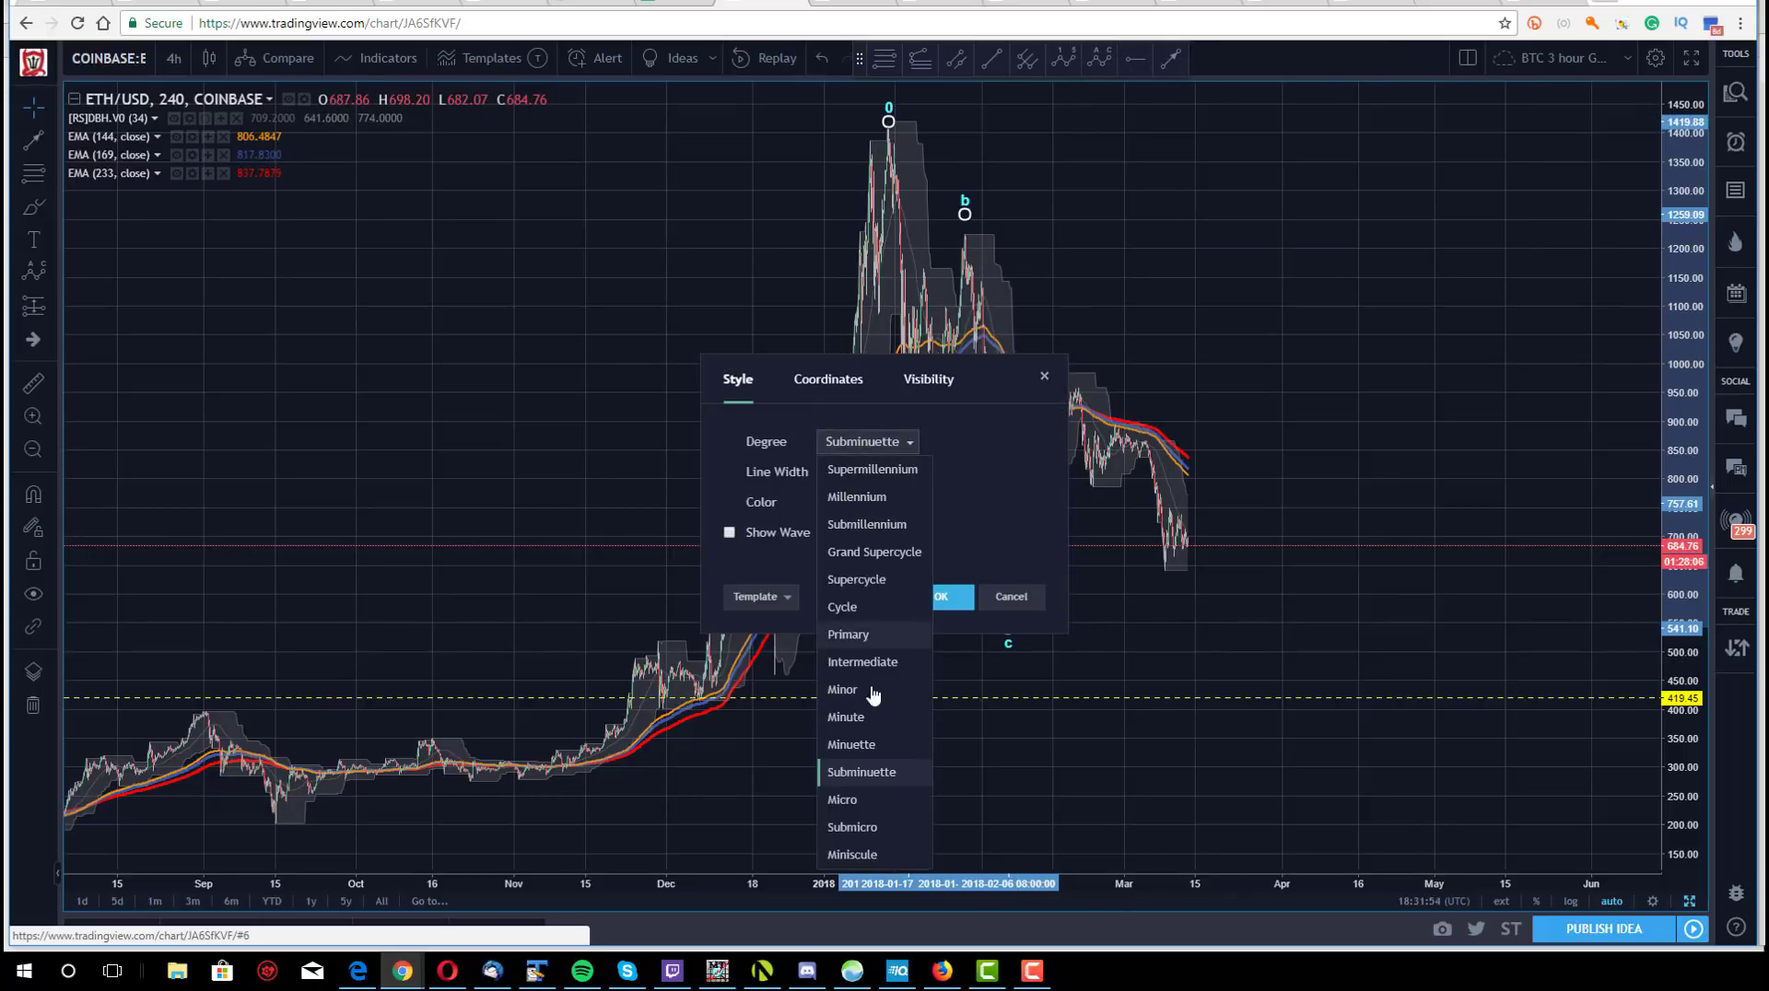
left_click(852, 743)
left_click(831, 505)
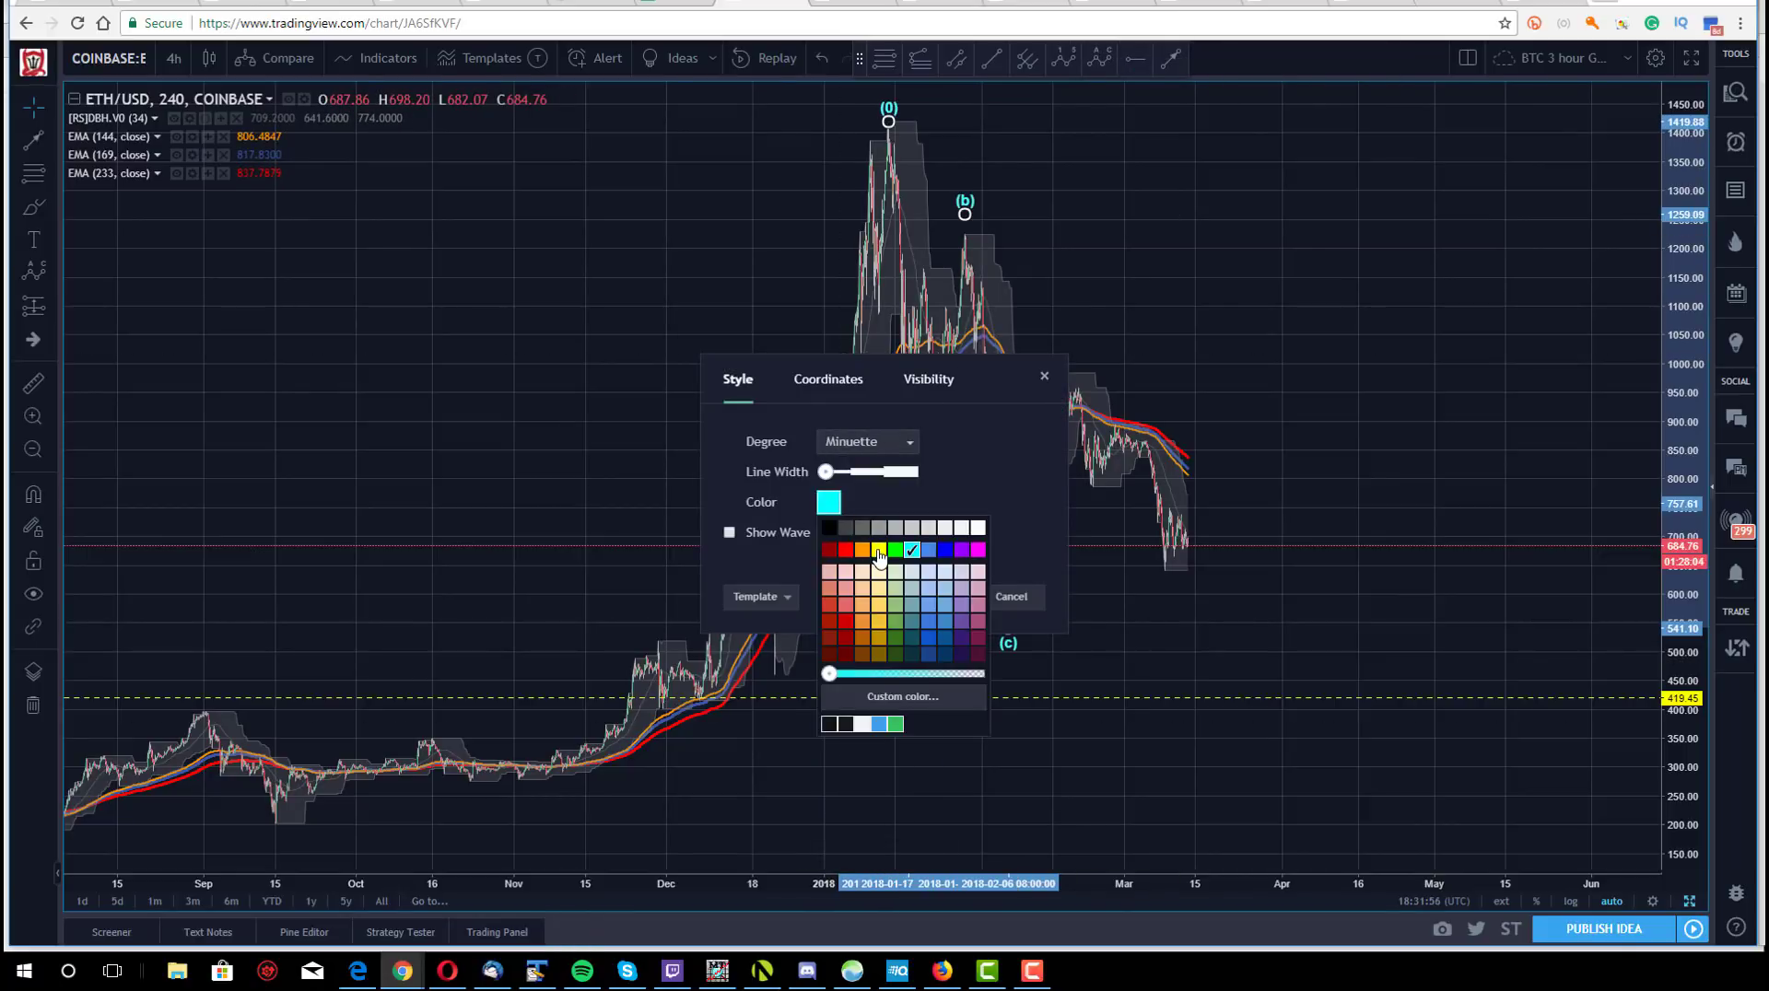
left_click(879, 550)
left_click(938, 600)
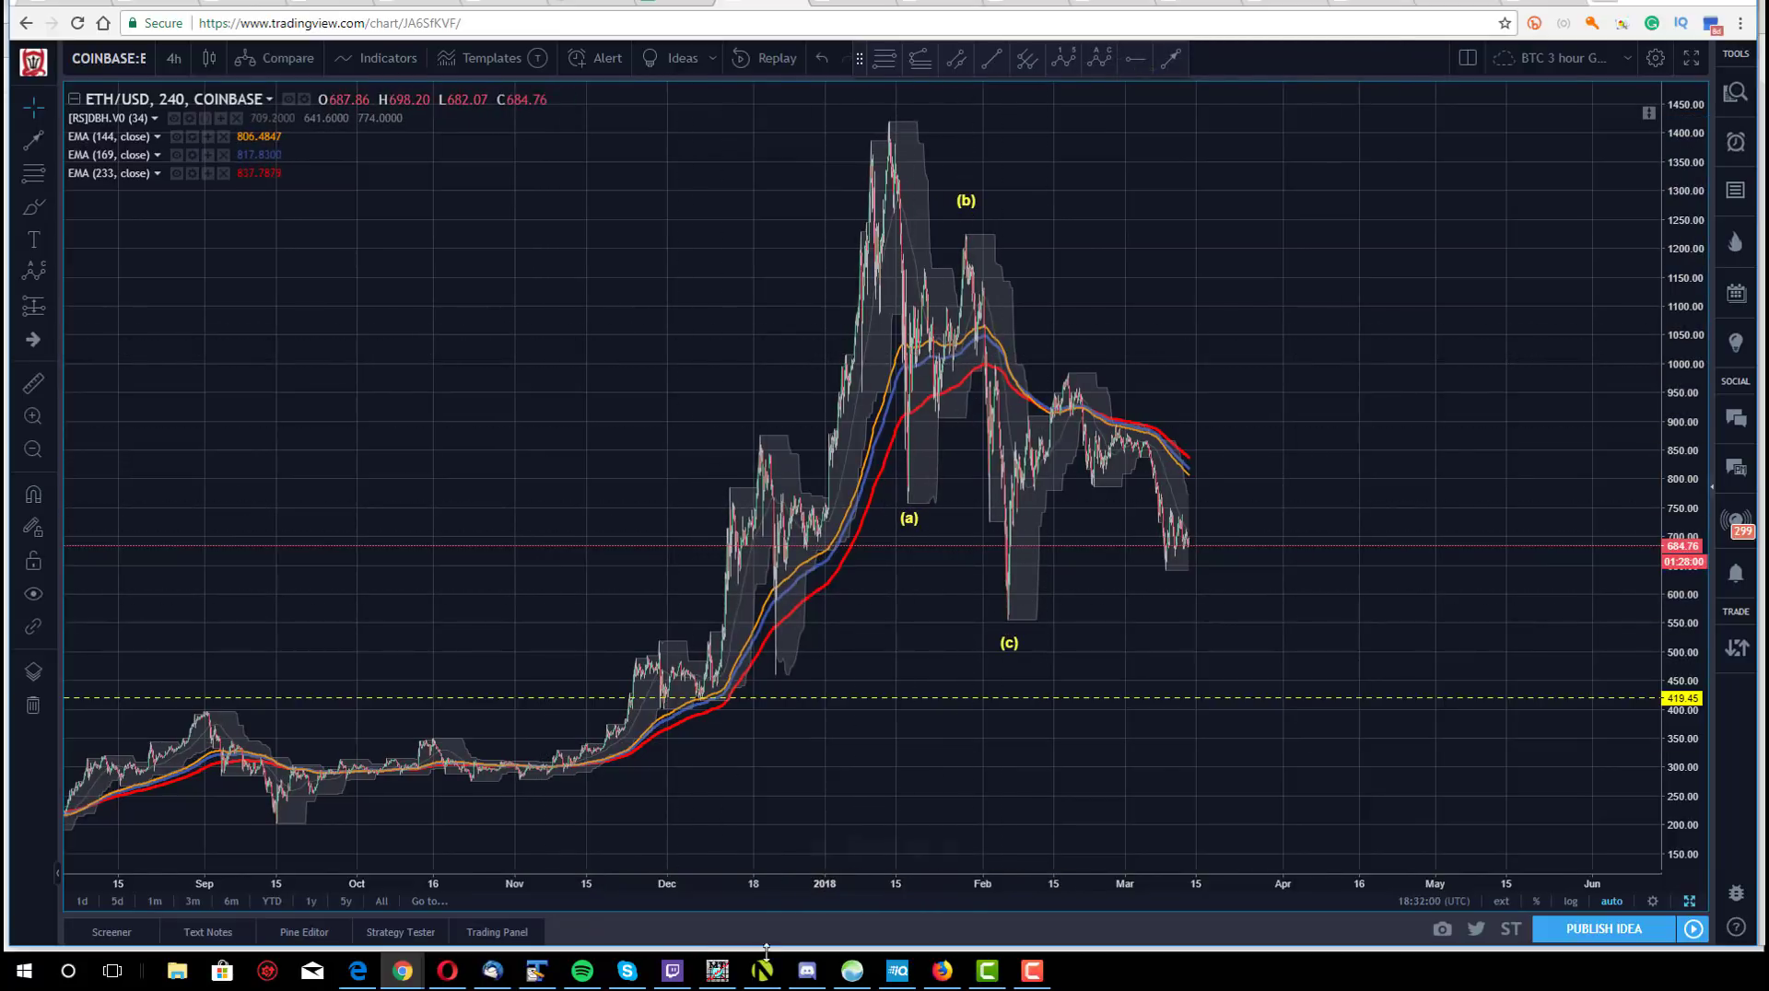
- Place a second ABC correction between (a) and (b), from about 755.91, with a near 1162.81, b near 904.16 and c near 1230.62
left_click_drag(749, 884, 628, 834)
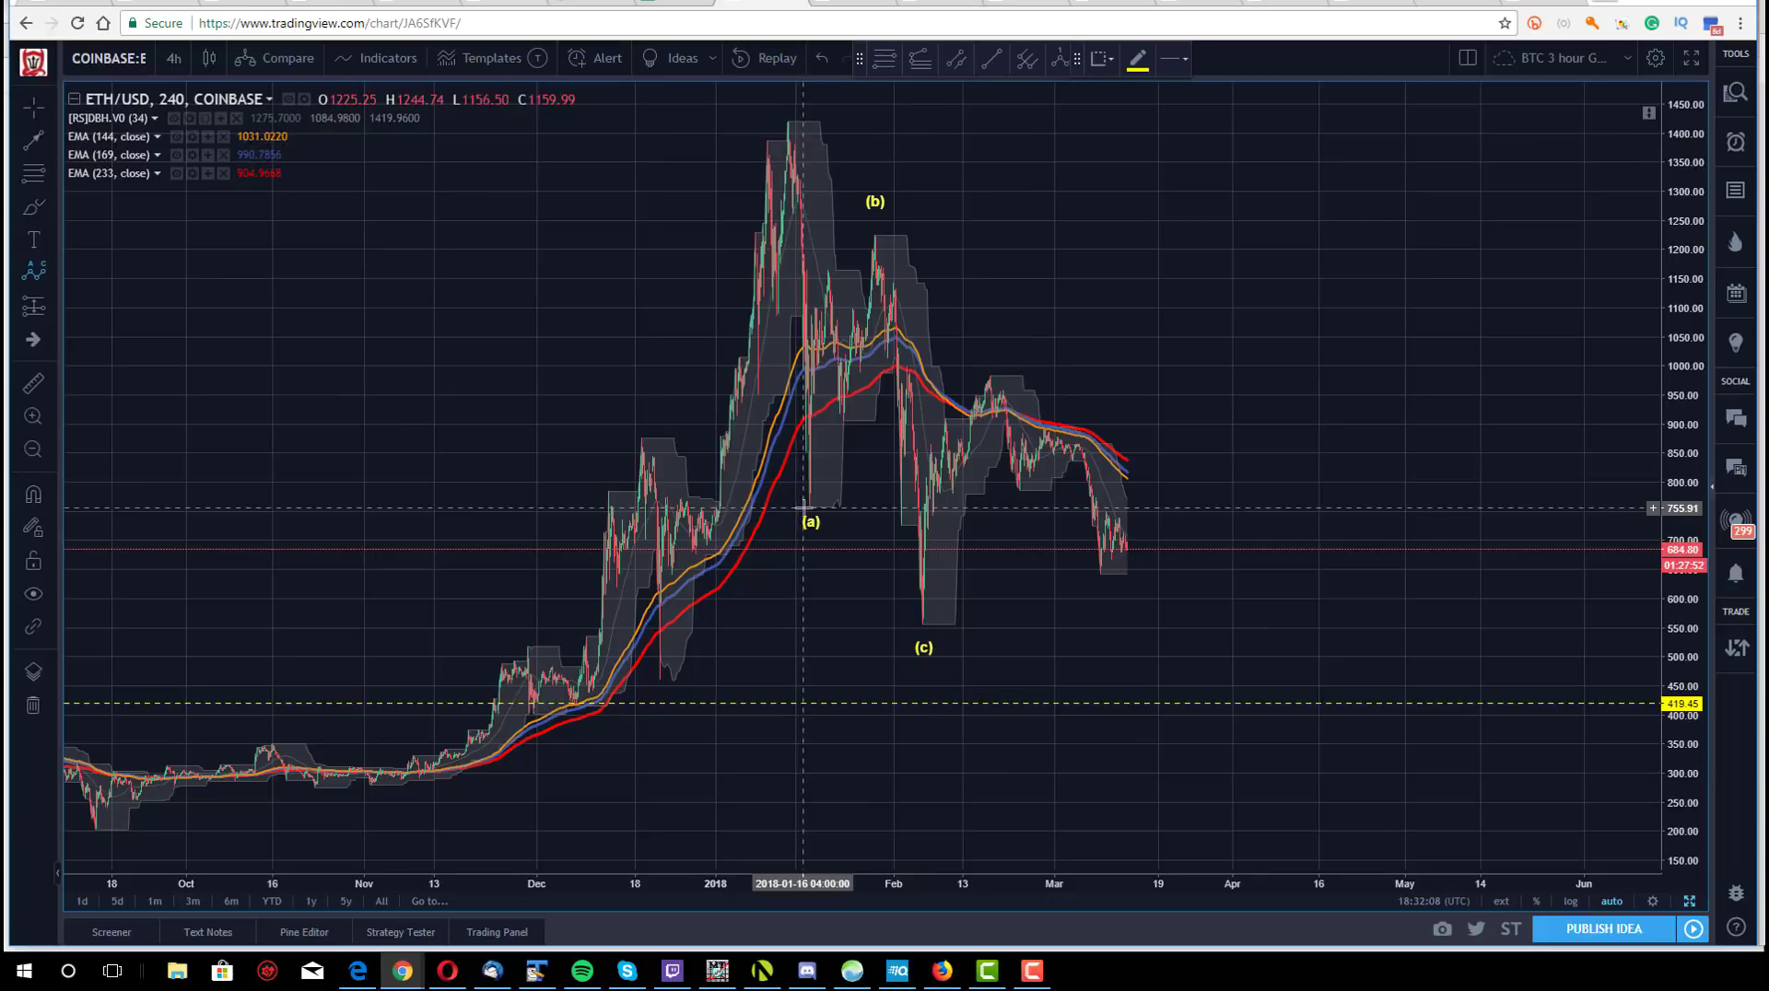
left_click(826, 271)
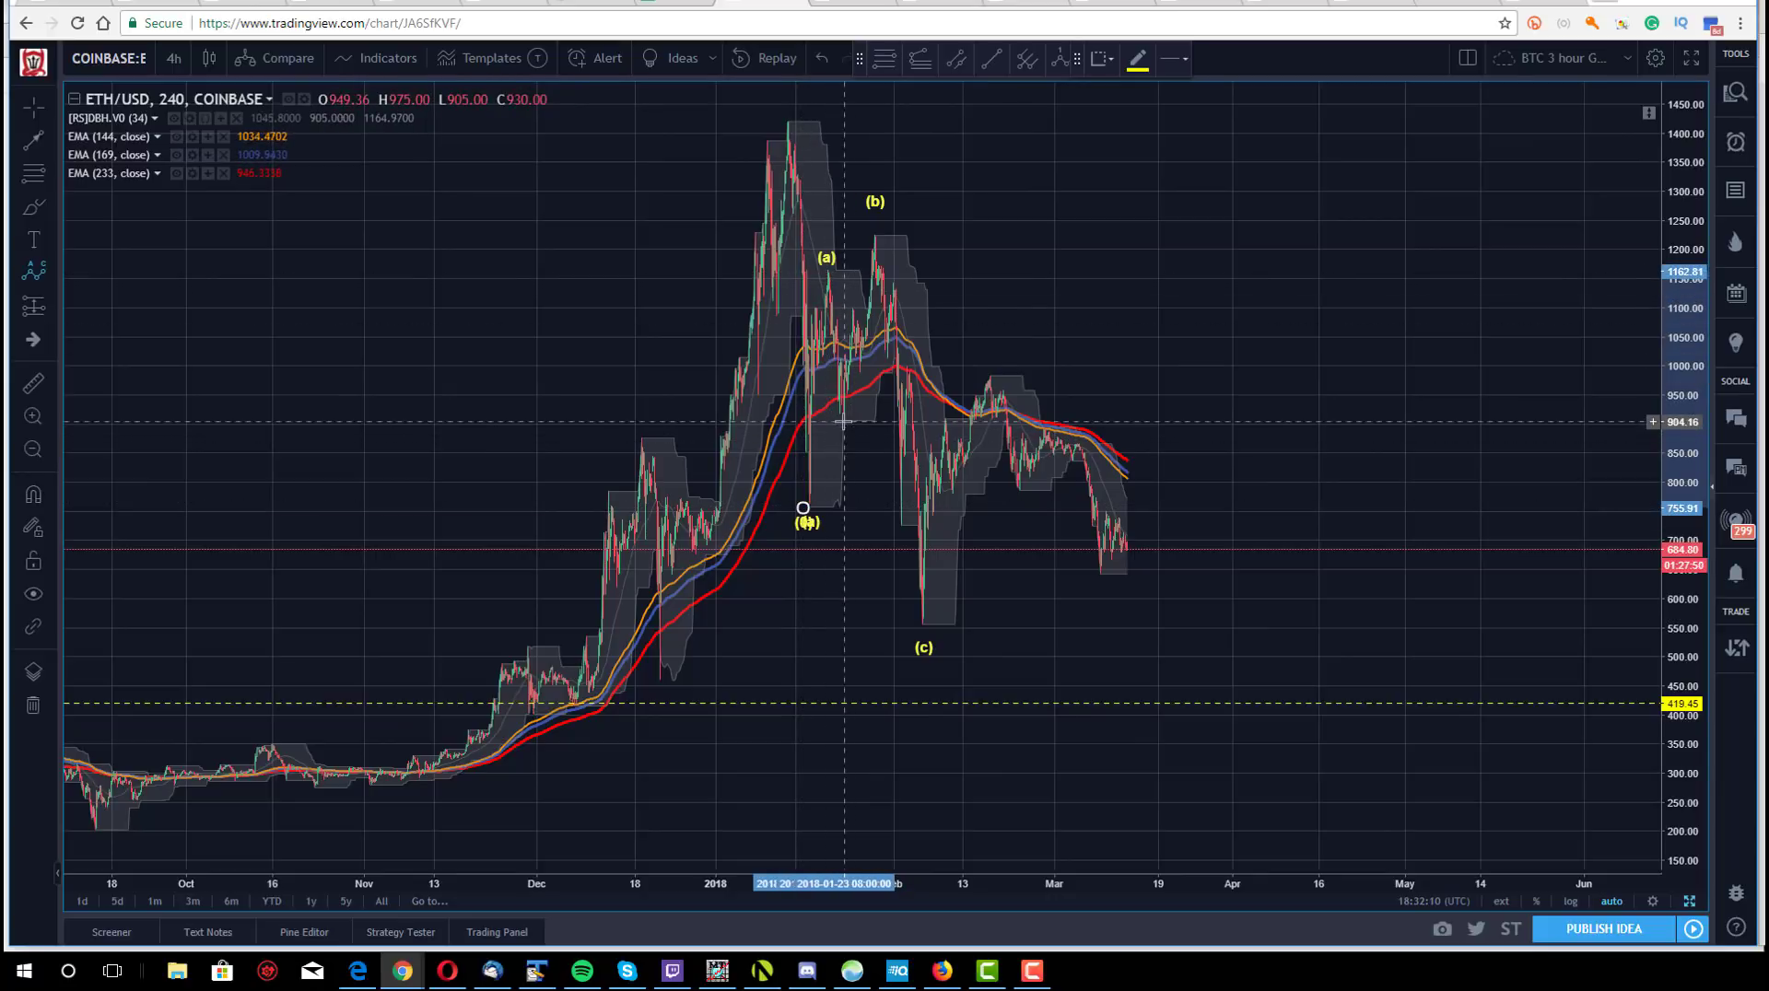
left_click(844, 422)
left_click(870, 232)
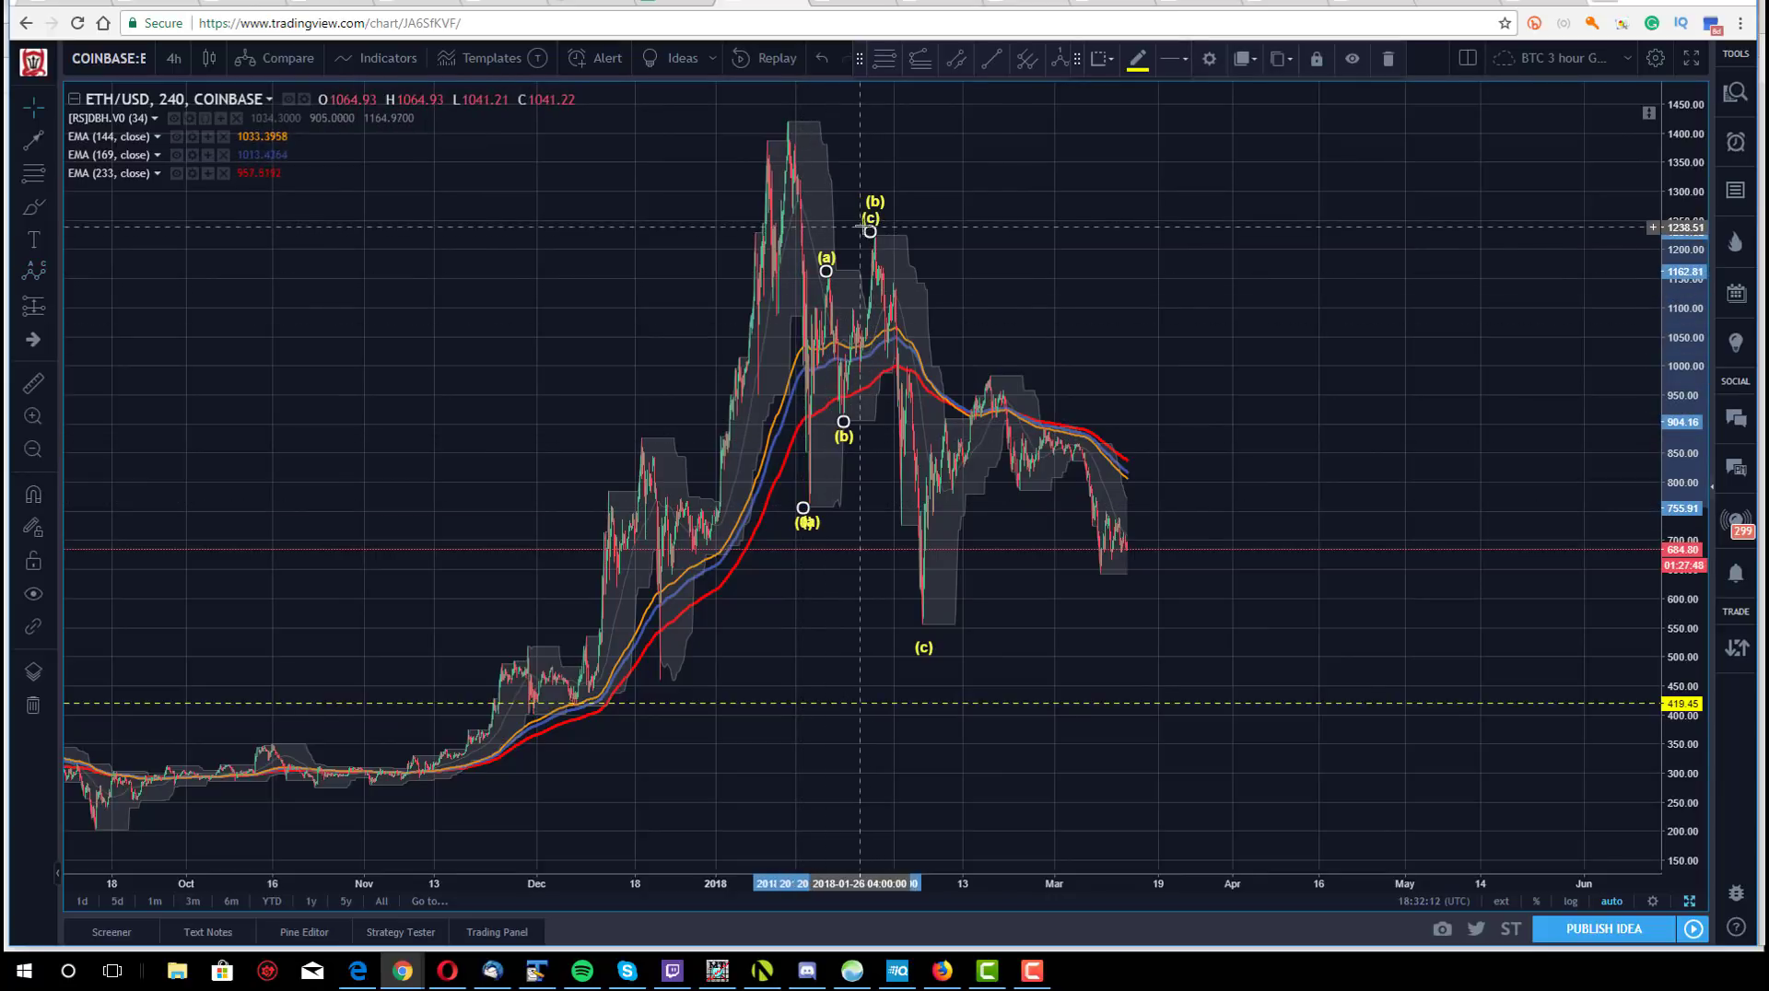
- Set the inner ABC correction's degree to Subminuette
left_click(1210, 62)
left_click(869, 446)
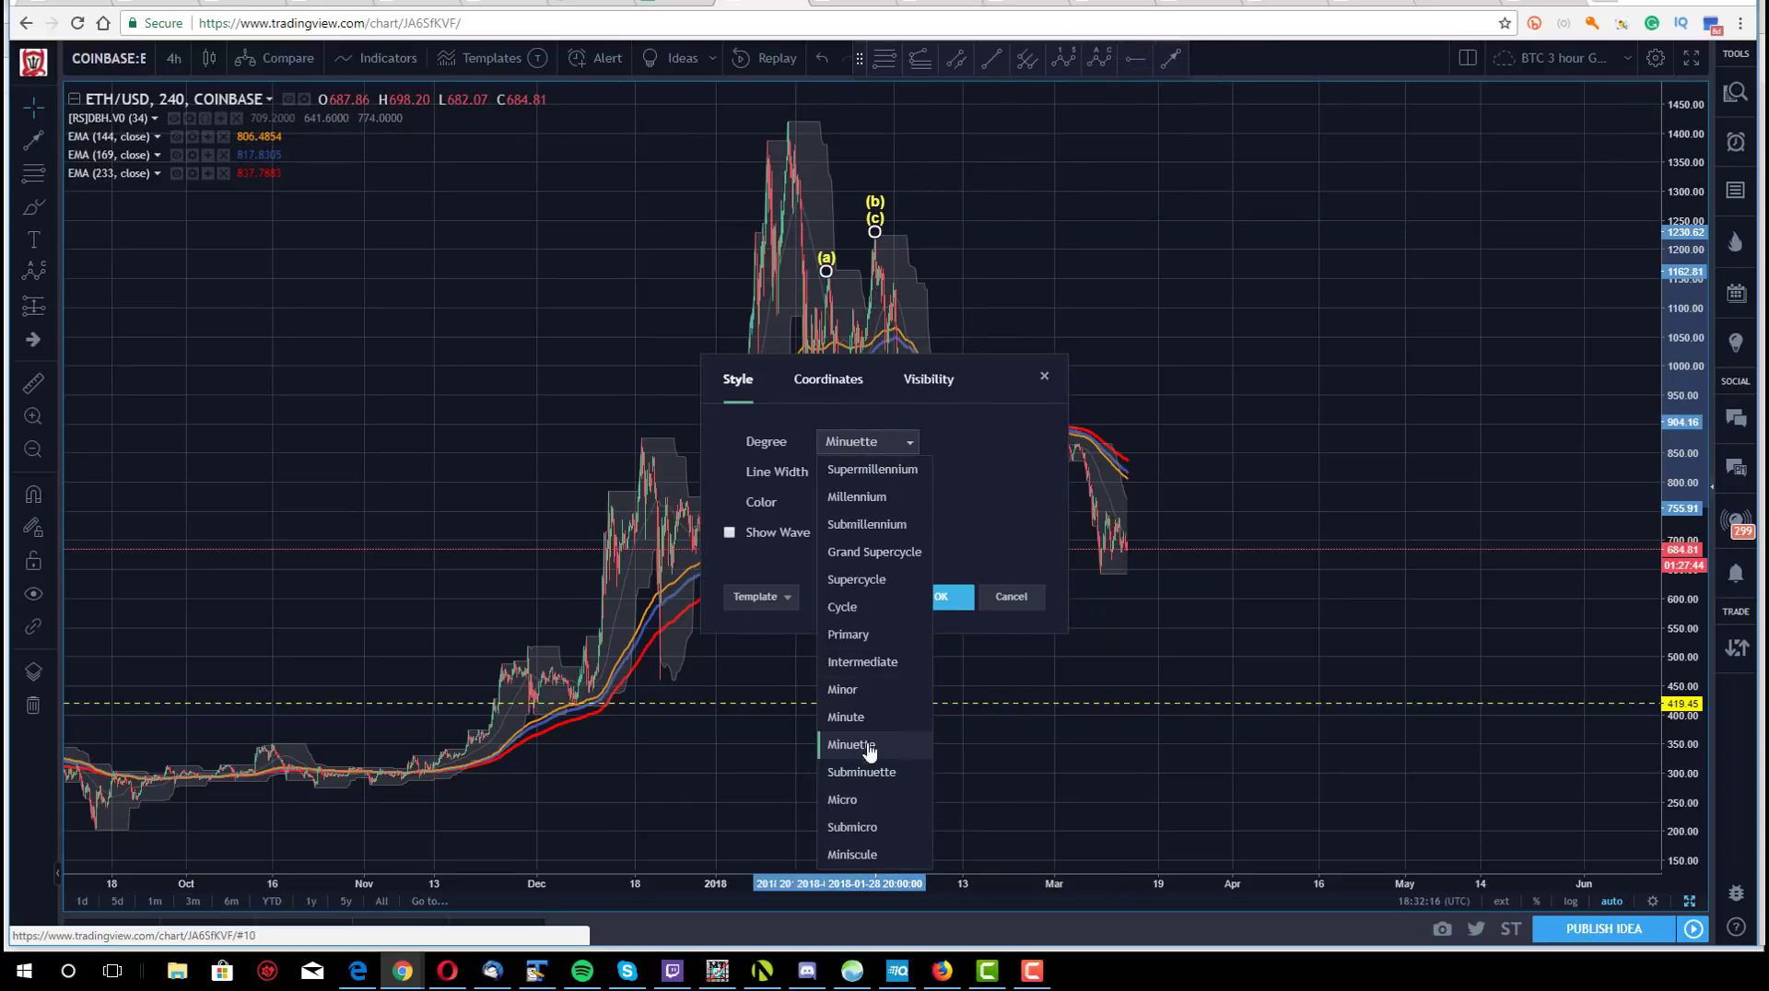
left_click(865, 774)
left_click(945, 597)
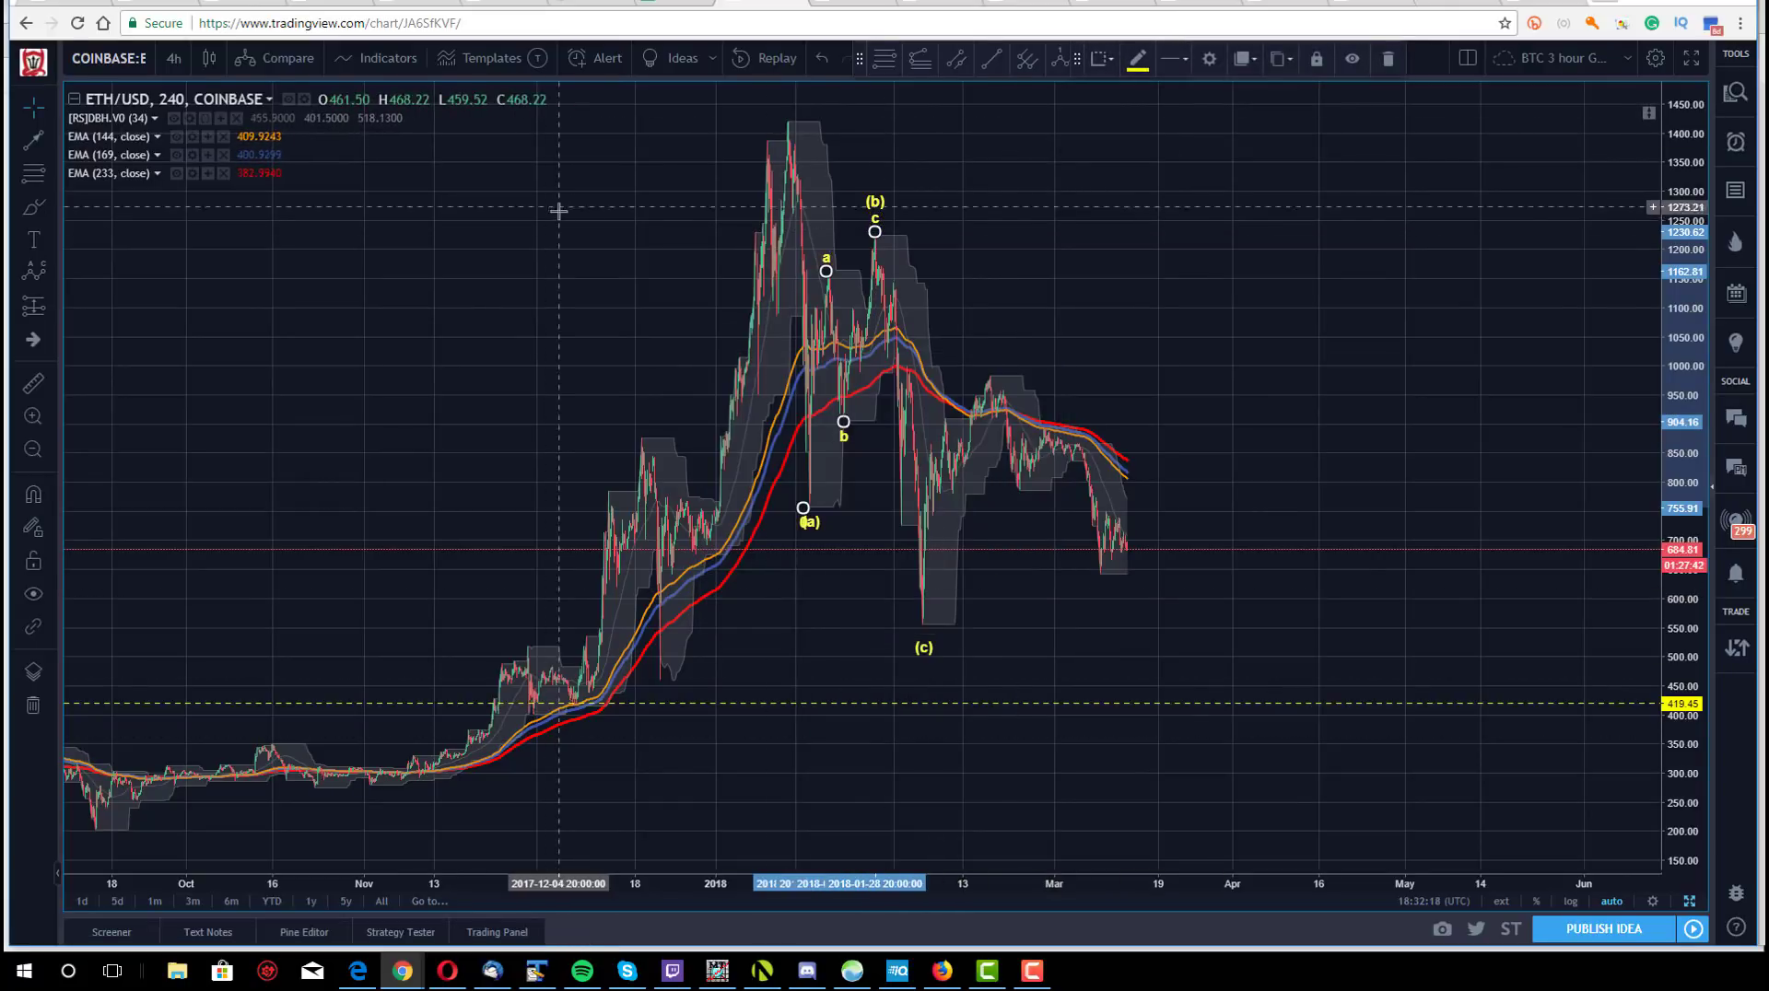
- Move the outer wave's (c) point up closer to the February 2018 low
left_click(921, 626)
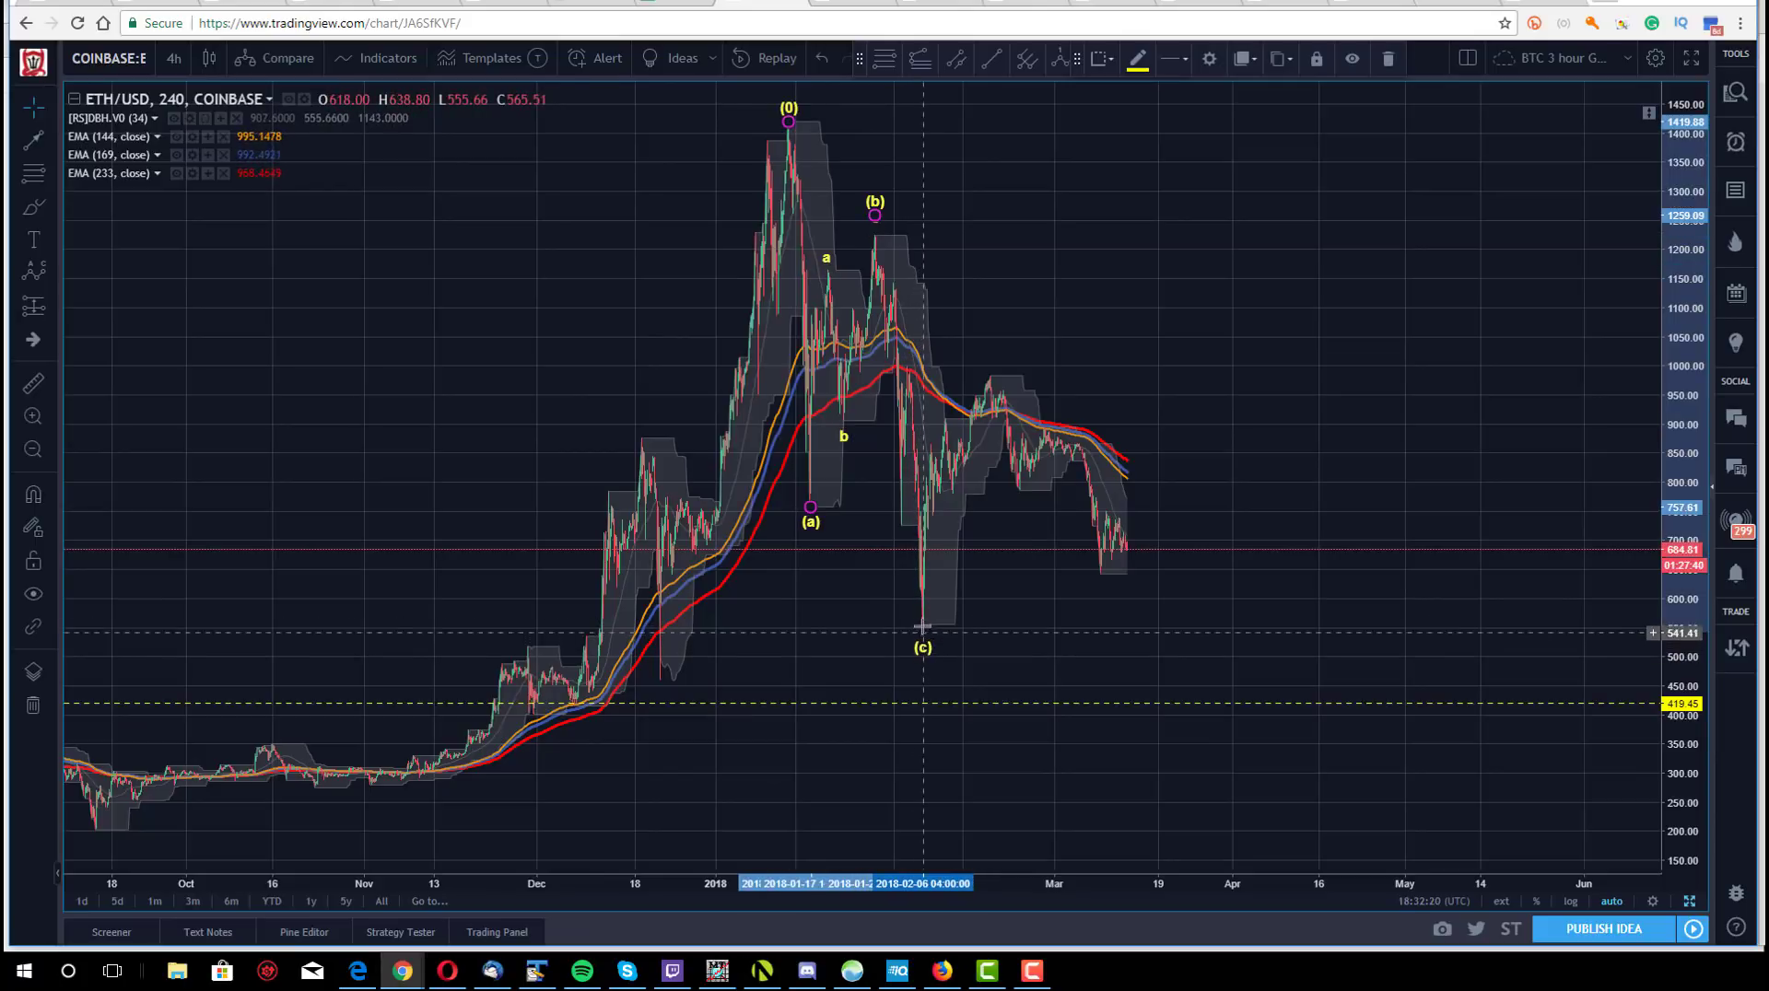
left_click(616, 397)
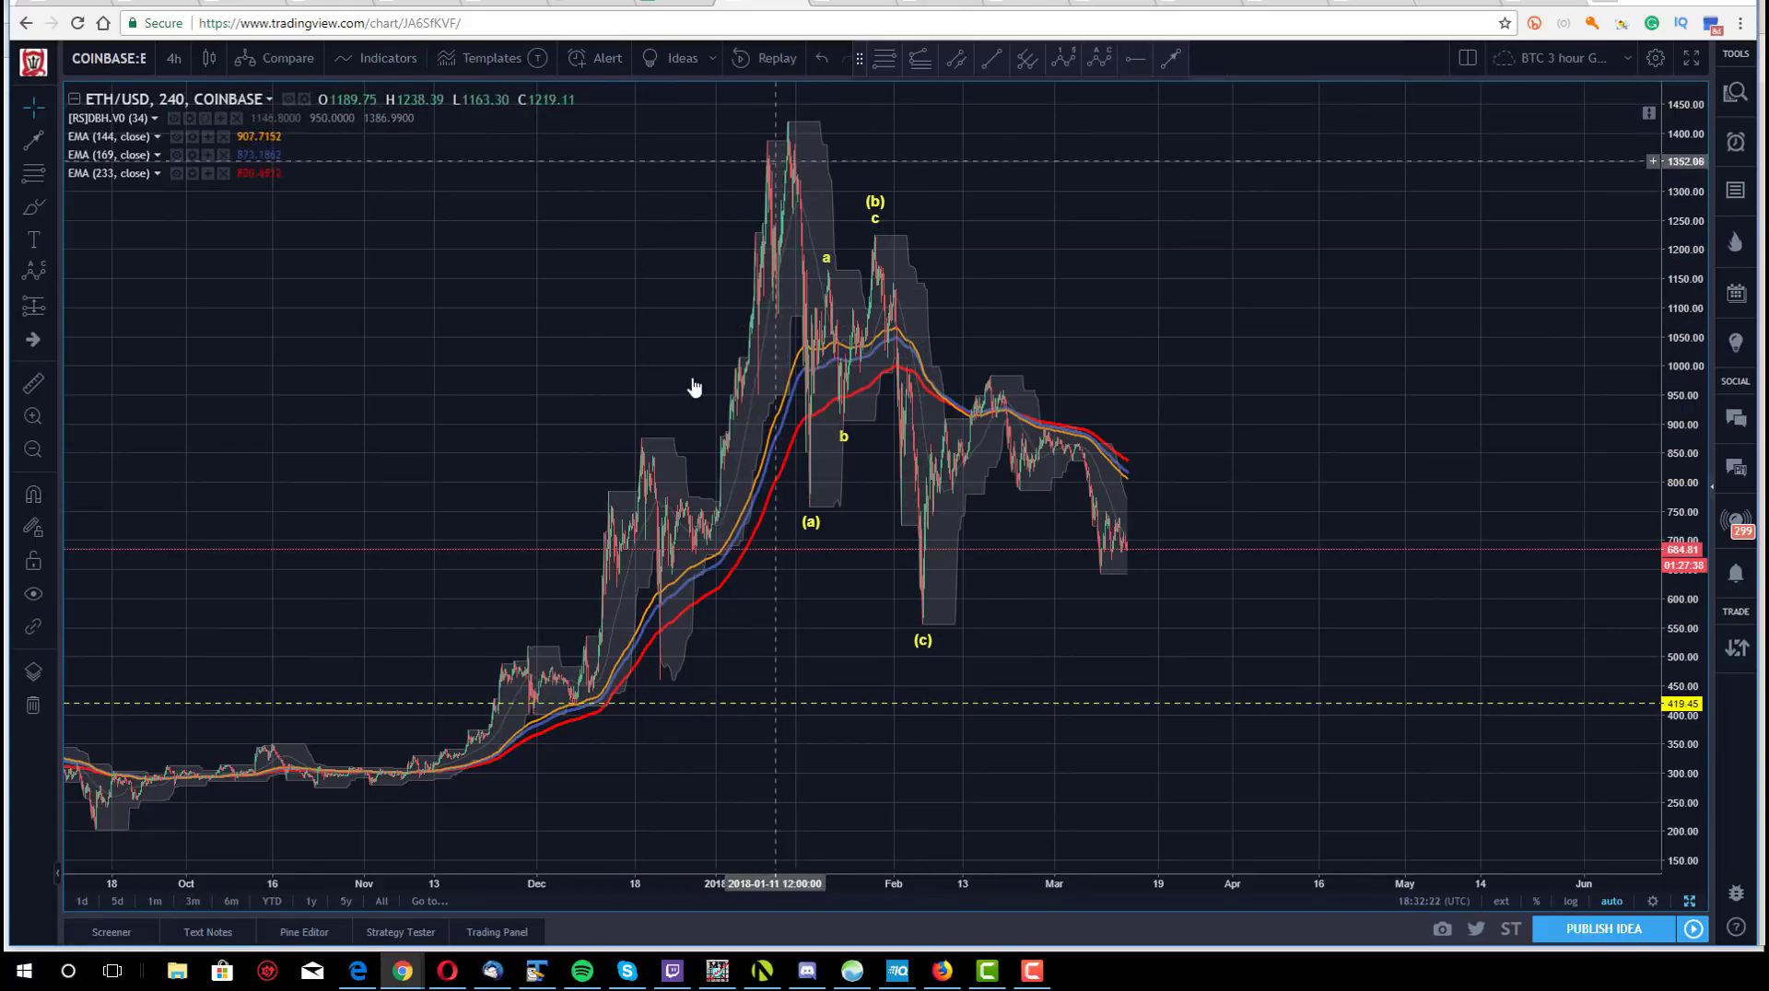
- Draw a Fibonacci retracement from the February low at about 554.03 up to the mid-February high at about 986.17
left_click_drag(543, 327, 777, 305)
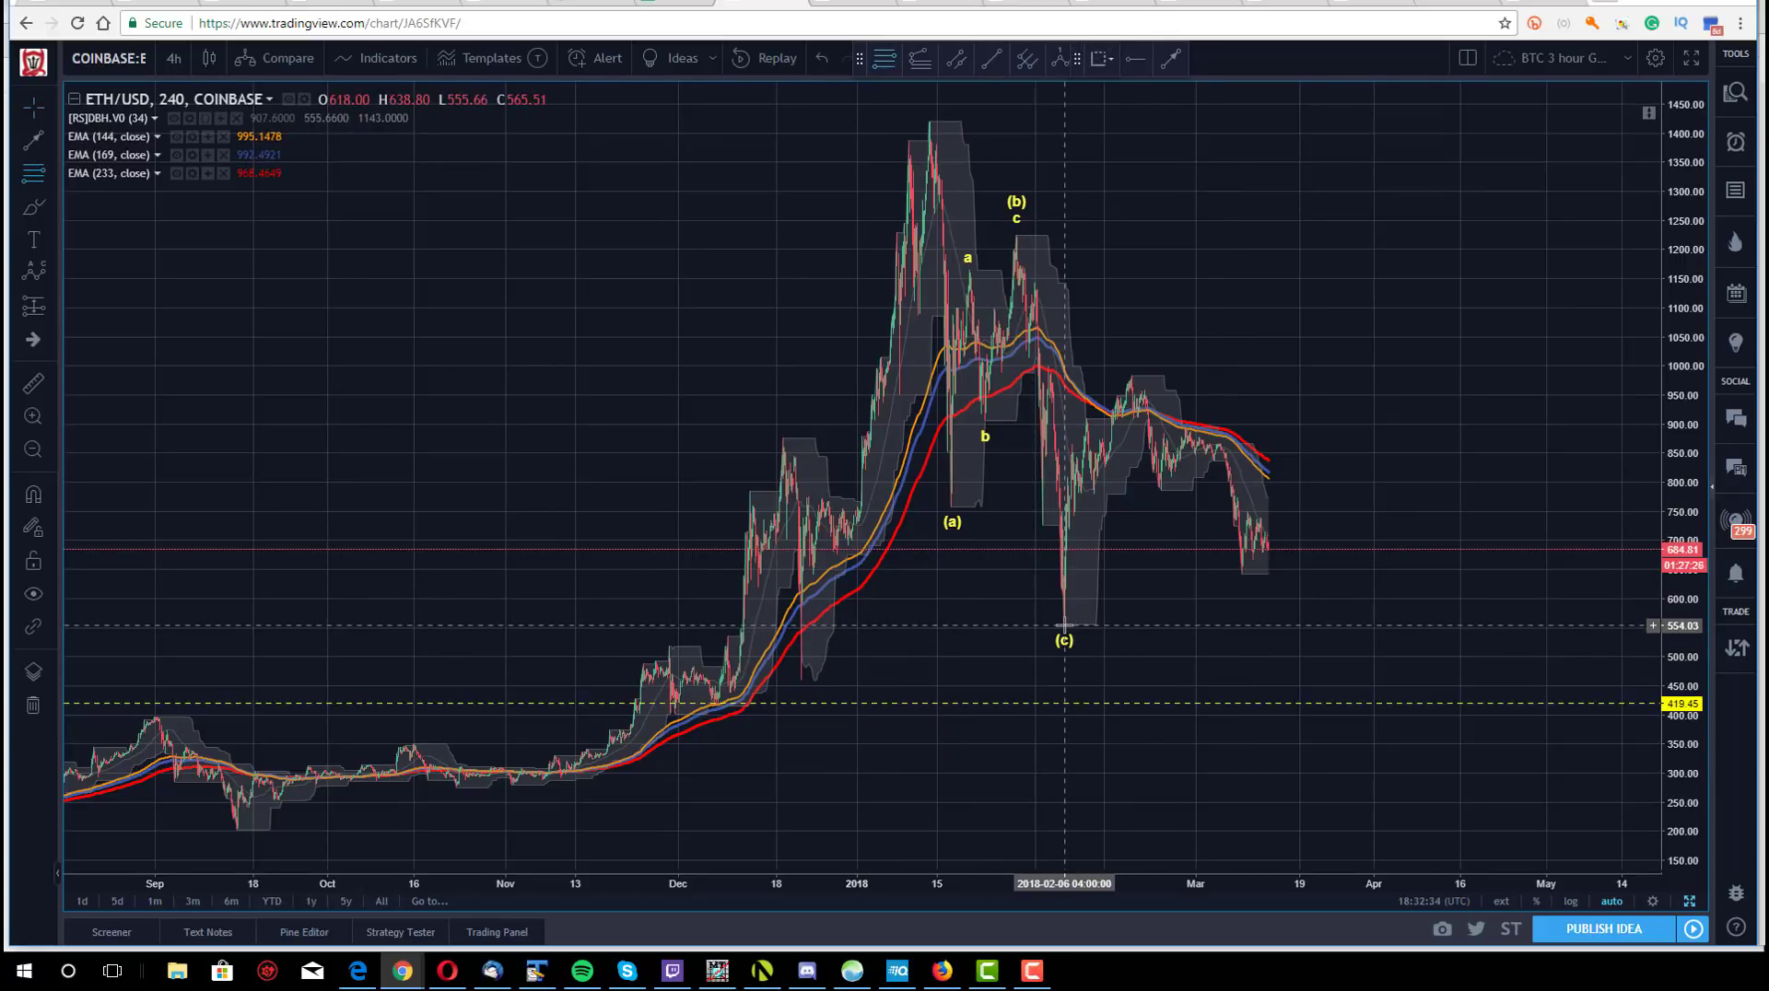
left_click(1065, 626)
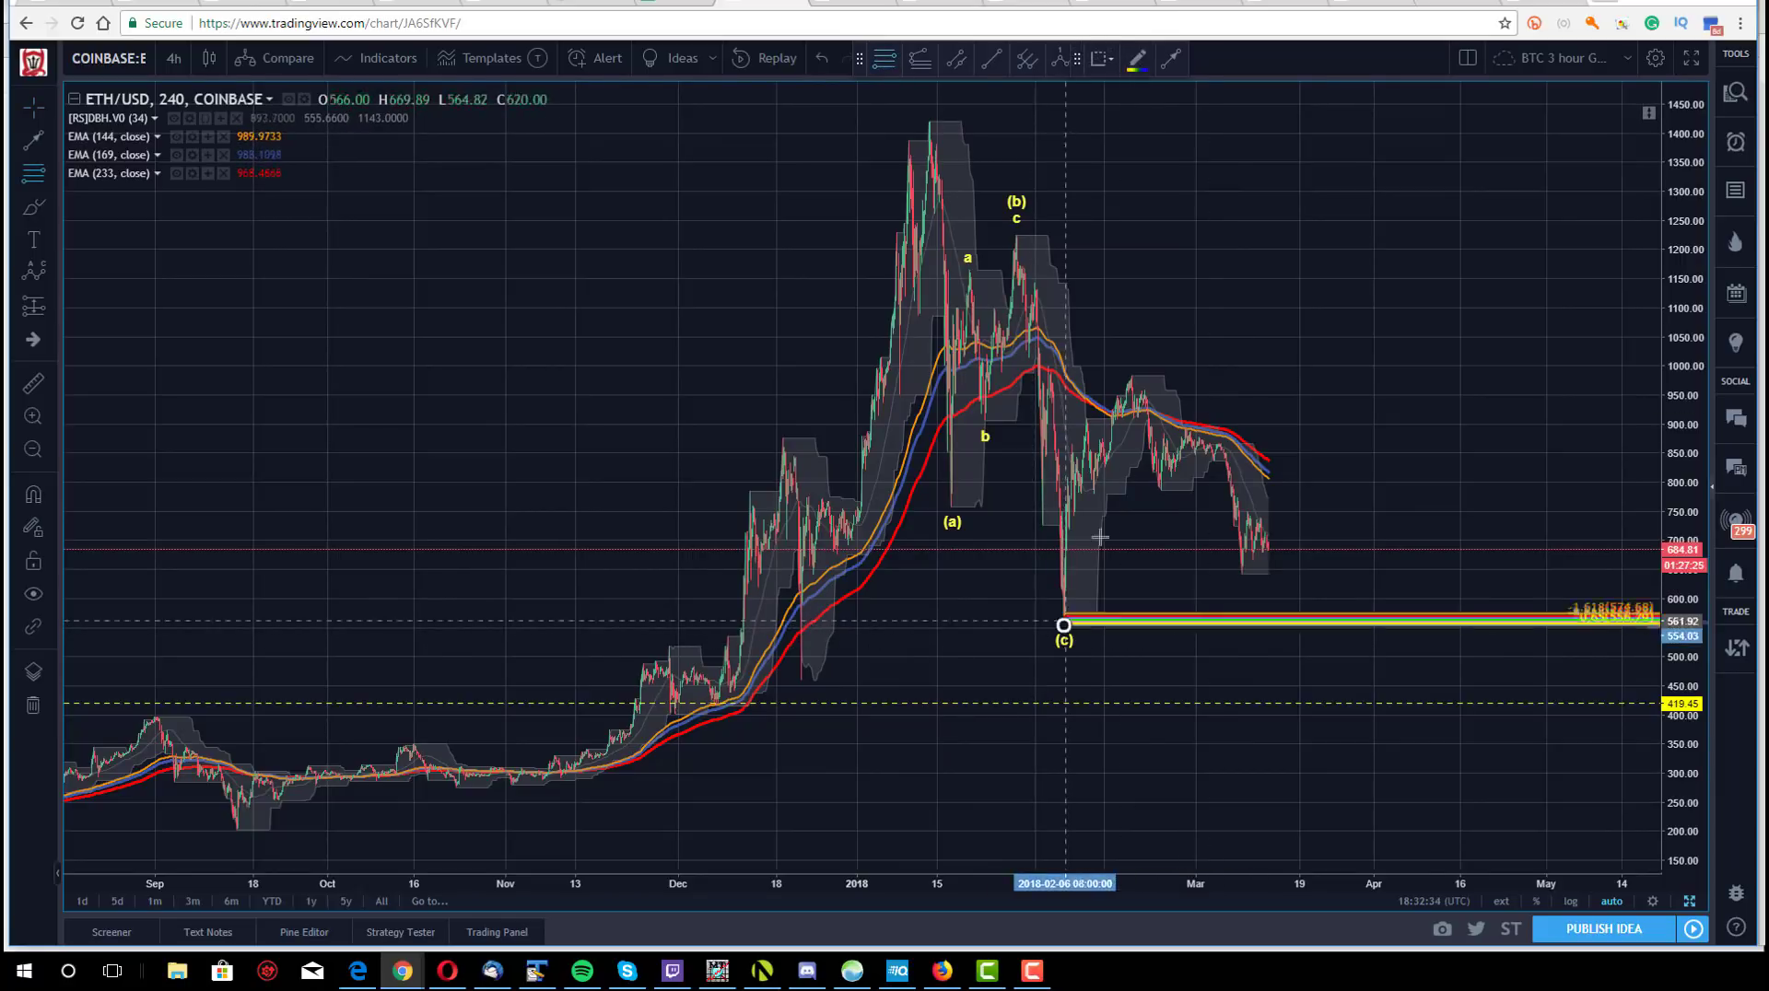
left_click(1131, 372)
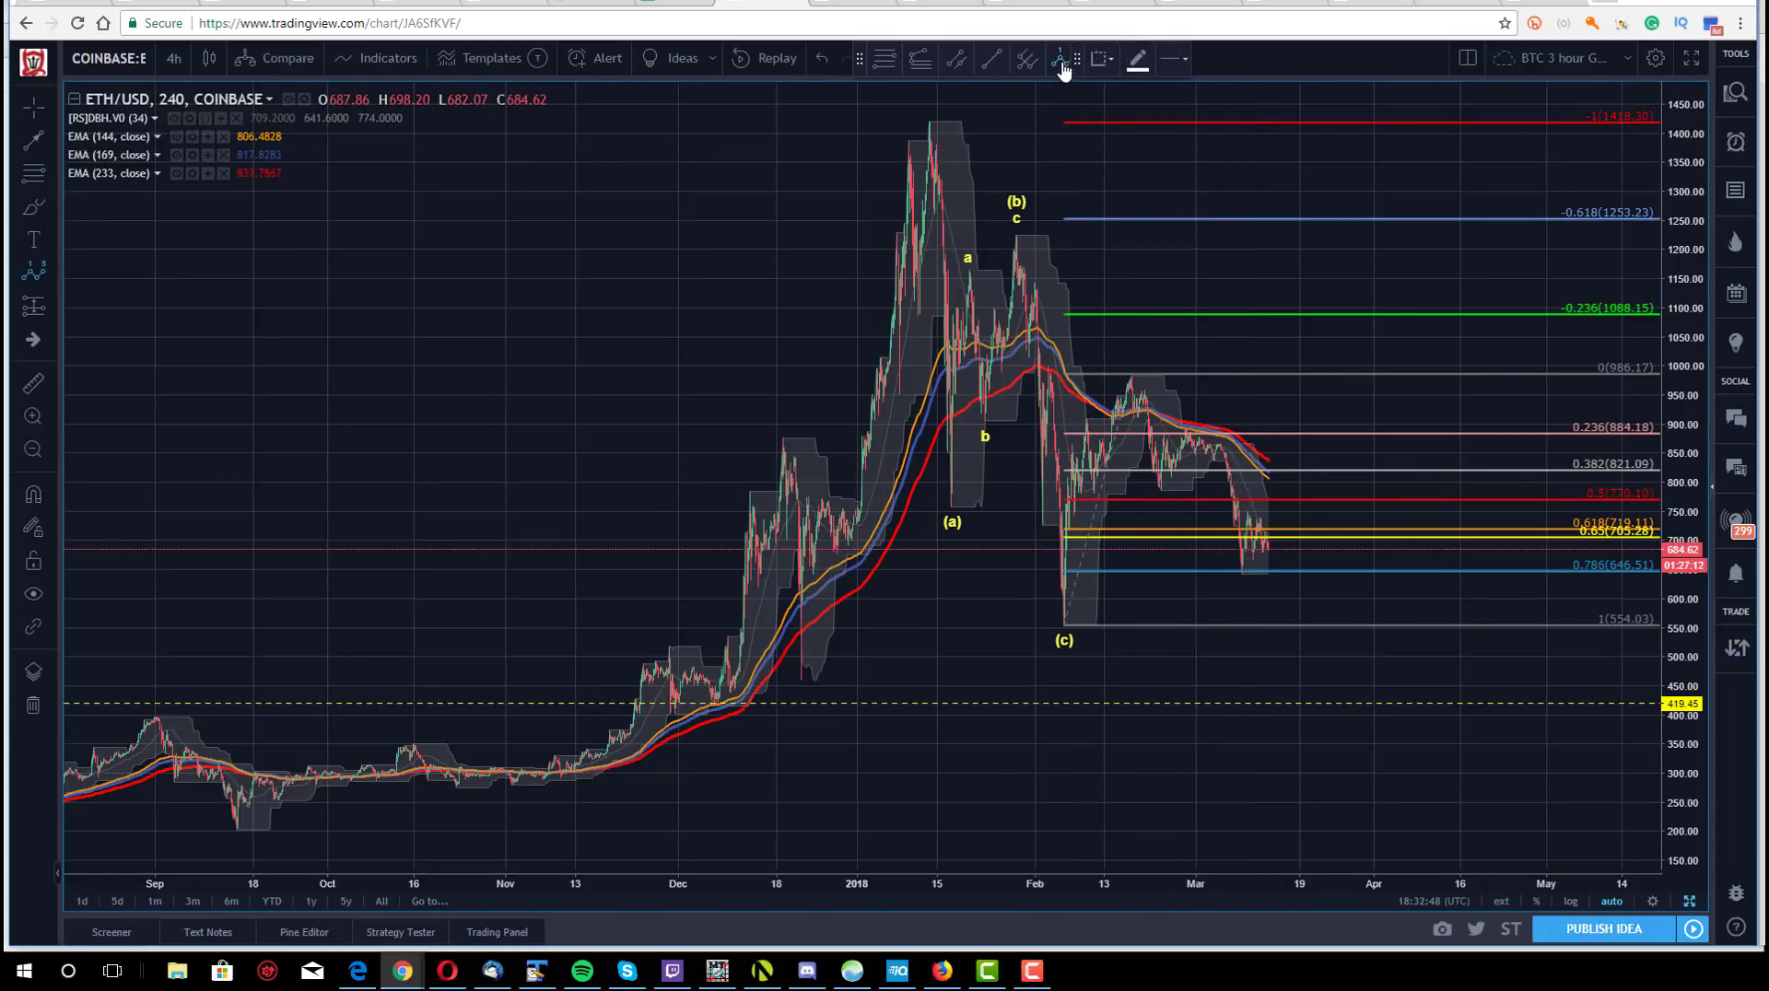
- Place an impulse wave from the February low, with i near 1016.13, ii near 620.27, iii near 1366.28, iv near 1161.23 and v near 1446.69
left_click(1064, 627)
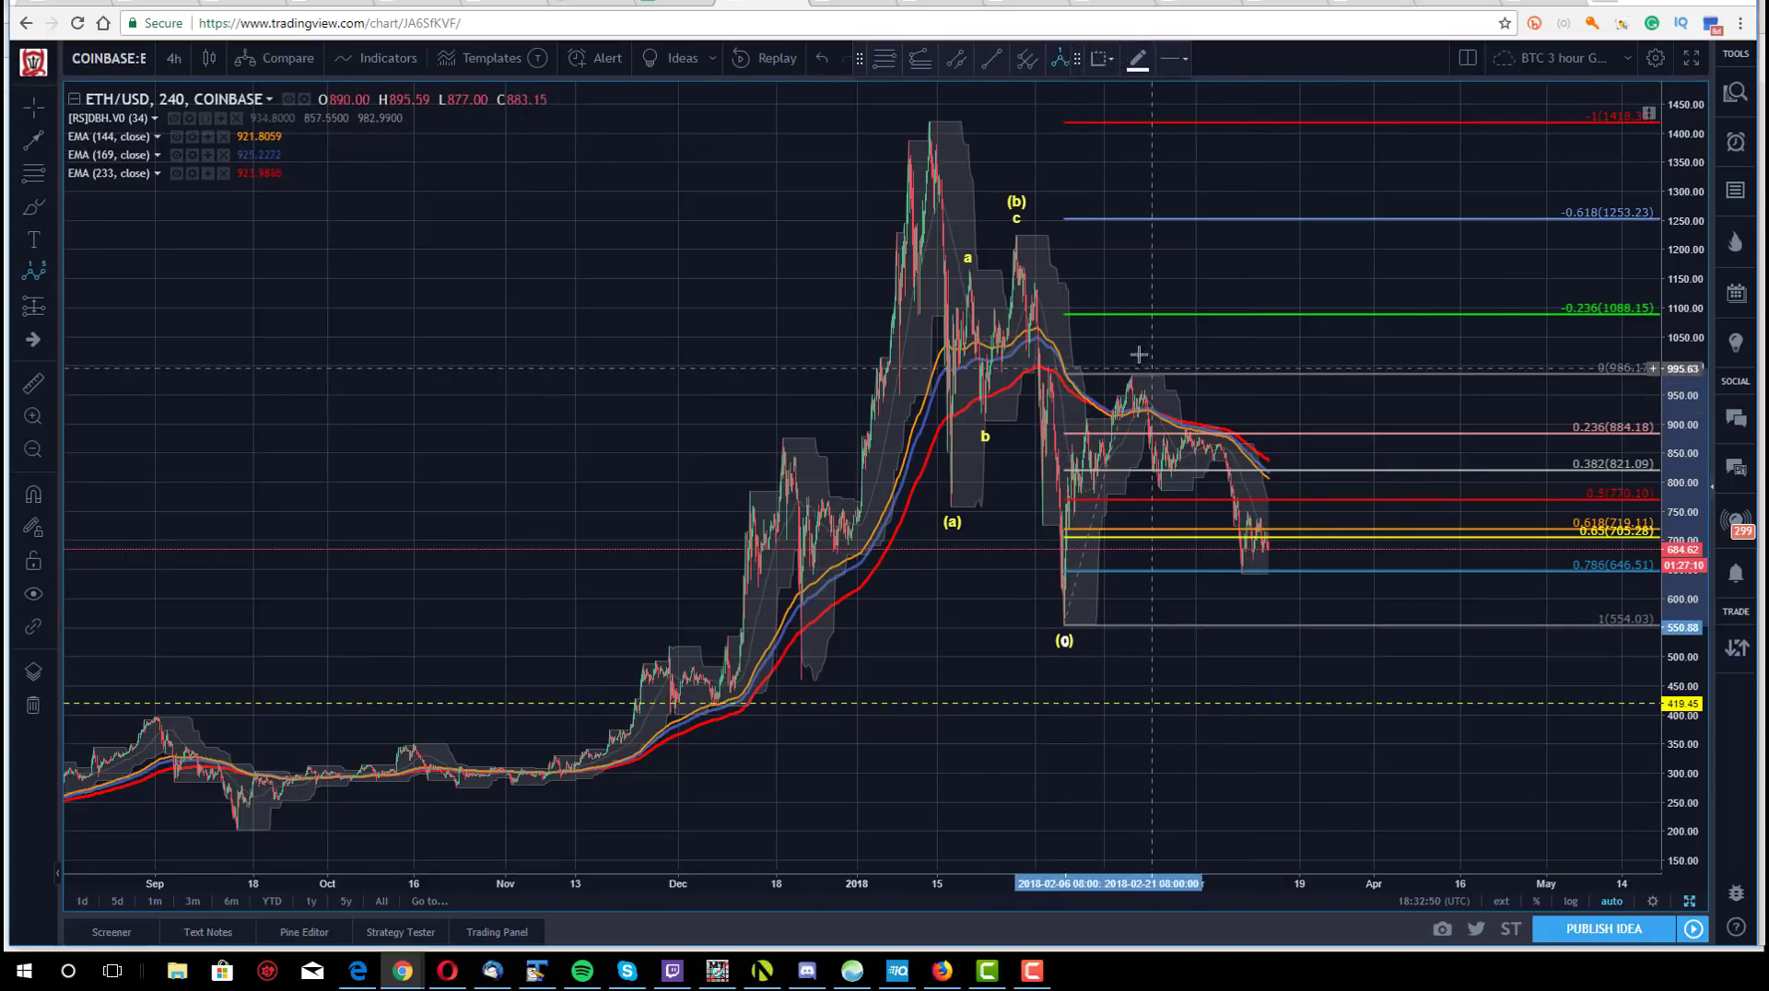
left_click(1124, 355)
left_click(1245, 589)
left_click(1368, 152)
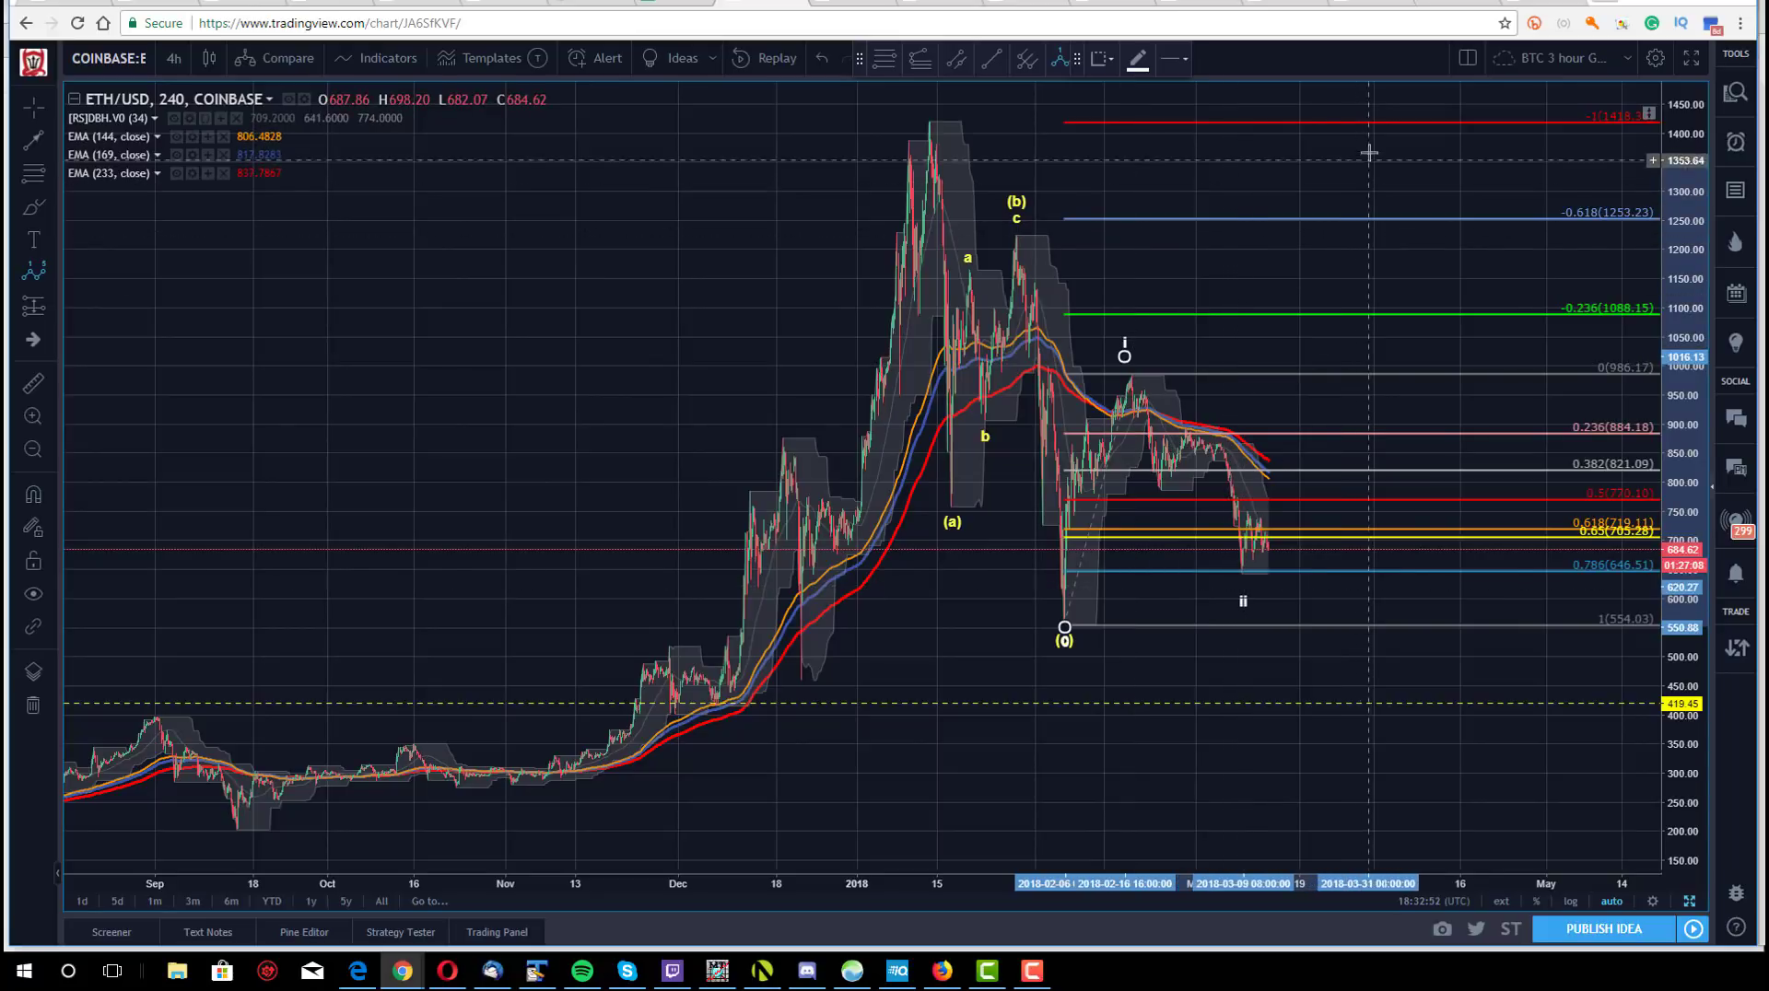
left_click(1445, 273)
left_click(1525, 105)
- Set the impulse wave's degree to Minuette
left_click(1209, 58)
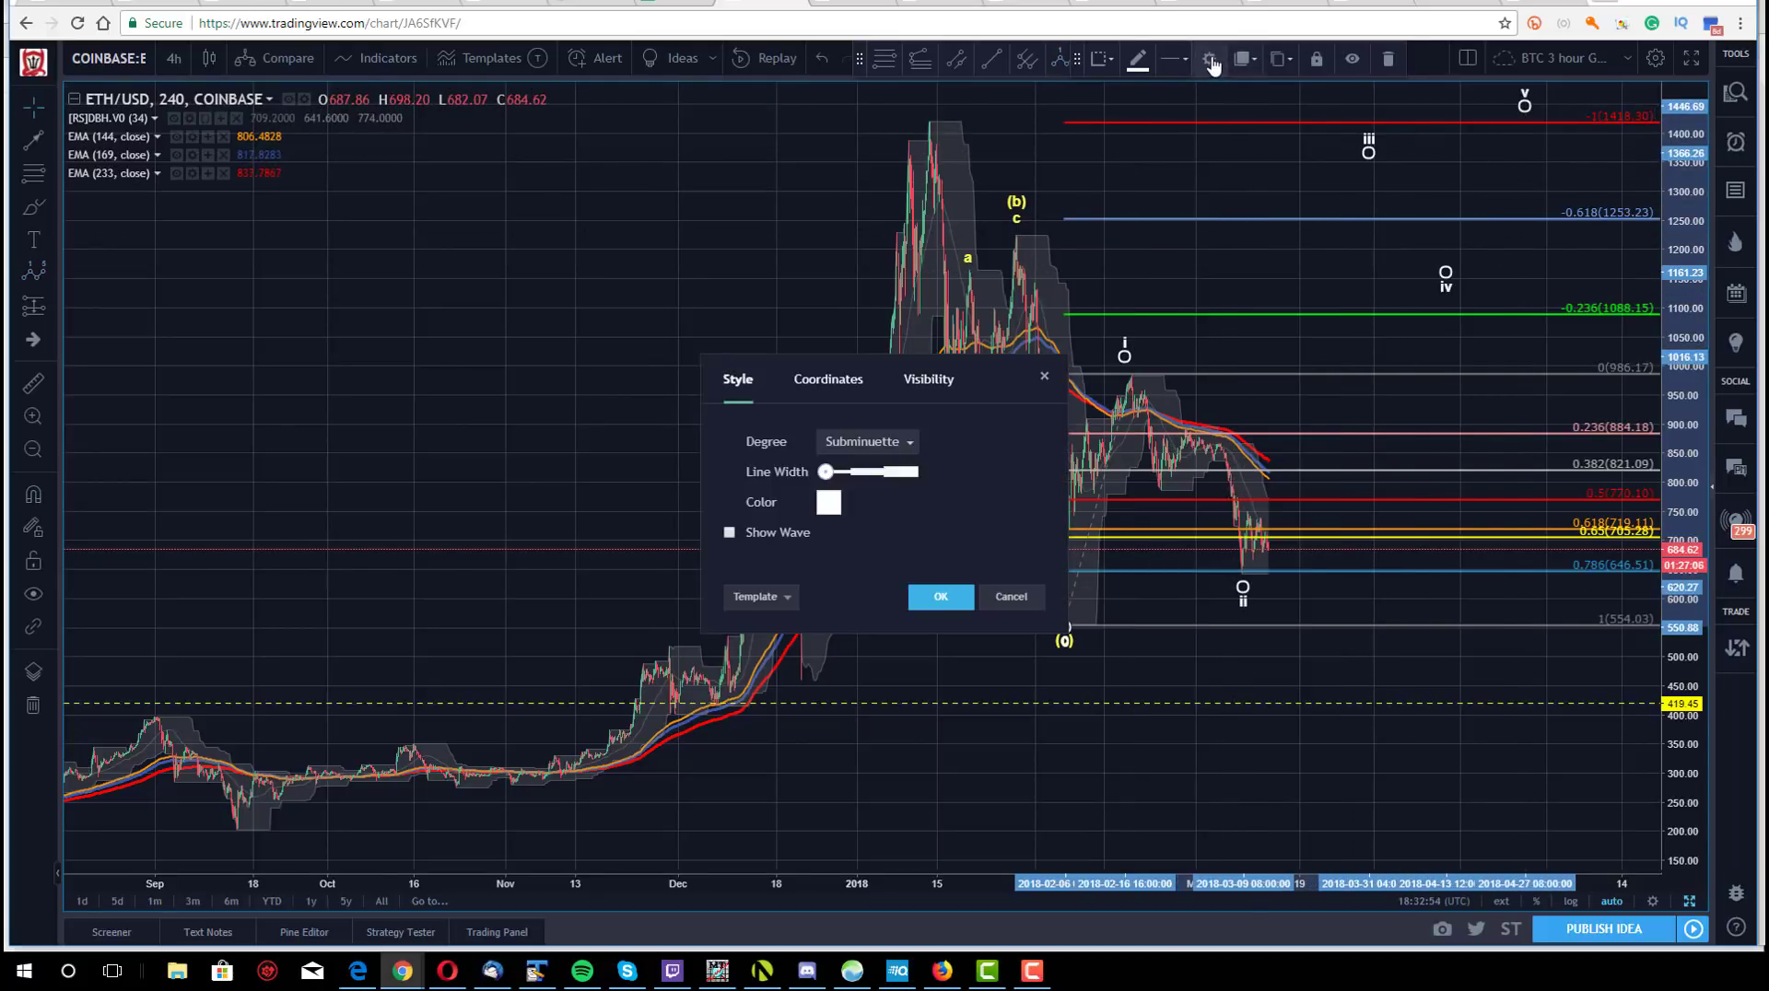
left_click(877, 454)
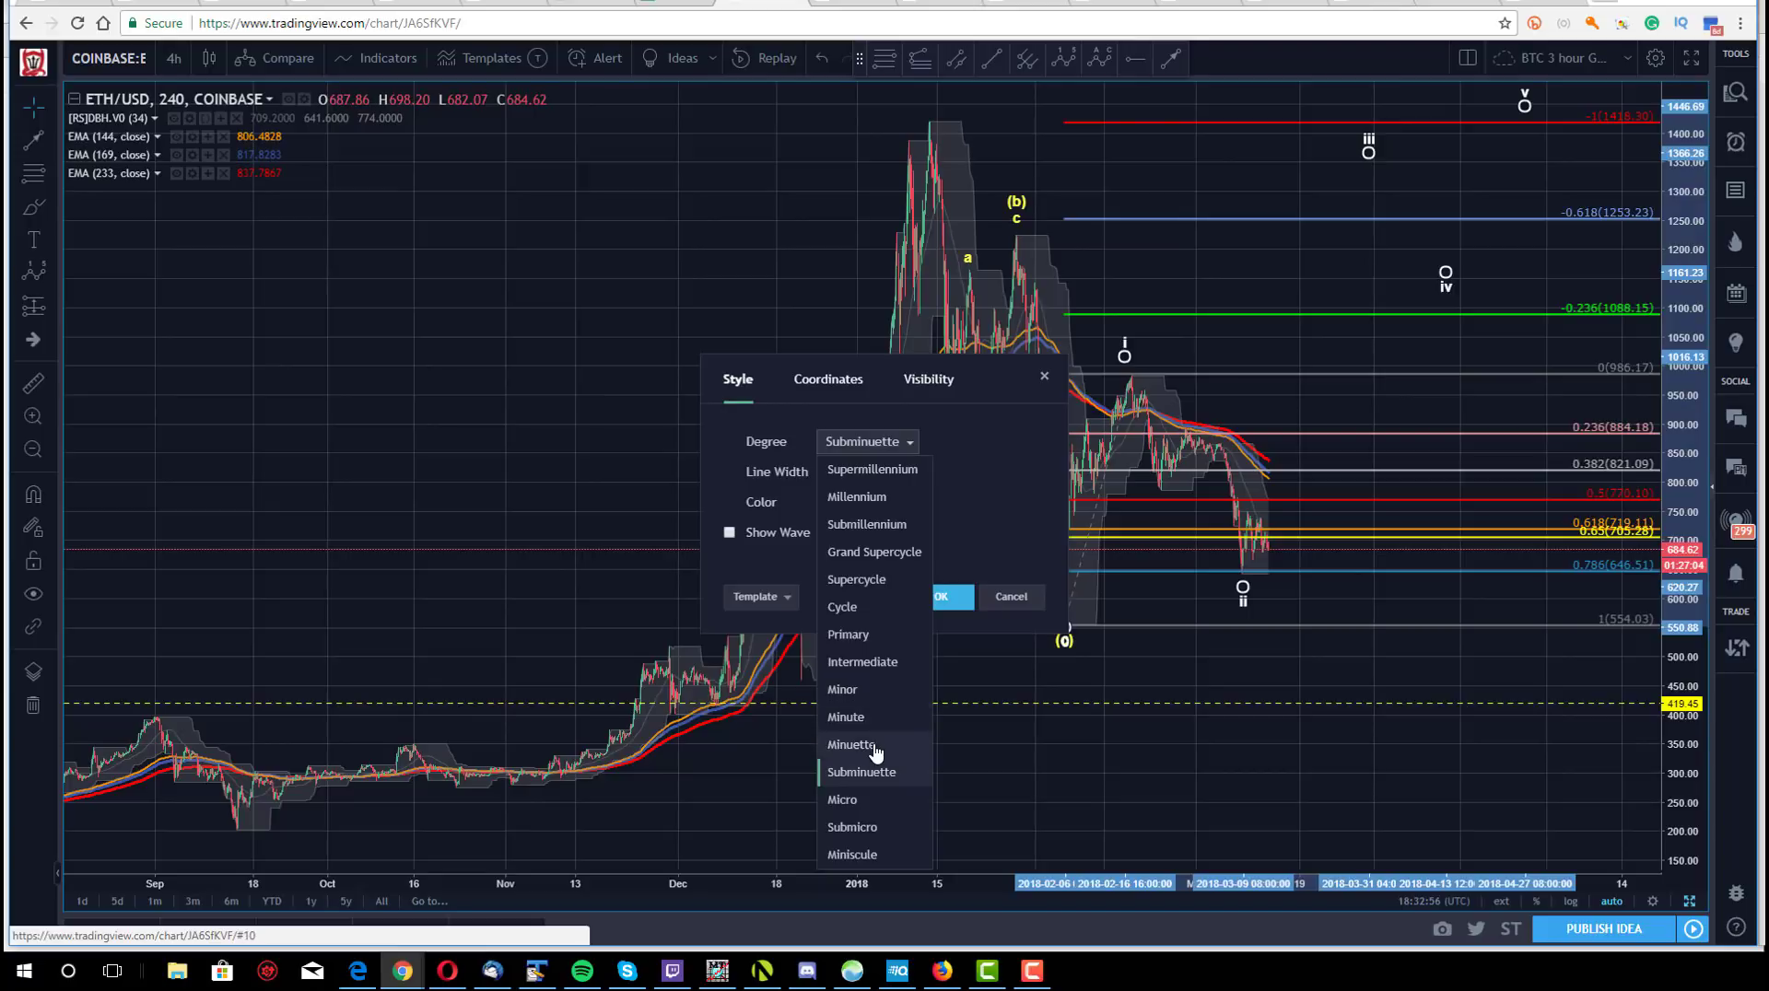
left_click(876, 743)
left_click(940, 597)
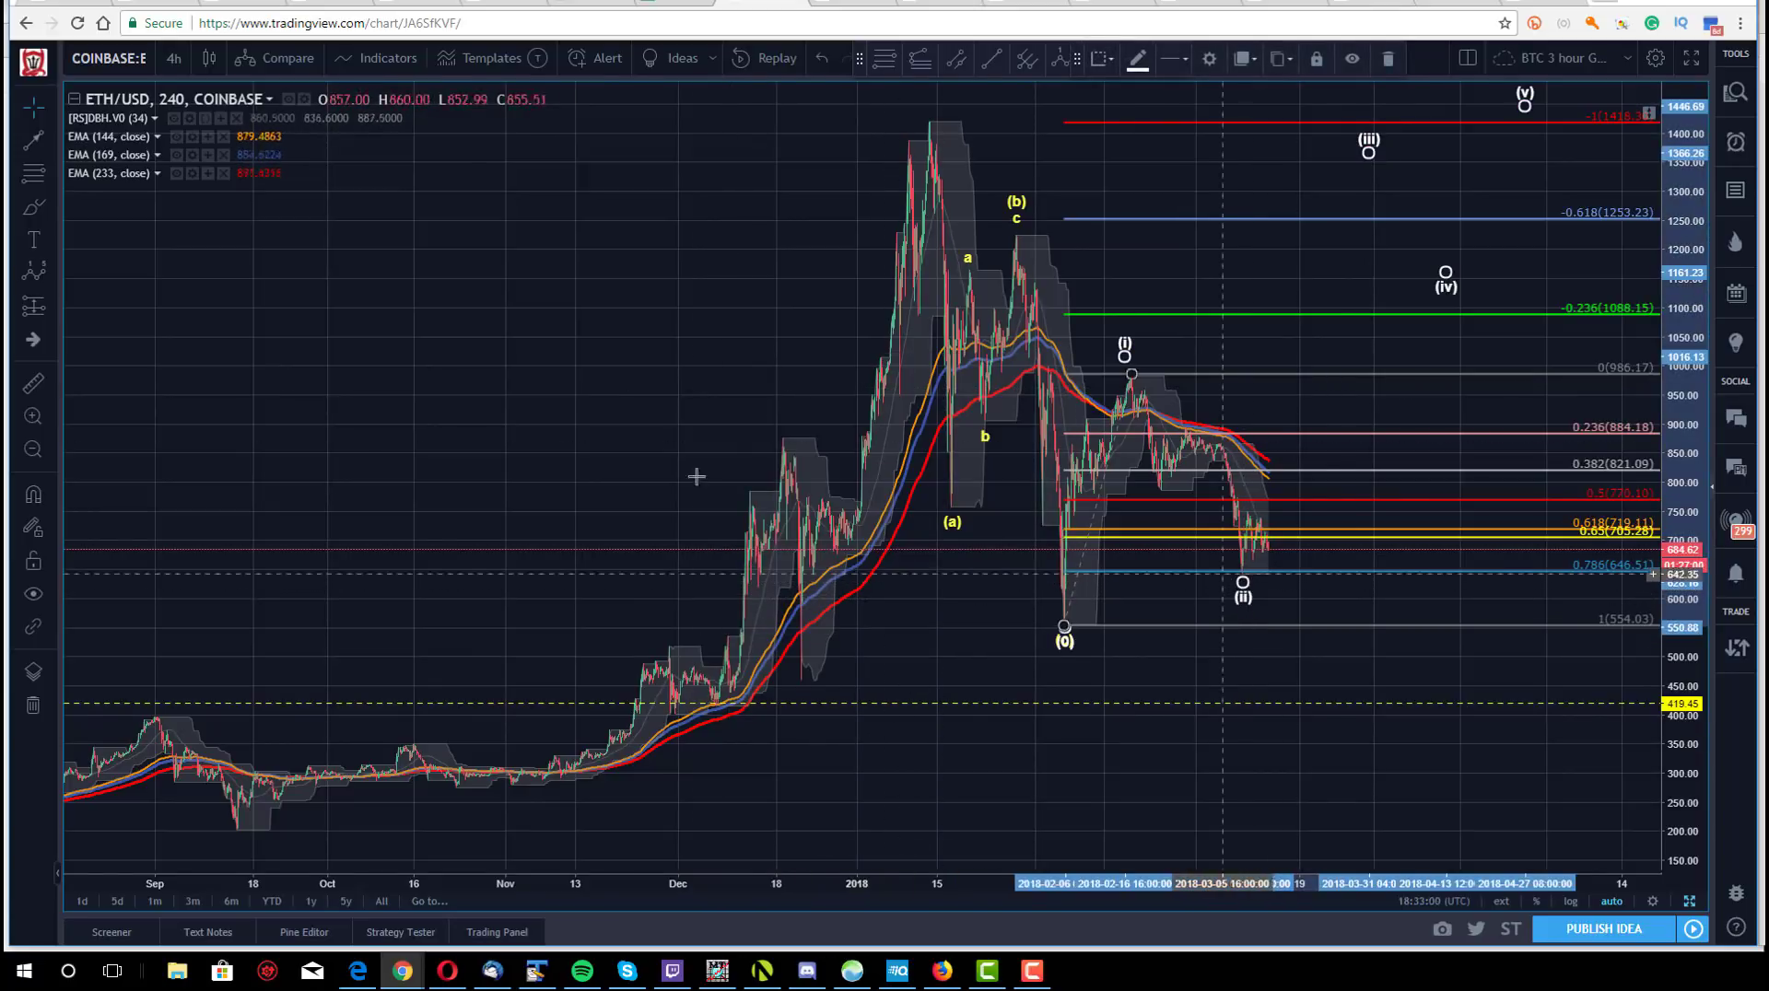
left_click(684, 395)
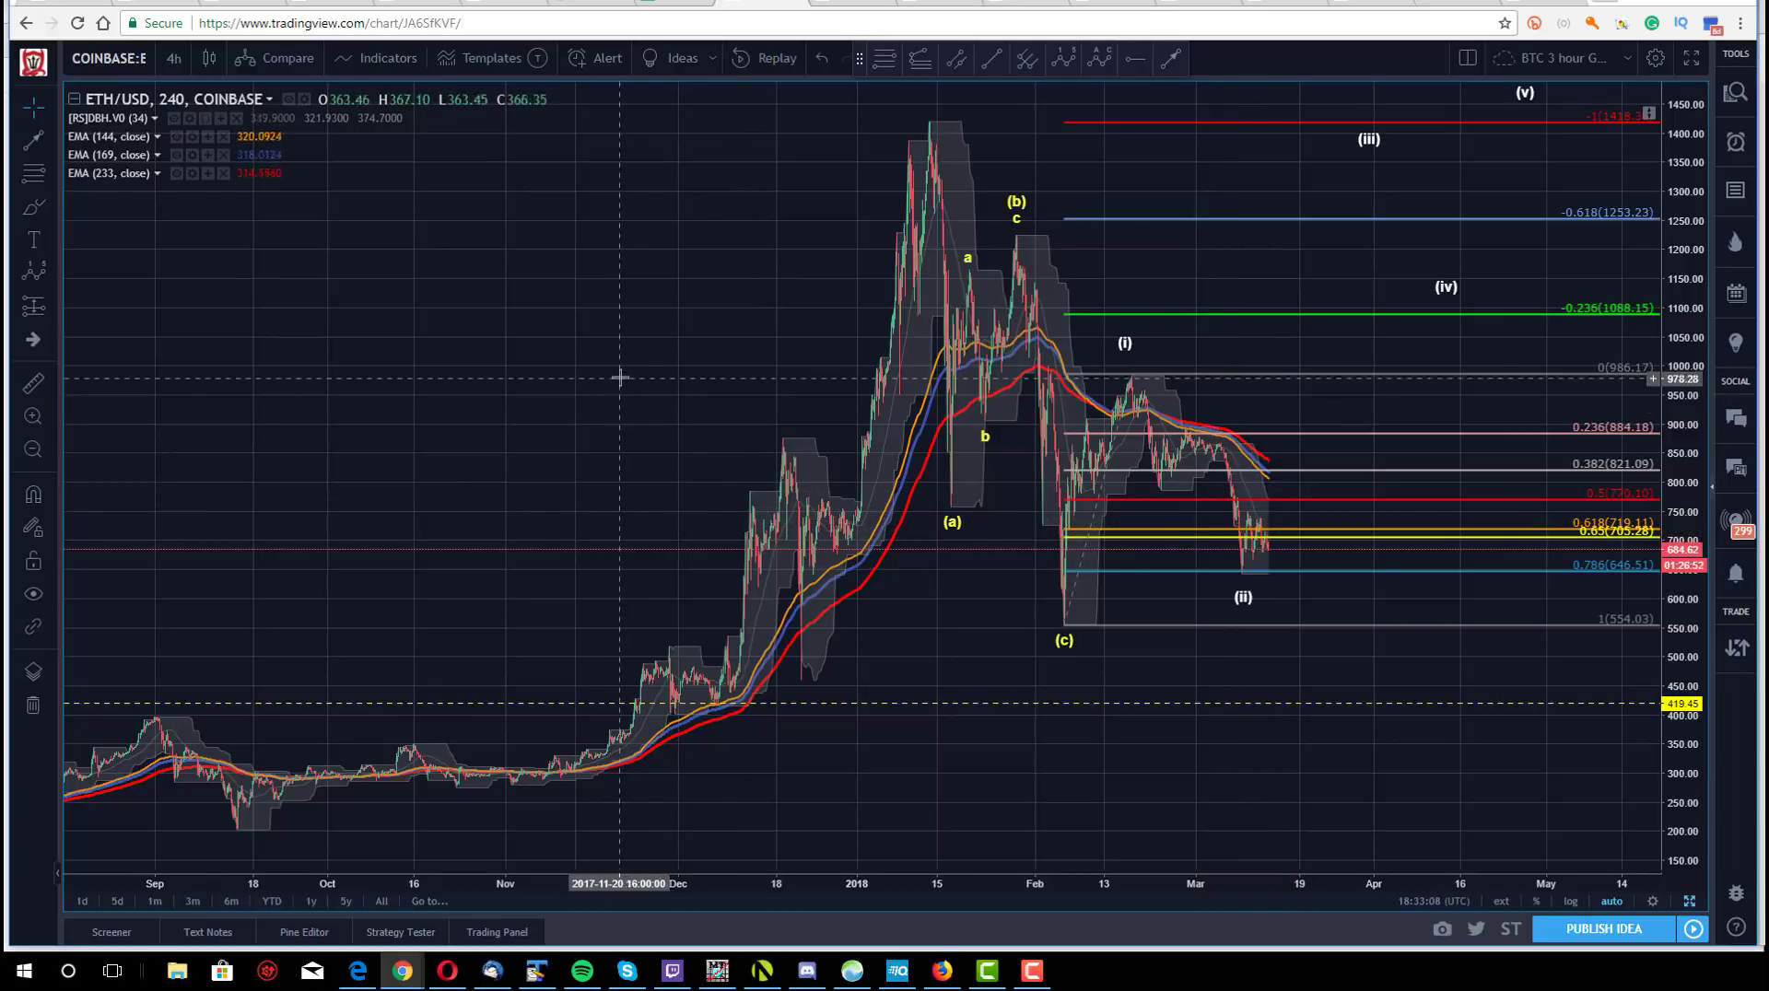
- Shift wave points (iii), (iv) and (v) further ahead in time, with (iv) near 1140.73 and (v) near 1453.00
left_click_drag(620, 375, 525, 383)
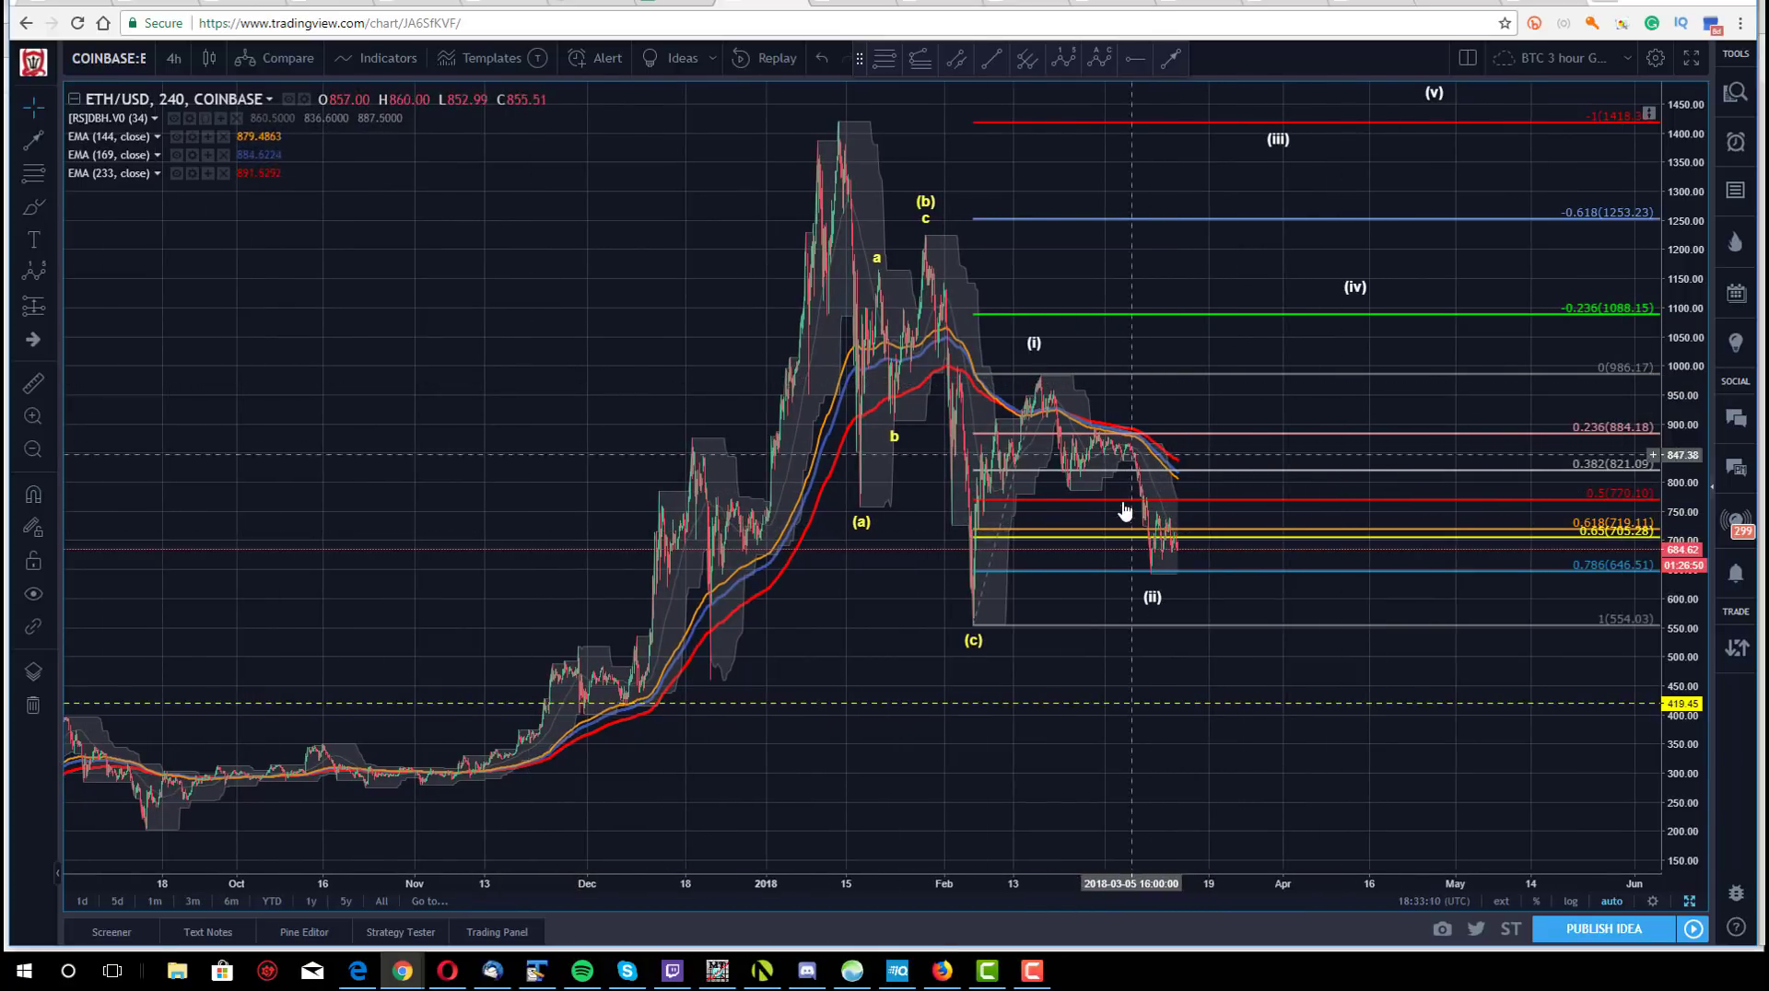
left_click_drag(1362, 284, 1506, 294)
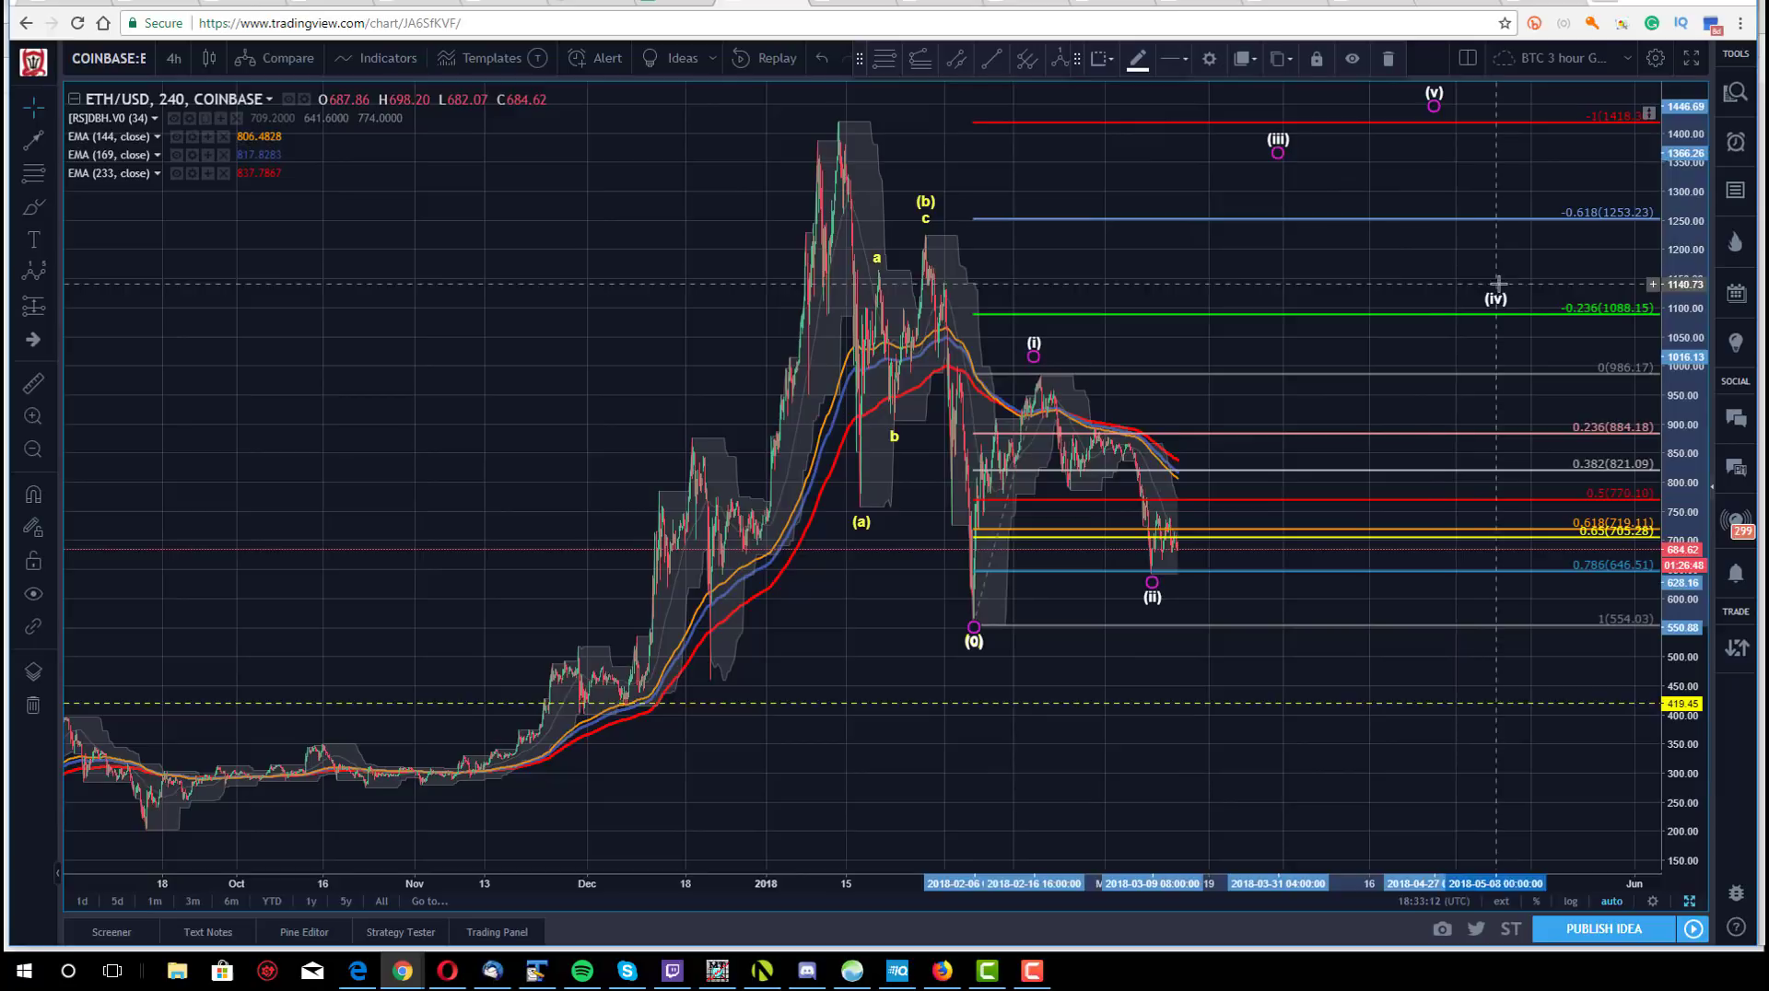
left_click_drag(1434, 105, 1582, 101)
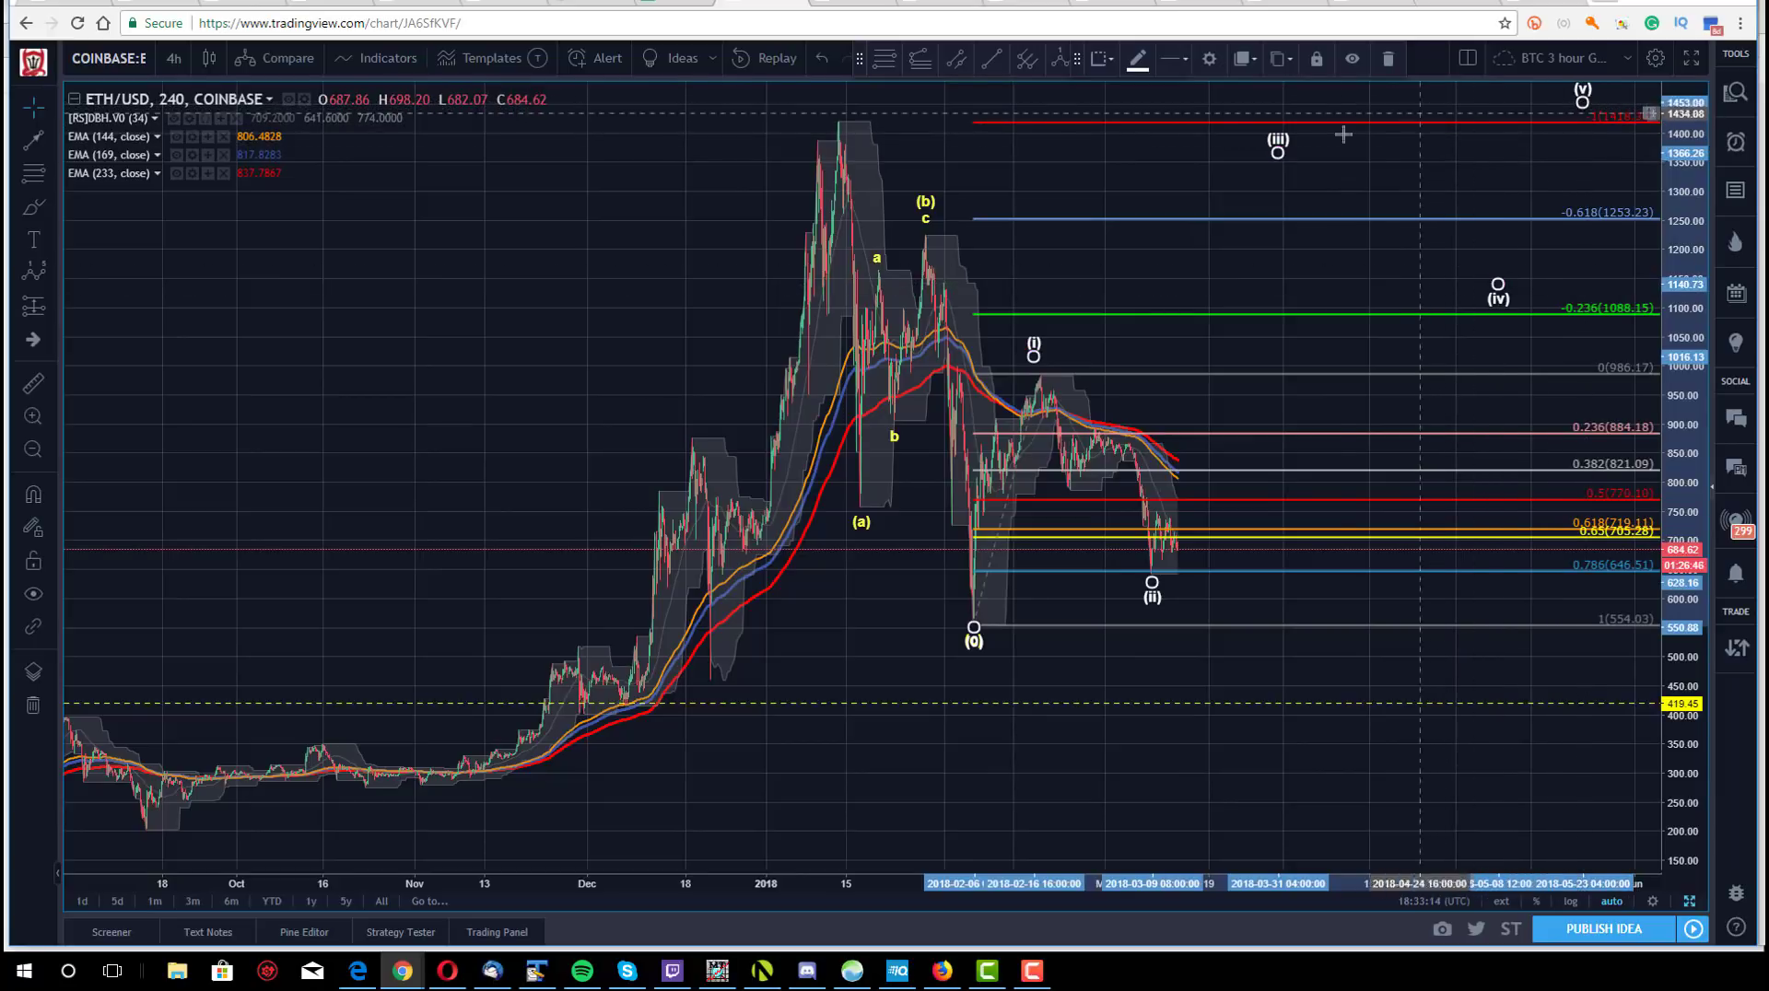
left_click_drag(1281, 157, 1403, 140)
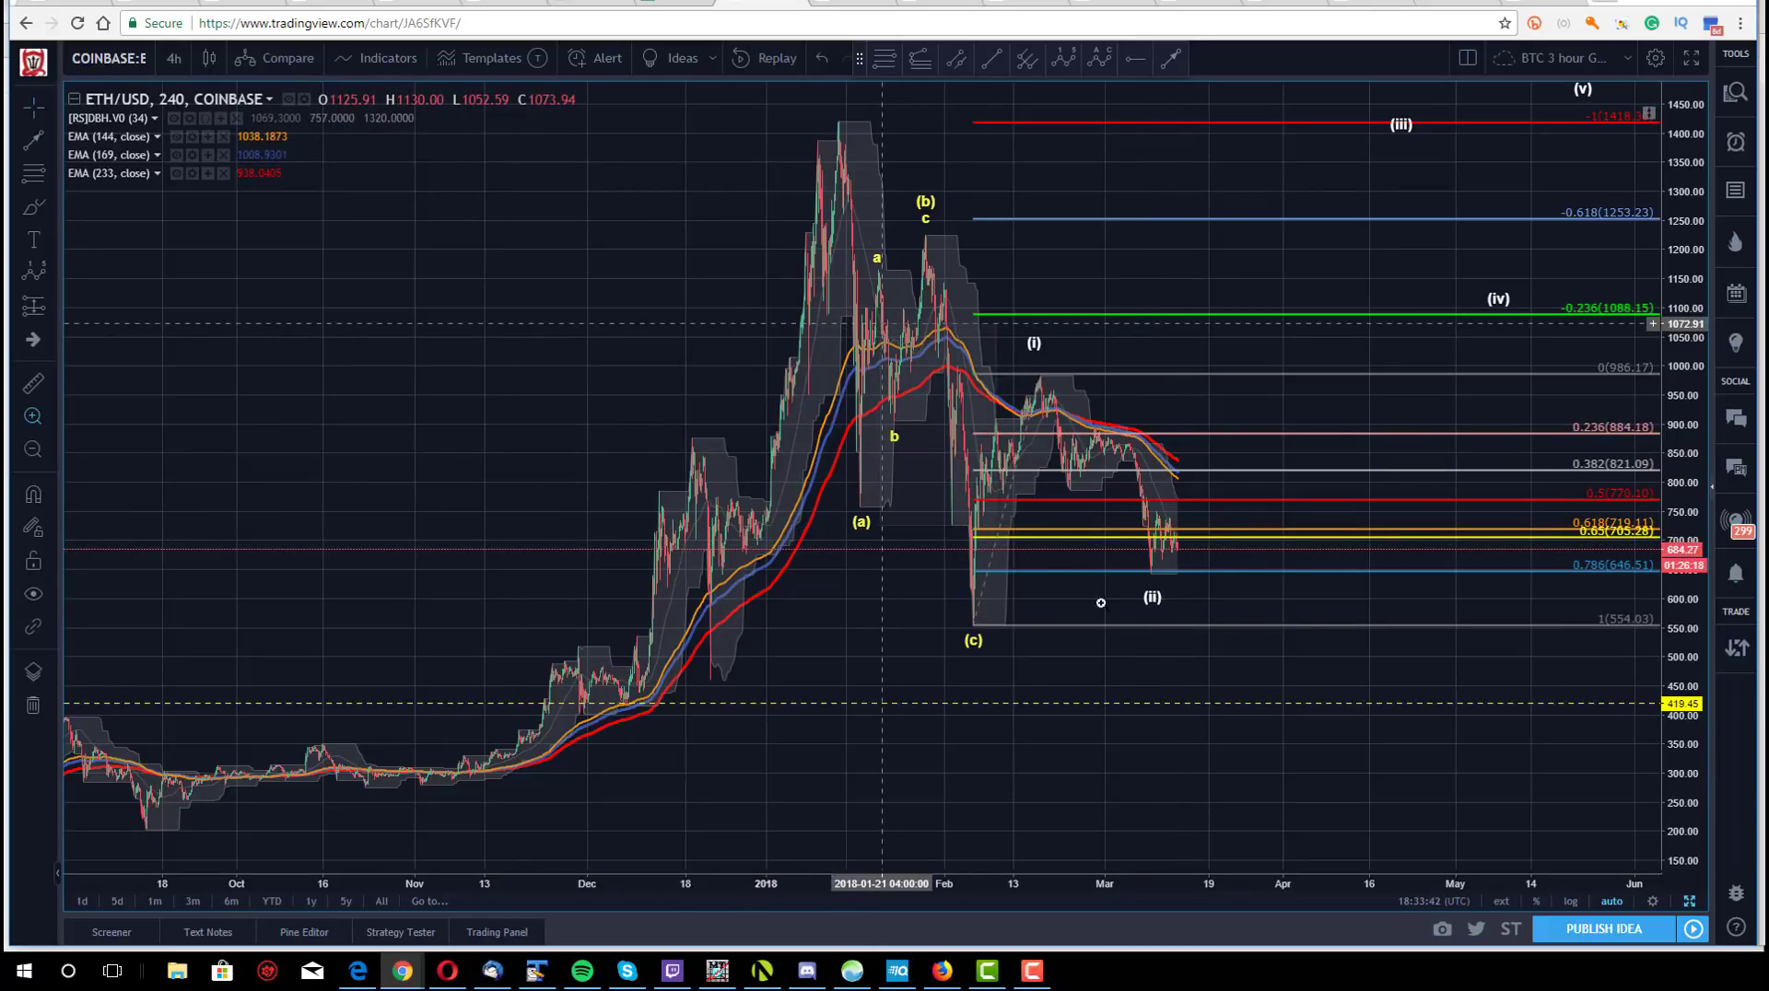
- Move the impulse wave's (i) point down toward the mid-February high, at about 1002.98
left_click_drag(886, 329, 1263, 664)
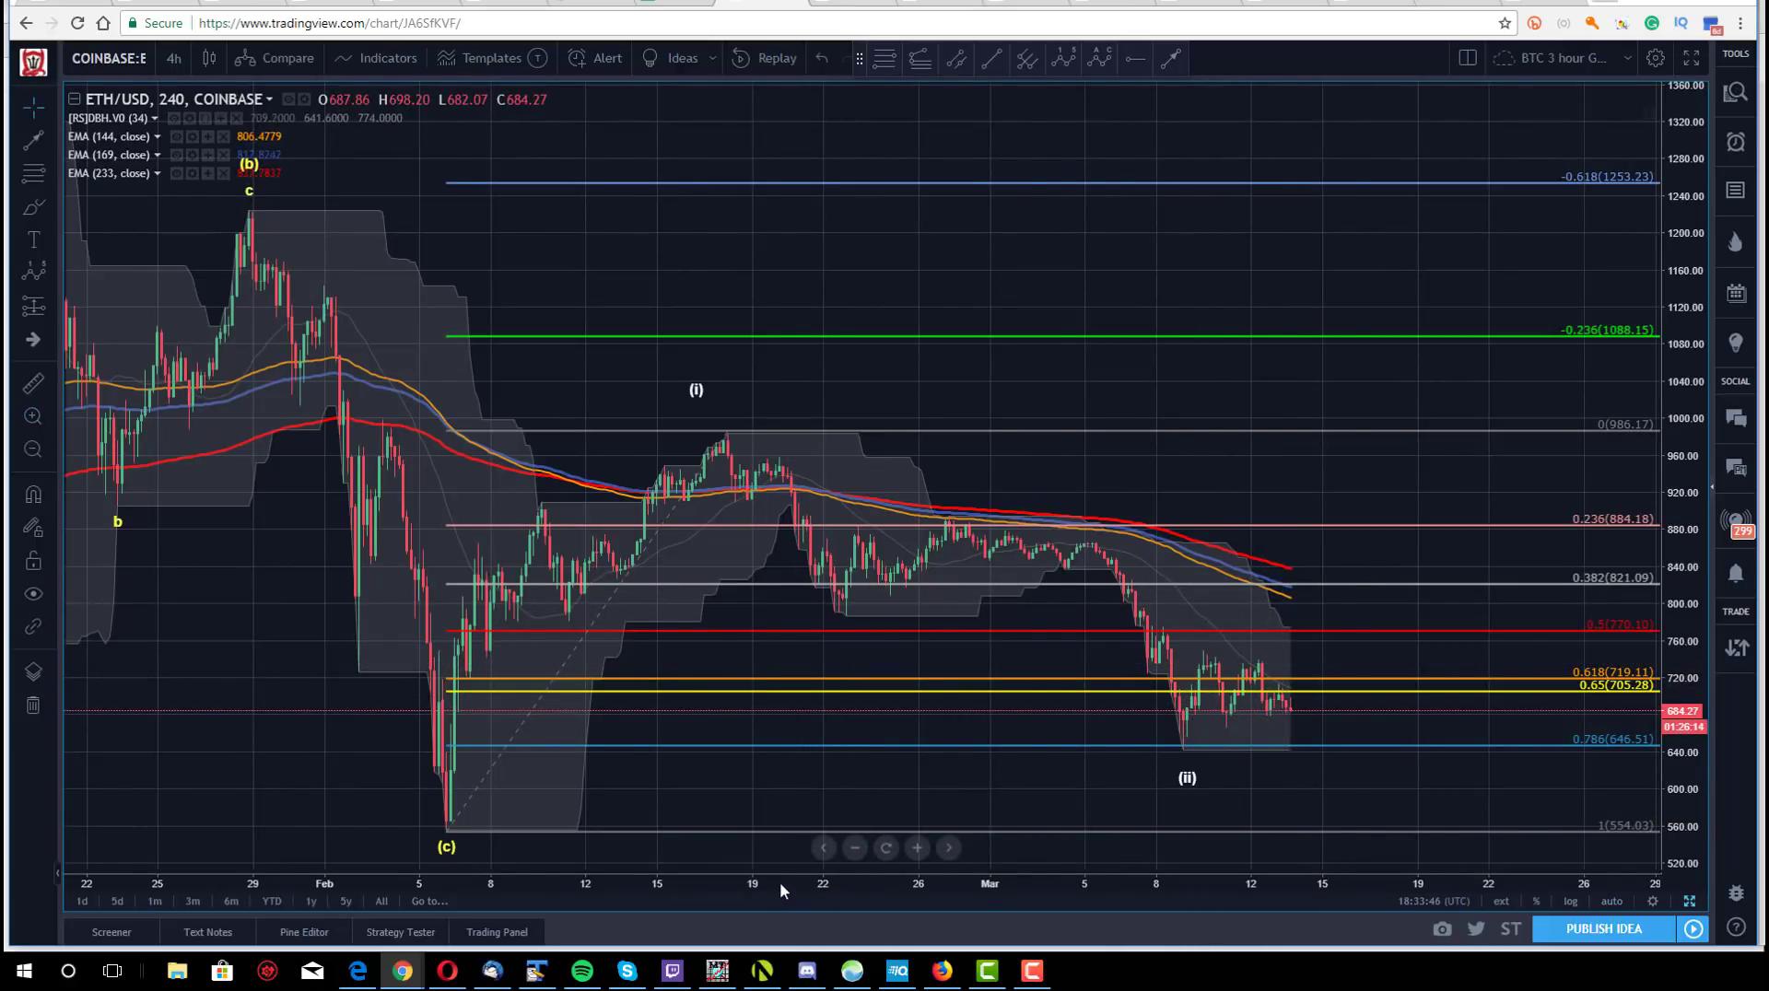
scroll(984, 860, "down", 1)
scroll(984, 860, "down", 3)
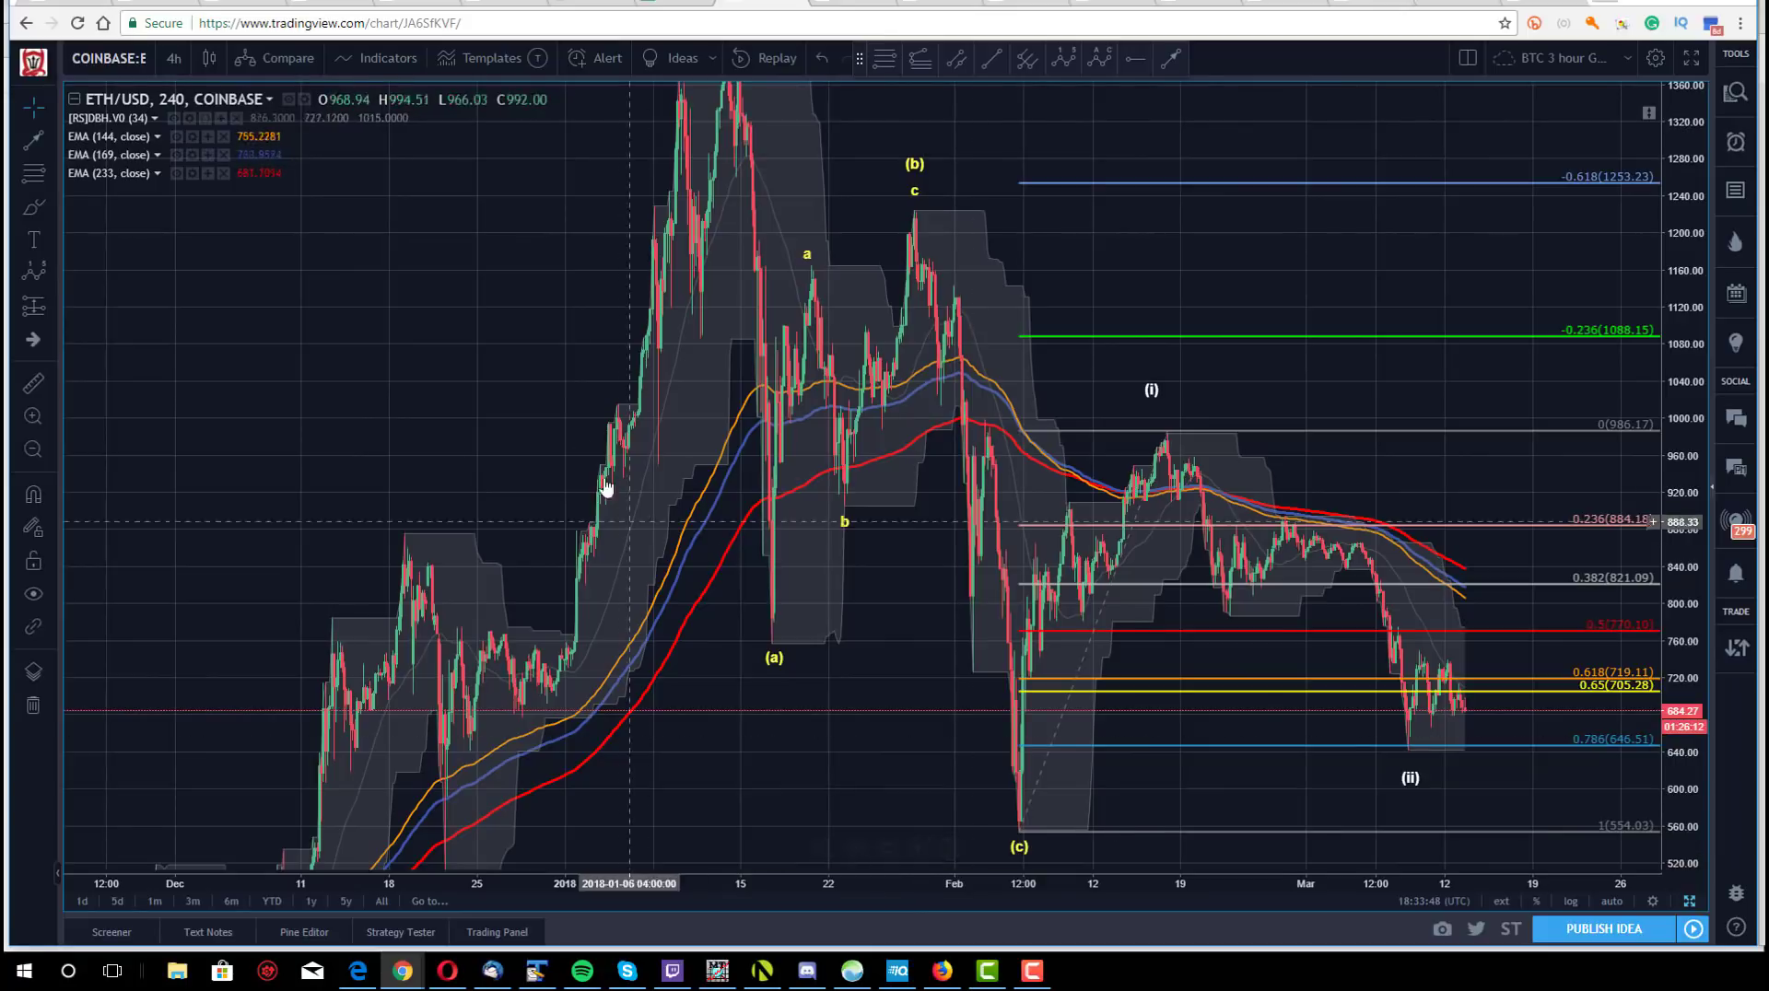
left_click_drag(425, 282, 284, 237)
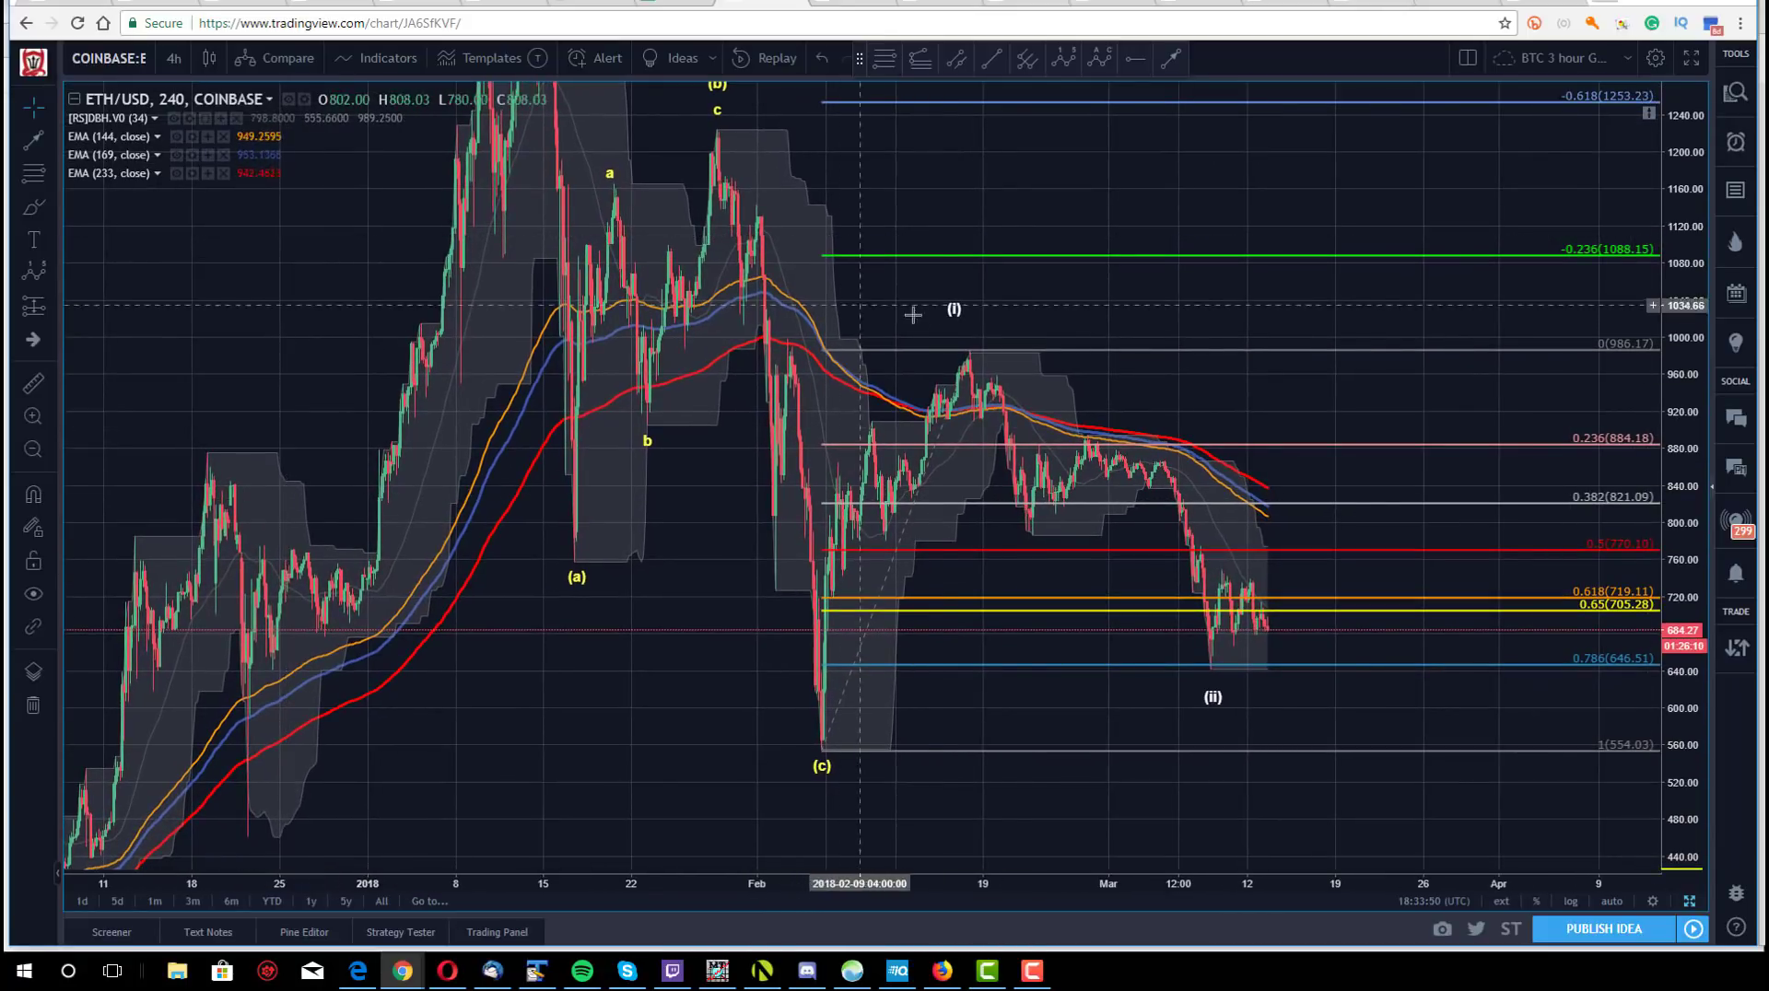
left_click_drag(954, 315, 969, 330)
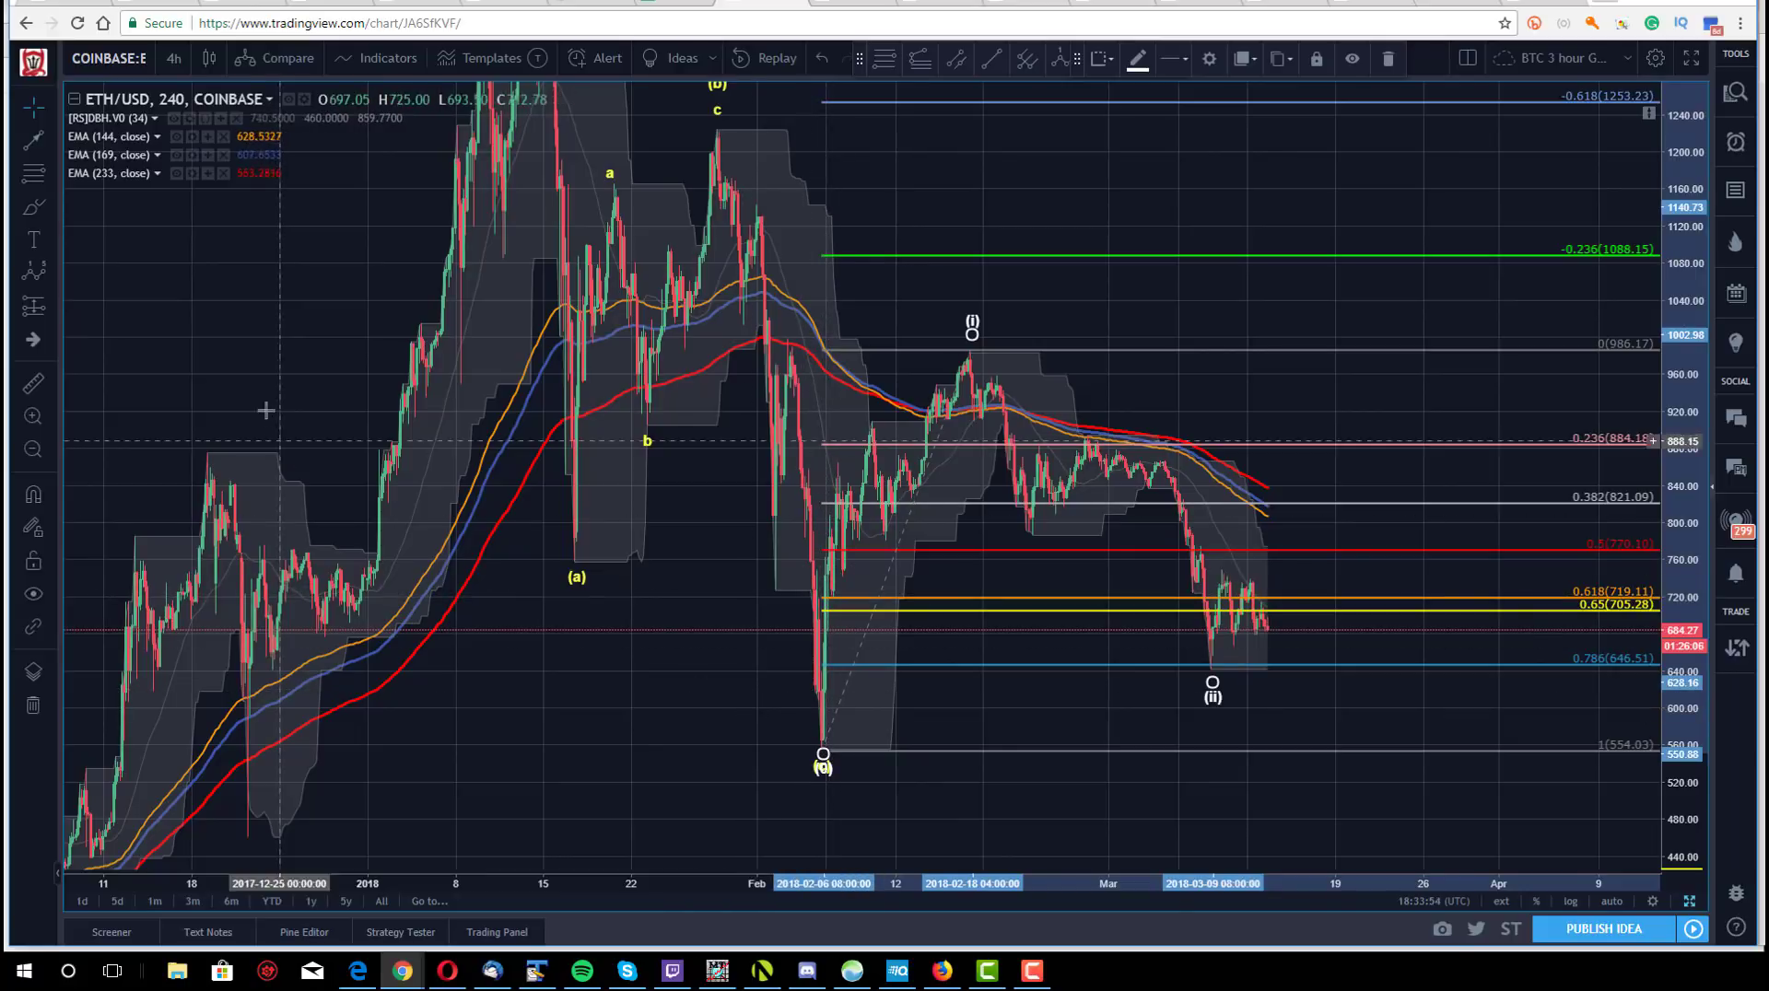
left_click_drag(200, 366, 184, 363)
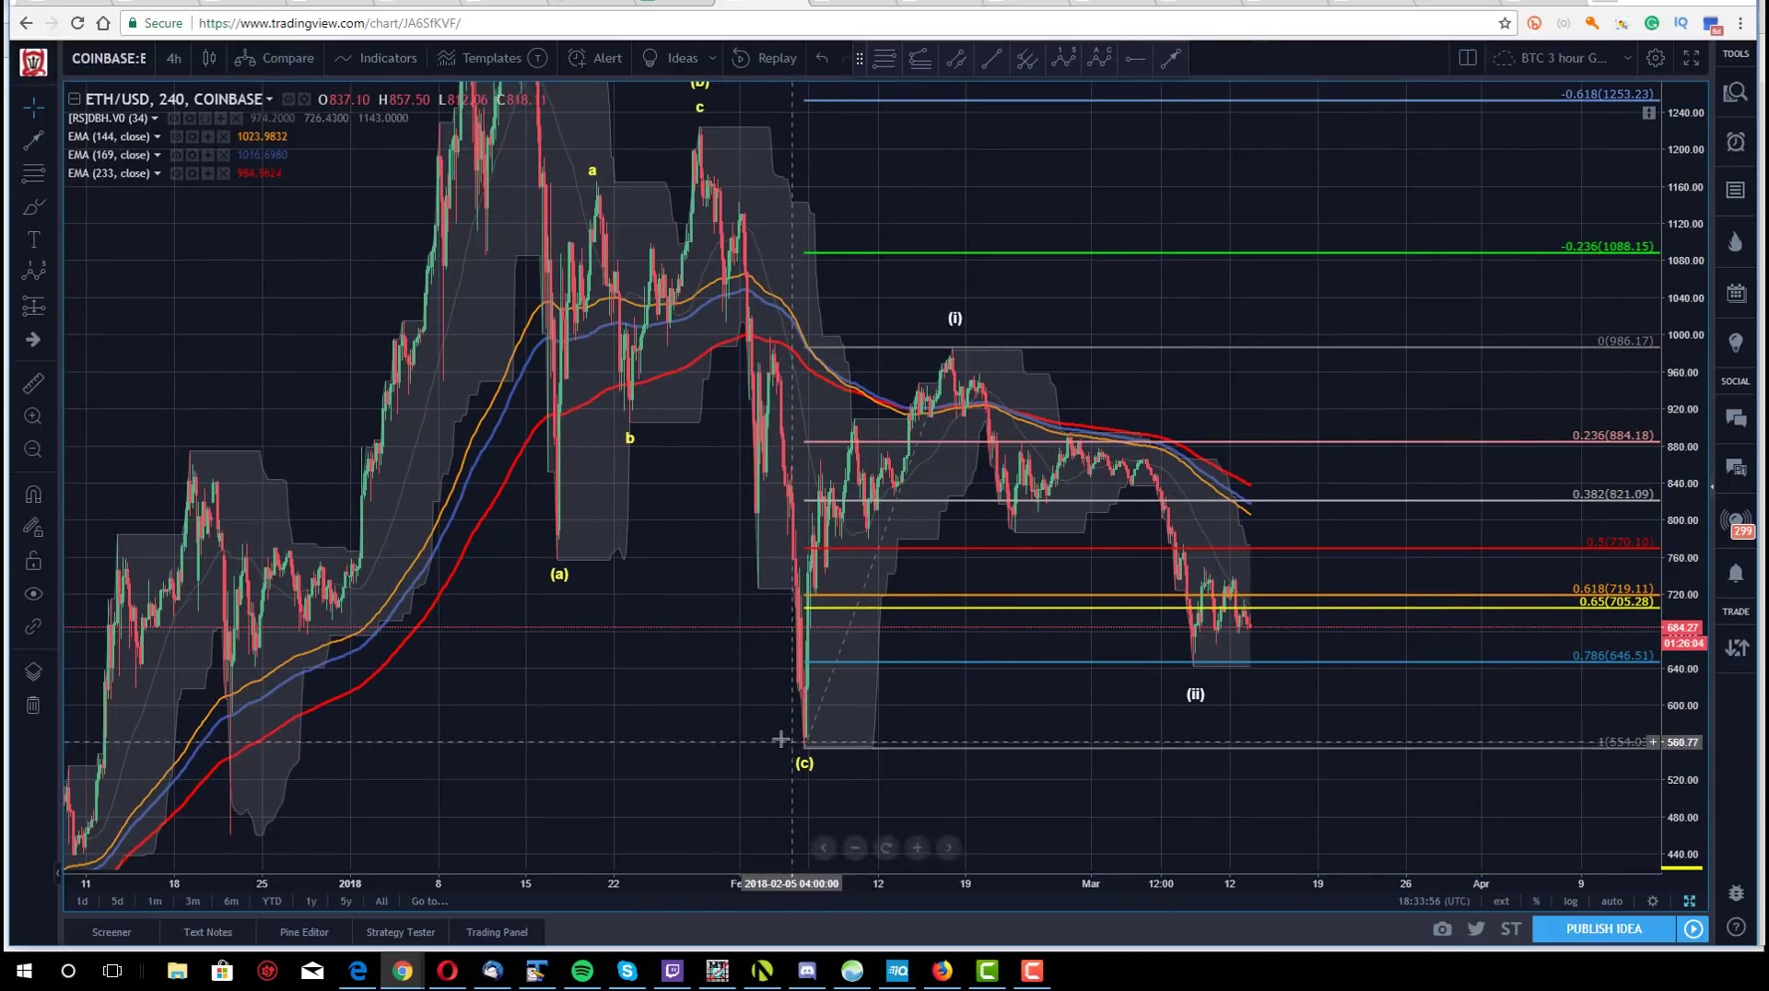
- Fine-tune wave point (i) to about 999.32 and set the Fibonacci retracement's upper anchor to about 985.46
left_click(950, 336)
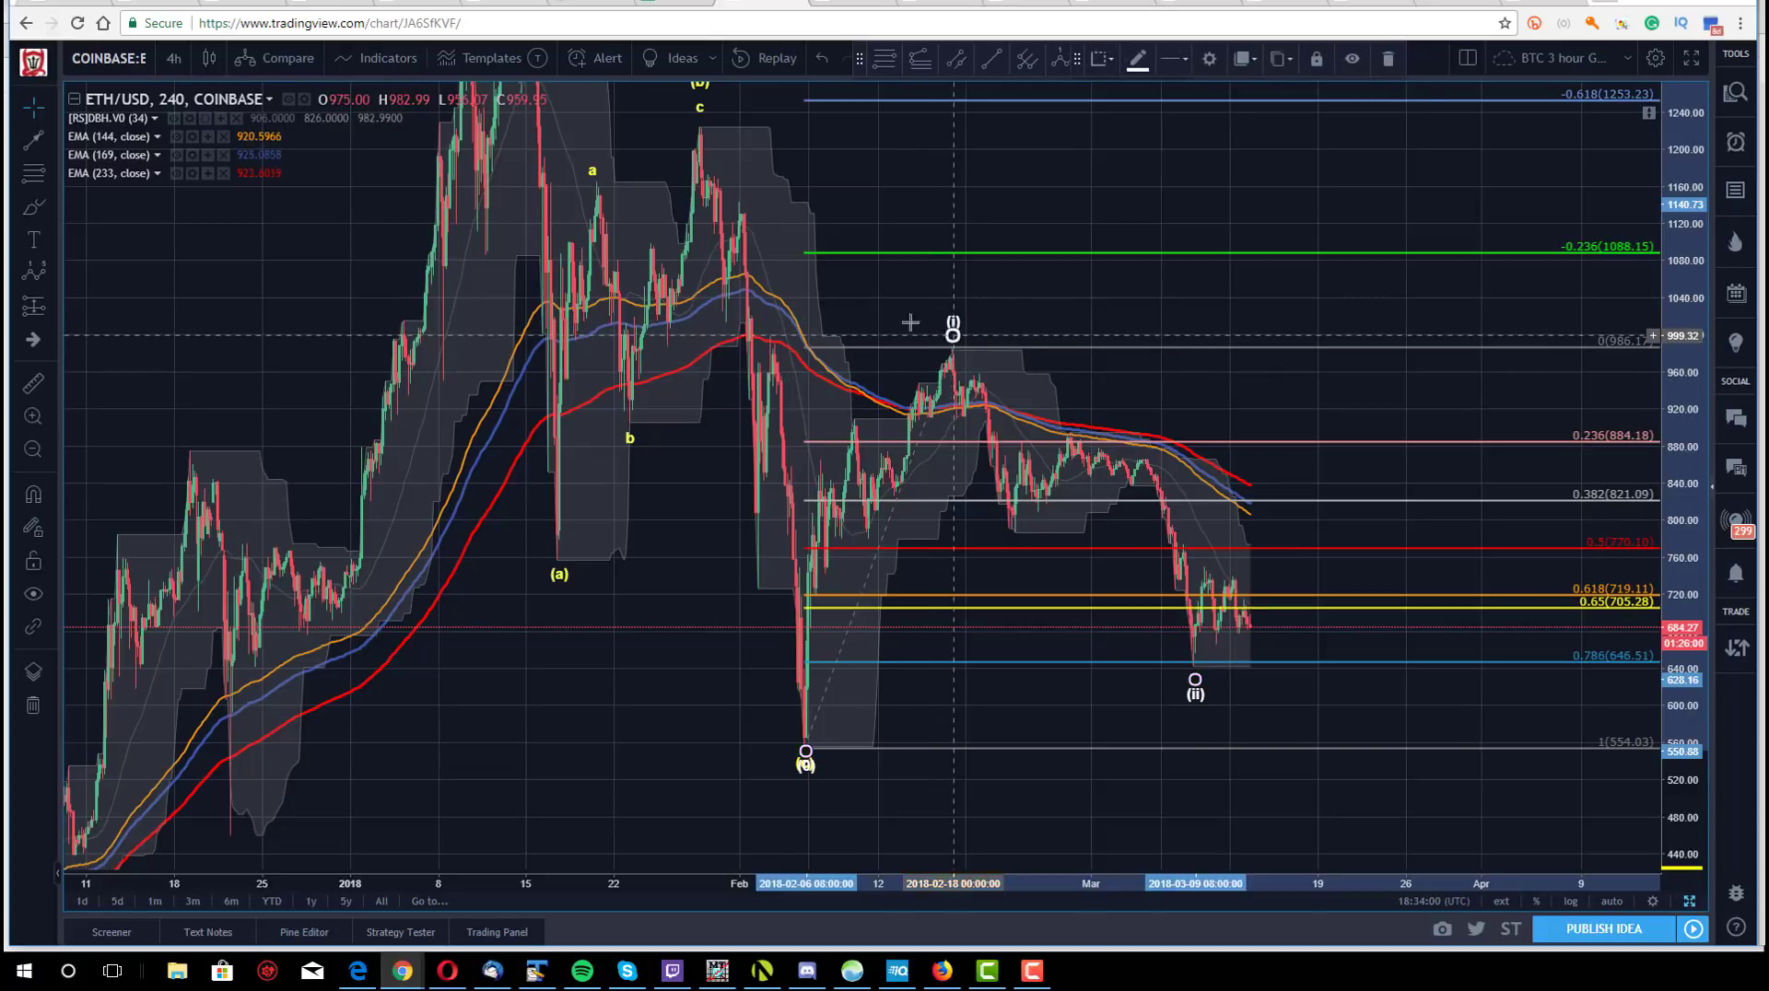
left_click(910, 323)
left_click_drag(951, 352, 951, 352)
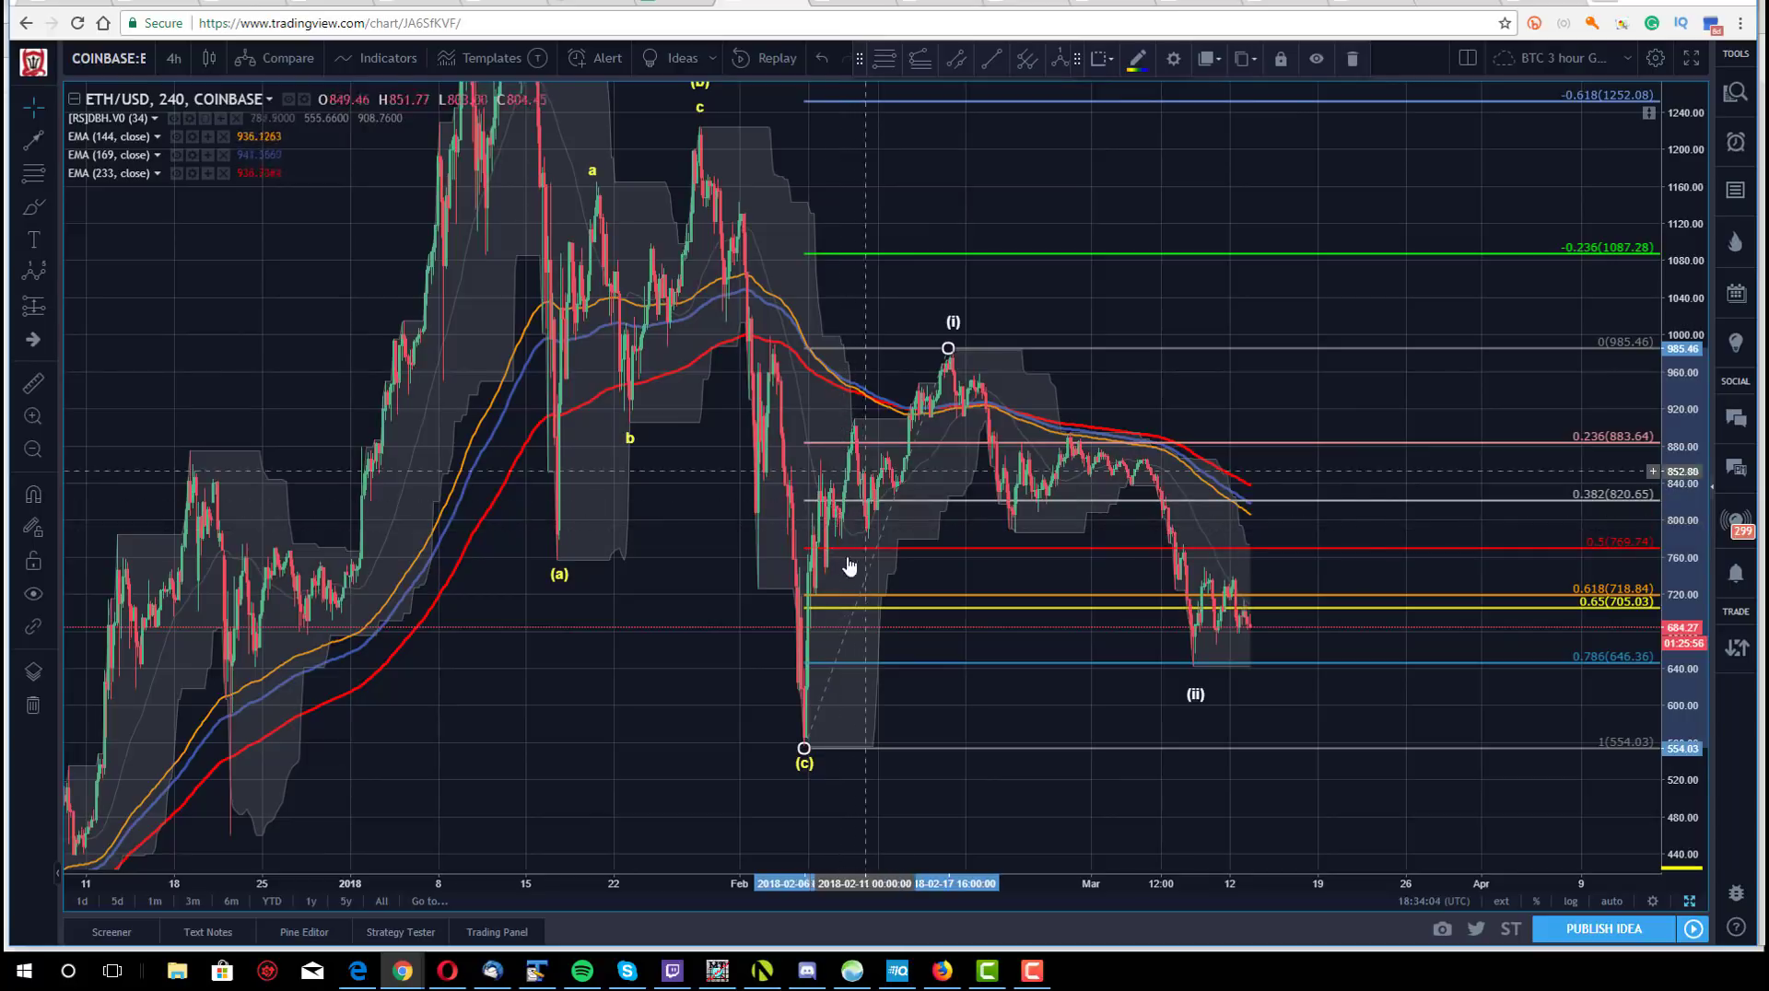
left_click(655, 787)
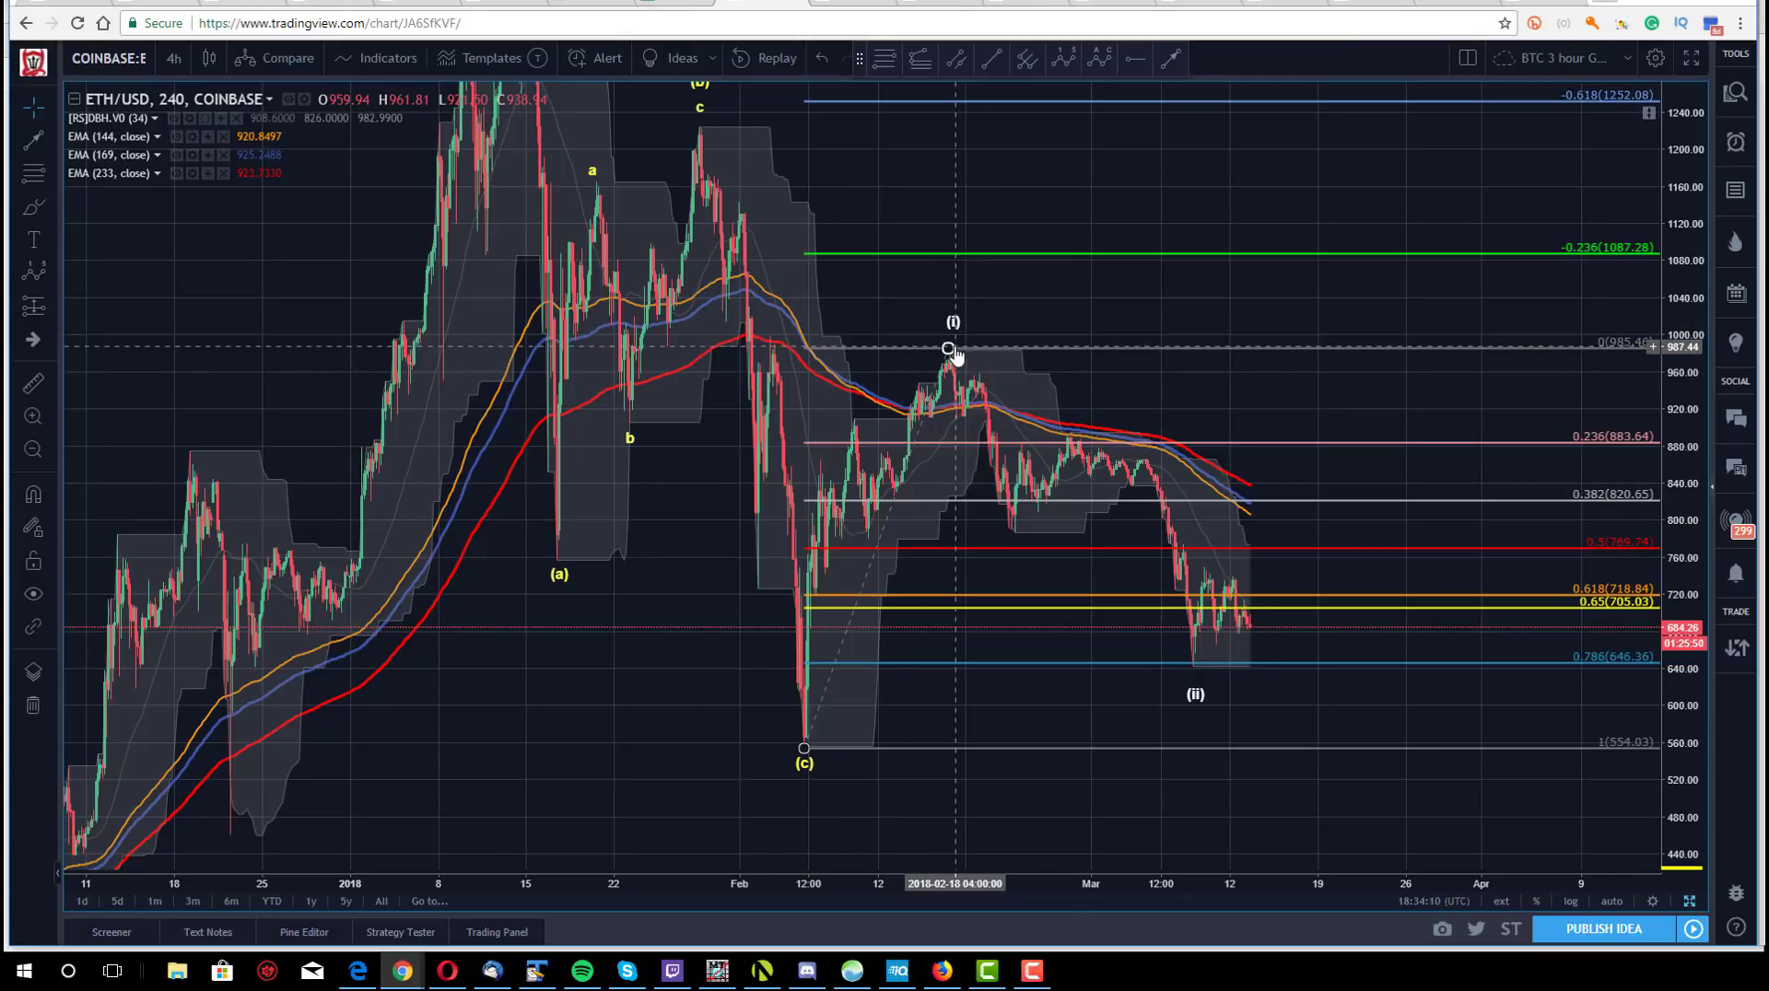
- Move the impulse wave's (ii) point up to just below the March low, at about 634.72
left_click_drag(829, 882, 718, 826)
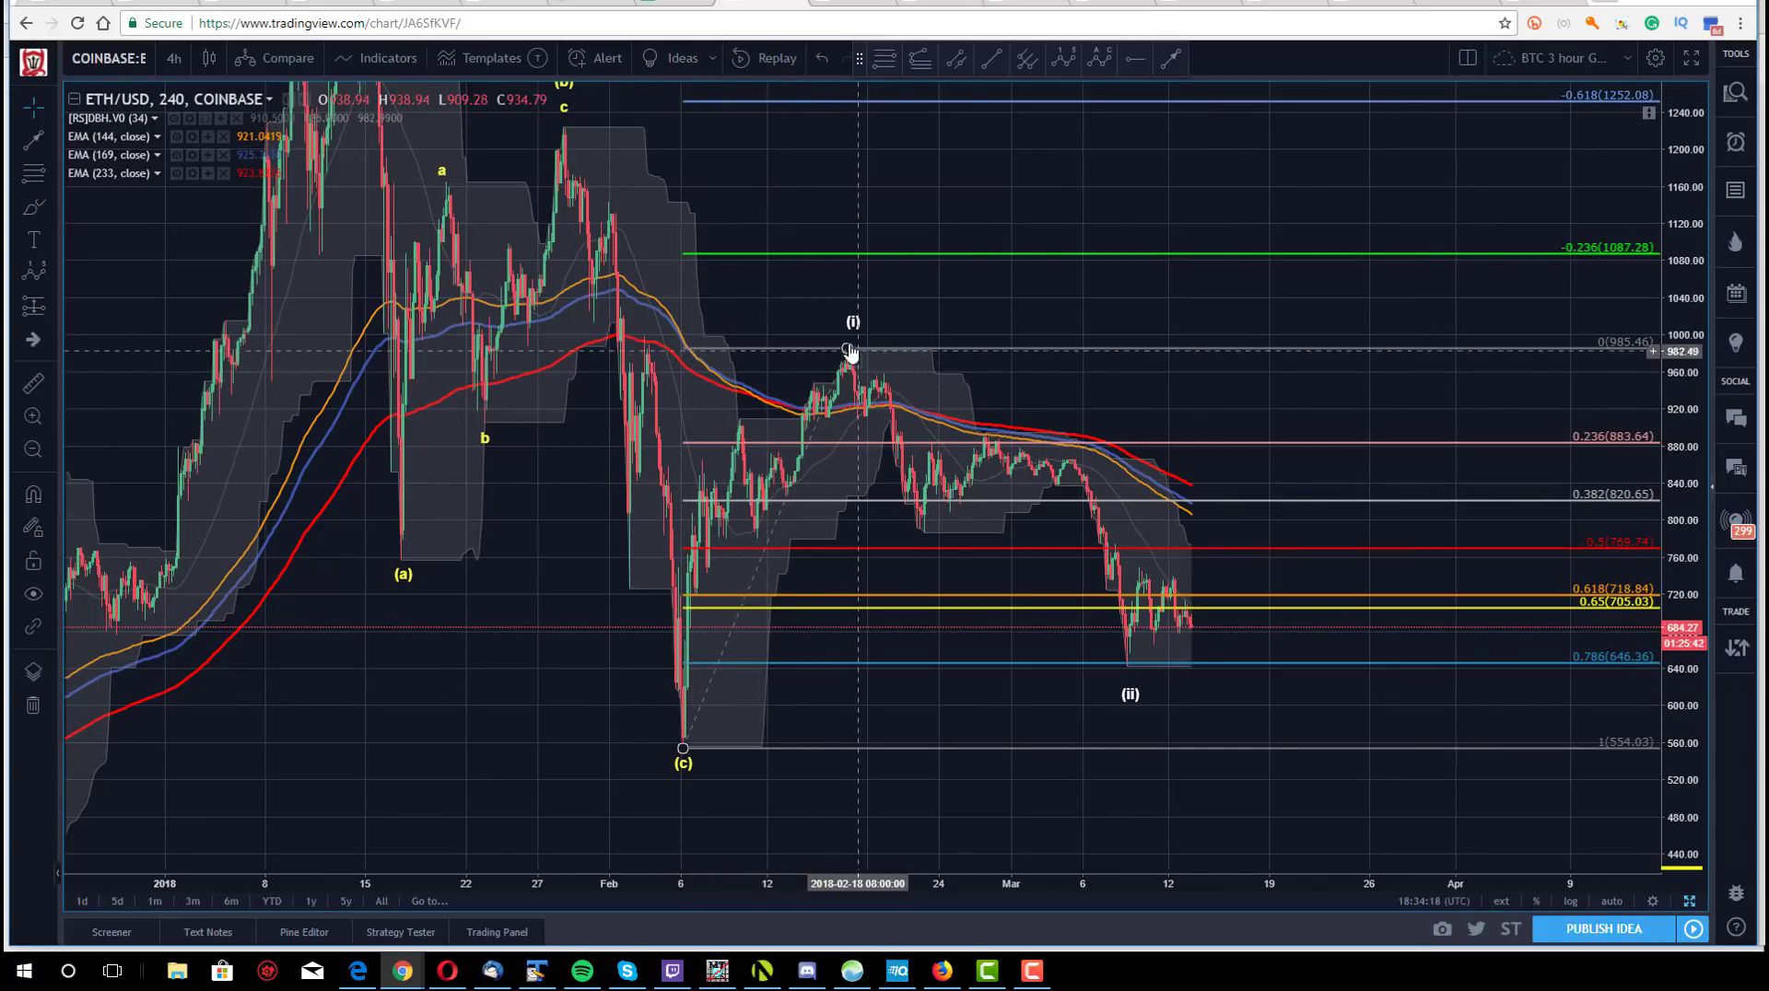
left_click_drag(801, 304, 840, 299)
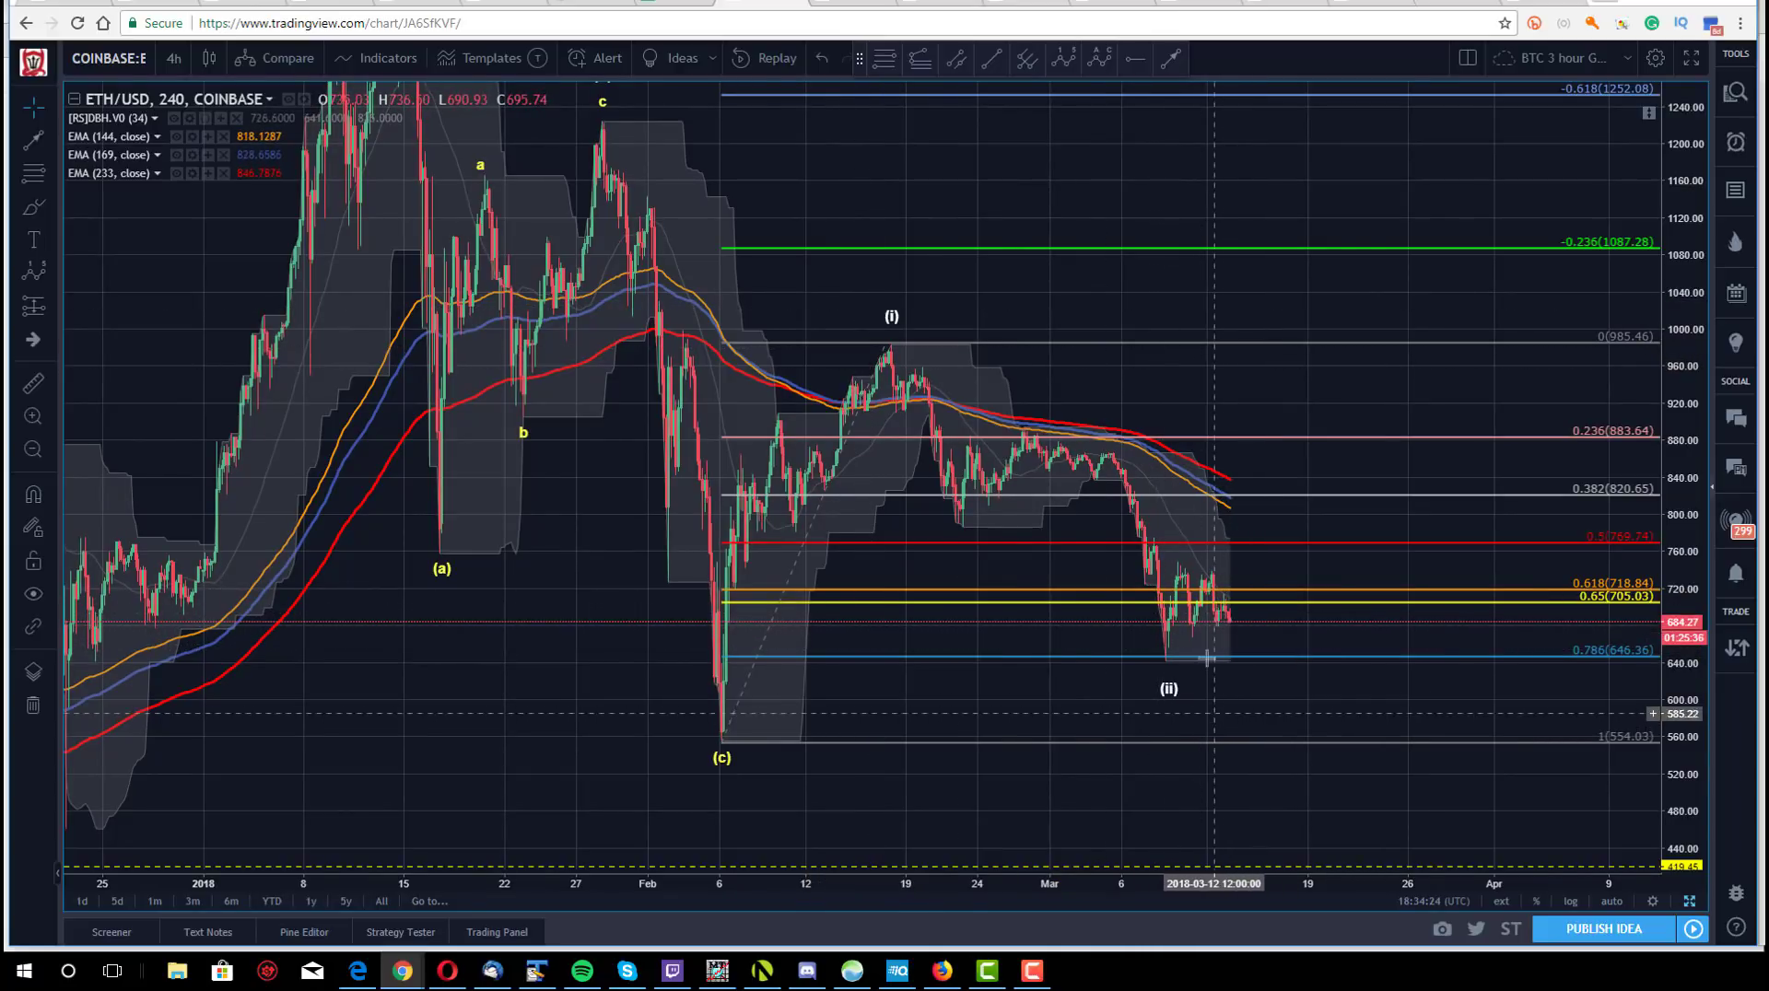
left_click(1169, 687)
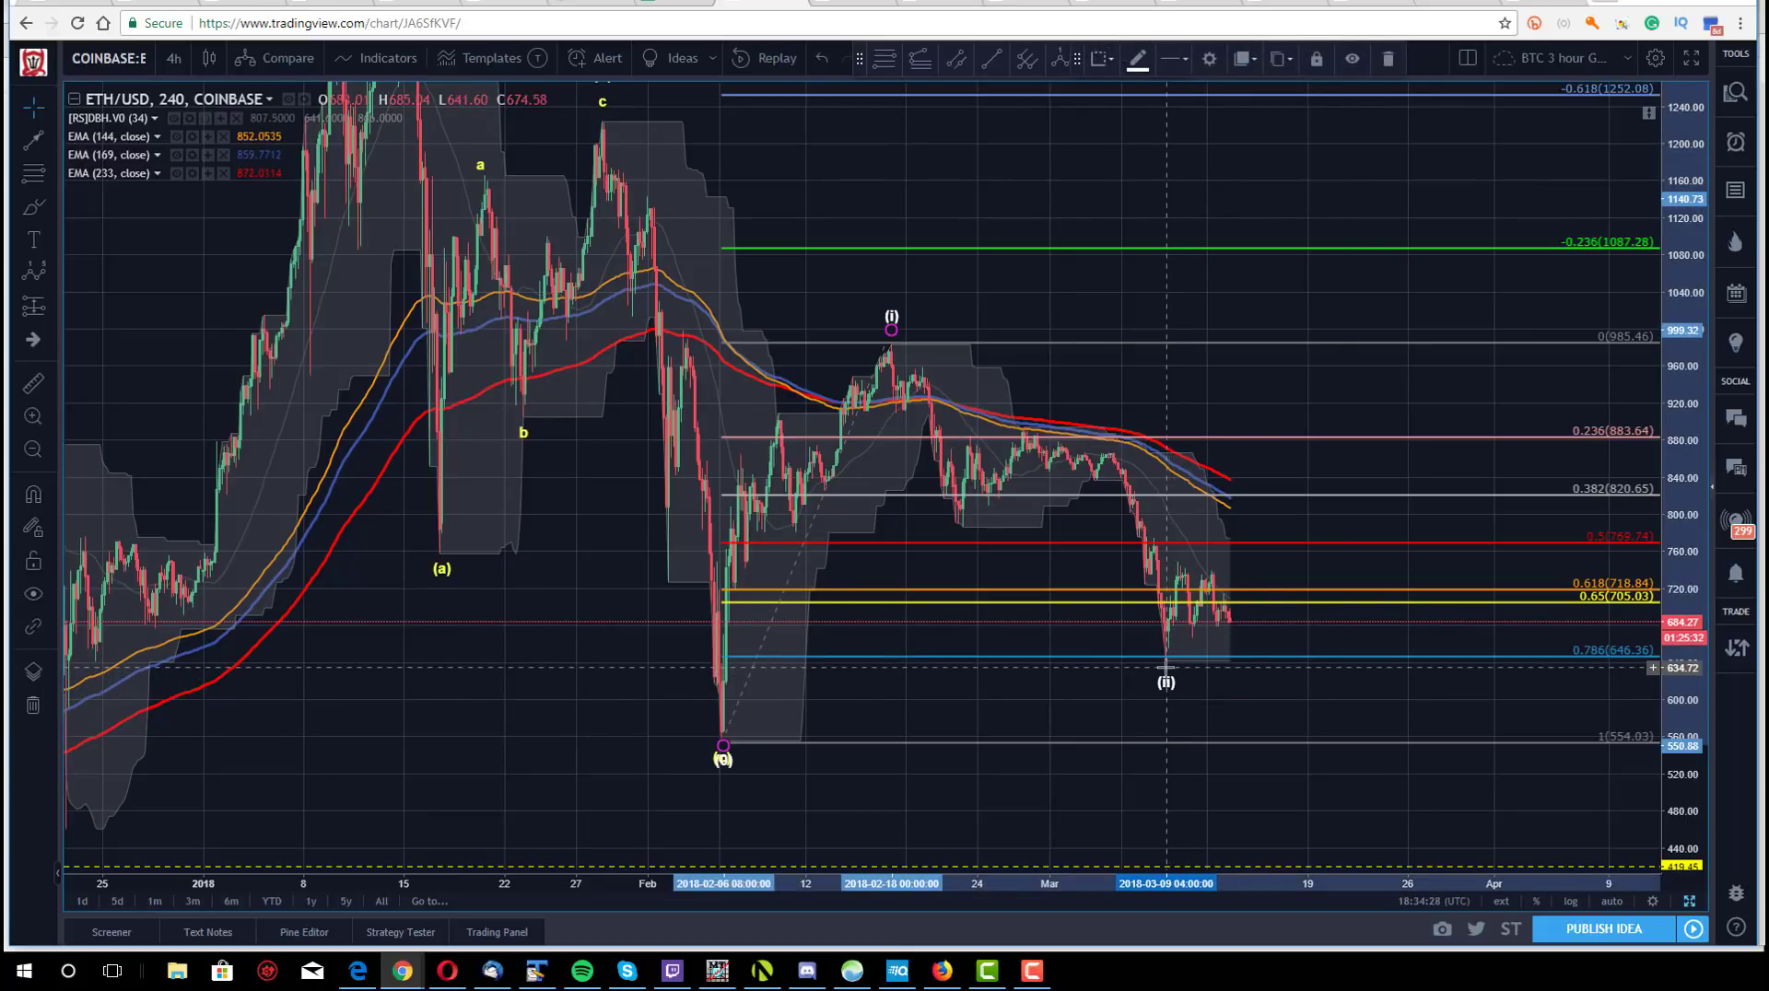
left_click(1107, 208)
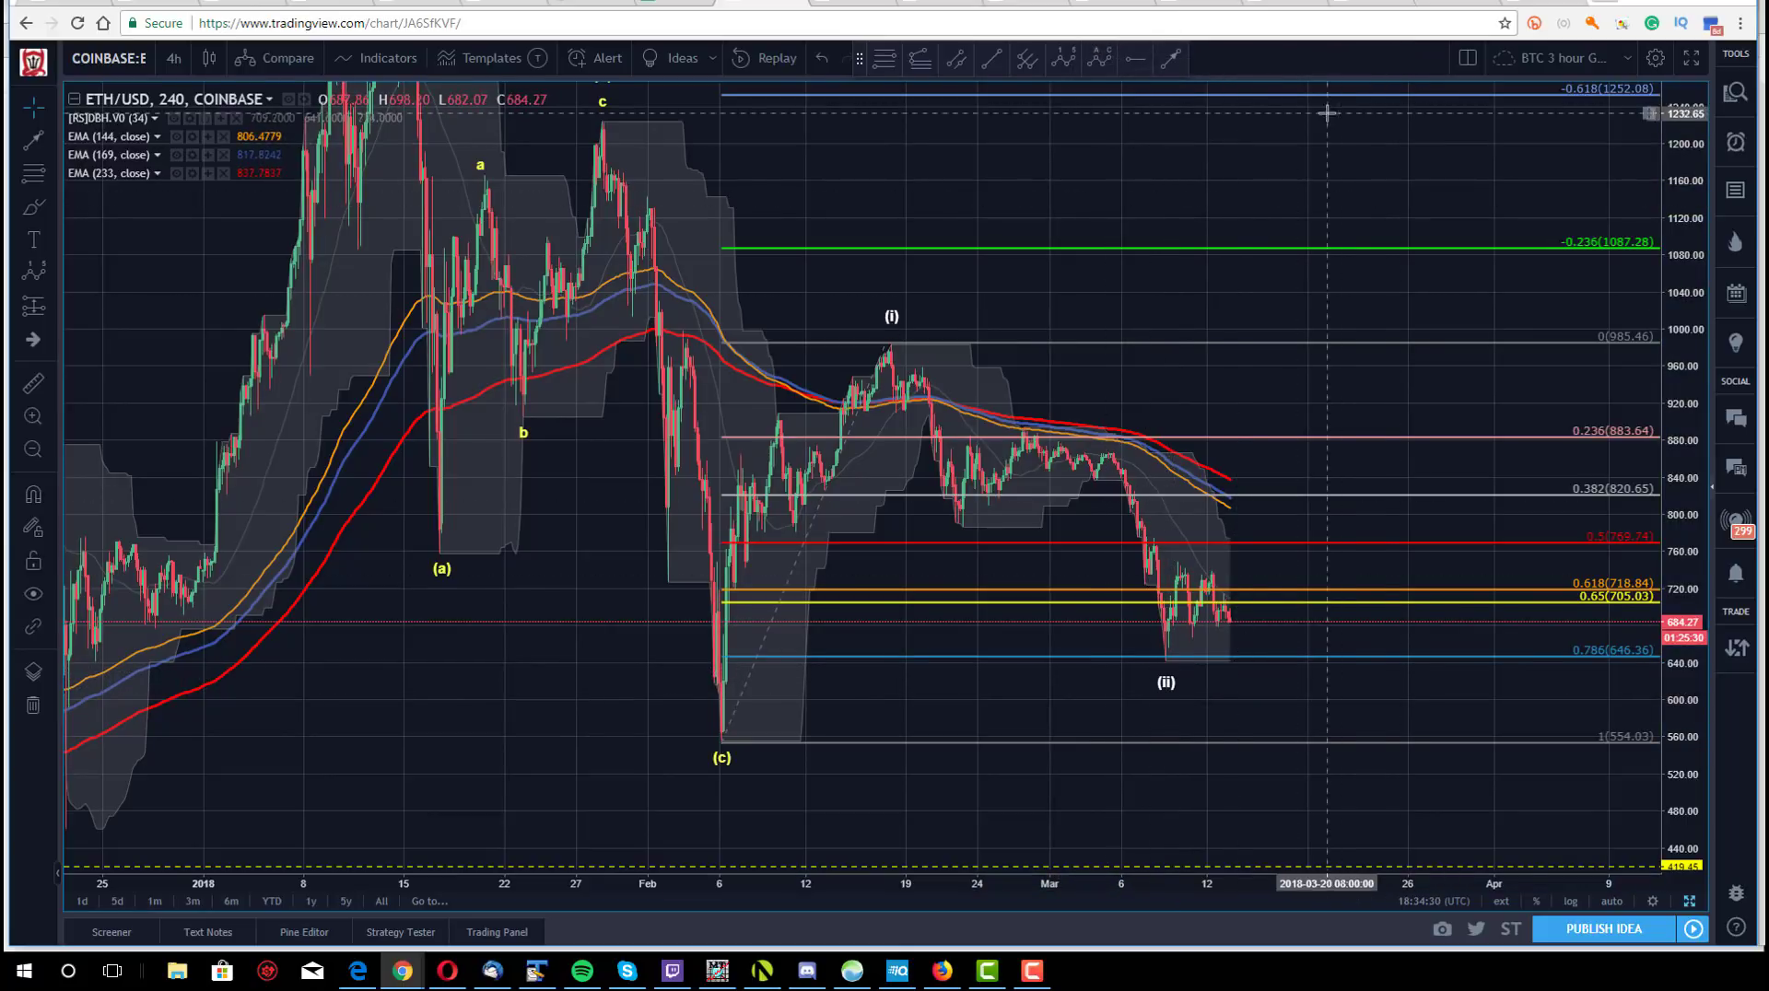
left_click(1166, 65)
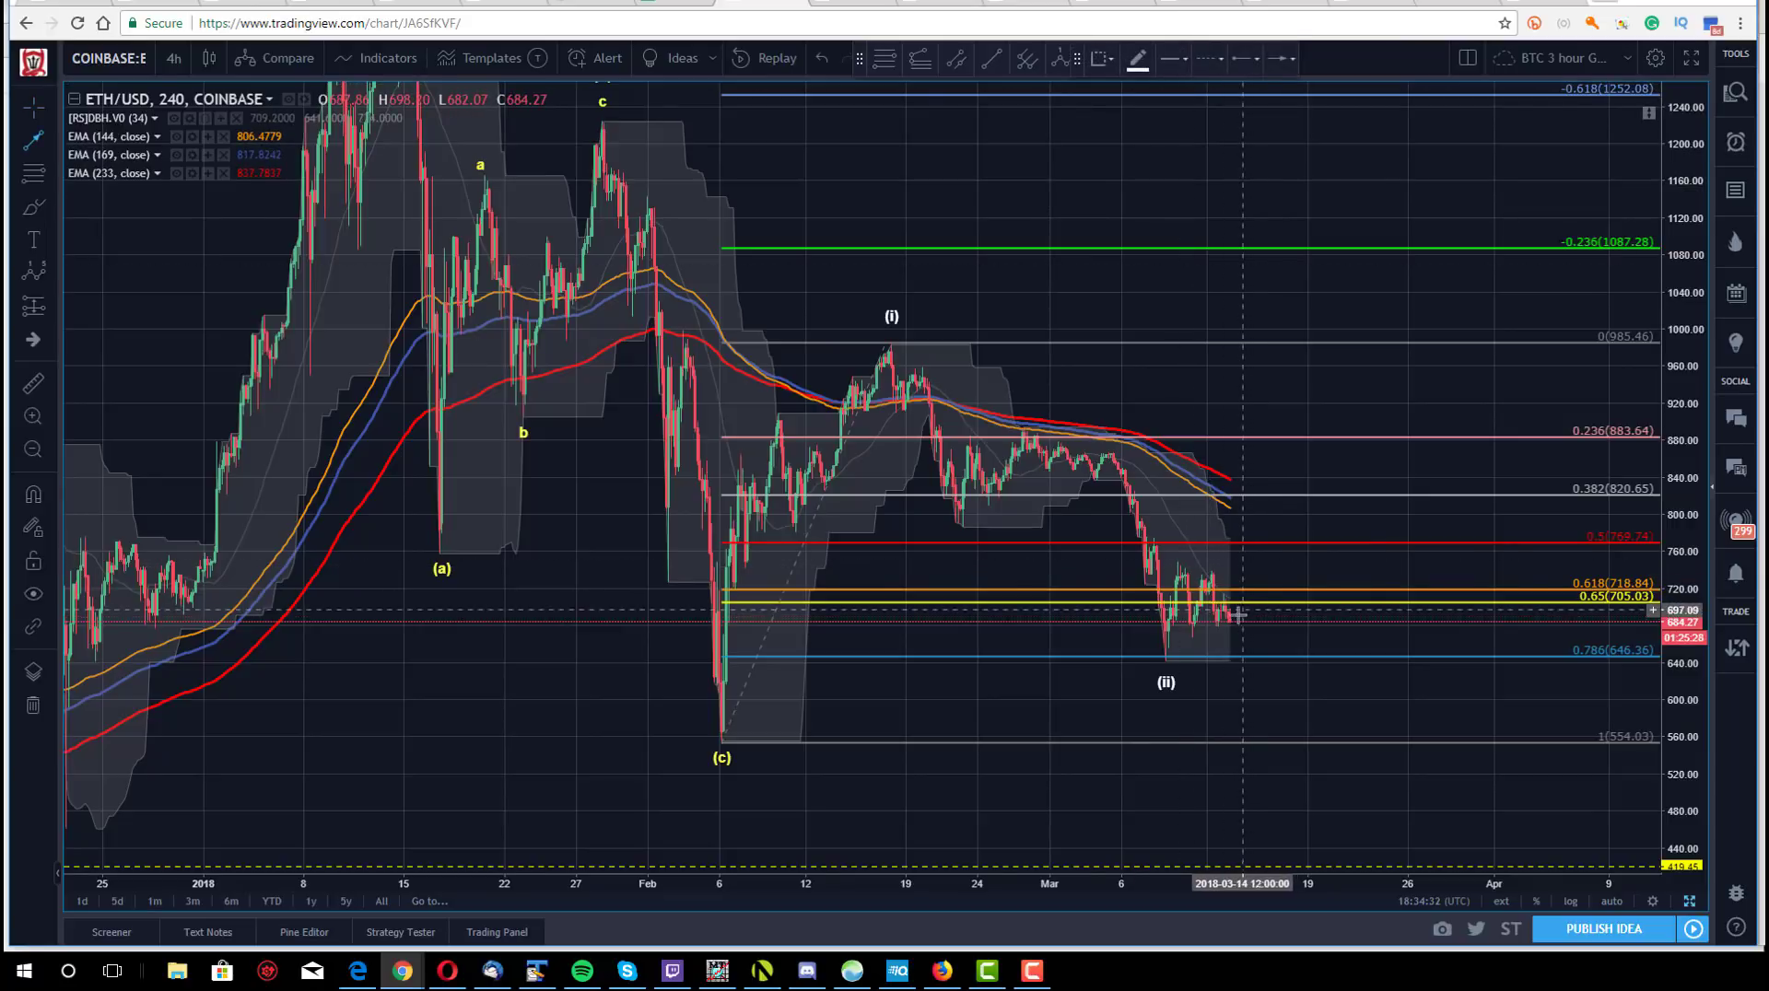
mouse_move(1238, 615)
left_mouse_down()
mouse_move(1279, 411)
mouse_move(1303, 633)
mouse_move(1262, 655)
left_mouse_up()
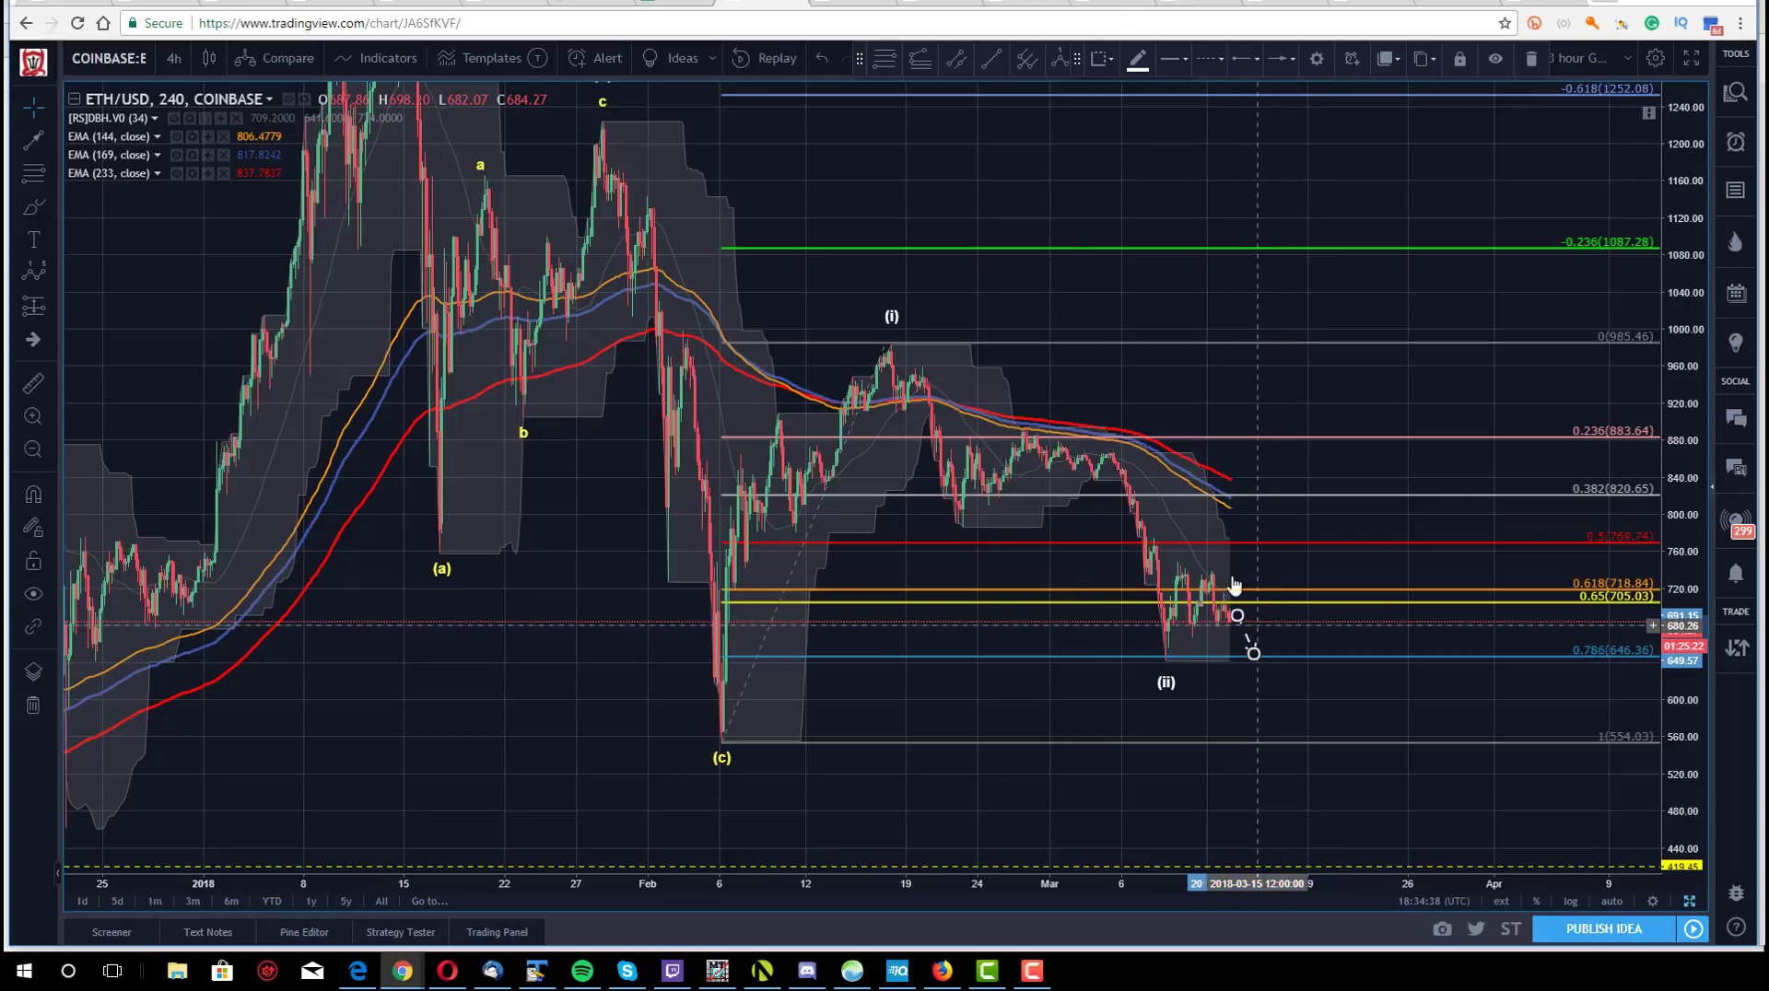
key("Delete")
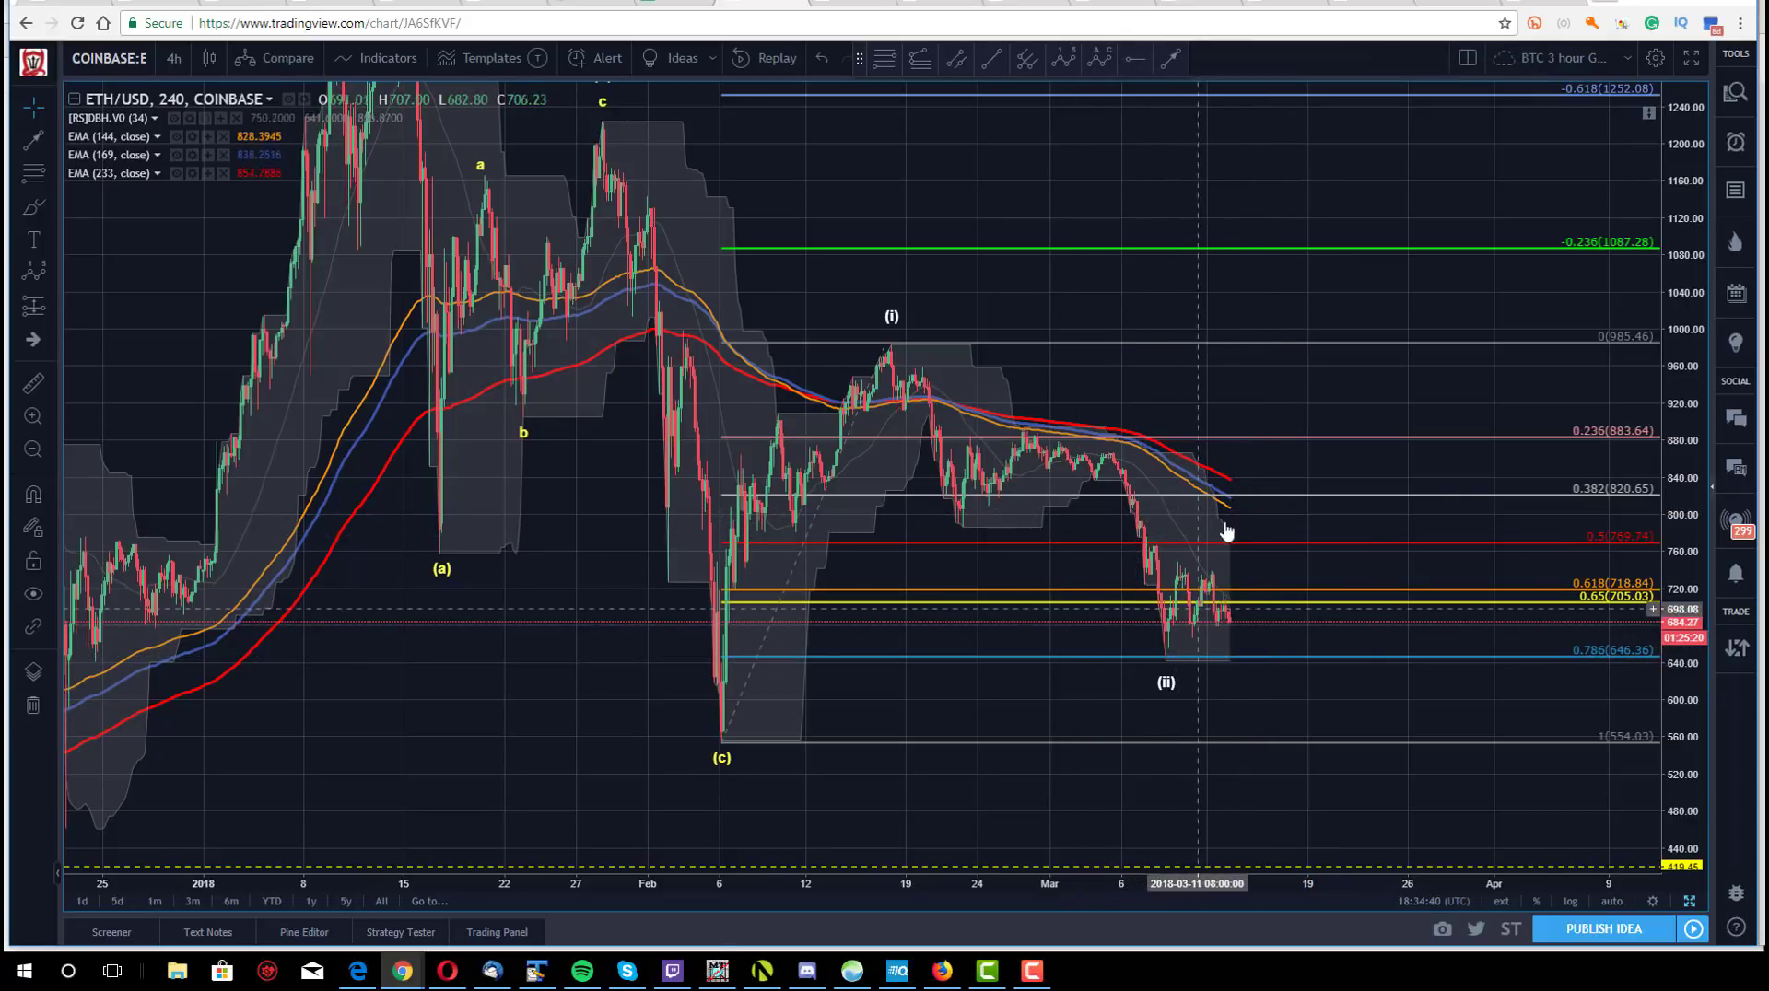
- Draw a dashed downward arrow from the recent March high at about 740.64, ending near 609.97 below the 0.786 level
left_click(1172, 61)
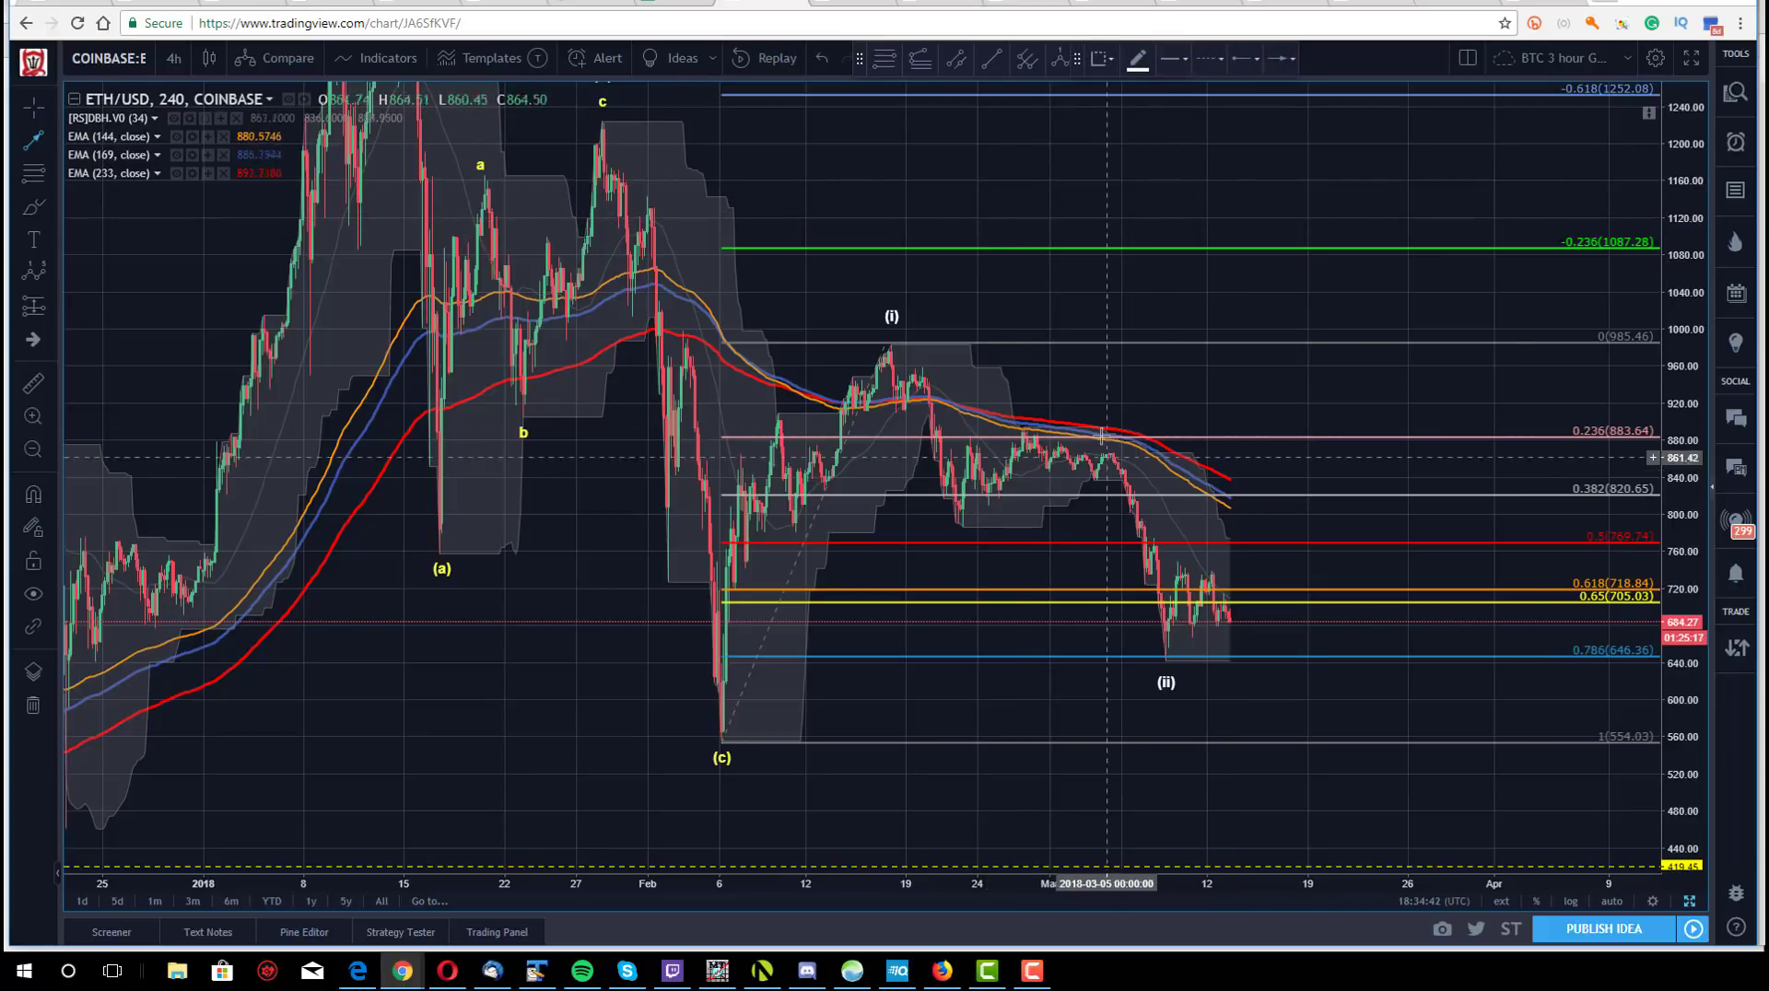
left_click(1205, 570)
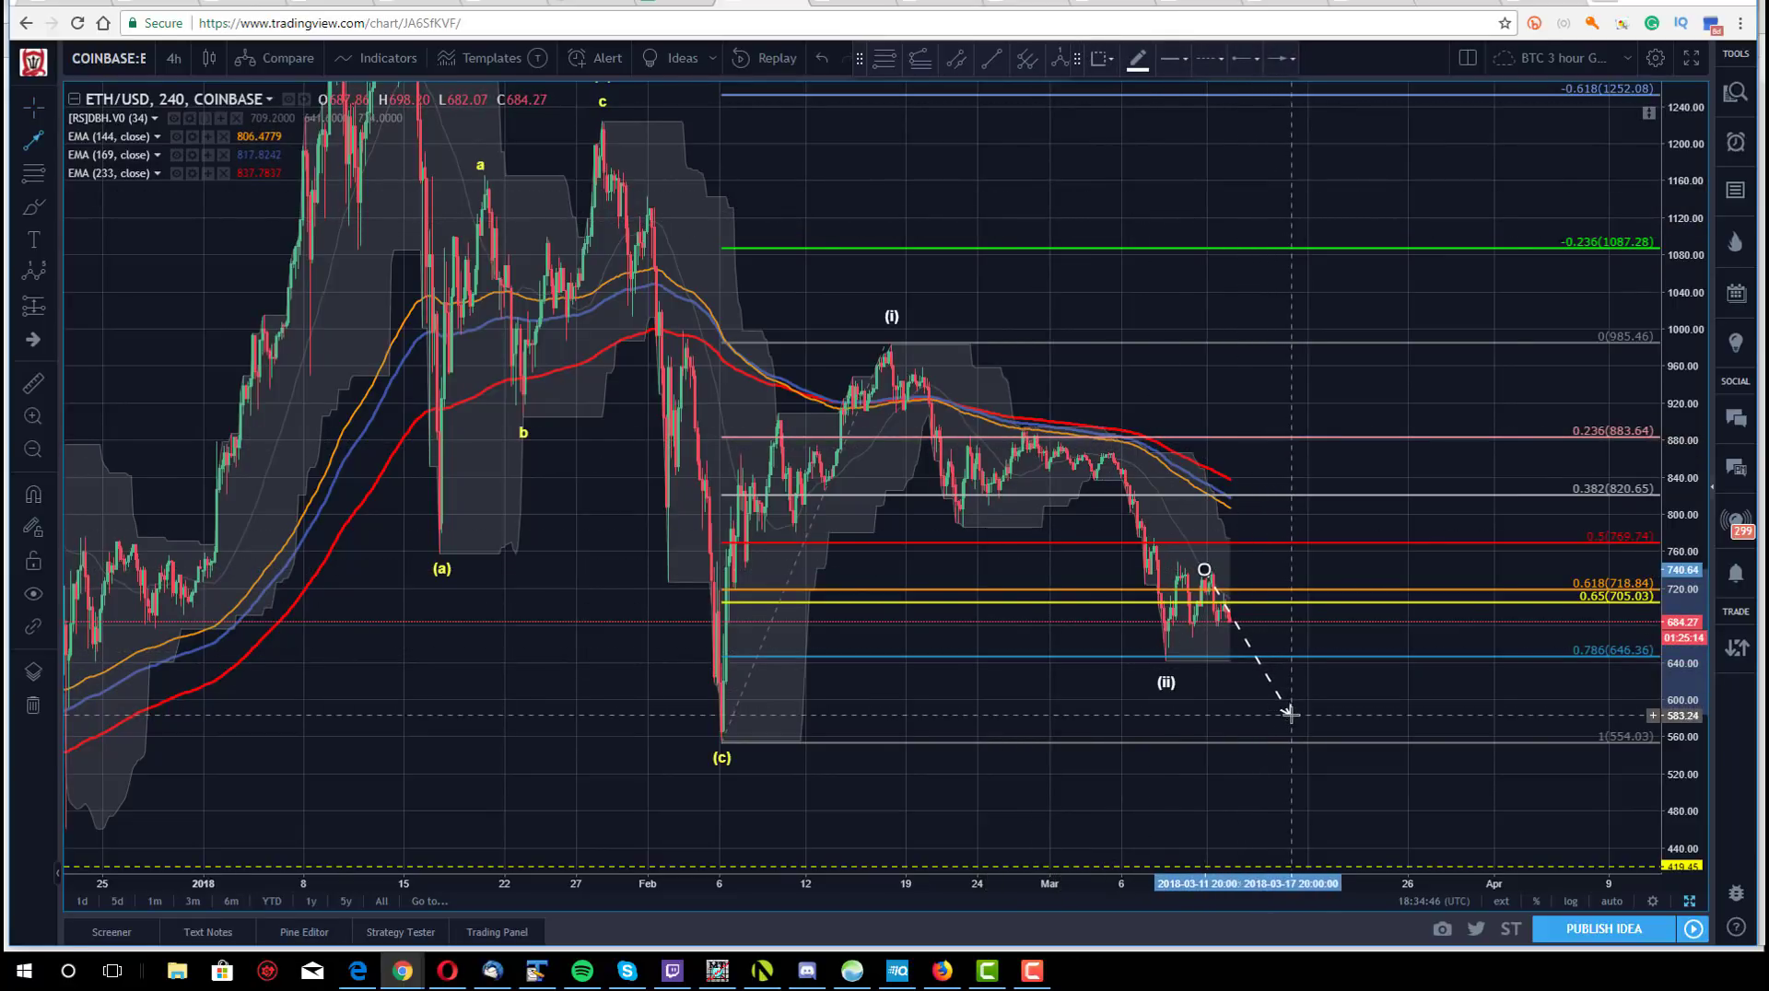
left_click(1290, 714)
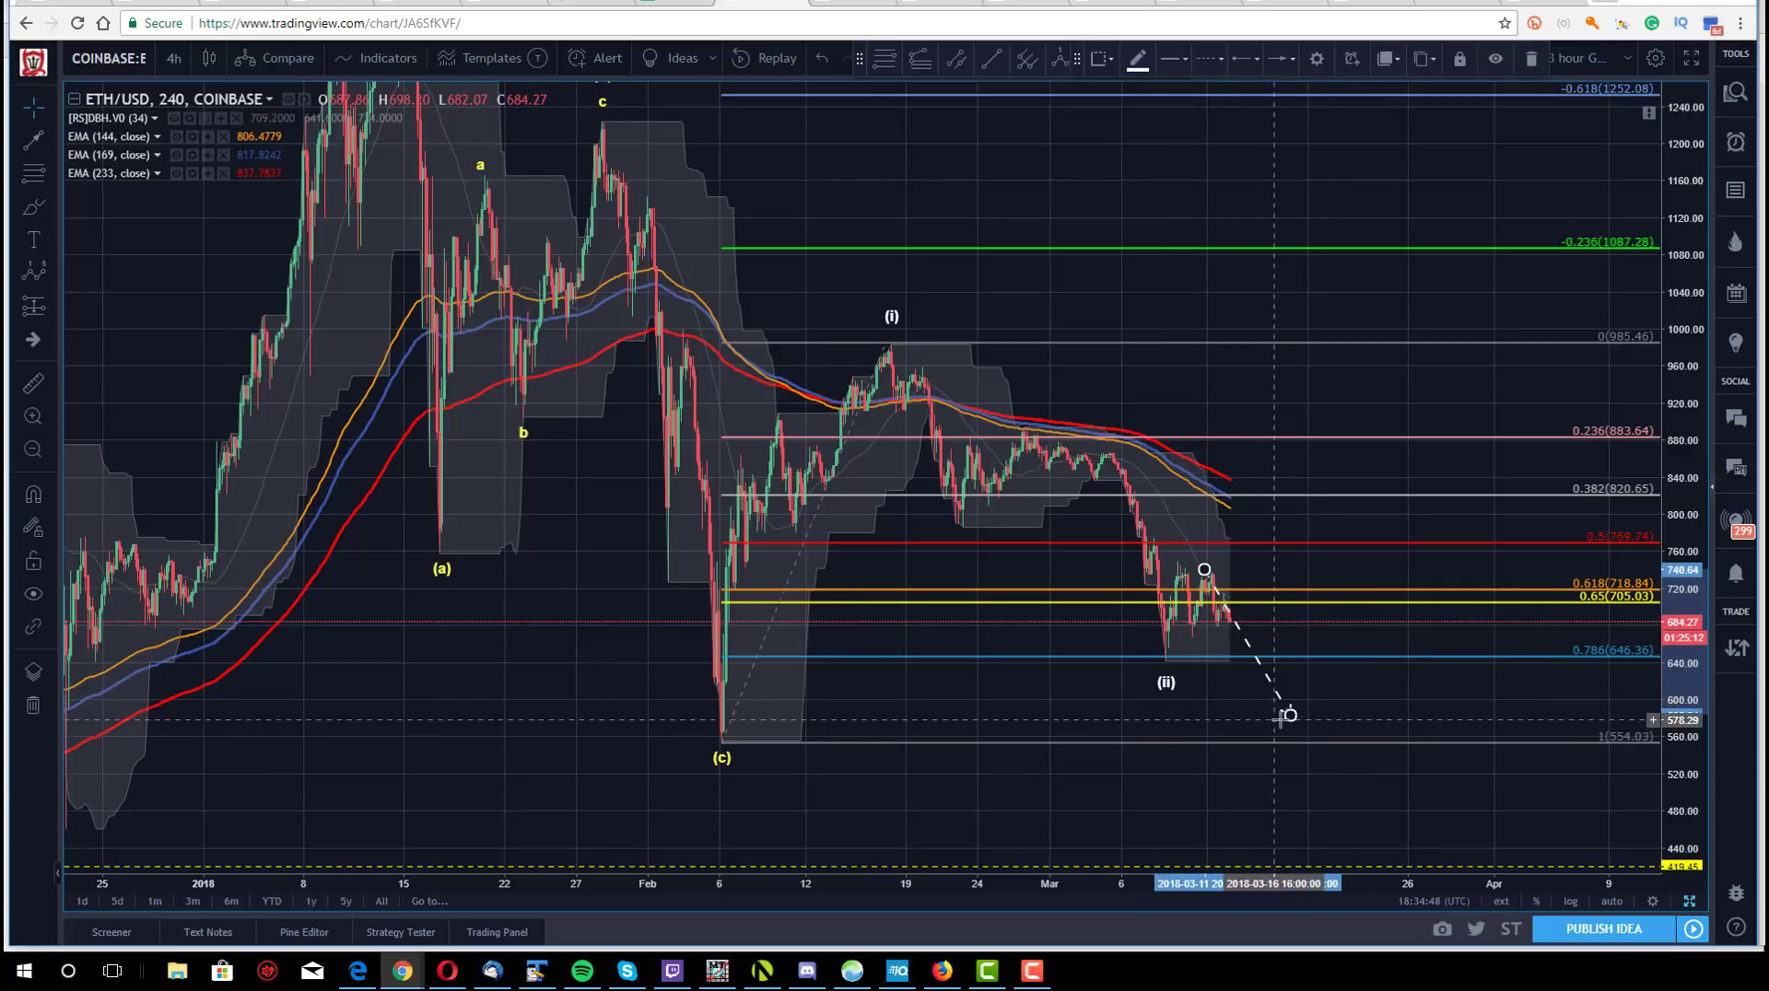
left_click_drag(1291, 716, 1271, 694)
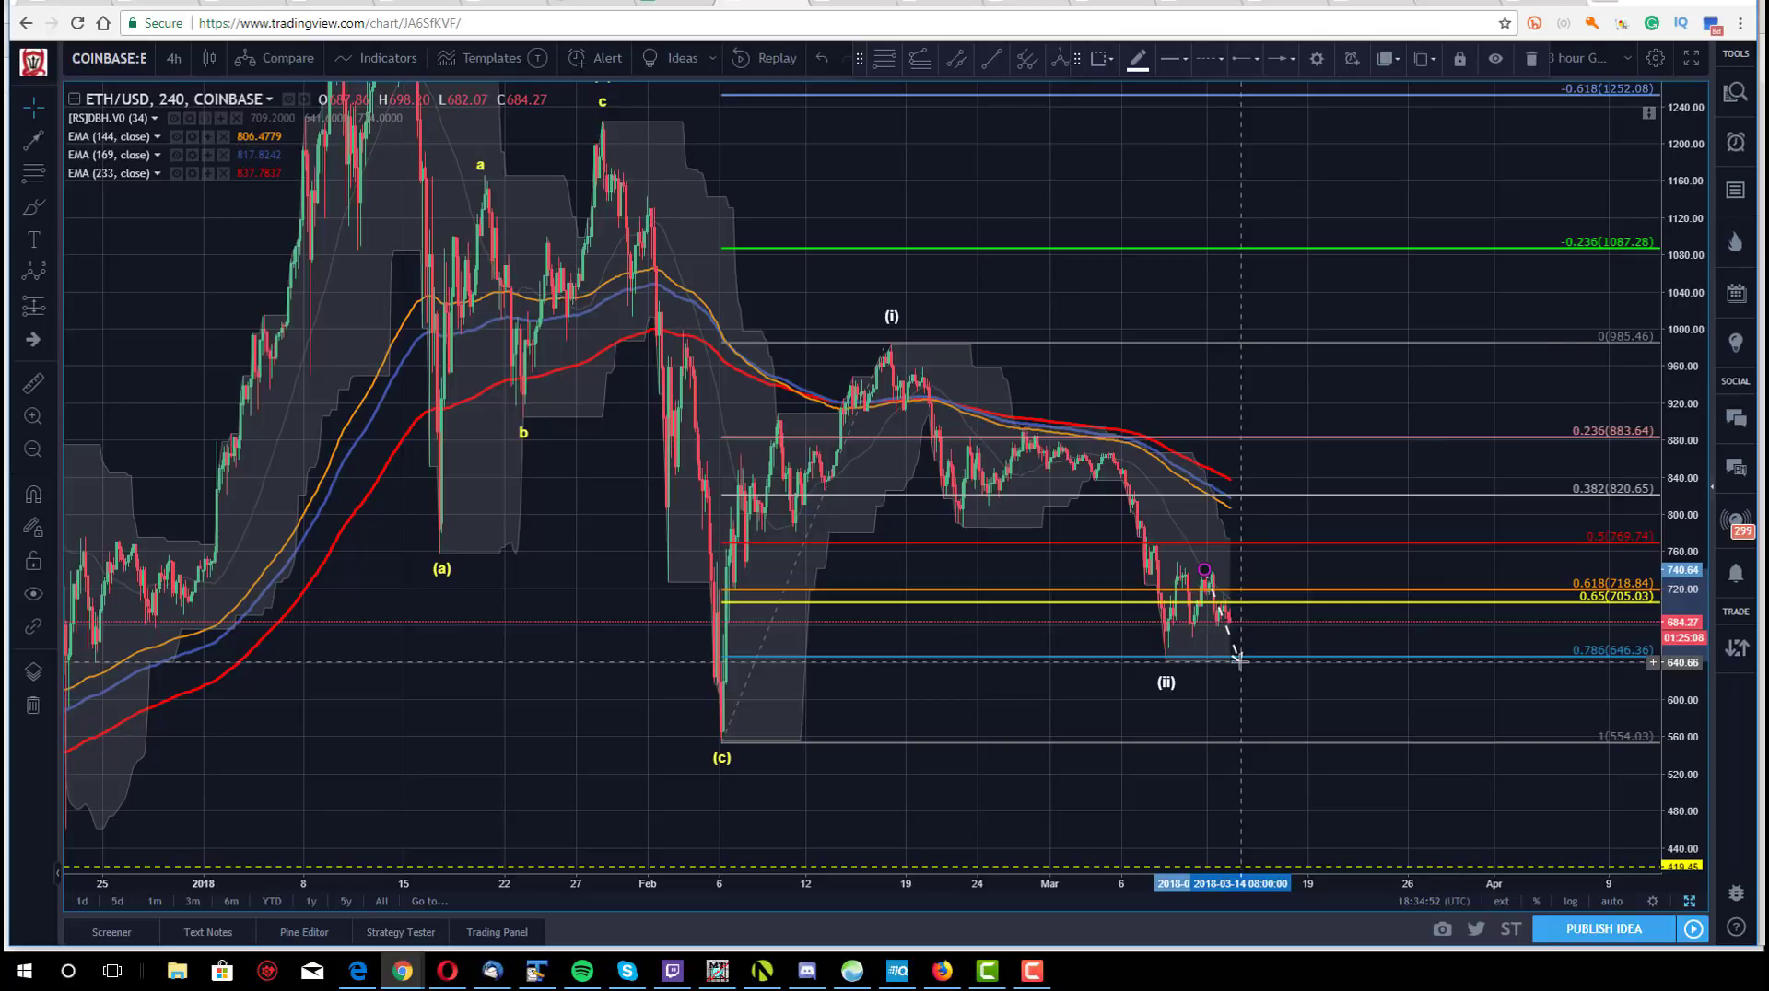
left_click_drag(1239, 661, 1243, 684)
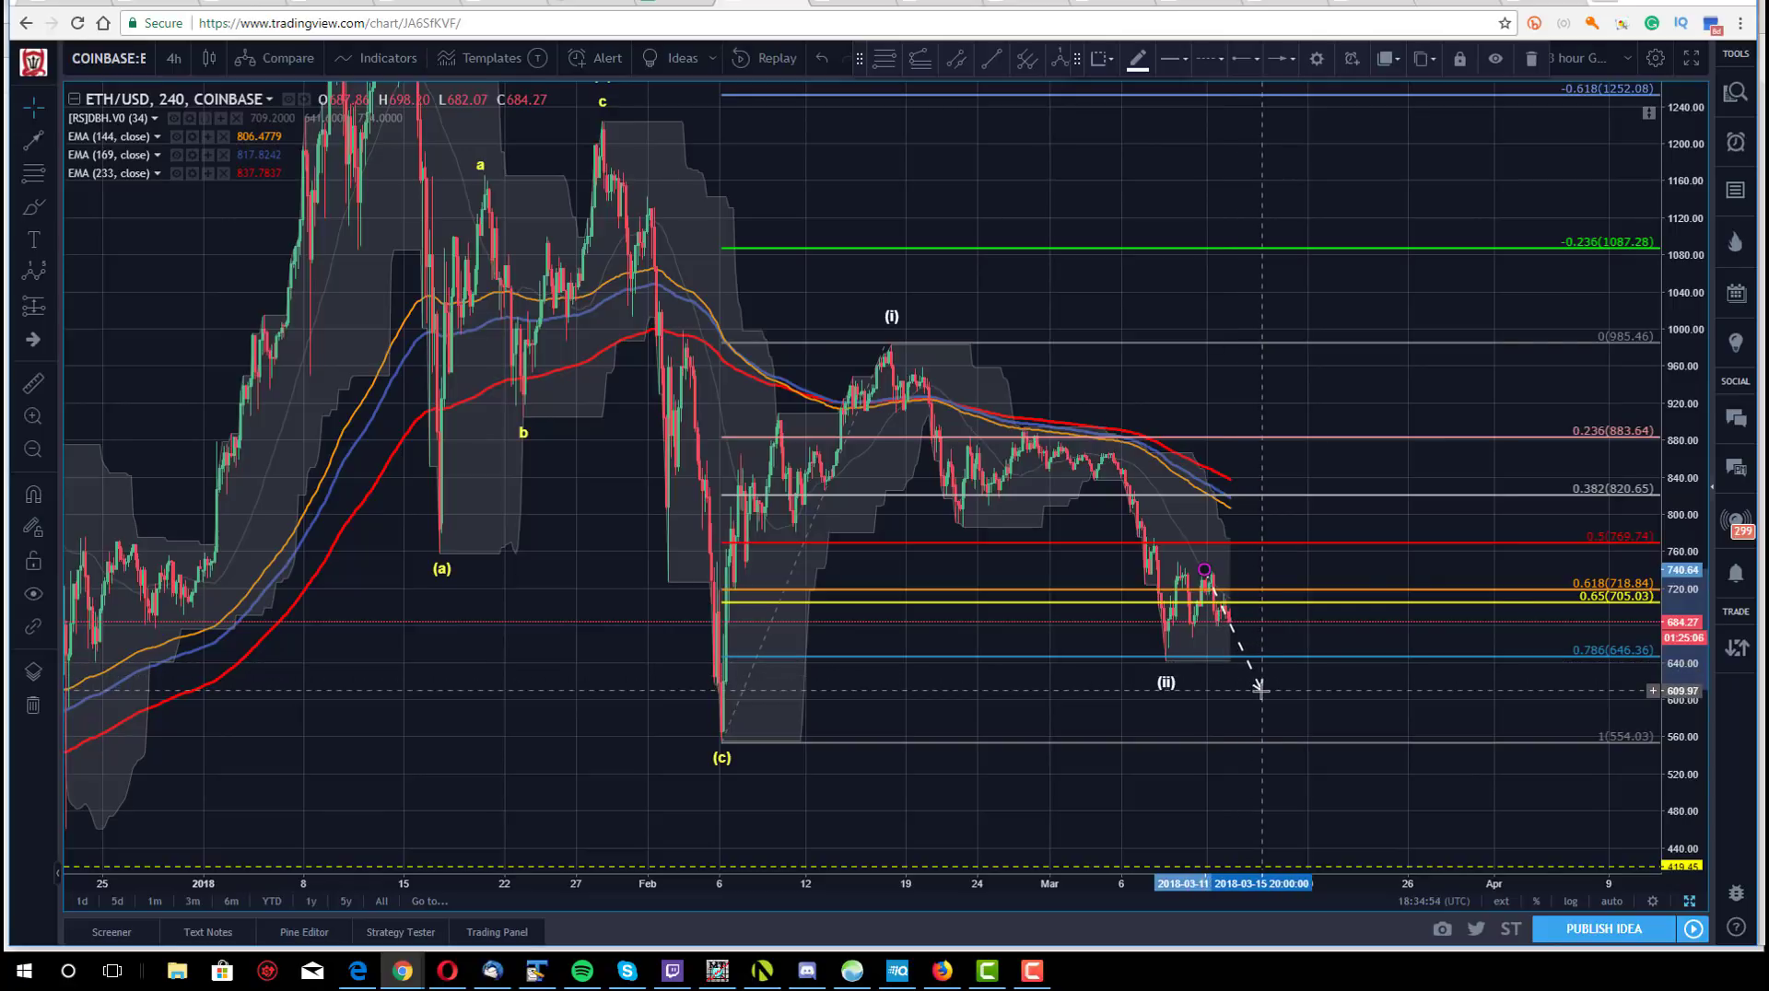
left_click(1234, 802)
- Extend the arrow's end down to the dashed yellow 419.45 line, at about 416.29, and delete the arrow
left_click_drag(1694, 392, 1692, 498)
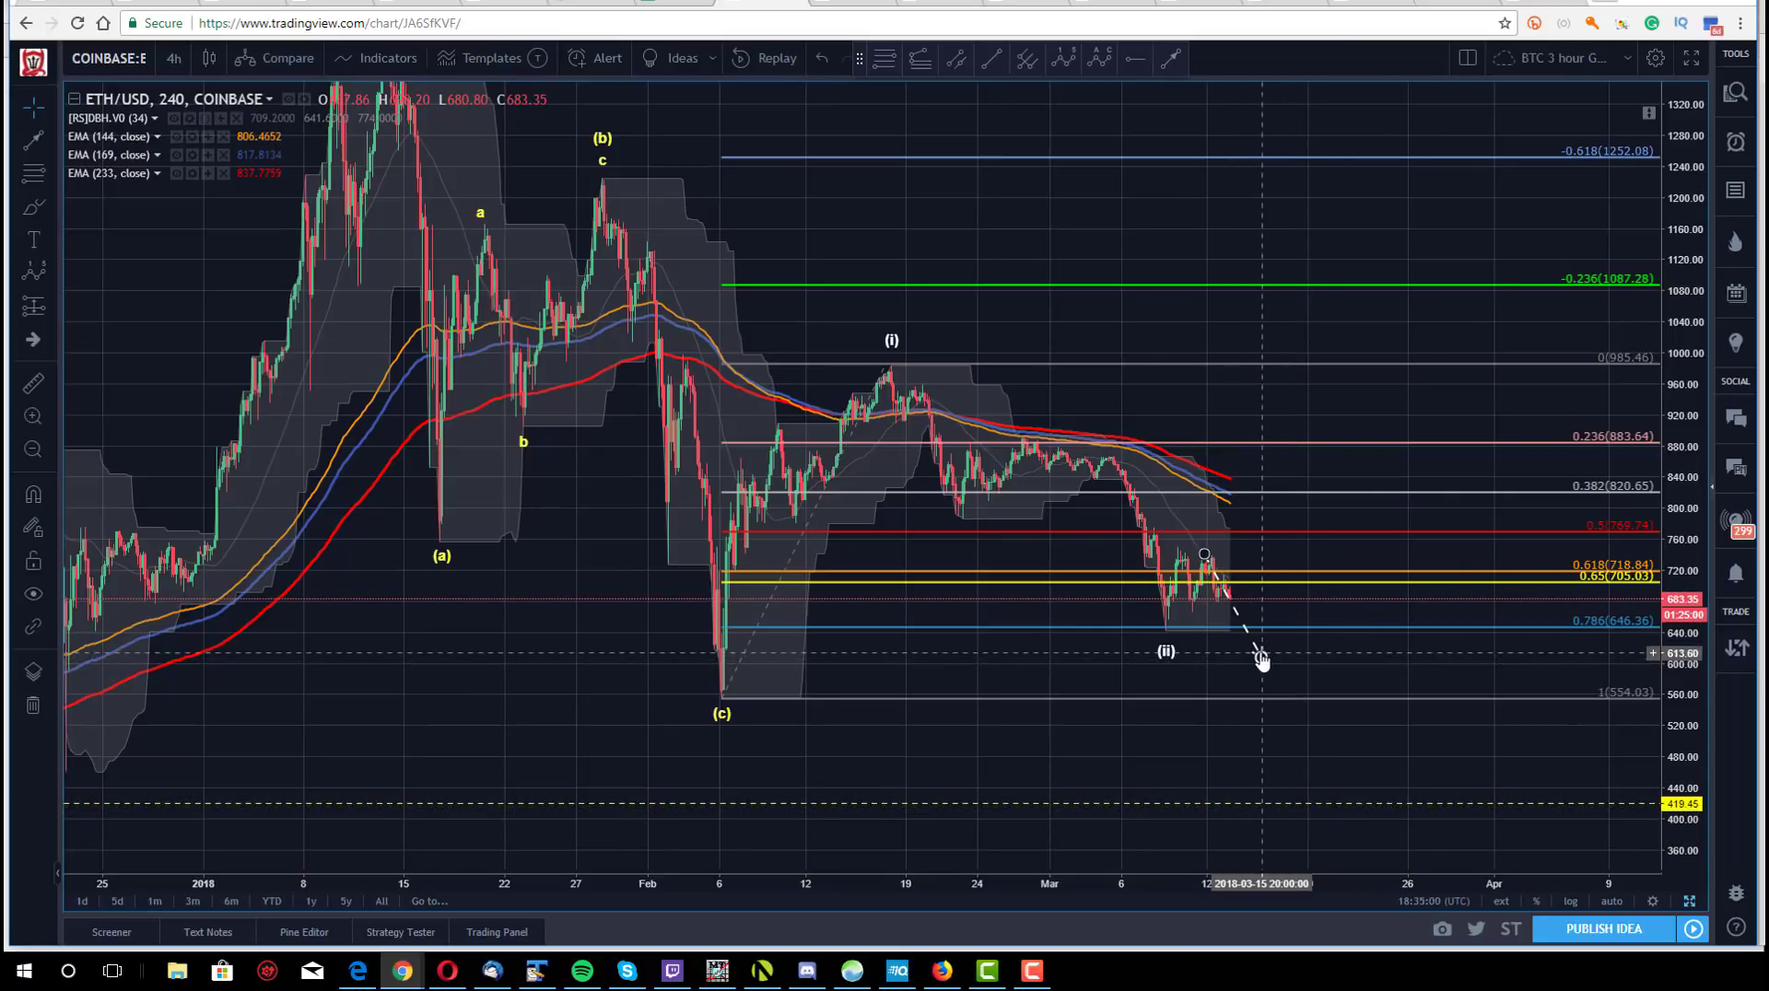
left_click_drag(1262, 657, 1322, 800)
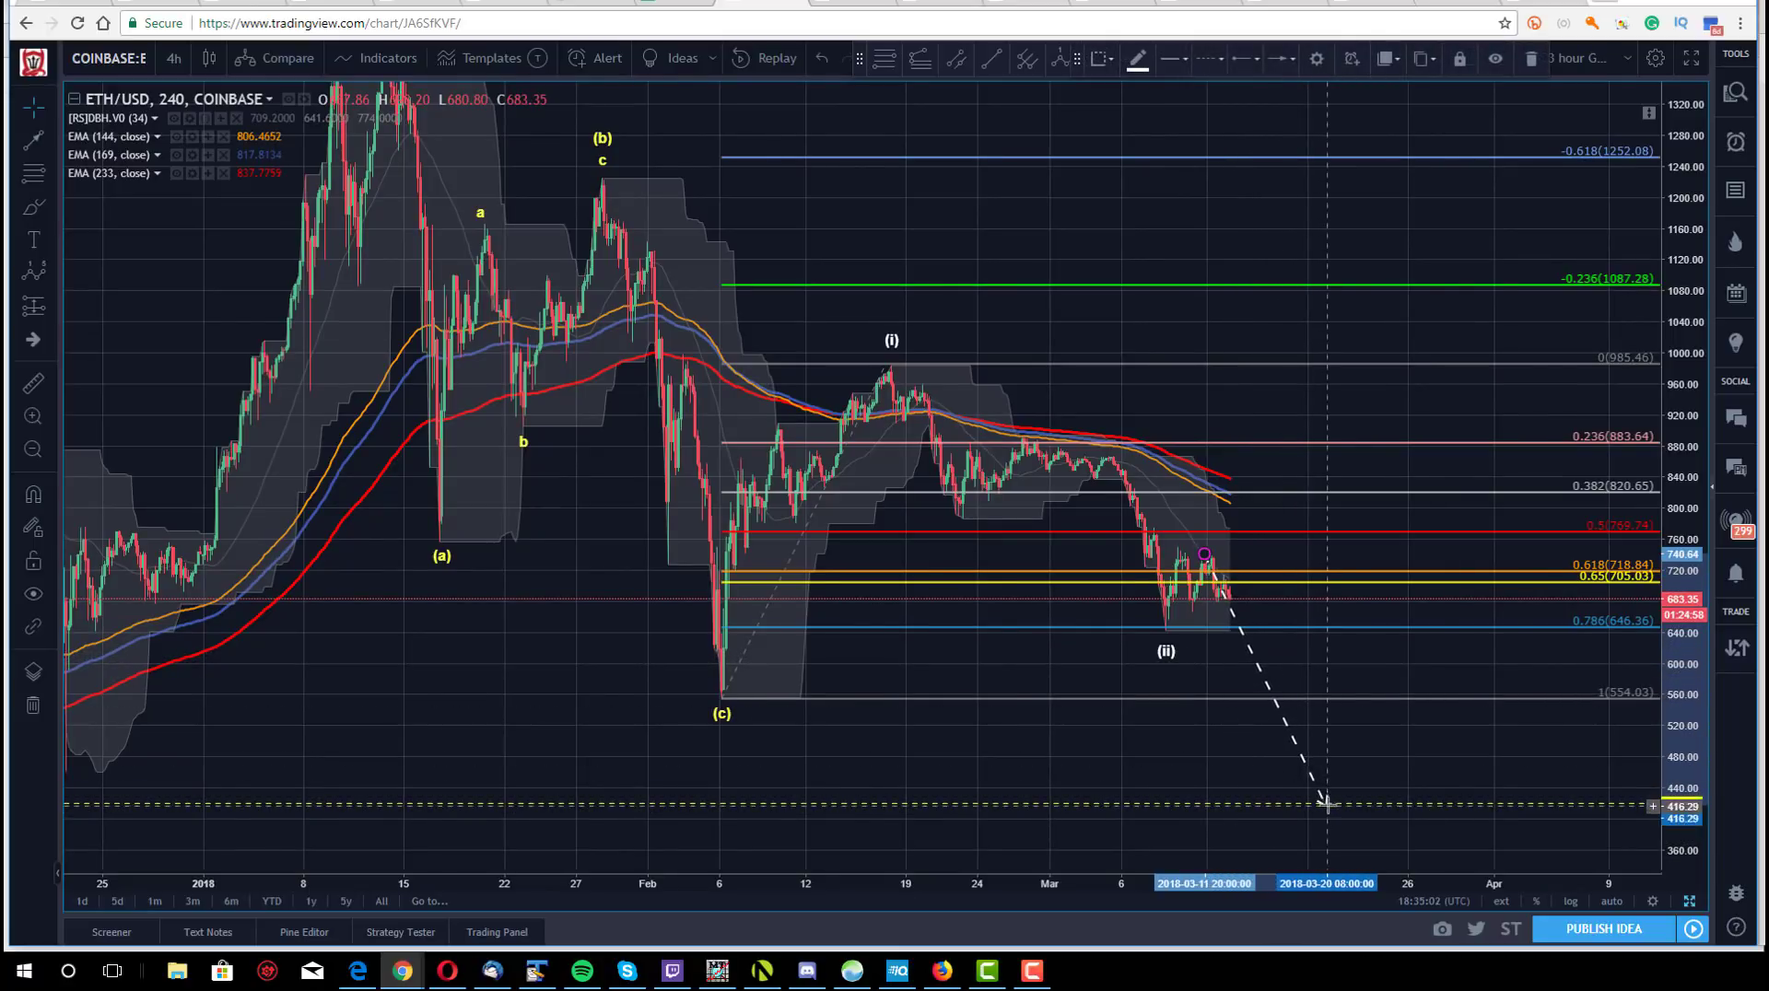
key("Escape")
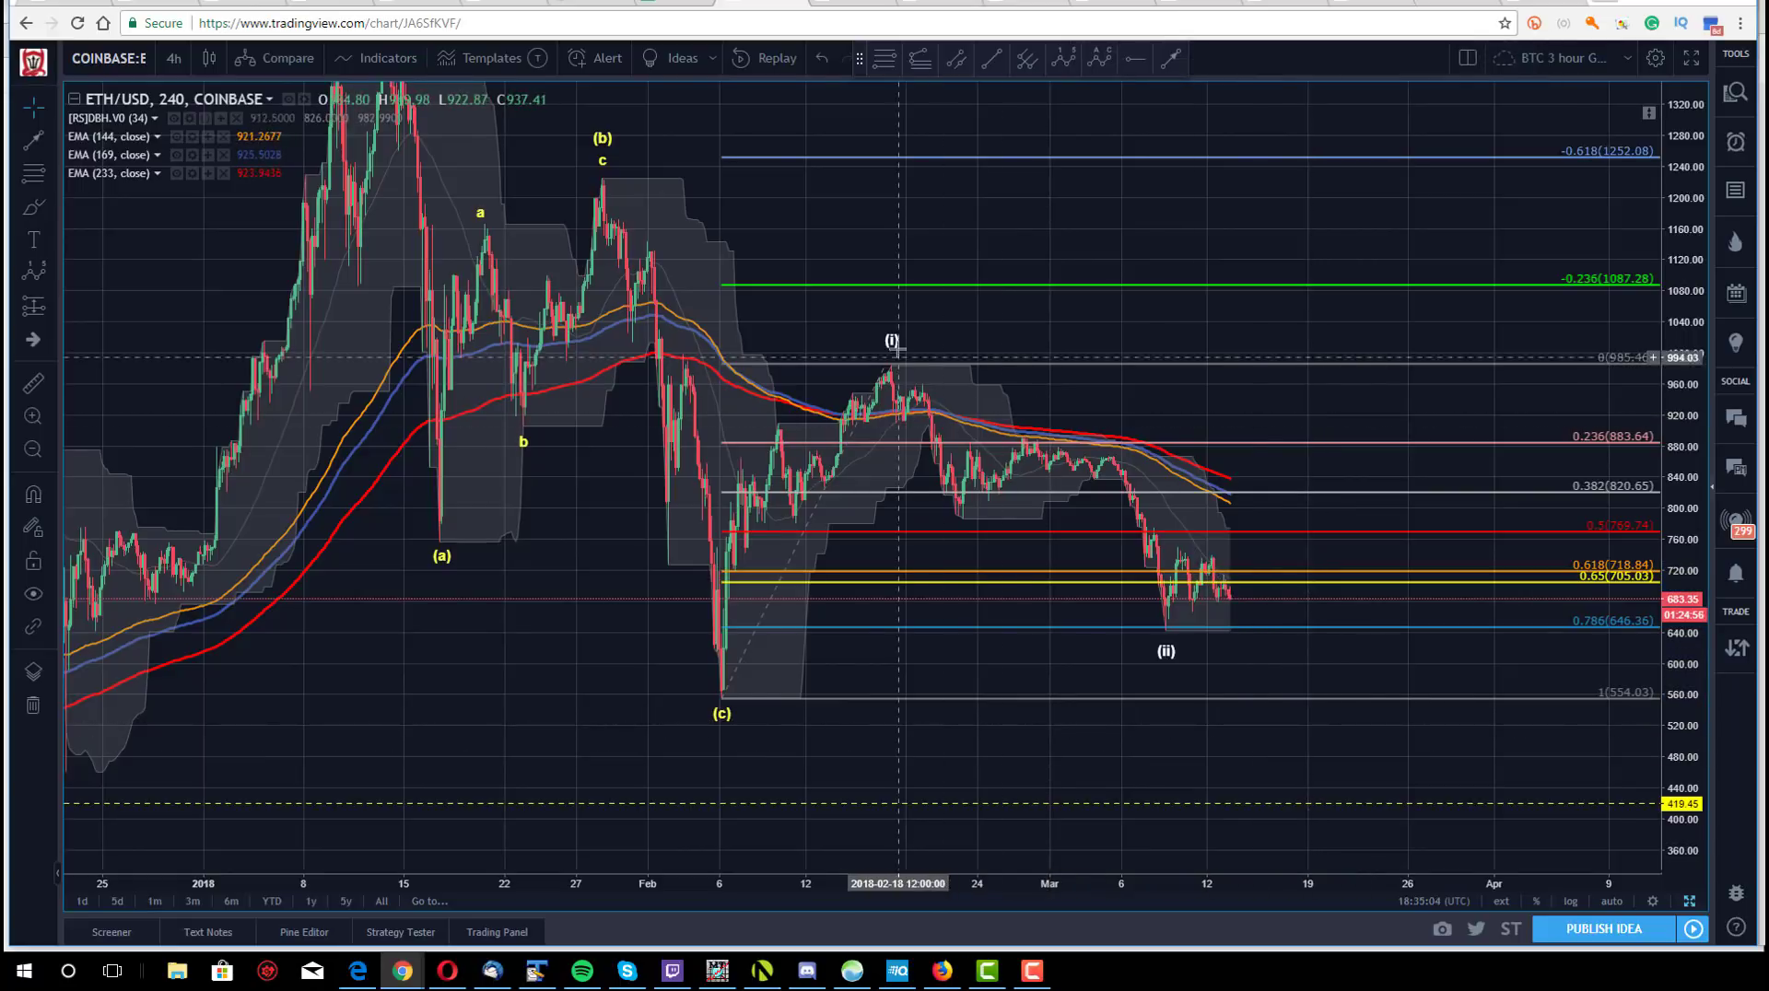
- Delete the impulse wave and the Fibonacci retracement drawn from the February low
left_click(892, 343)
key("Delete")
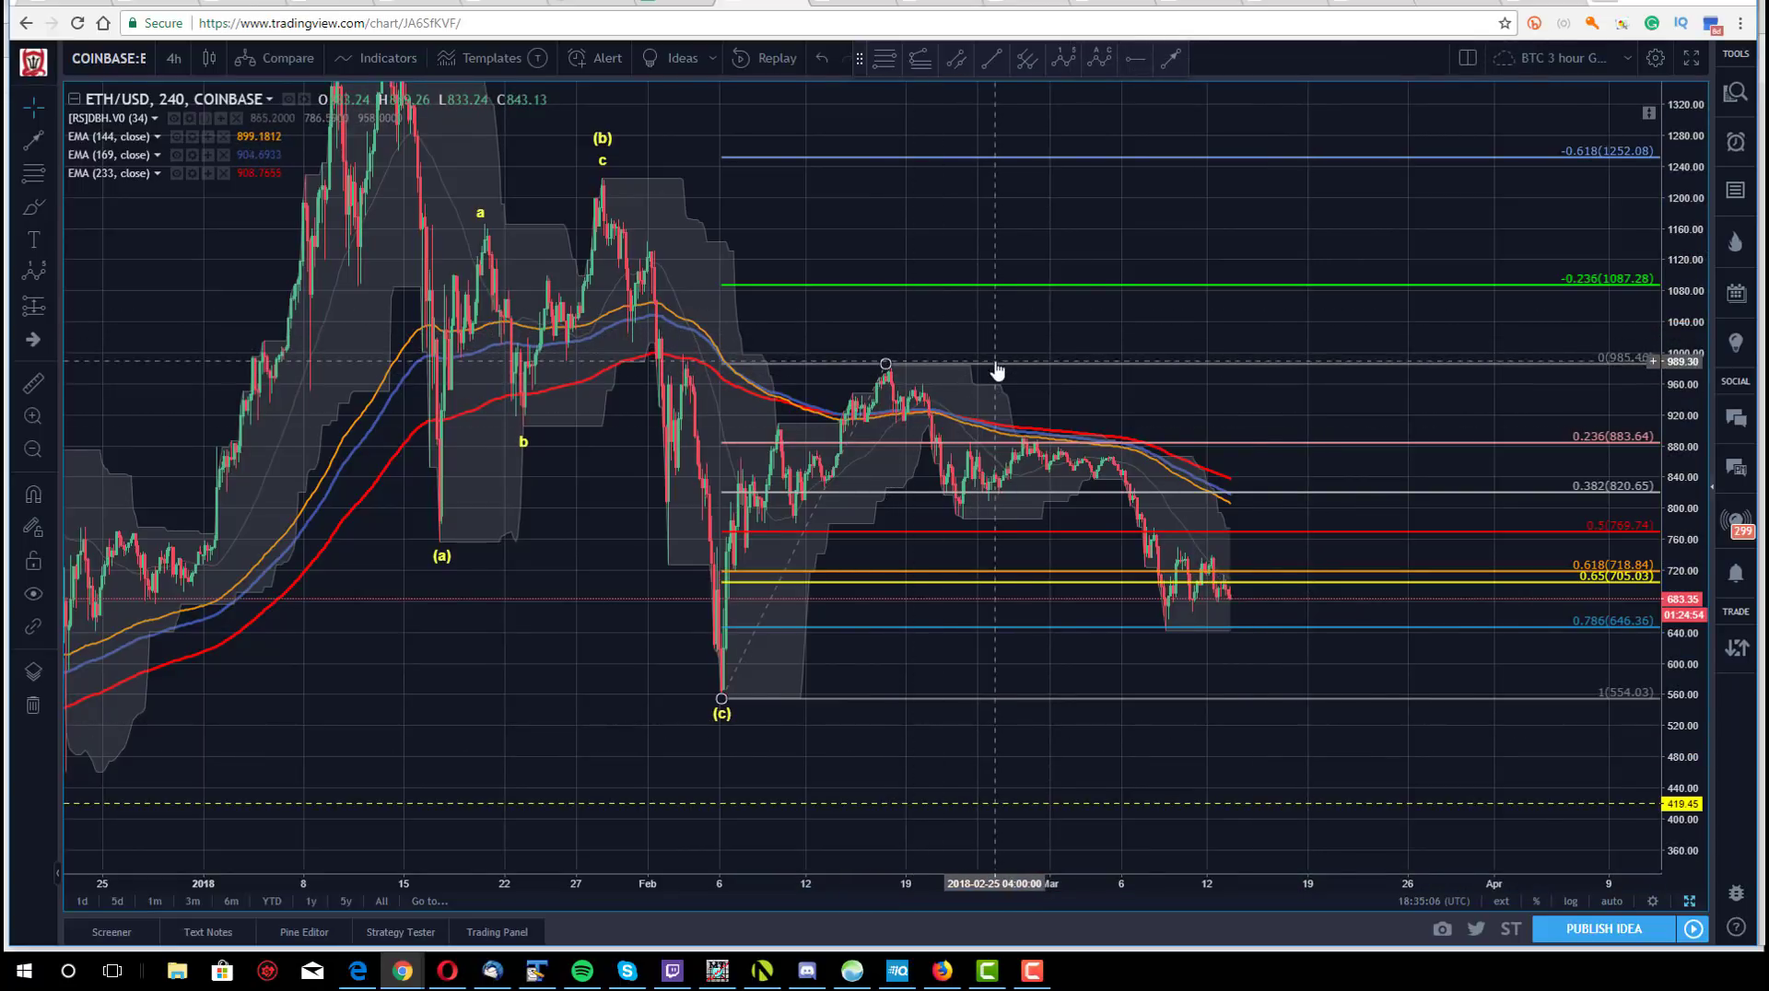
left_click(996, 368)
key("Delete")
left_click_drag(949, 280, 1009, 291)
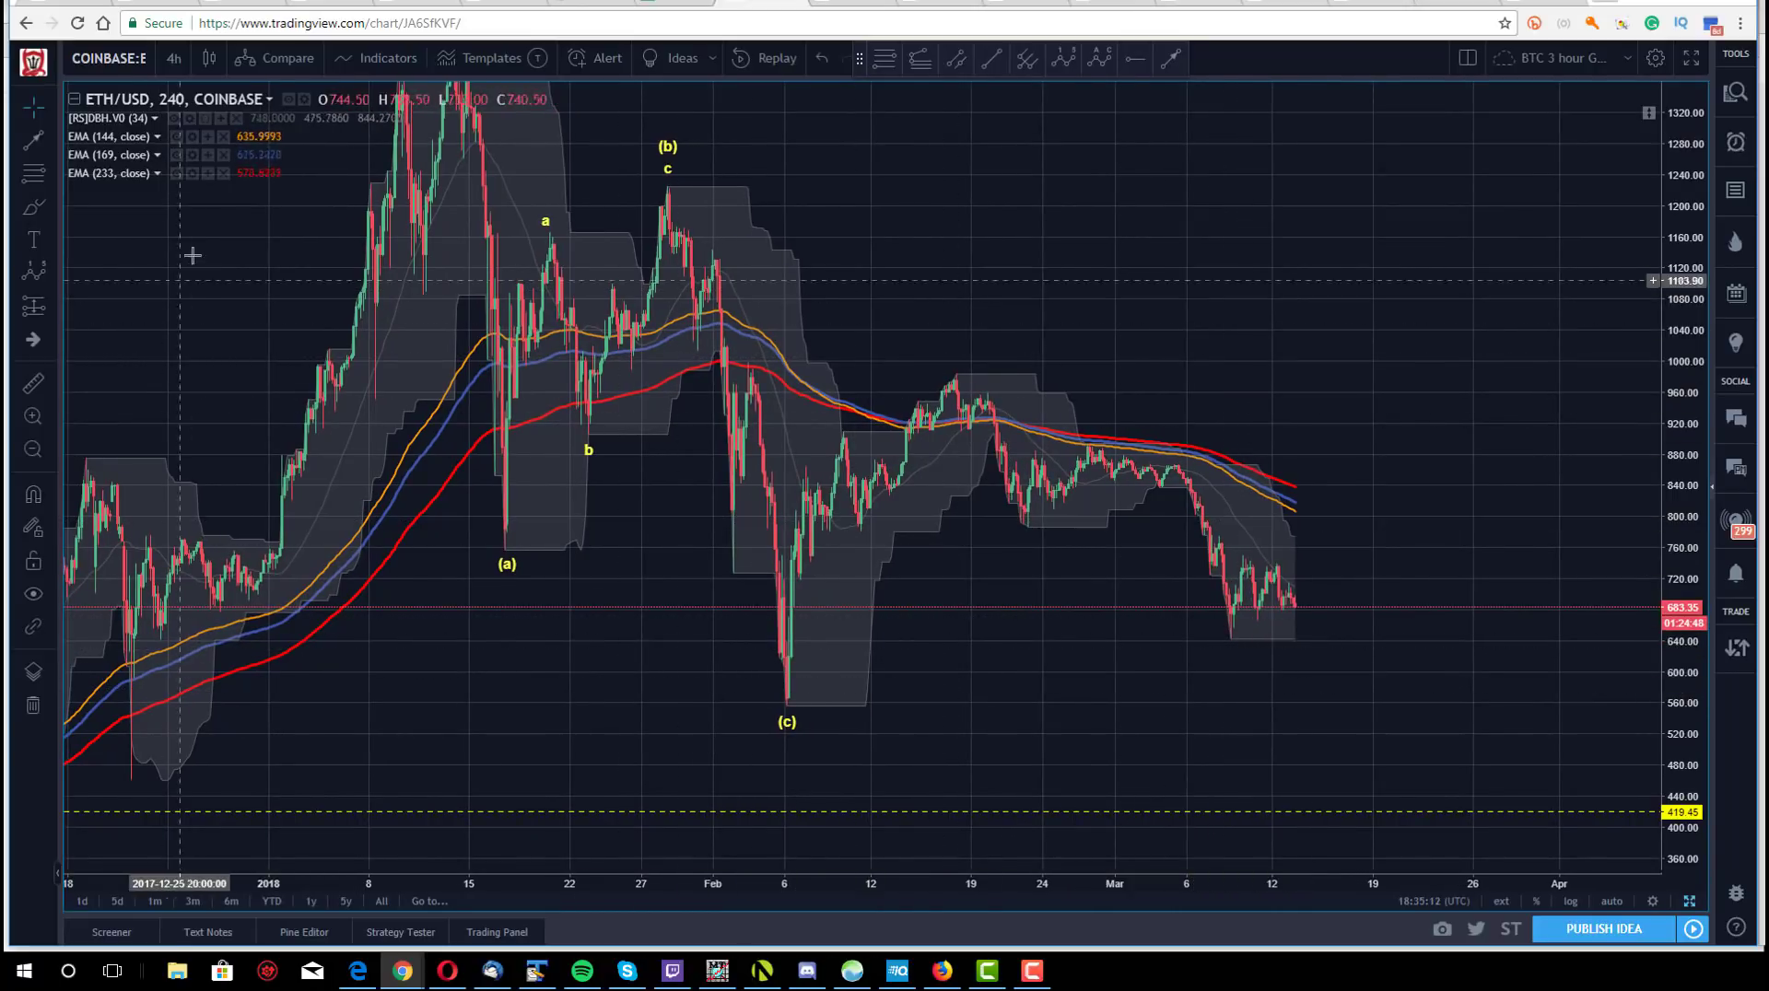
- Draw an Elliott double combo wave from the January high, with (W) at about 490.23, (X) at about 1031.53 and (Y) at about 530.68
left_click_drag(193, 255, 189, 288)
left_click_drag(1683, 151, 1690, 295)
left_click_drag(295, 297, 358, 306)
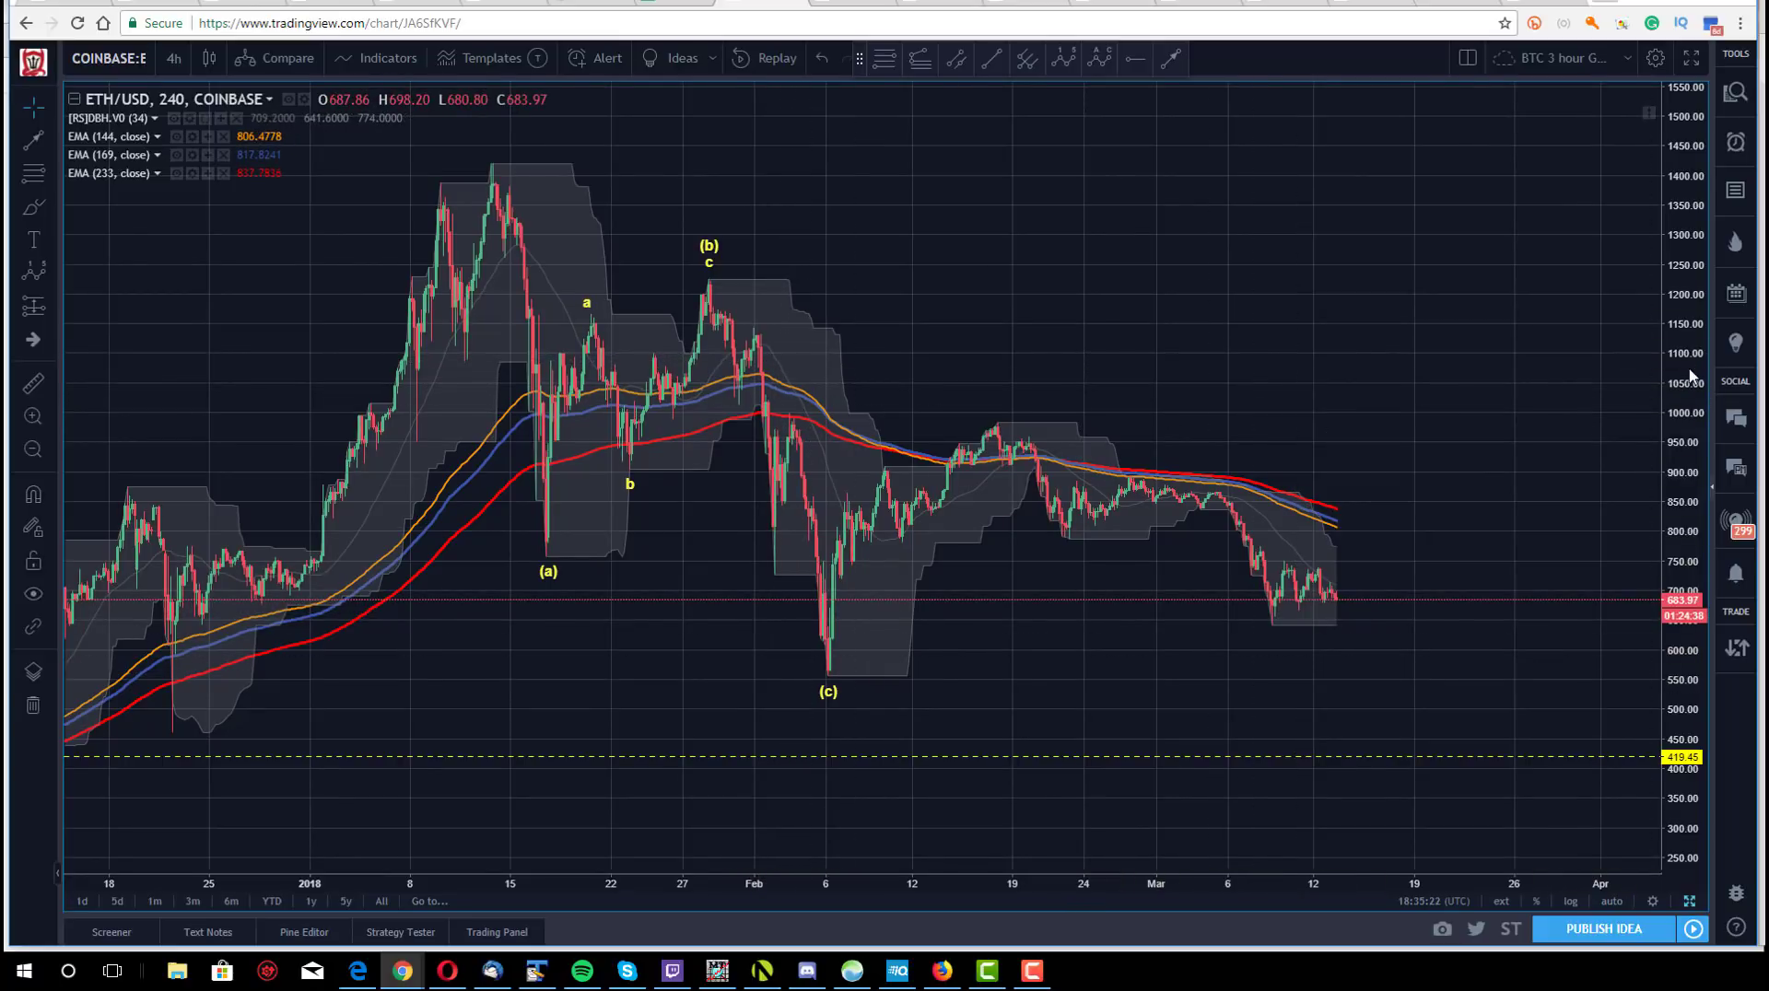
left_click_drag(1689, 374, 1681, 138)
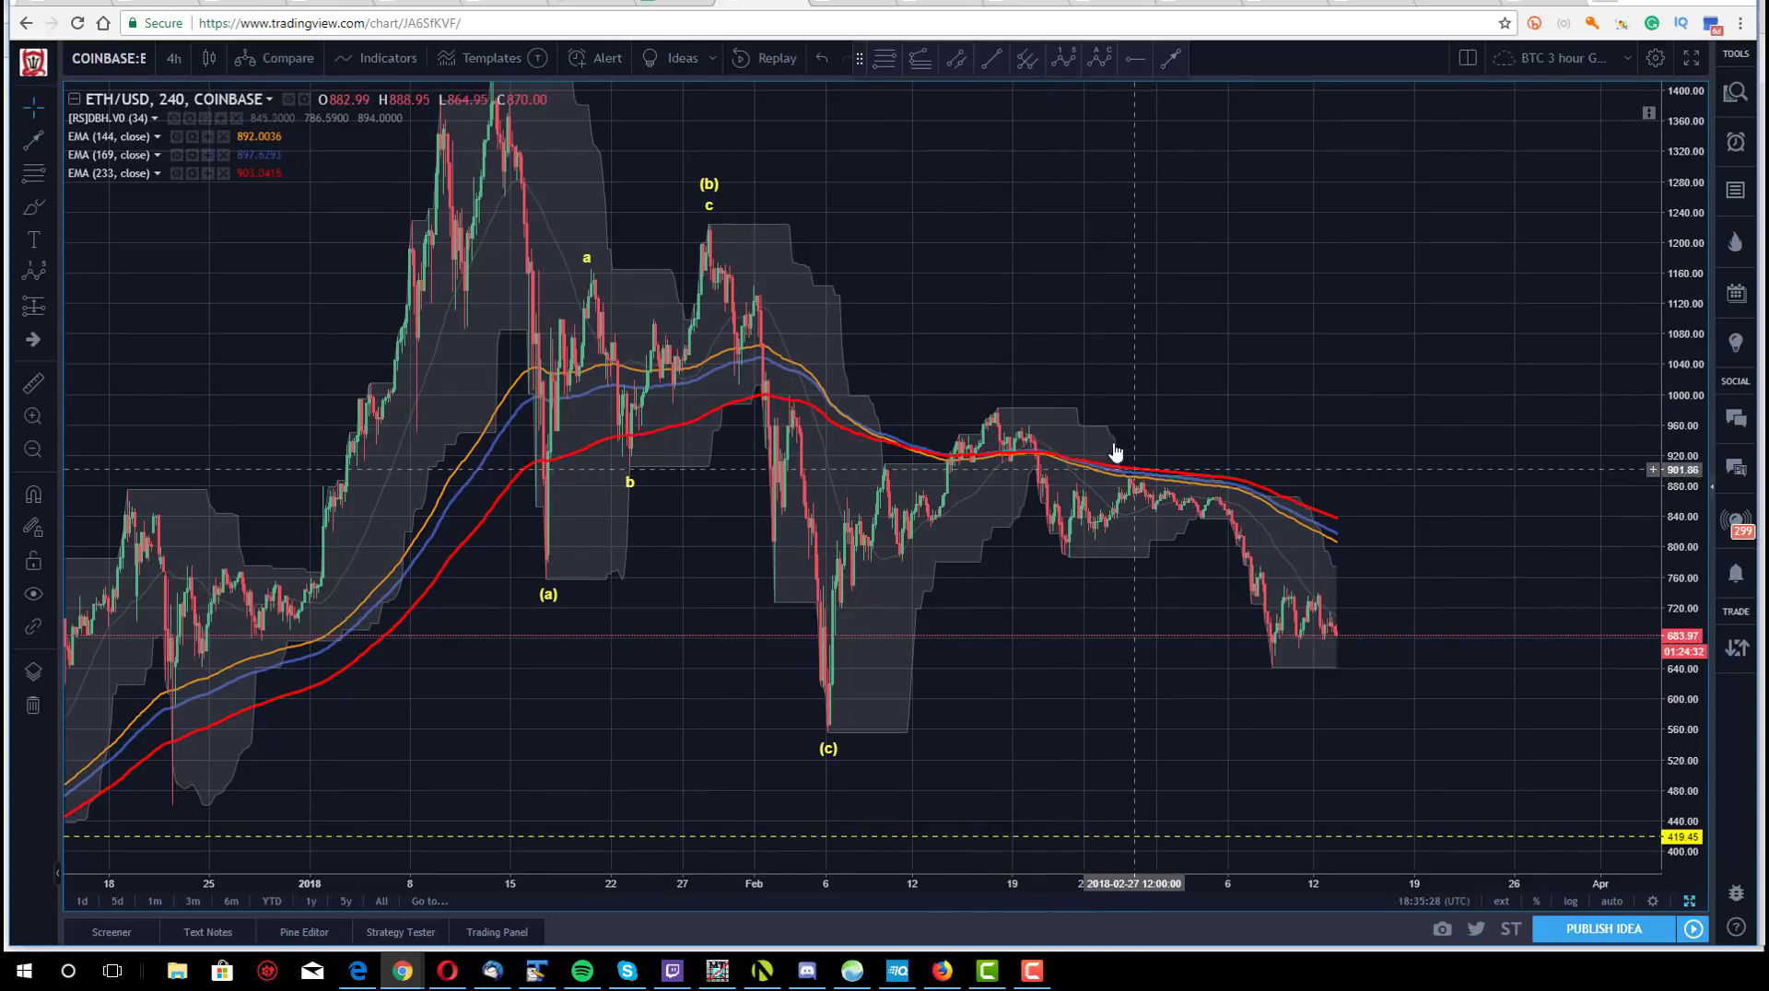
left_click(52, 269)
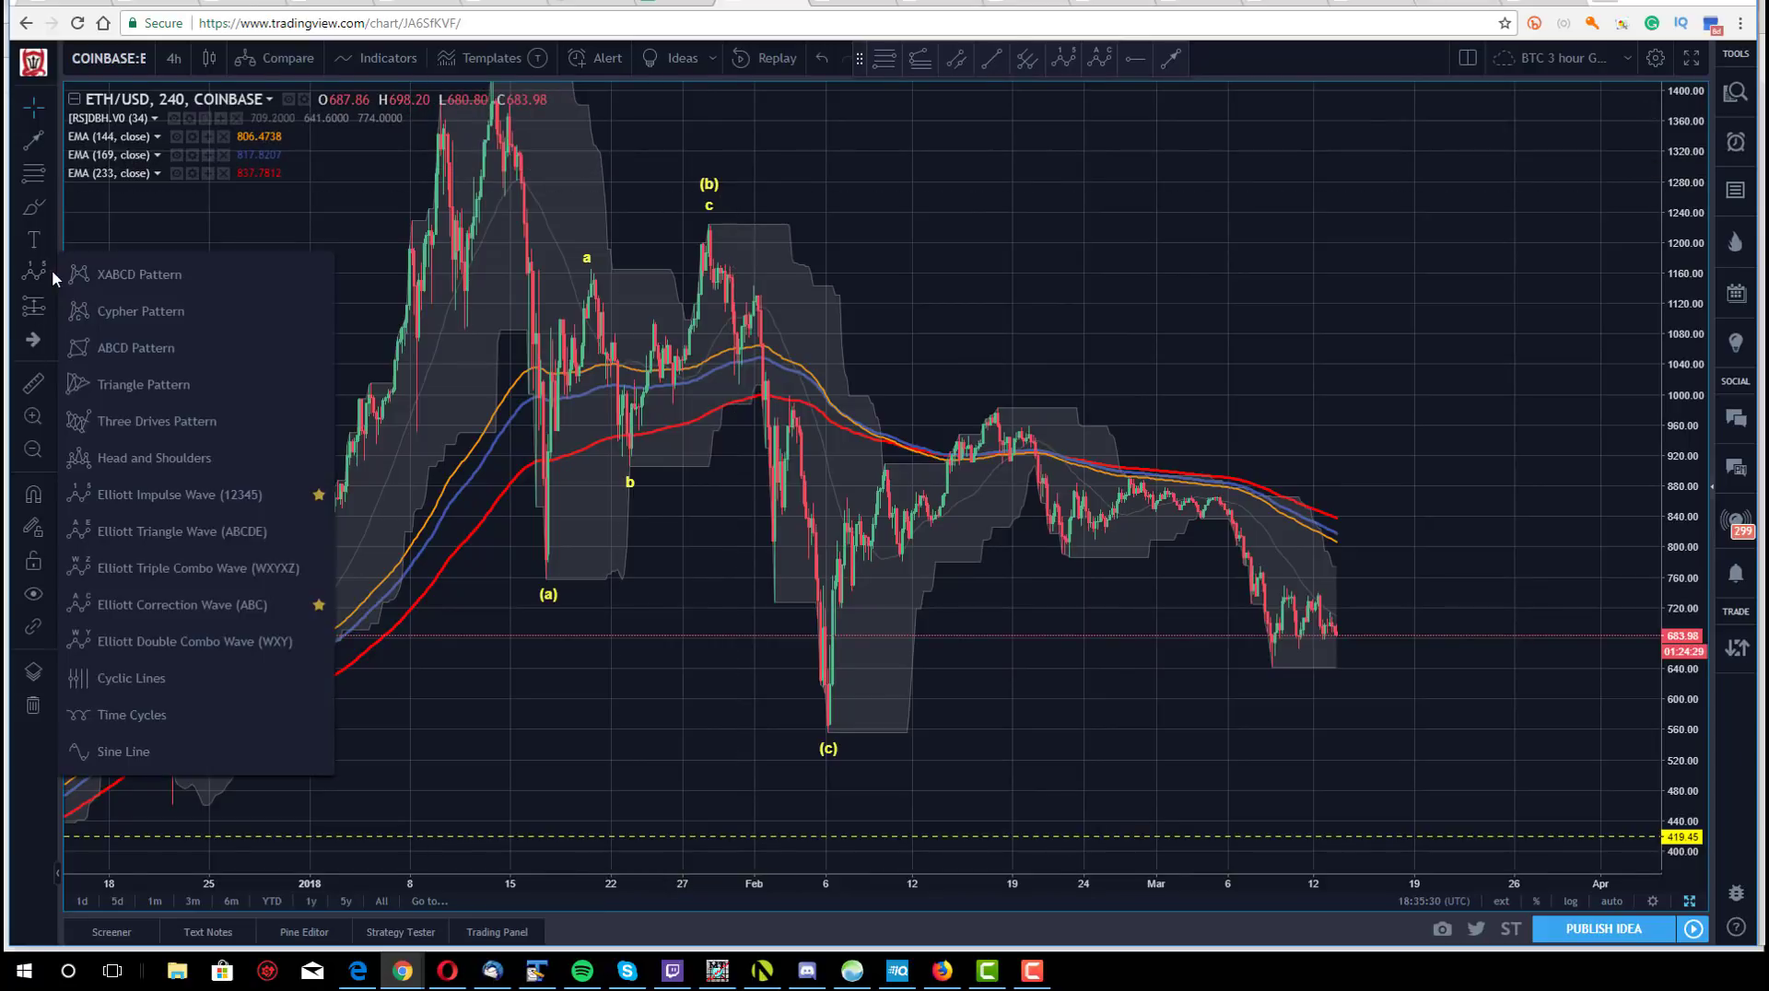
left_click(135, 636)
left_click_drag(1677, 193, 1679, 231)
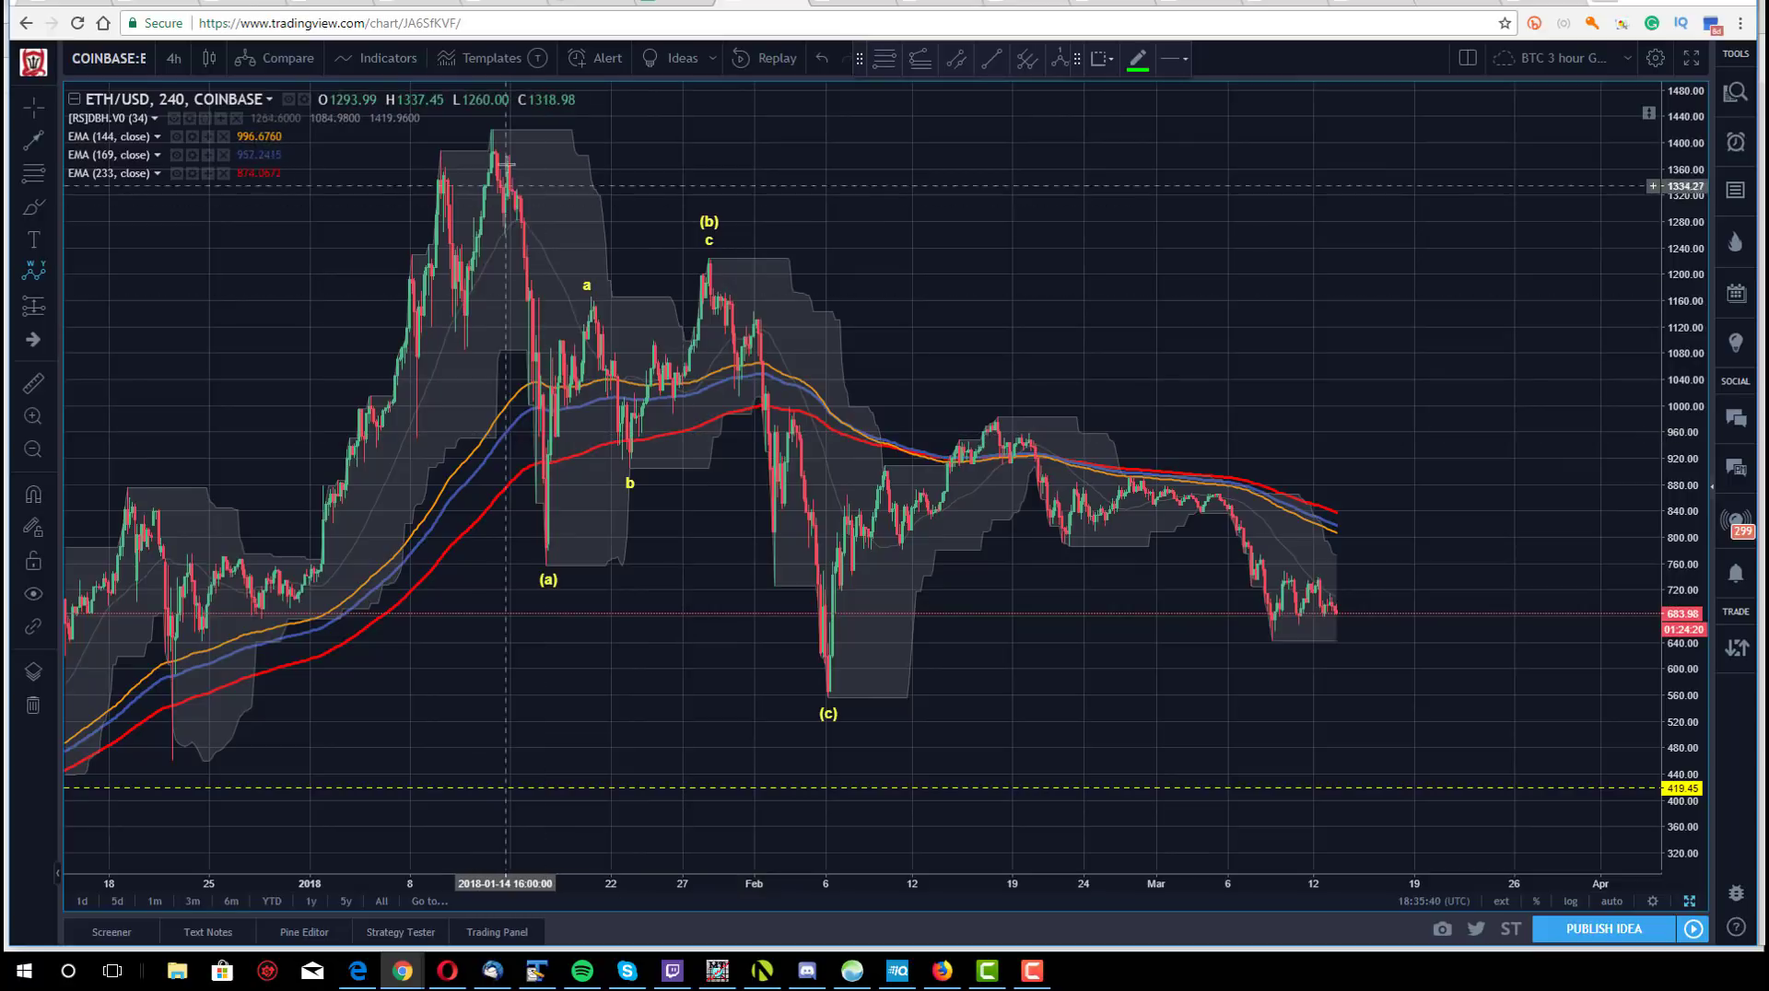
left_click(493, 127)
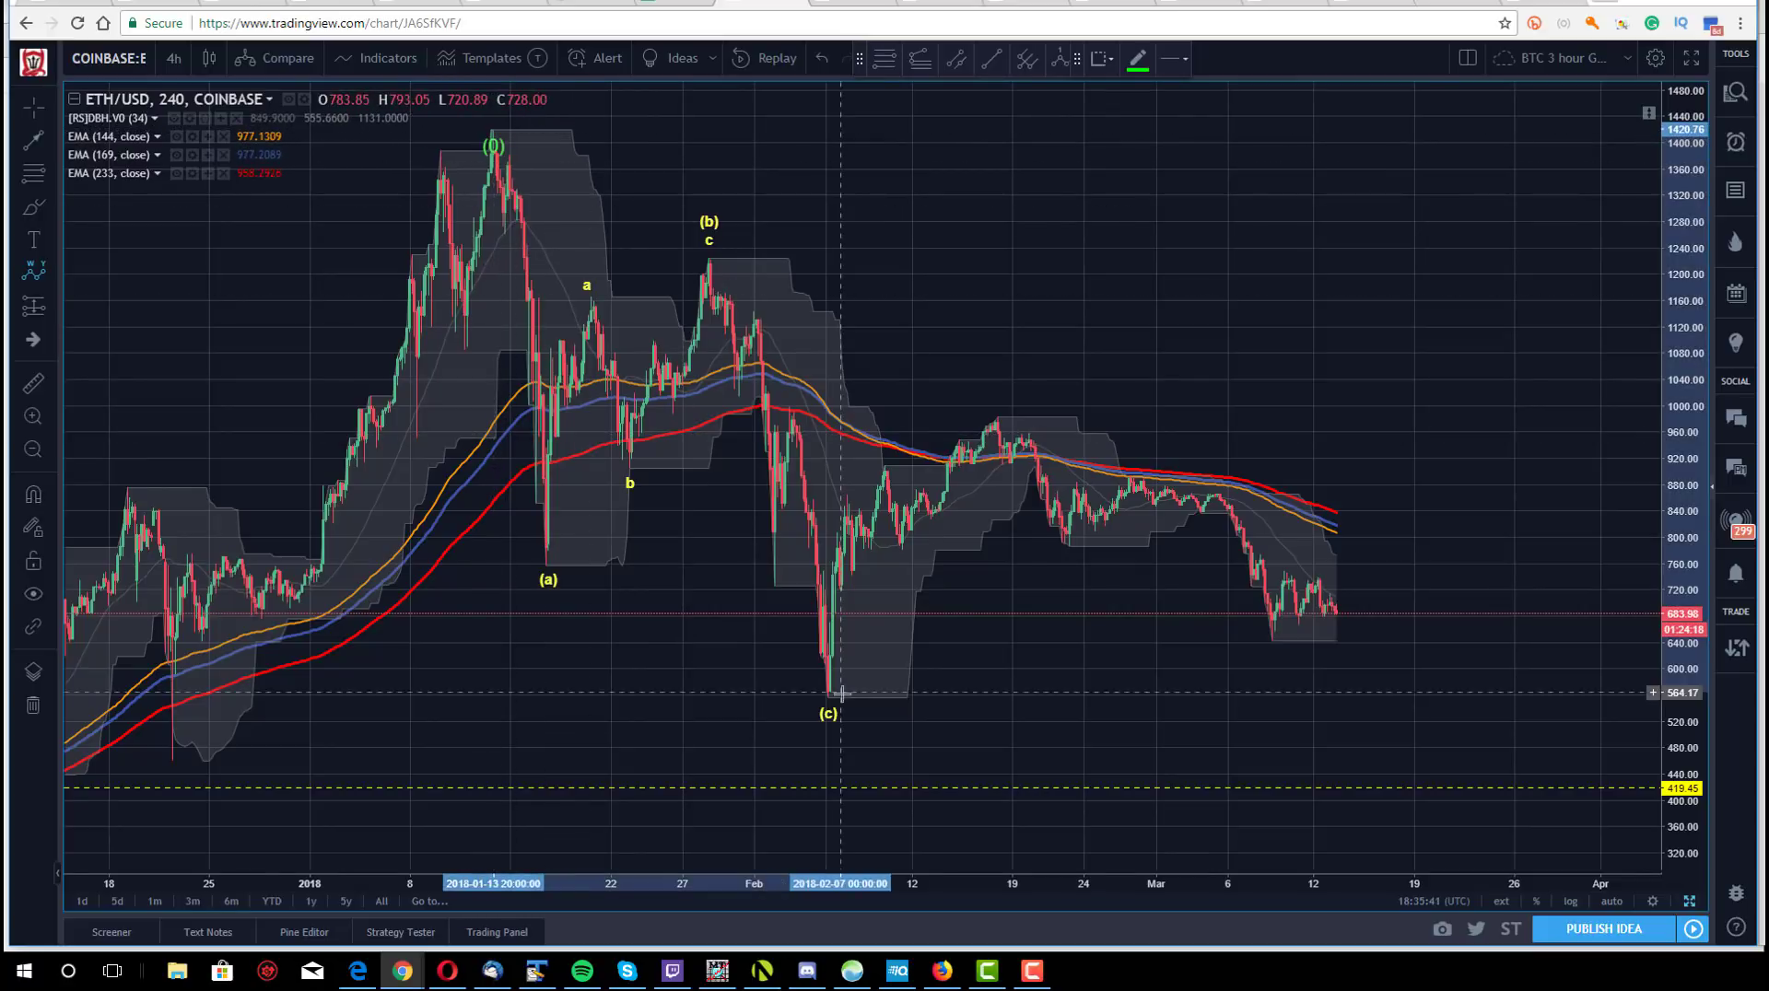
left_click(826, 741)
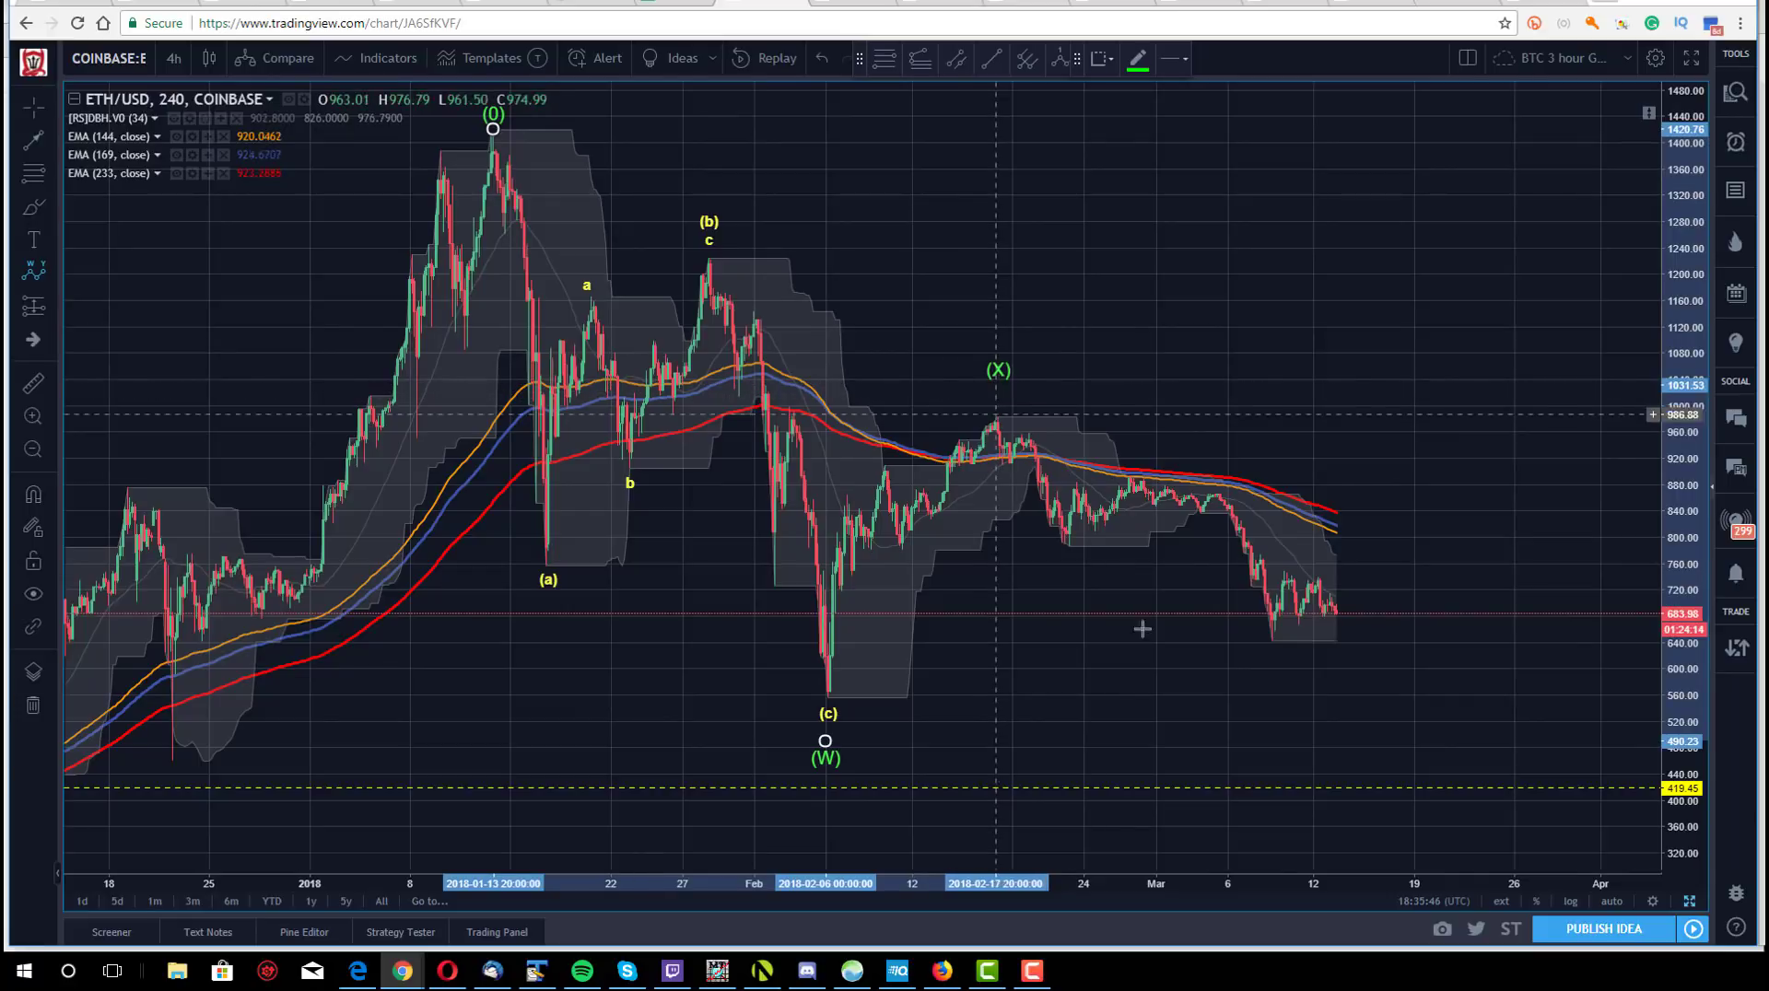
left_click(1396, 714)
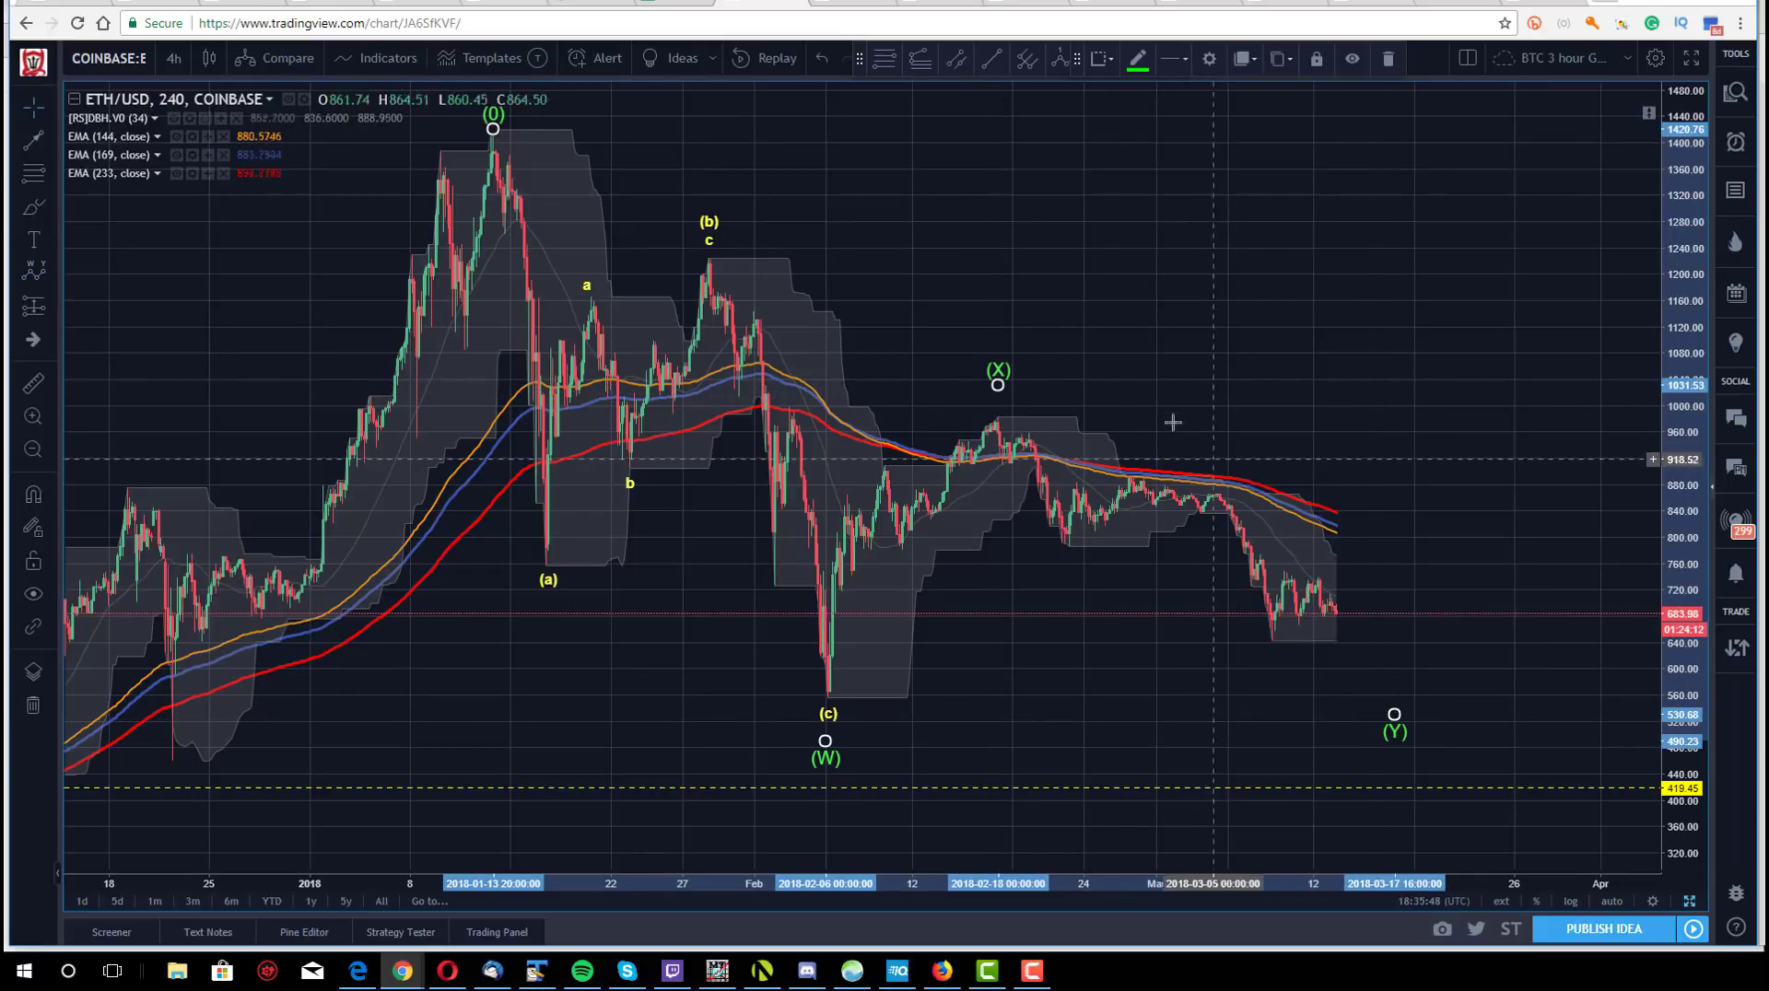
left_click(948, 257)
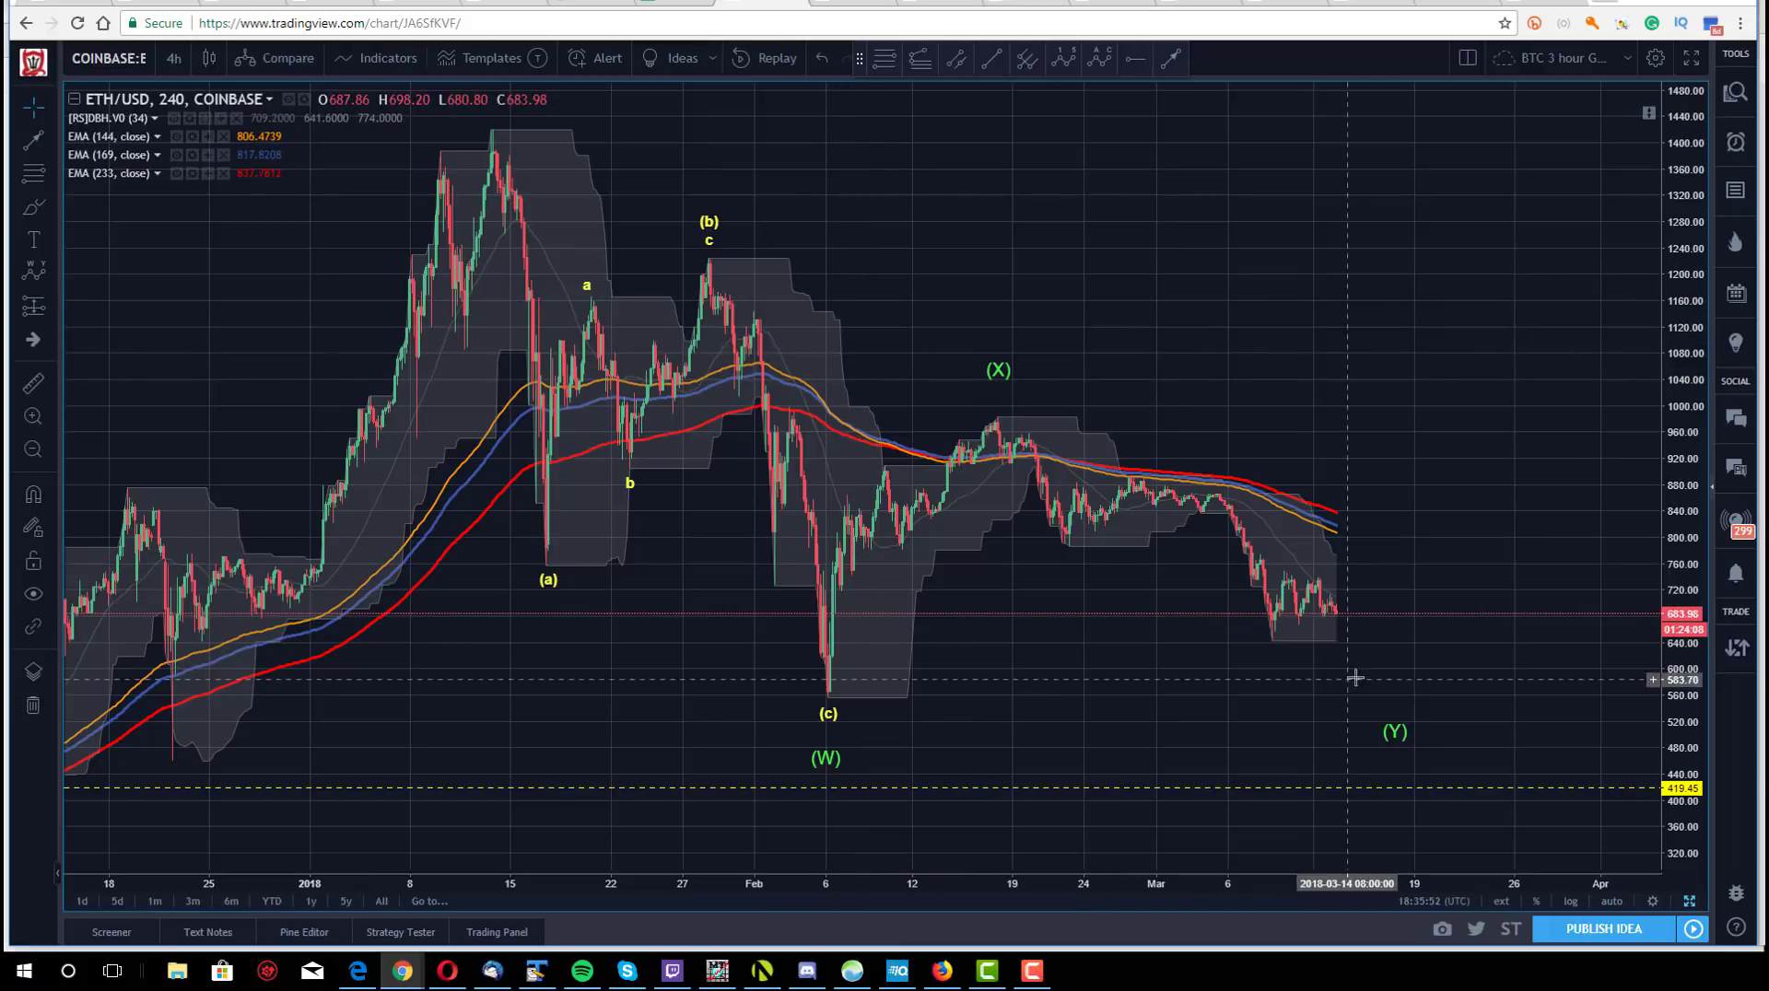
- Move the (Y) point lower and further out, and add a Fibonacci retracement from the January high at 1419.37 to the February low at 557.19
mouse_move(1396, 737)
left_mouse_down()
mouse_move(1433, 771)
mouse_move(1464, 768)
left_mouse_up()
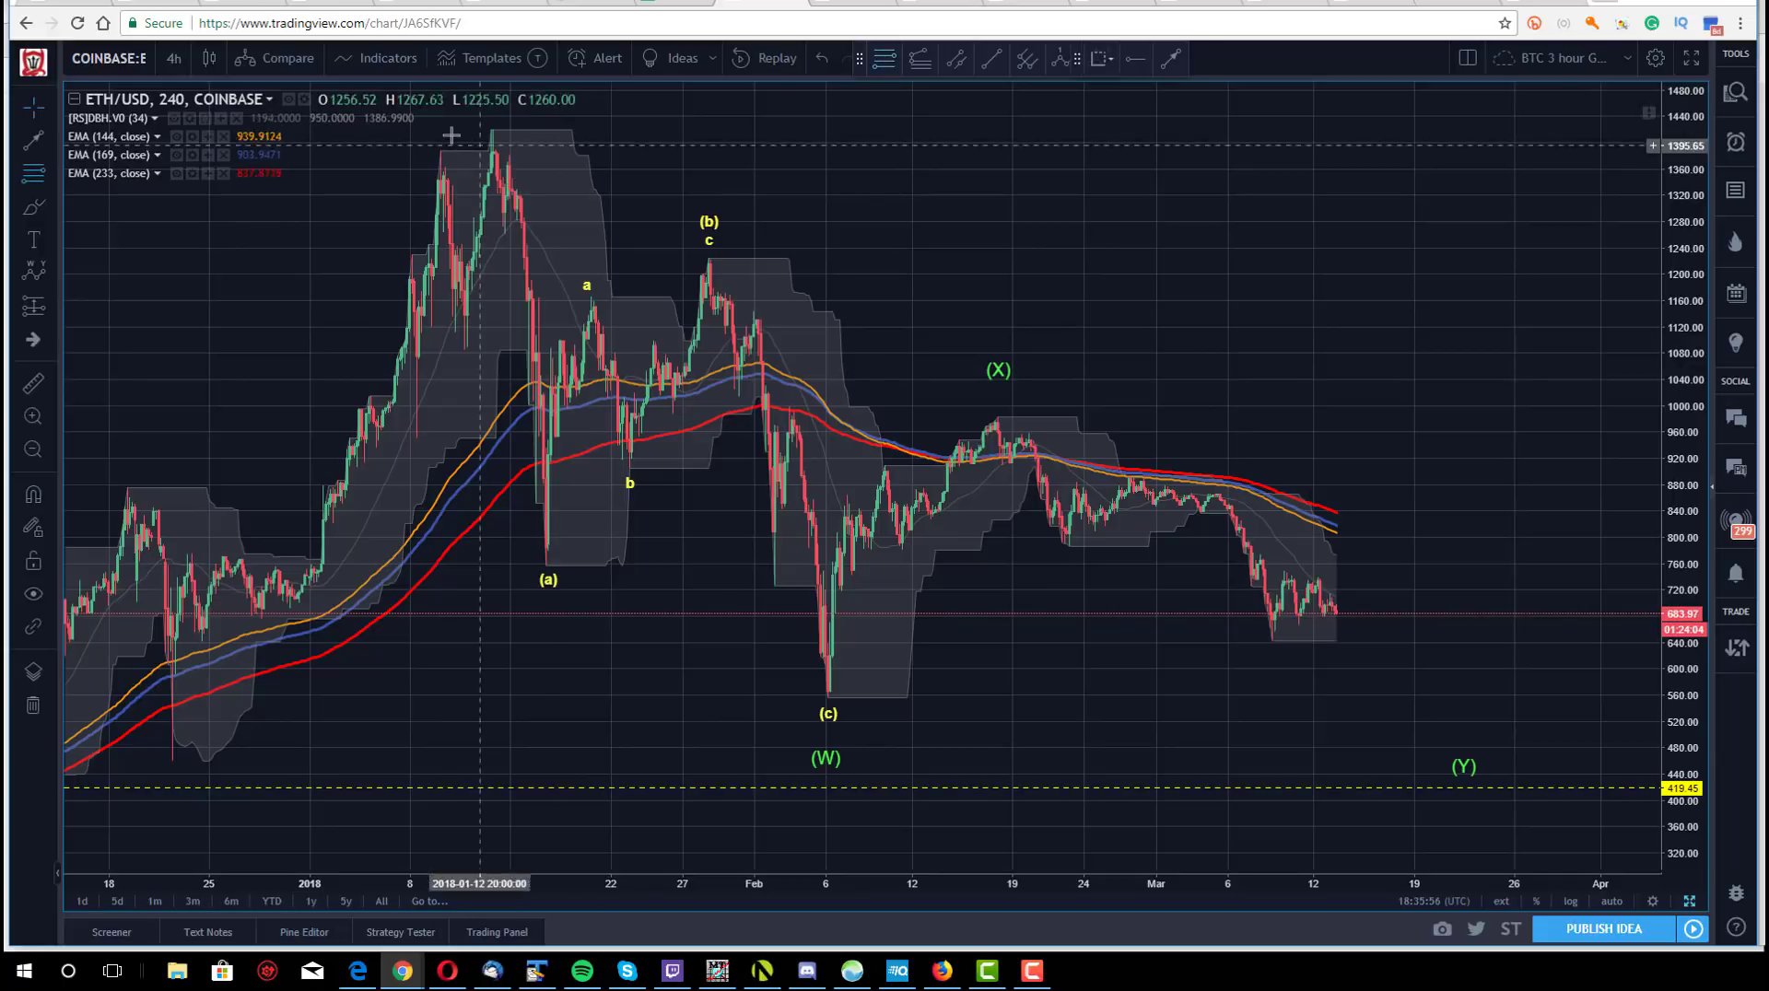
left_click(493, 129)
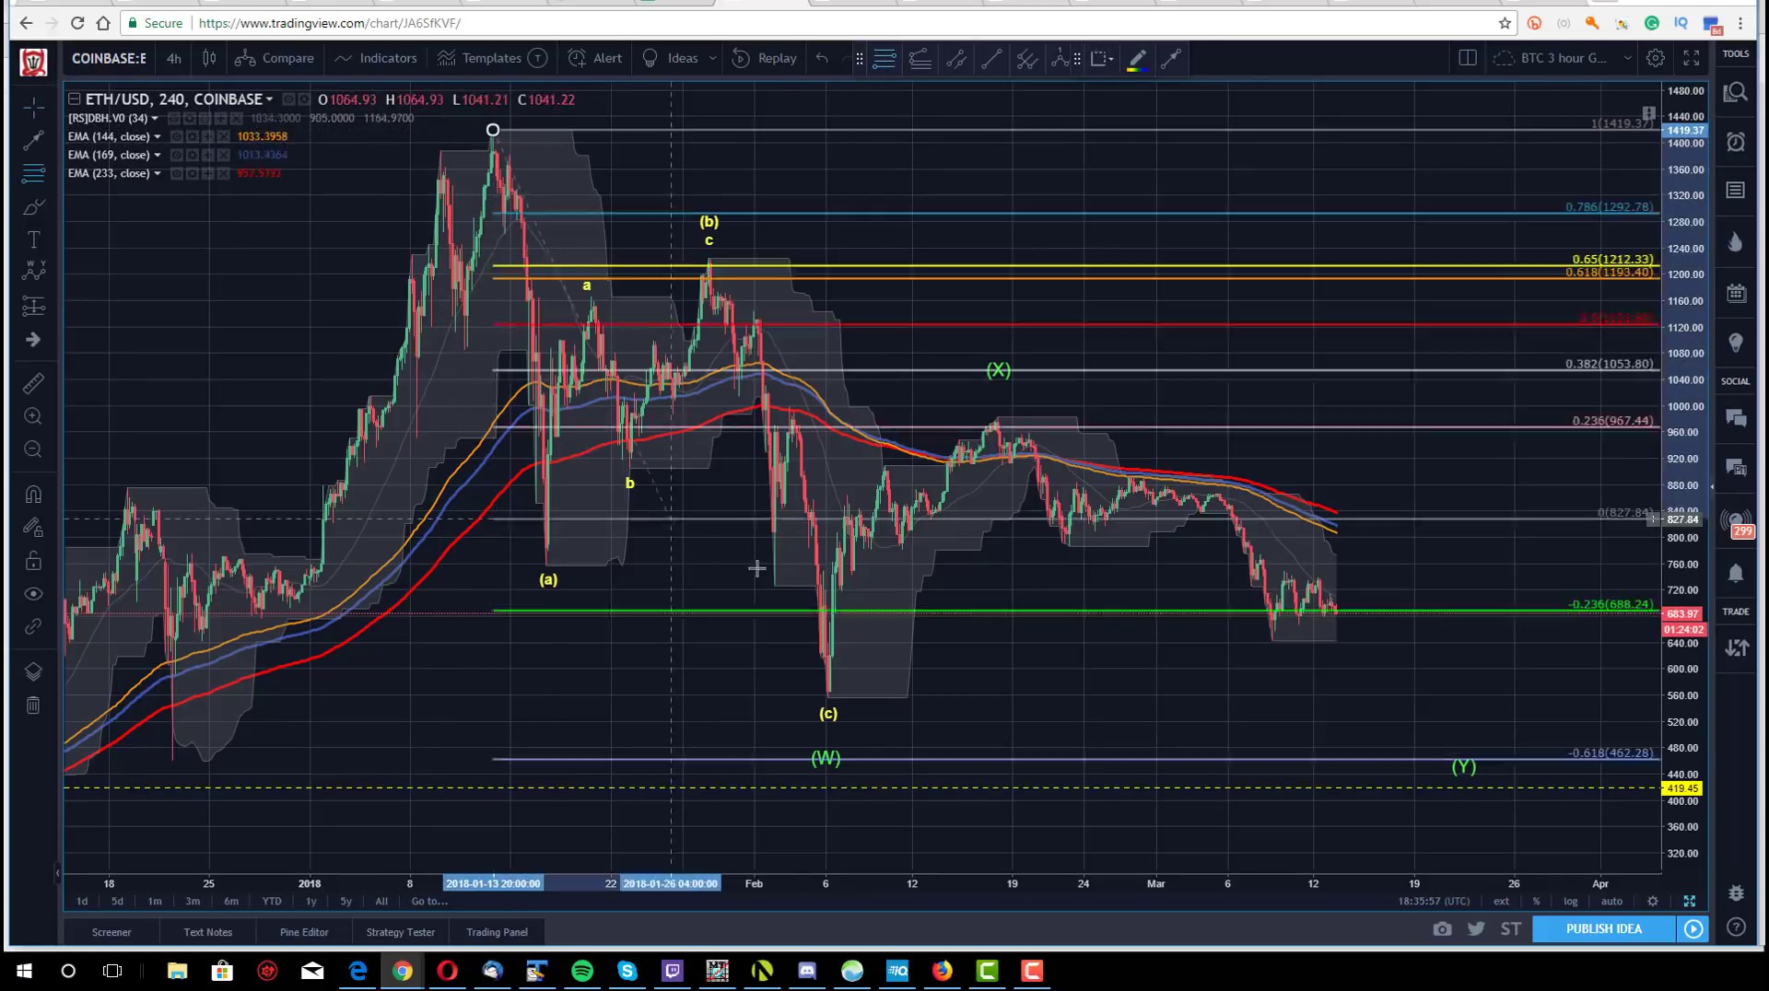
left_click(825, 697)
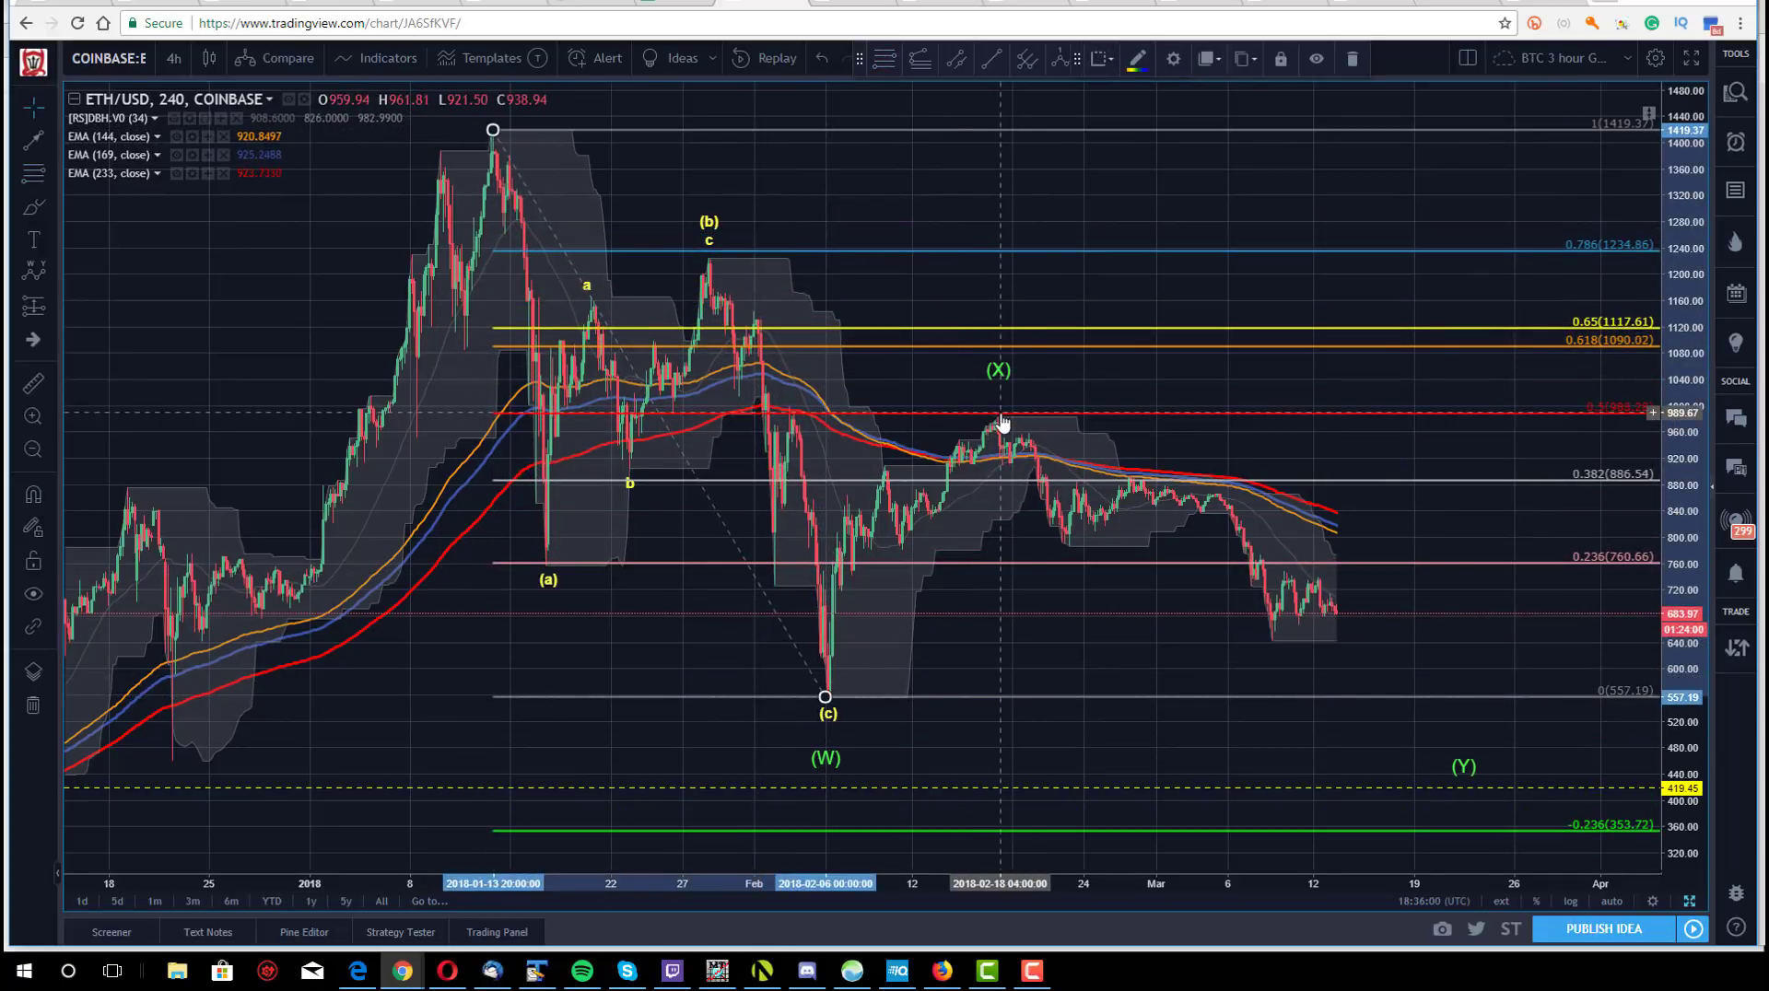
- Lower (X) to just above the mid-February high at about 995.25 and place (Y) on the dashed yellow line at about 420.34, on March 25
left_click_drag(997, 384, 998, 406)
left_click(944, 216)
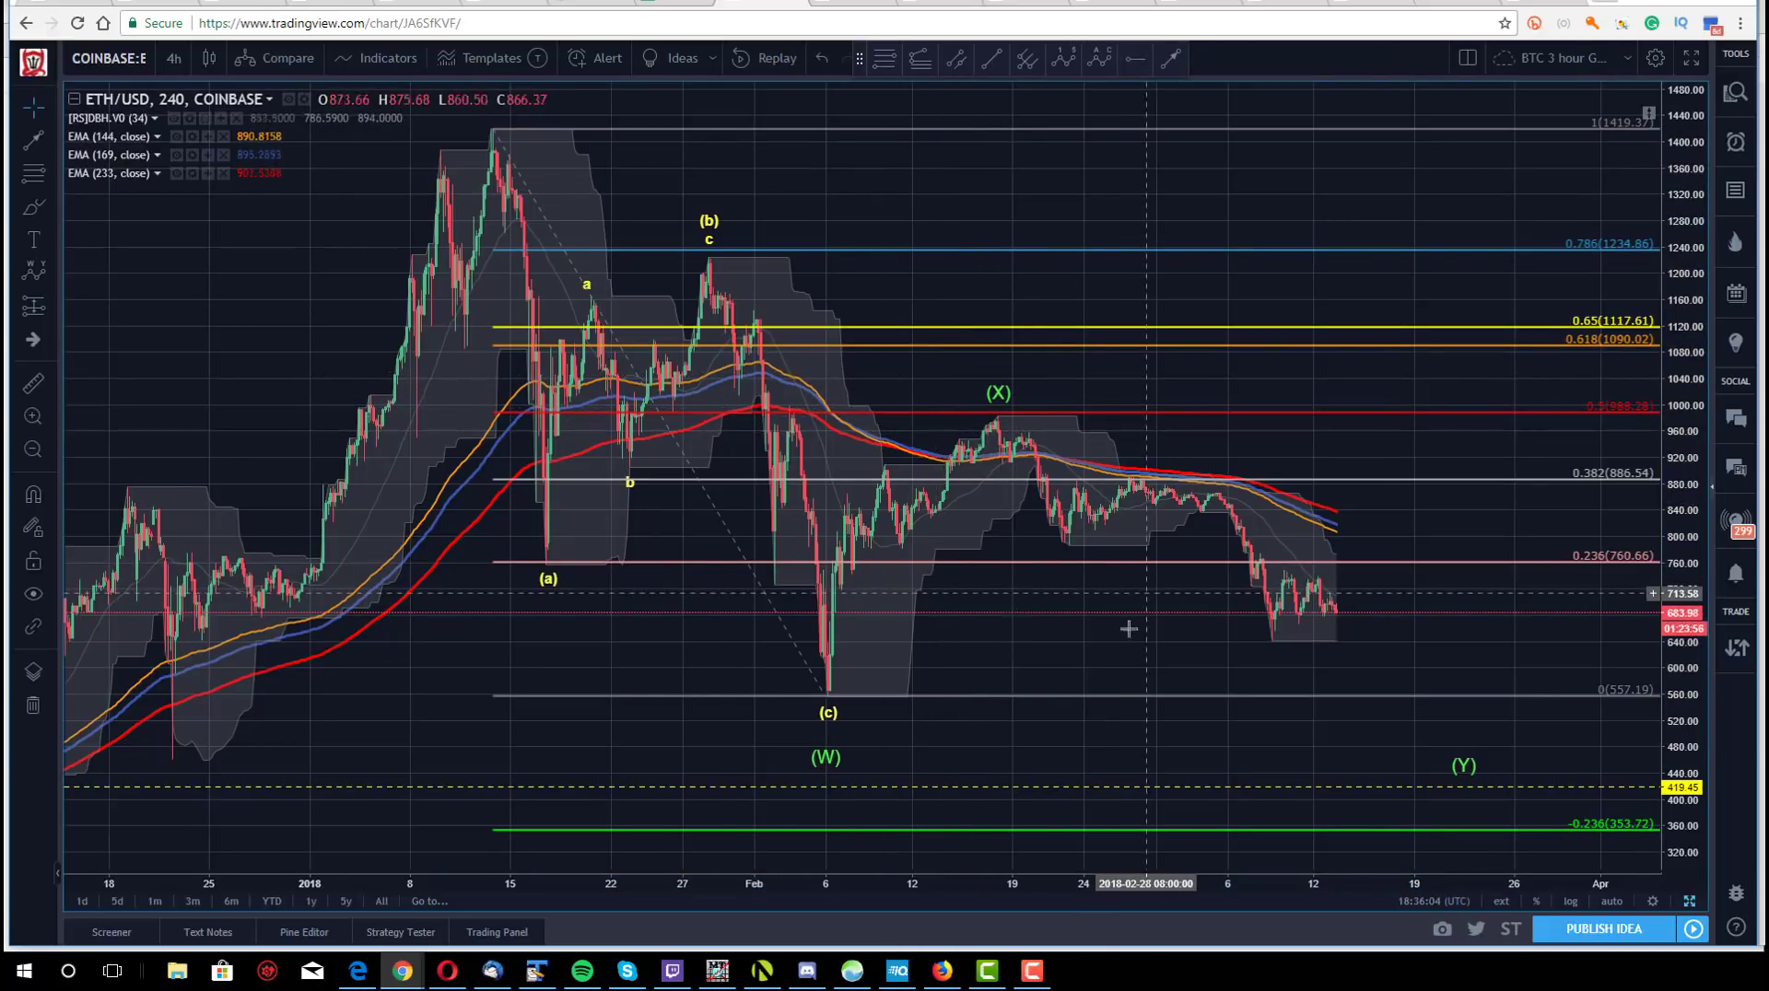
left_click_drag(665, 667, 620, 644)
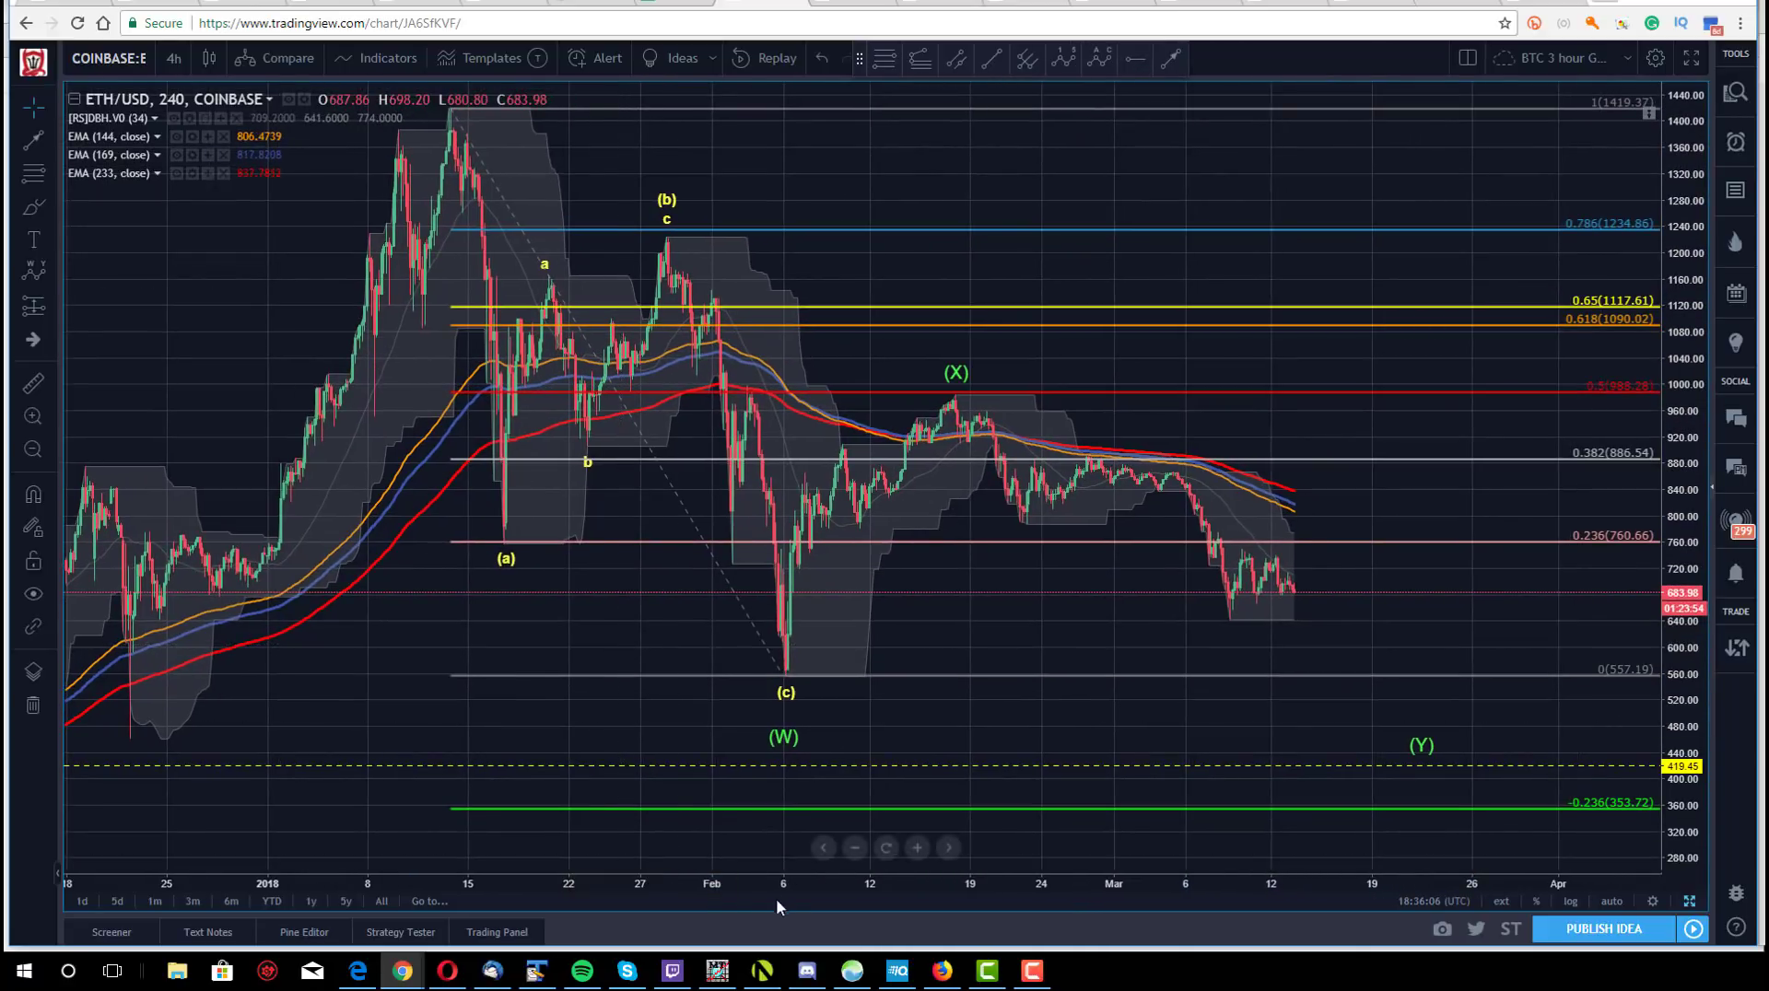
left_click_drag(775, 884, 882, 884)
left_click_drag(1133, 734, 999, 620)
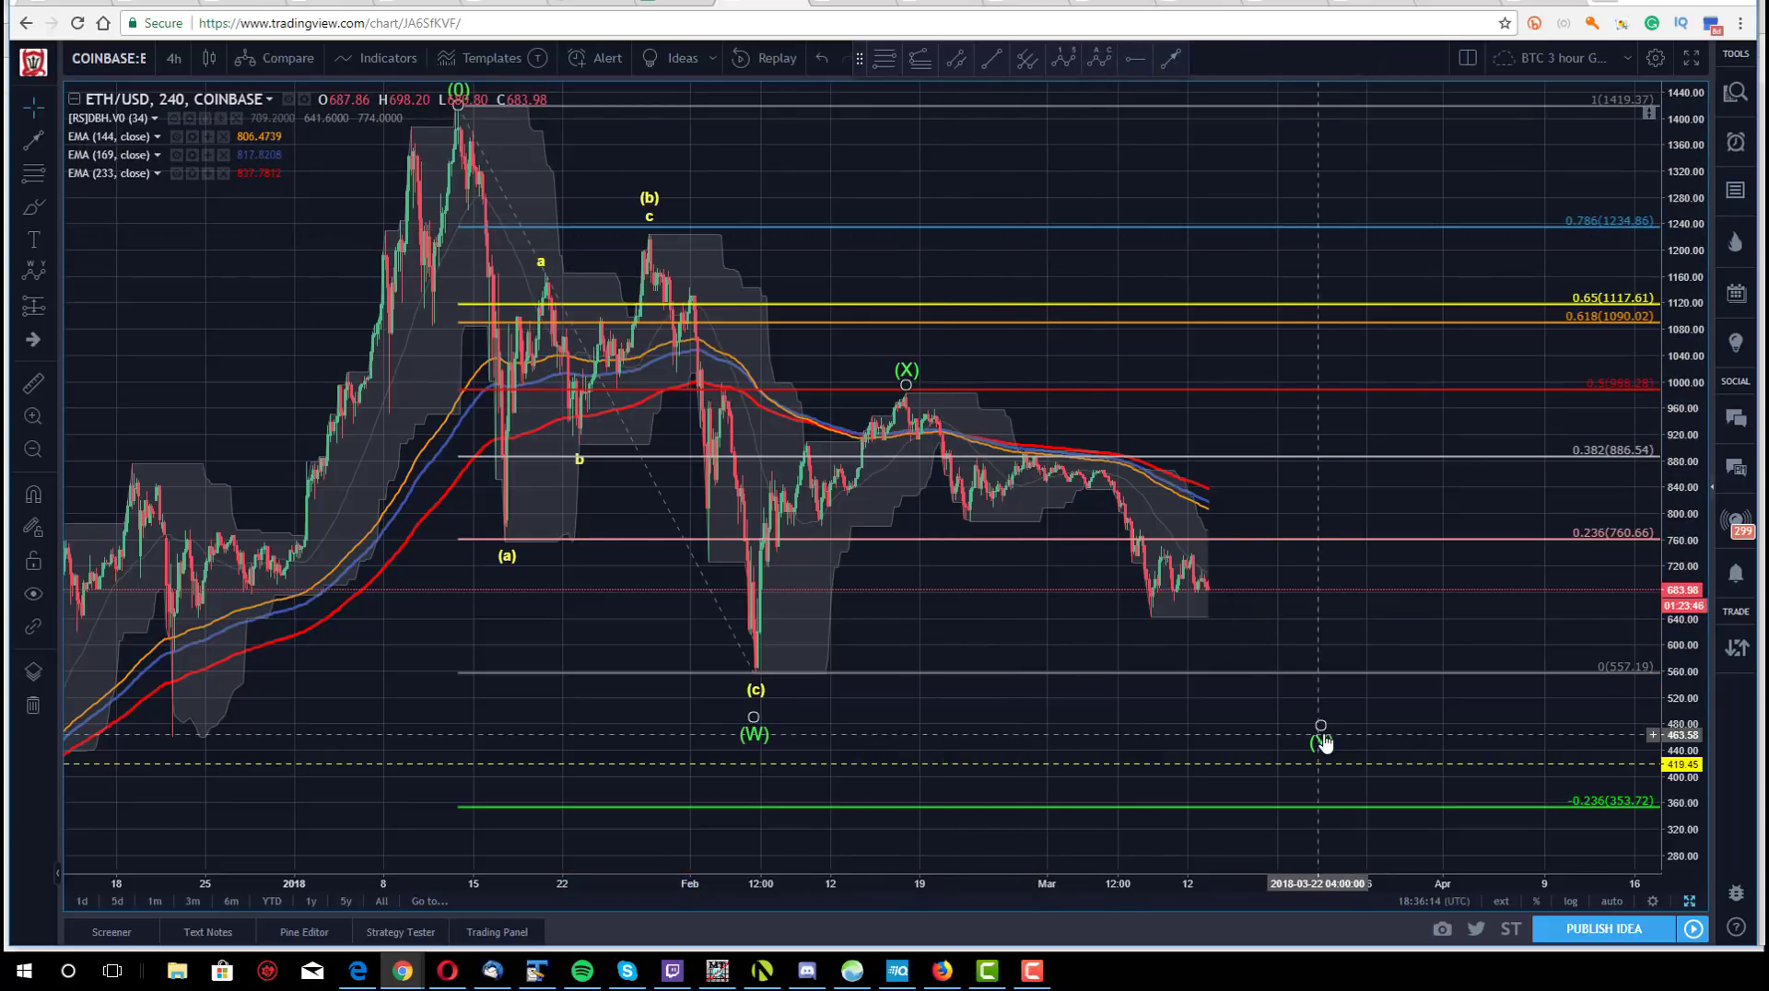
left_click_drag(1323, 727, 1360, 762)
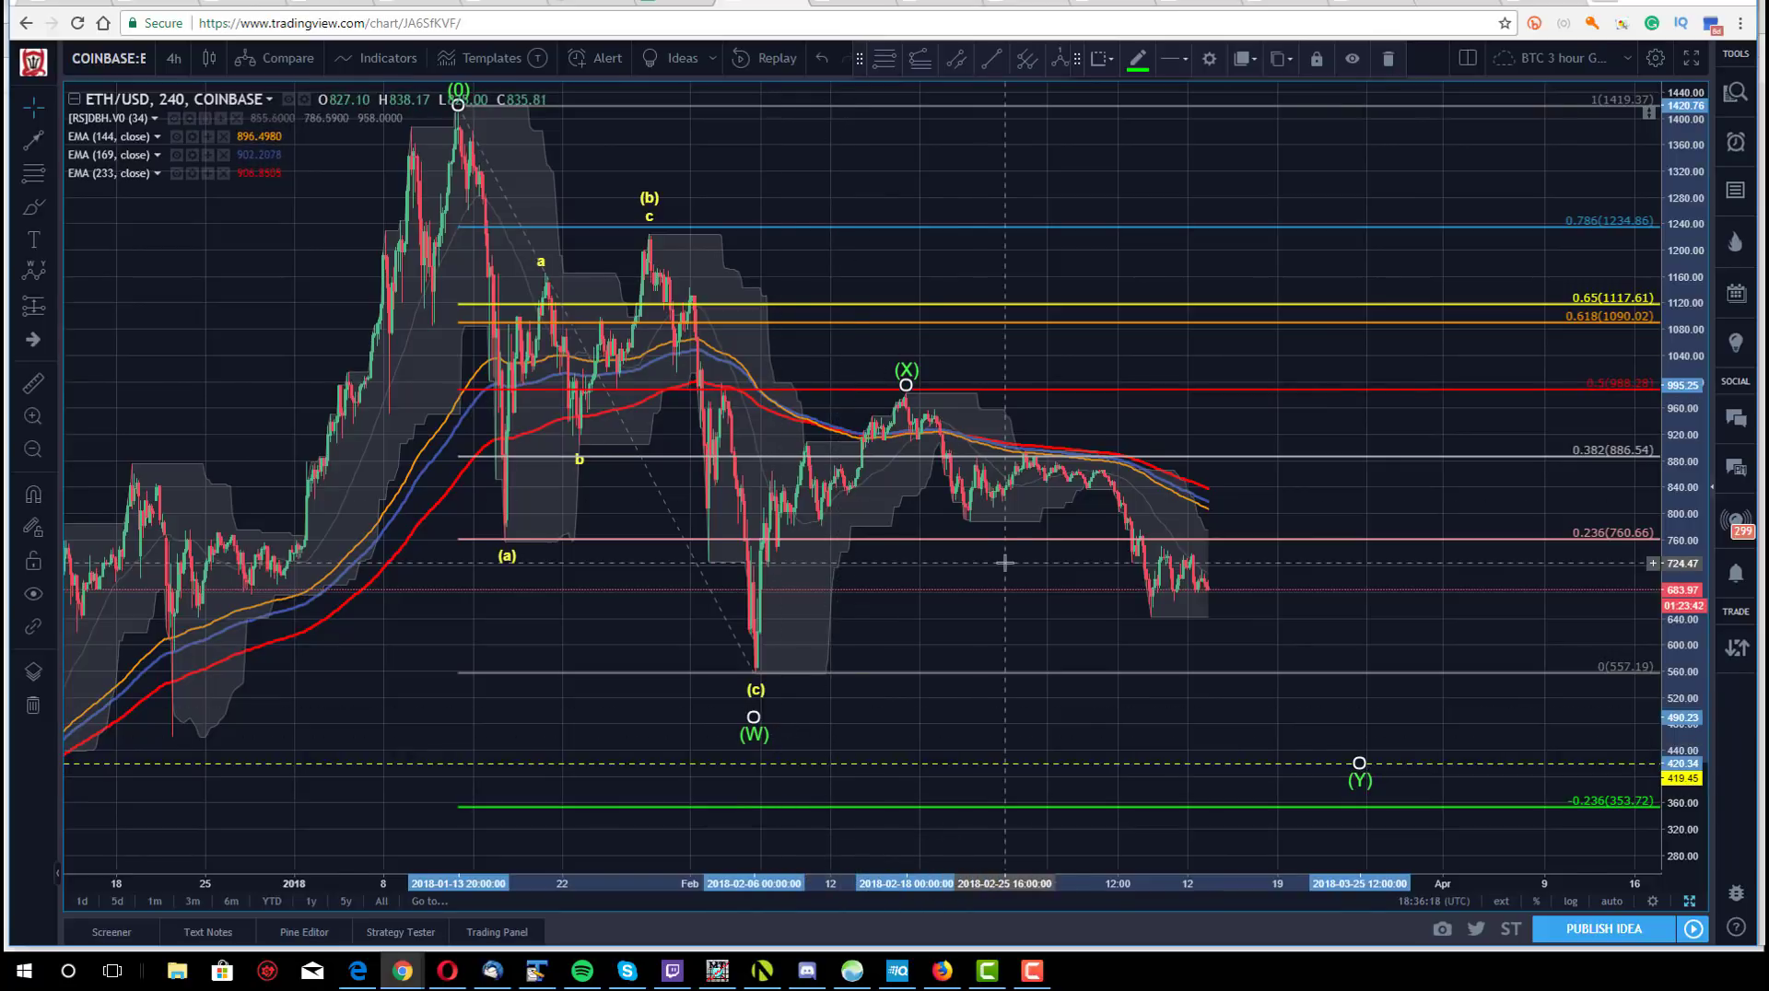
left_click(1071, 189)
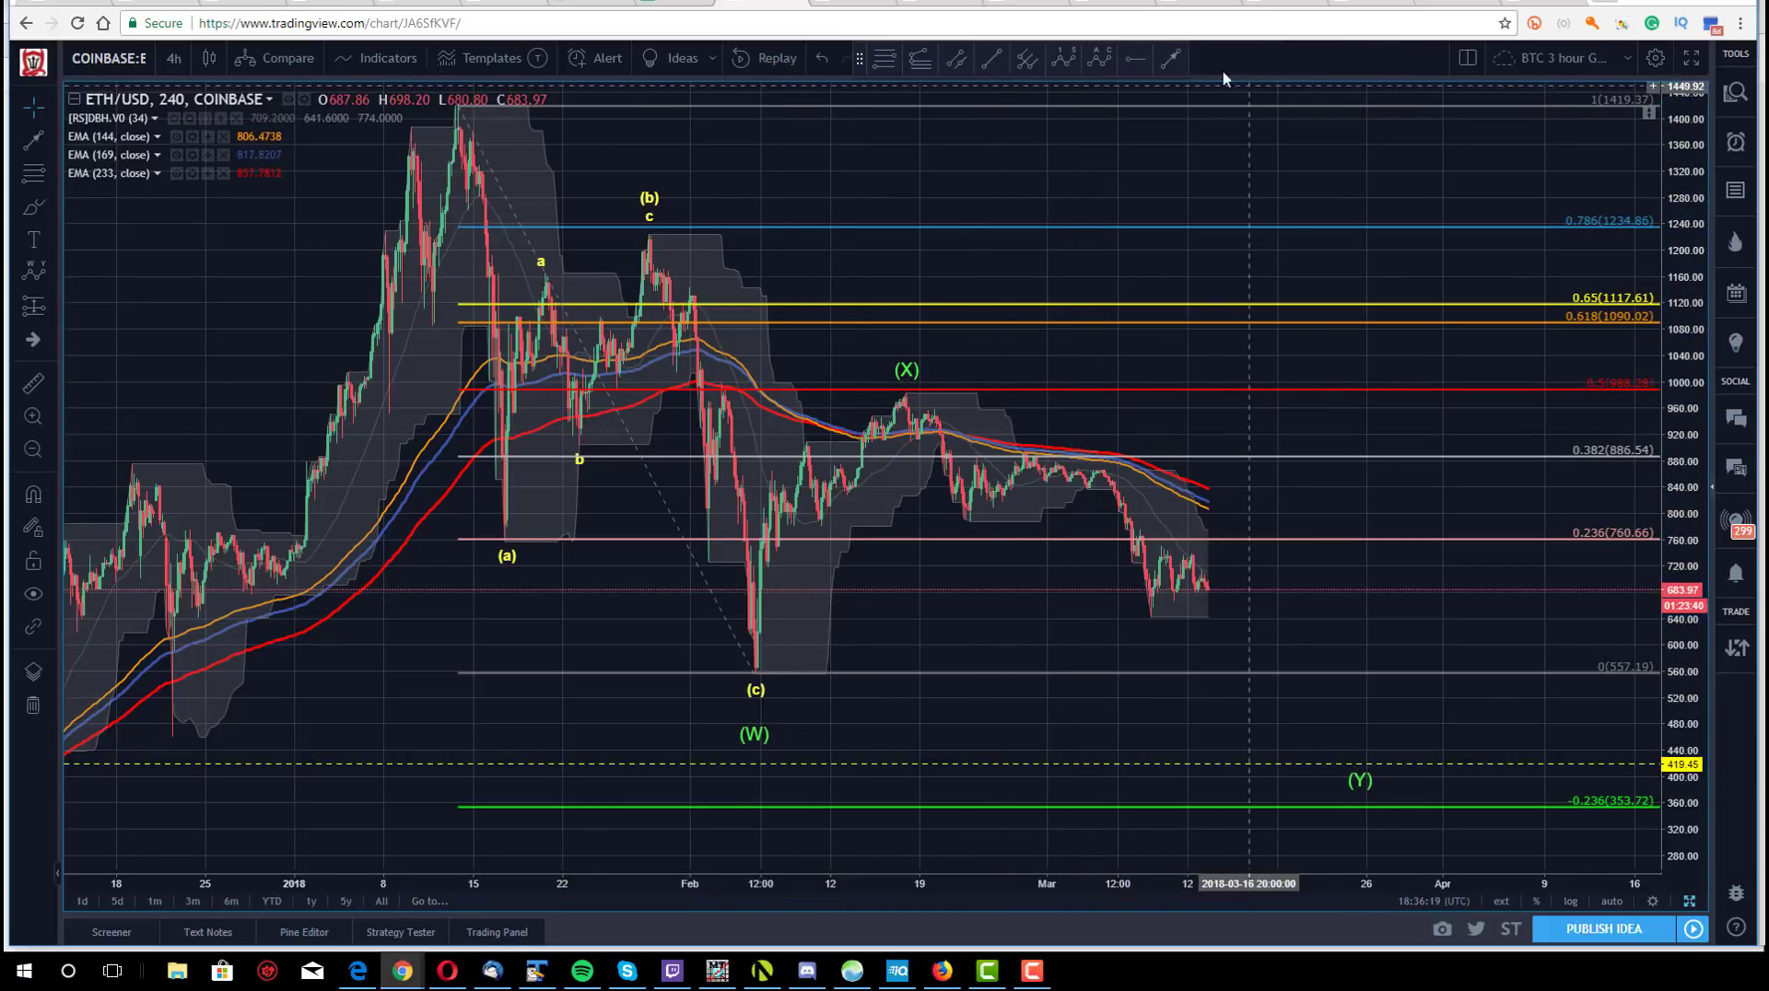
- Draw an Elliott correction wave from the (X) high, with a at about 788.64, b at about 912.81 and c at about 619.84
left_click(1101, 63)
left_click(908, 395)
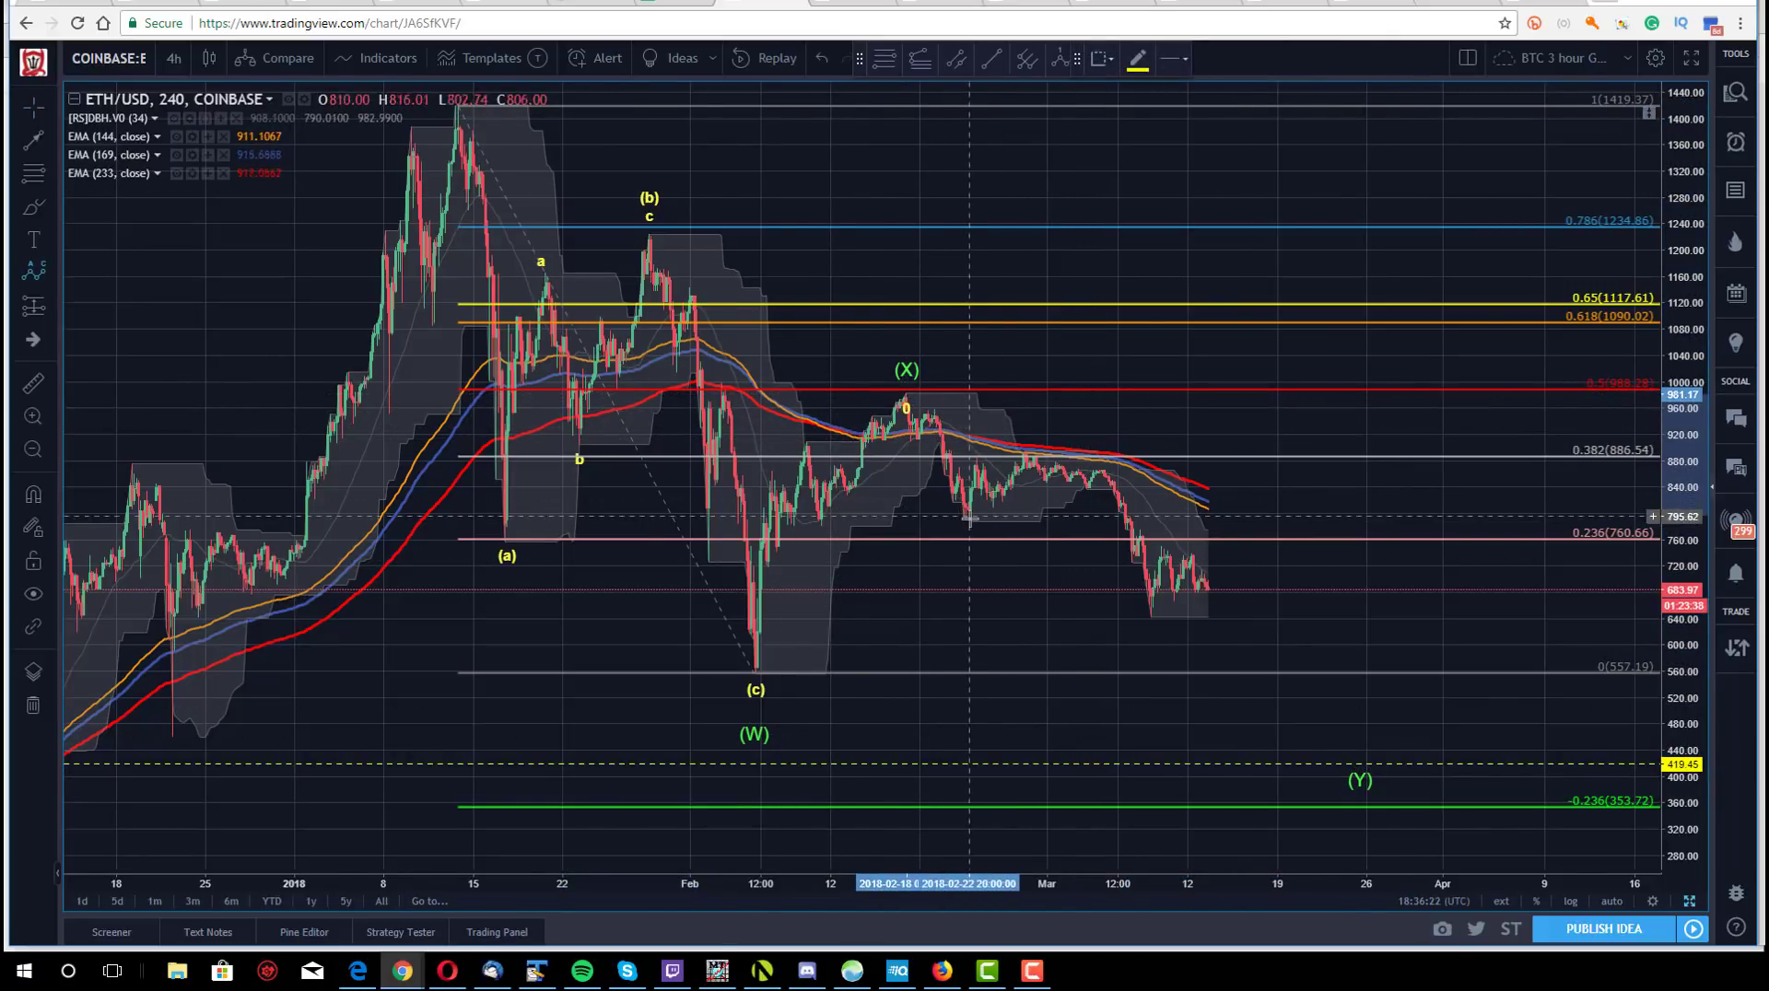
left_click(1023, 439)
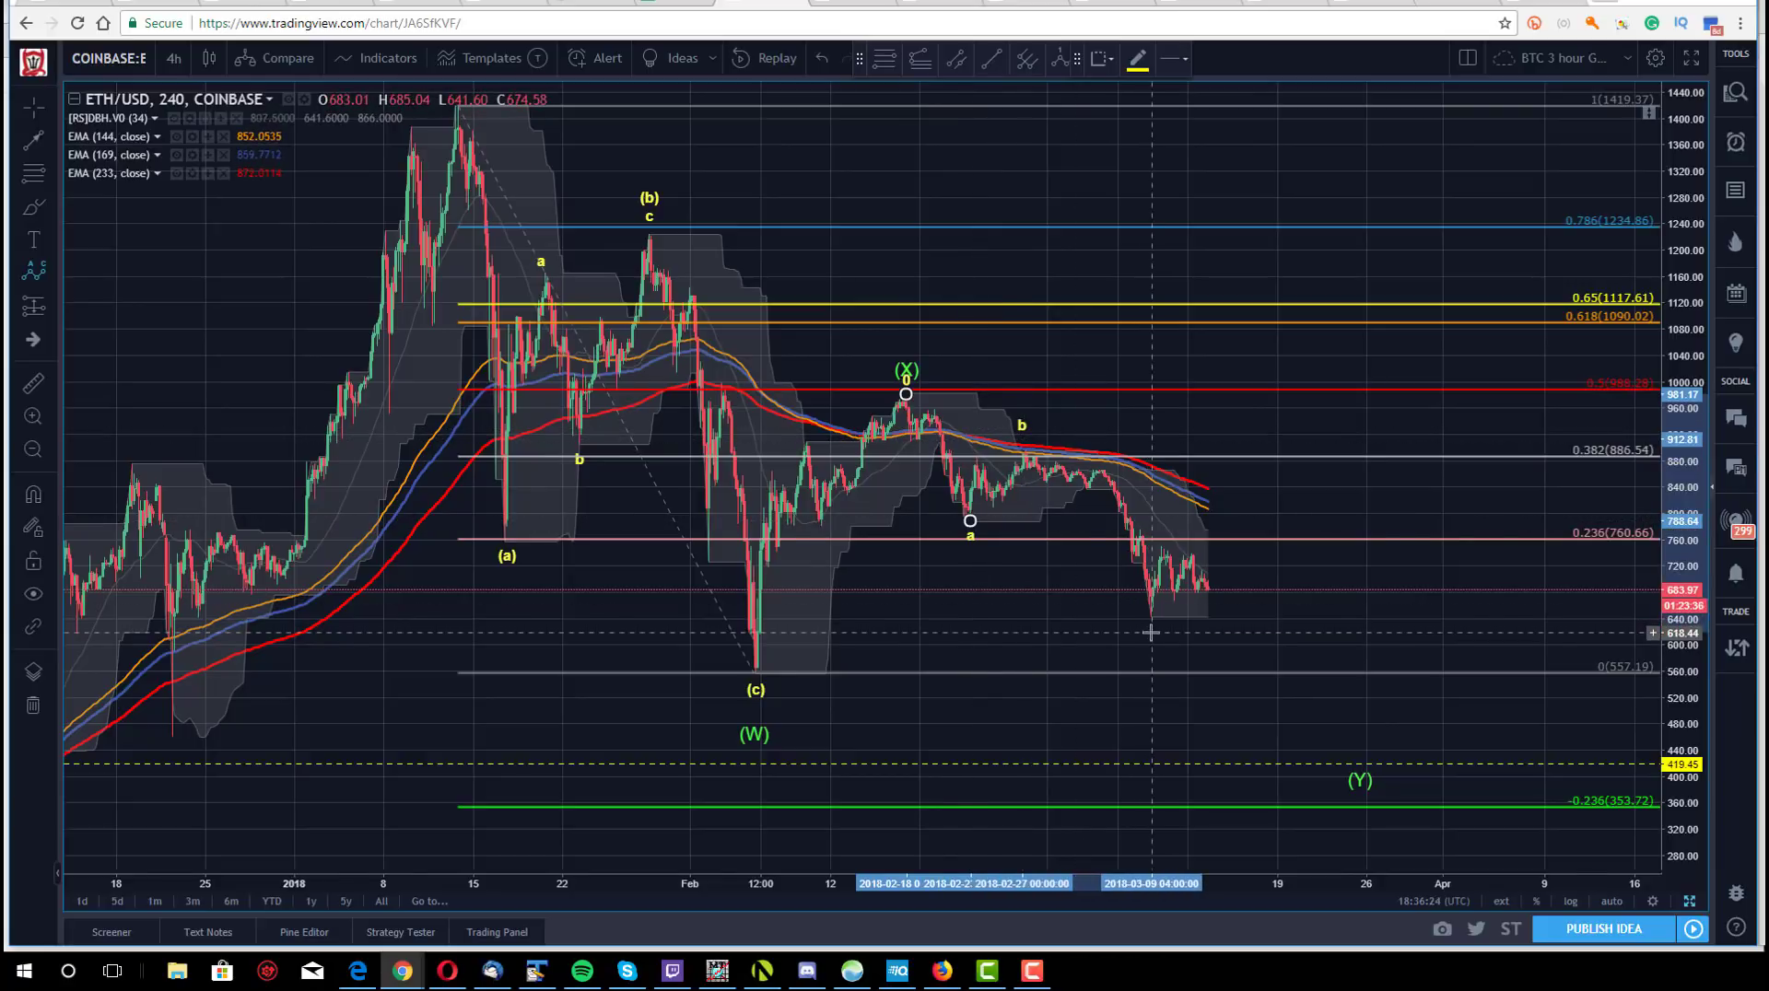
left_click(1149, 632)
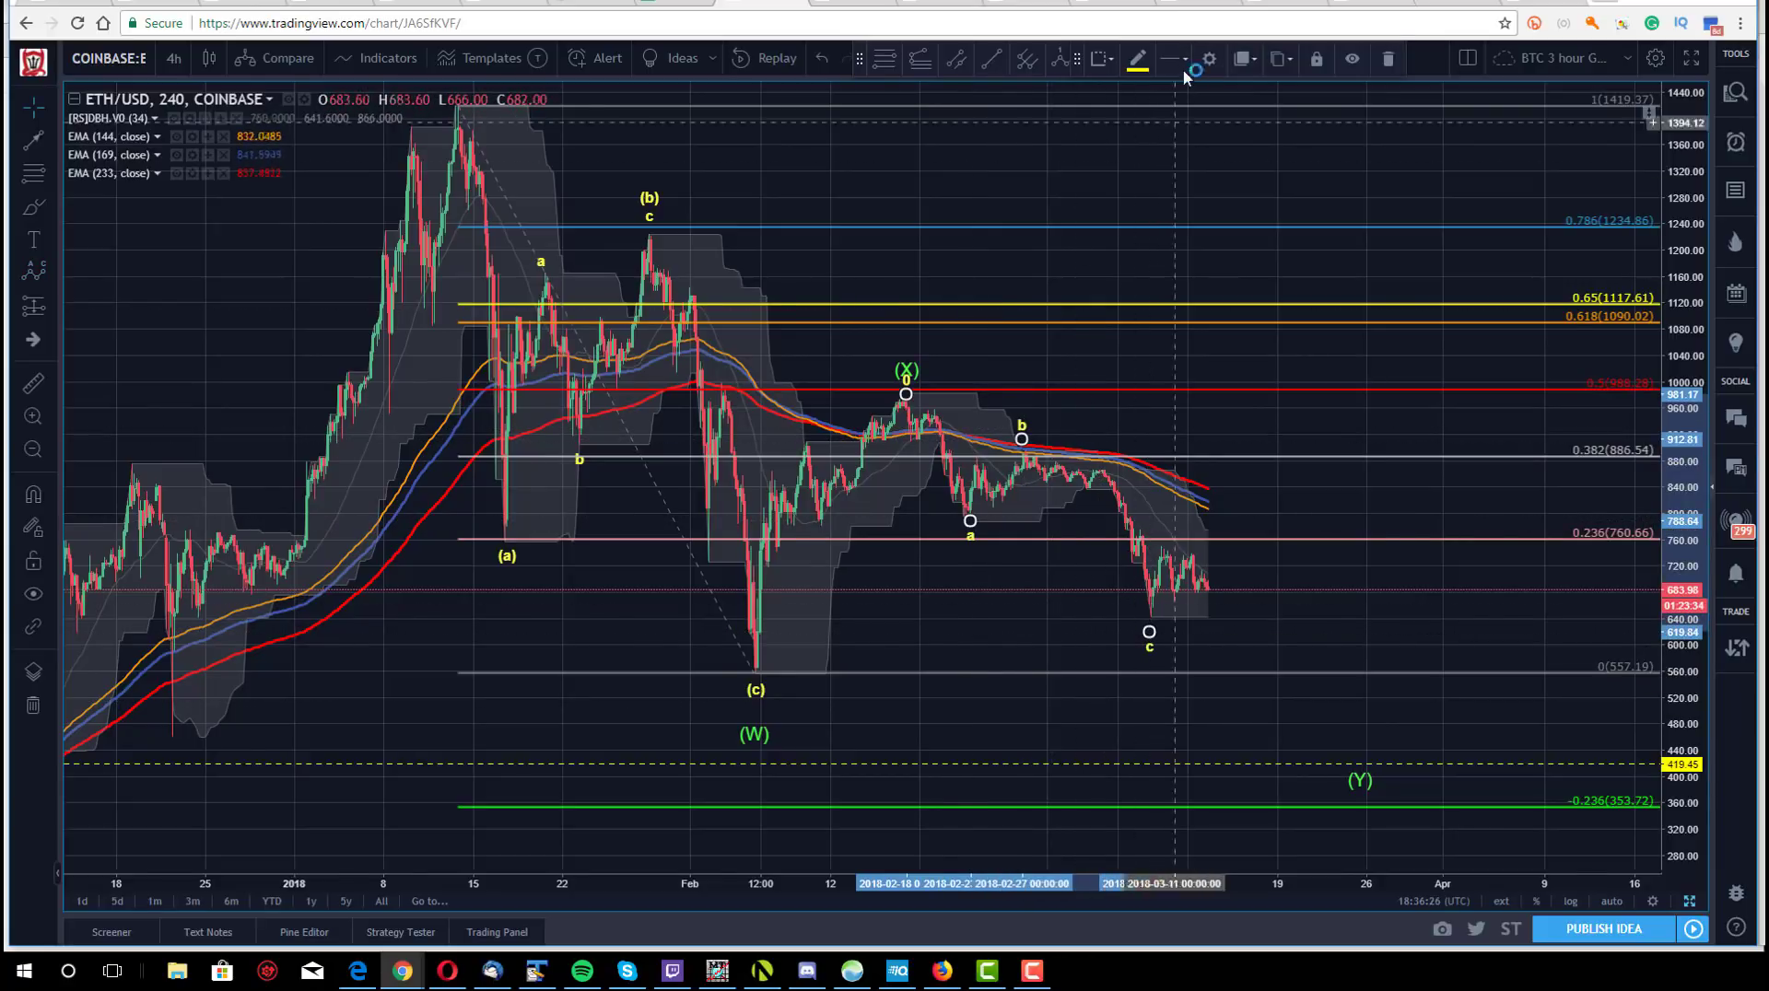
- Set the new correction wave's degree to Minuette
left_click(1208, 58)
left_click(875, 444)
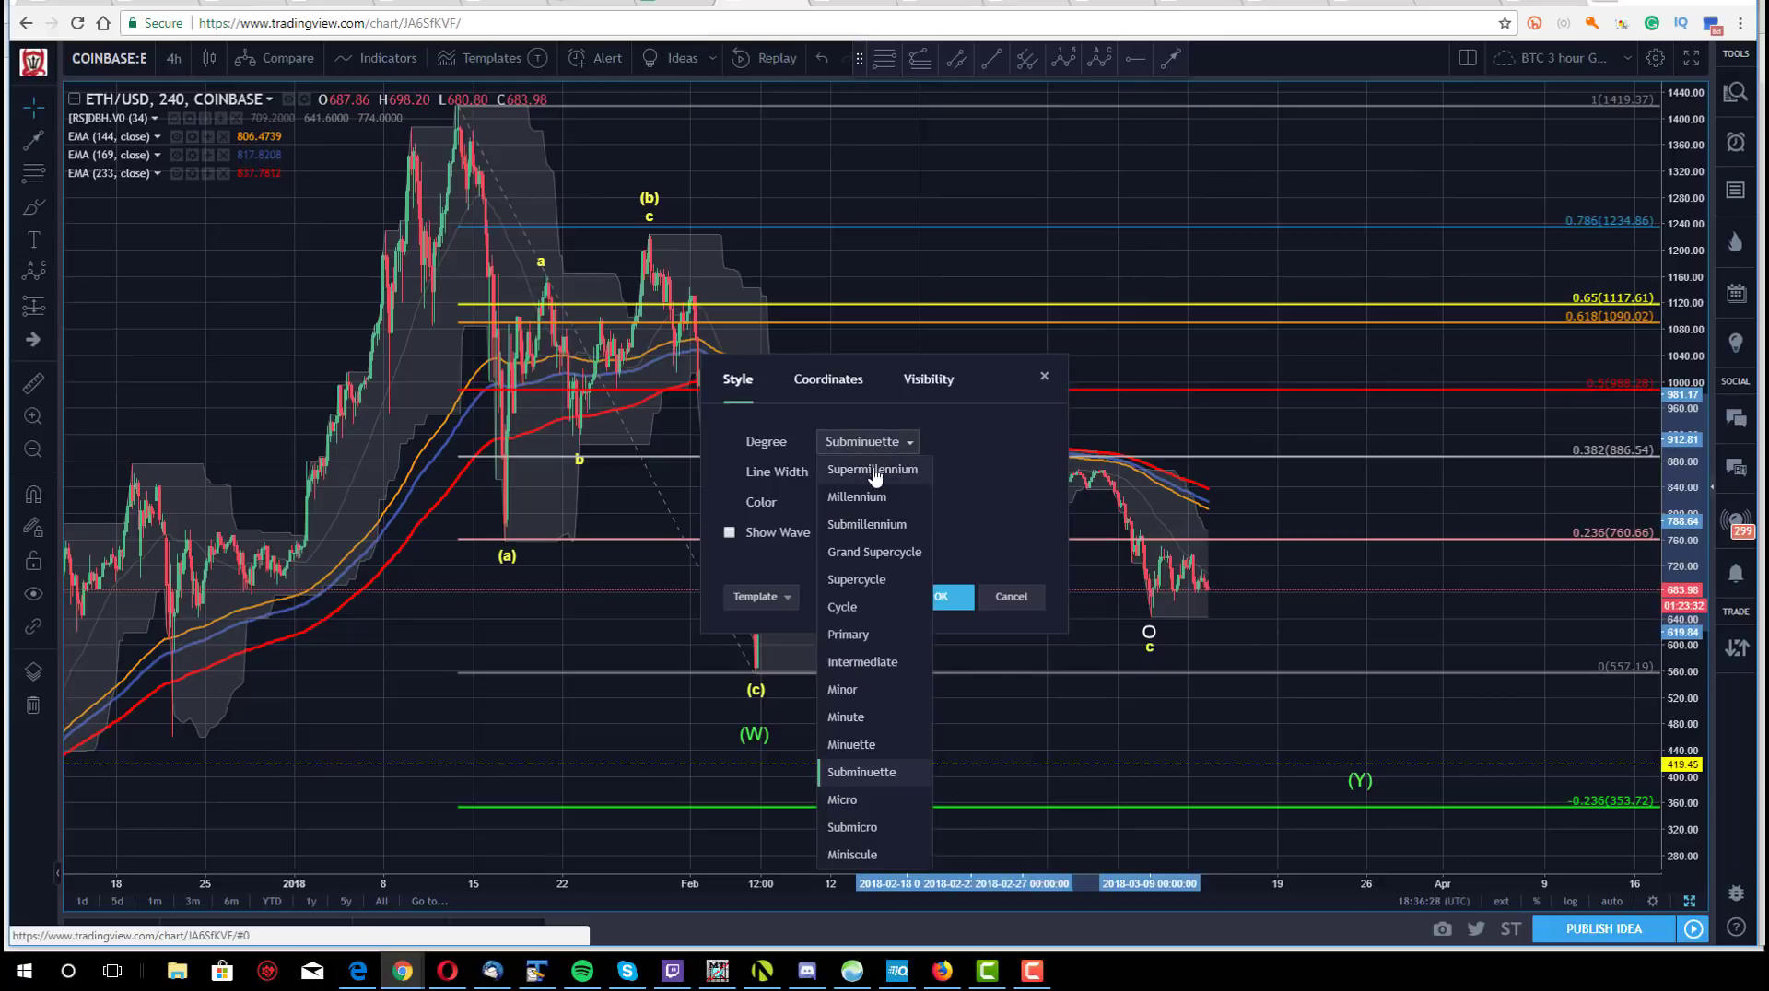
left_click(866, 759)
left_click(941, 597)
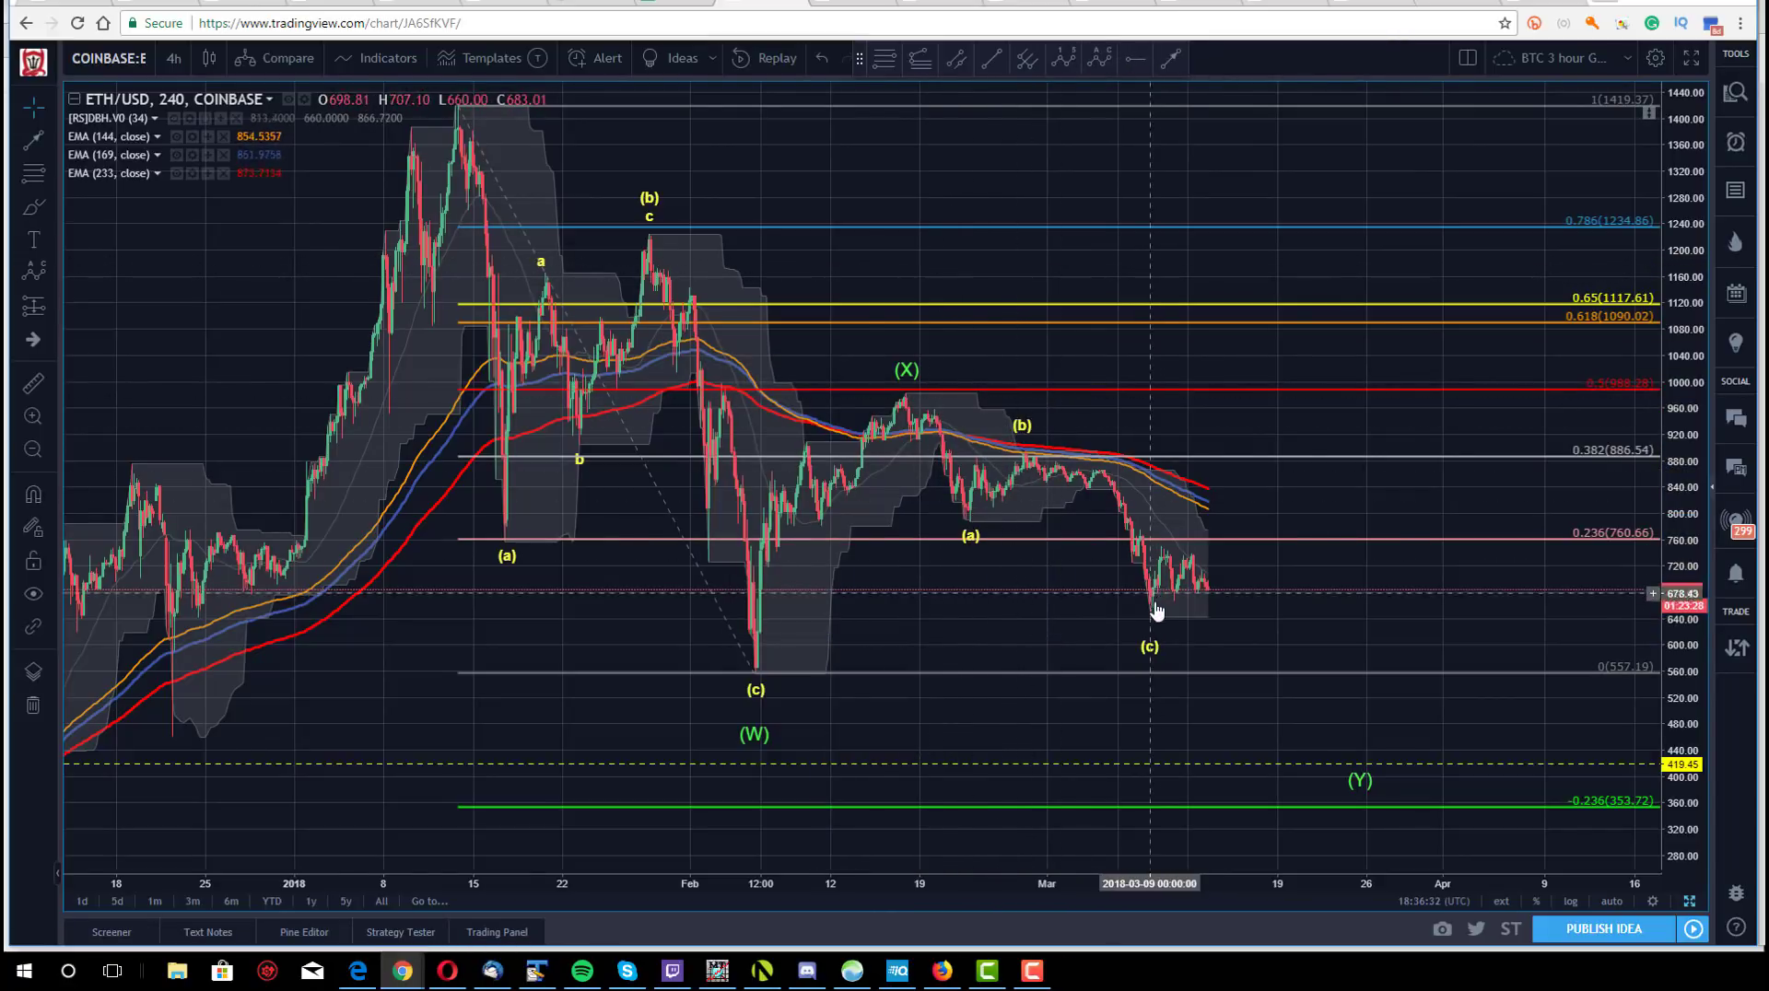
- Move (c) to about 608.67 on March 14, and bring (a) to about 784.46 and (b) closer to the candles
left_click_drag(1149, 633, 1219, 639)
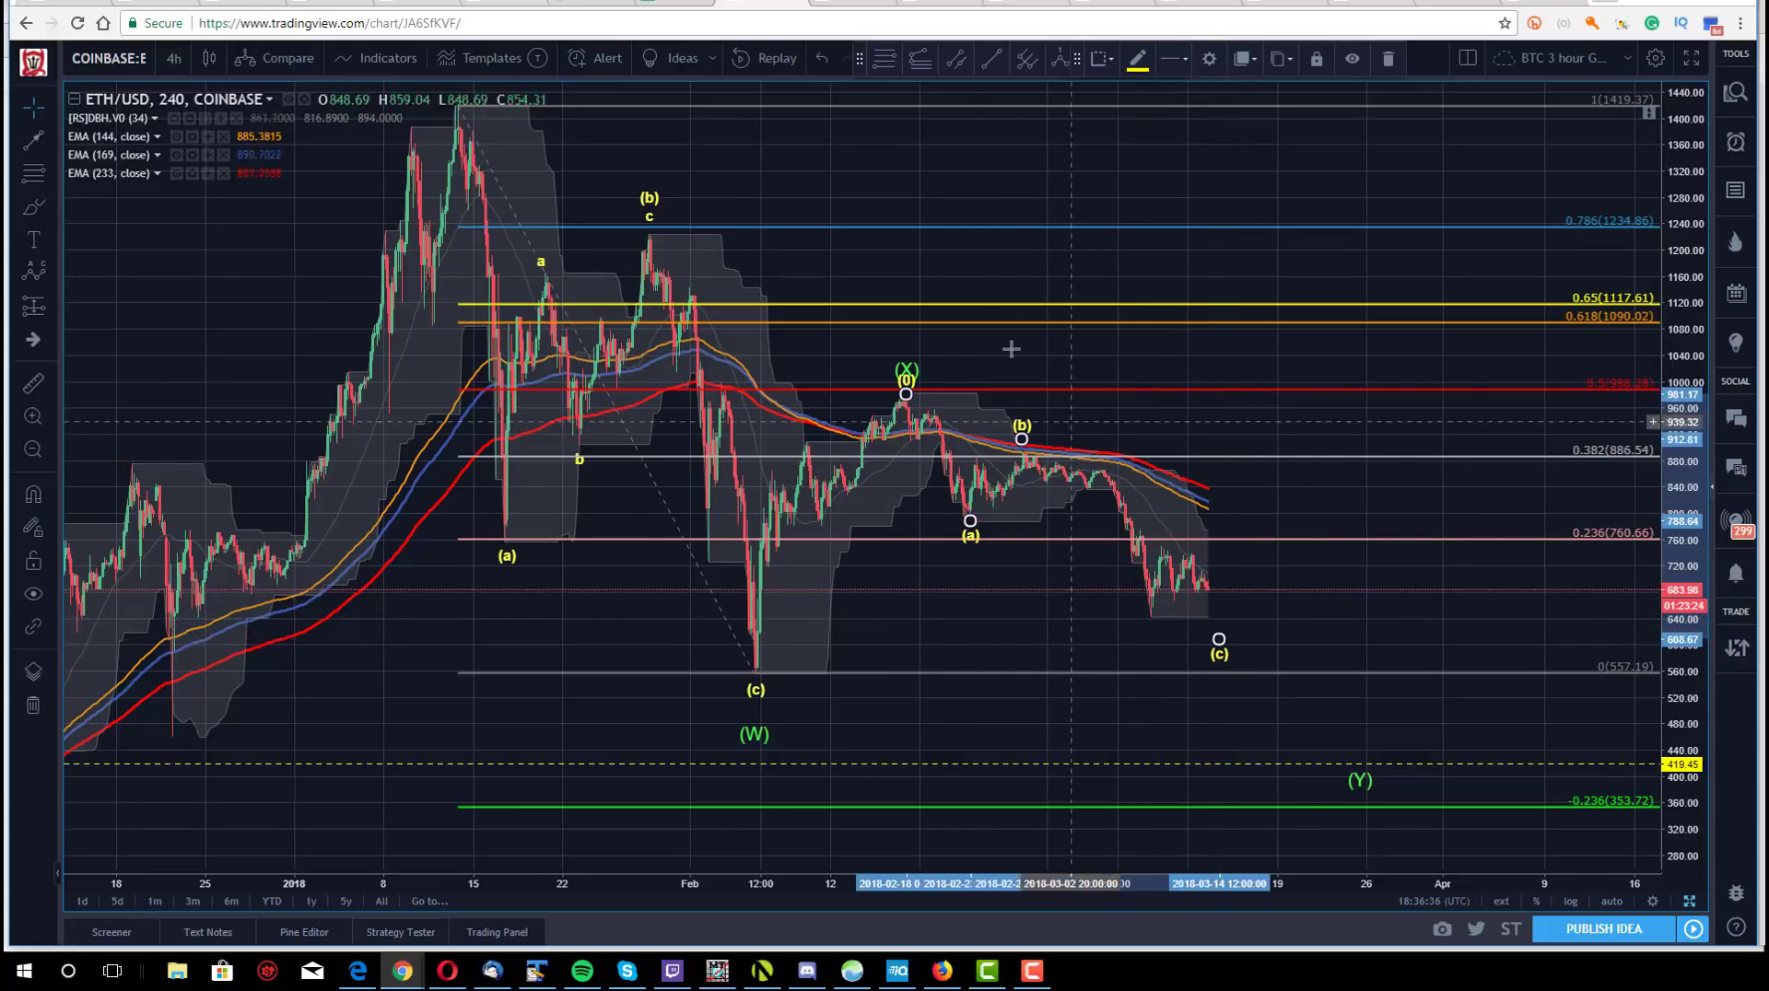
left_click(958, 268)
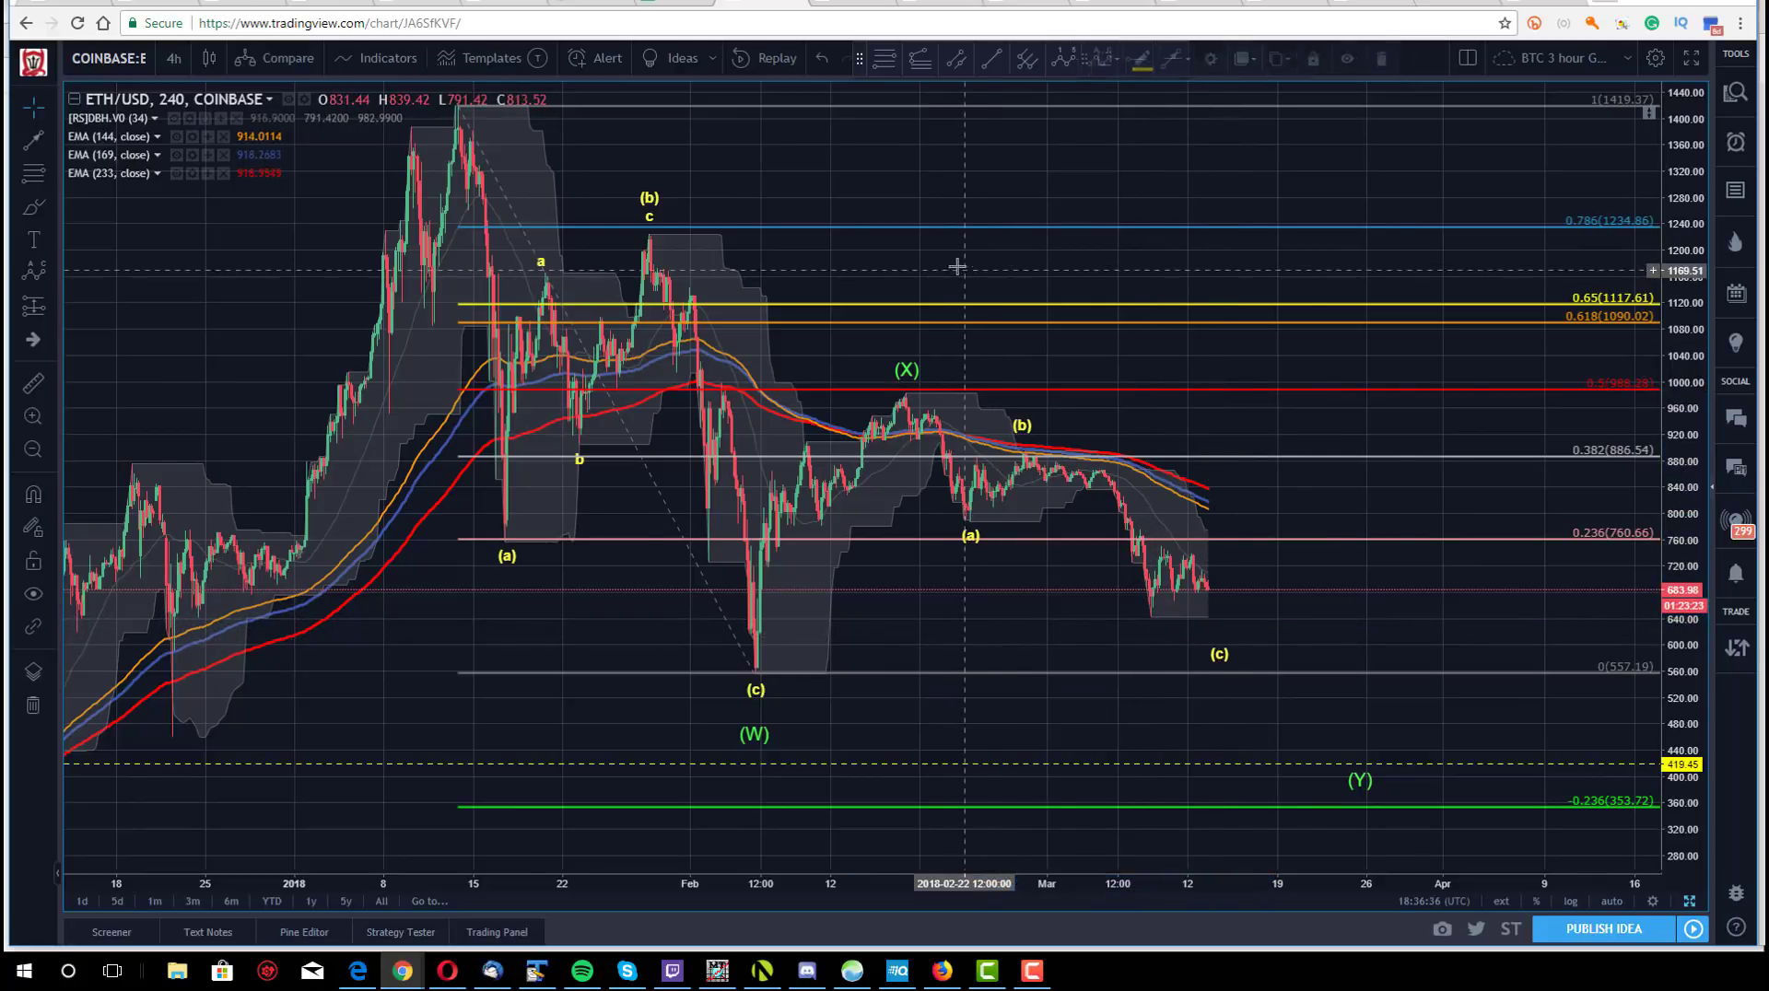
left_click(969, 523)
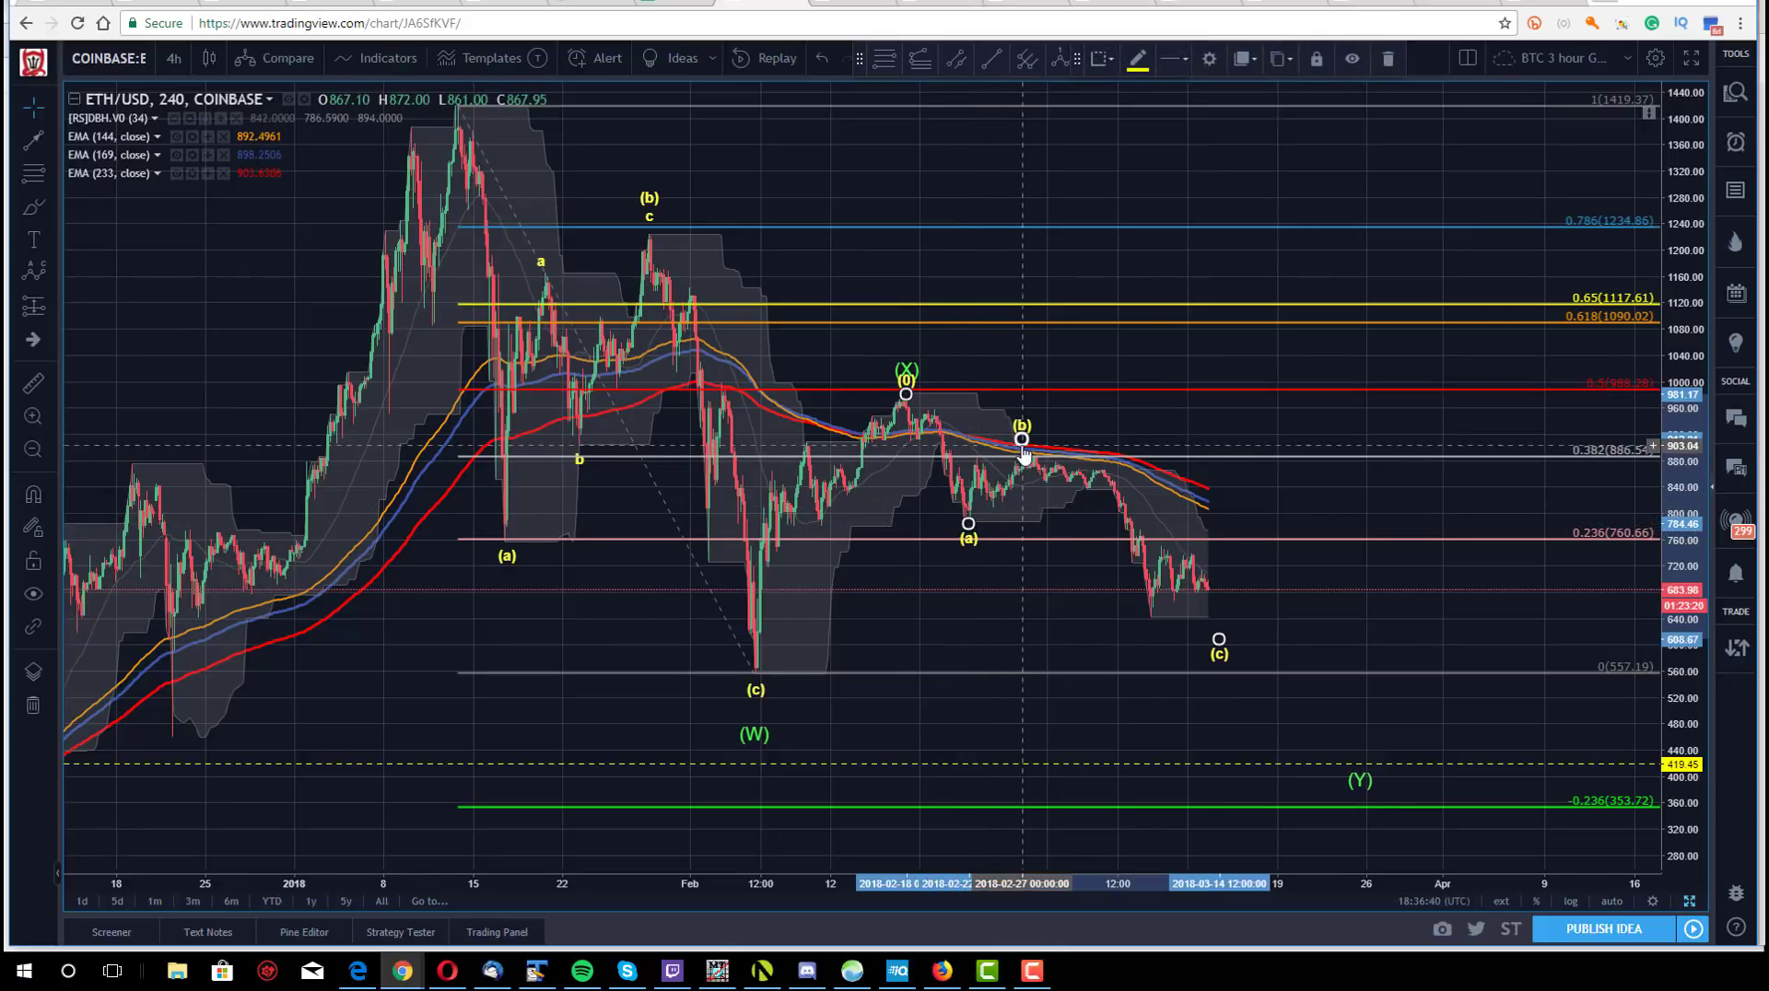
left_click(1023, 367)
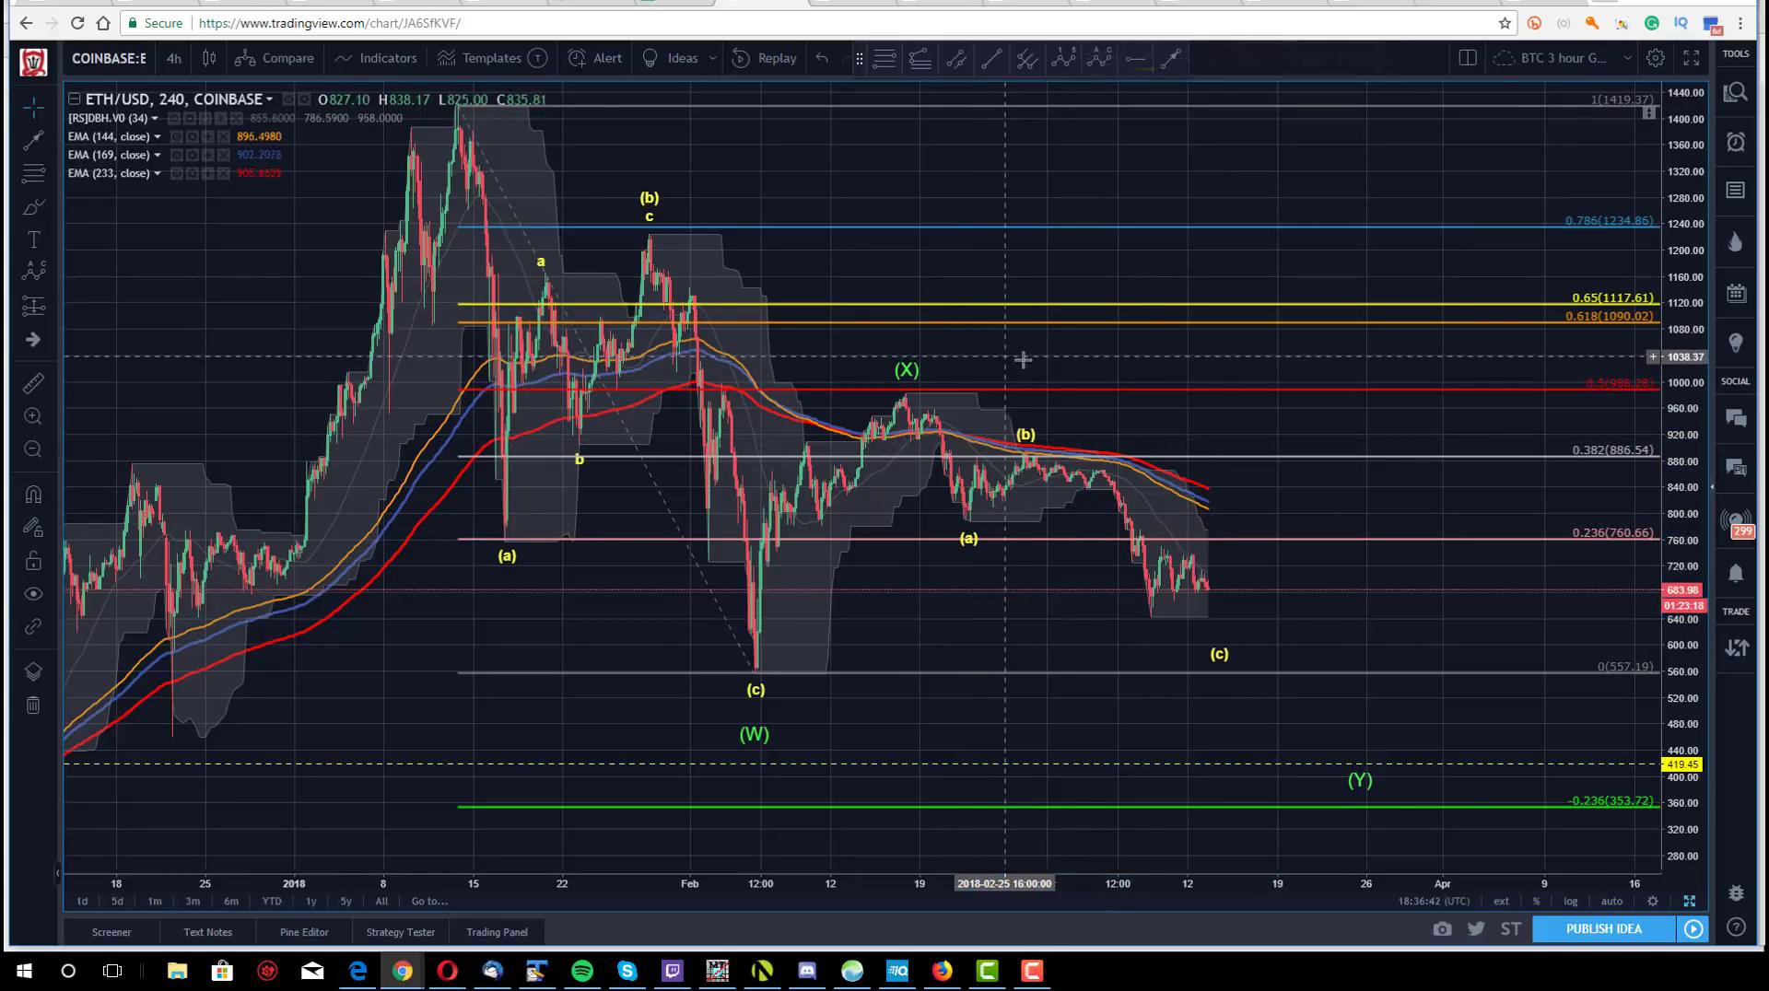
- Switch the chart to the 1-hour timeframe and auto-scale the price axis, showing the wave from (X) to (c)
left_click(176, 63)
left_click(187, 291)
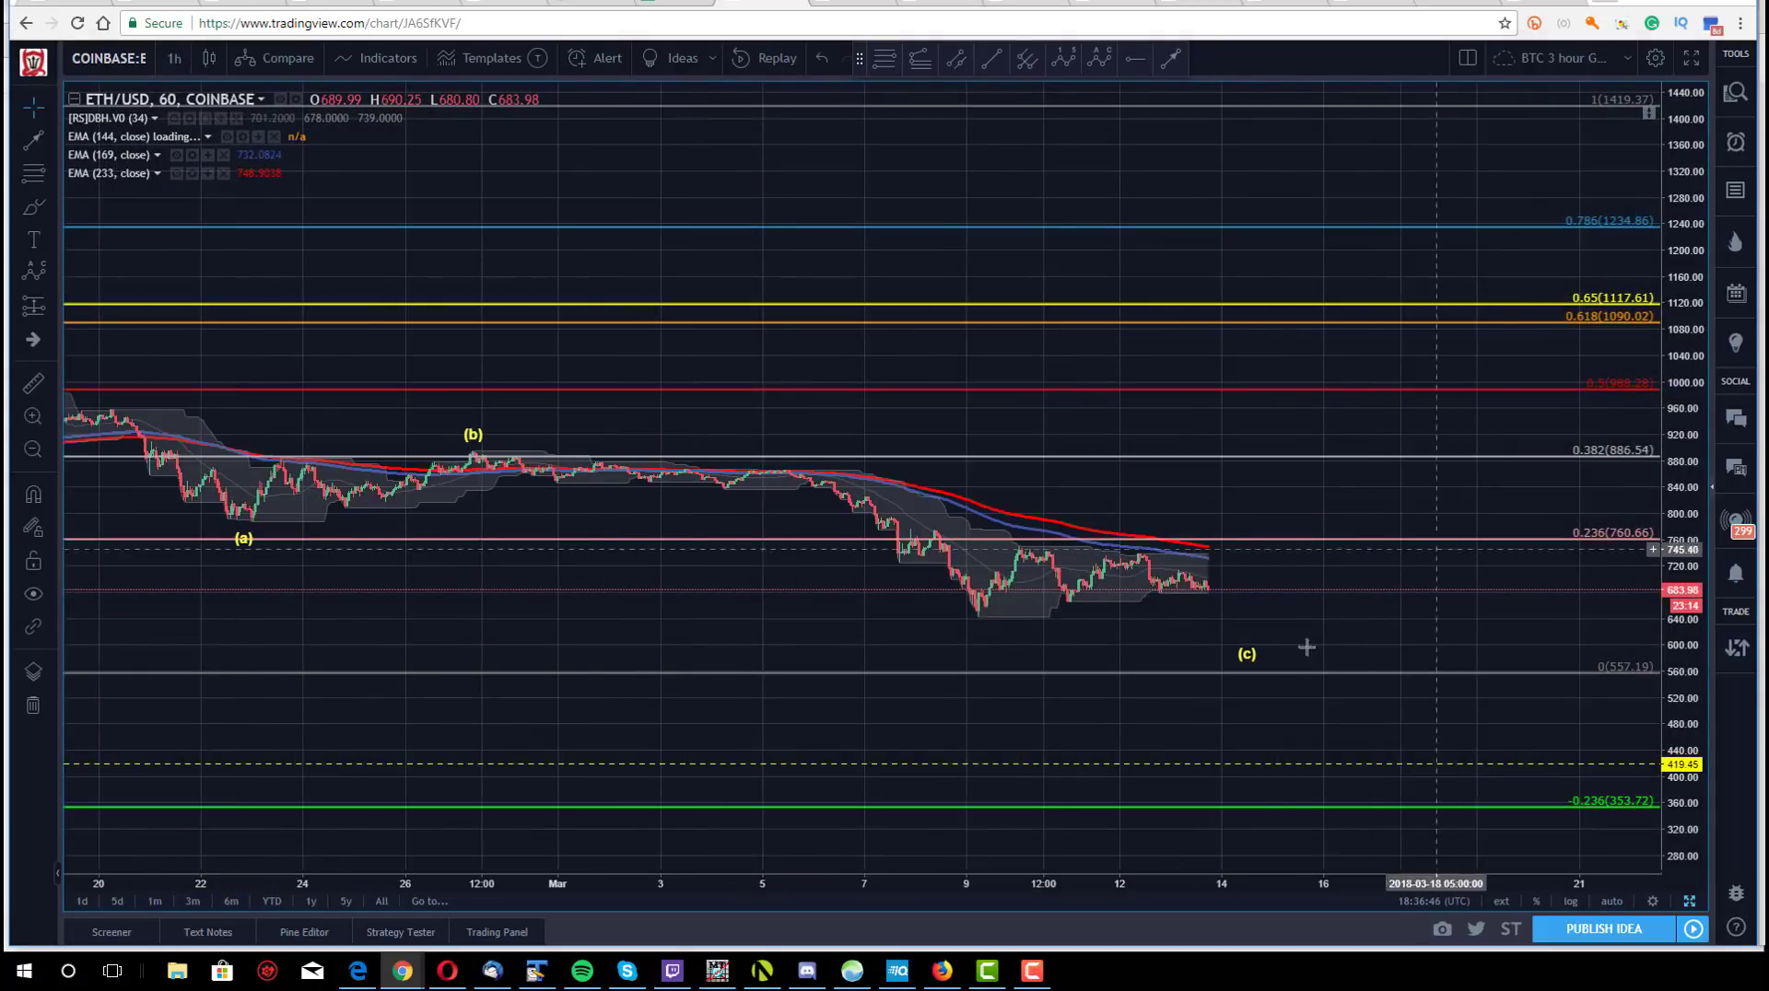
left_click(1611, 901)
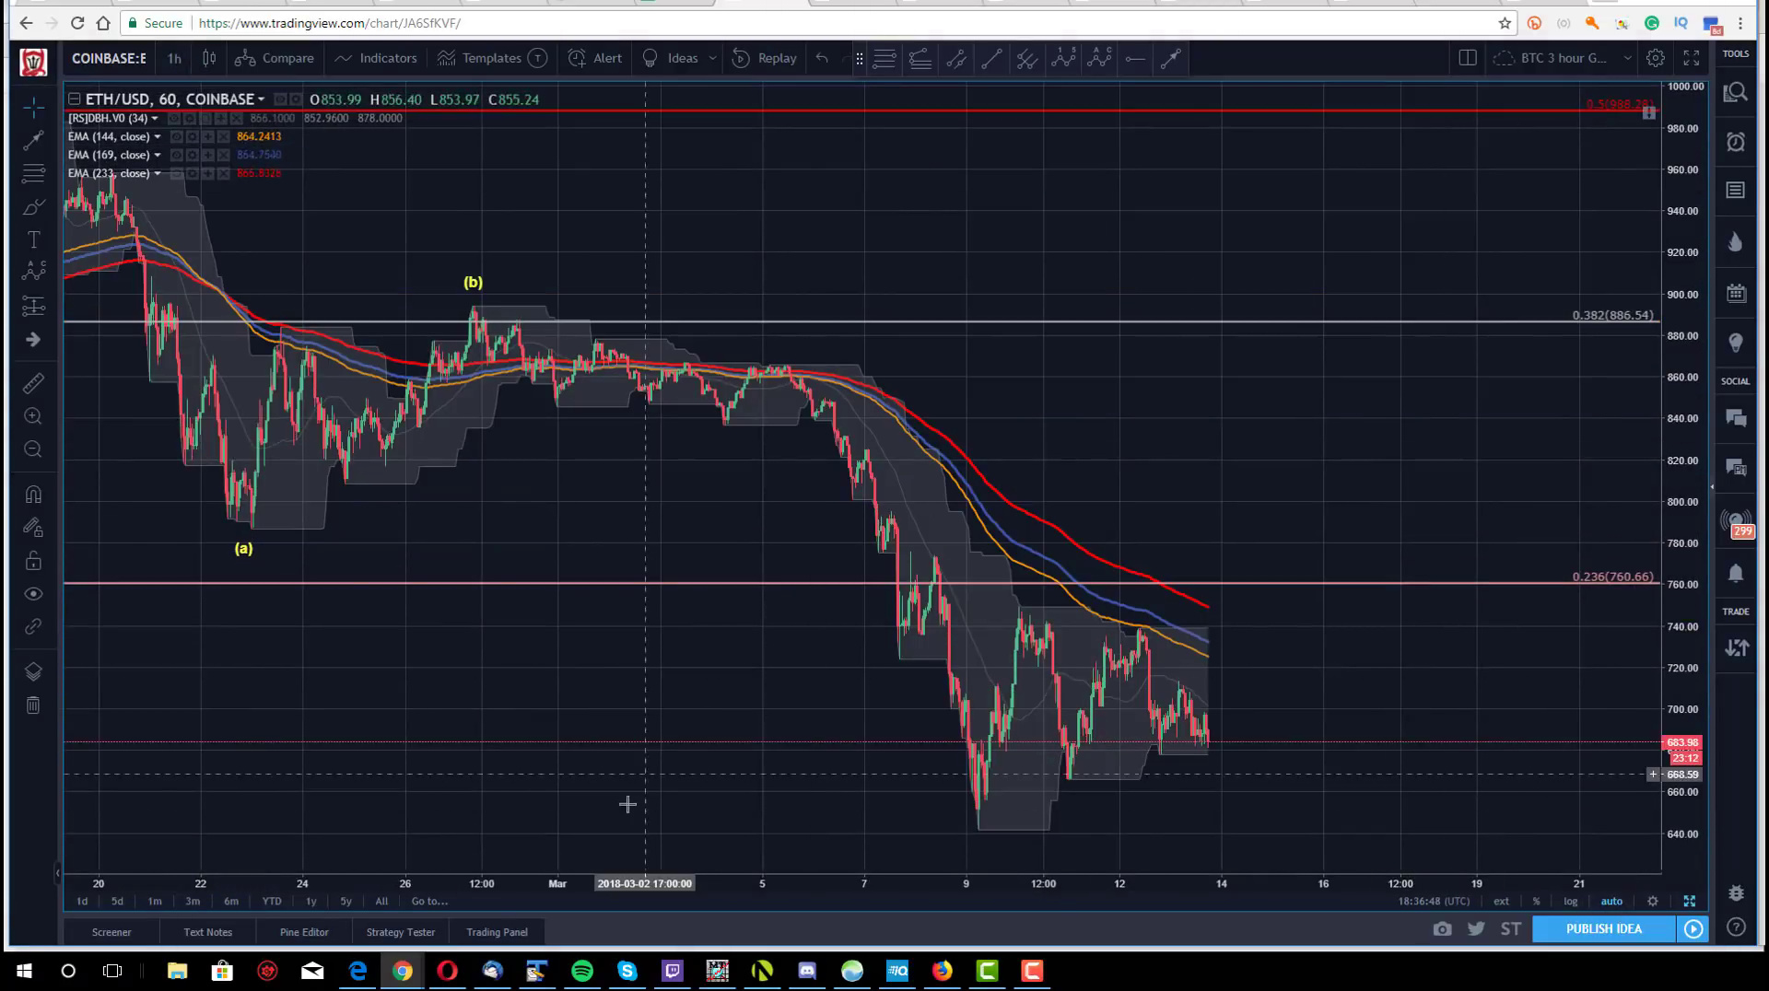
left_click_drag(678, 882, 1037, 816)
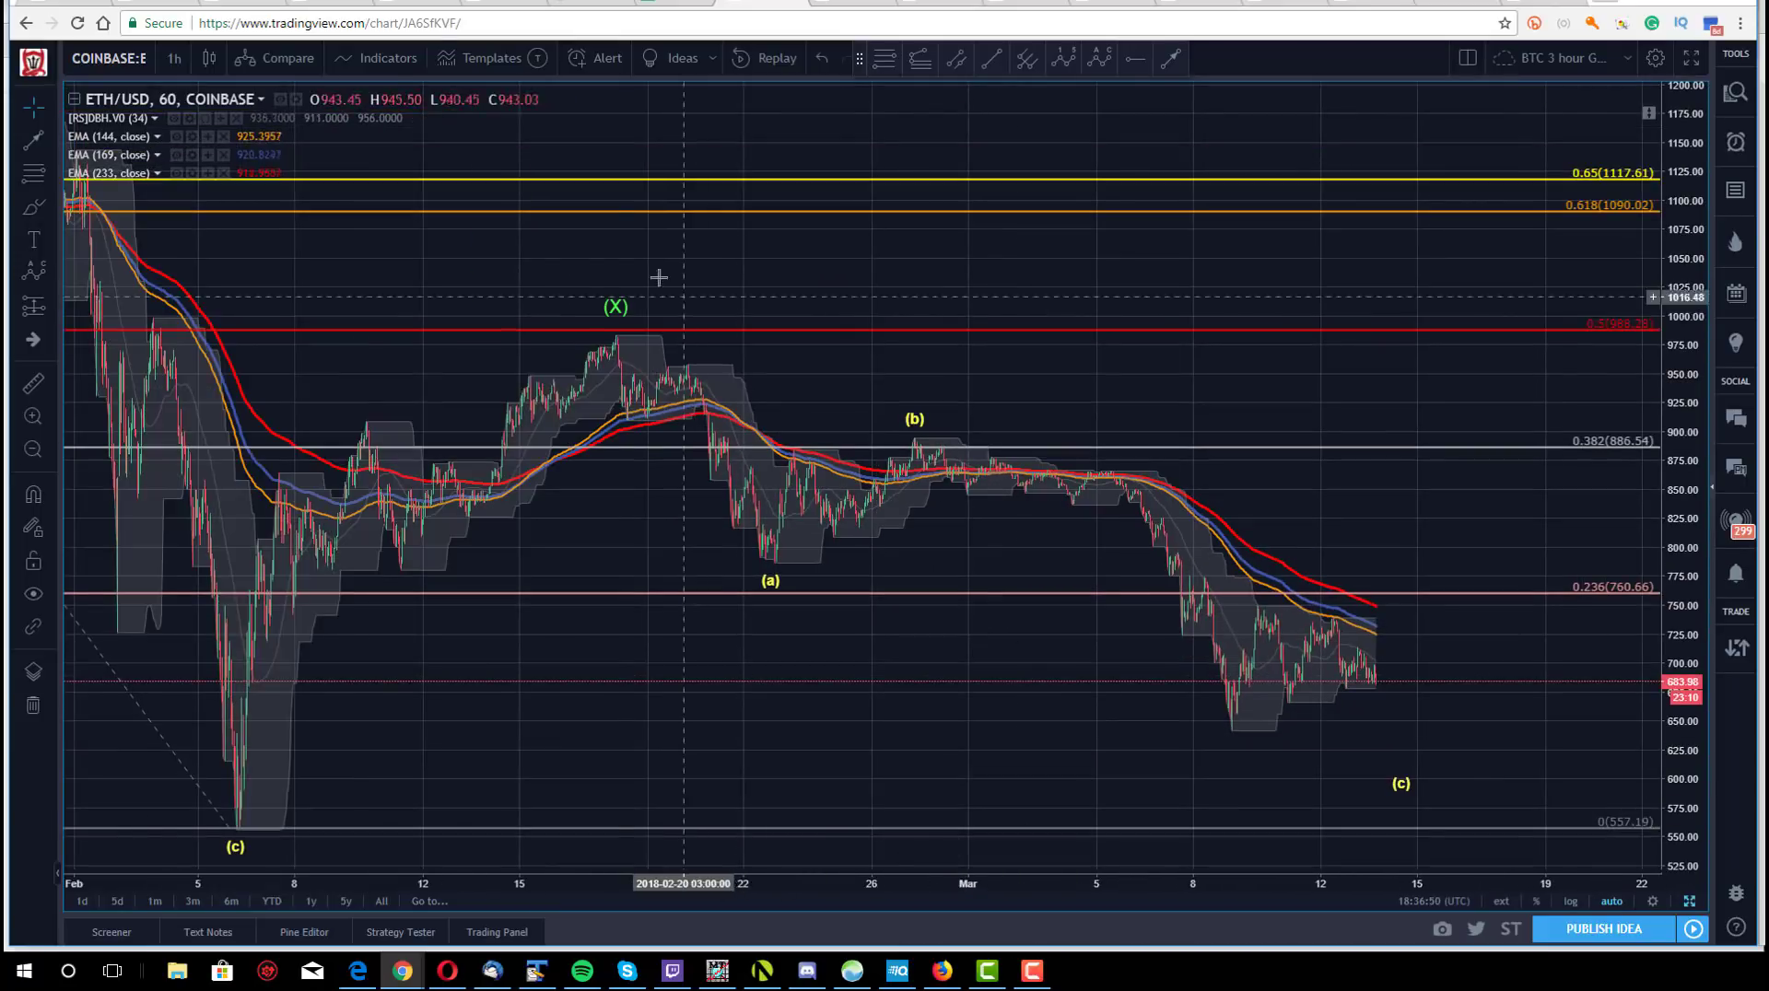
left_click_drag(750, 265, 644, 174)
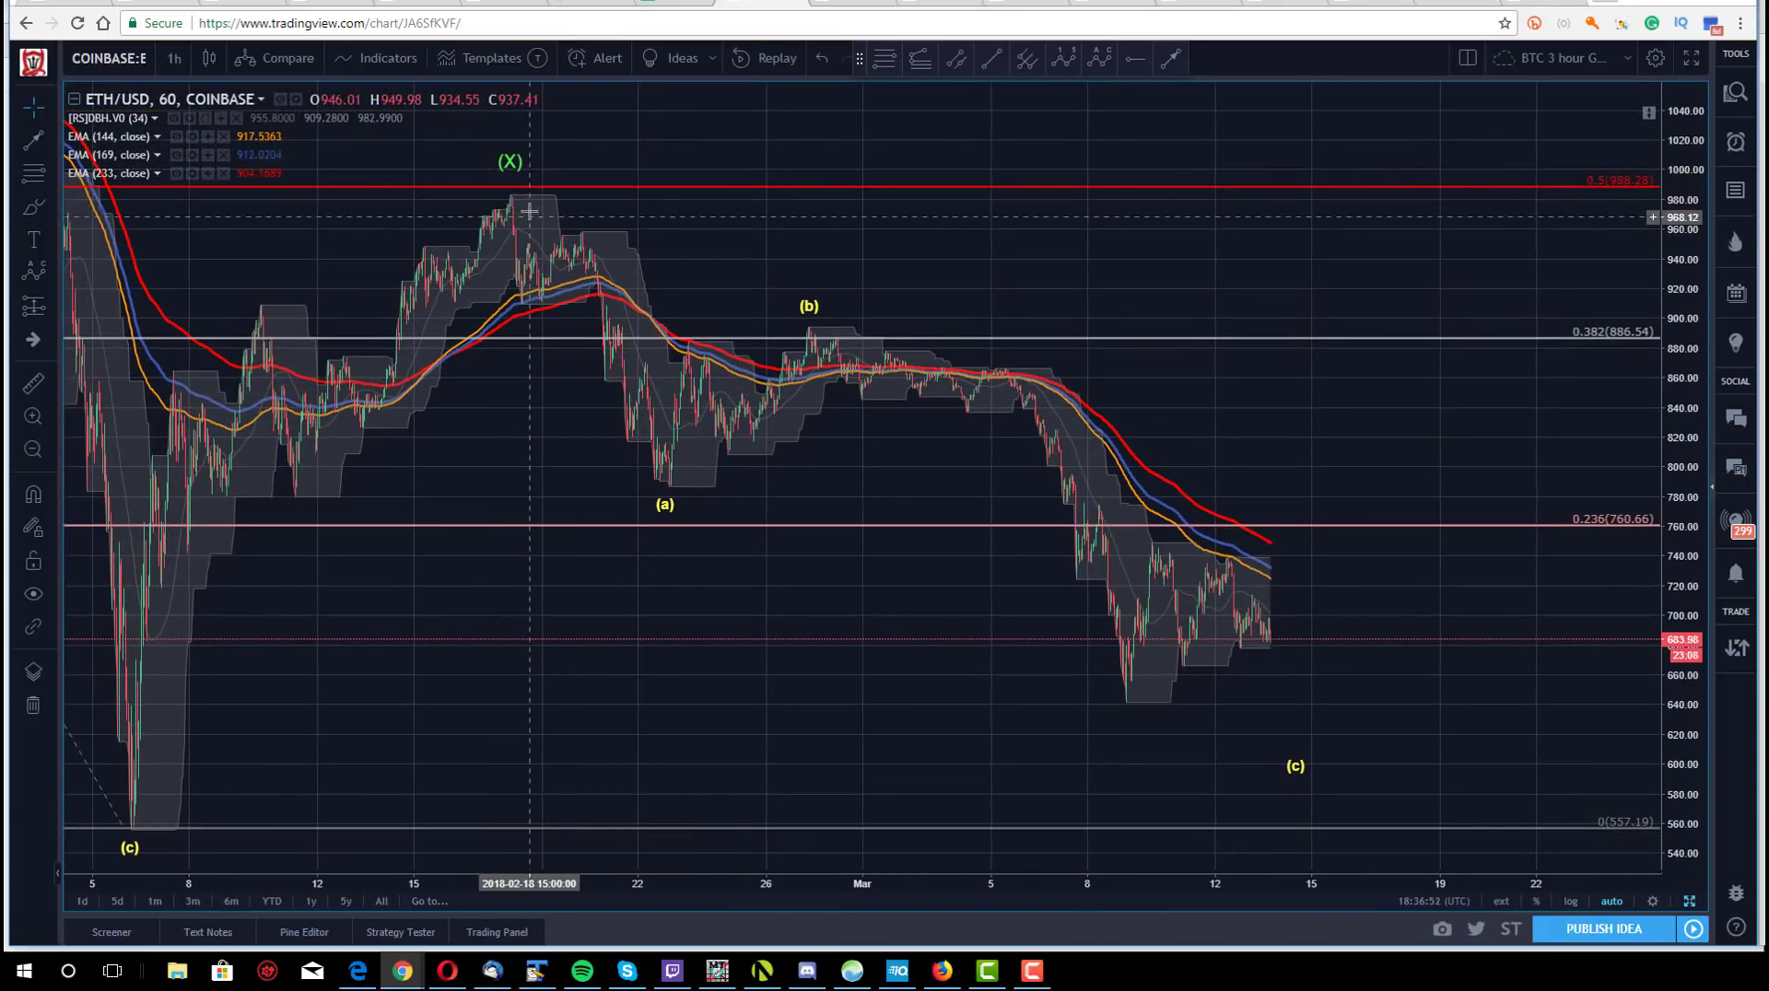
- Fine-tune the correction wave's points, placing (a) at about 780.43, (b) at about 901.44 and (c) at about 602.07 on March 15
left_click_drag(663, 504, 671, 495)
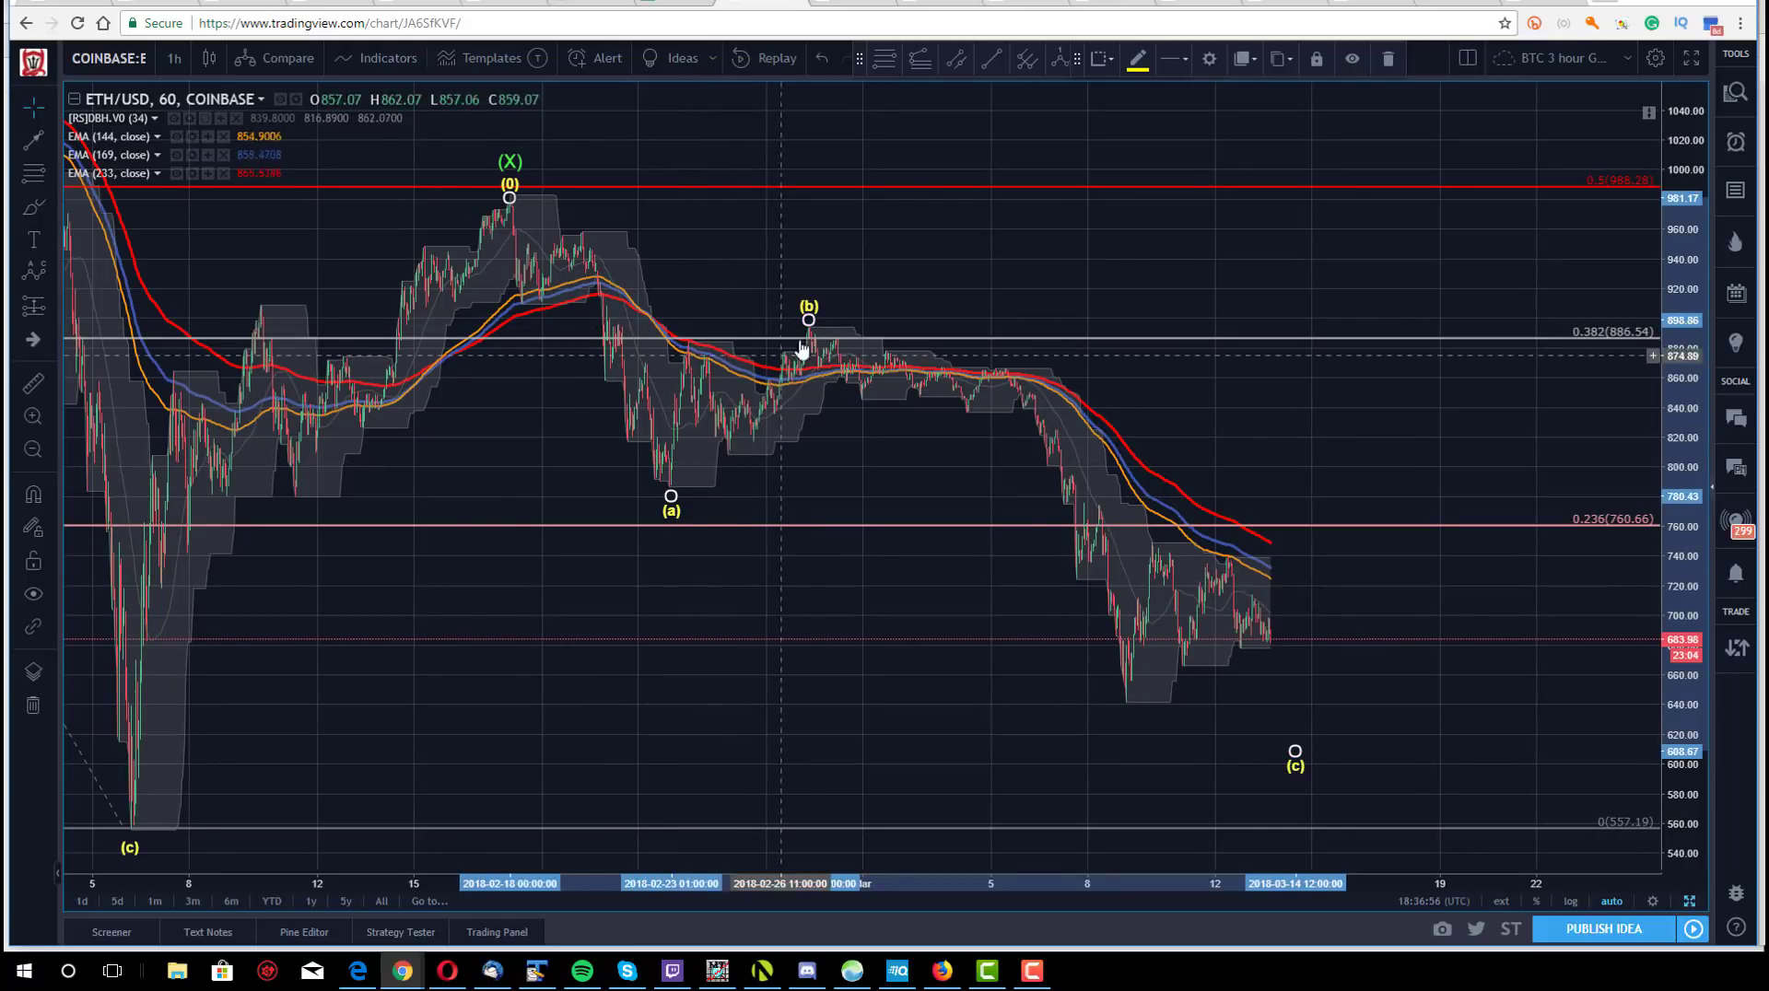
left_click(829, 313)
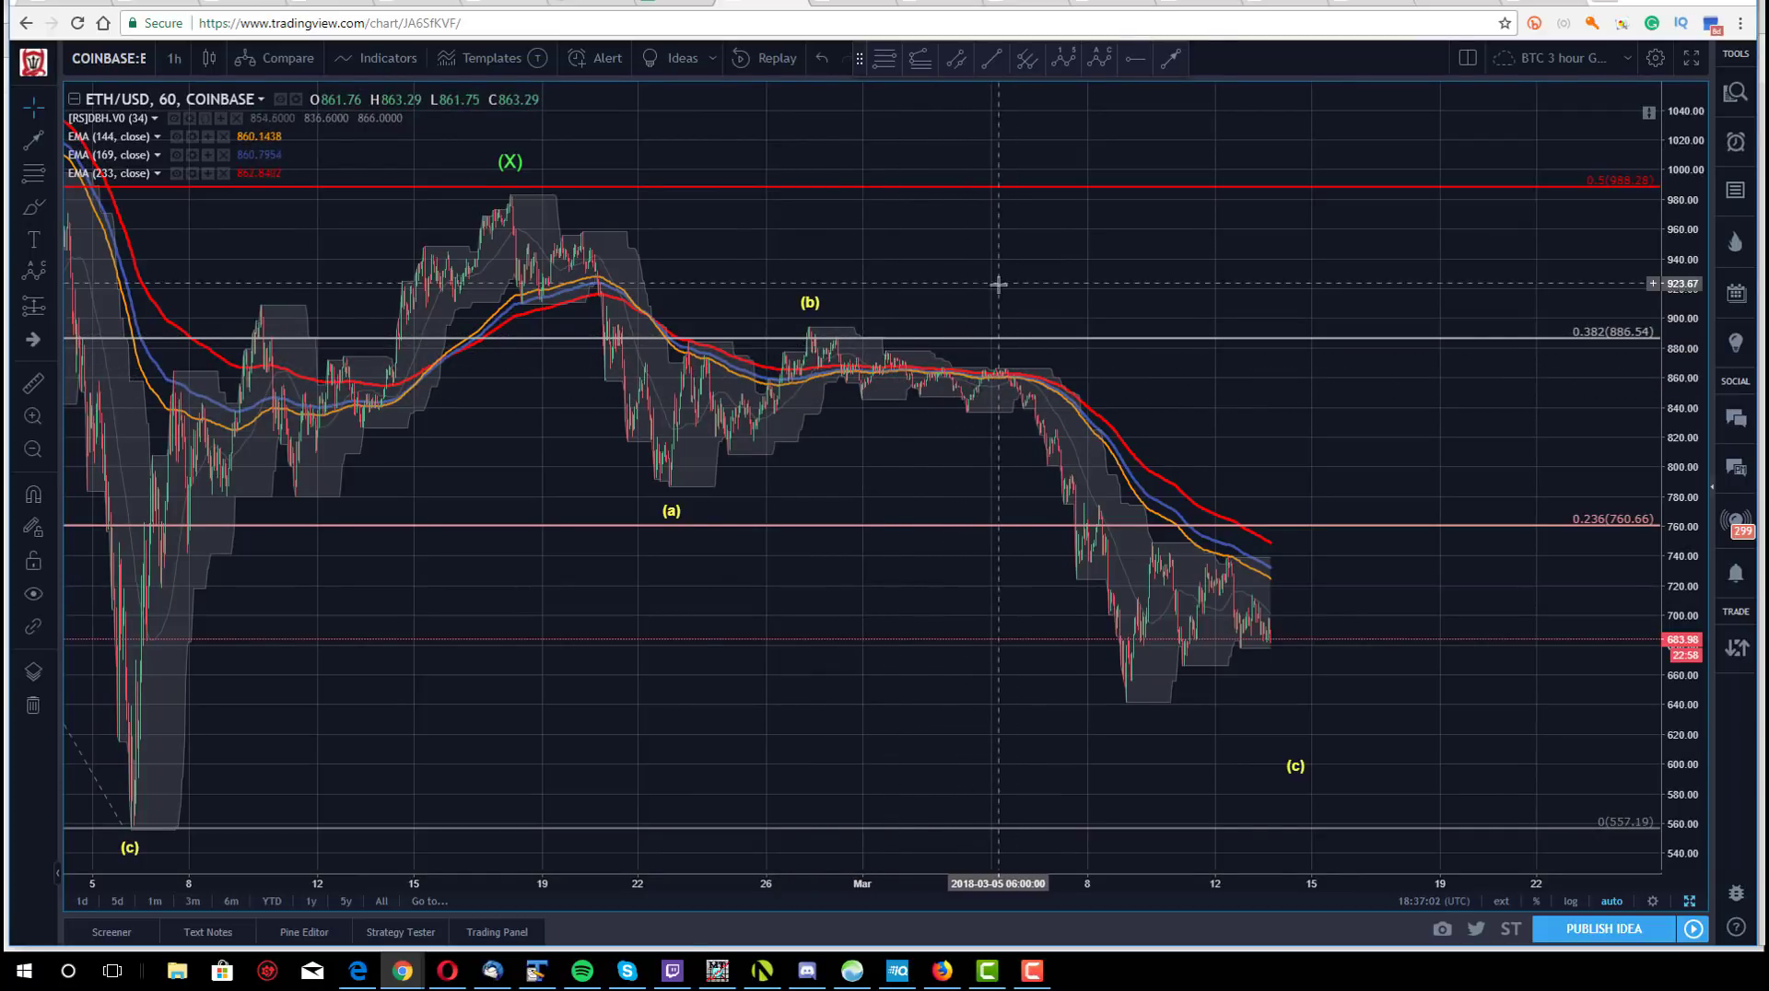
left_click_drag(998, 285, 993, 285)
left_click_drag(1691, 377, 1694, 289)
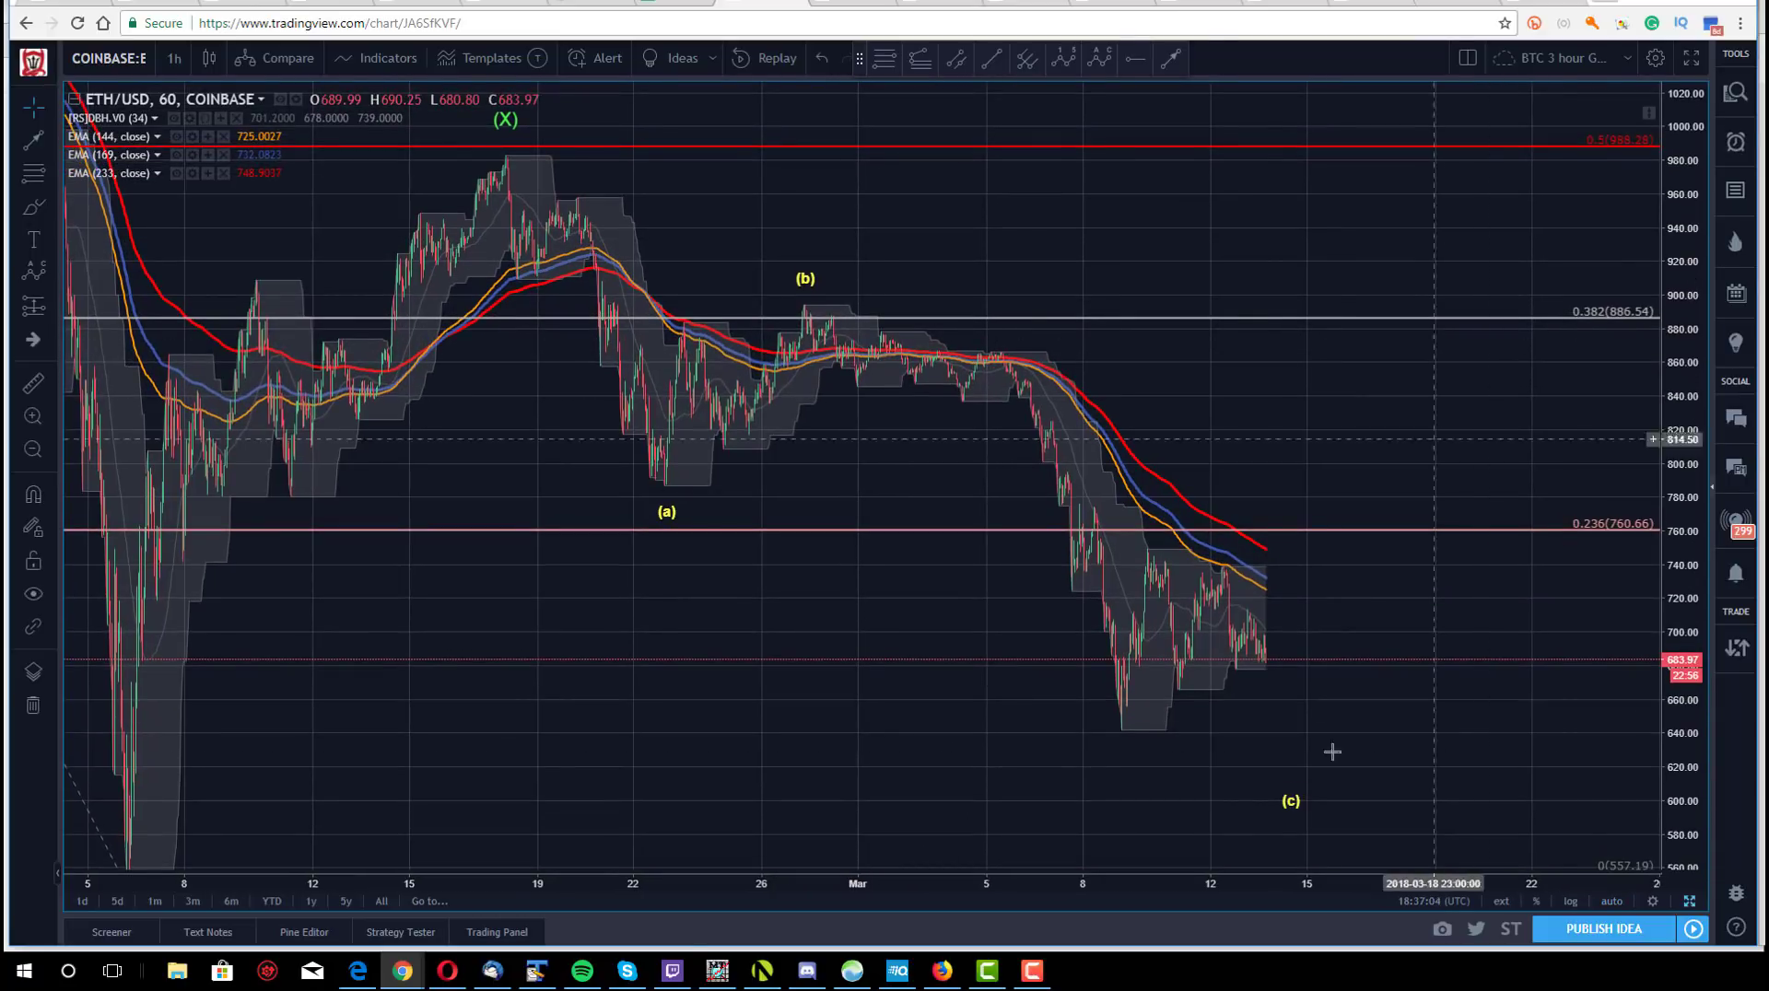
left_click_drag(1290, 798, 1323, 808)
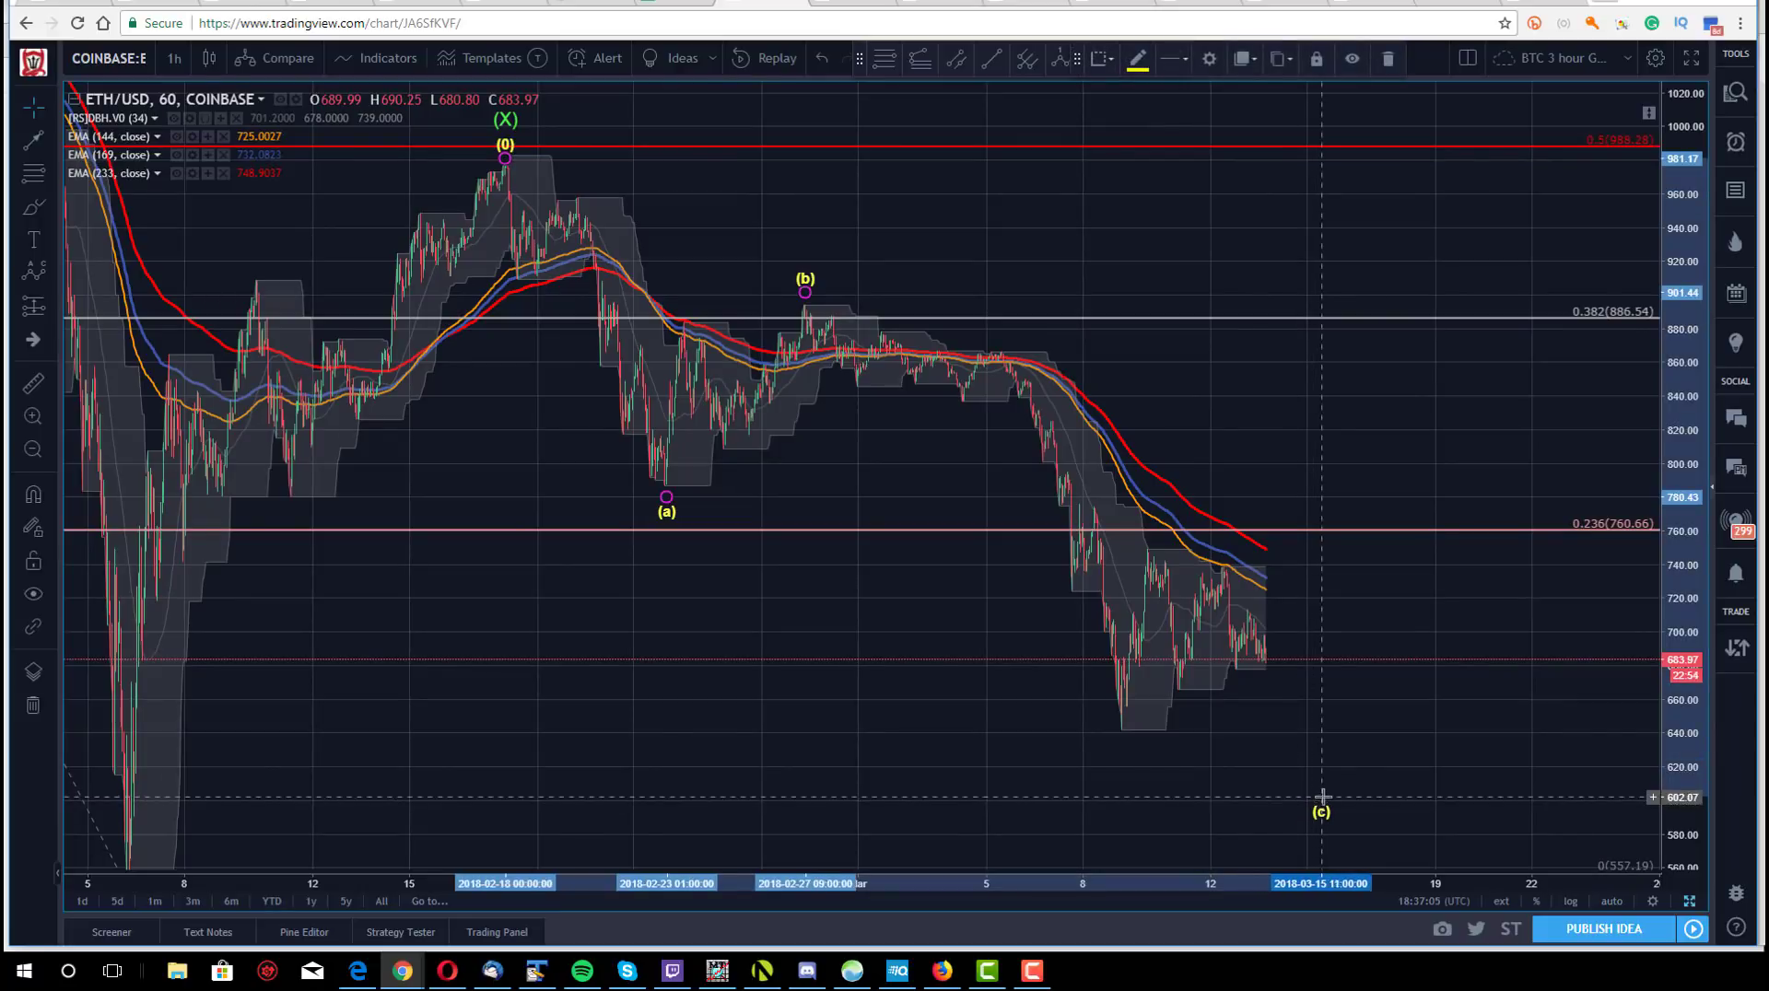
left_click(932, 655)
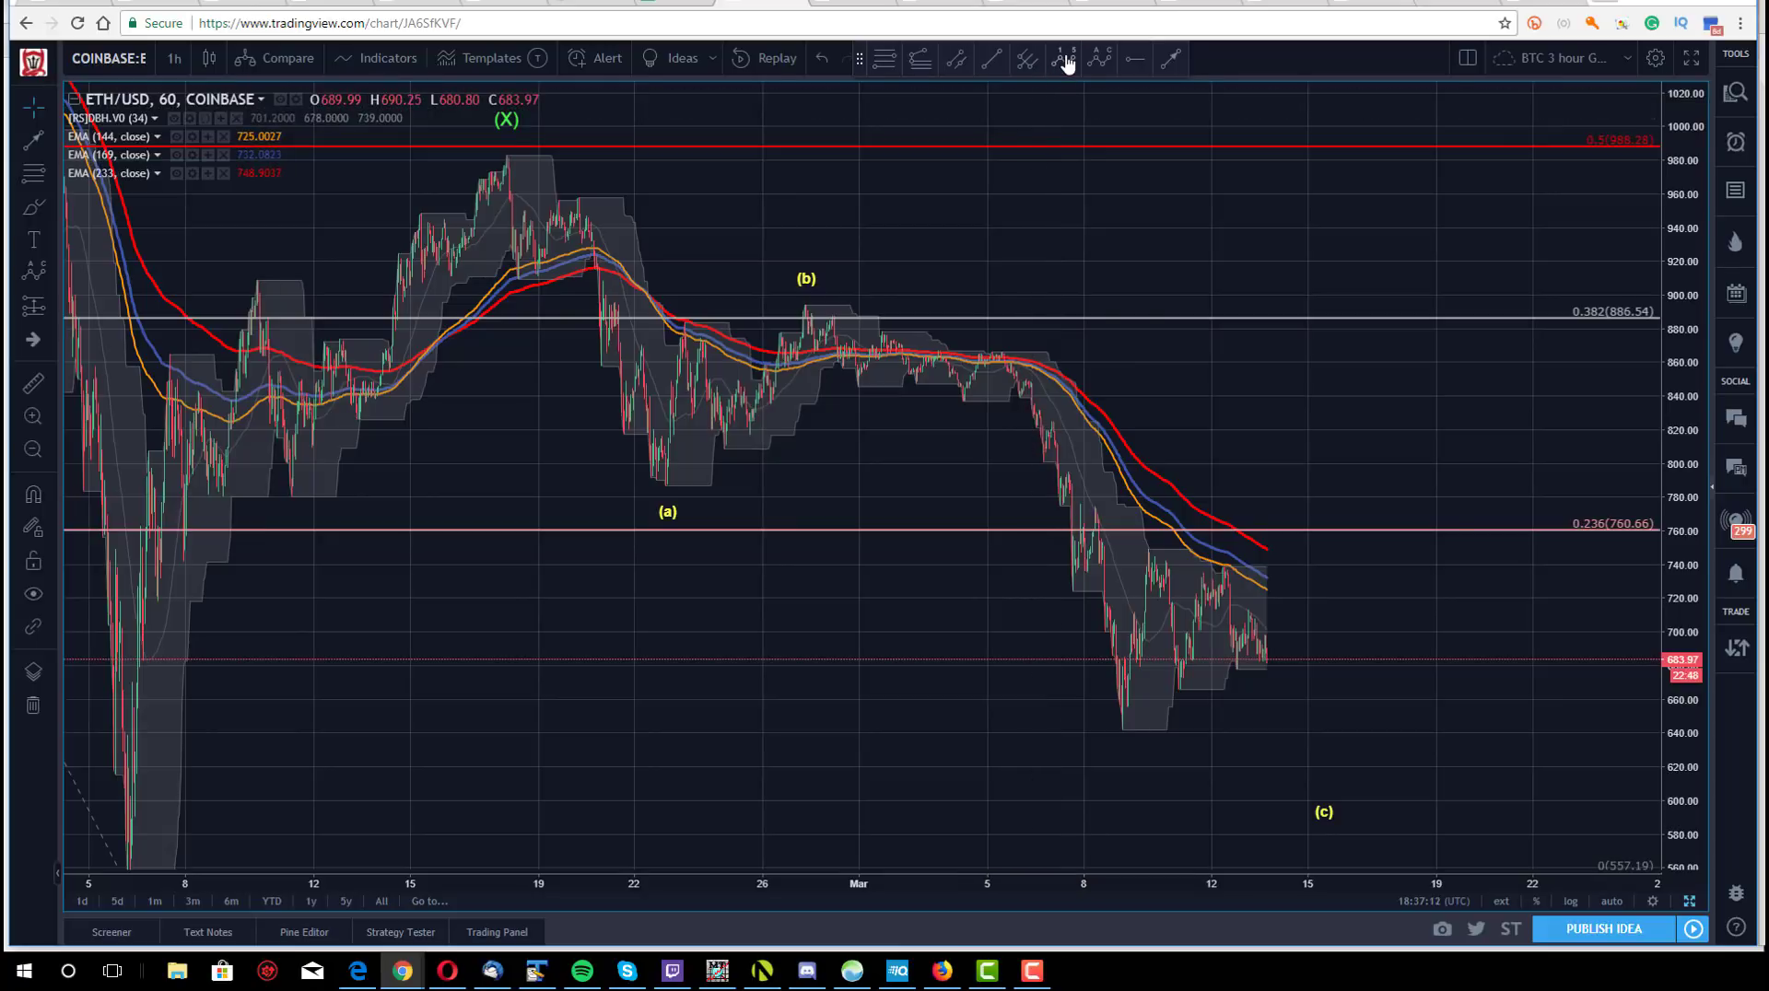
- Draw a white impulse wave from (b) at about 895.11 through (i) 833.56, (ii) 873.87, (iii) 719.18 and (iv) 778.55 to (v) 635.30 on March 9
left_click(805, 303)
left_click(963, 407)
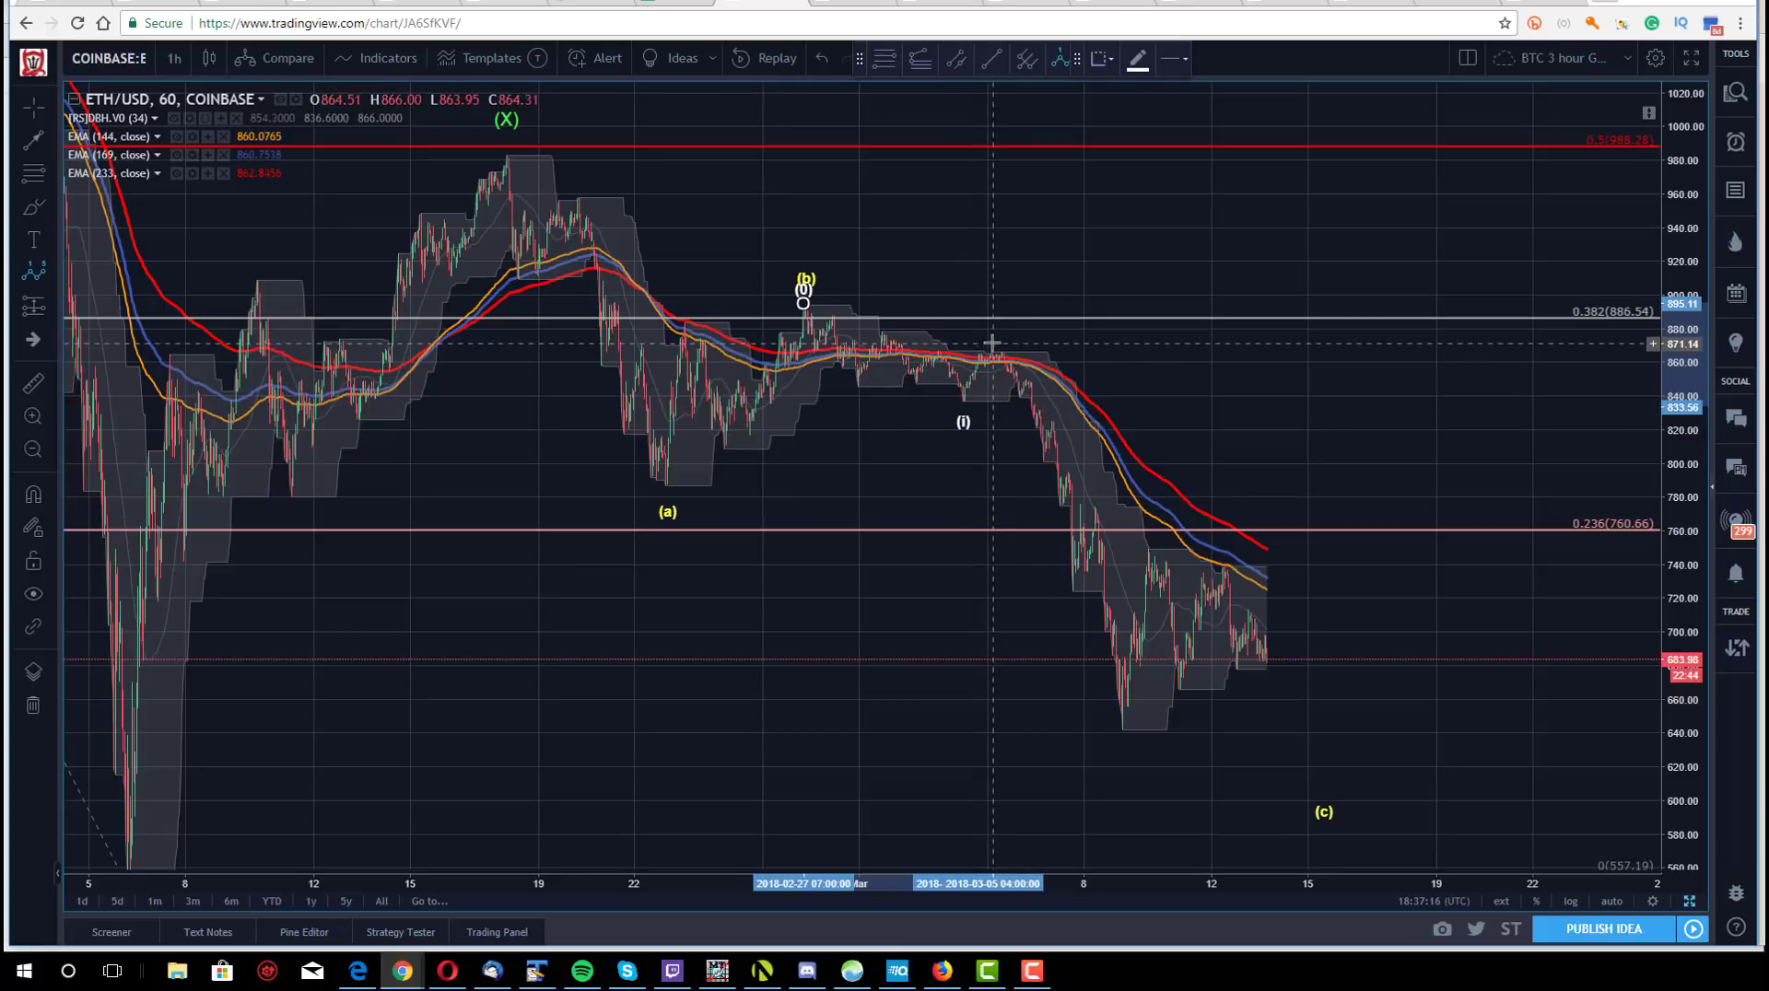
left_click(1001, 341)
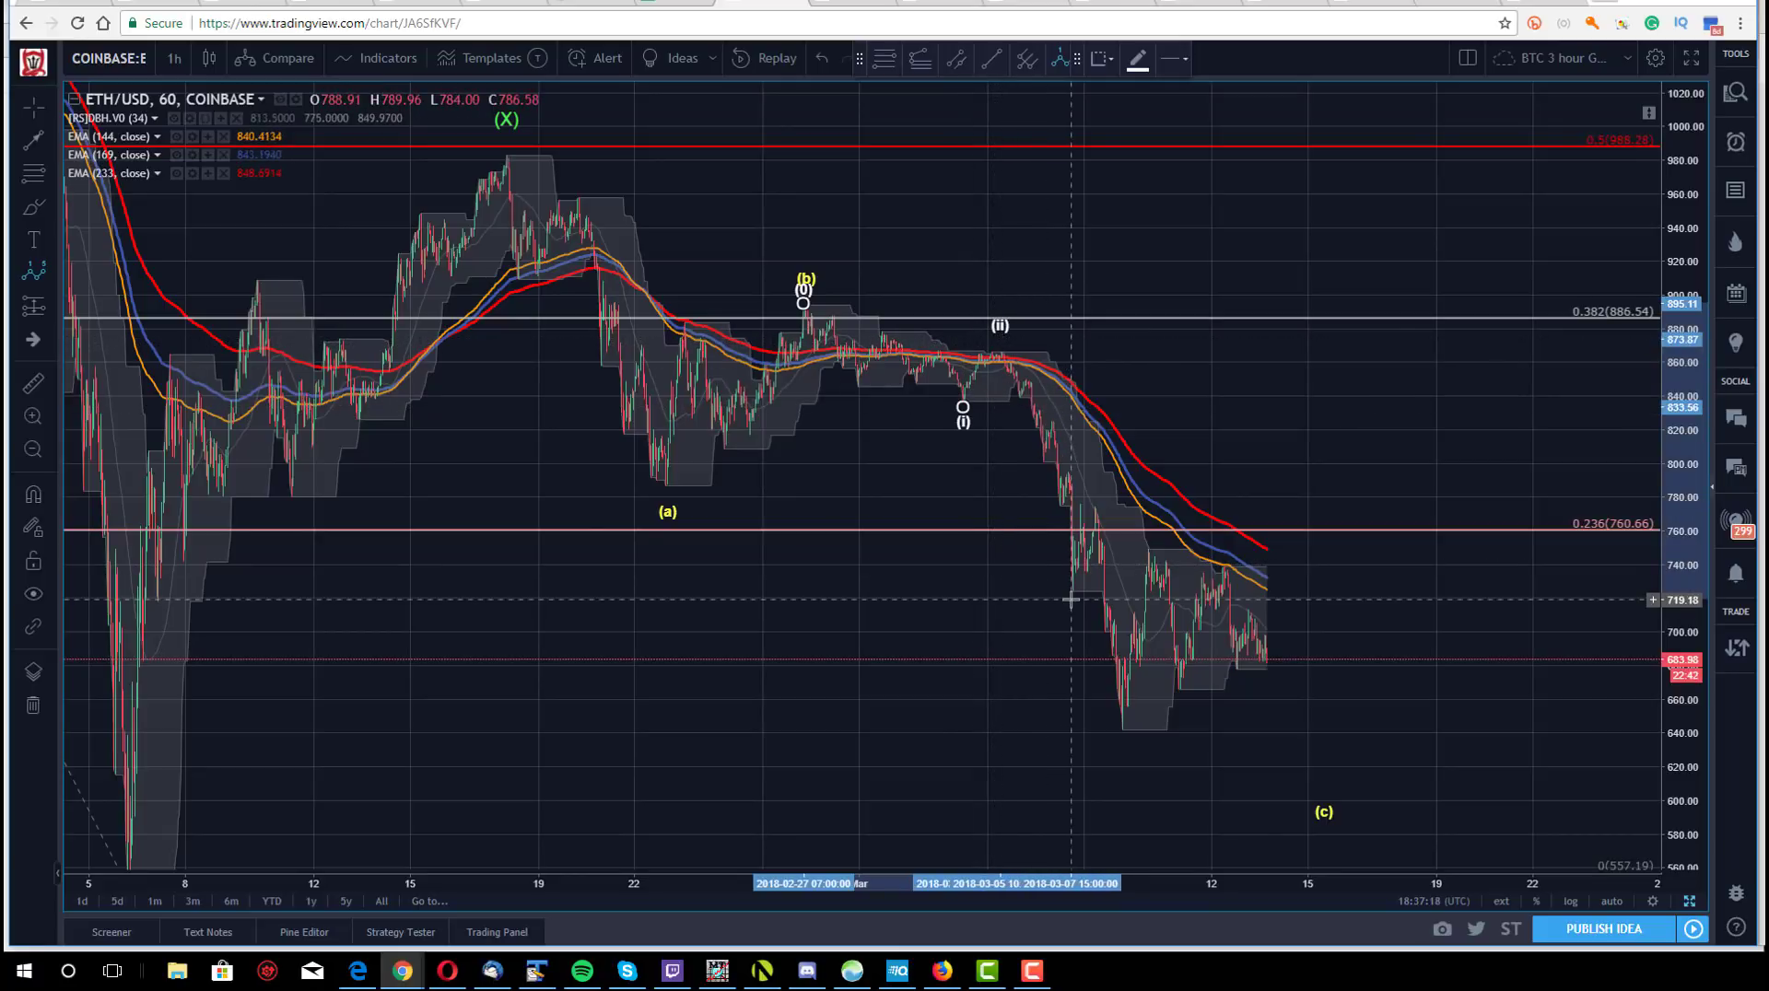
left_click(1091, 499)
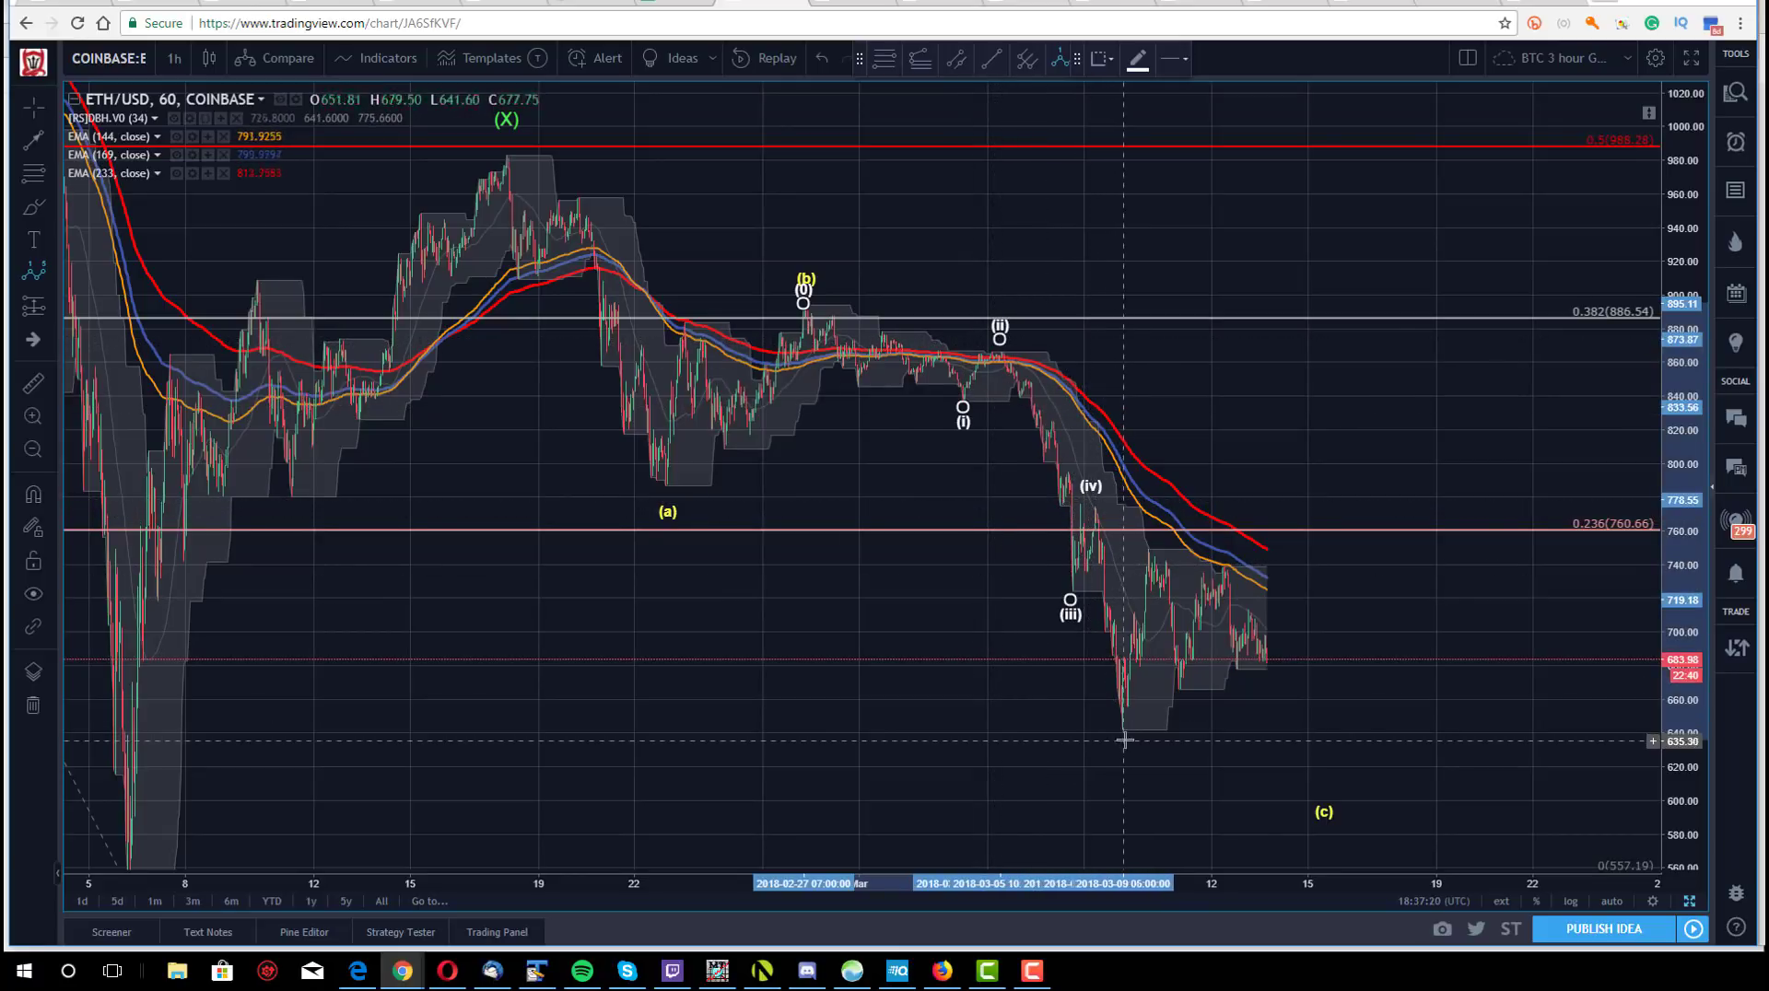
left_click(1124, 740)
left_click(849, 478)
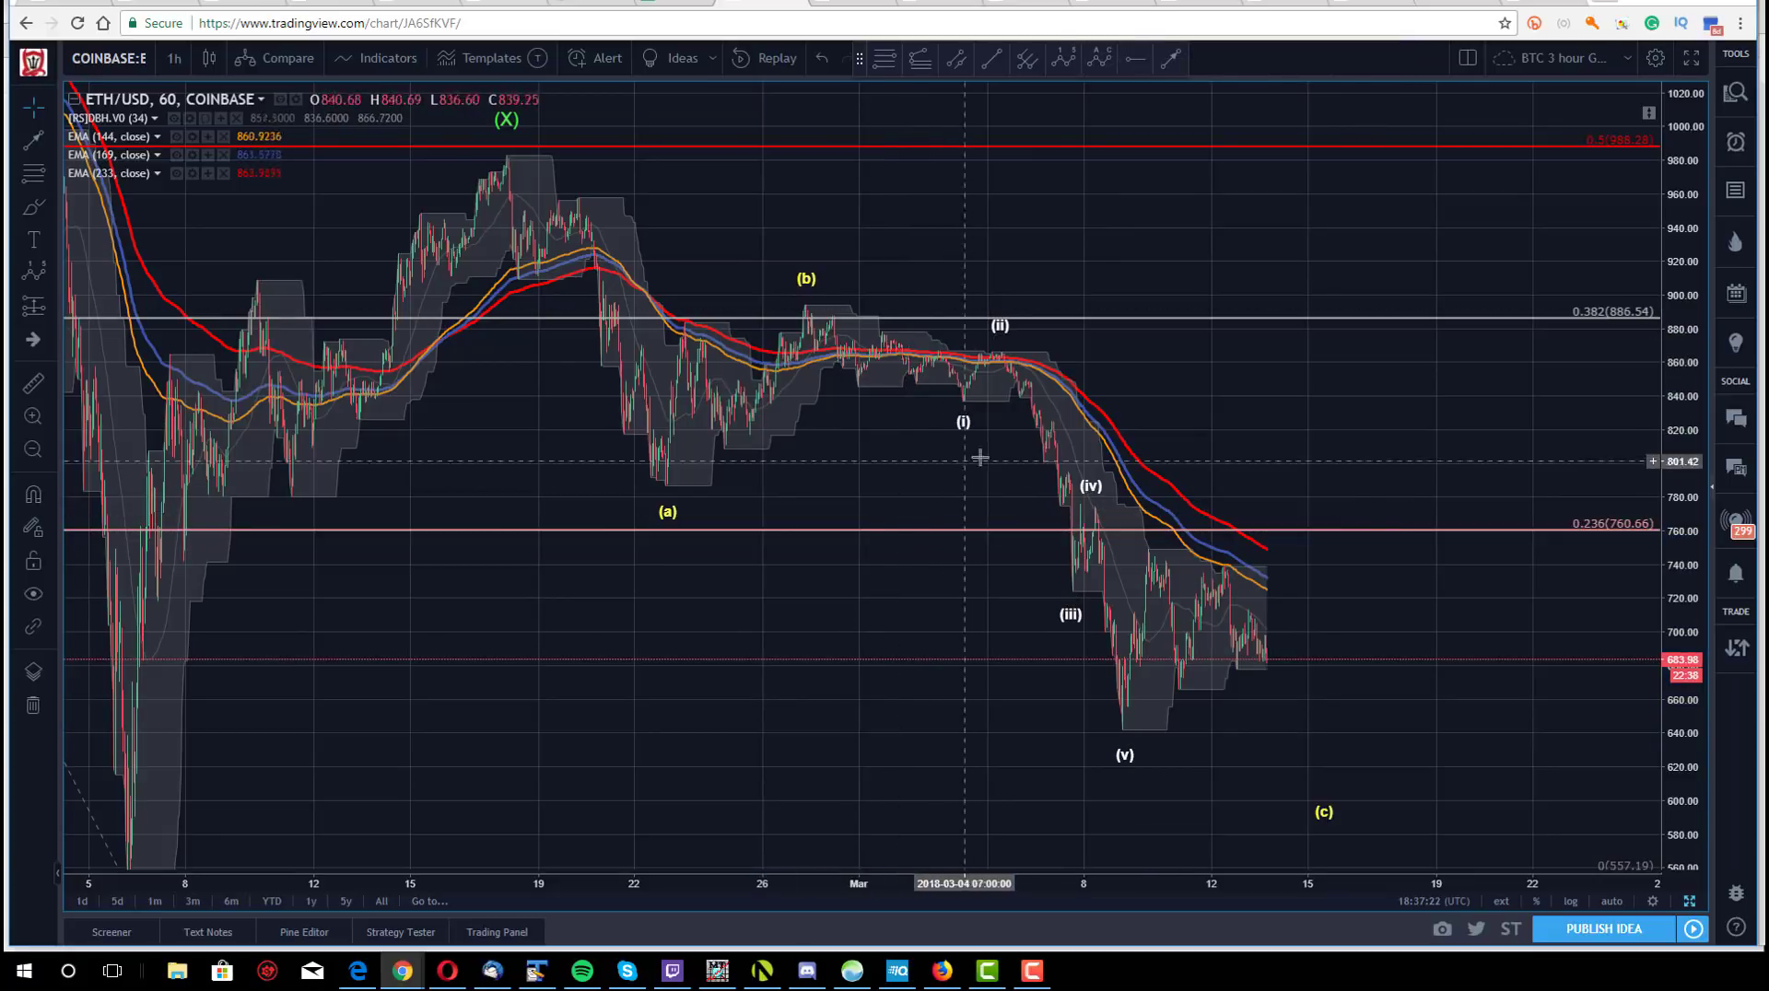
- Fine-tune the impulse wave's (v) point to about 636.93 at the March 9 low
left_click(1122, 756)
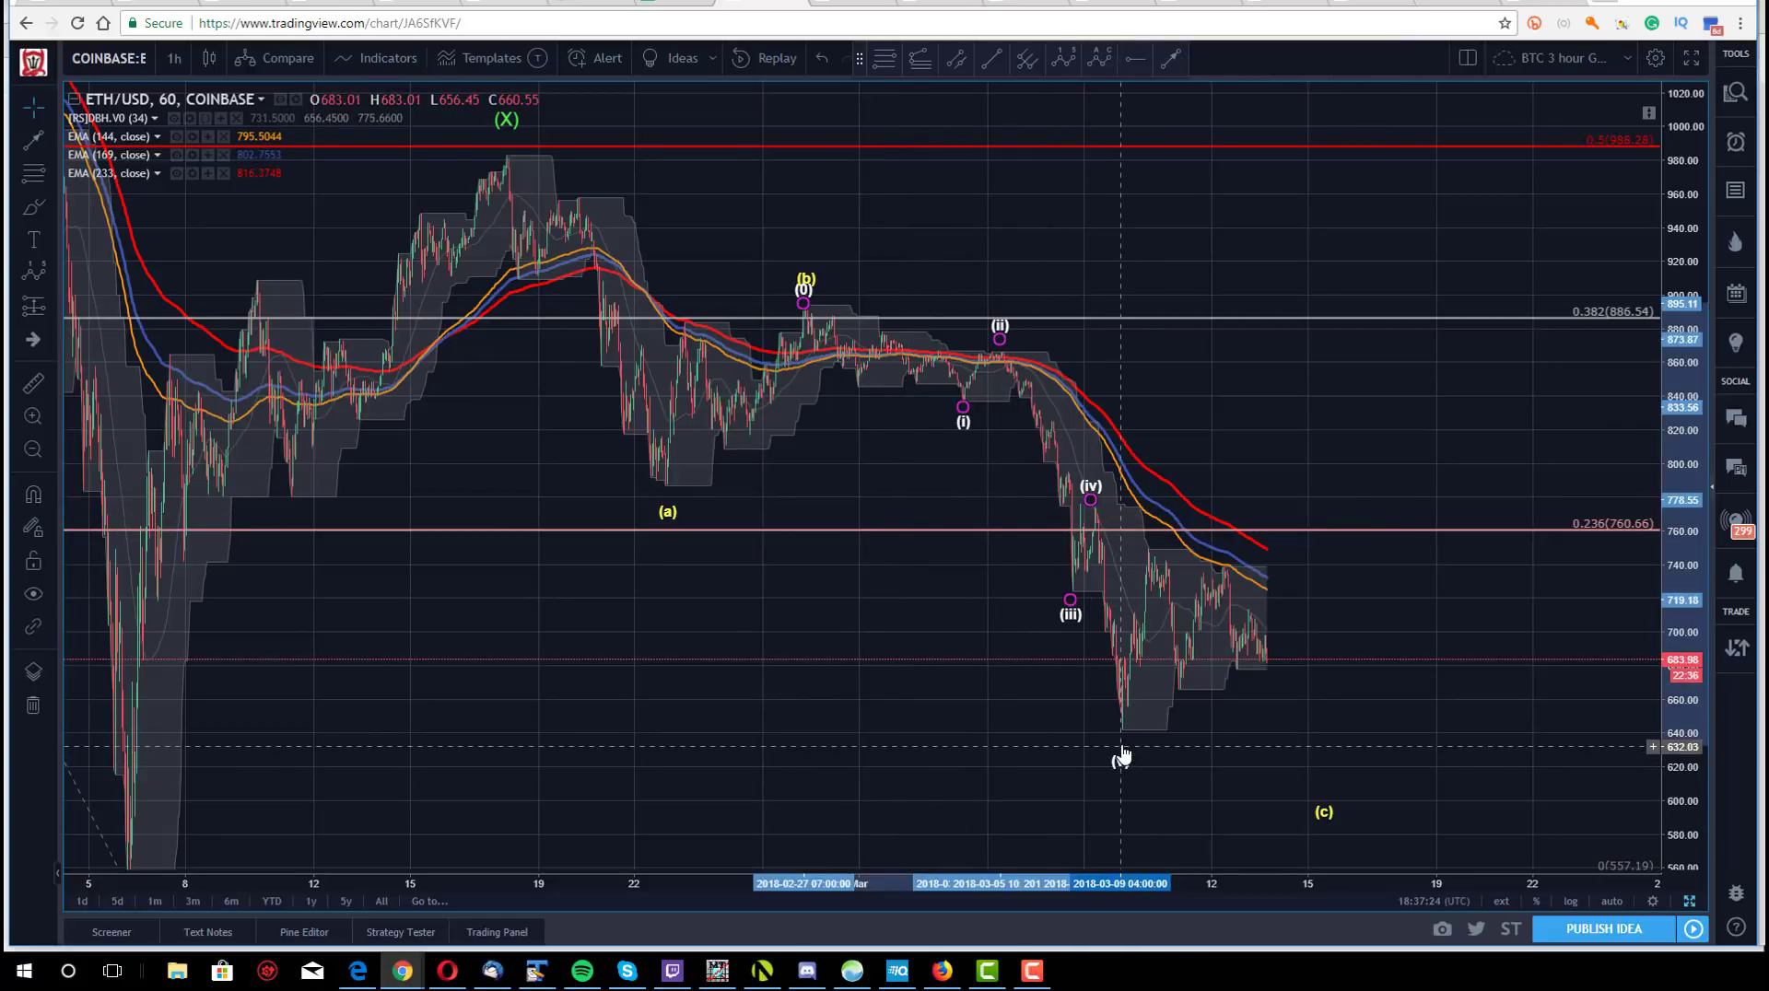
left_click_drag(1120, 746, 1125, 740)
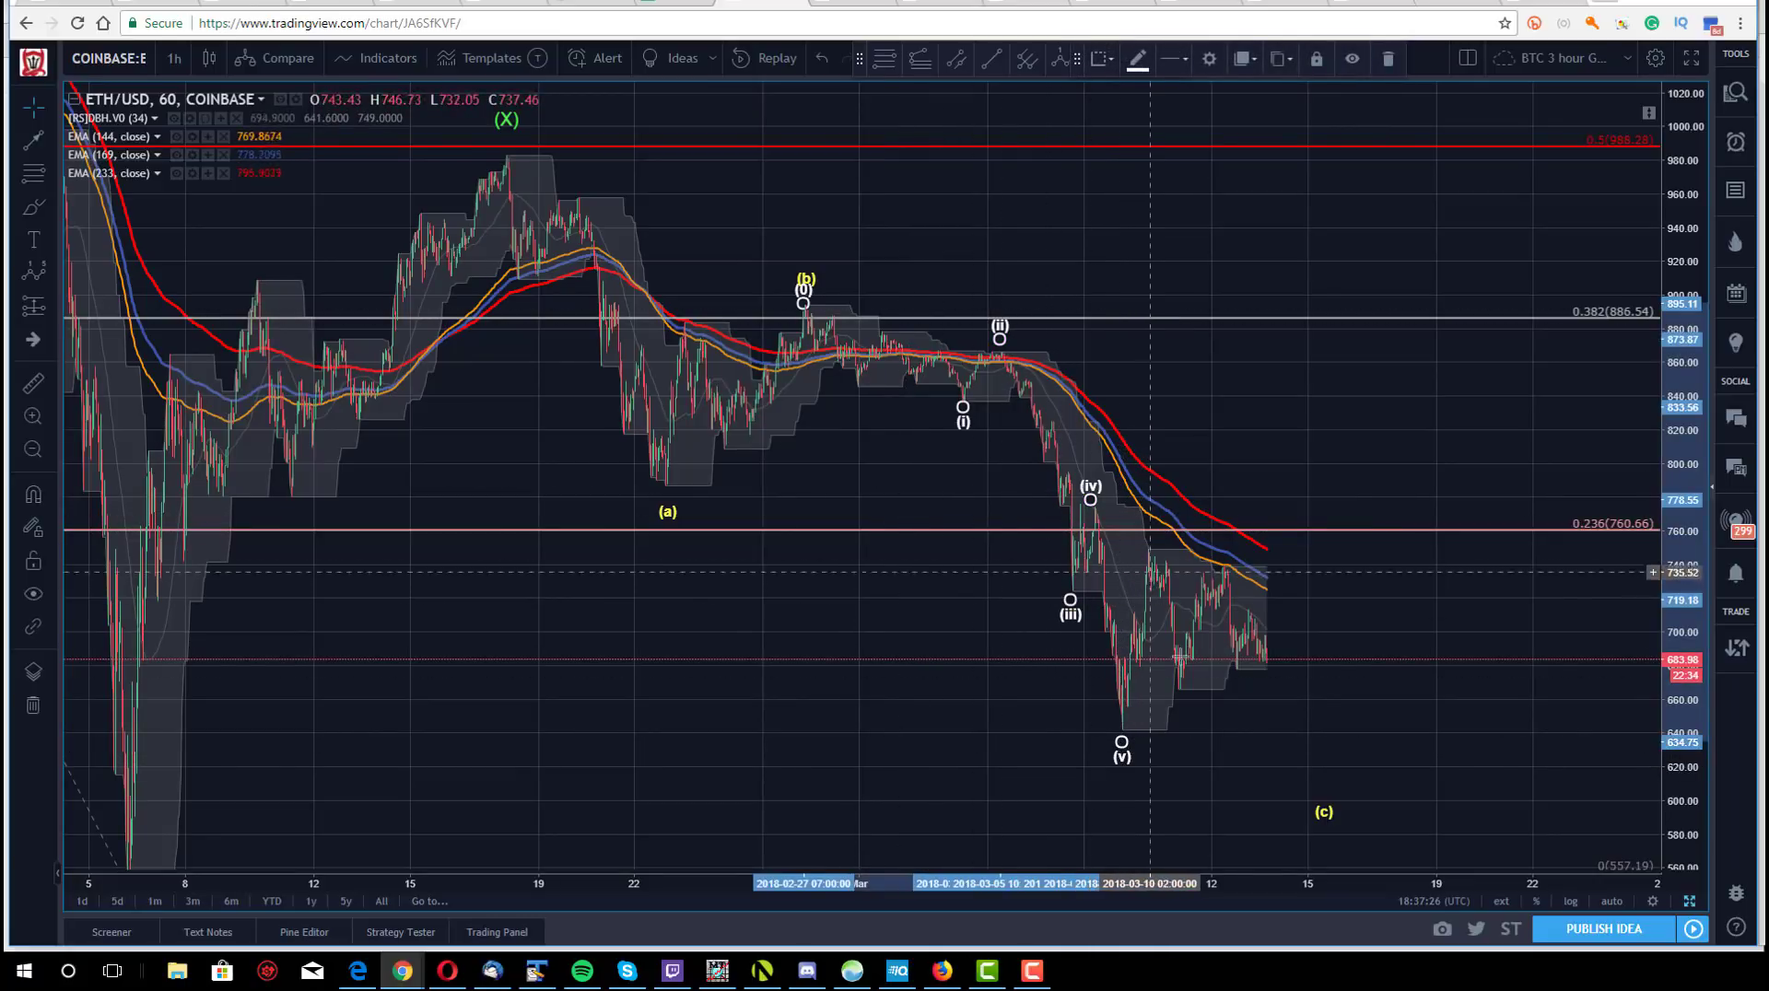
left_click(940, 589)
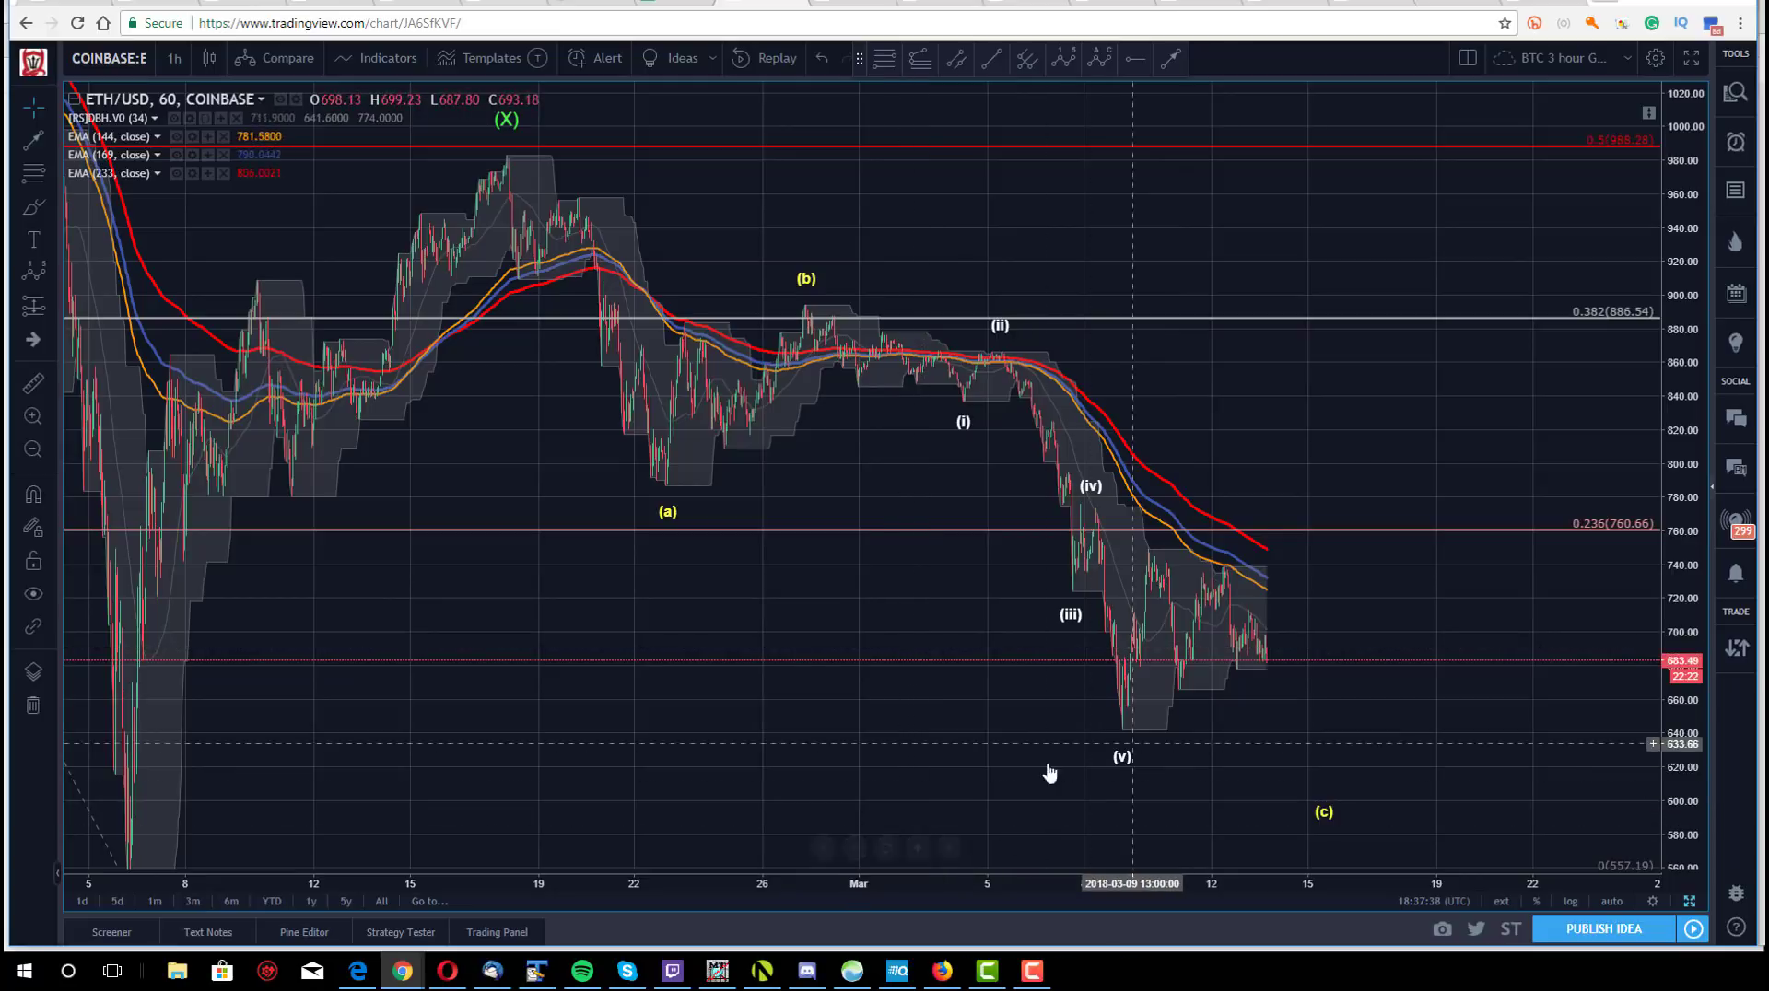
left_click_drag(1123, 757, 1125, 735)
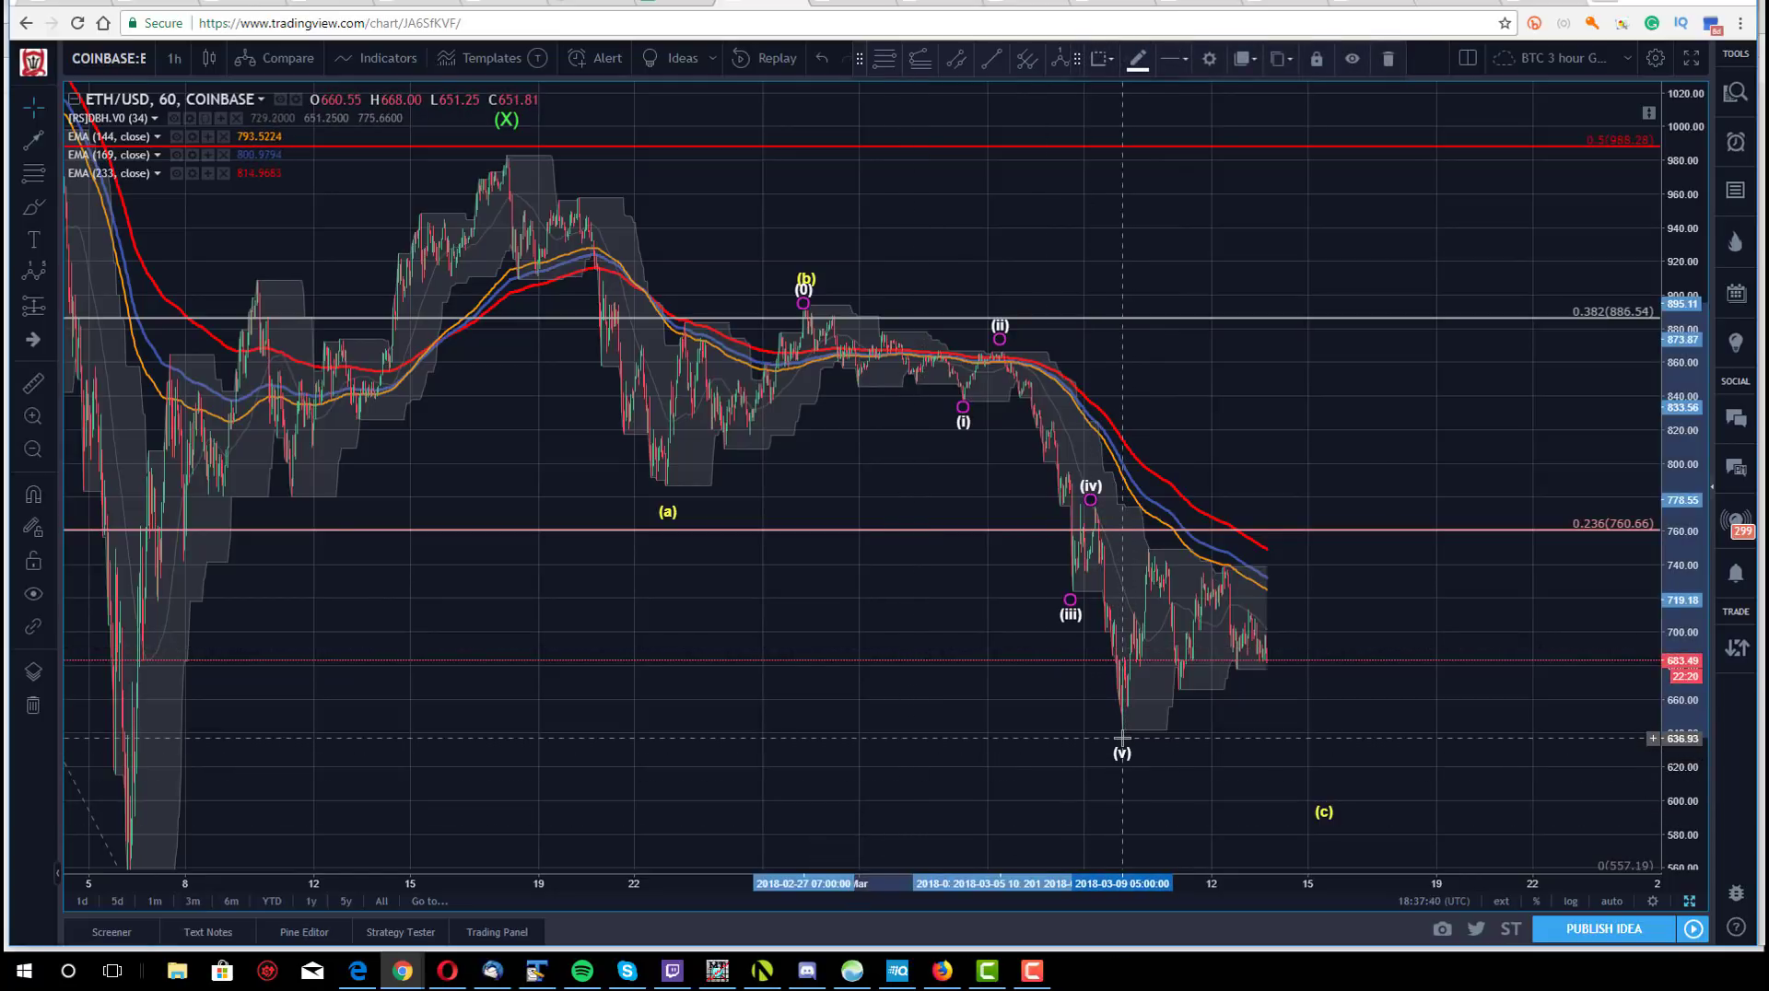
left_click(995, 624)
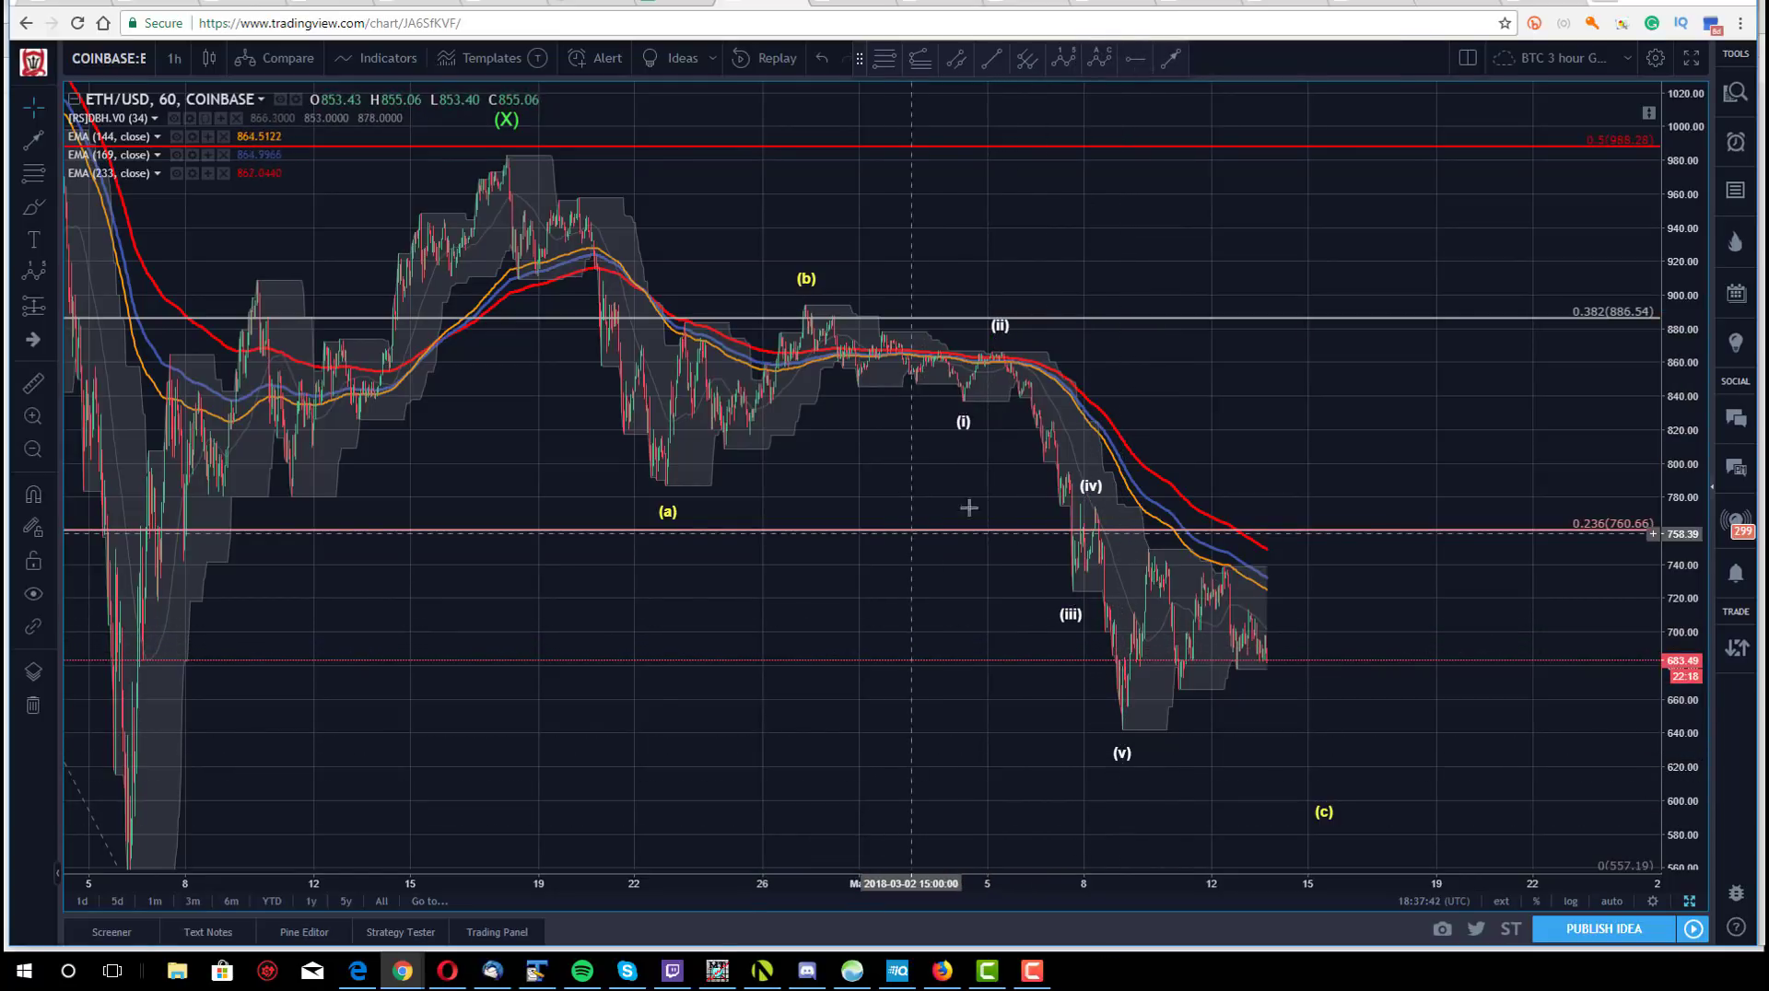
- Move the impulse wave's (v) to about 616.23 on March 15, (iii) to about 637.48 on March 9, and (iv) to the March 10 peak
left_click_drag(1125, 758, 1330, 774)
left_click_drag(1070, 604, 1119, 737)
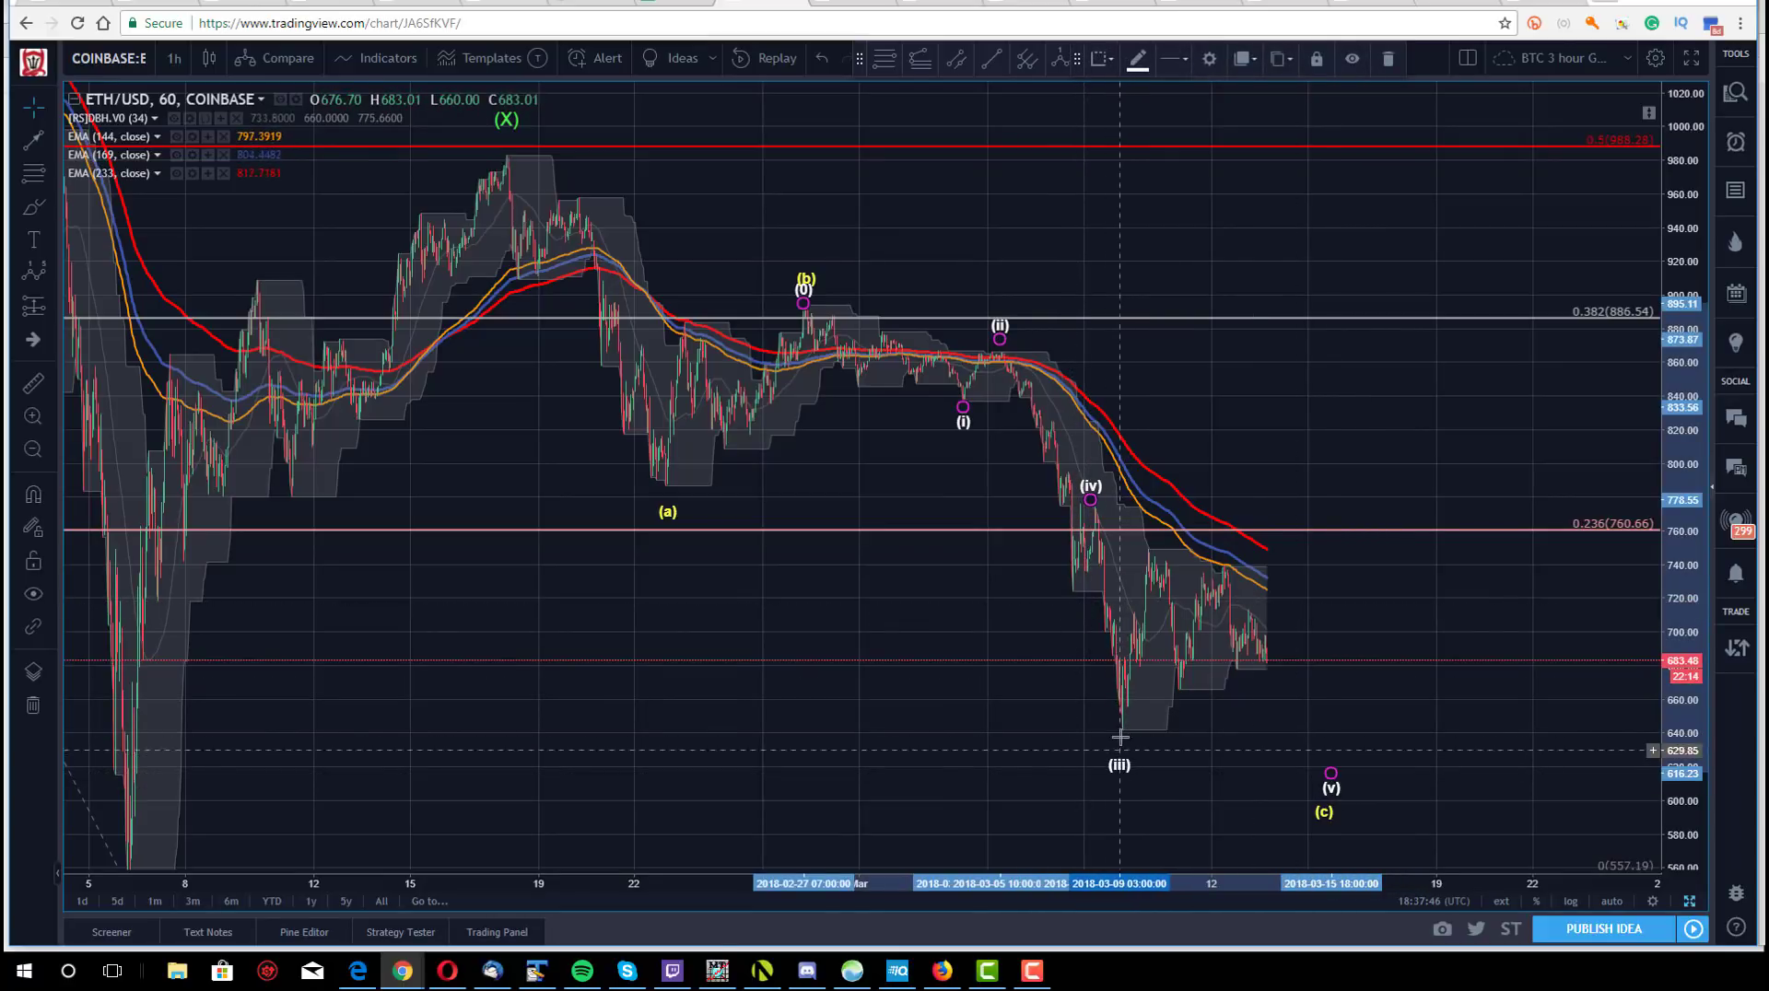
left_click_drag(1090, 500, 1174, 522)
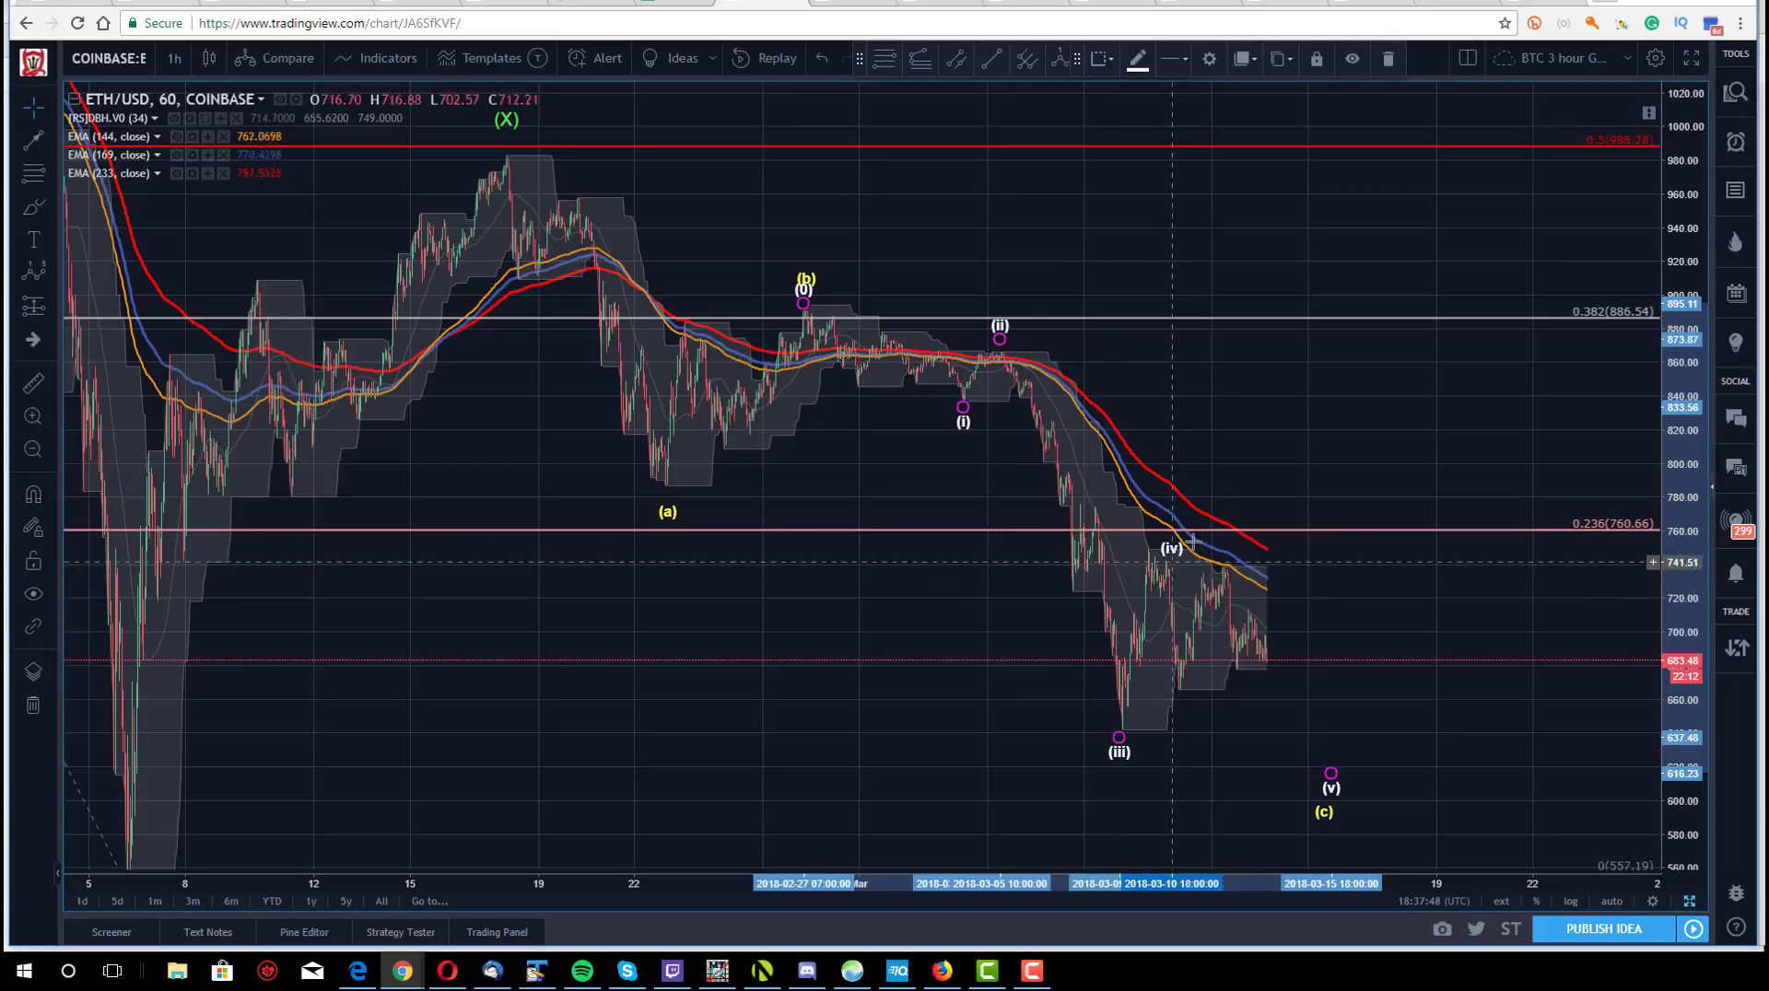
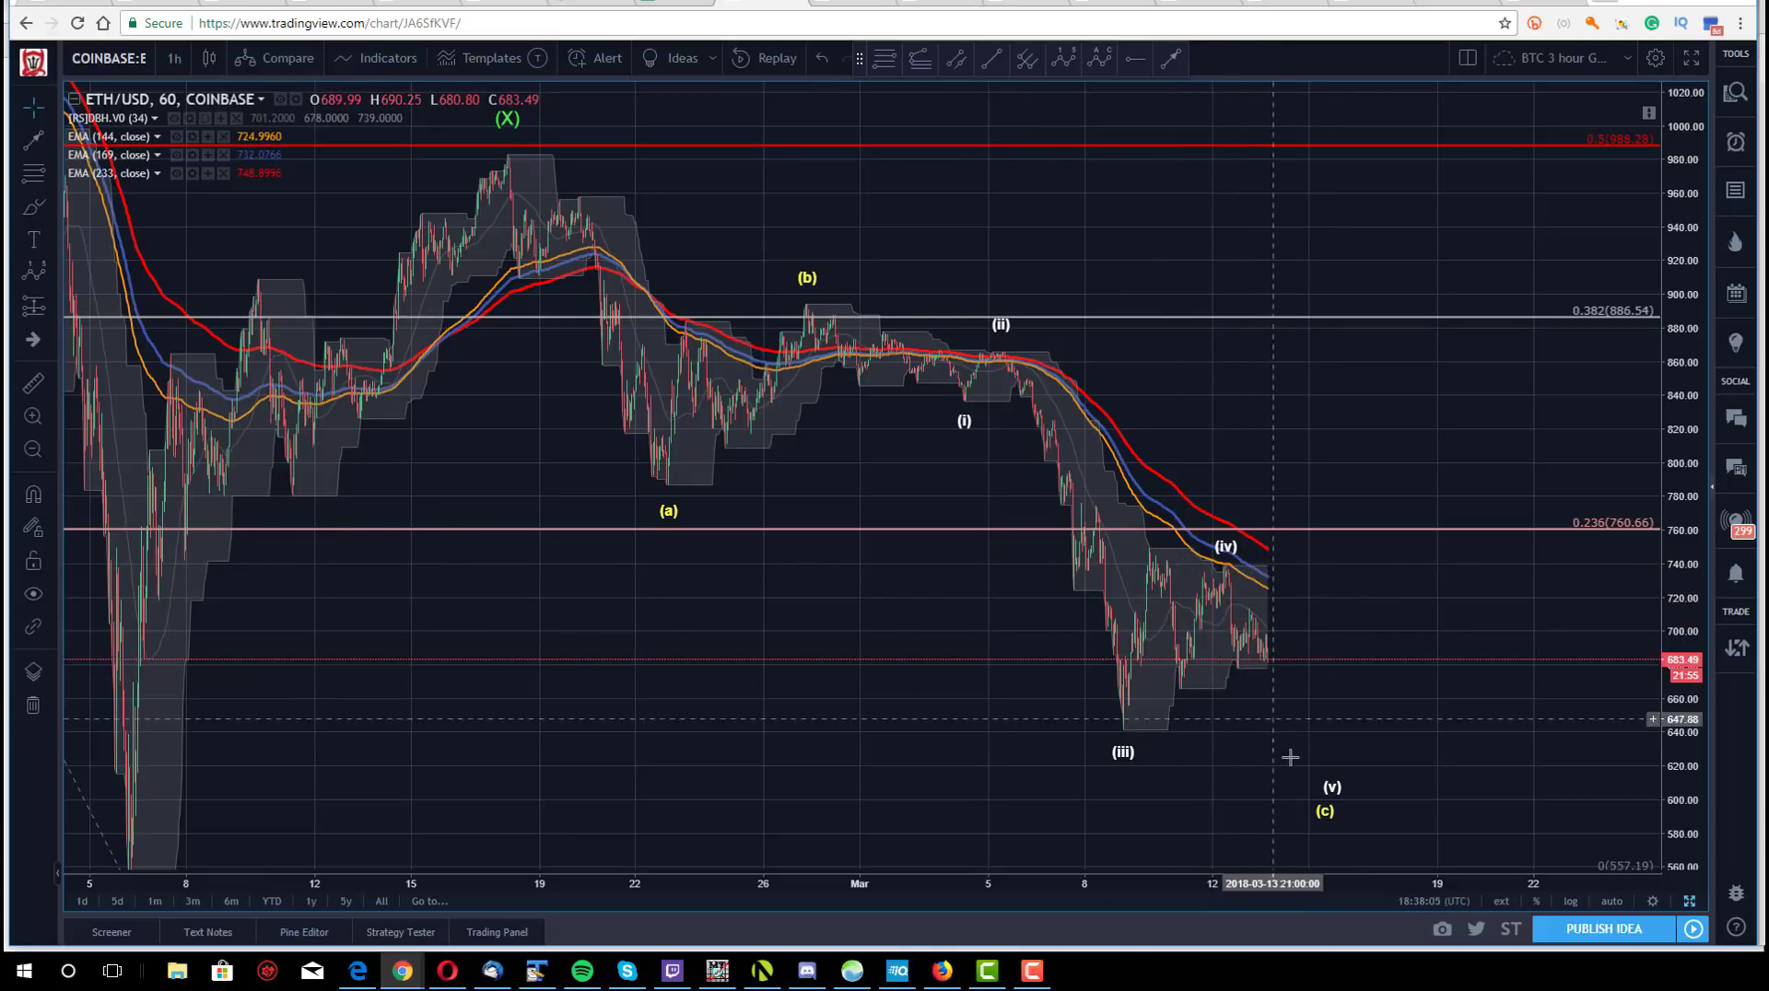
- Move the yellow correction wave's (c) point to about 596.68 on March 15, just below (v)
left_click_drag(1324, 798, 1333, 807)
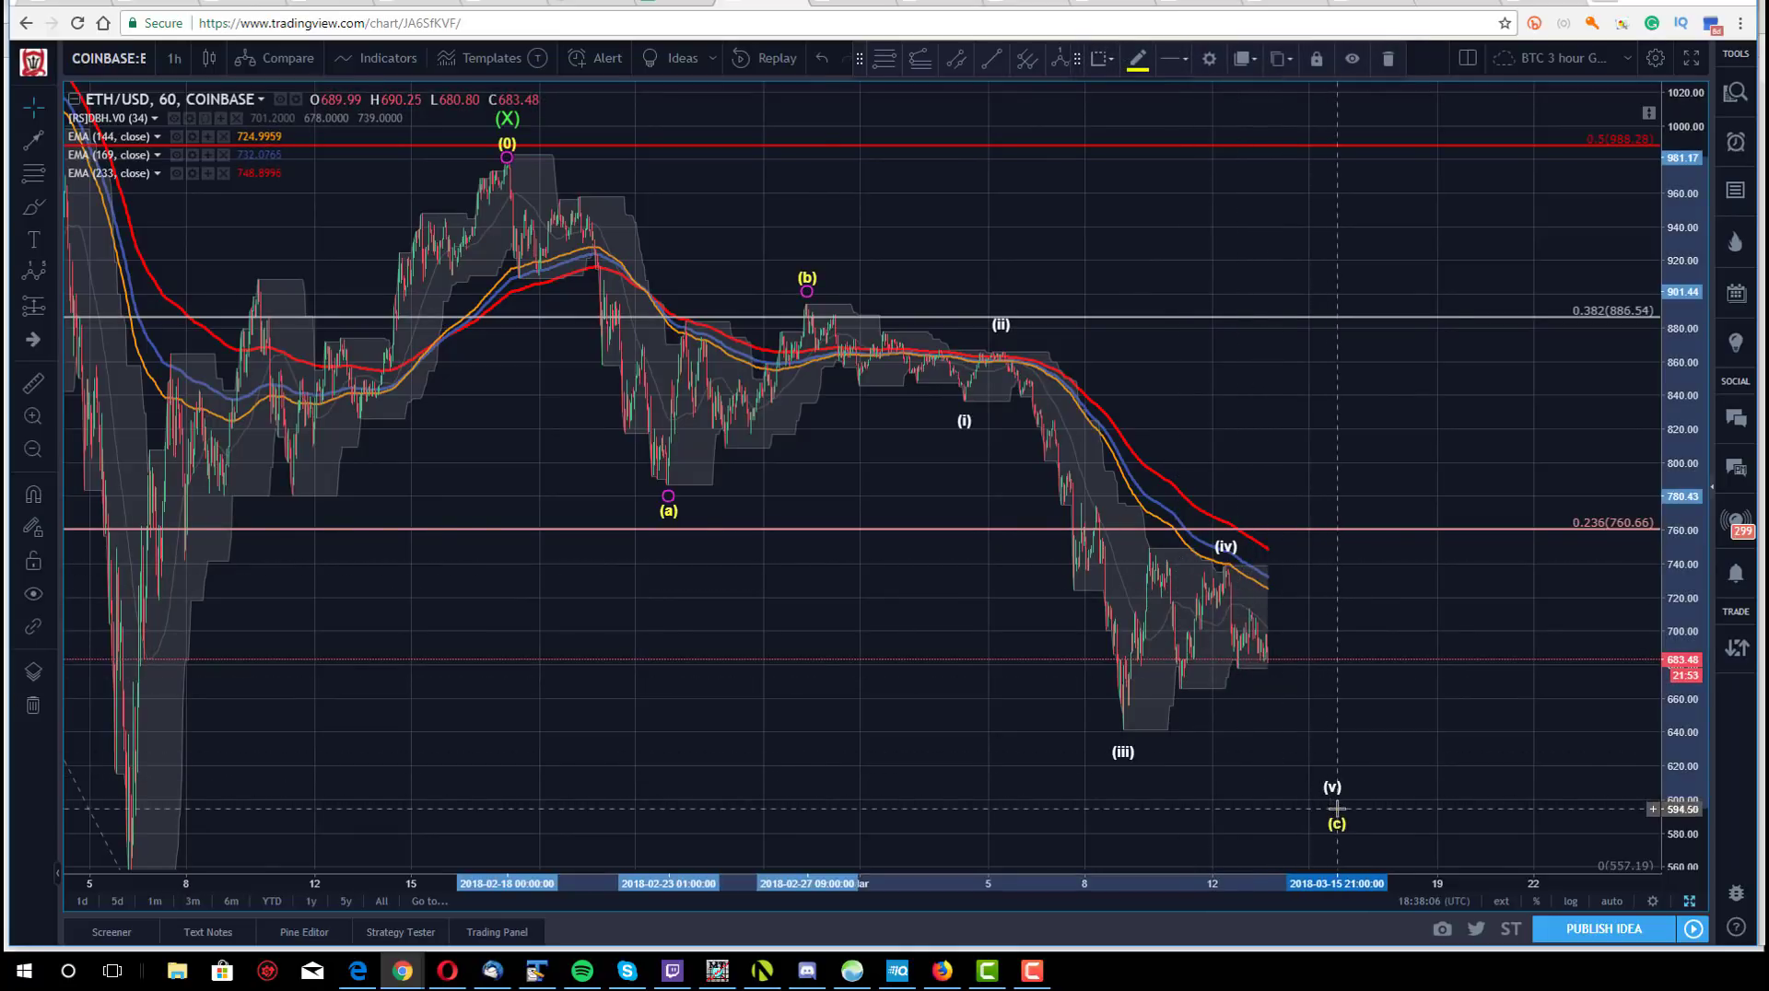
left_click(848, 584)
left_click(1236, 602)
left_click(1303, 738)
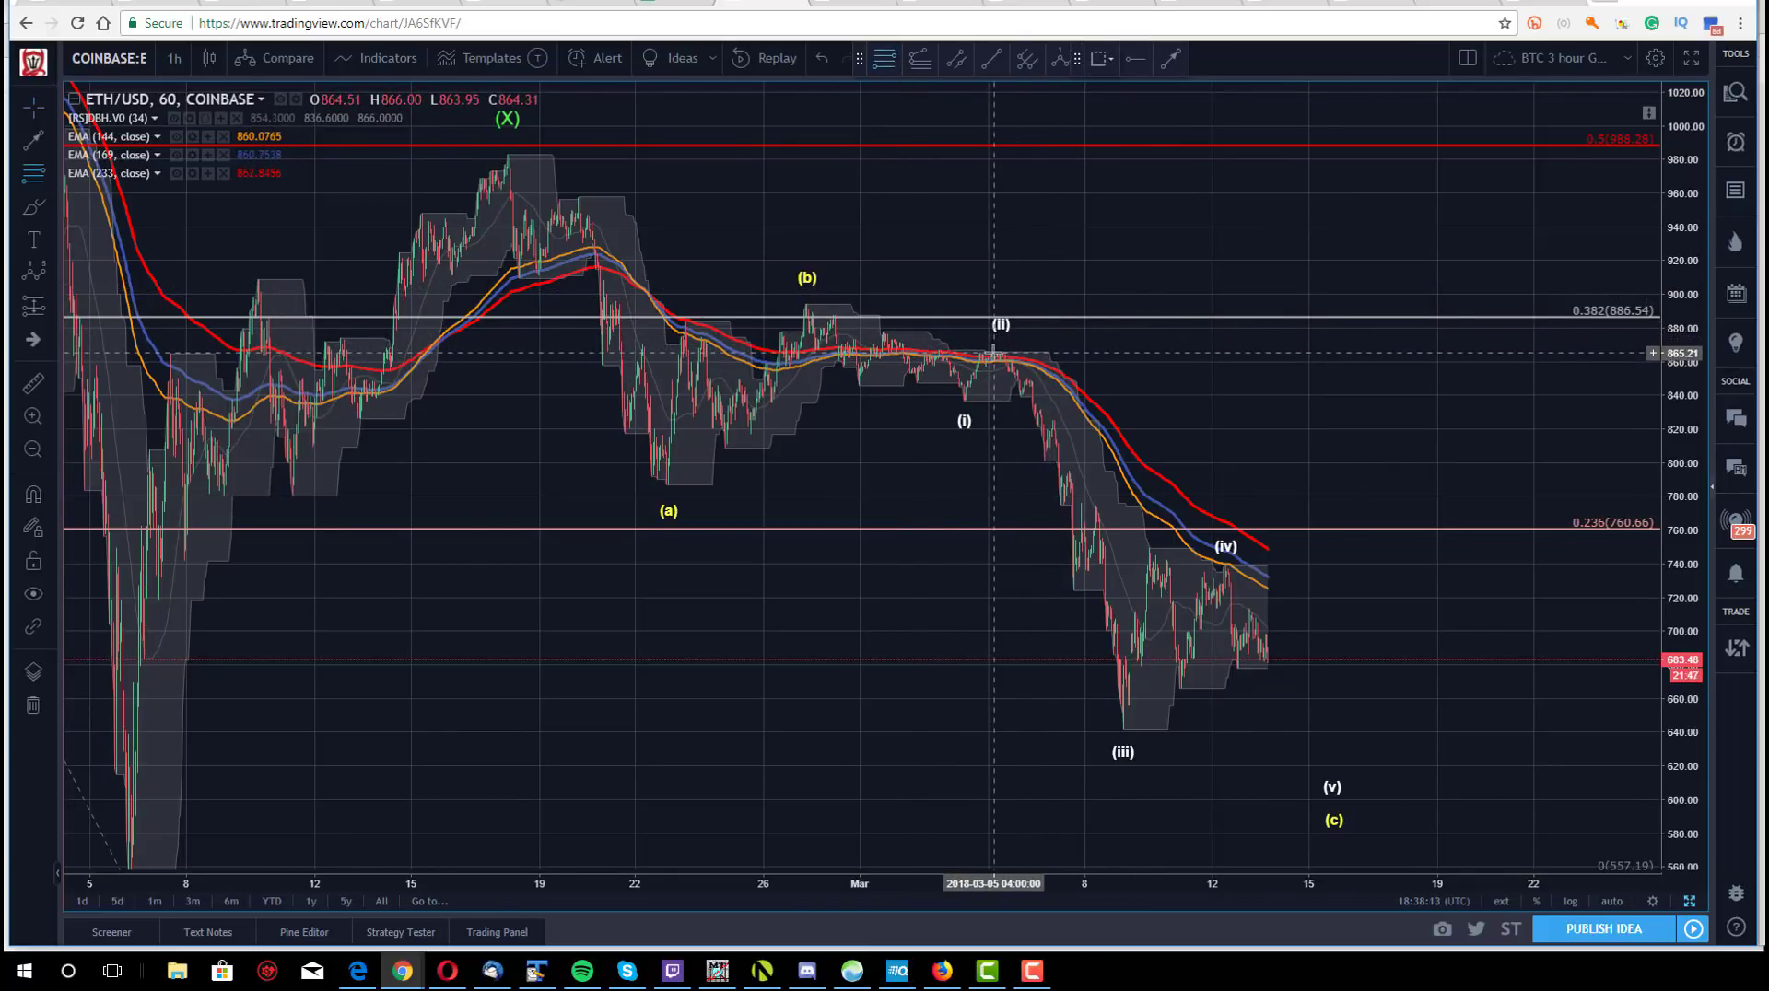
- Draw a Fibonacci retracement from the (ii) peak at about 866.30 on March 5 to the (iii) low at about 641.34 on March 9
left_click(993, 351)
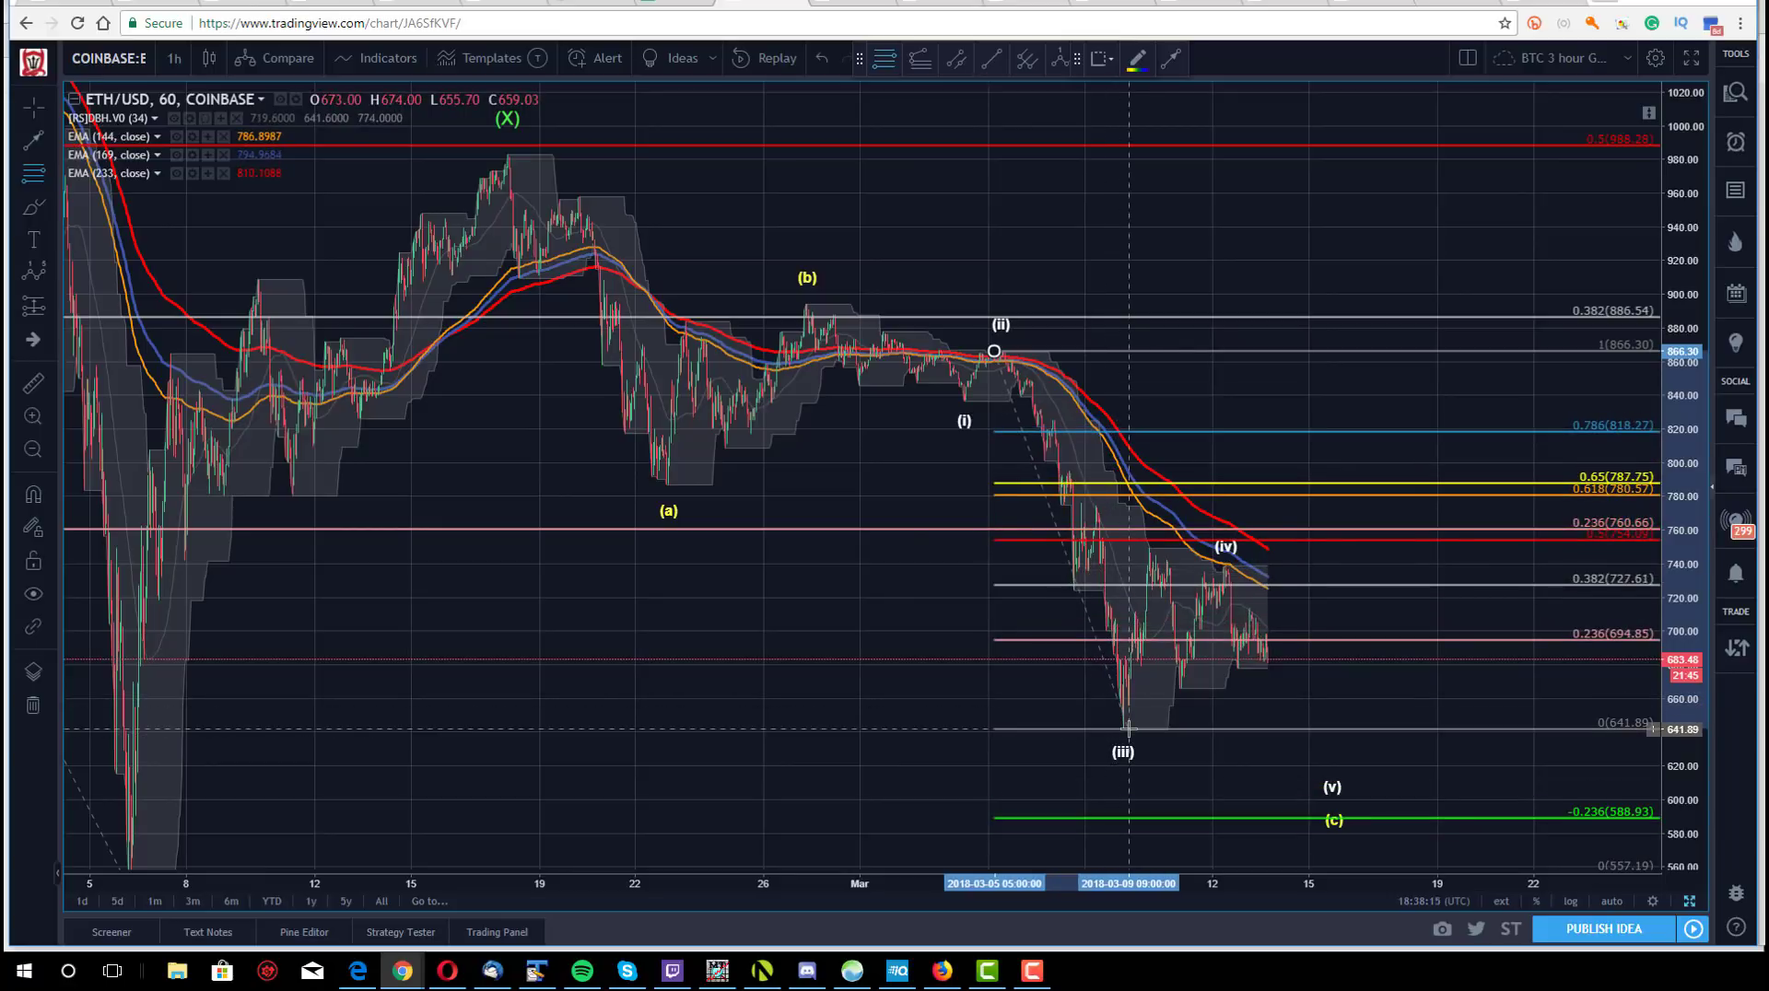
left_click(1119, 729)
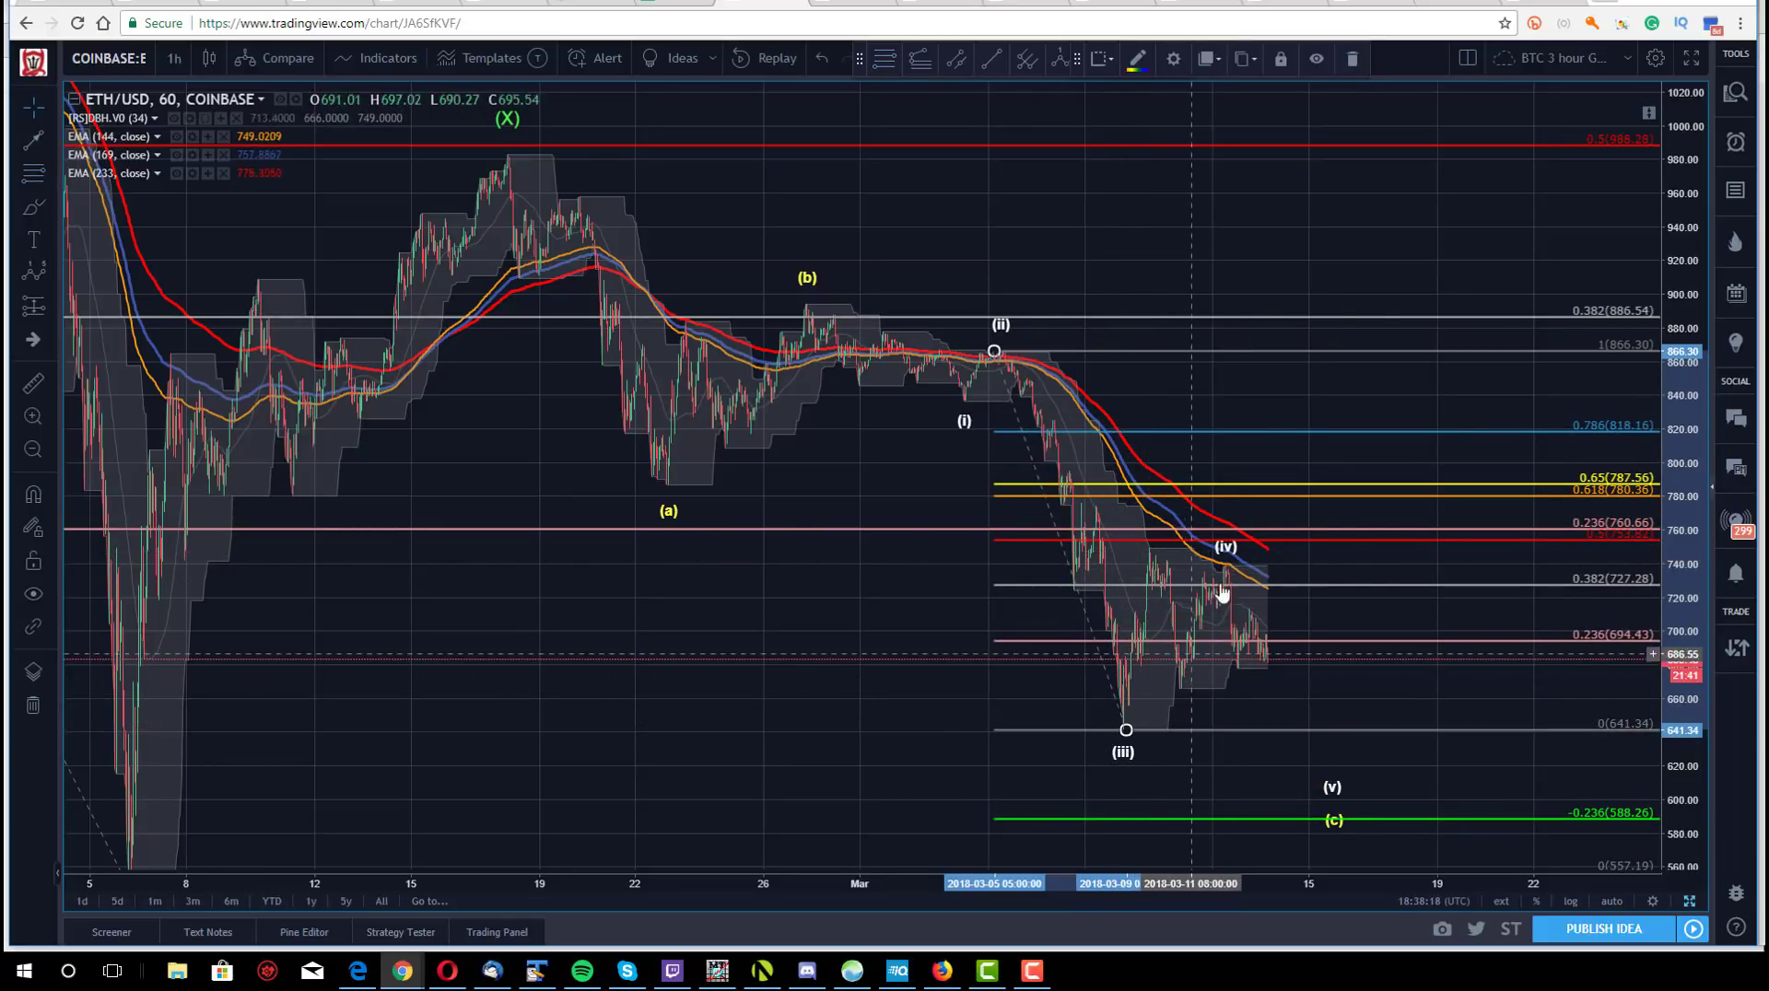
left_click(1228, 554)
left_click(1268, 468)
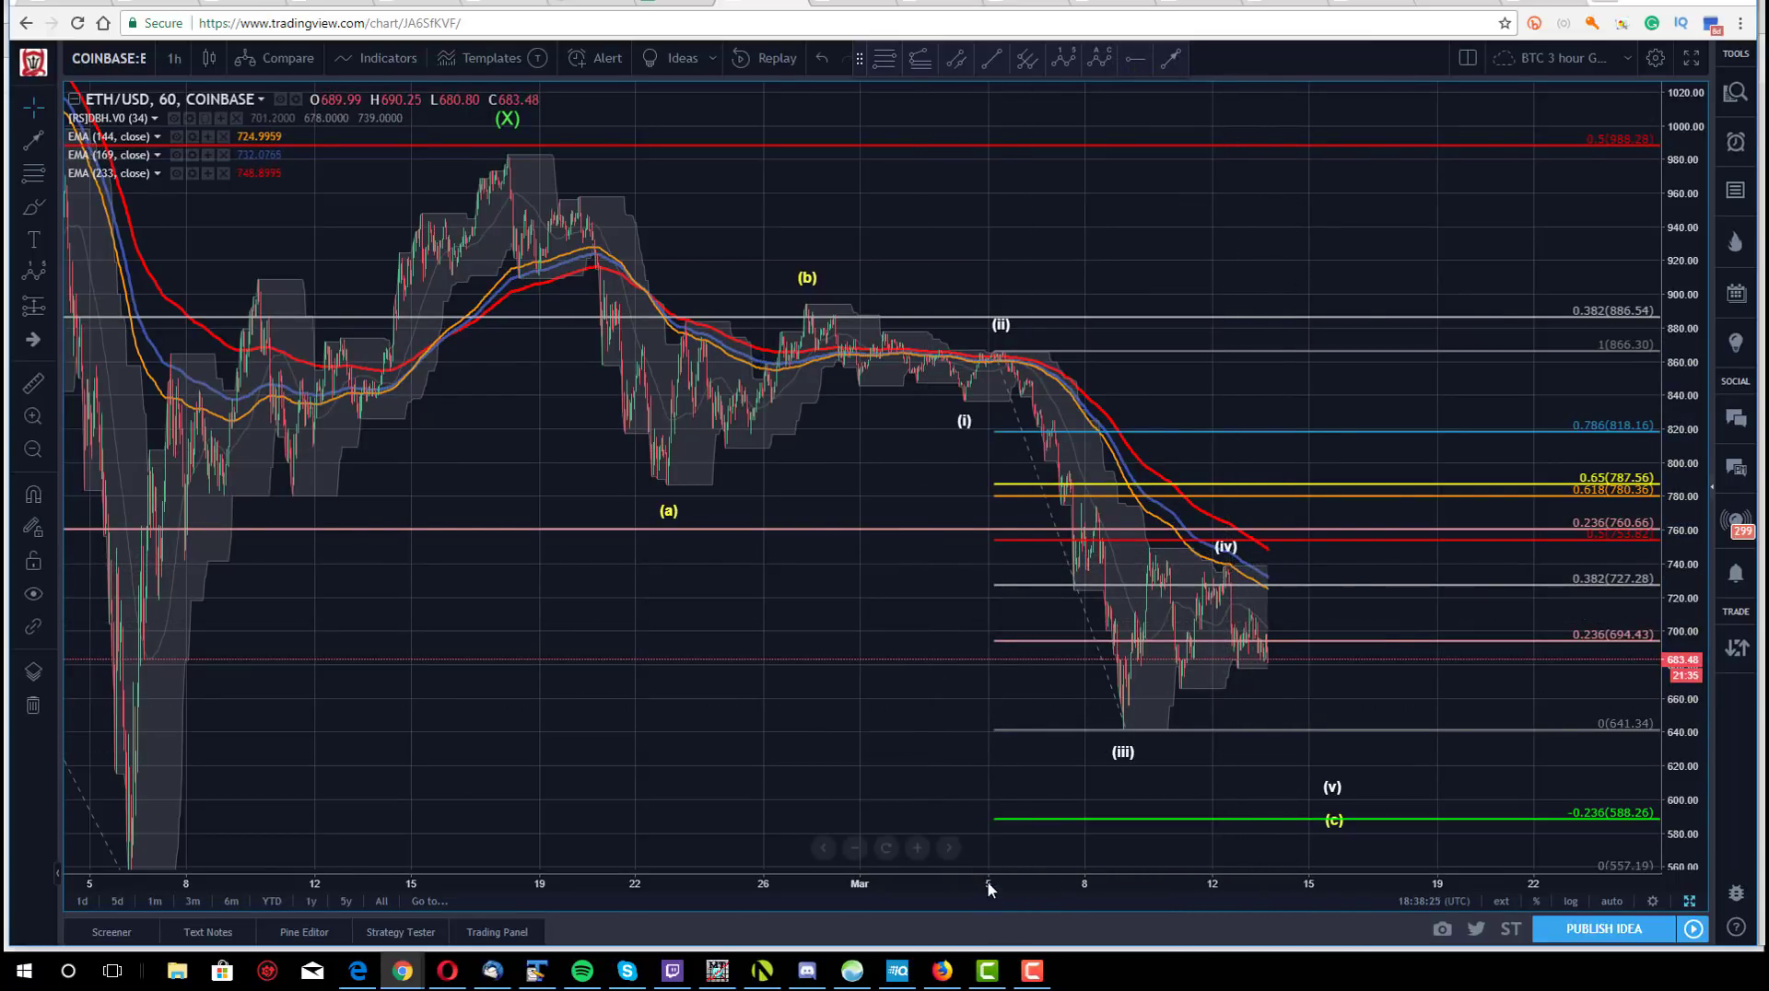
- Fine-tune the white impulse wave, placing (i) at about 835.47 on March 4 and (iv) at about 742.33 on March 12
left_click_drag(988, 889, 1057, 858)
left_click_drag(962, 490, 887, 435)
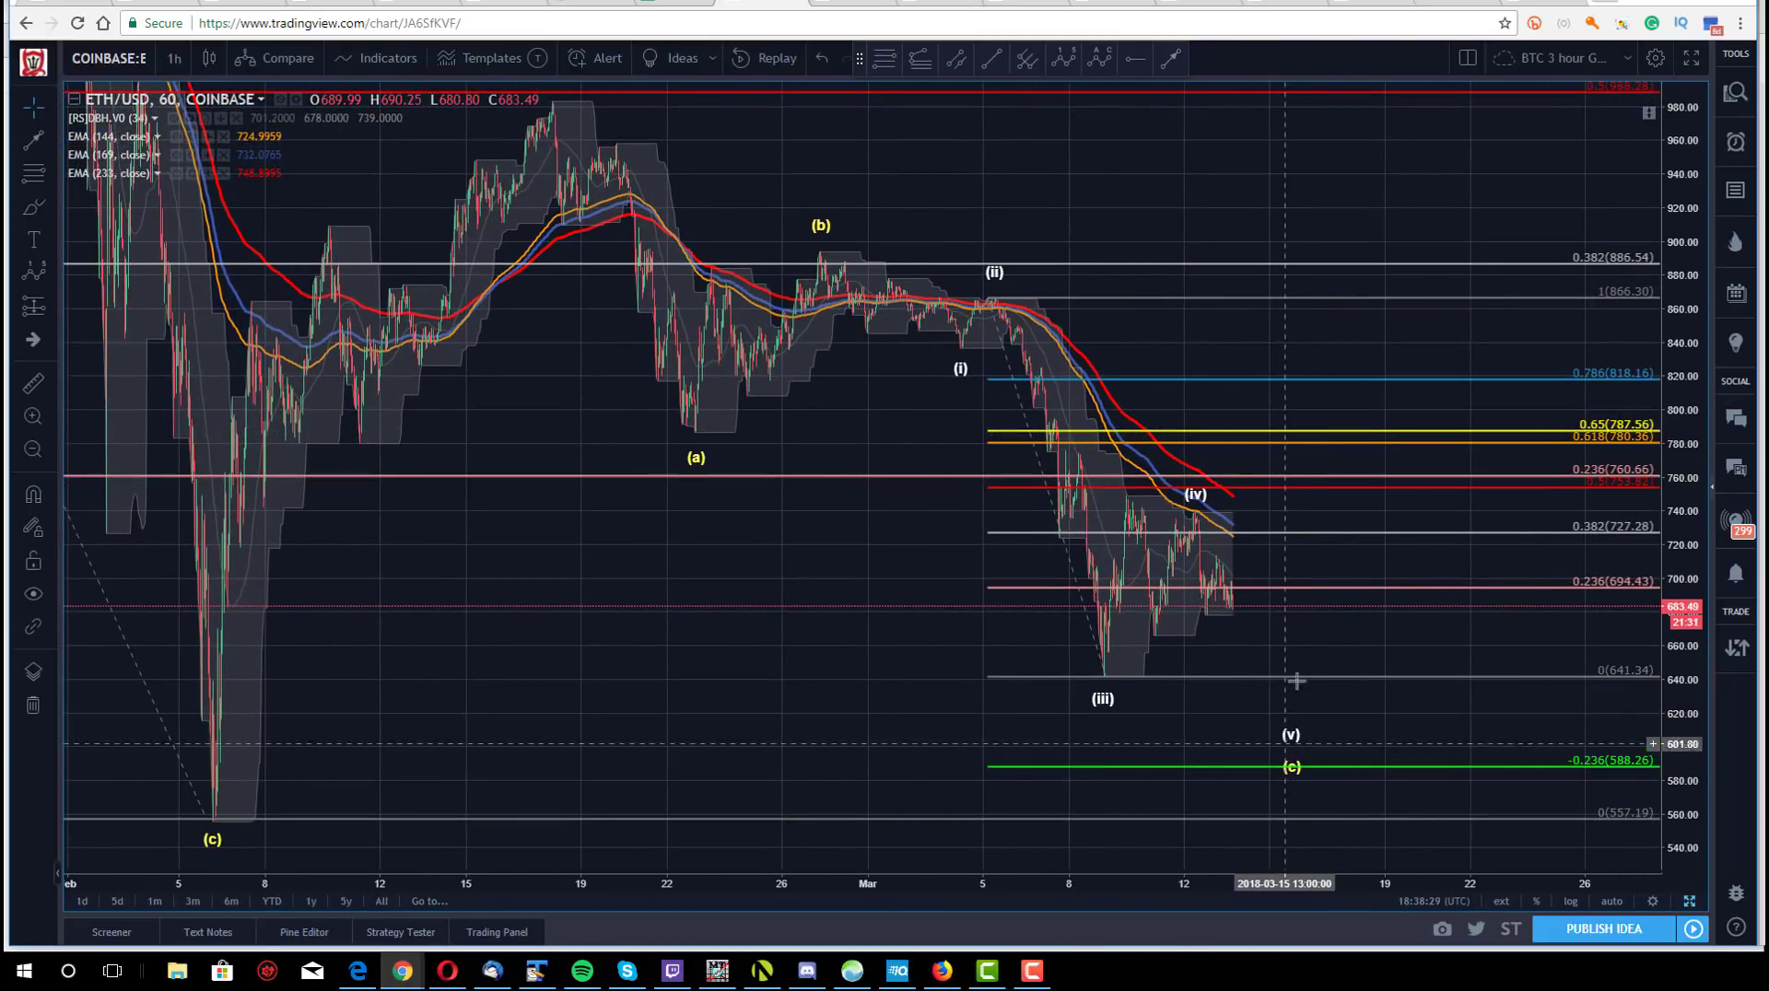
left_click(962, 366)
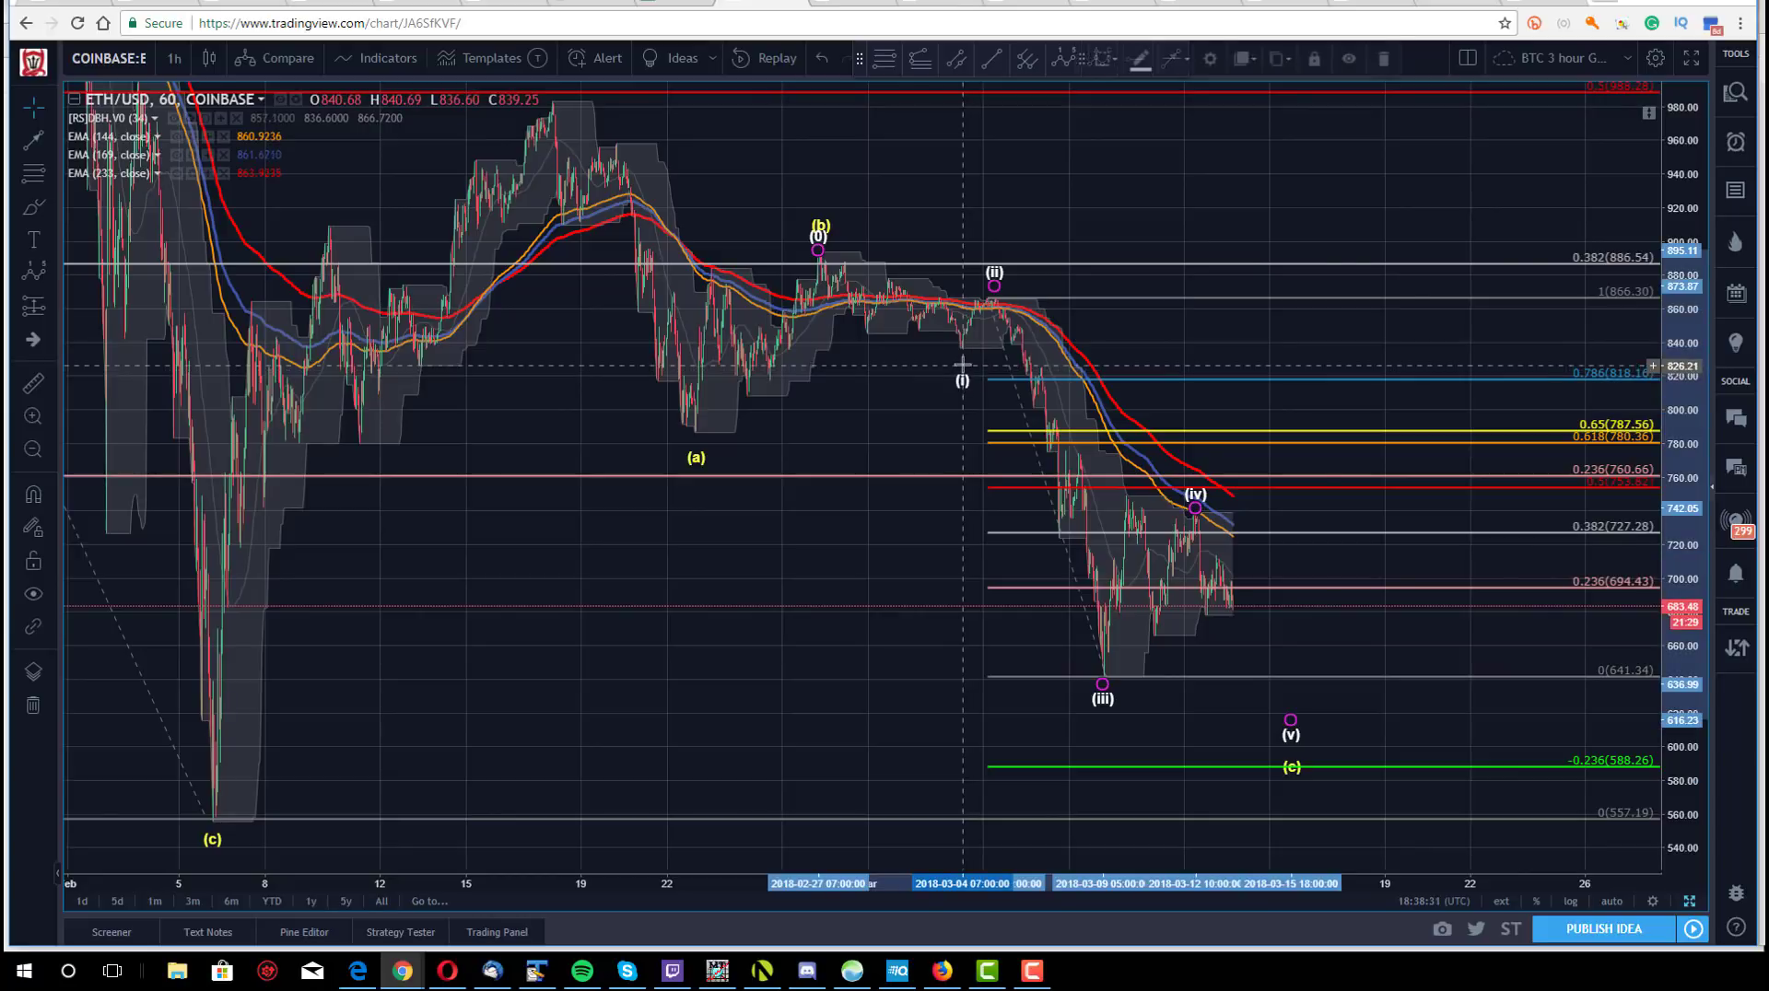
left_click_drag(962, 366, 962, 357)
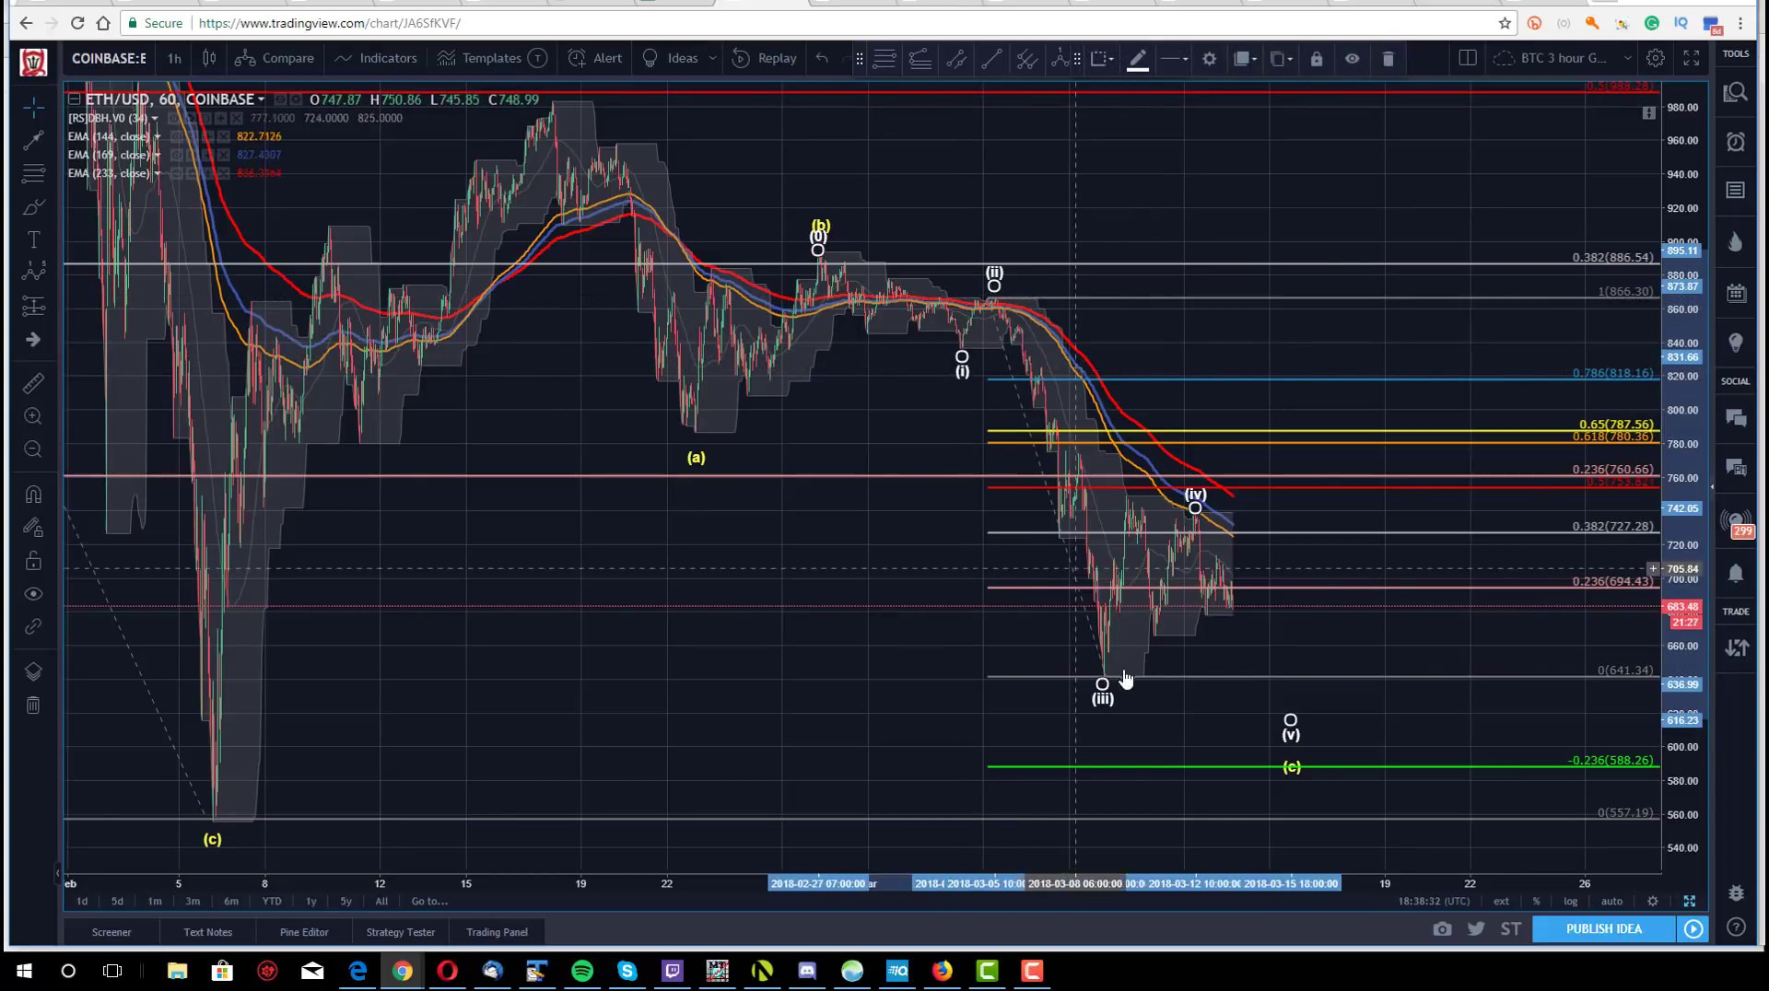
left_click(1130, 238)
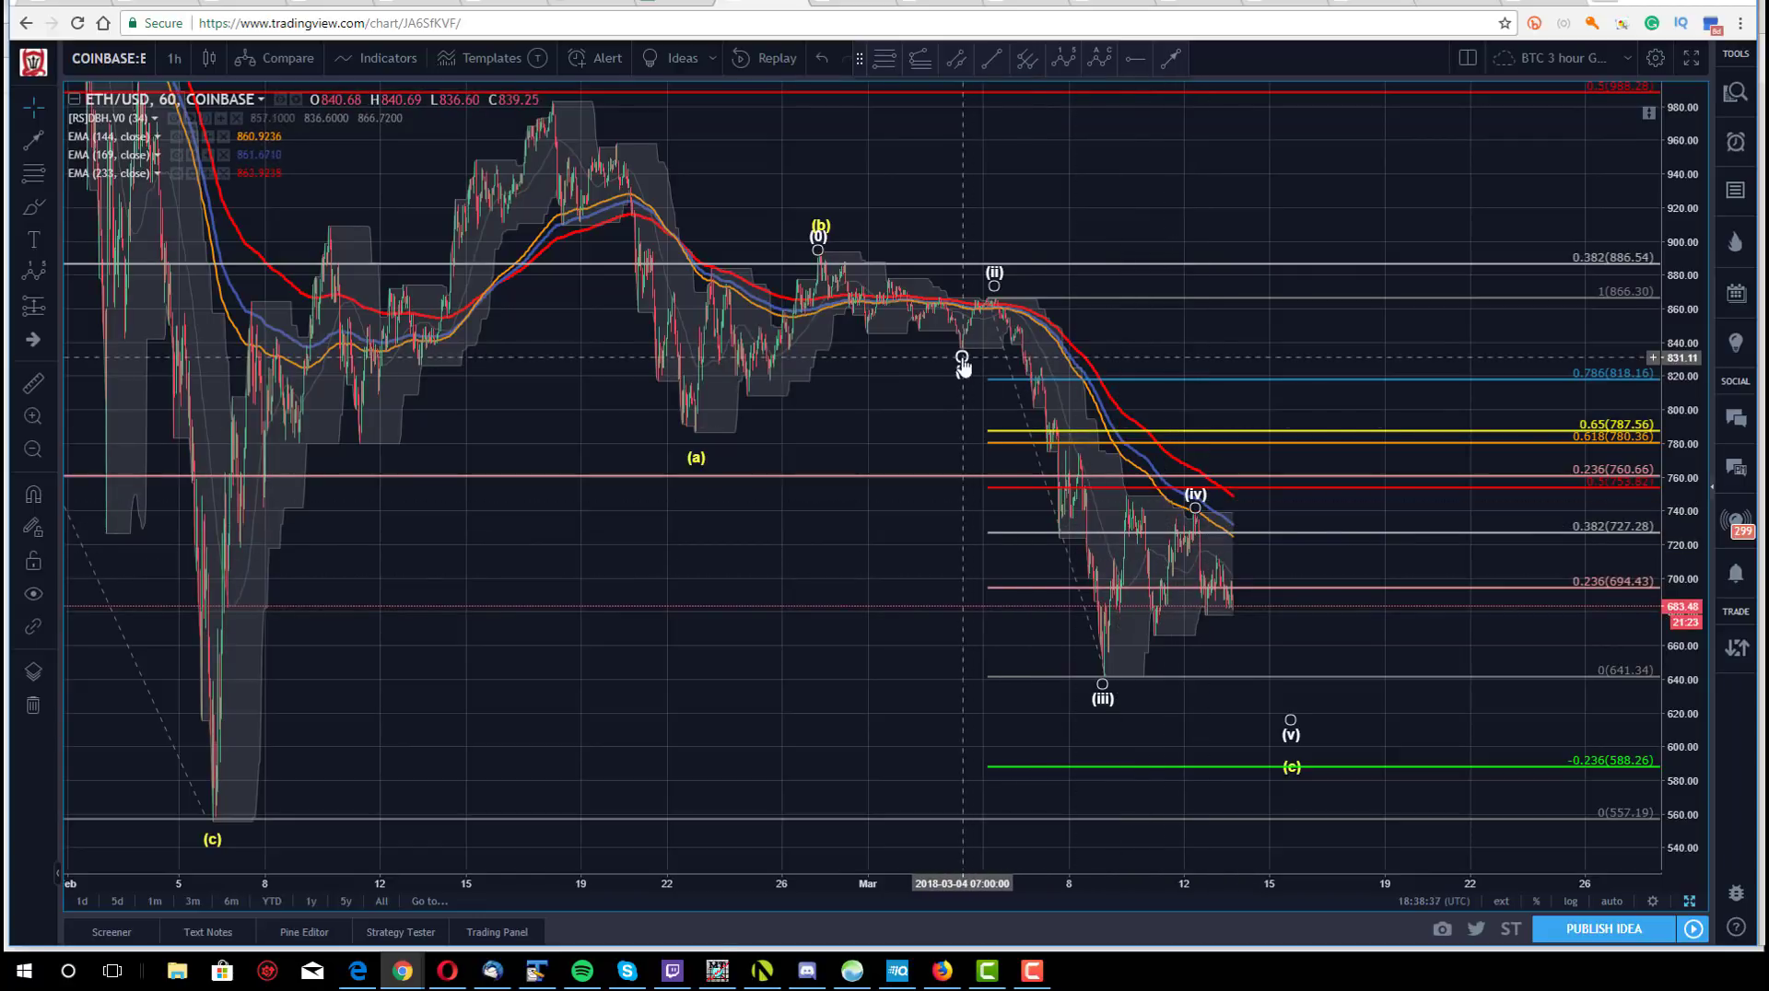
left_click_drag(963, 362, 963, 355)
left_click(926, 227)
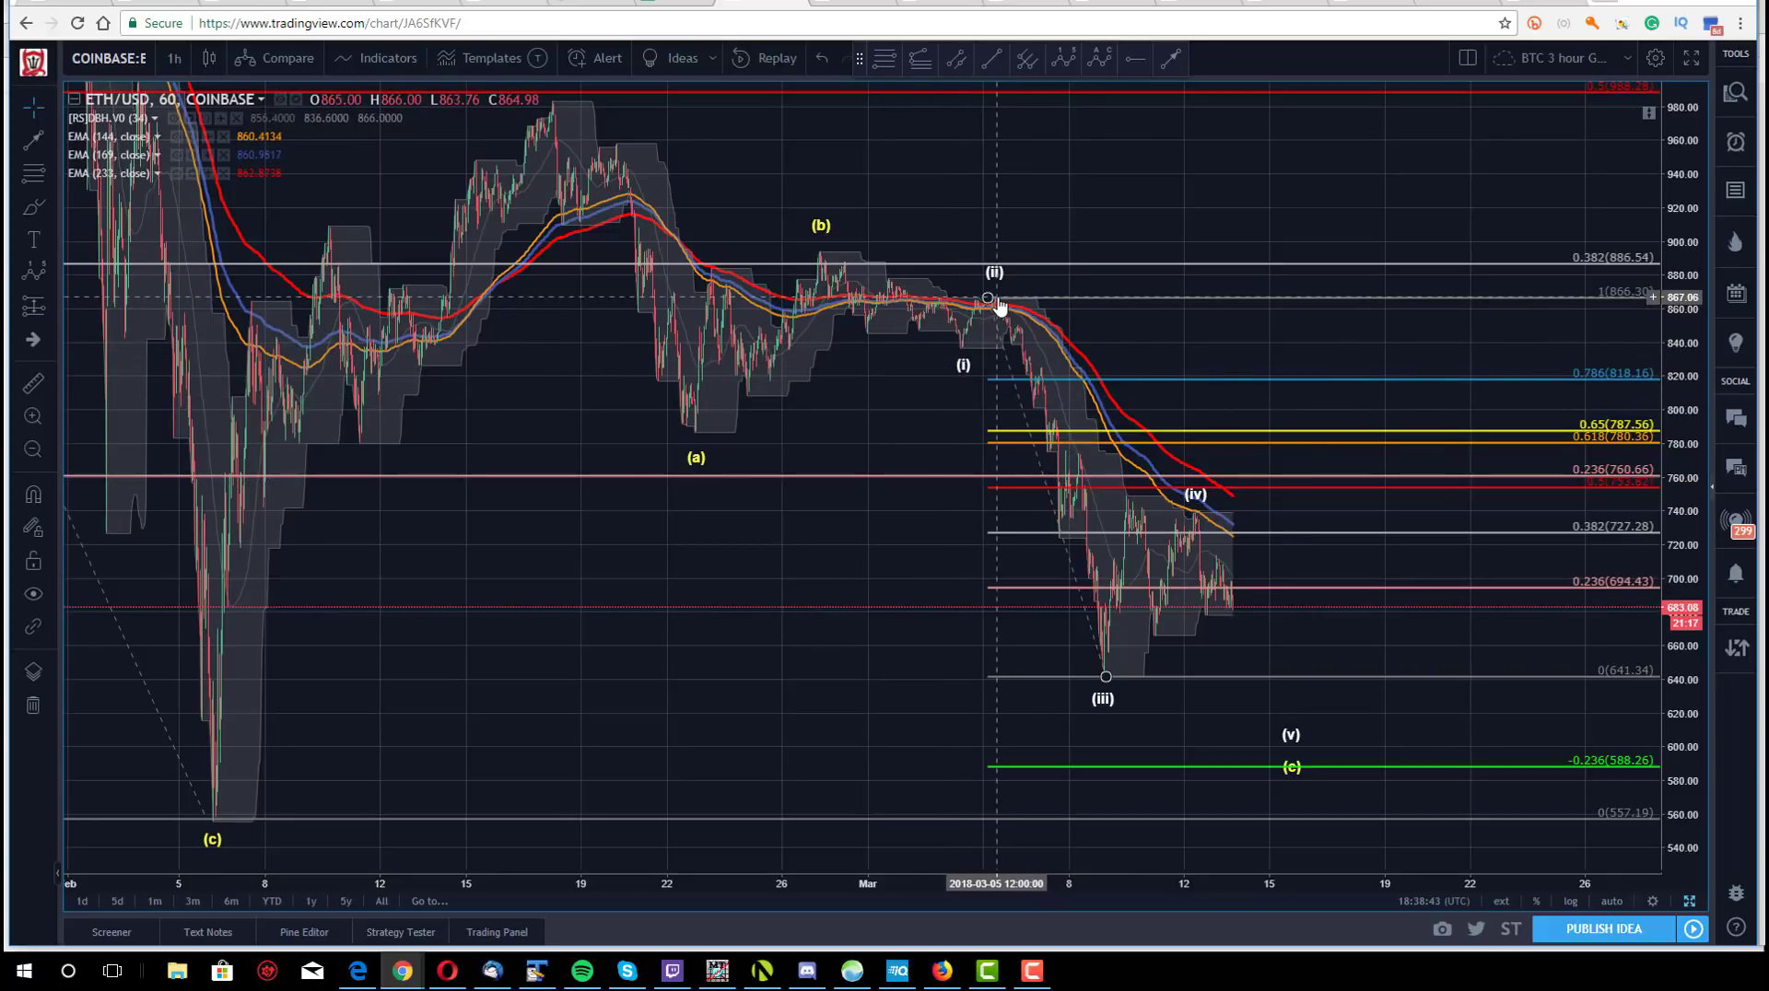
left_click(1196, 502)
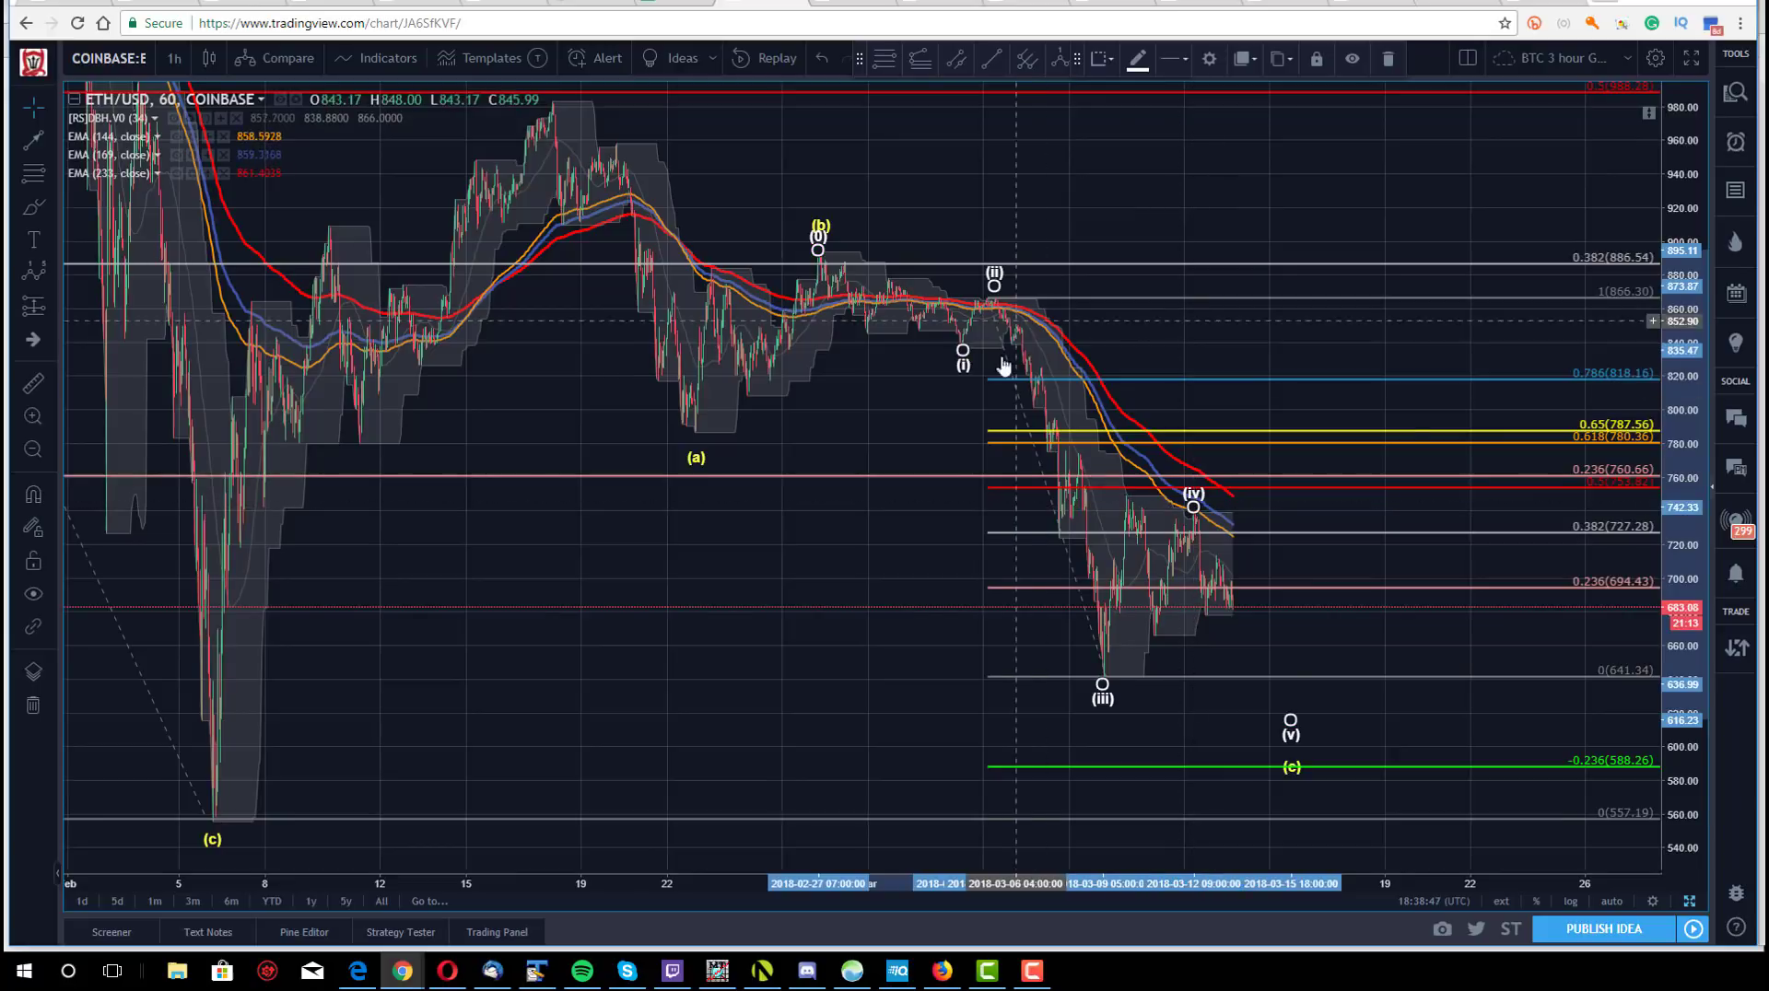
left_click(1011, 197)
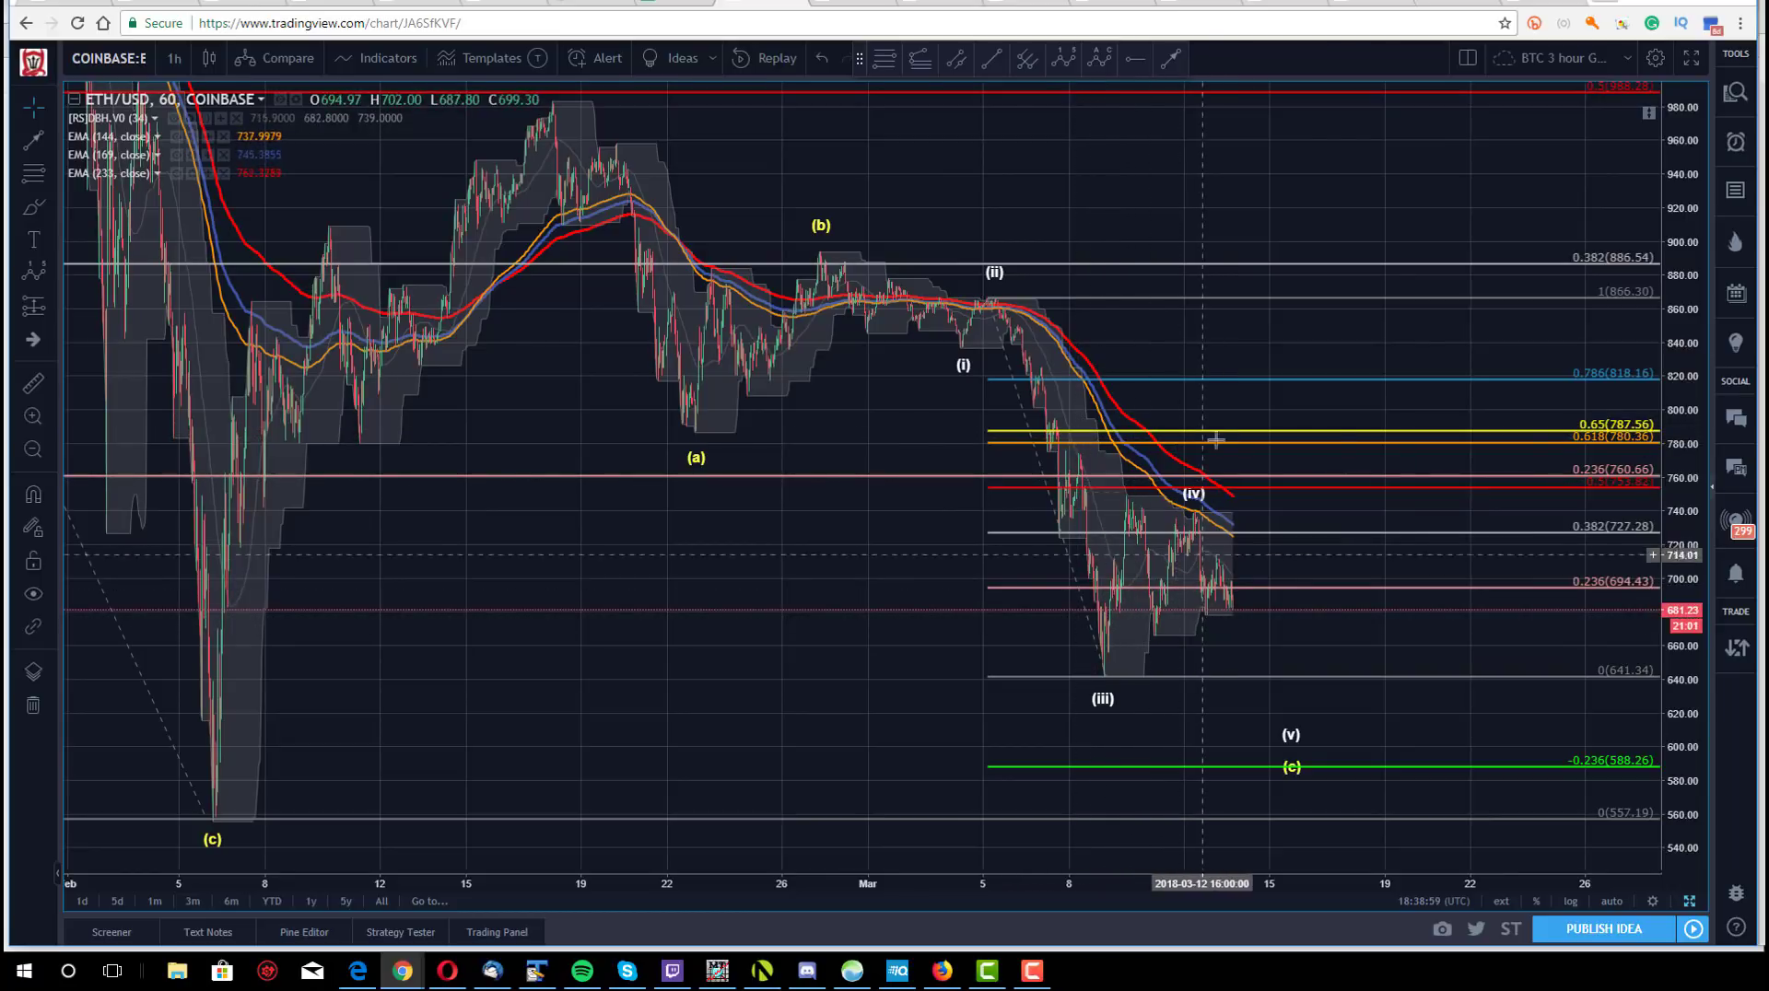
- Draw a dashed white arrow from the (iv) peak at about 736.88 on March 12 down to the (v)/(c) target on March 15
left_click(1171, 58)
left_click(1196, 516)
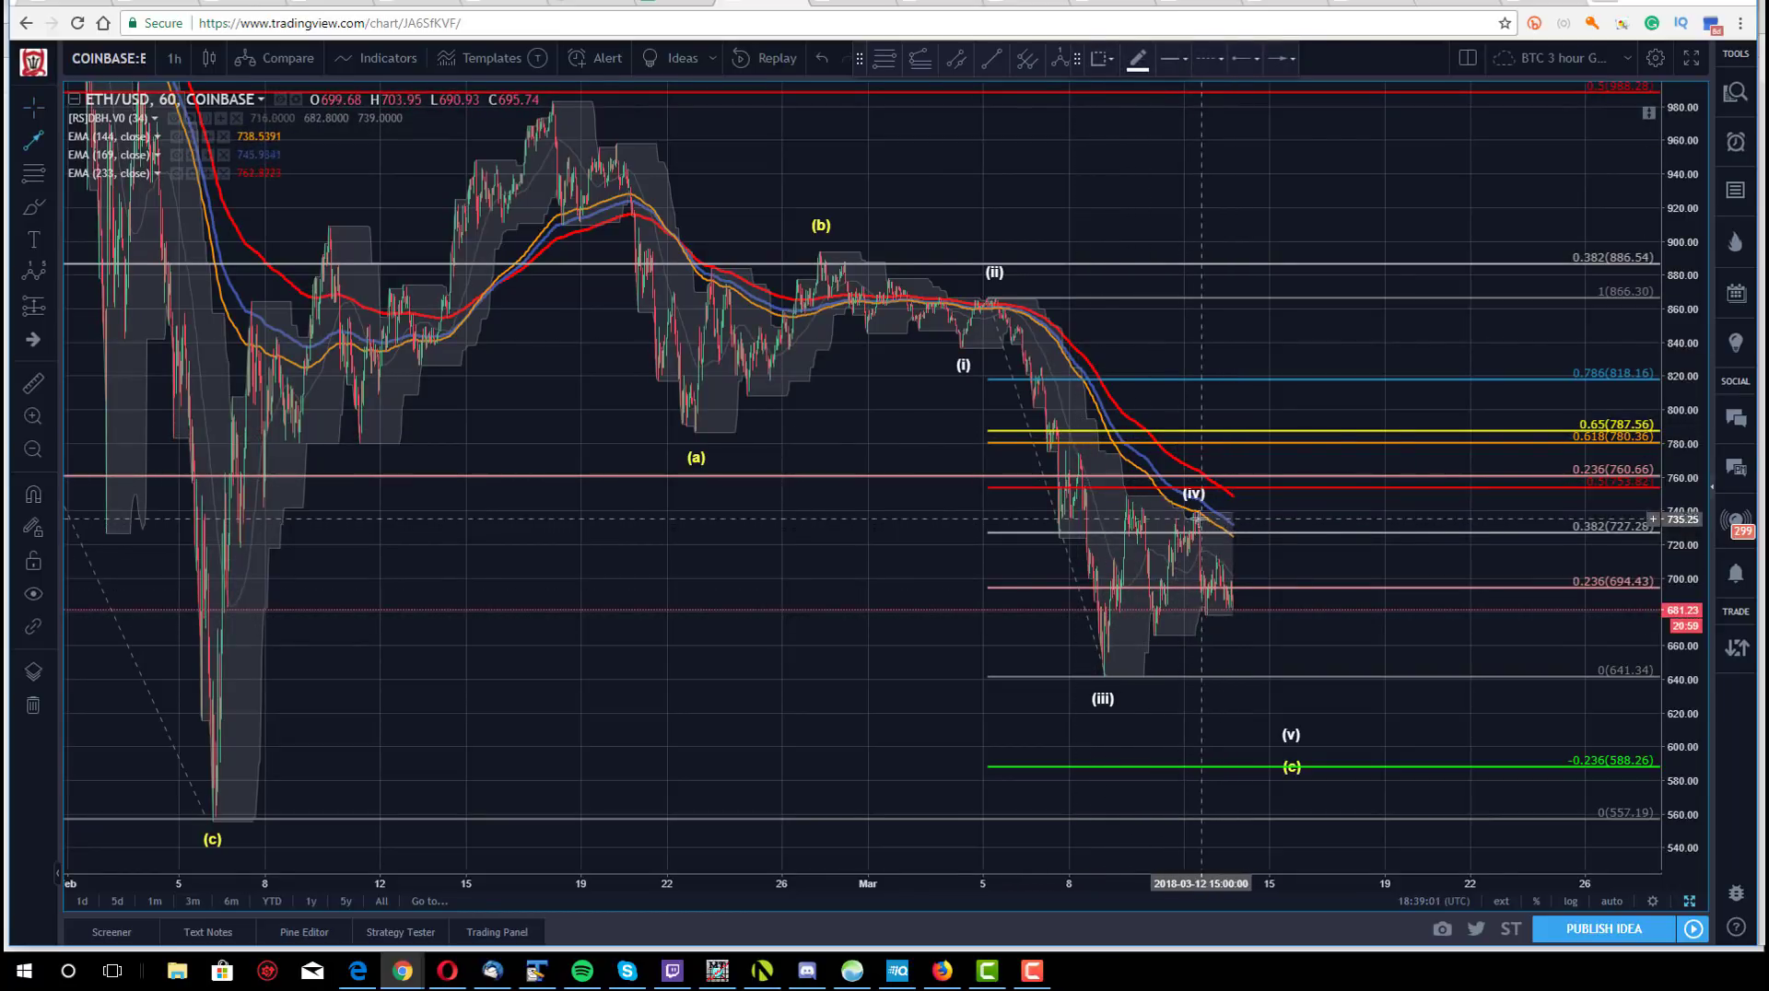
left_click(1295, 754)
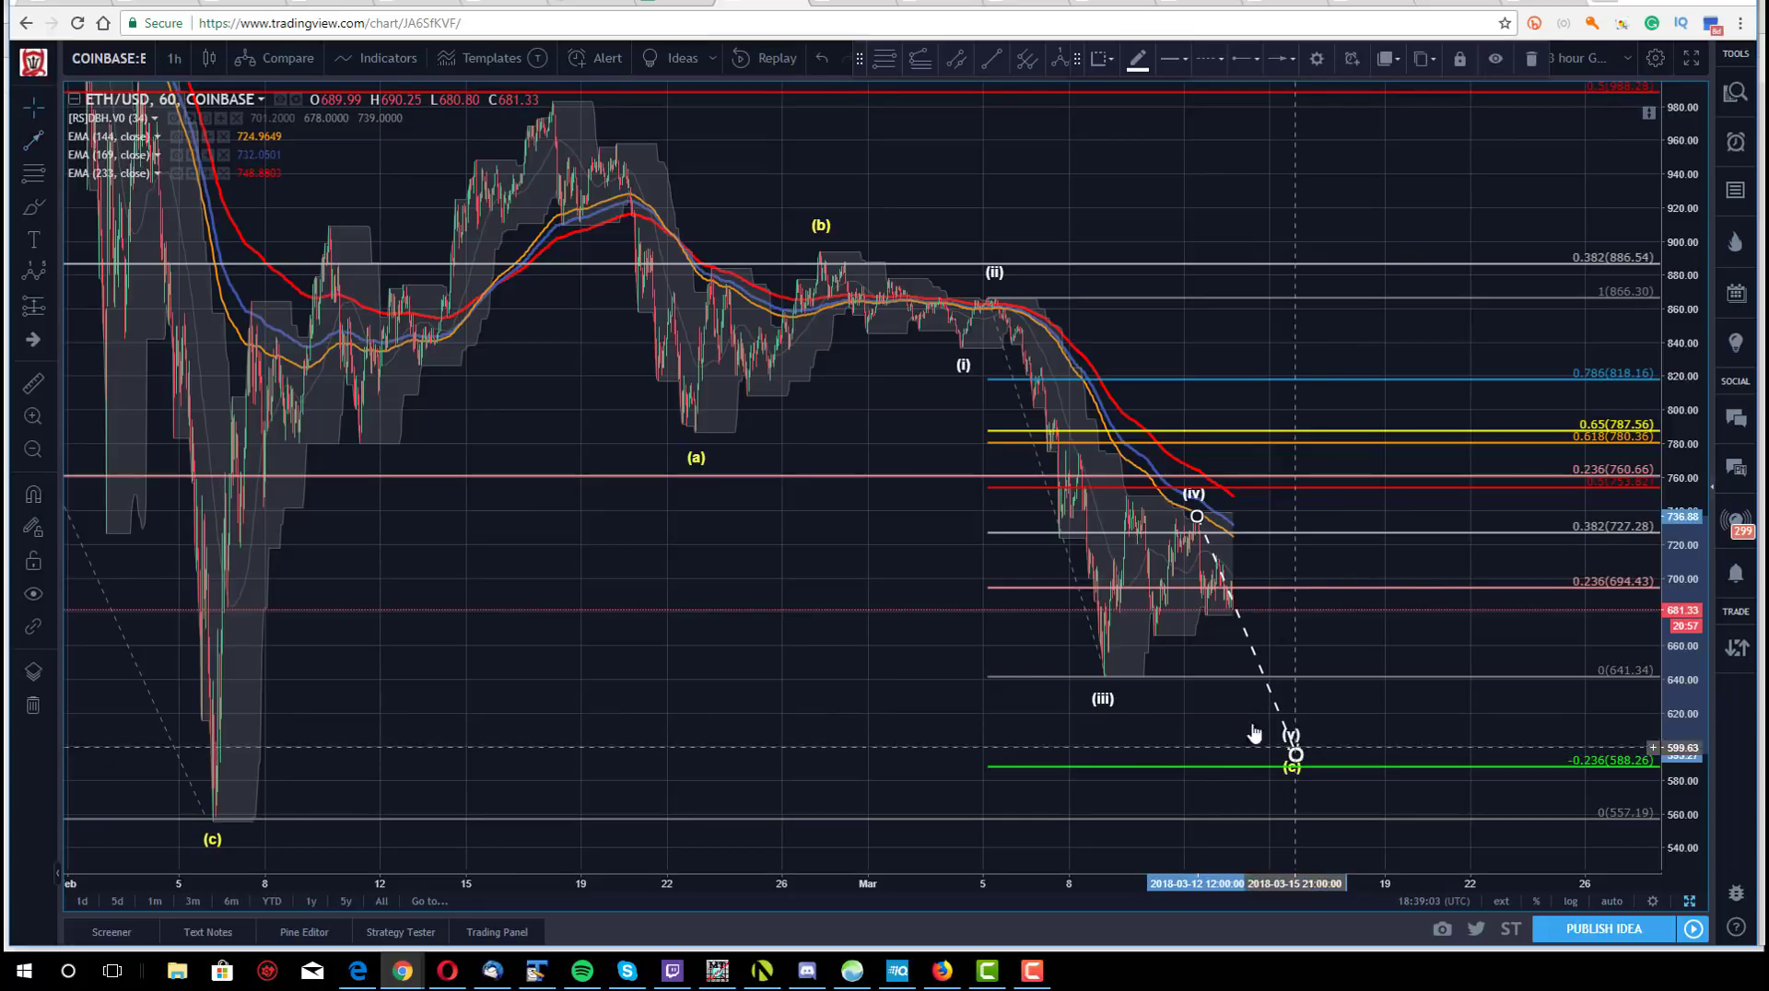
left_click(877, 507)
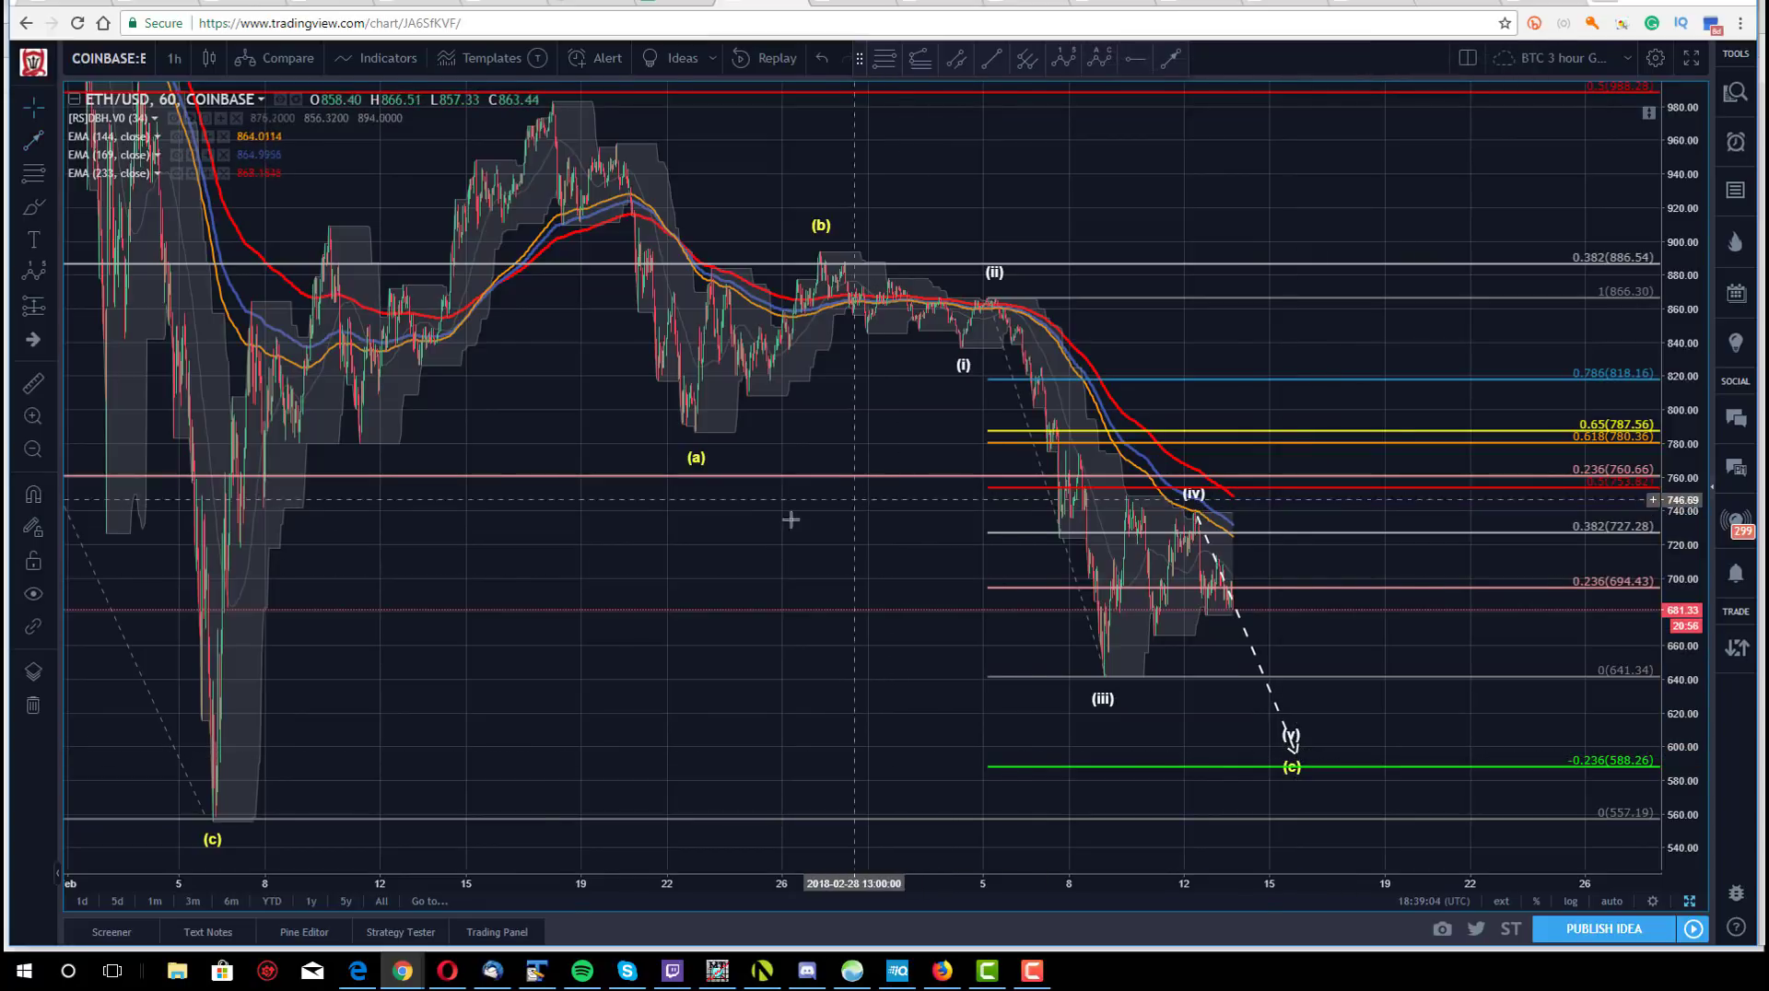
- Move the green WXY correction's (Y) point to just below the yellow (c) label in mid-March
left_click(35, 451)
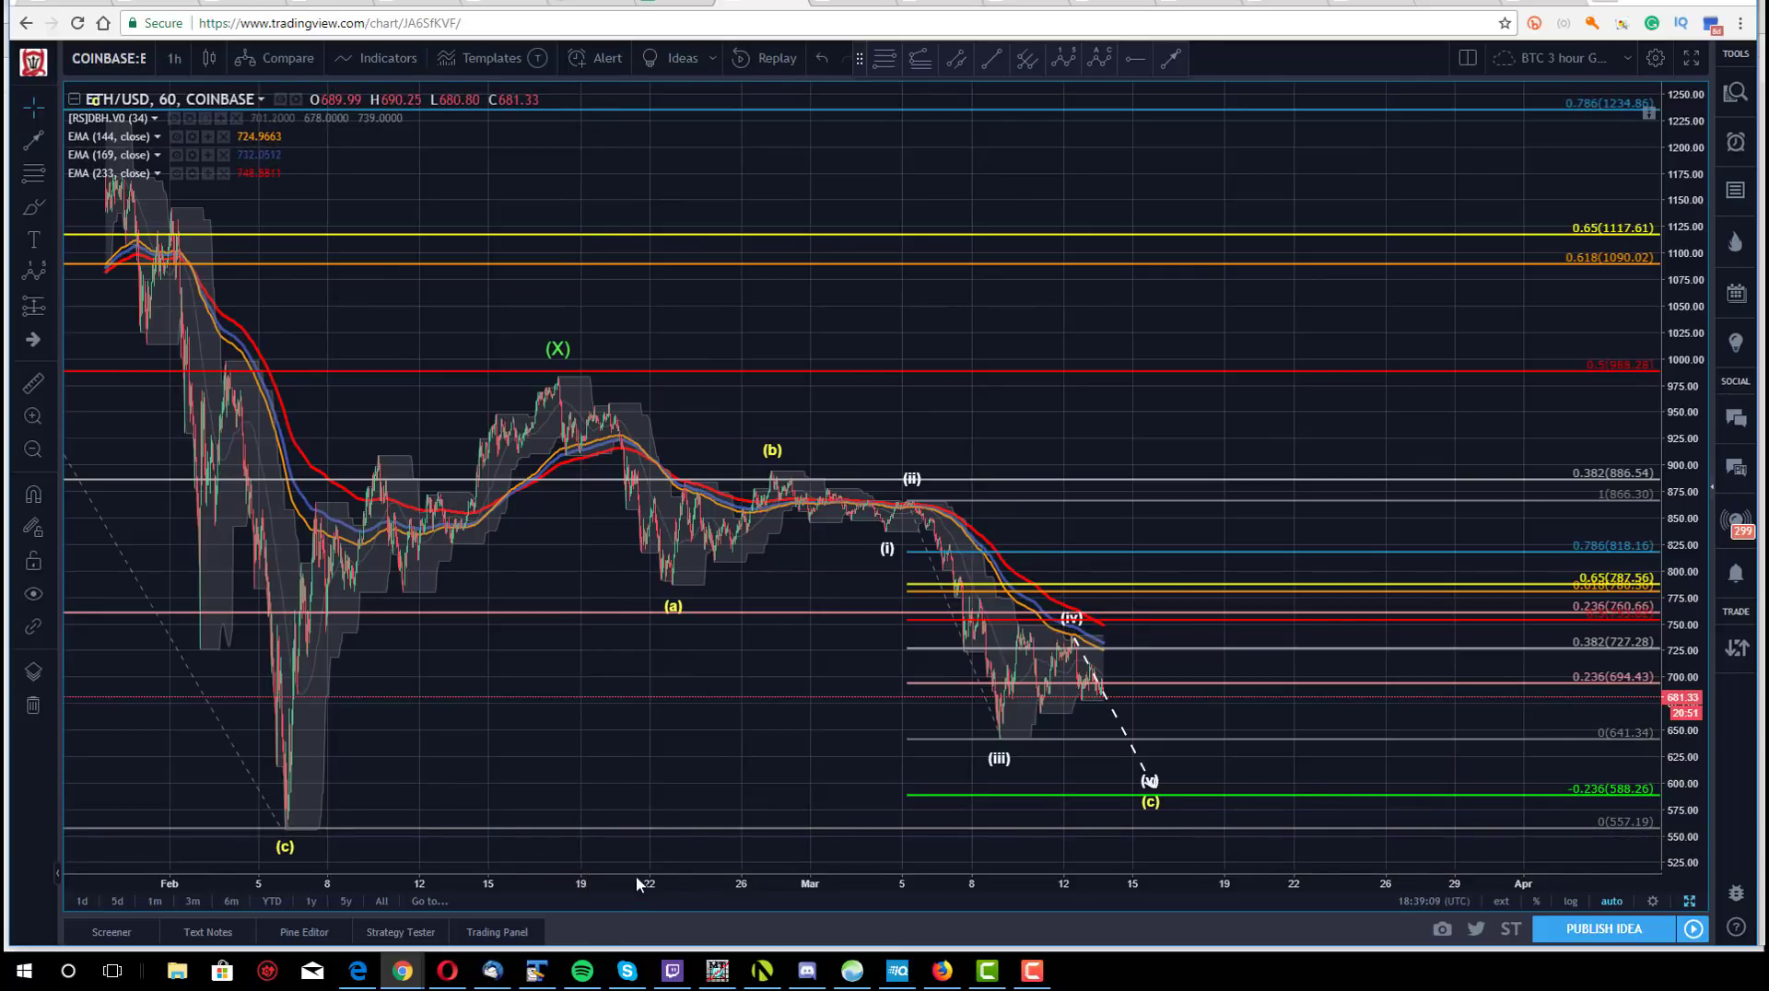
left_click_drag(642, 883, 987, 838)
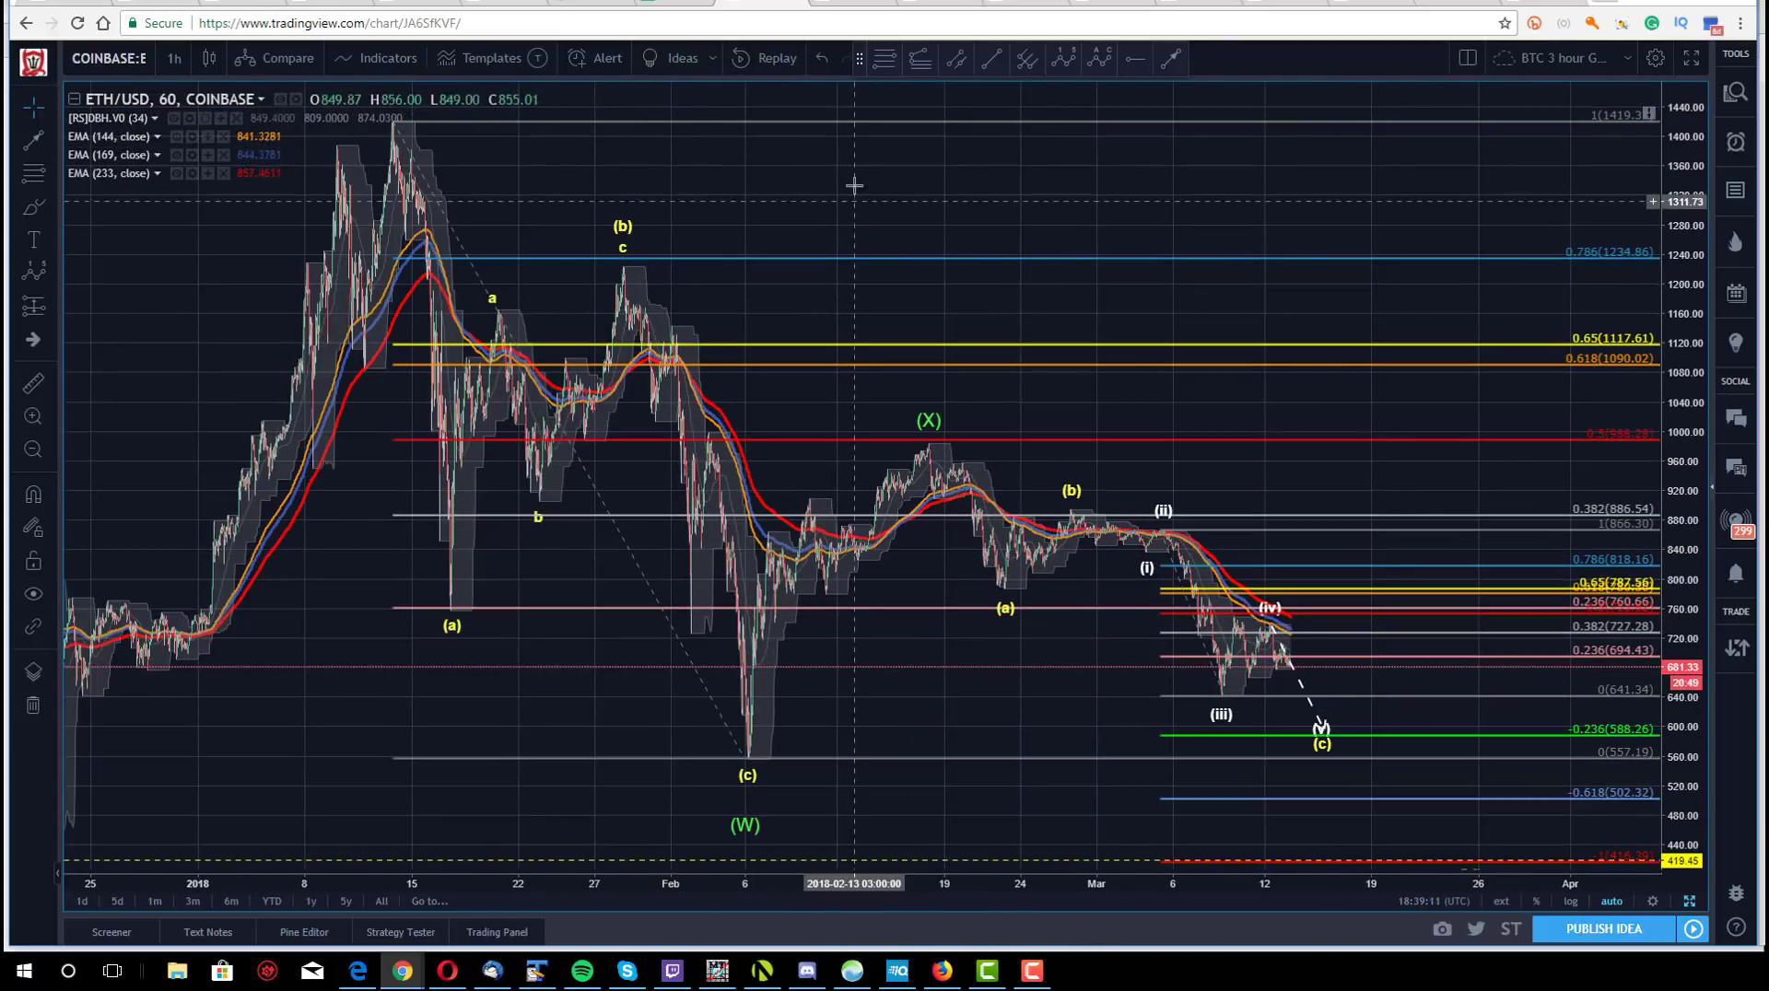
left_click_drag(853, 166, 788, 116)
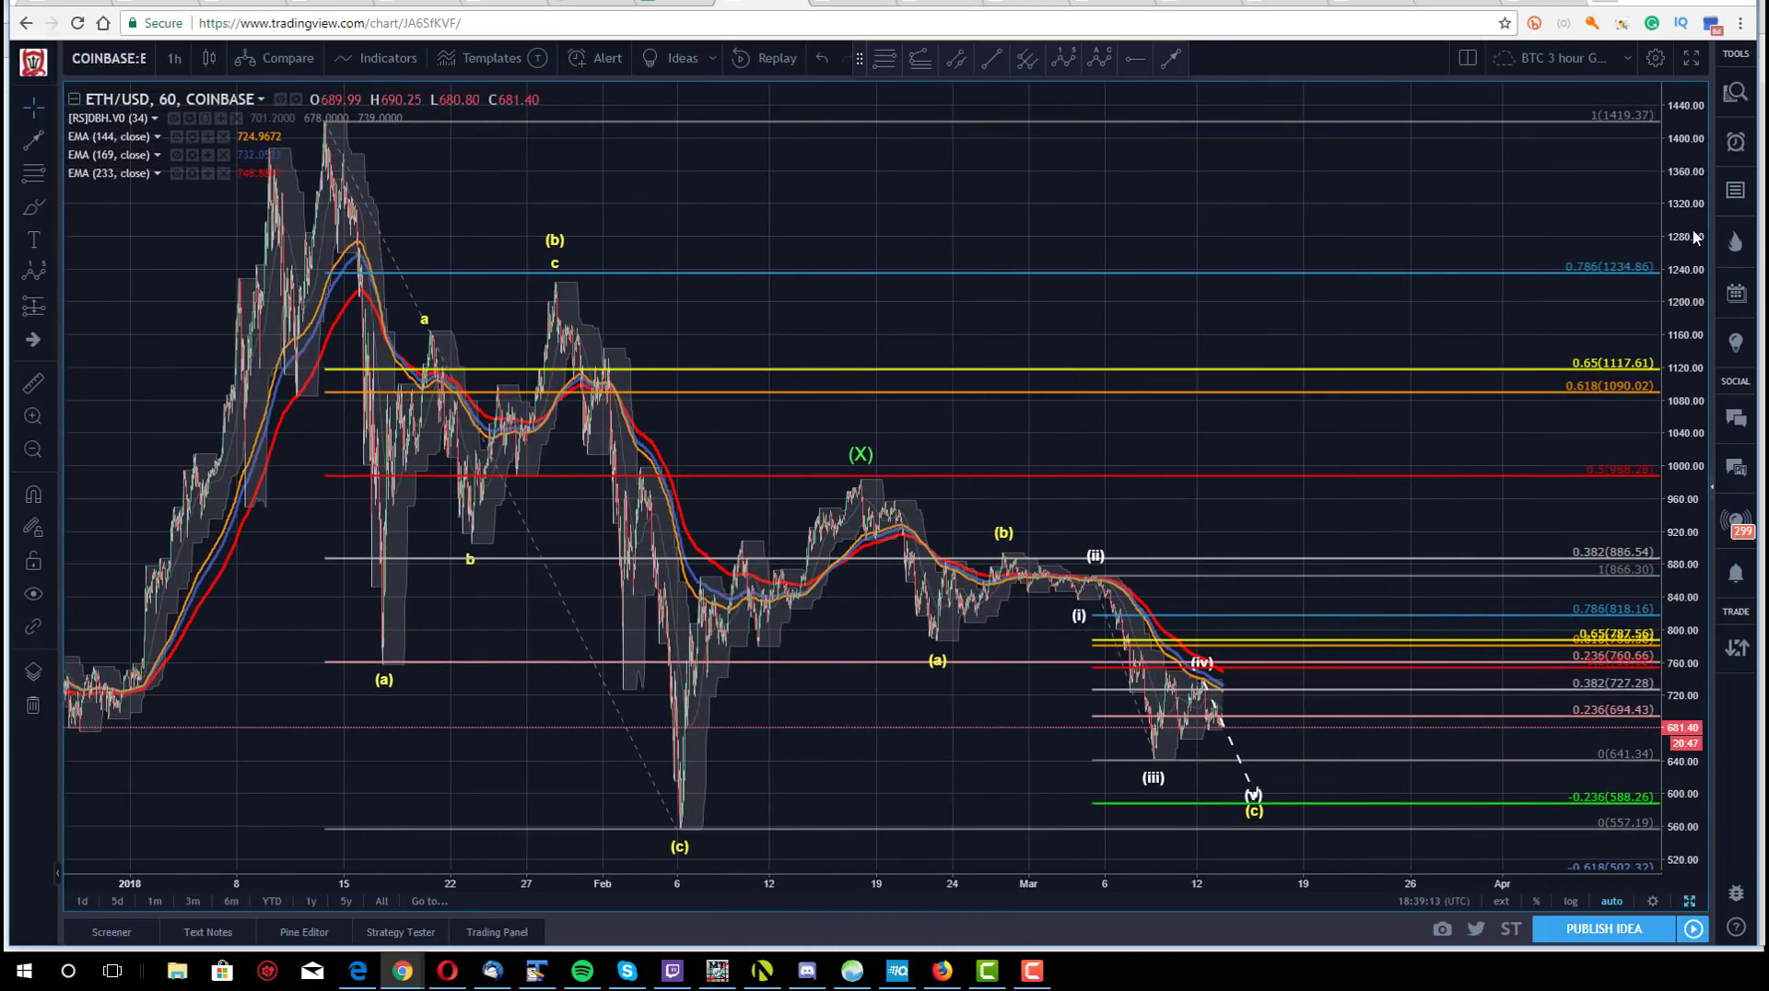
left_click_drag(1694, 237, 1694, 304)
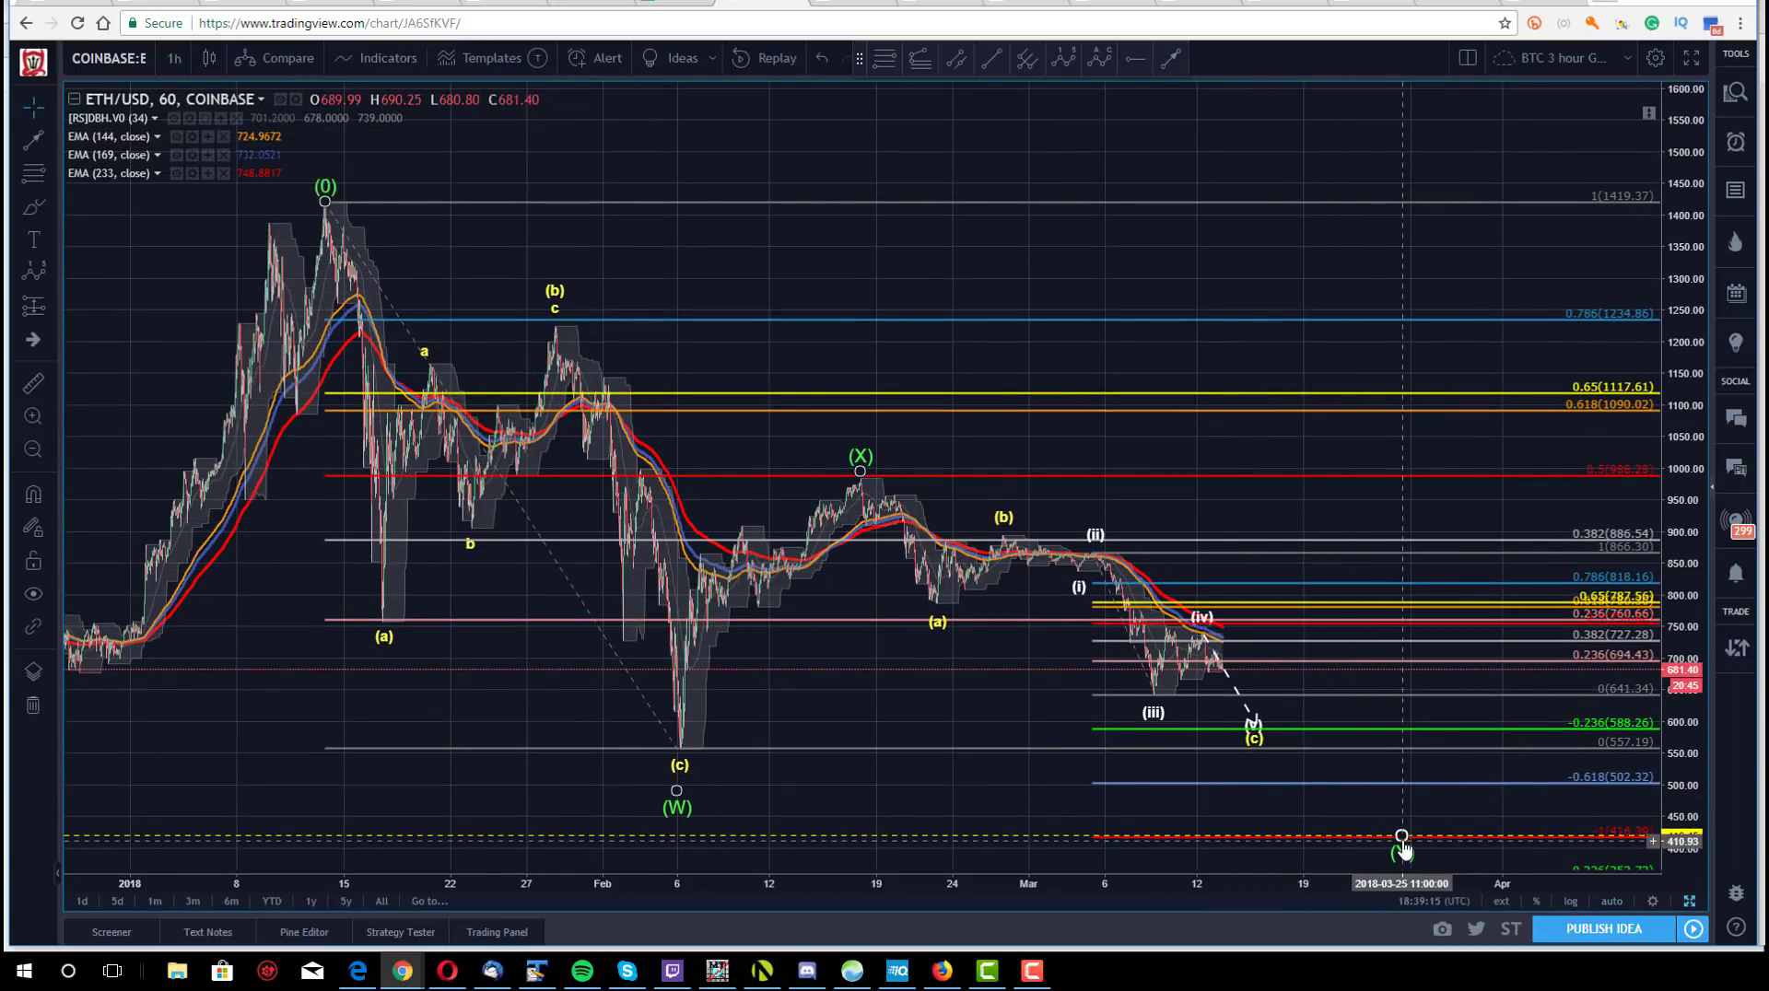
left_click_drag(1401, 846, 1255, 772)
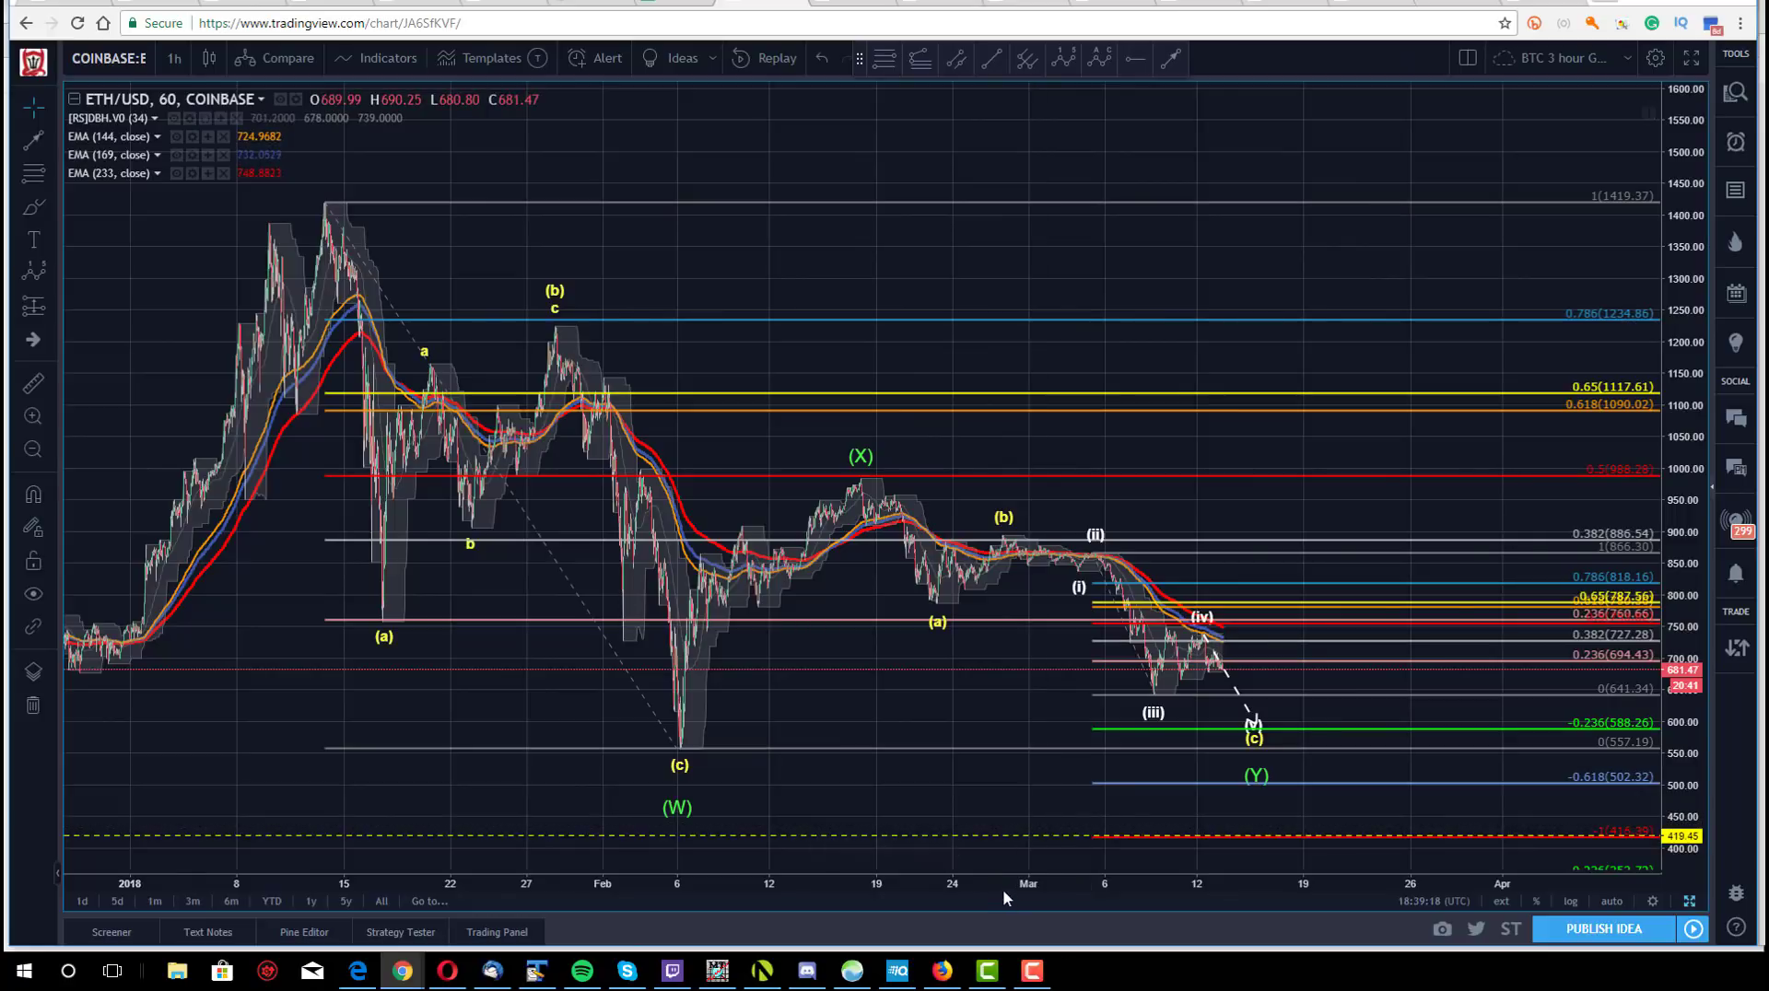
- Examine the full WXY count, briefly showing the RSI, EWI and CCIOBV indicator panes beneath the price chart
scroll(1003, 888, "down", 4)
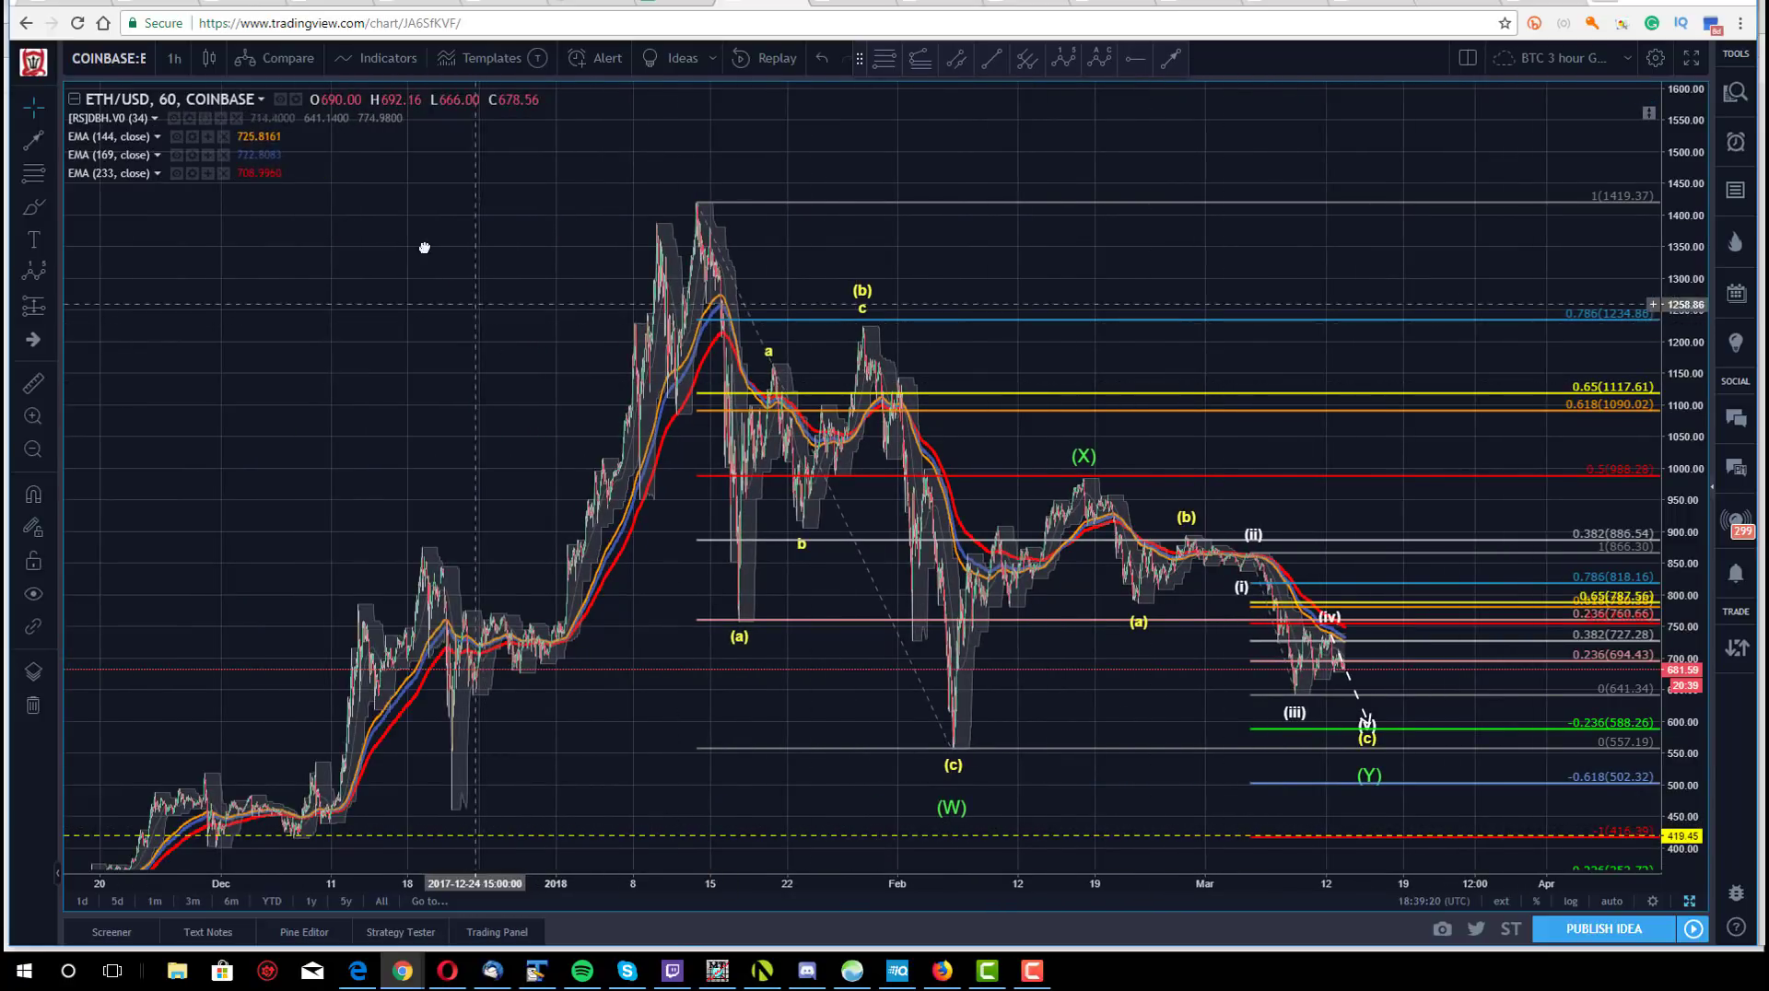
left_click_drag(424, 247, 265, 139)
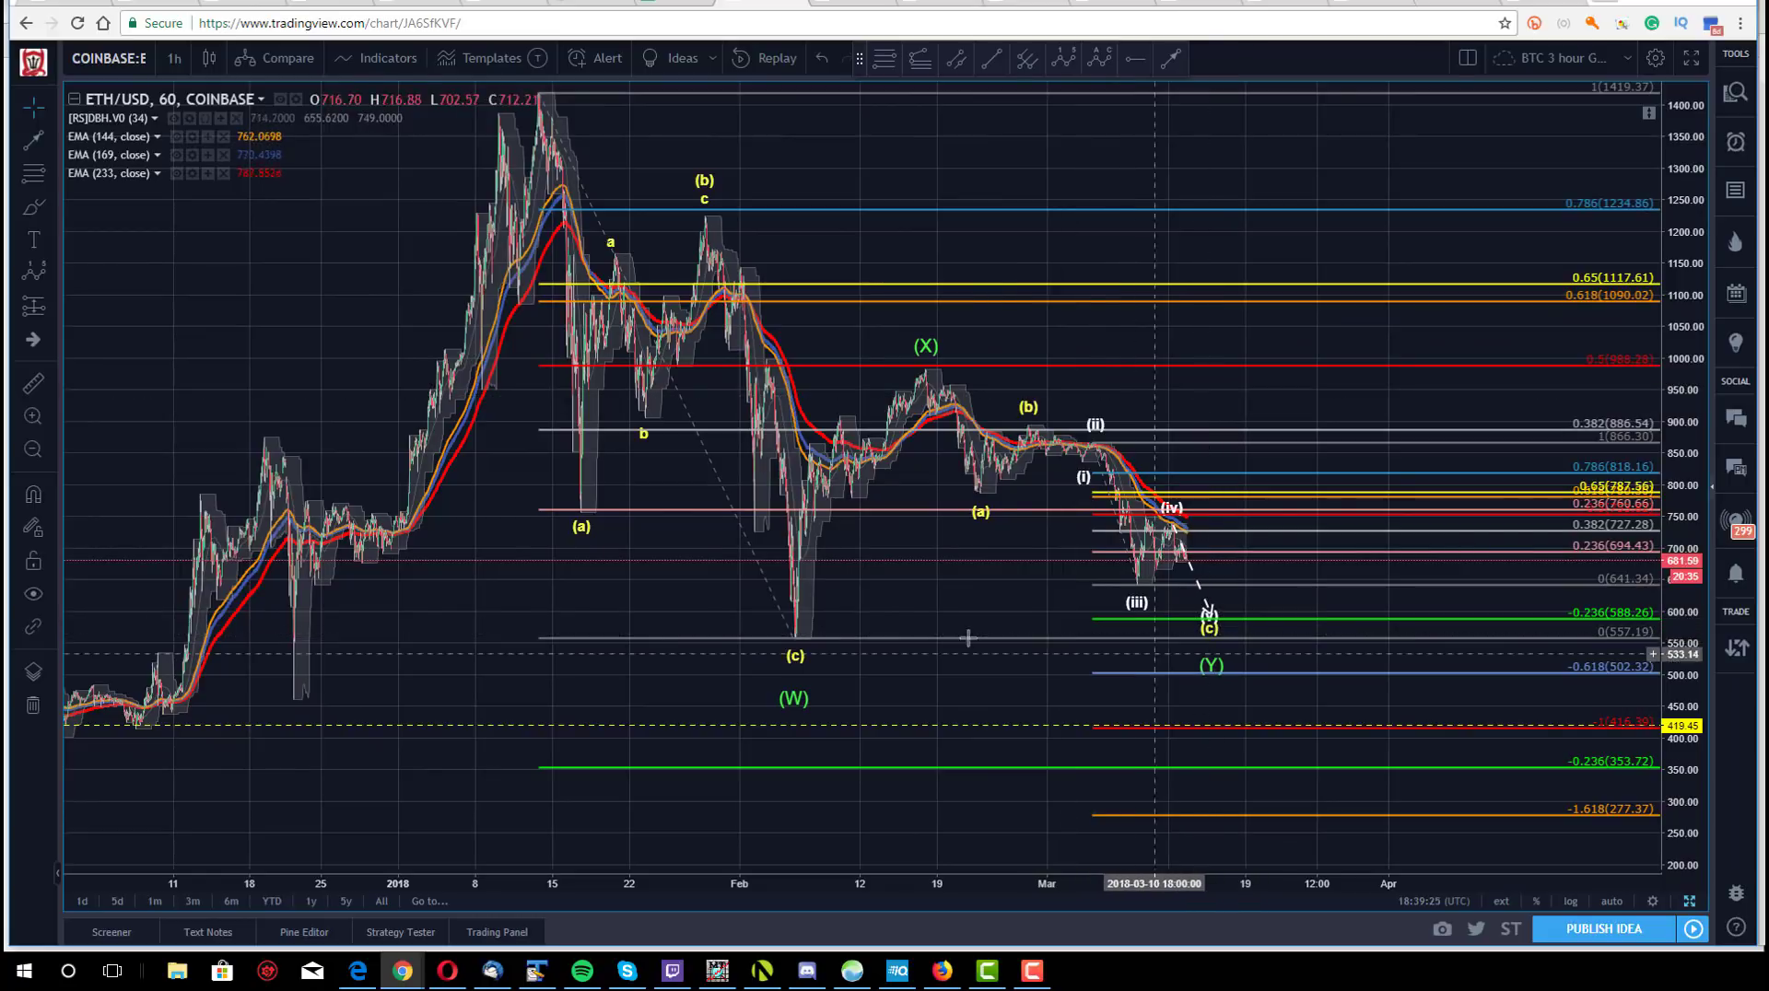
left_click_drag(944, 245, 835, 237)
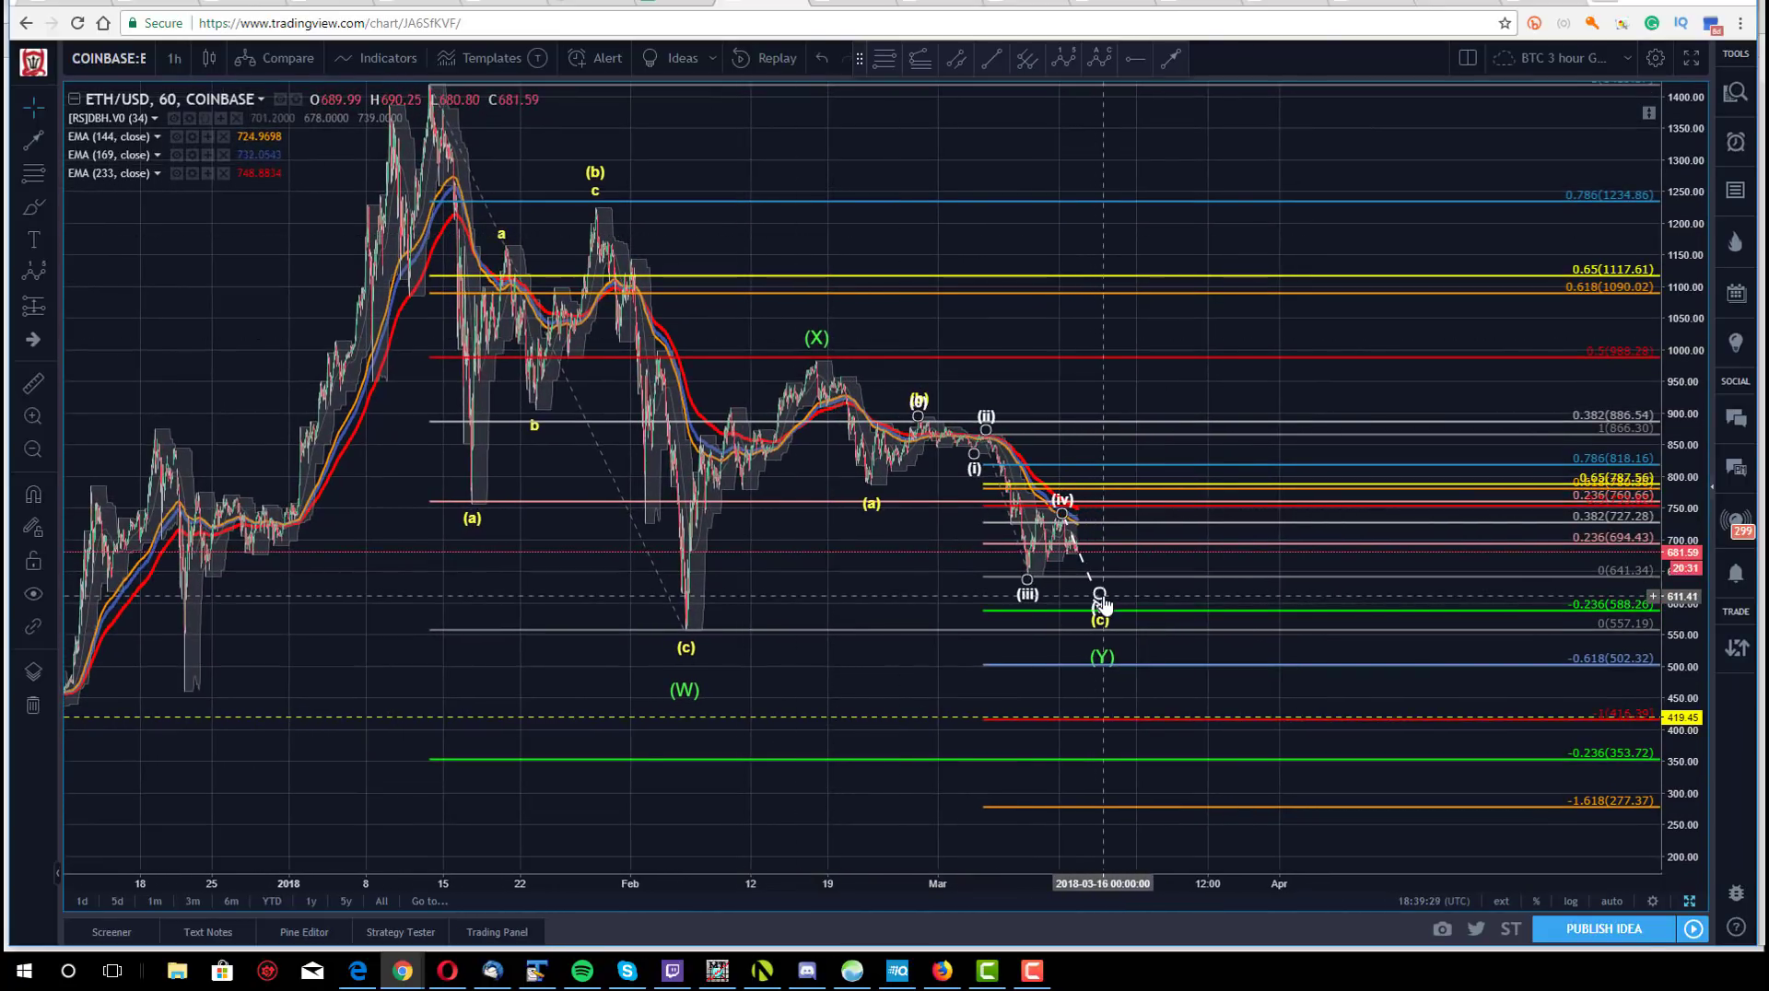
left_click(1102, 586)
left_click(1093, 582)
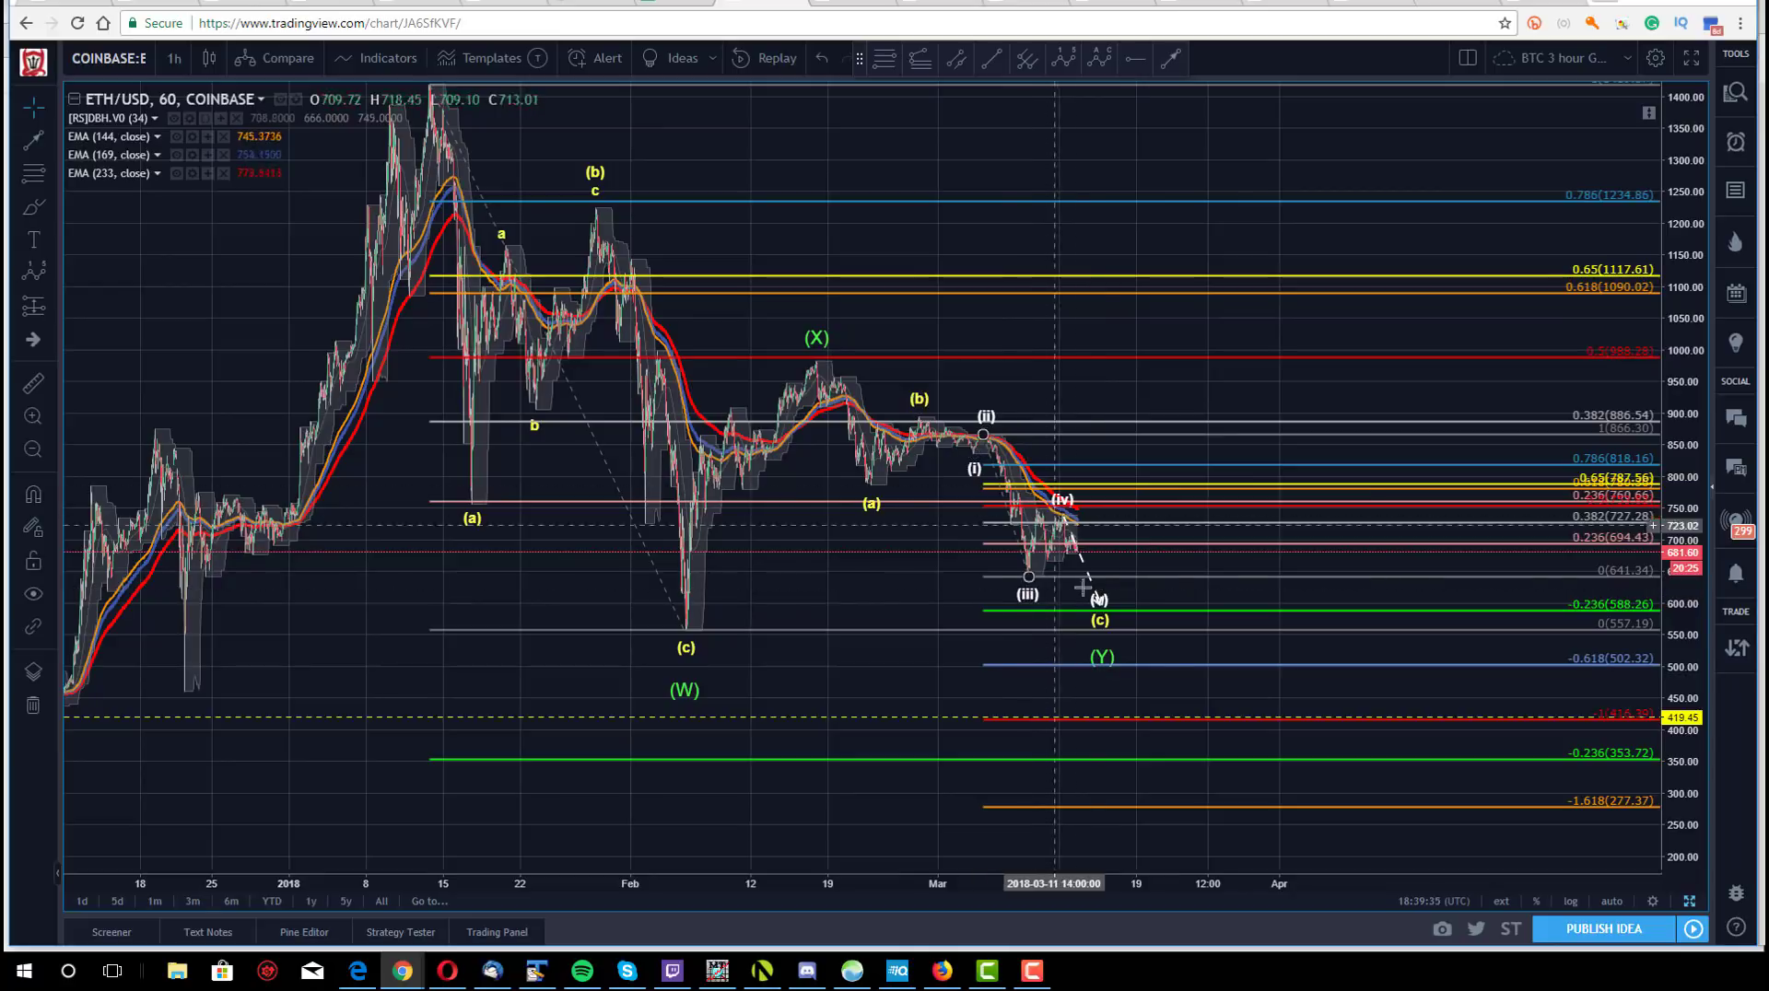
double_click(857, 142)
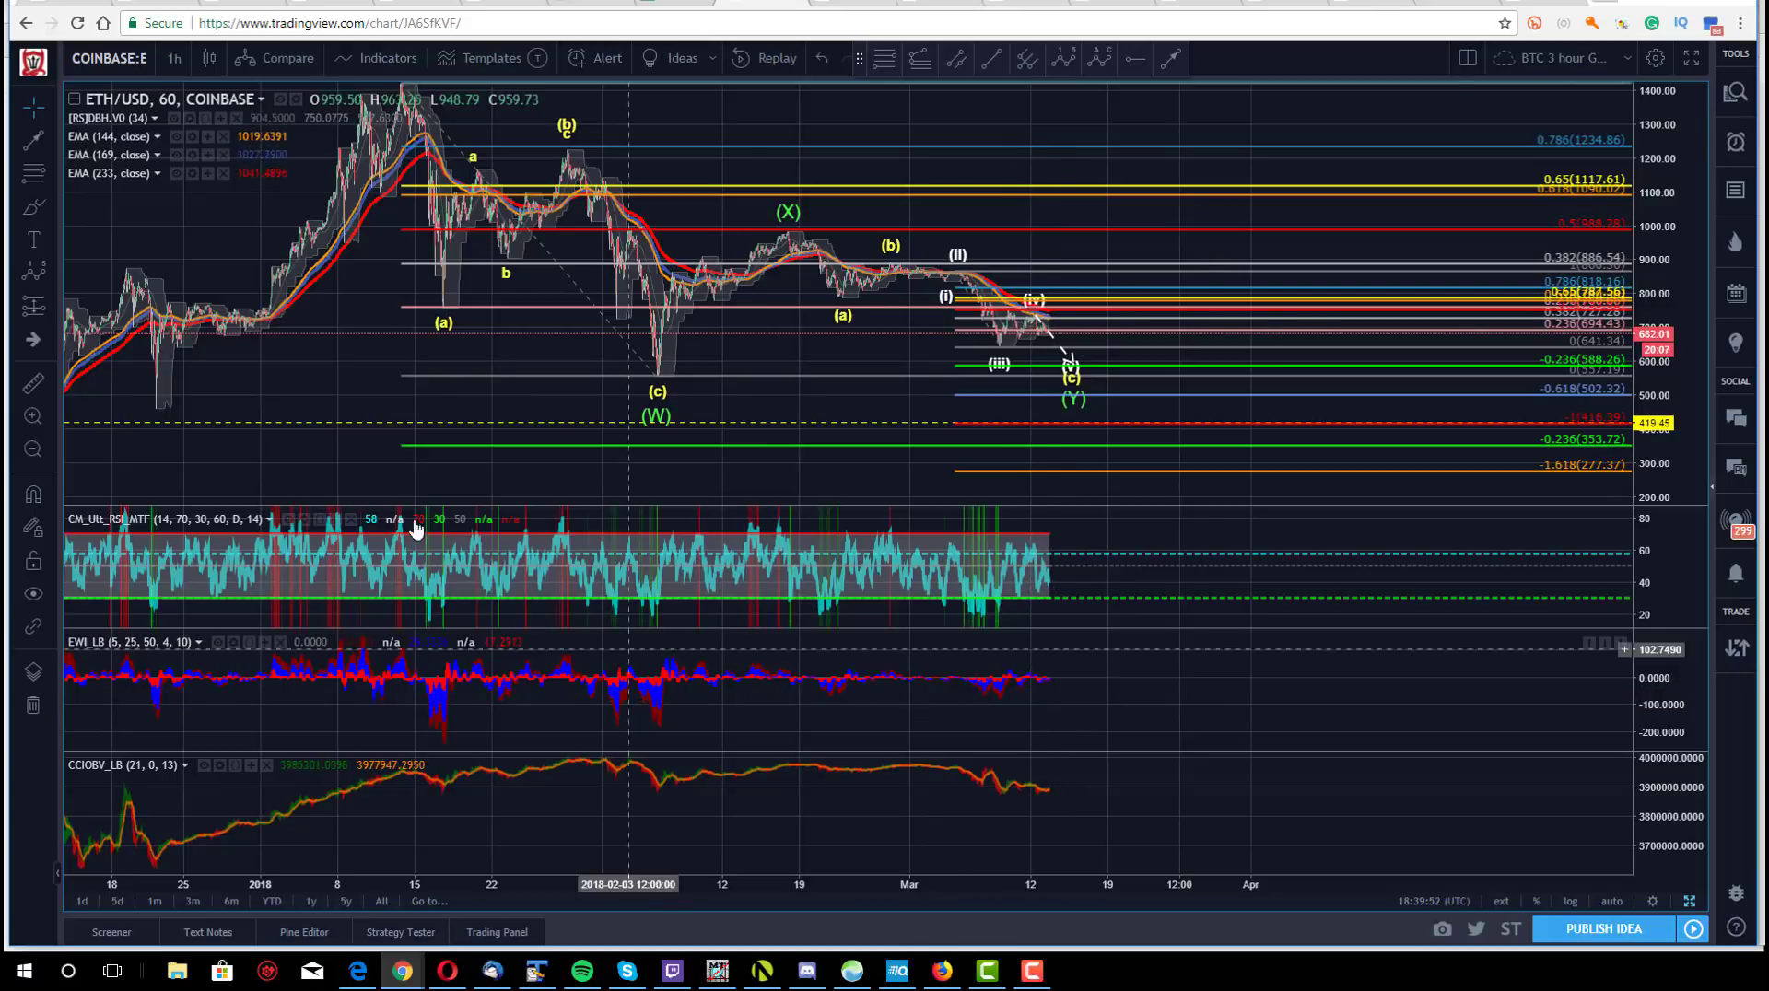
double_click(362, 385)
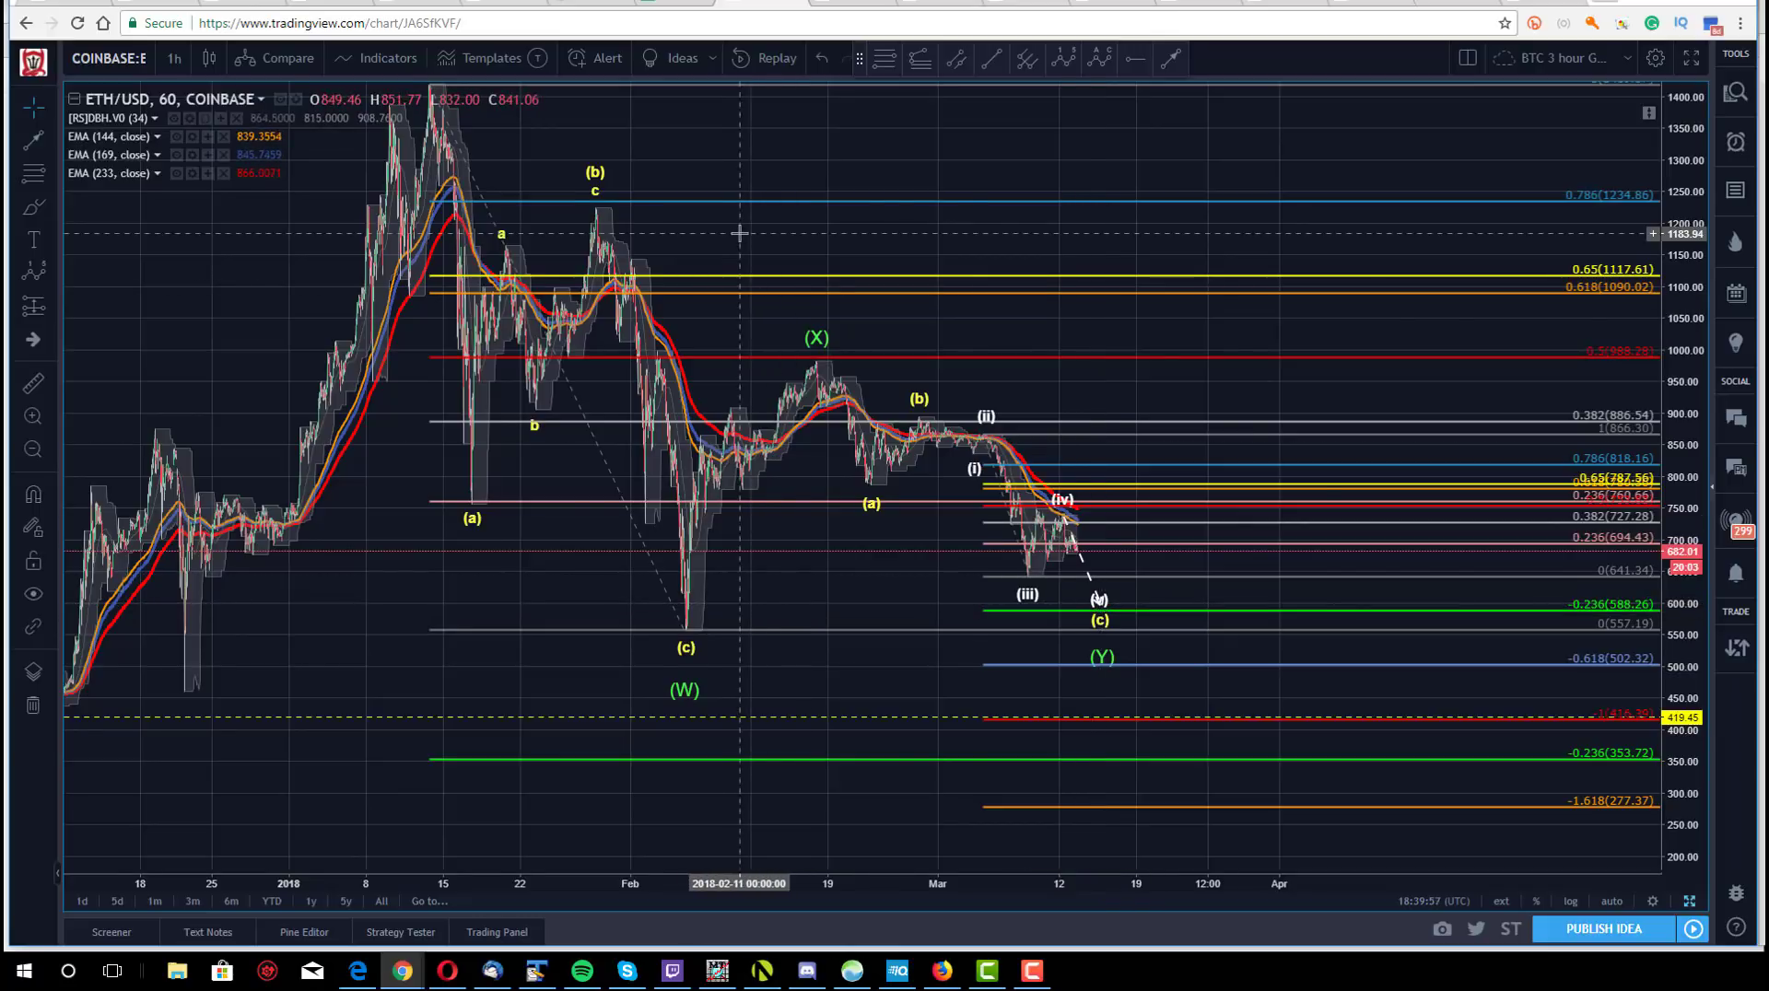
- Draw a rectangle marking the support zone from the February 5 low to March 28, between about 595.48 and the 557.19 Fibonacci level
left_click_drag(738, 234, 731, 230)
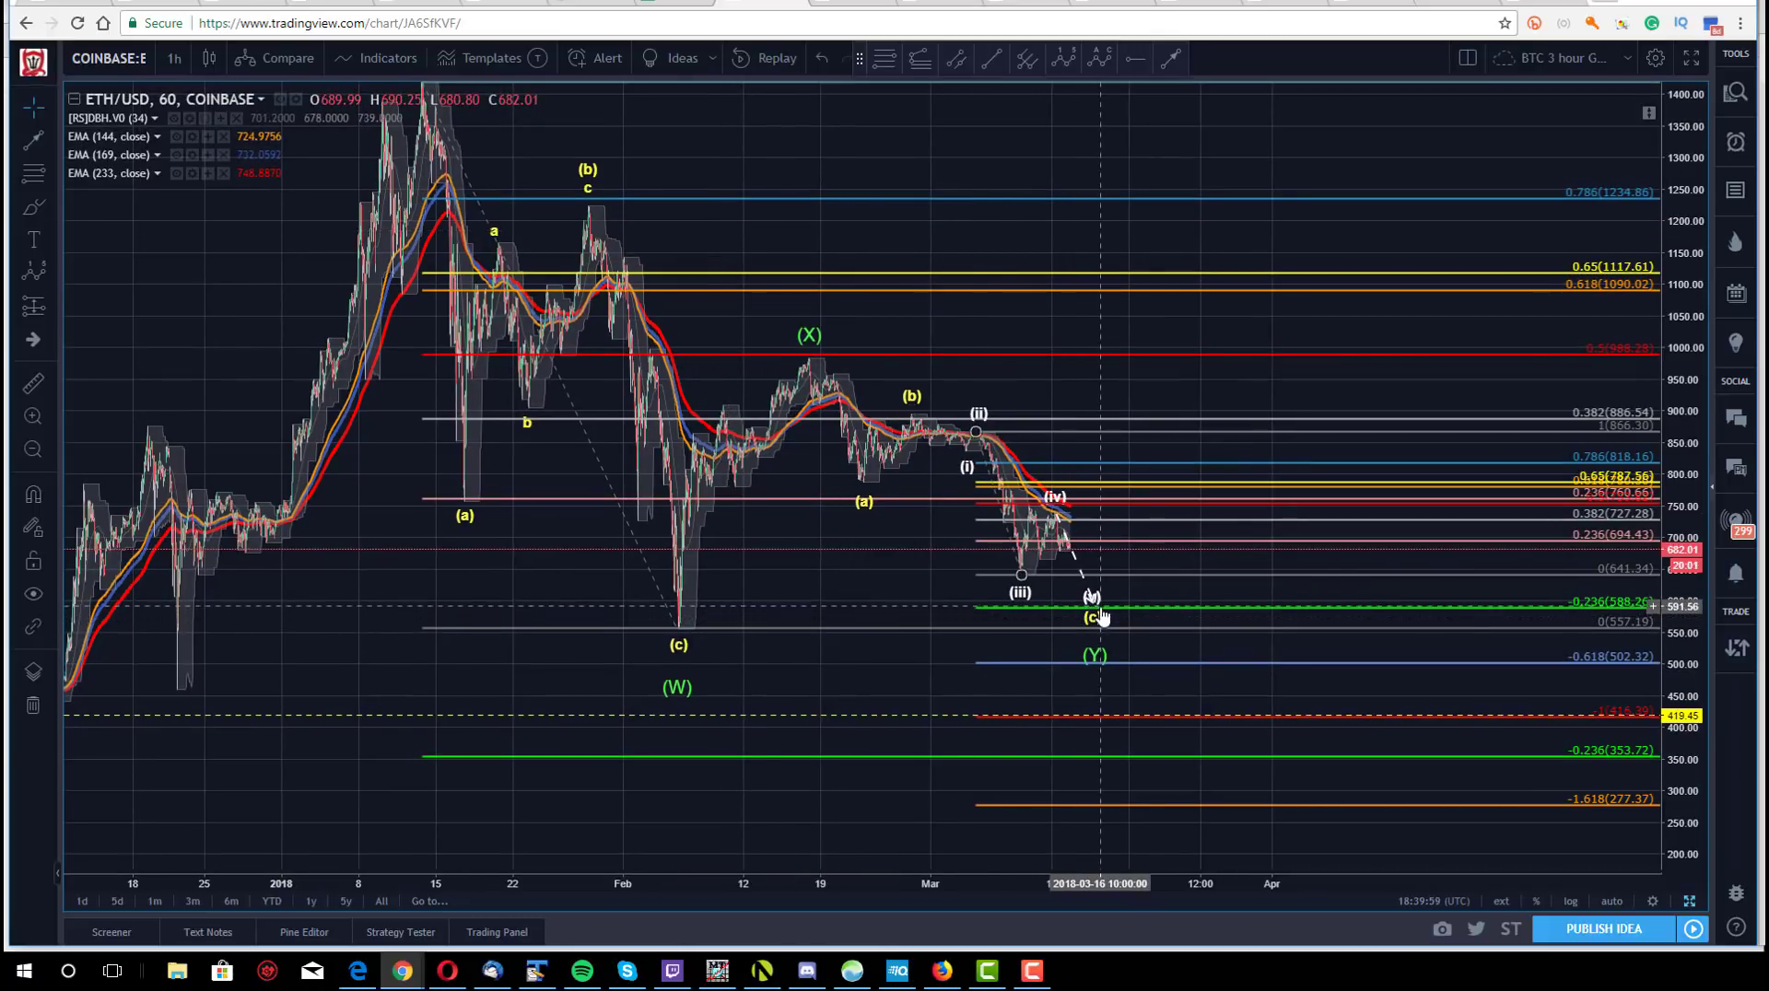
left_click_drag(406, 604, 655, 584)
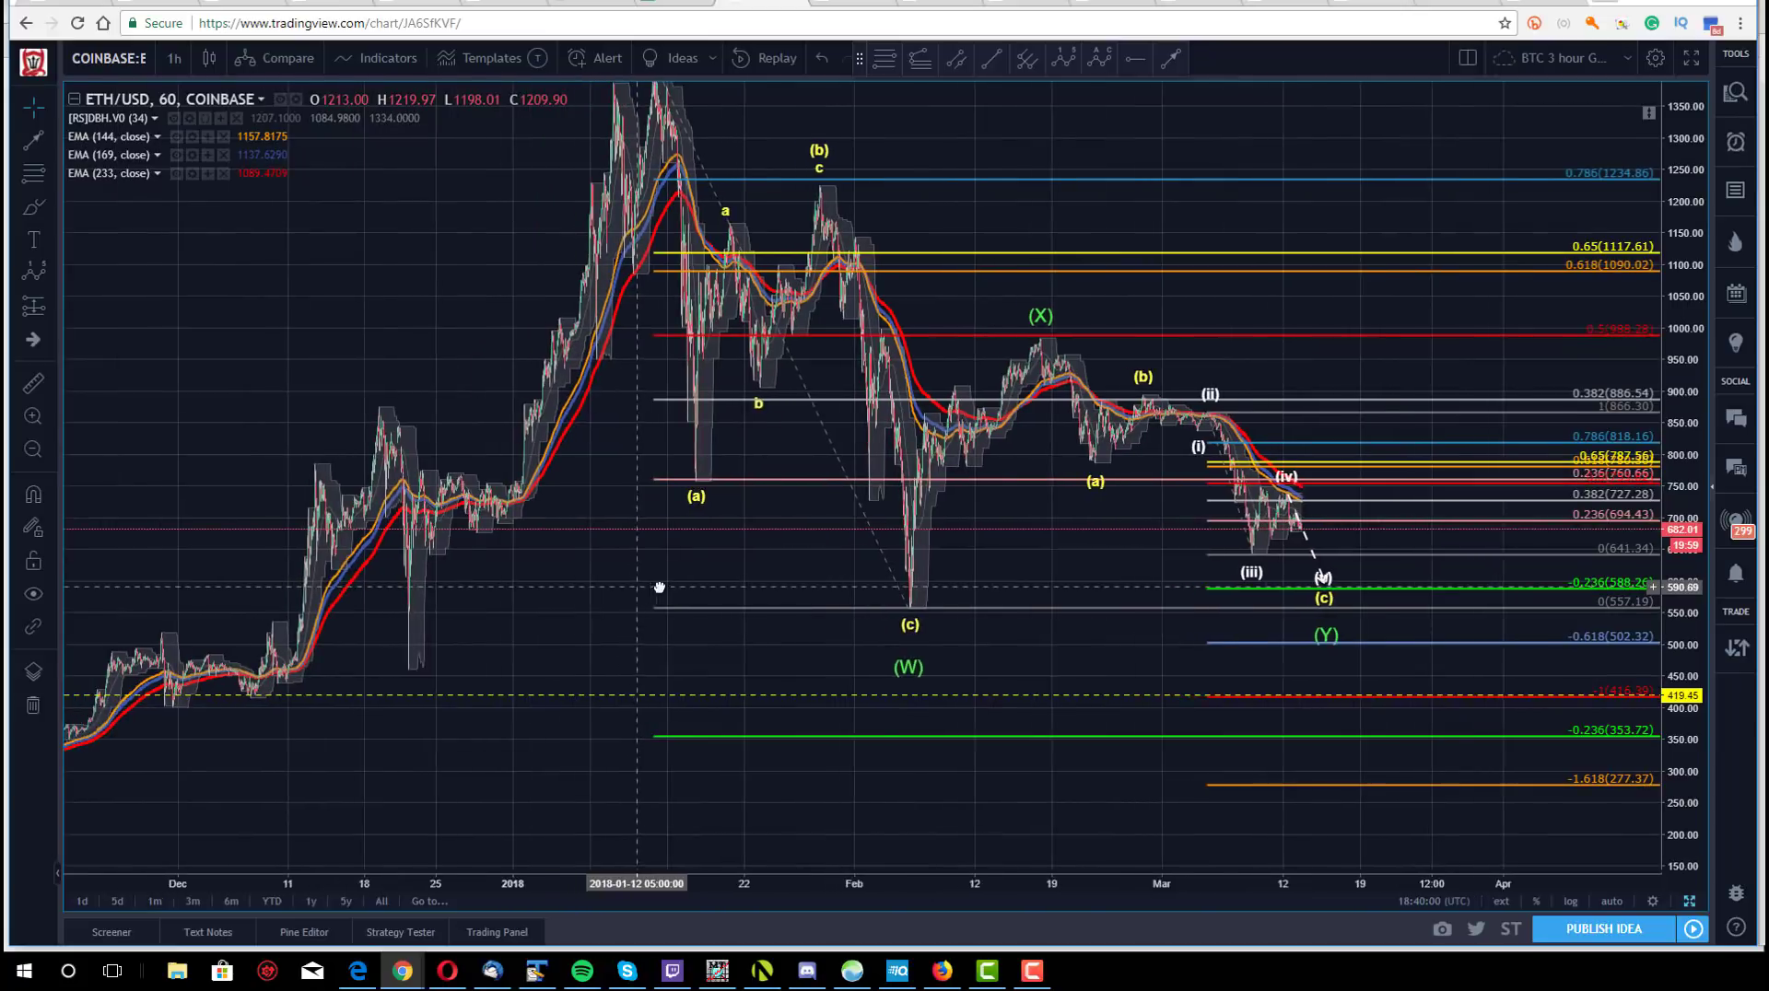
left_click(48, 211)
left_click(101, 241)
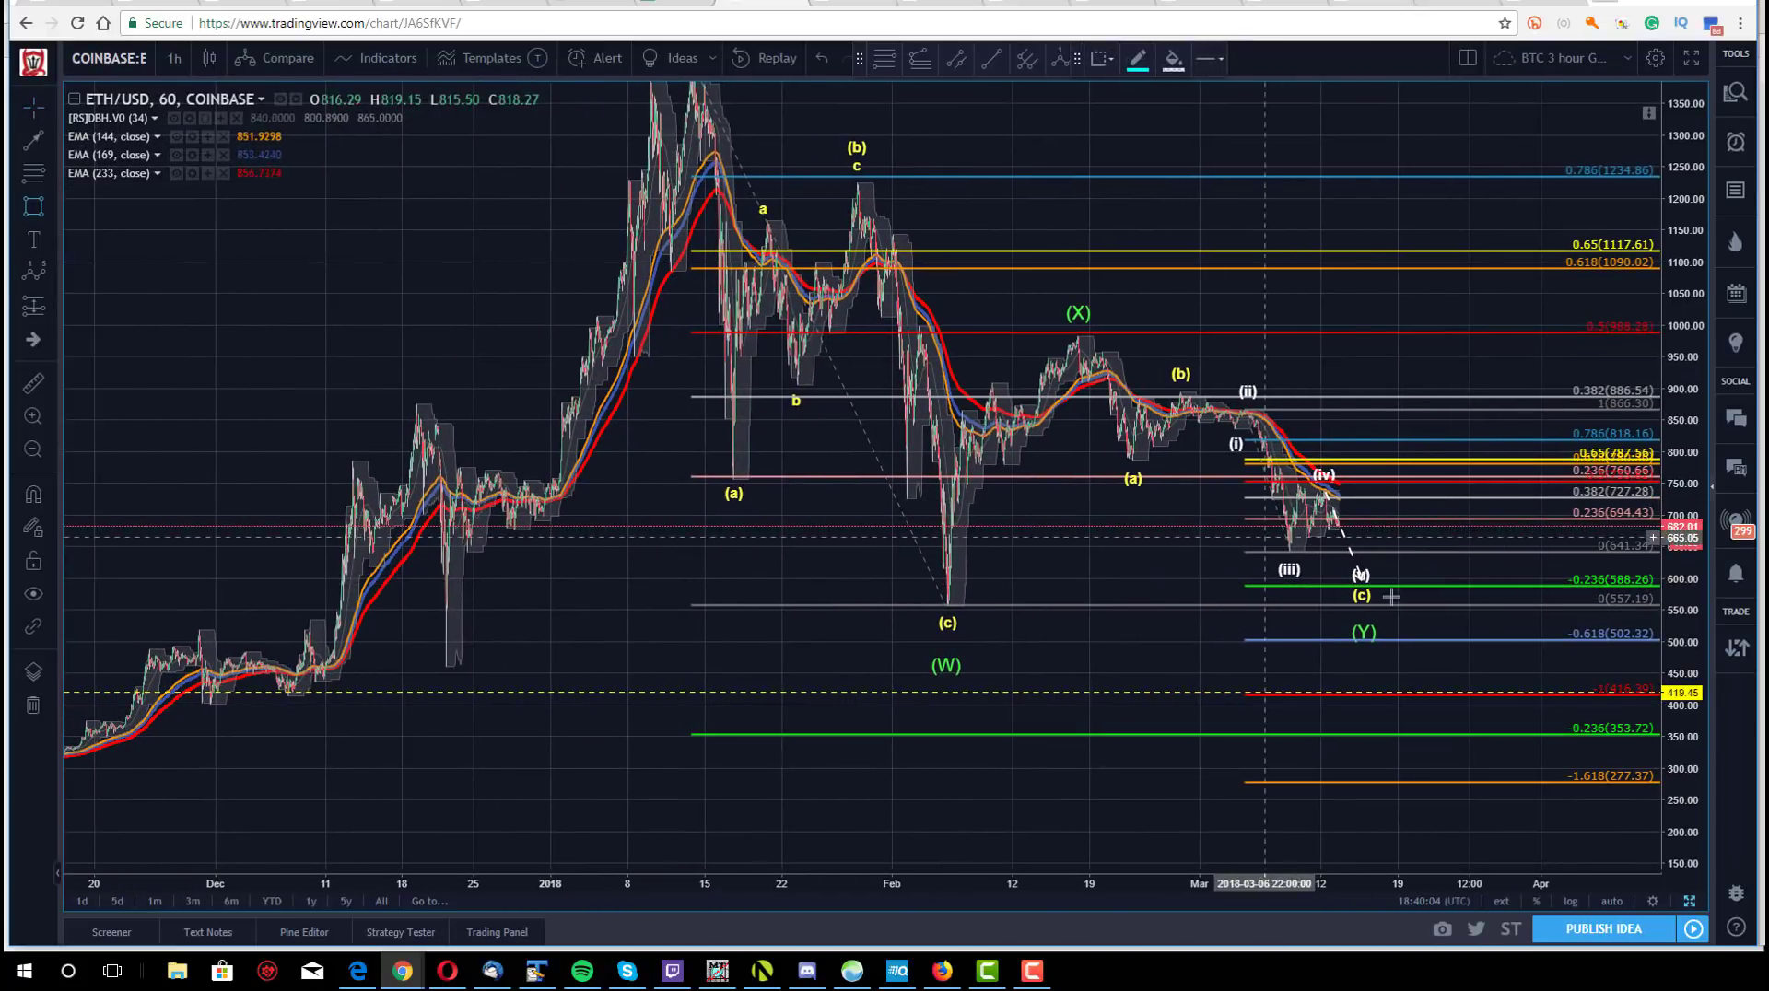
left_click(939, 581)
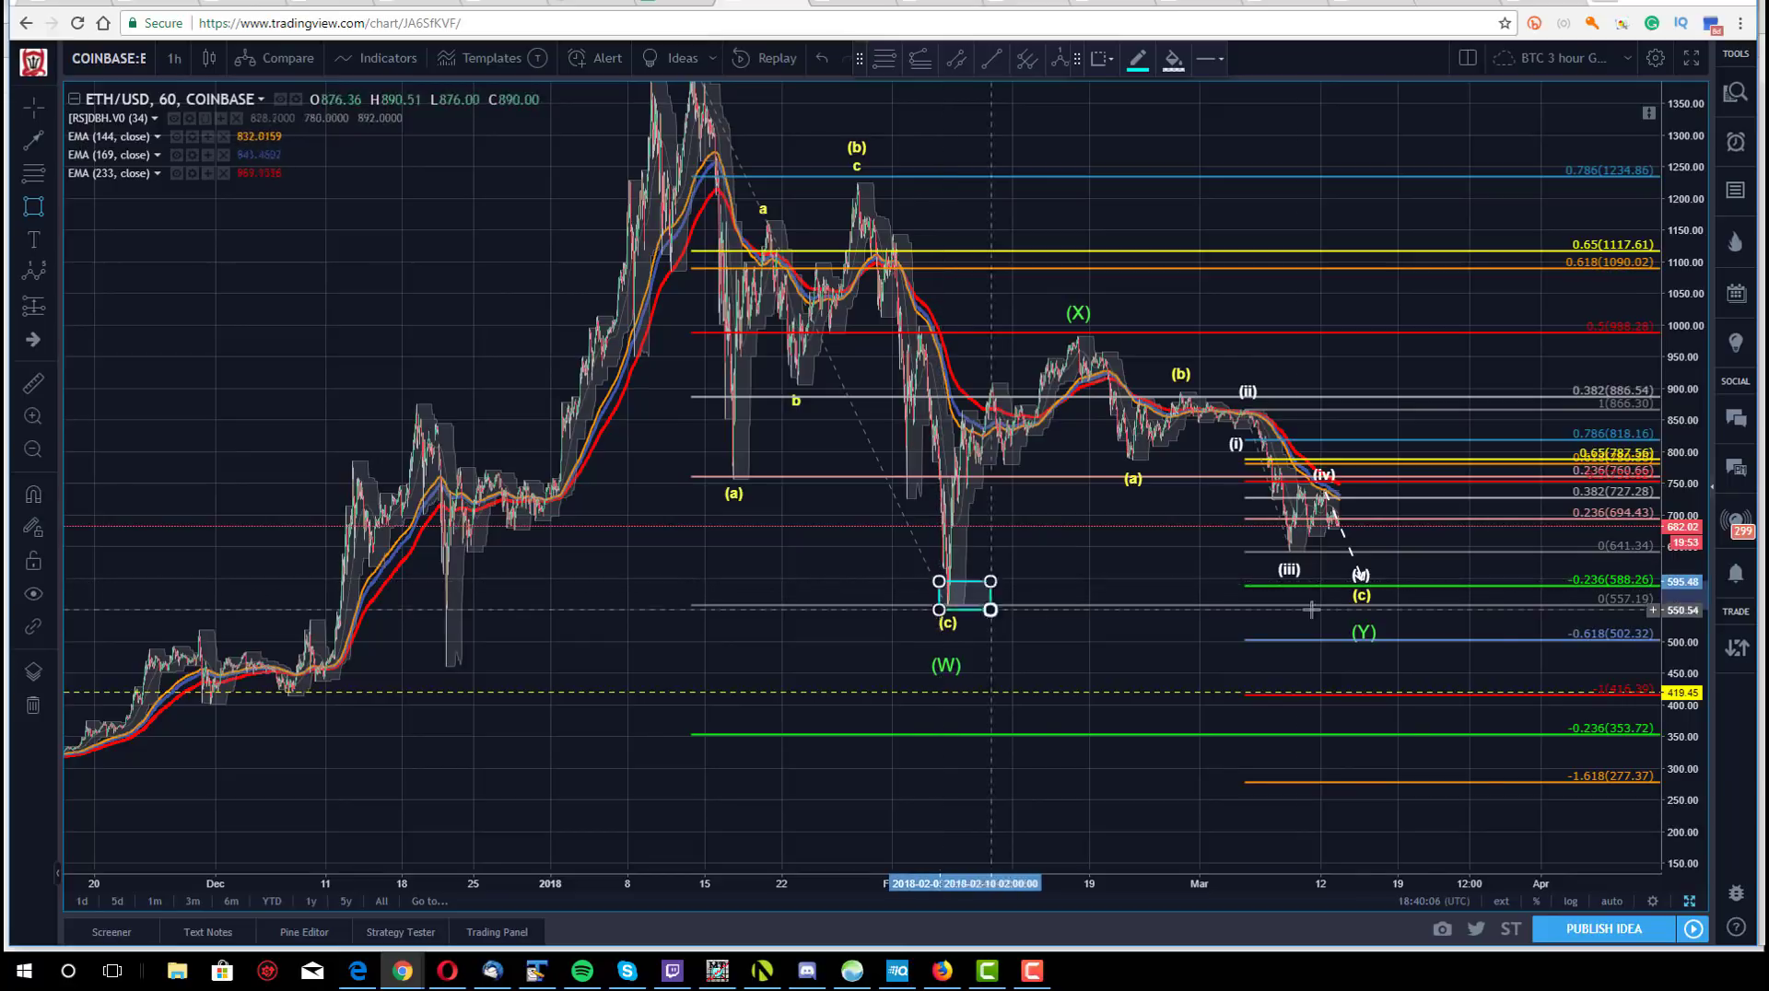
left_click(1501, 604)
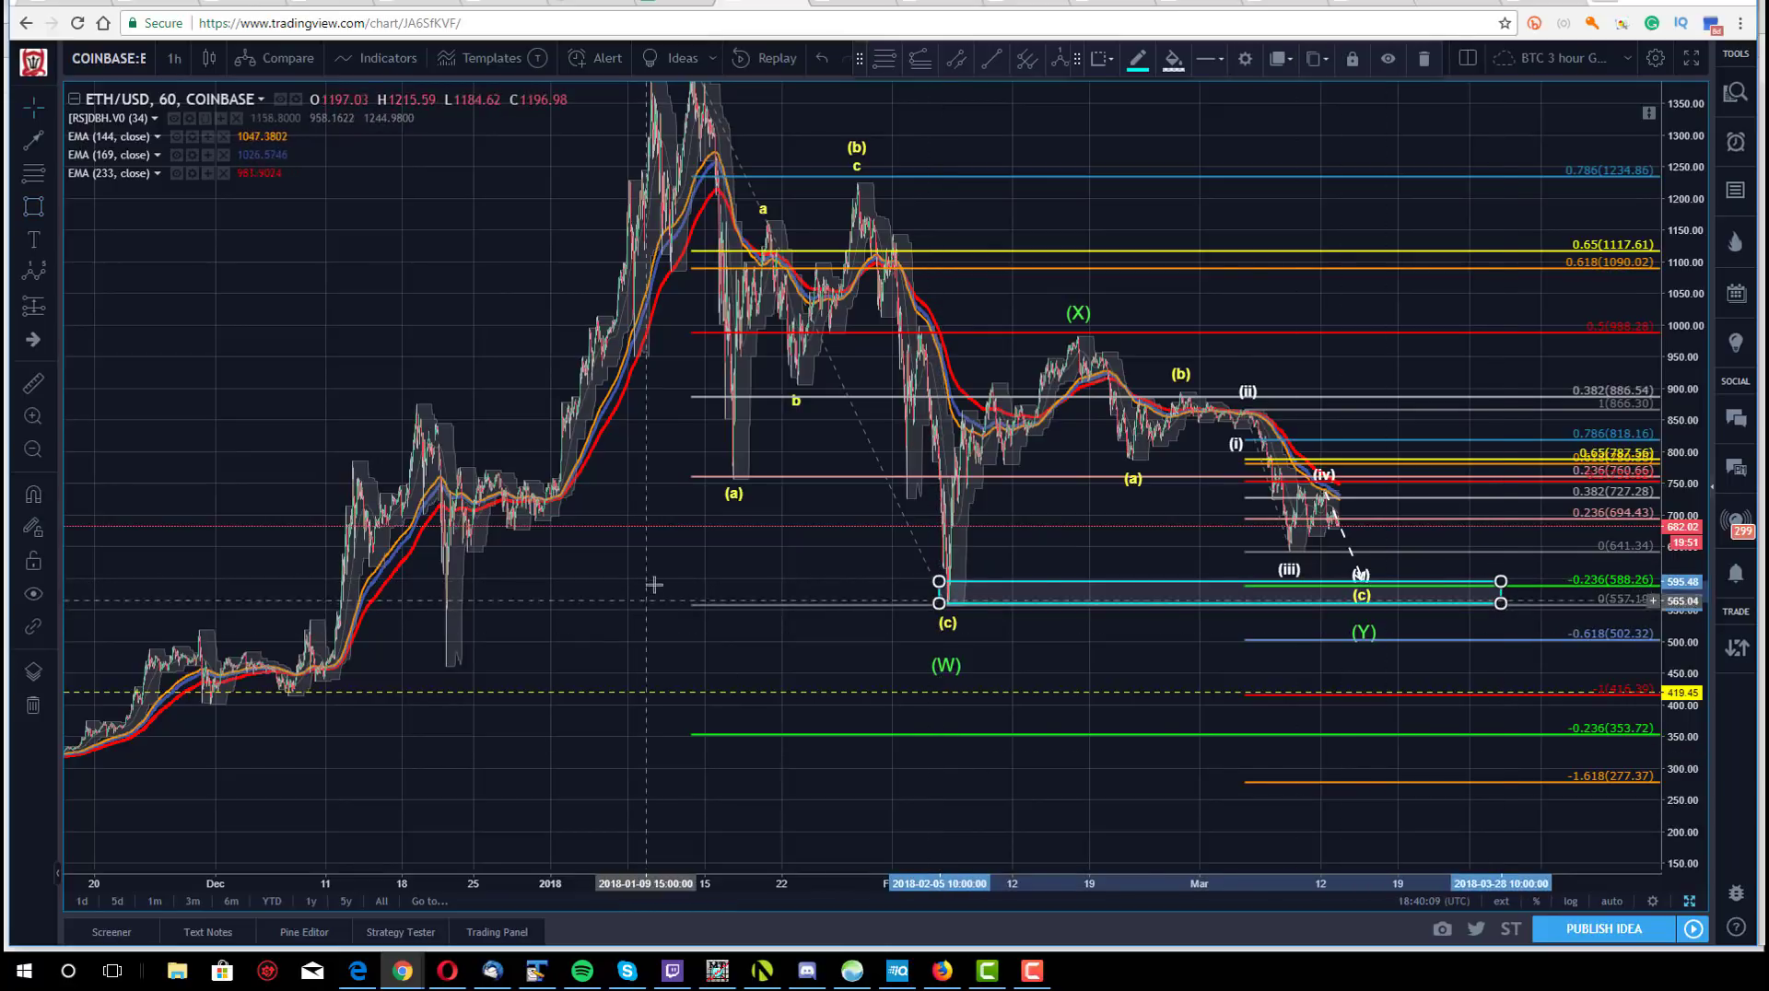
left_click(500, 602)
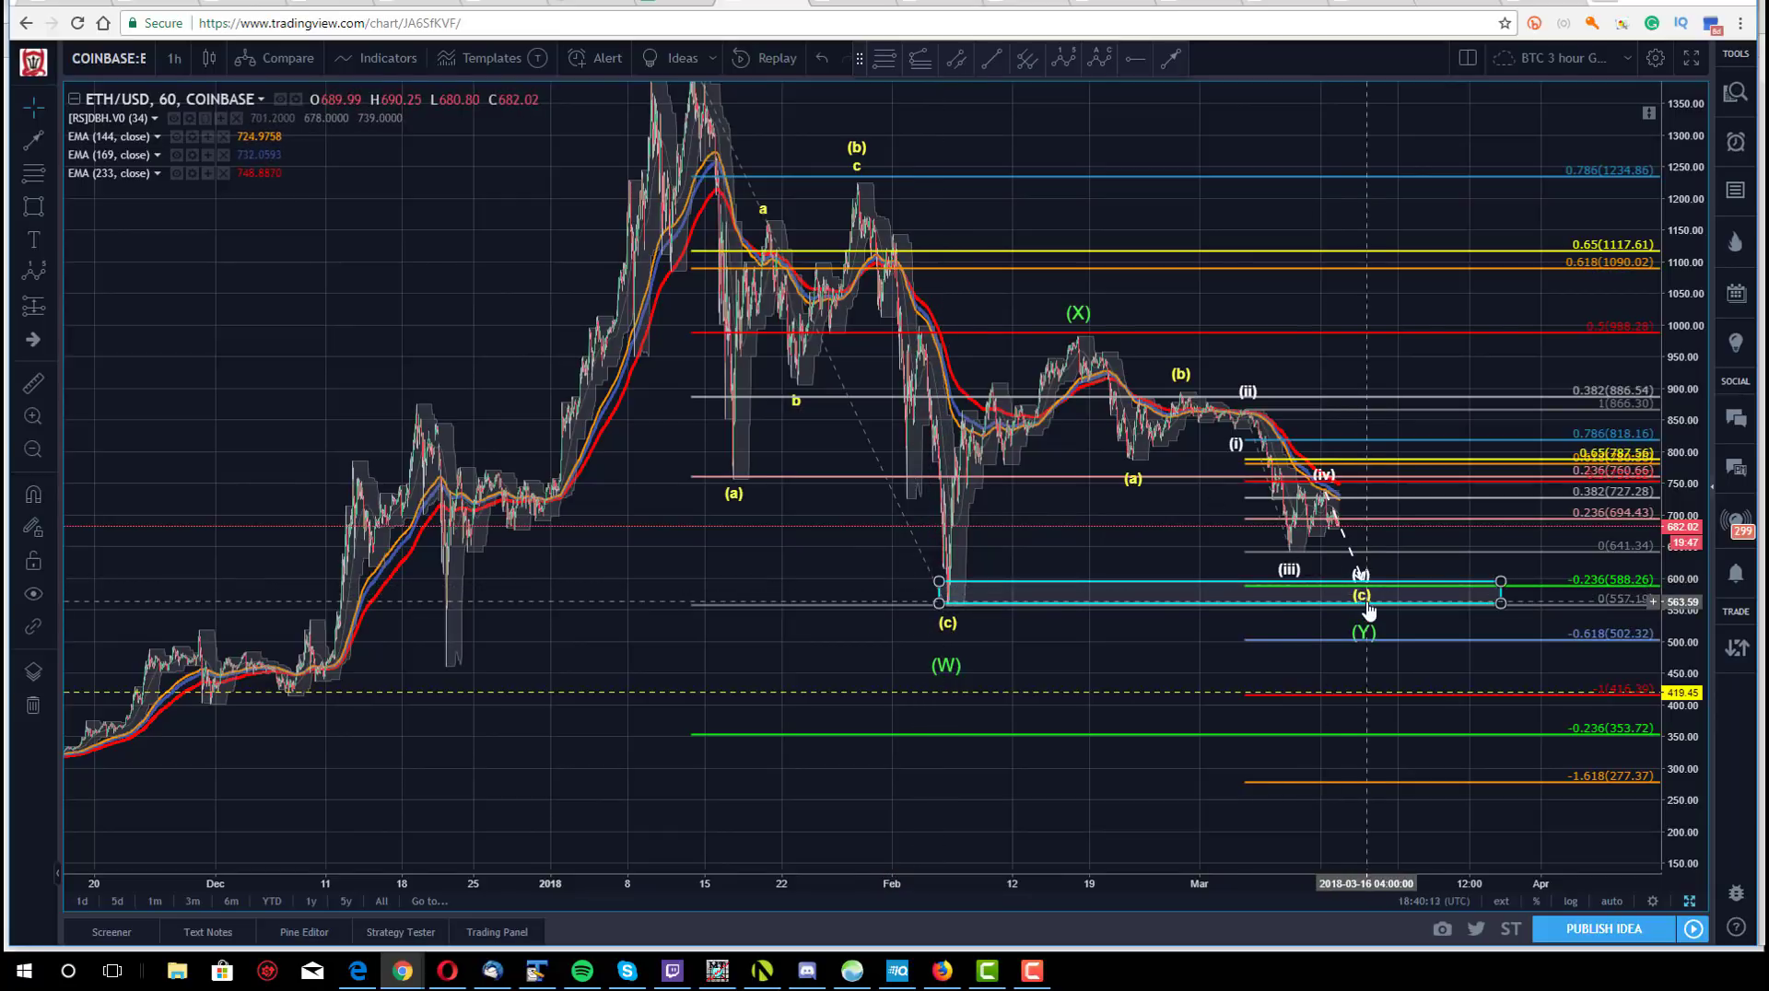
- Draw a Fibonacci retracement from the February 5 low at about 560.54 to the (X) peak at about 982.33, and enable its 0.887 level
left_click_drag(742, 594, 656, 585)
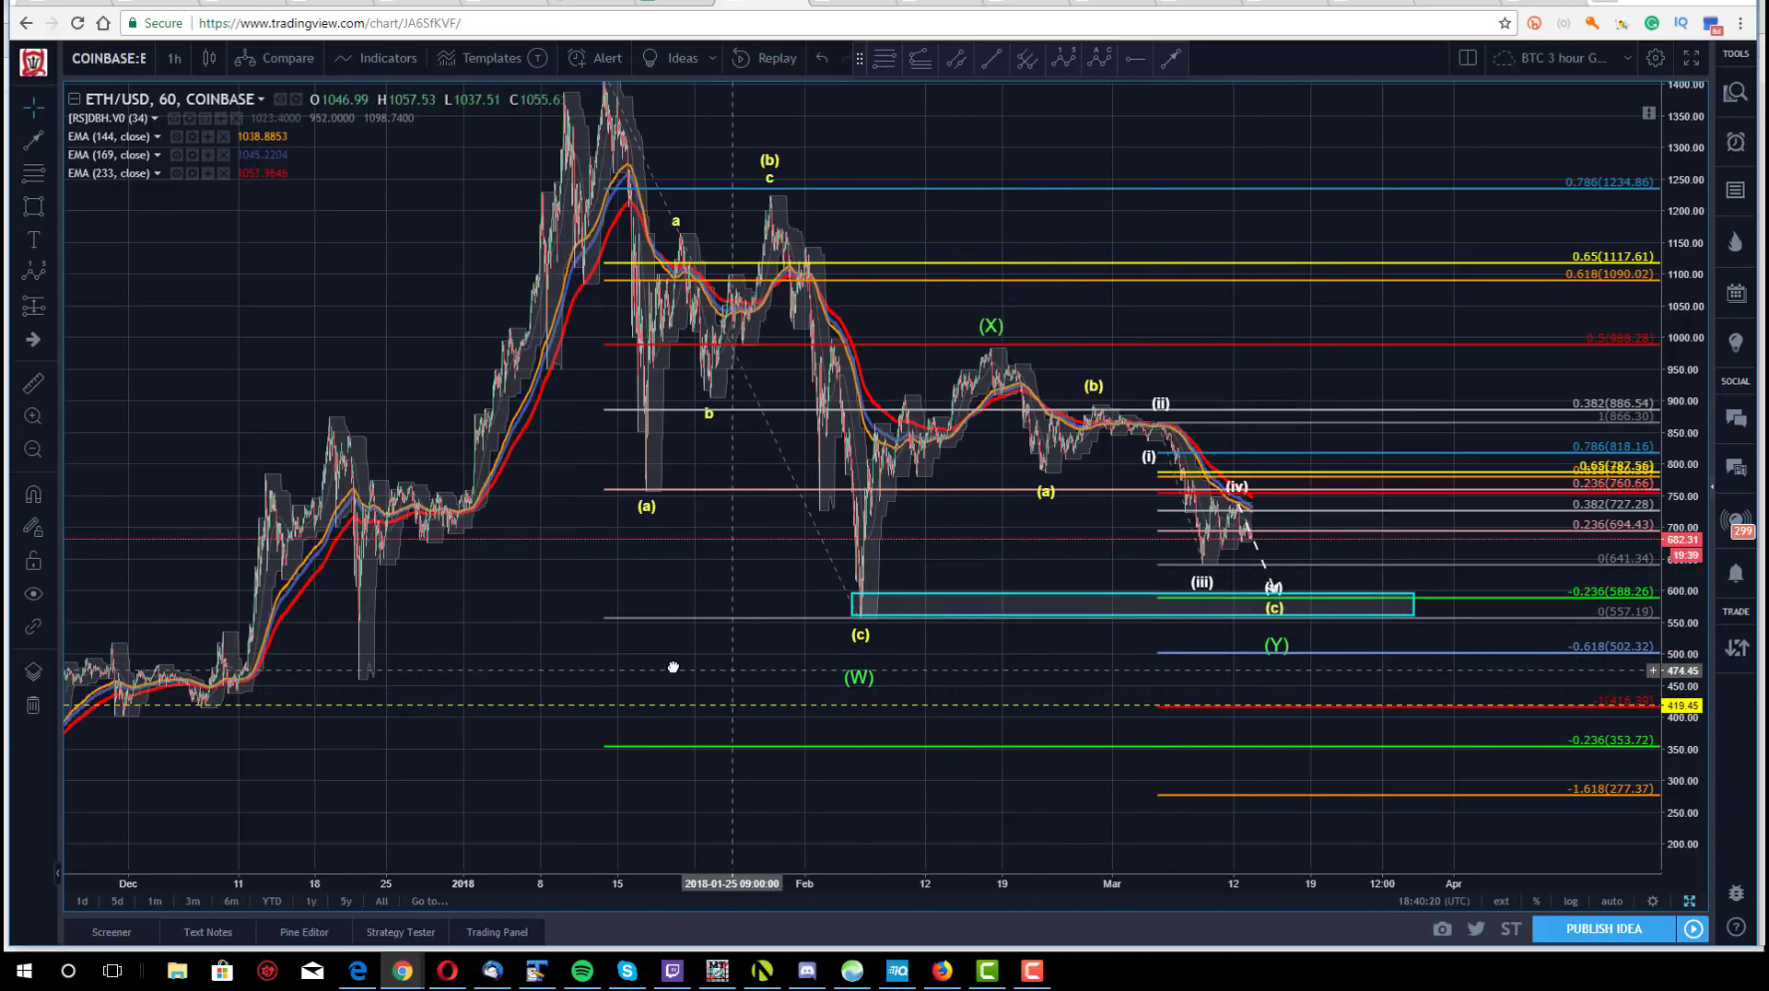
left_click_drag(672, 664, 601, 660)
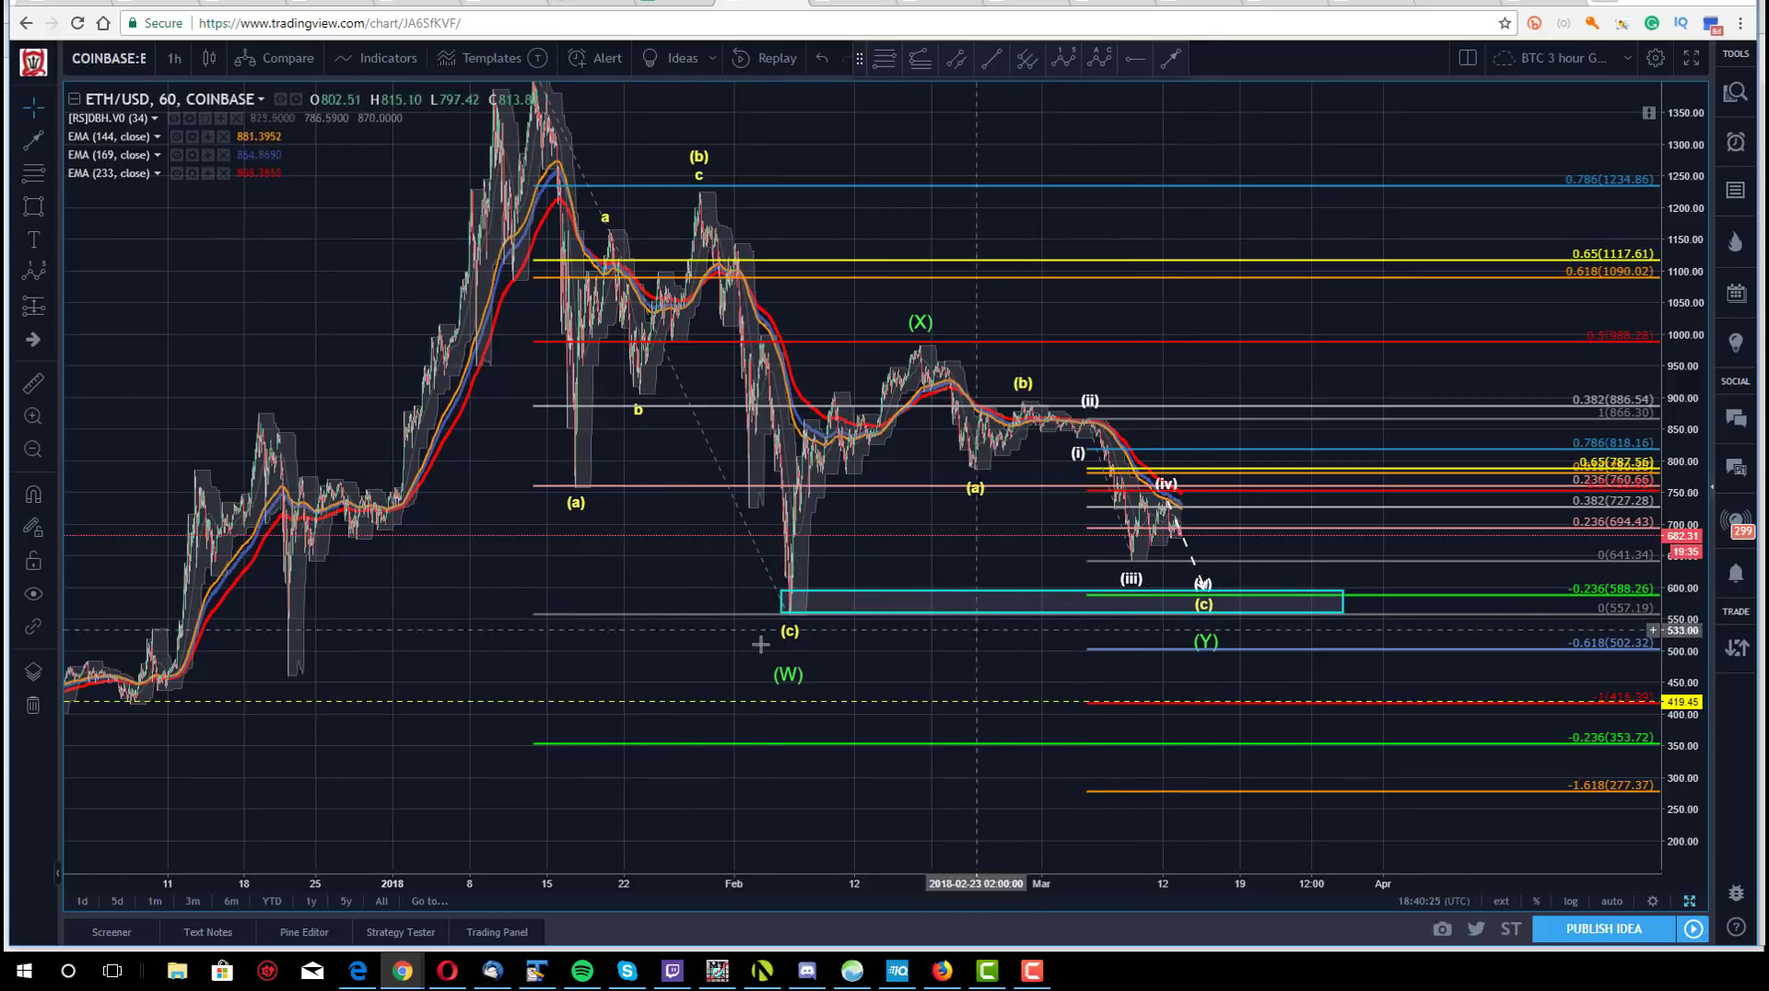
left_click(883, 63)
left_click(786, 612)
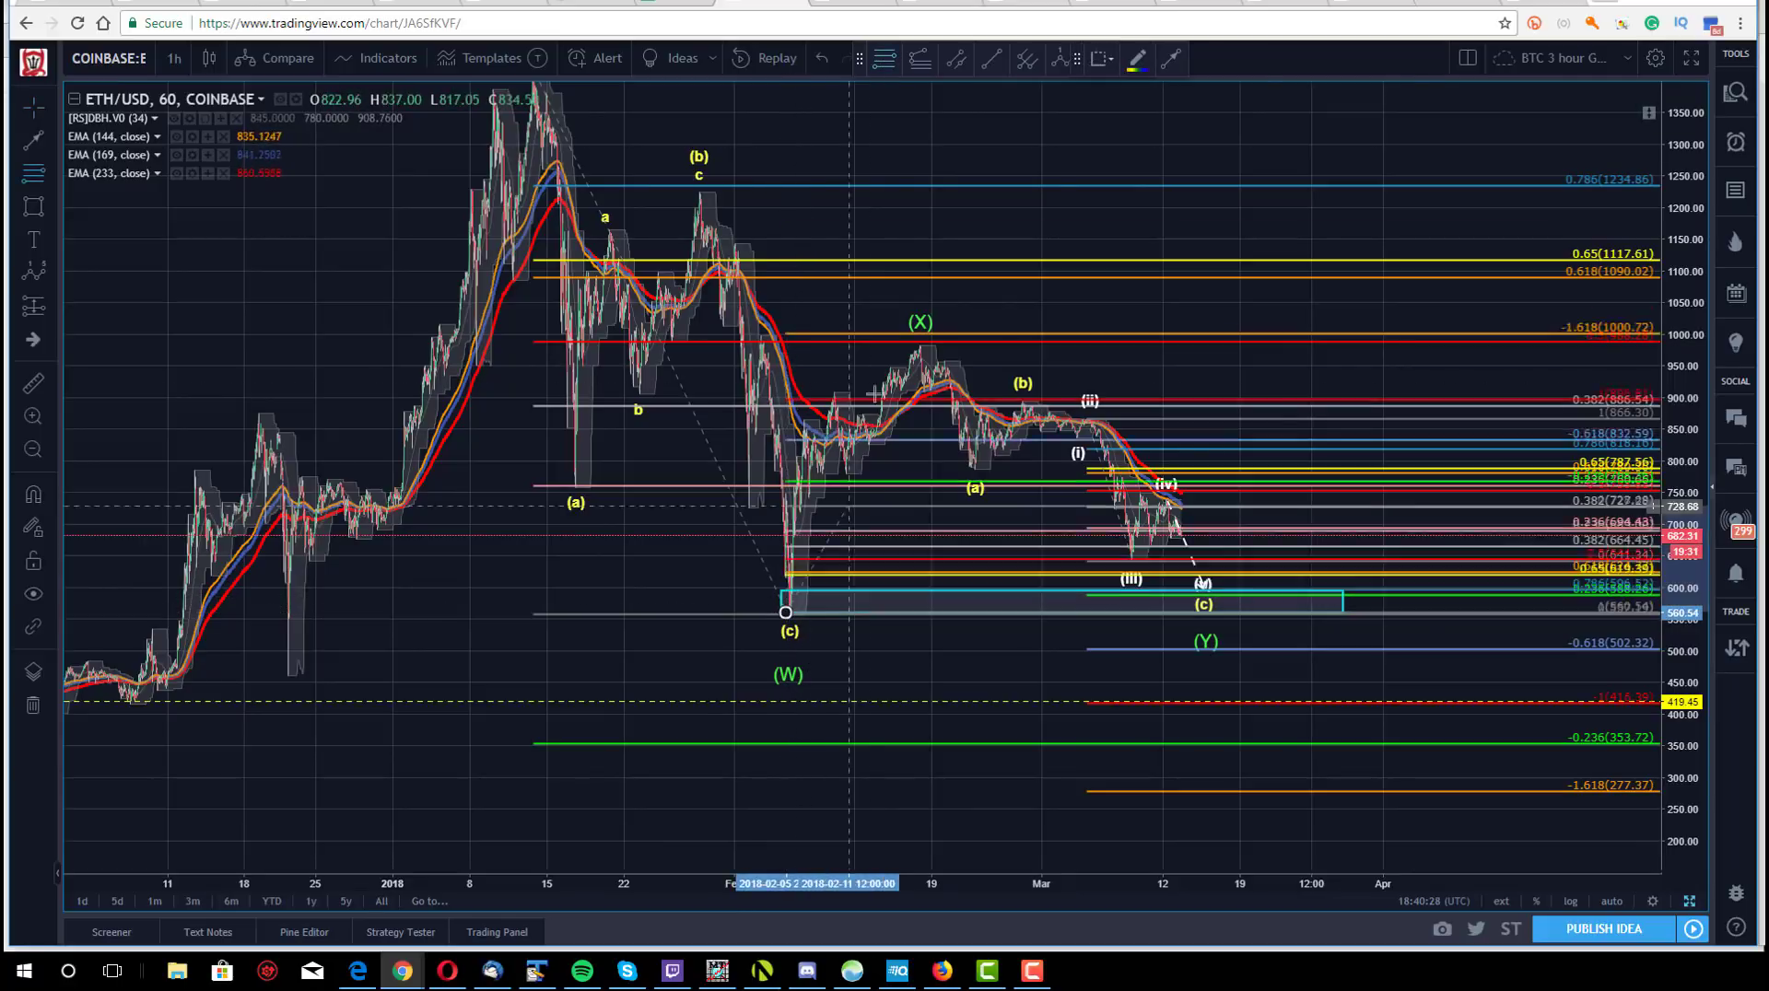
left_click(906, 345)
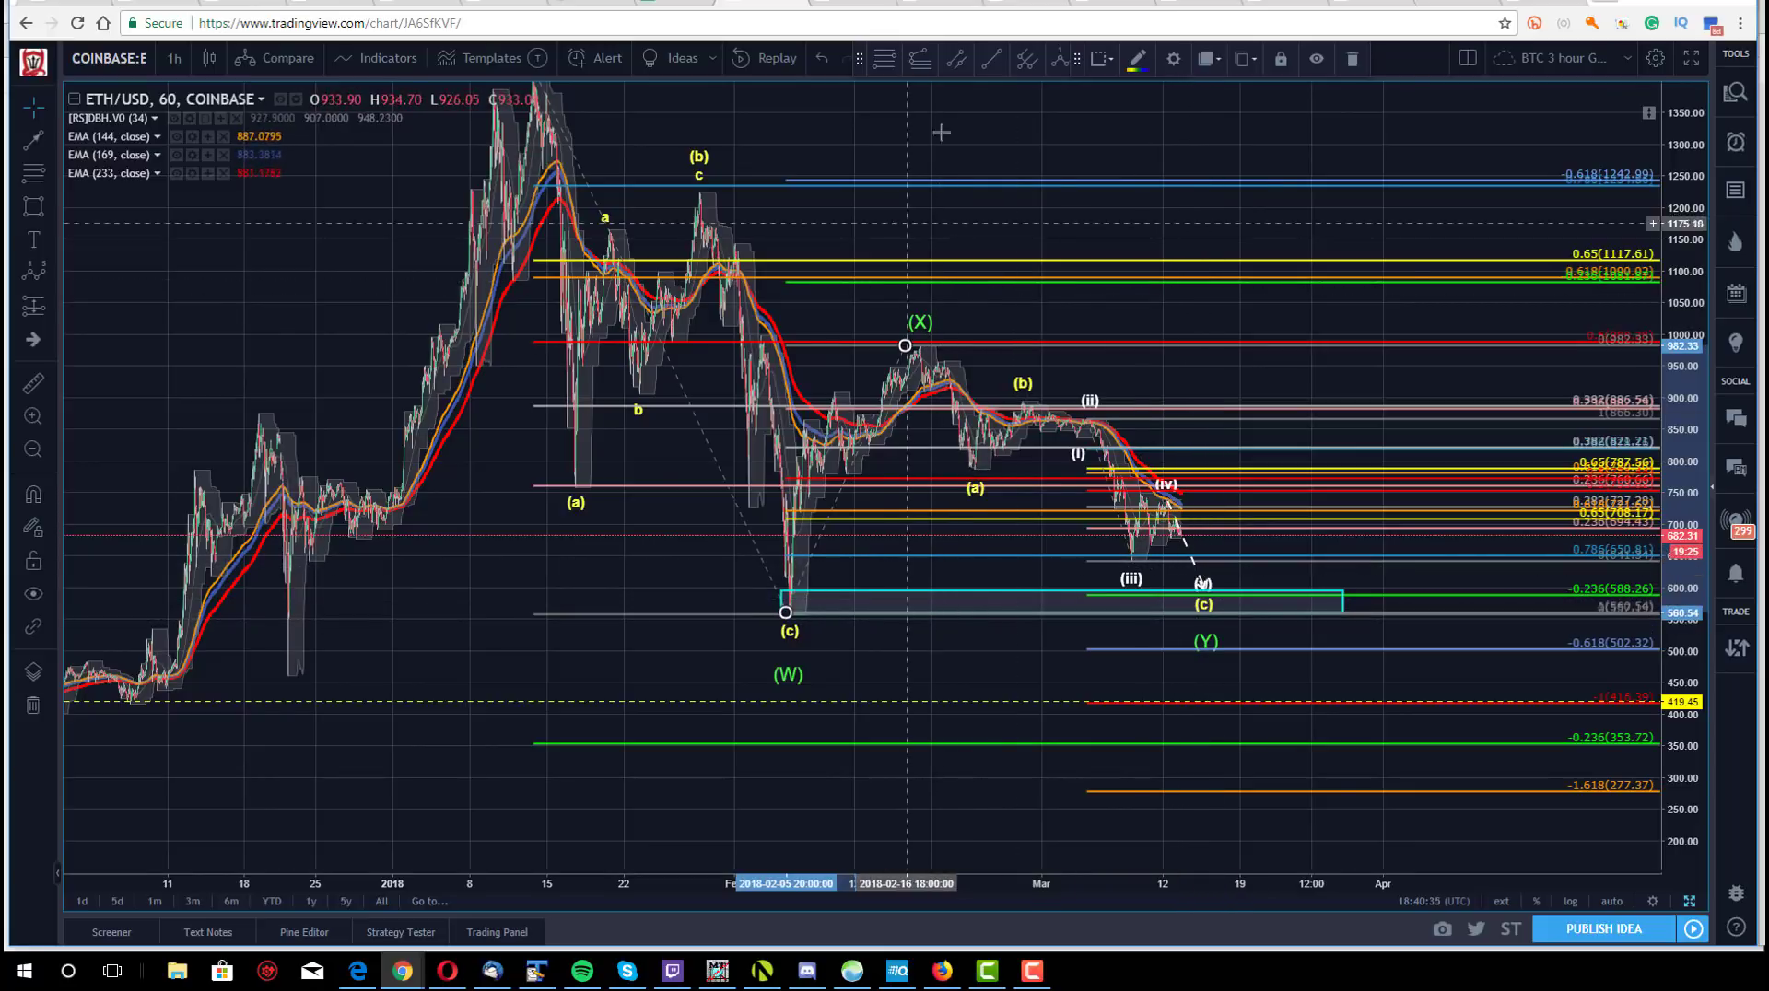
left_click(1174, 59)
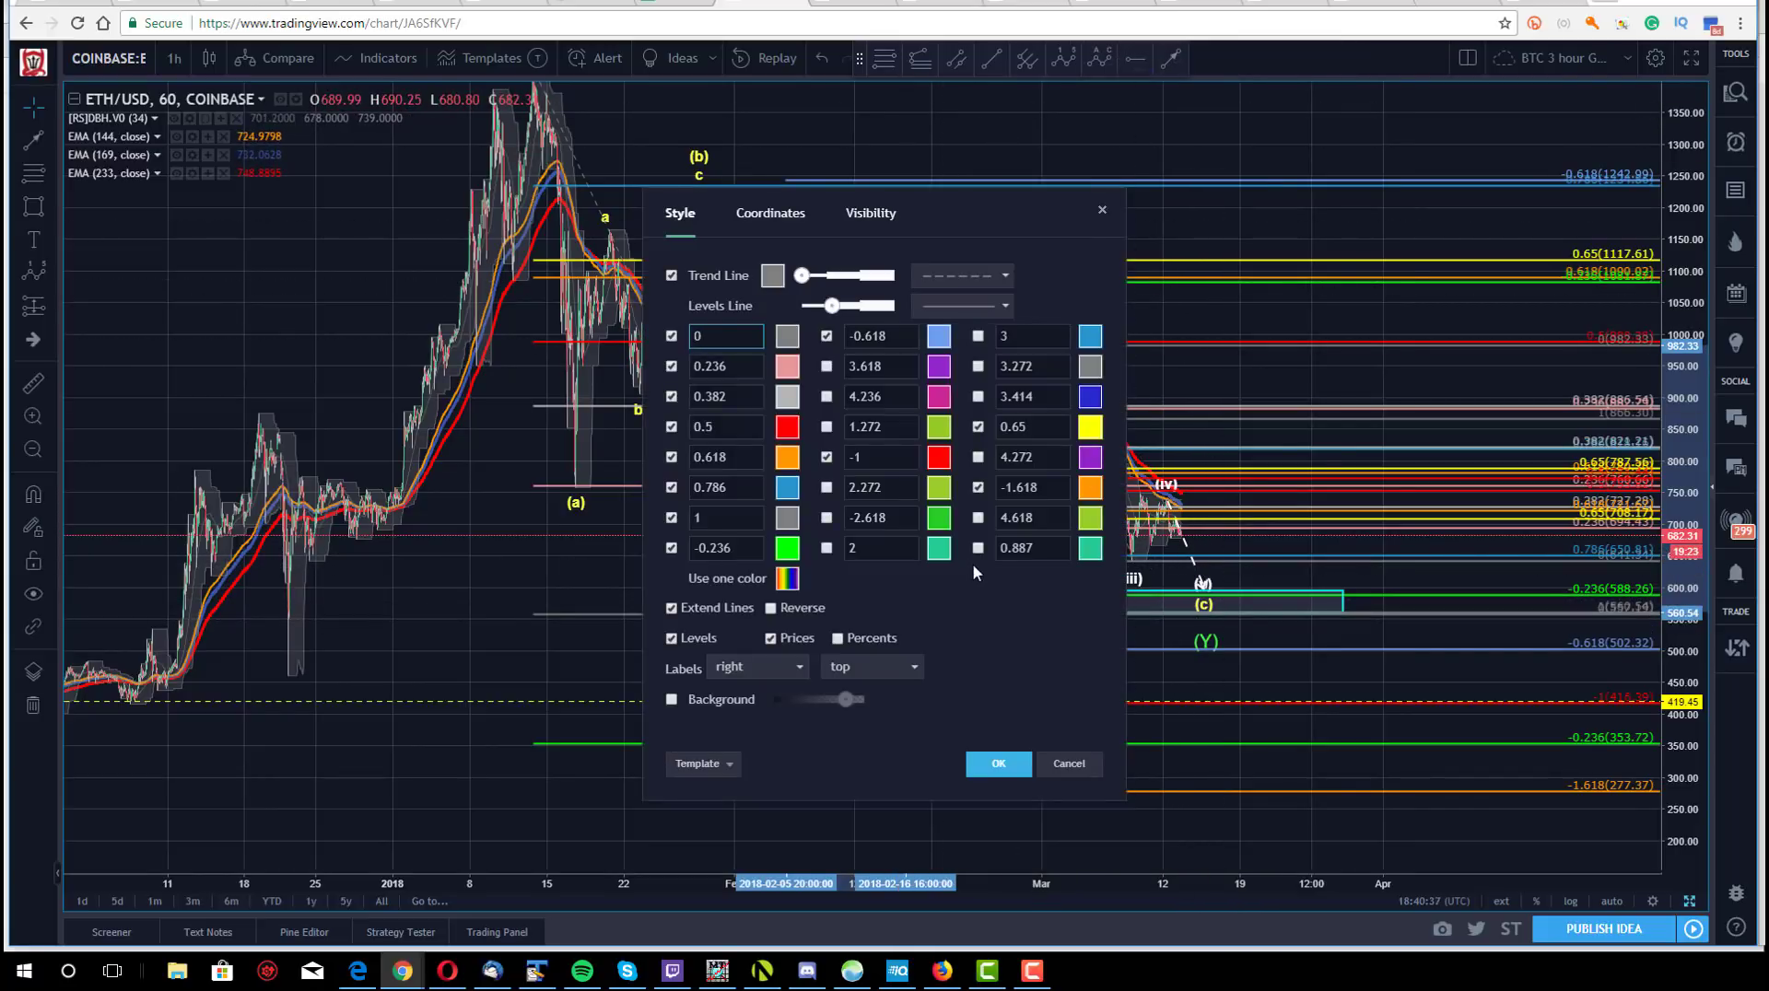
left_click(995, 763)
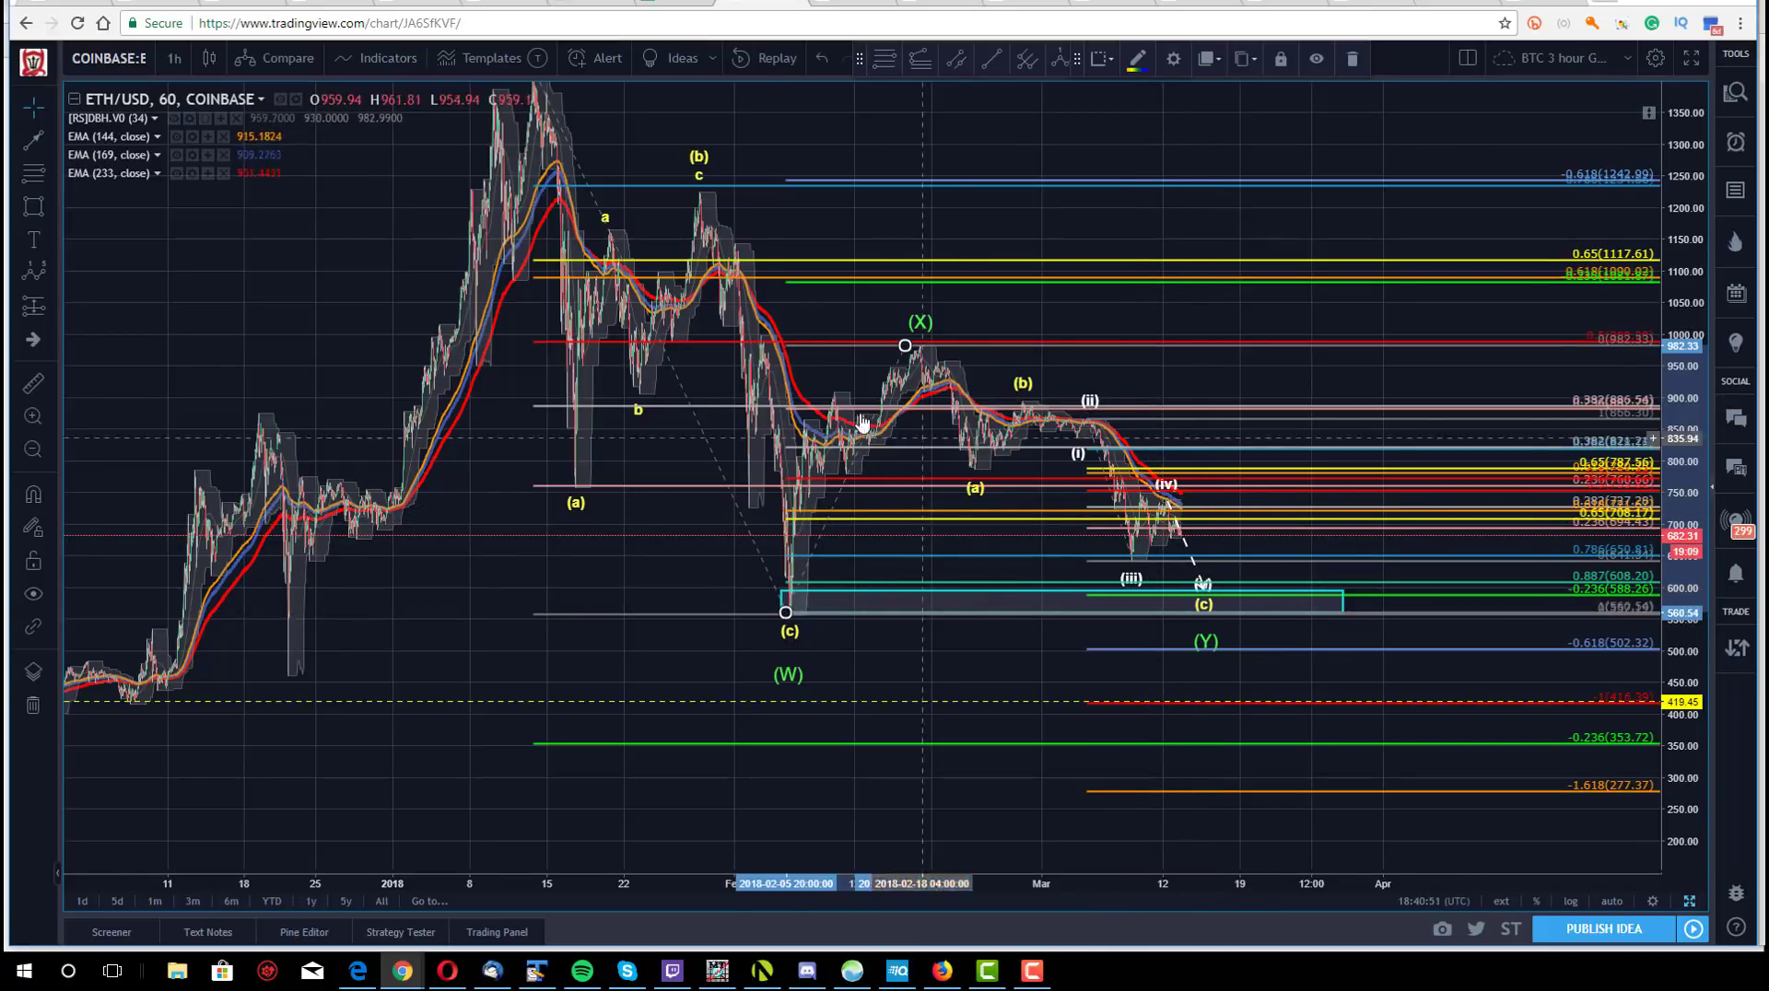
- Examine how the projected (v), (c) and (Y) points line up with the 0.887 and -0.236 Fibonacci levels near the support rectangle
left_click_drag(361, 287, 304, 284)
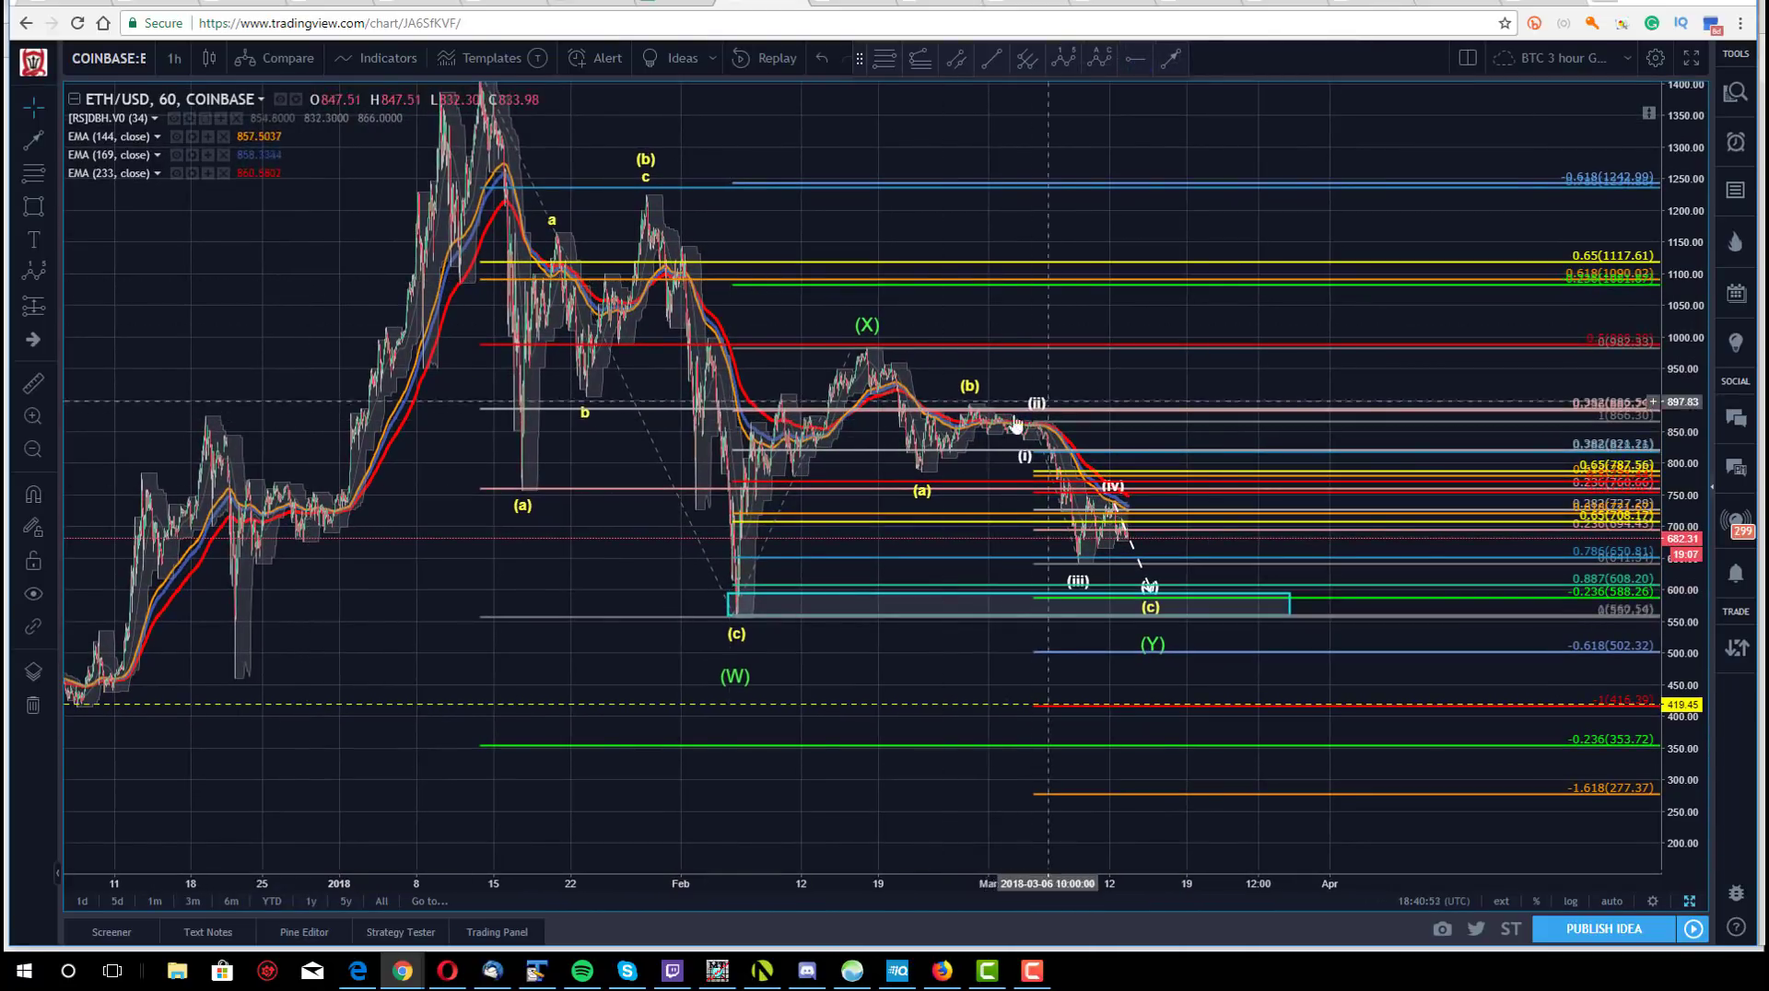
left_click(1150, 624)
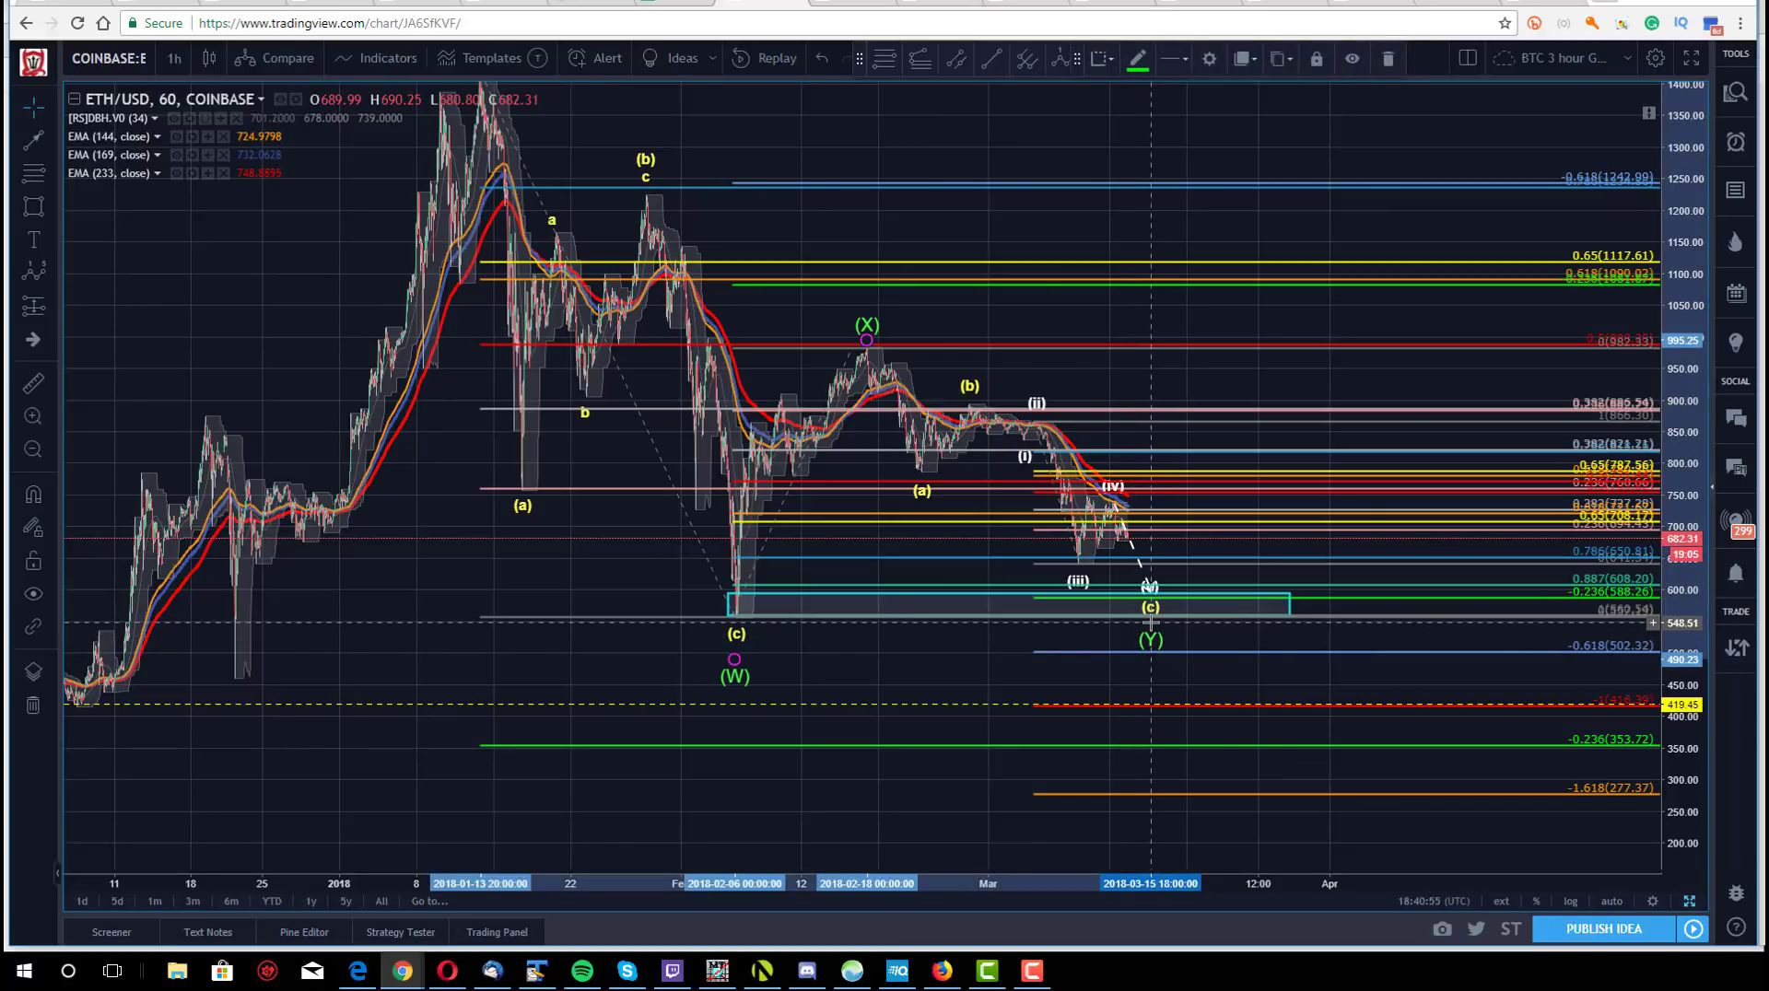
left_click(936, 211)
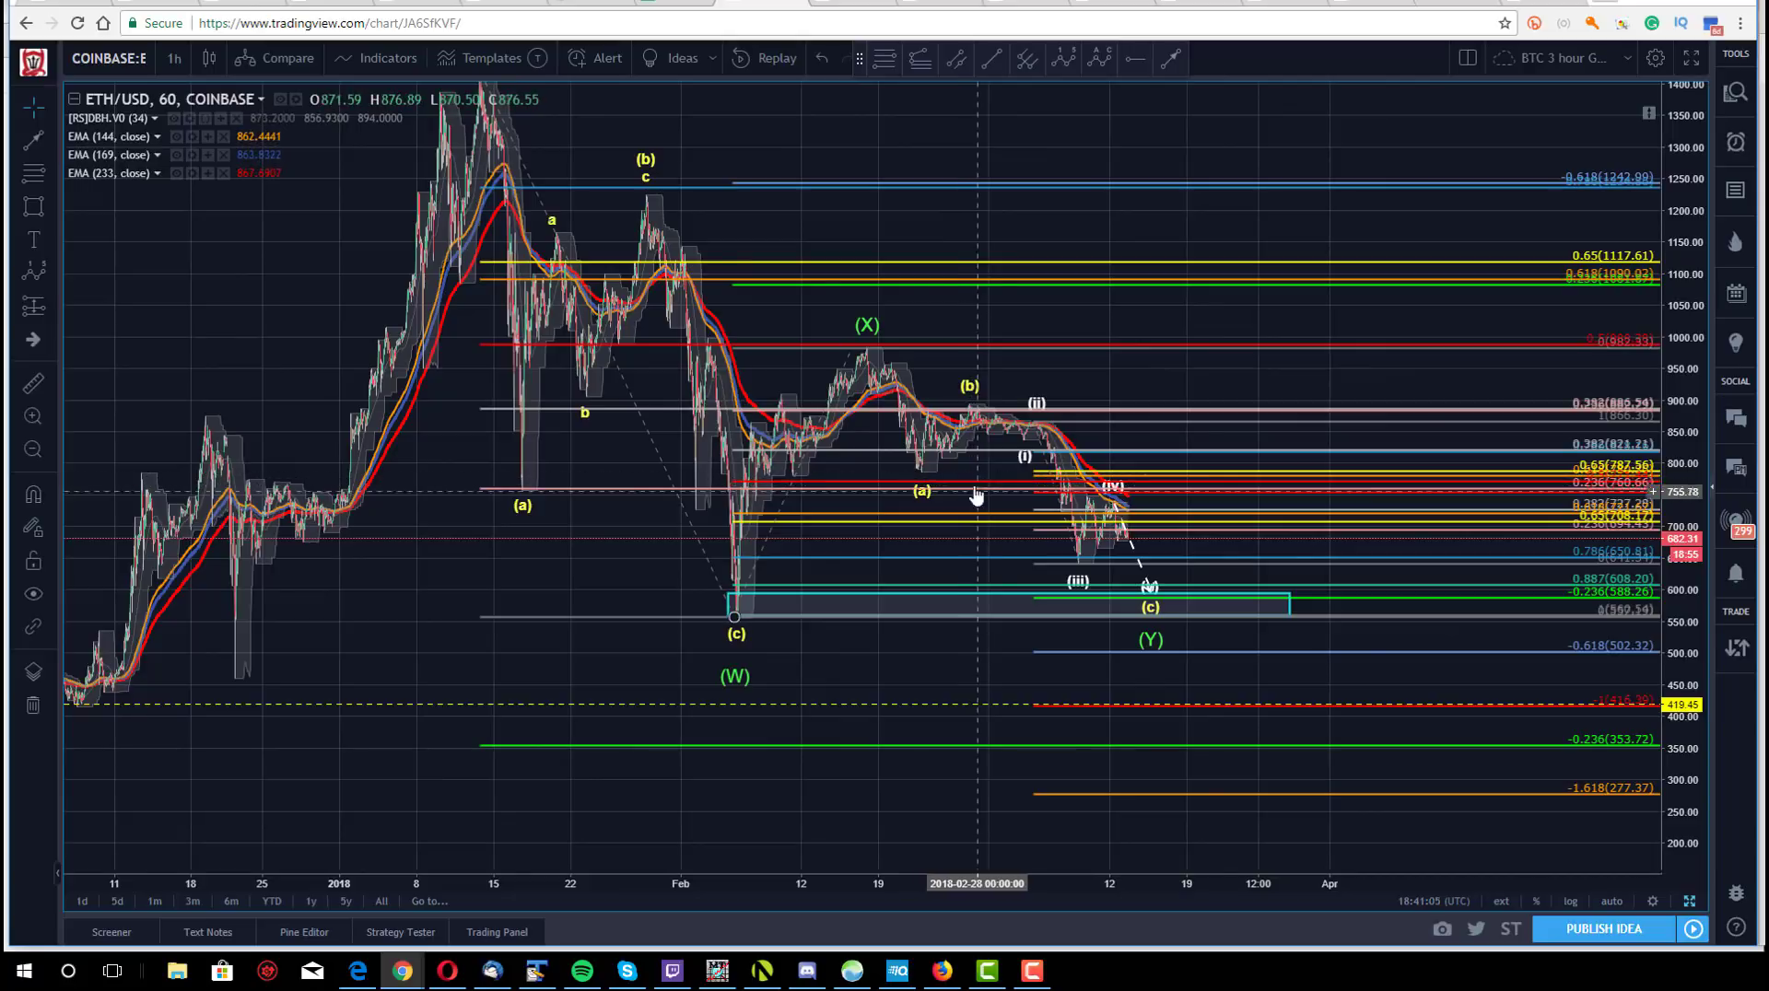
left_click_drag(892, 213, 839, 199)
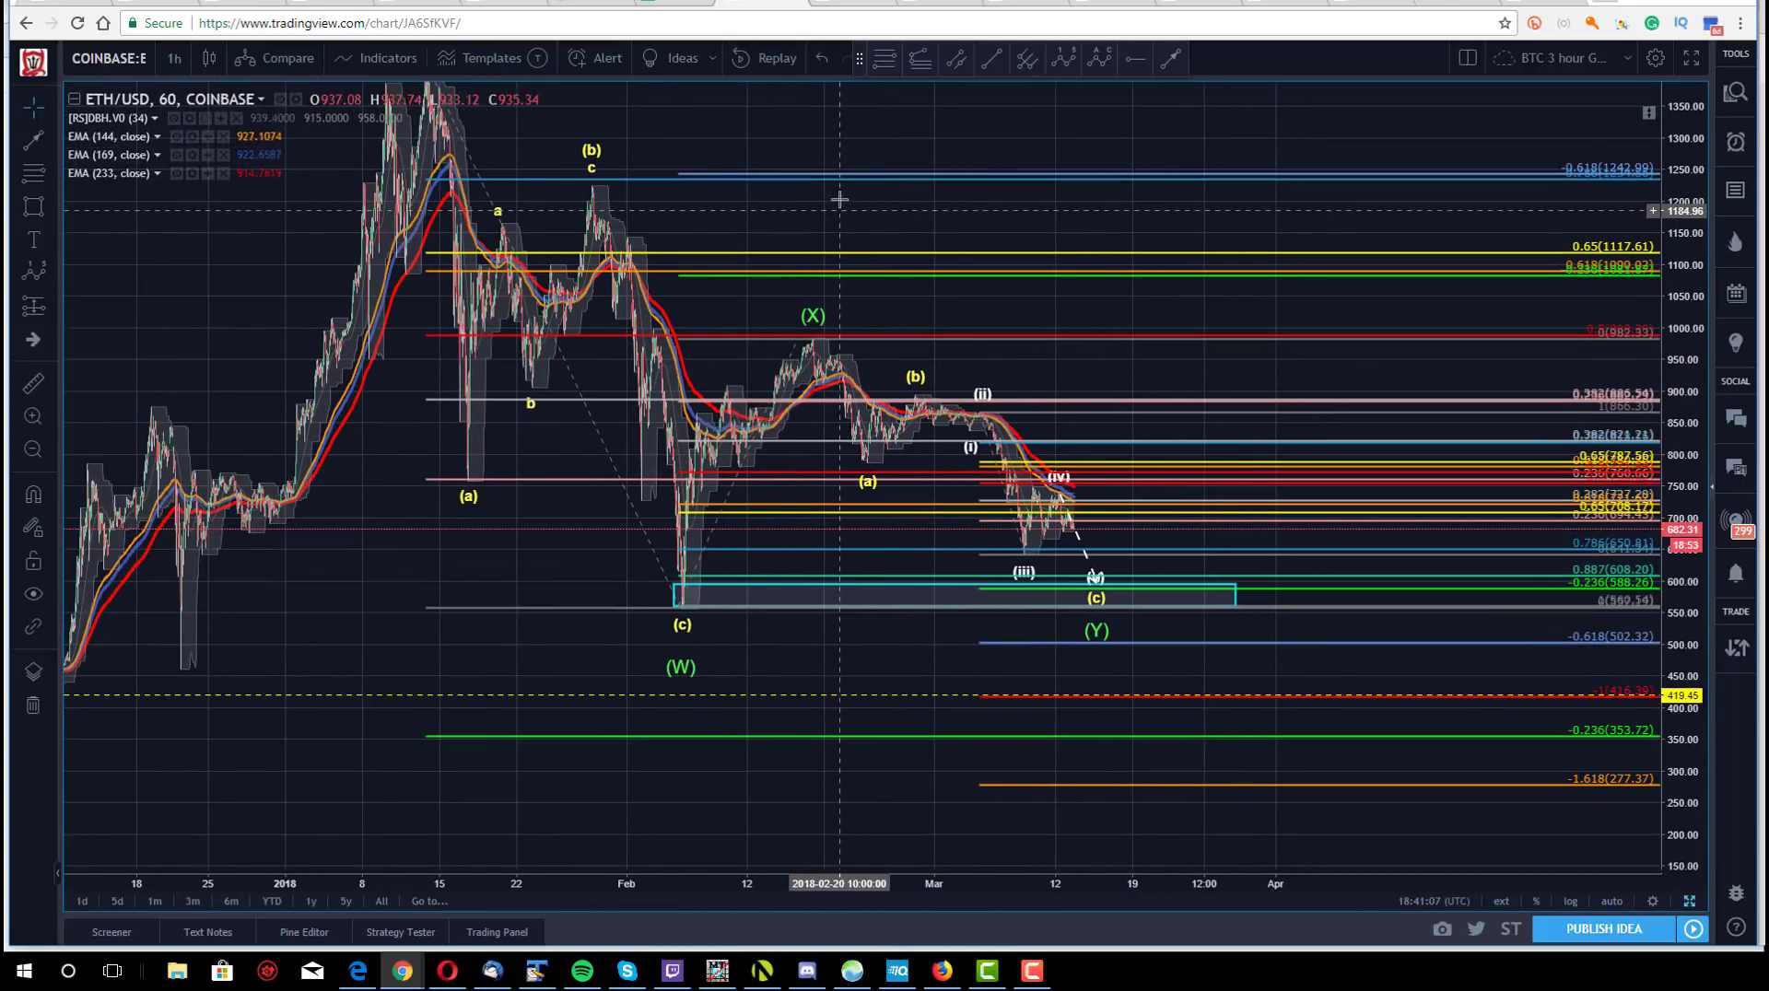
left_click(1020, 560)
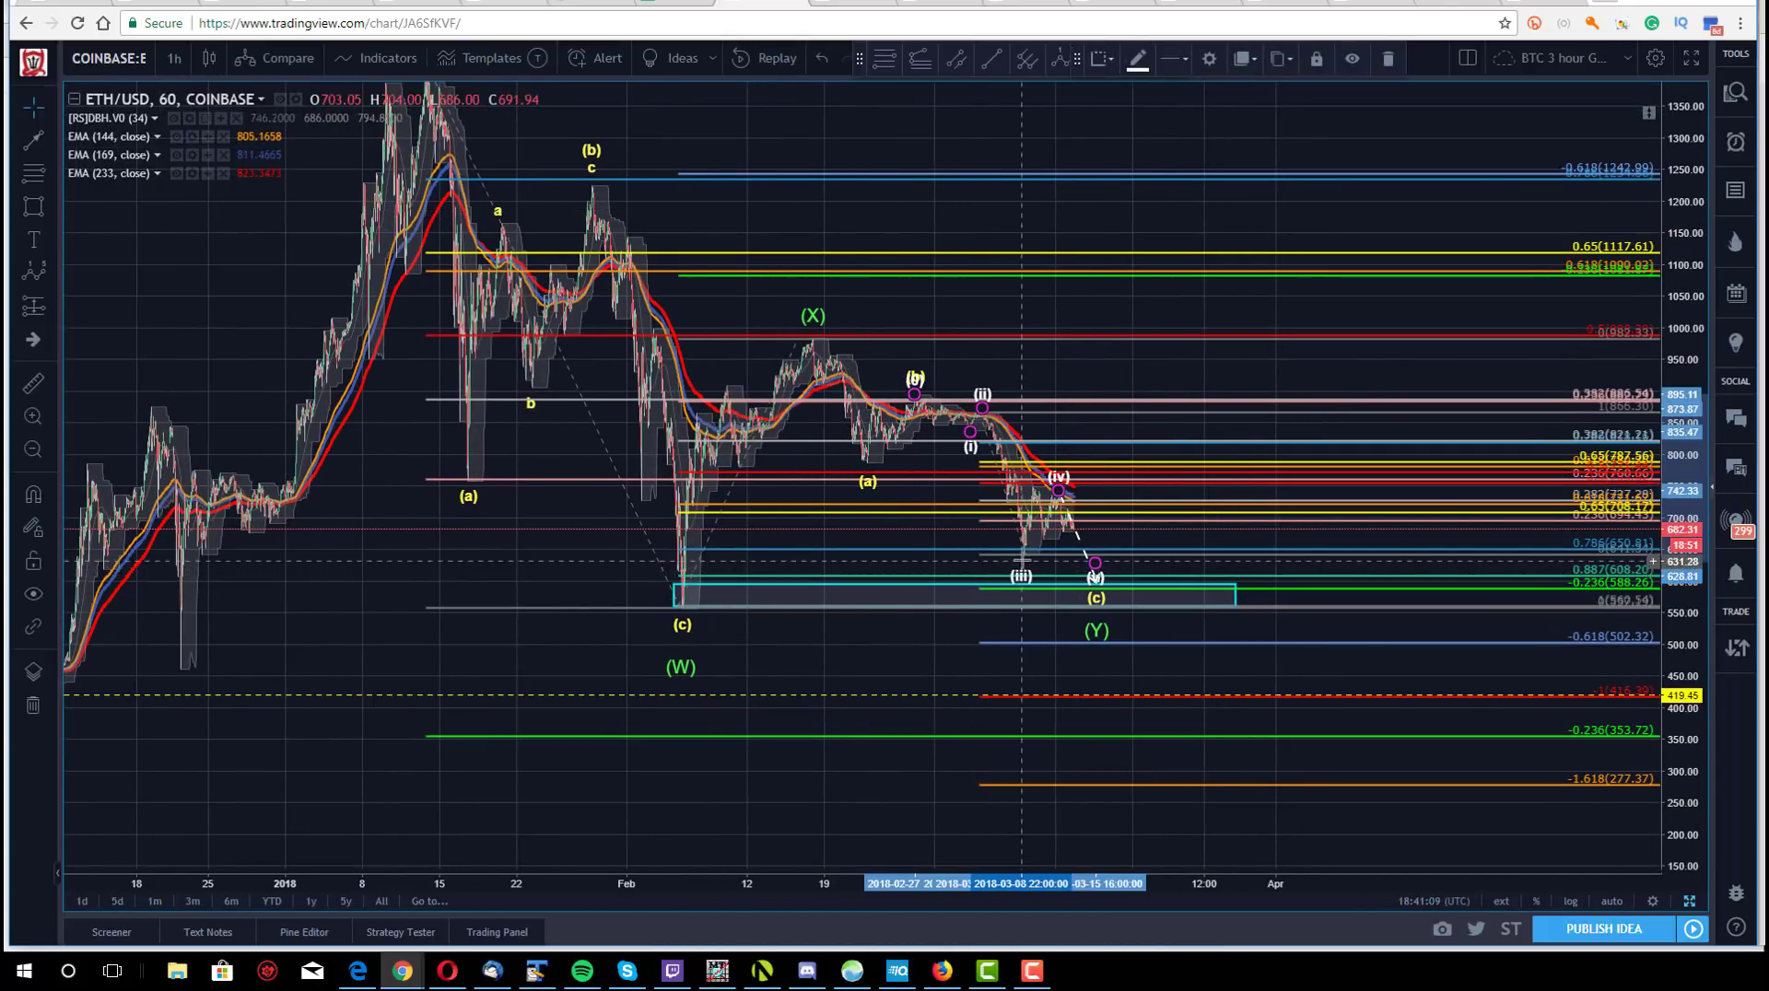
left_click(999, 304)
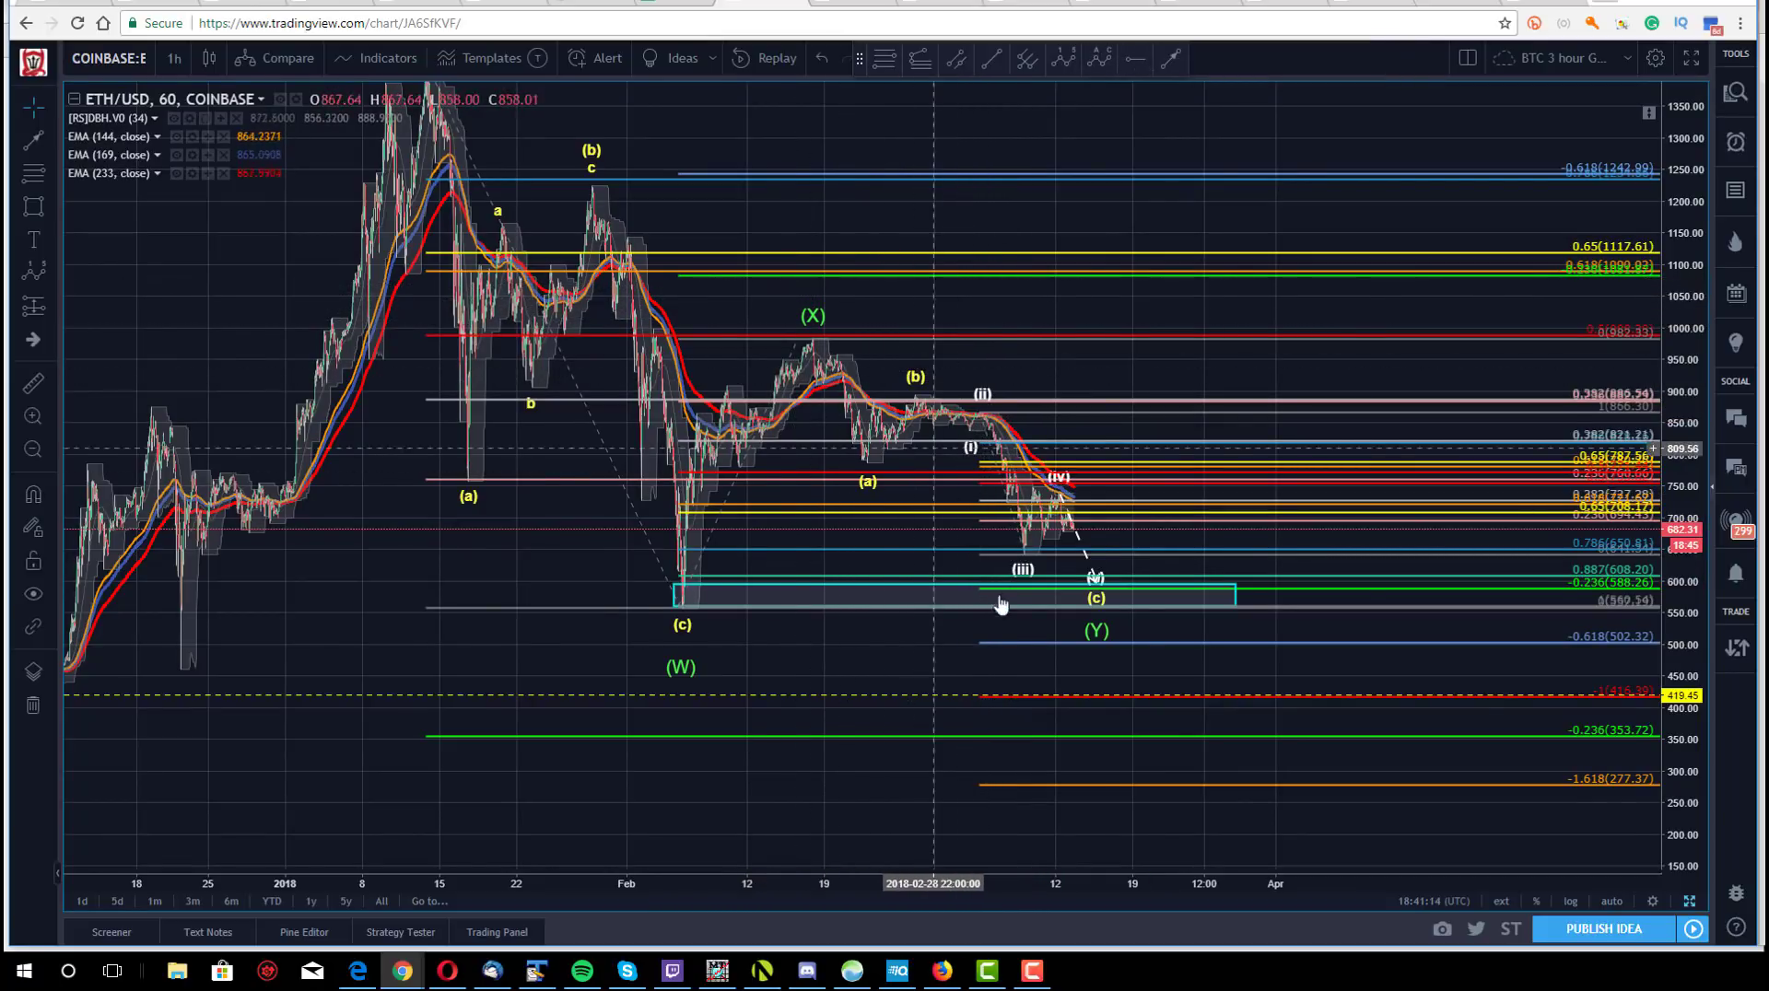
left_click(1101, 594)
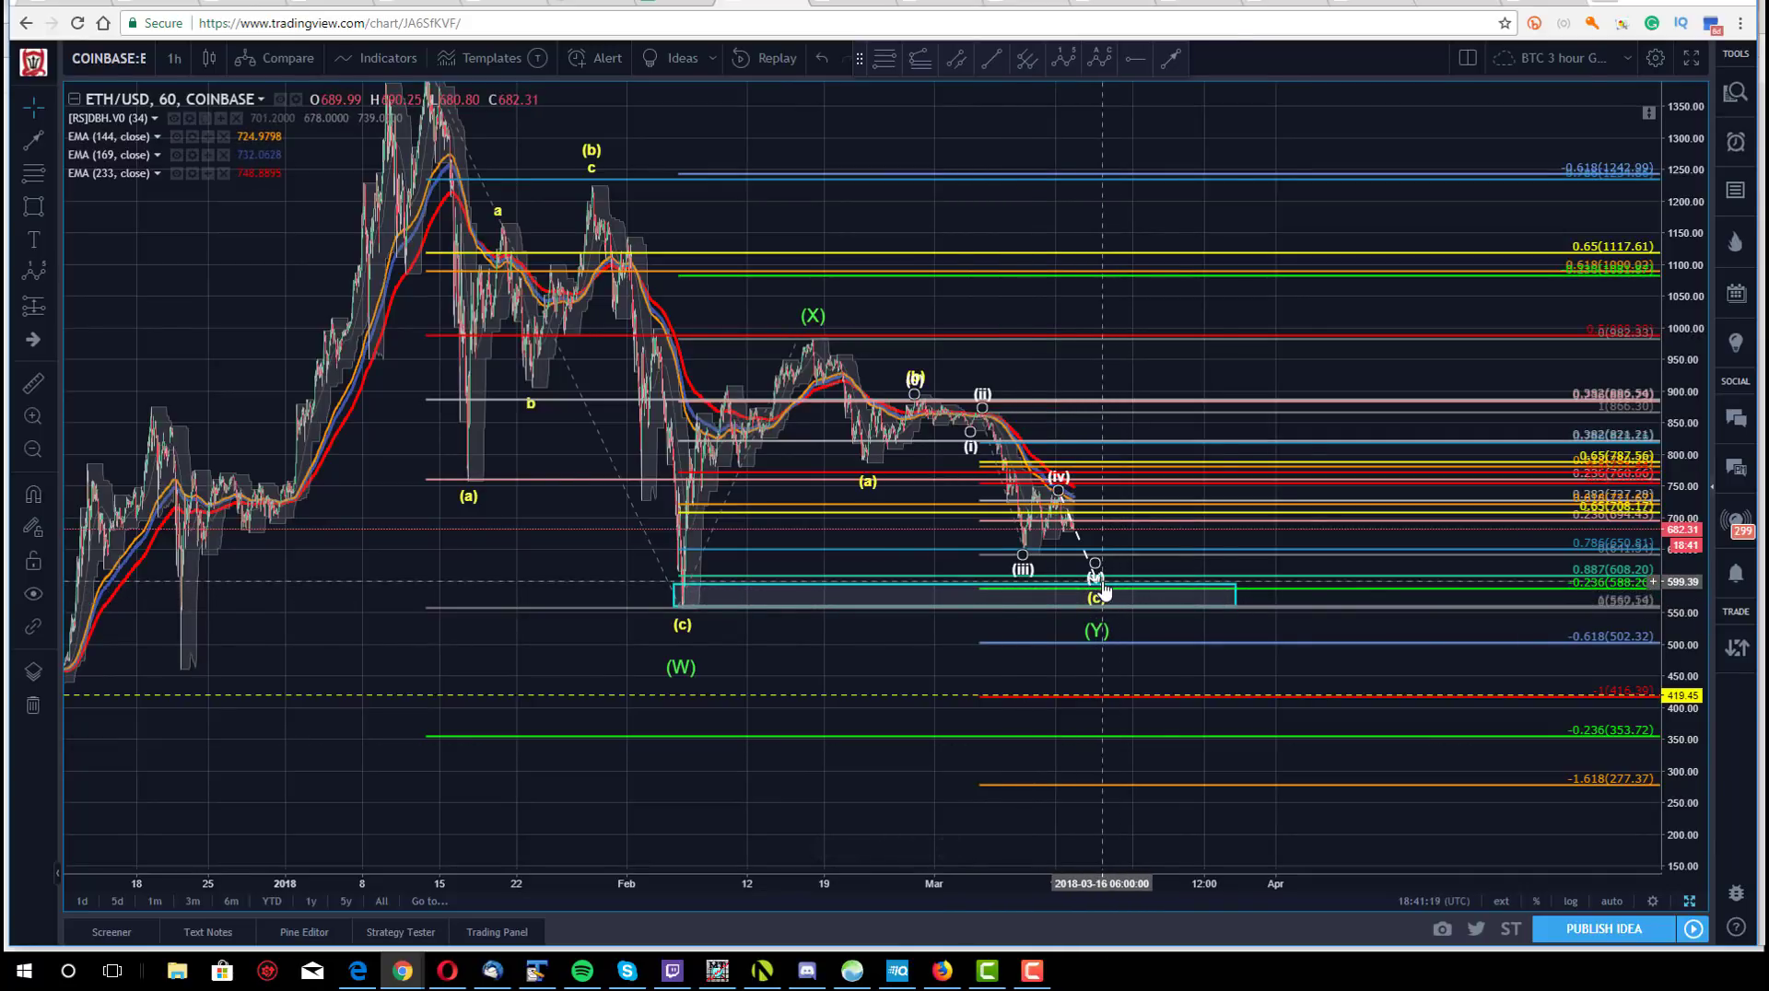
left_click(1102, 596)
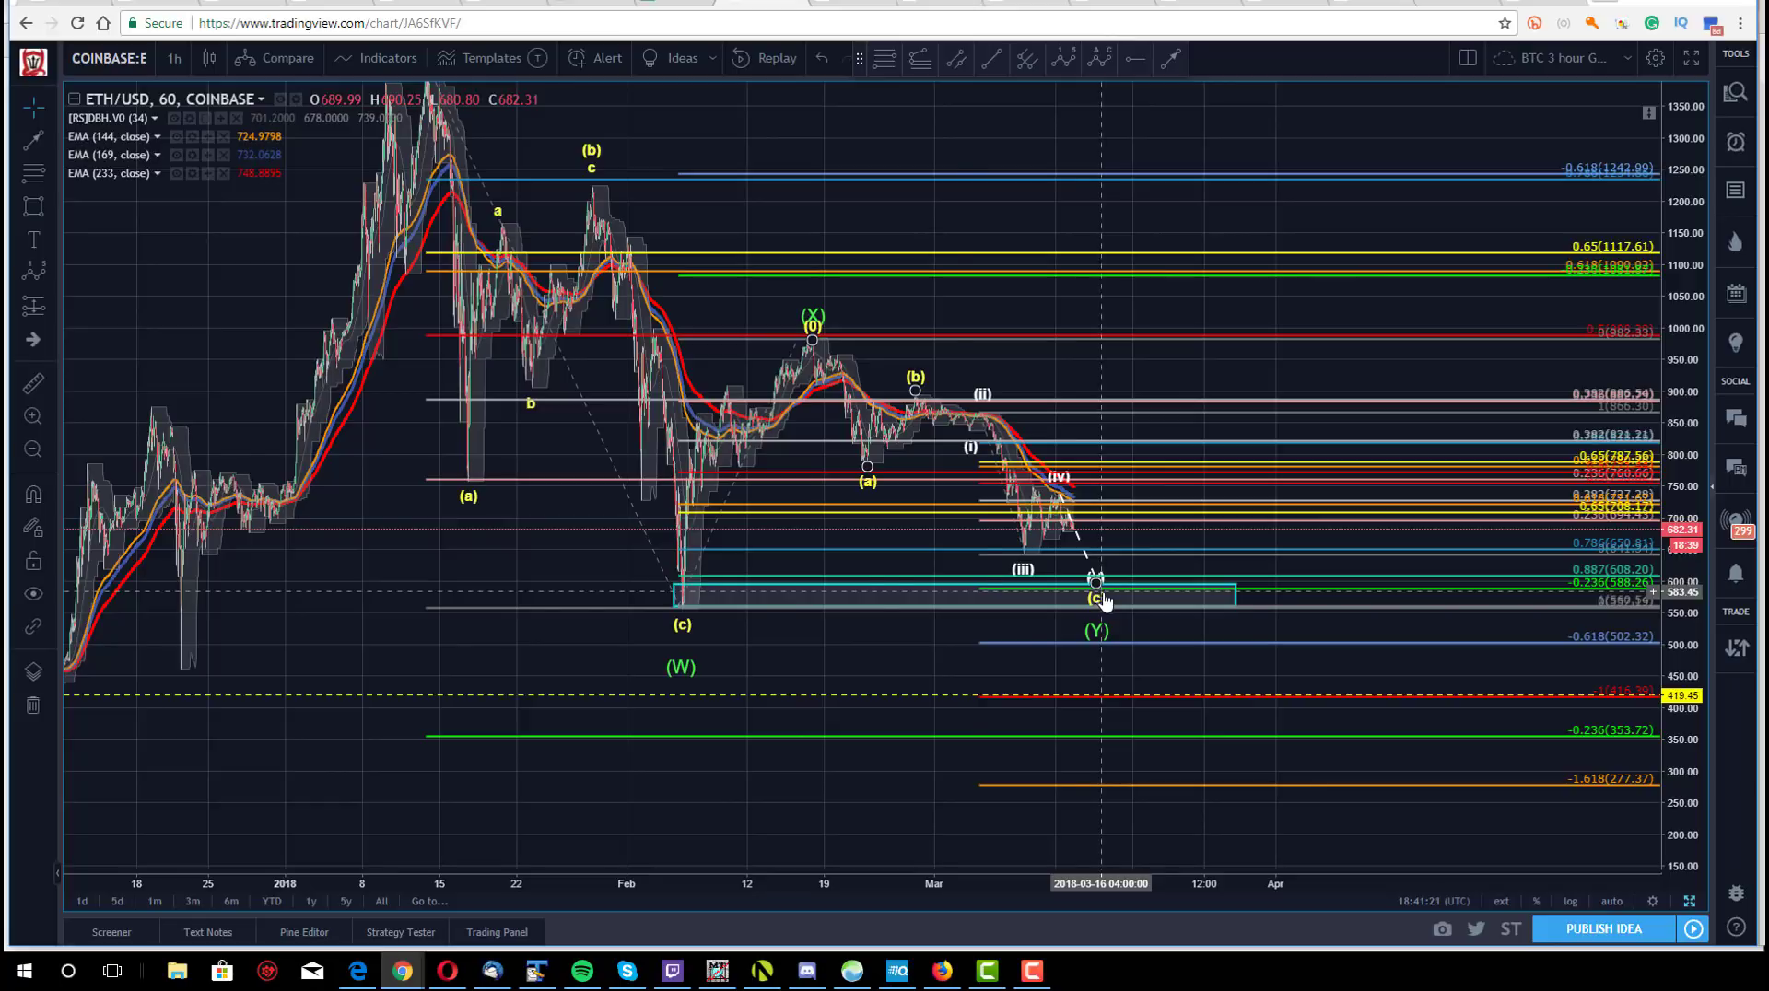
left_click(1003, 543)
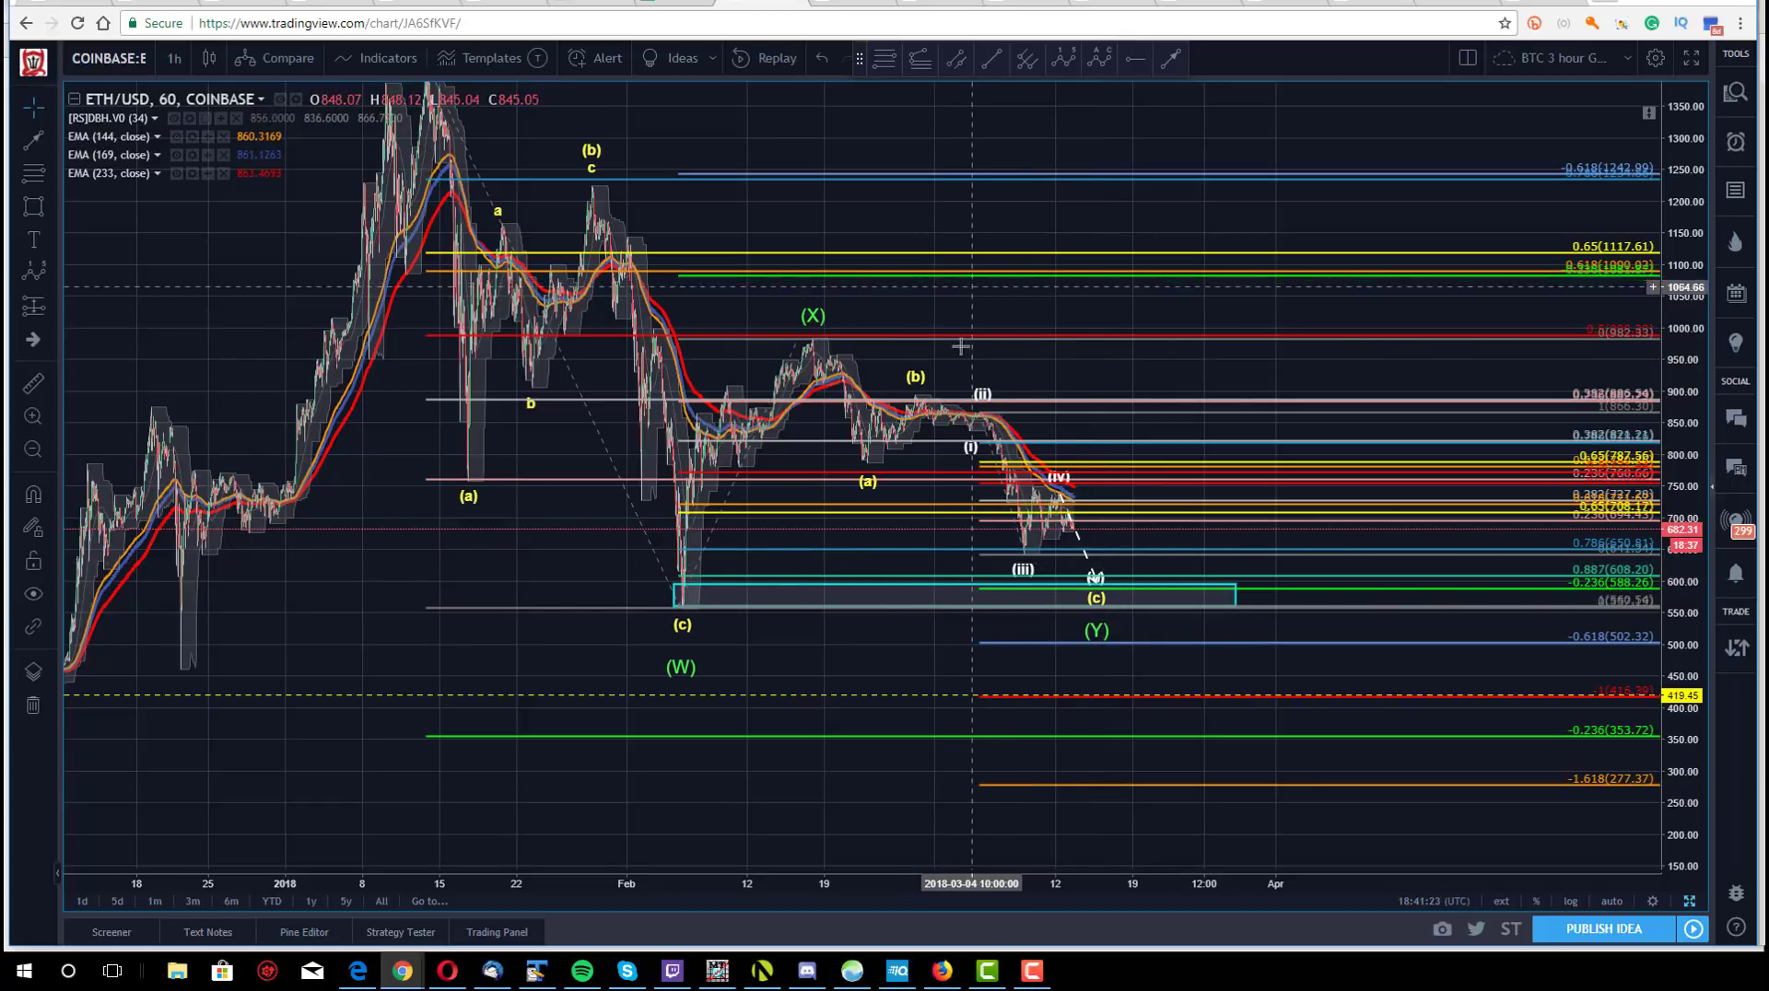
left_click(1028, 575)
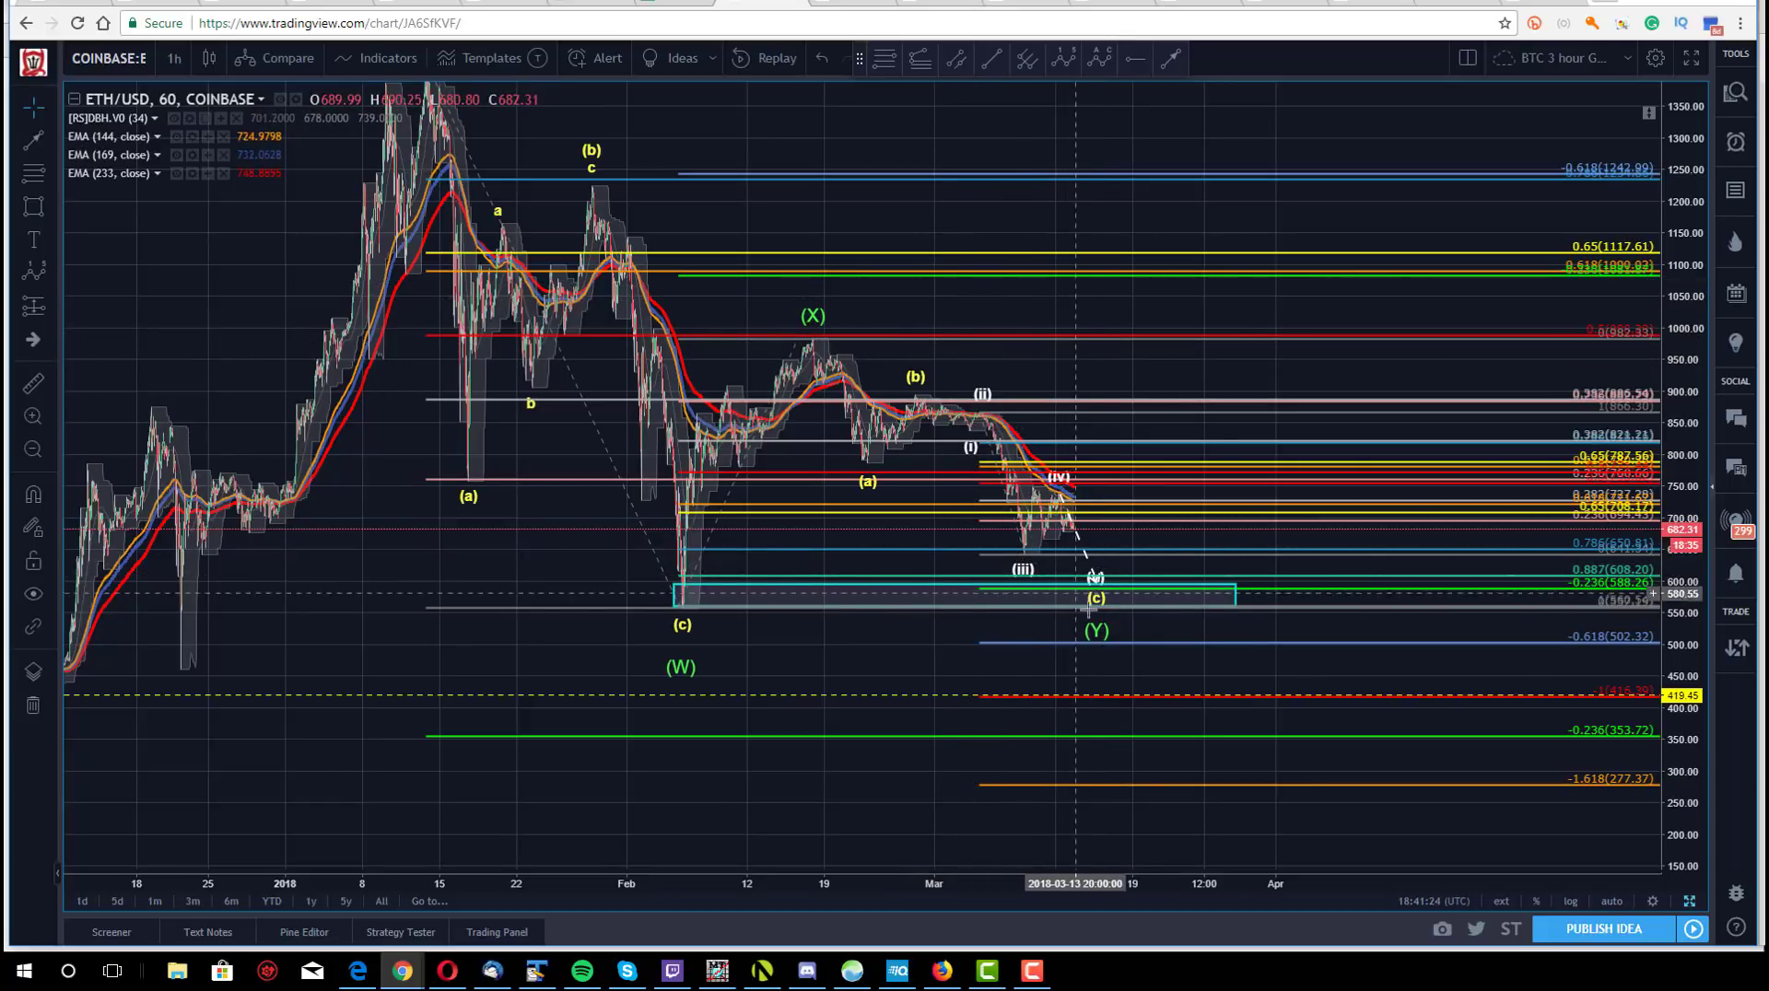
- Move the green (Y) point down to about 367.48 on April 2 and delete the support zone rectangle
left_click_drag(1098, 633, 1288, 742)
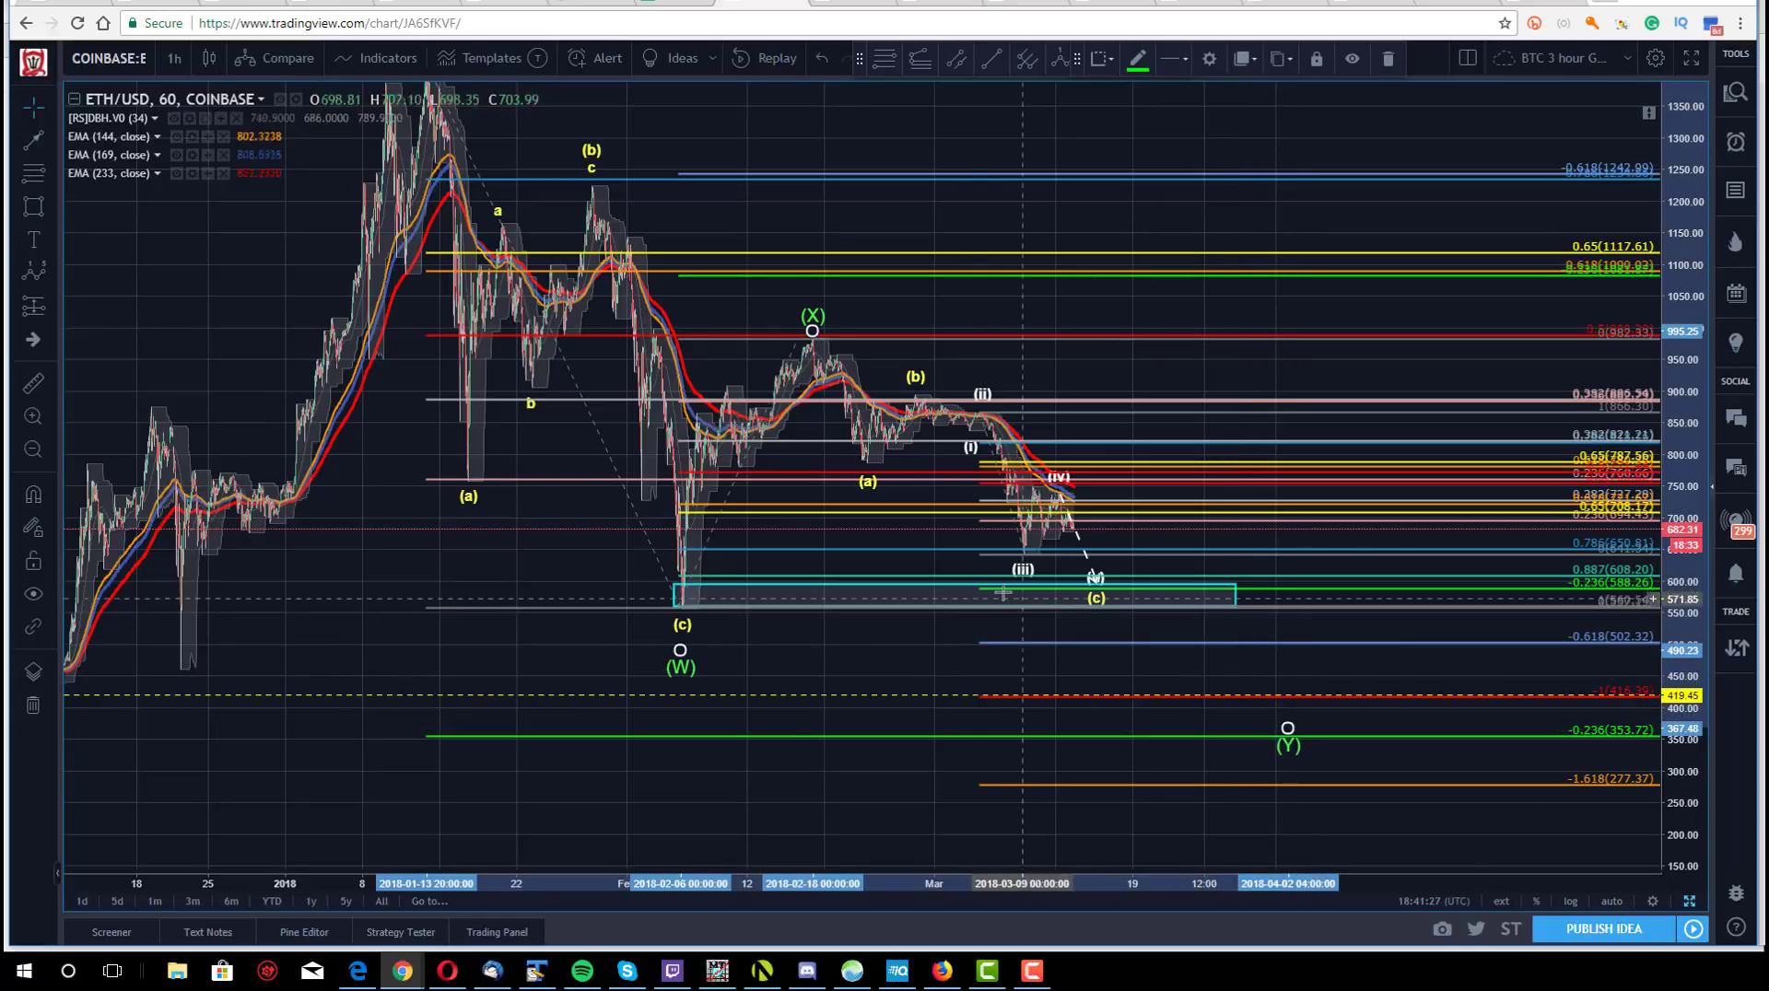
left_click(955, 586)
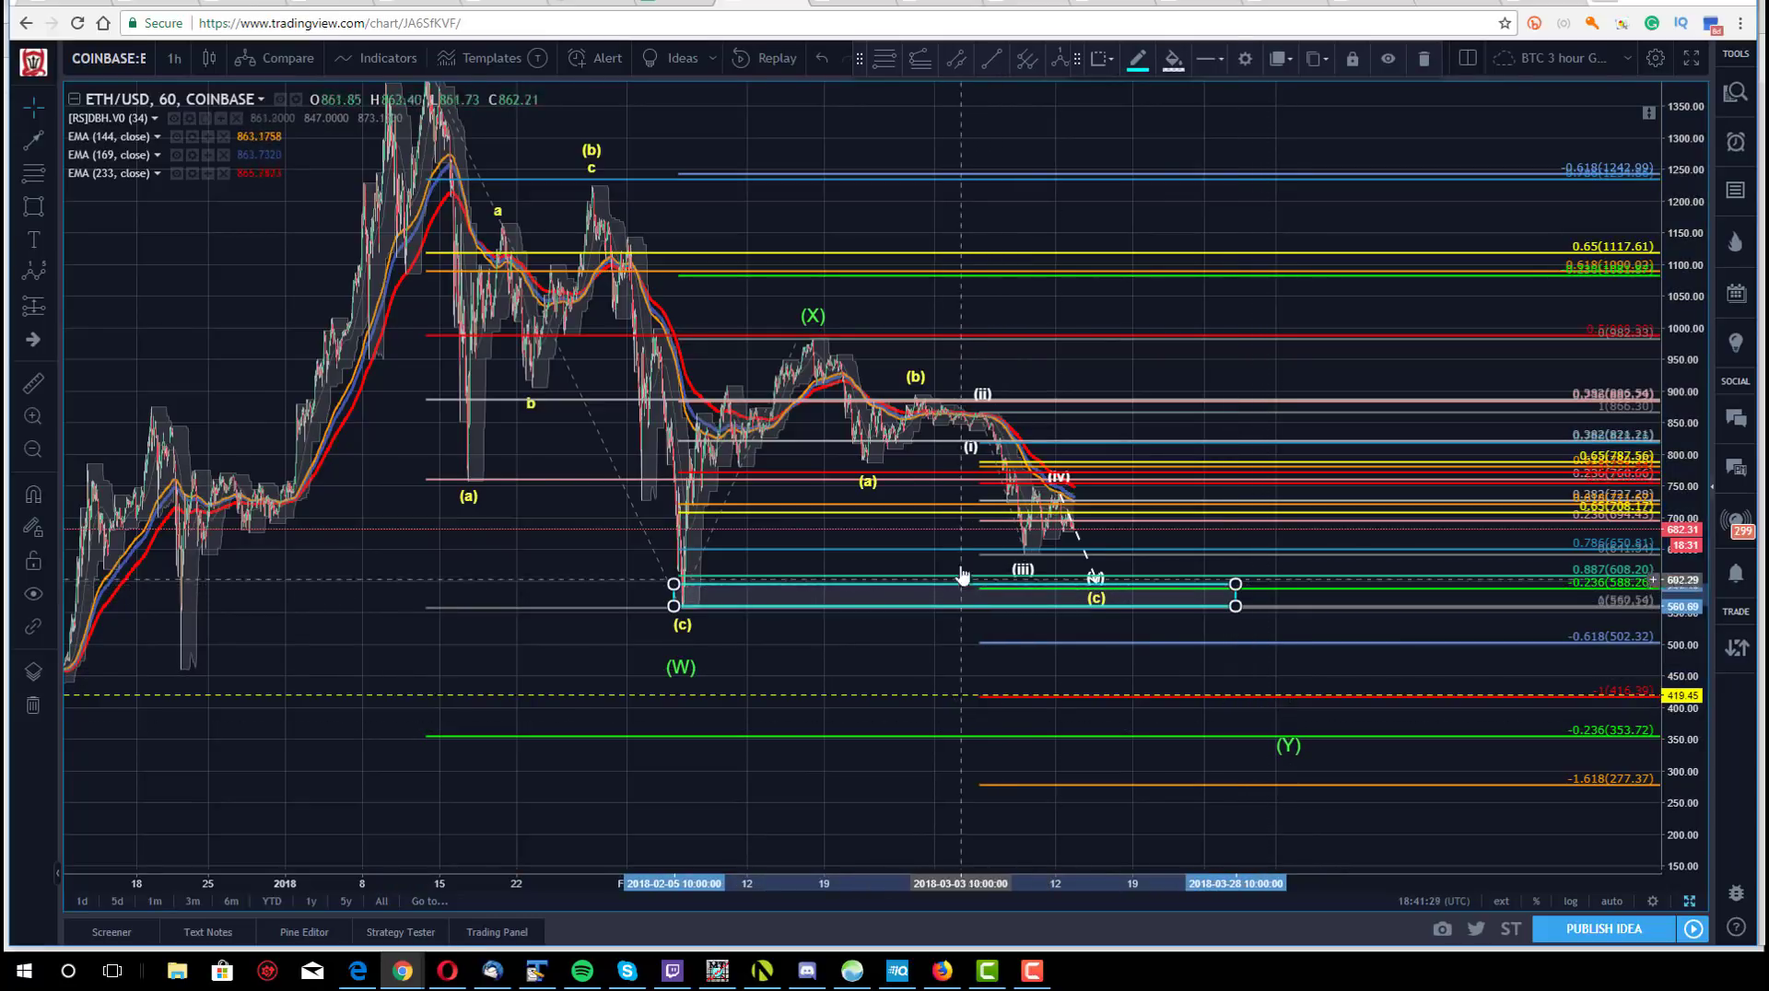
key("Delete")
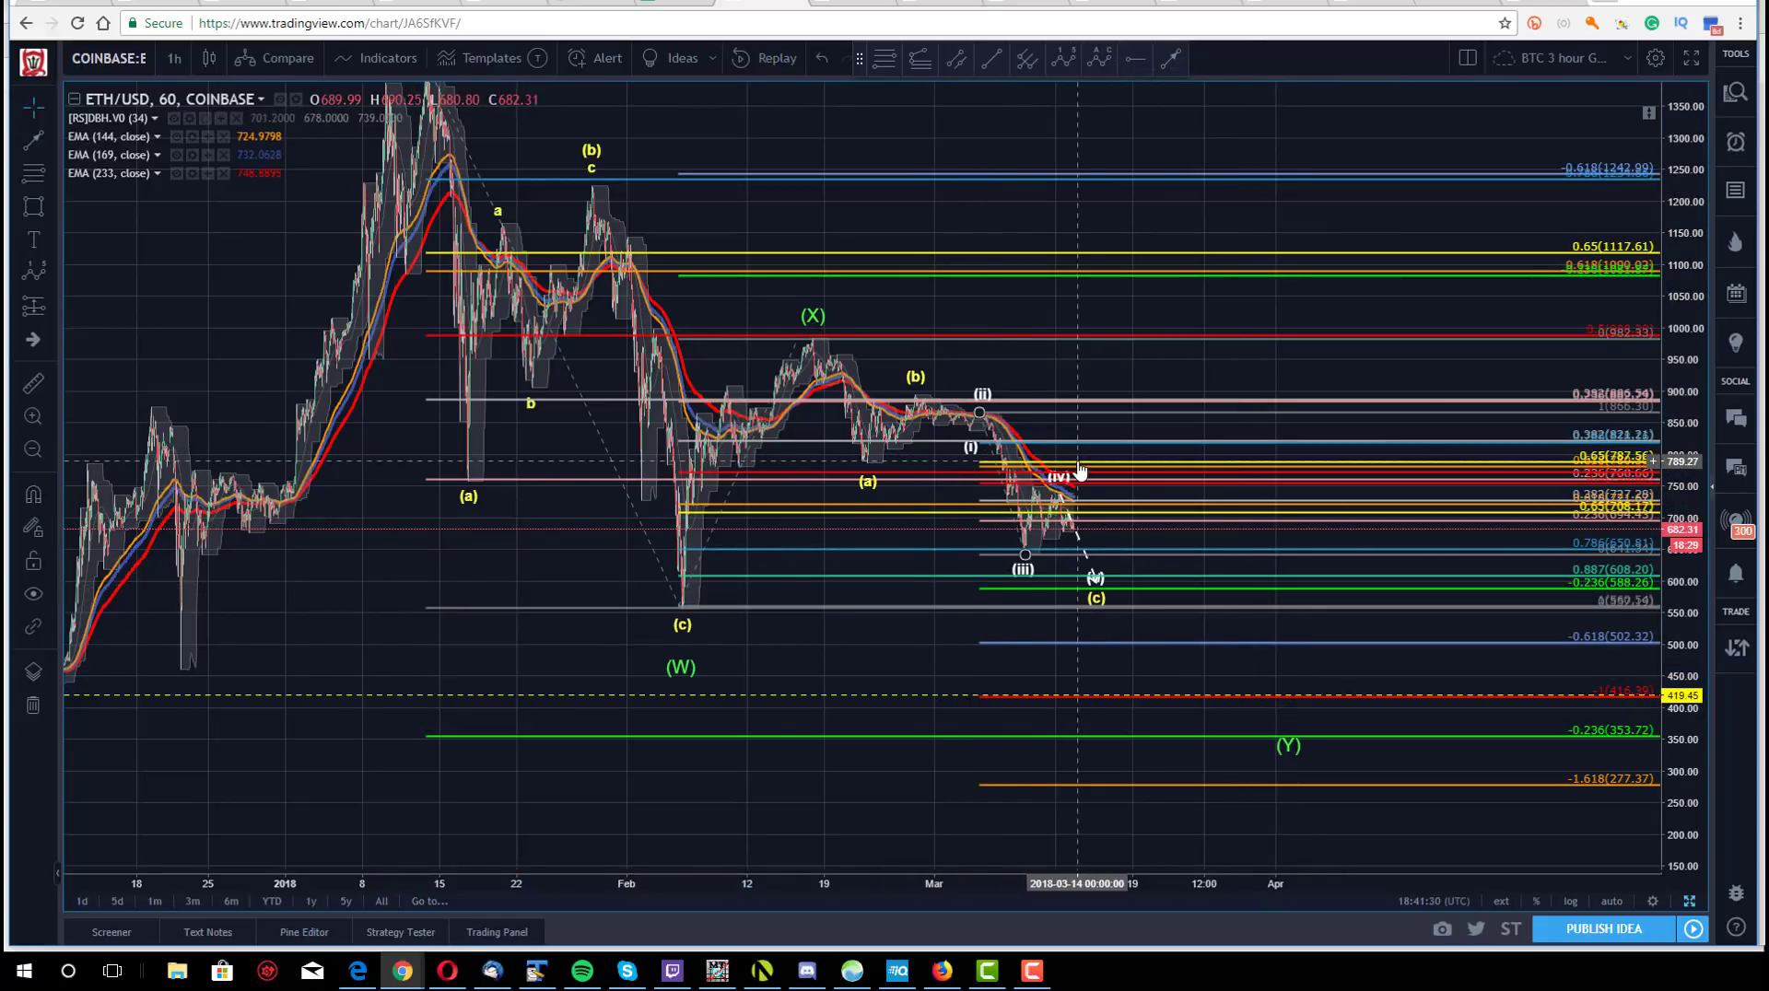
- Delete the small Fibonacci retracement between (ii) and (iii) and the yellow (a)(b)(c) count that follows (X)
key("Delete")
left_click(985, 402)
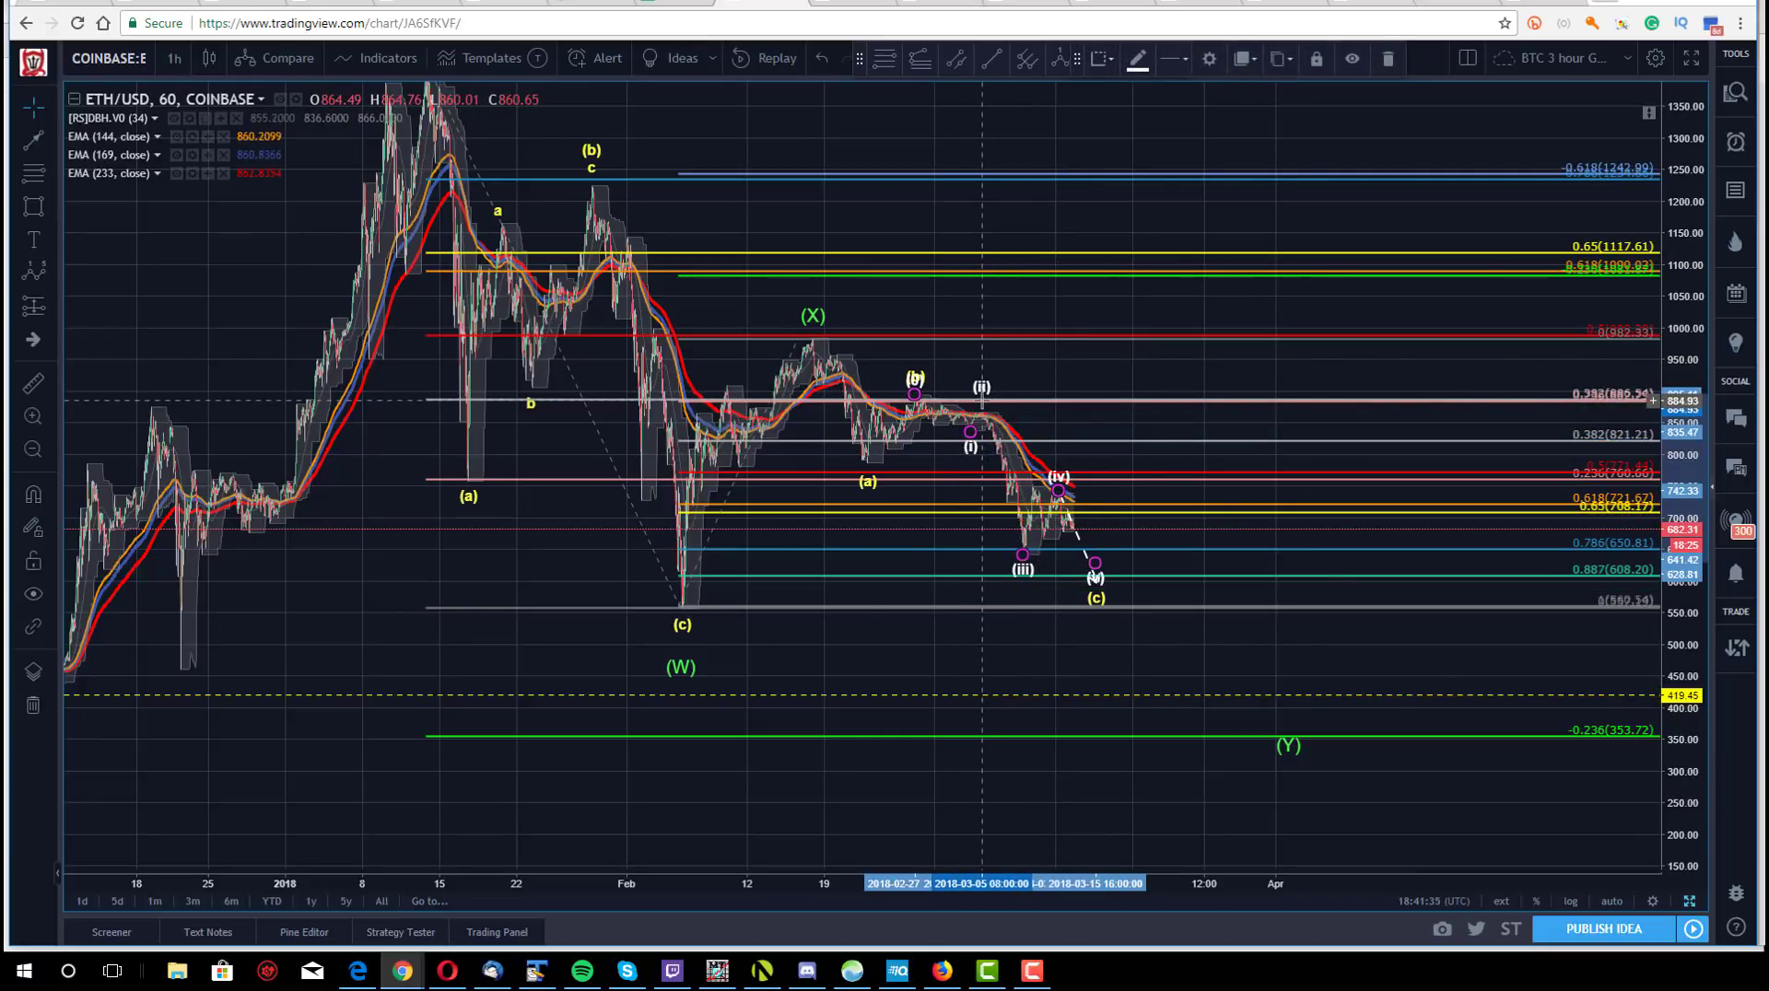
left_click(1054, 363)
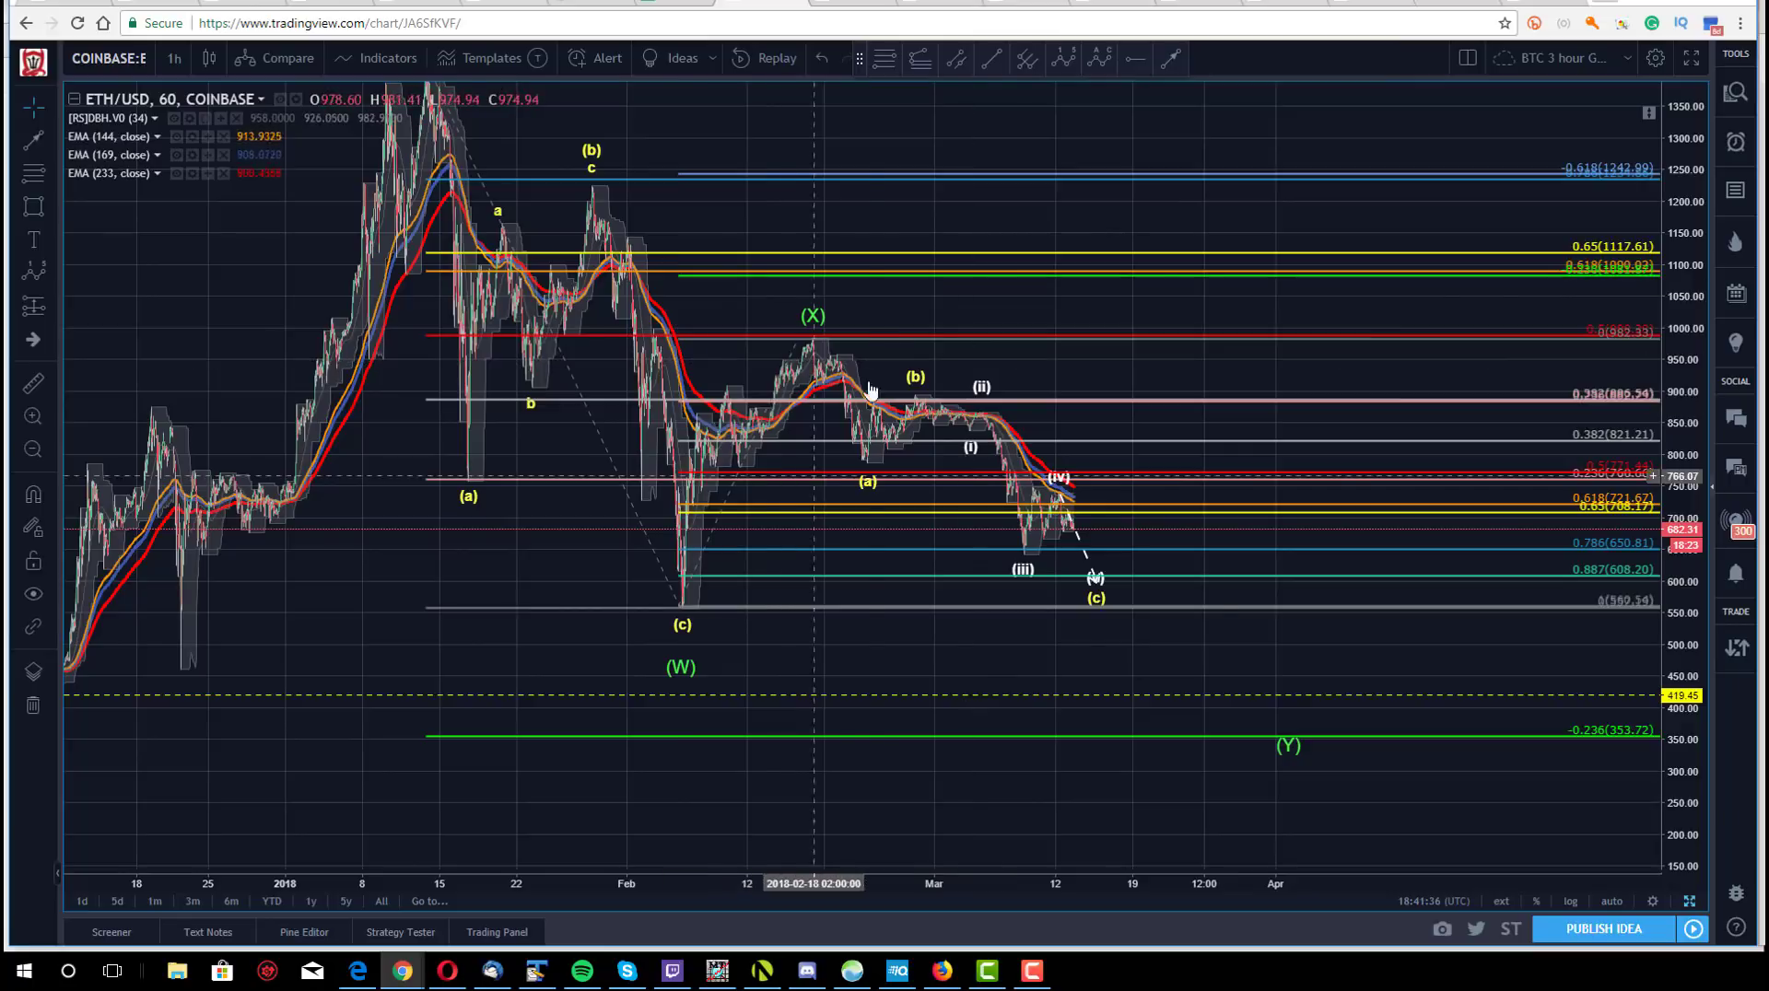
left_click(926, 353)
key("Delete")
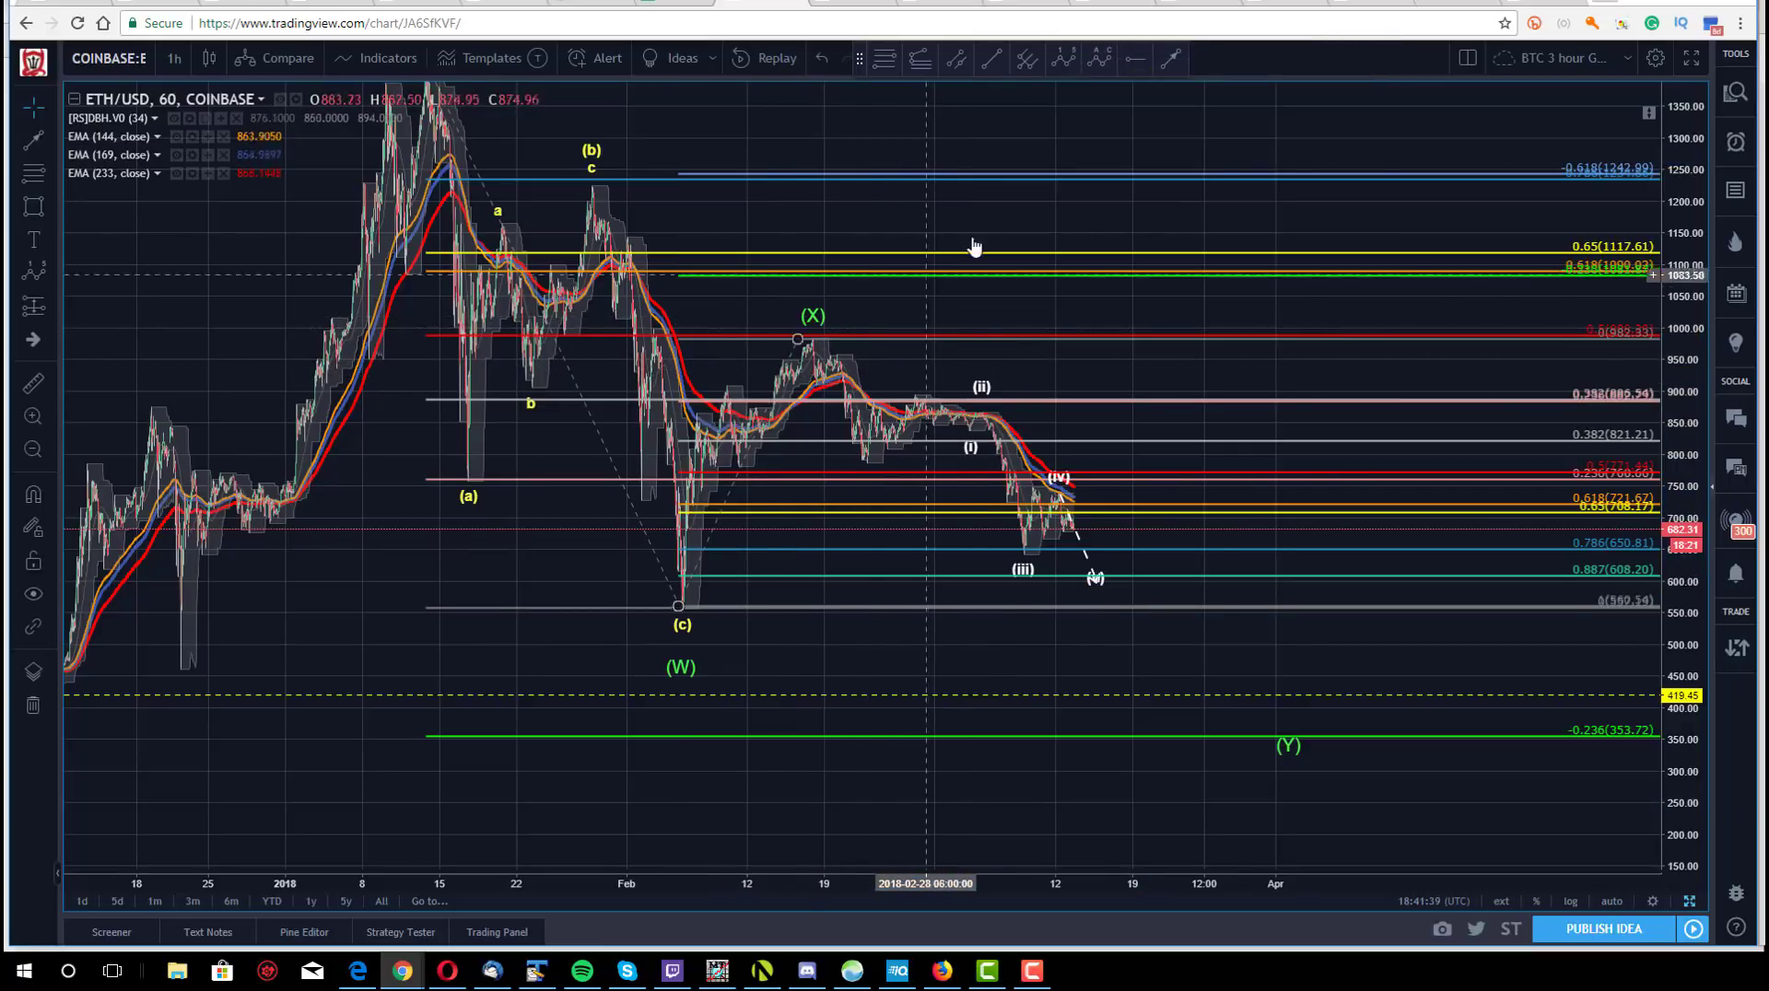
- Change the white impulse count's degree to Intermediate
left_click(980, 397)
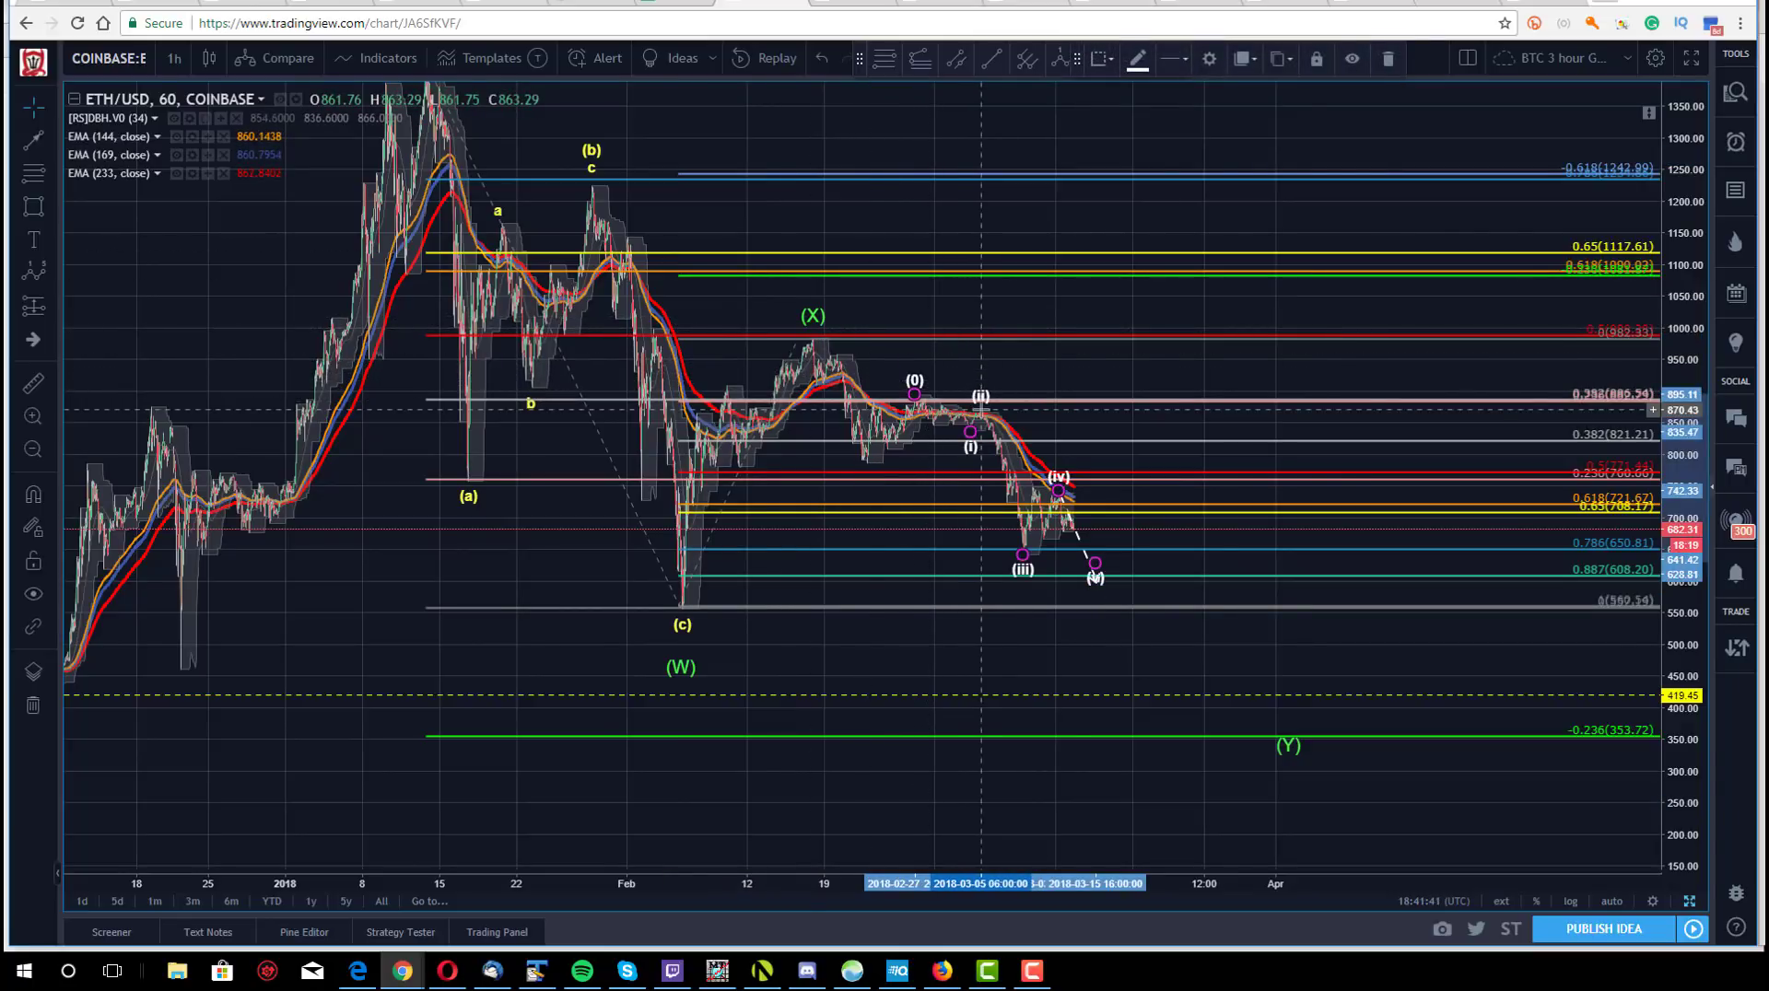
left_click(1208, 59)
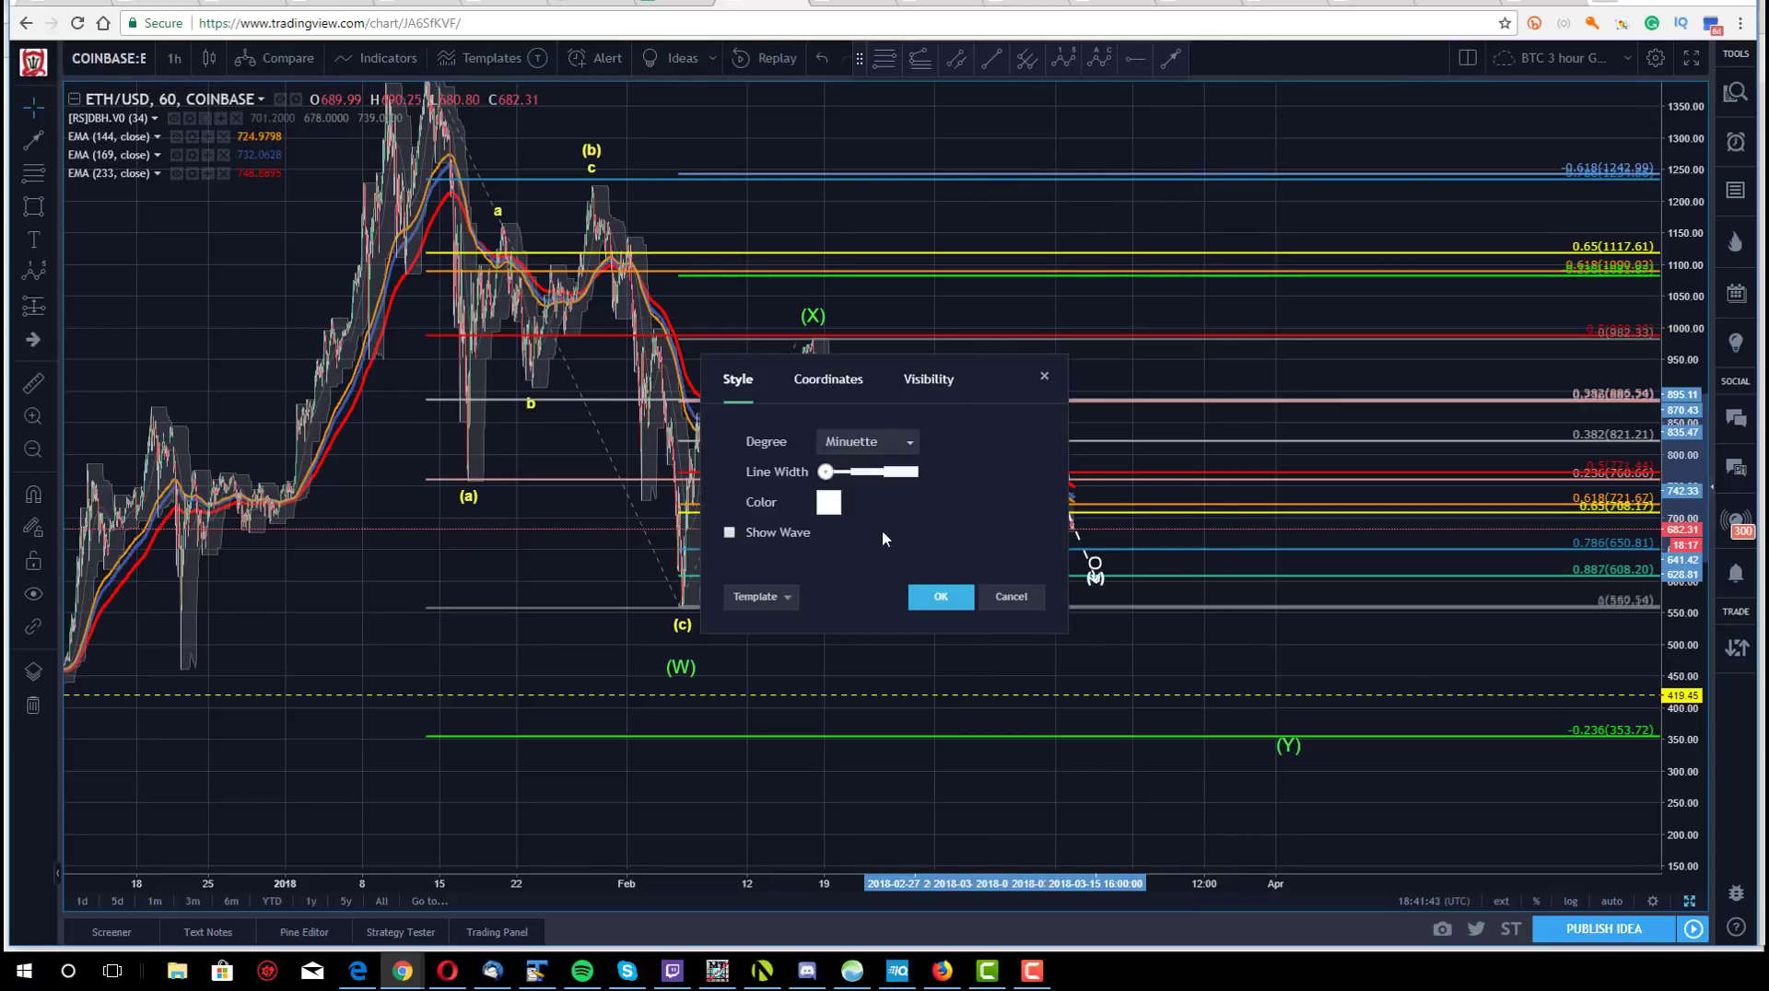
left_click(864, 448)
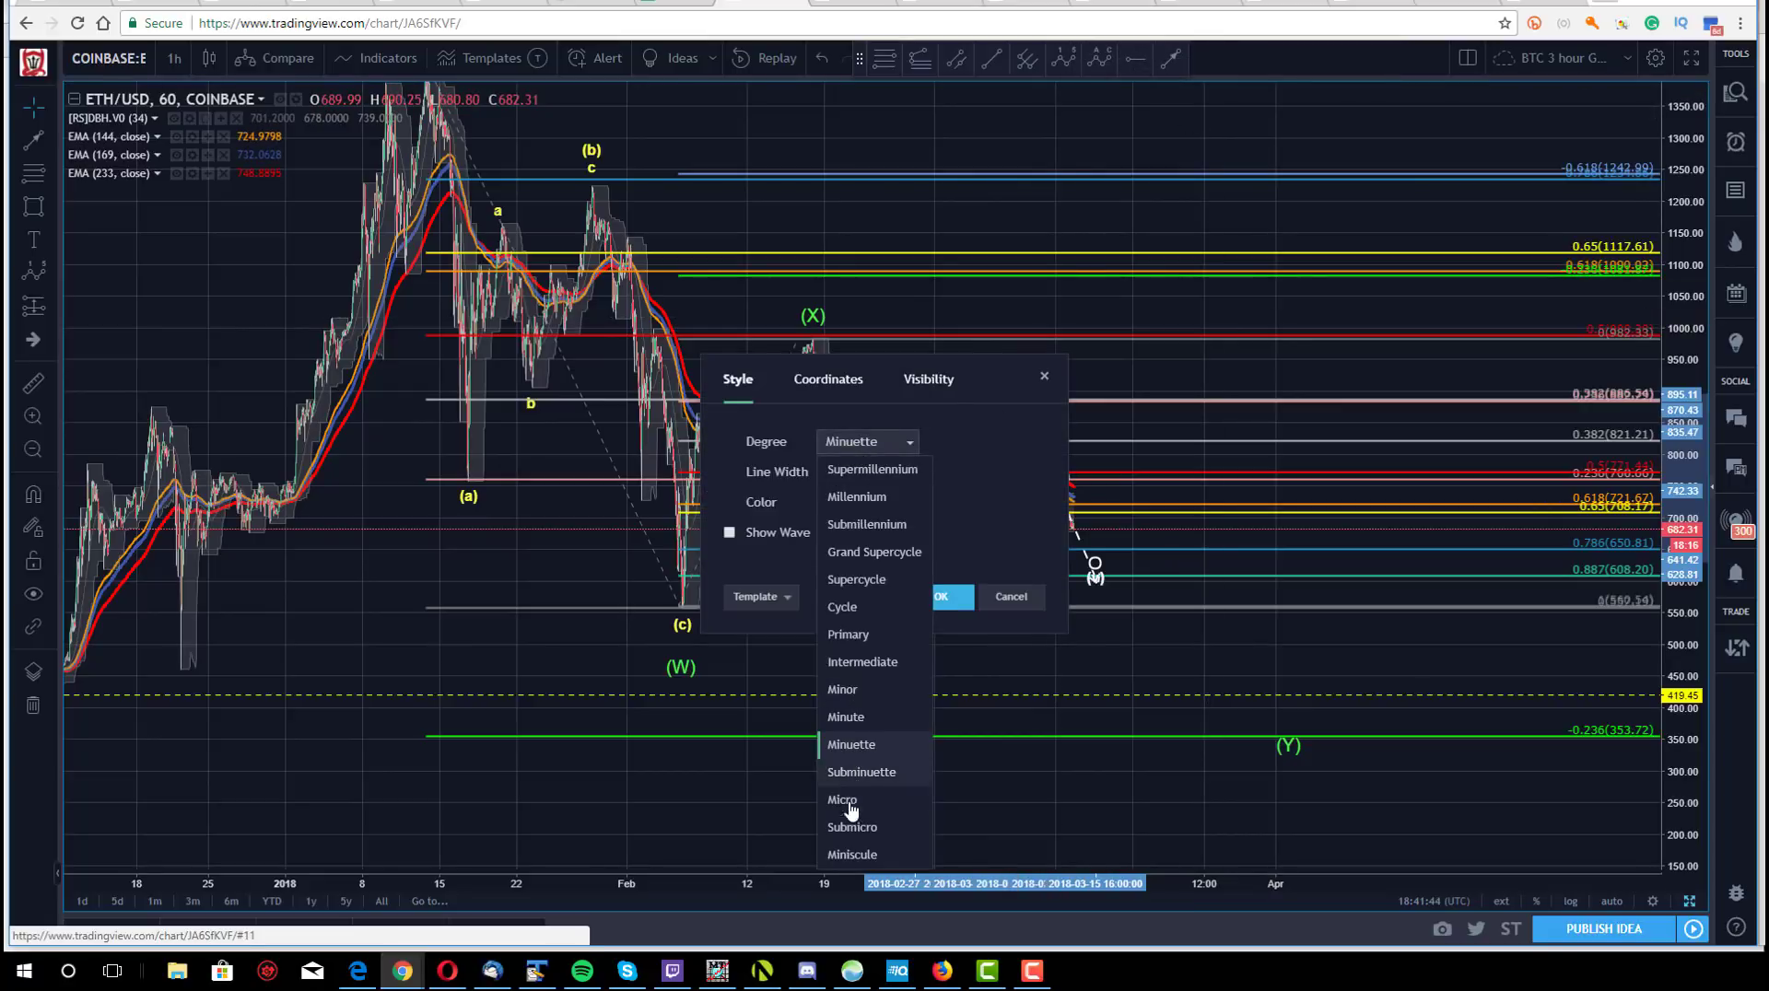
left_click(907, 667)
left_click(940, 597)
left_click(812, 196)
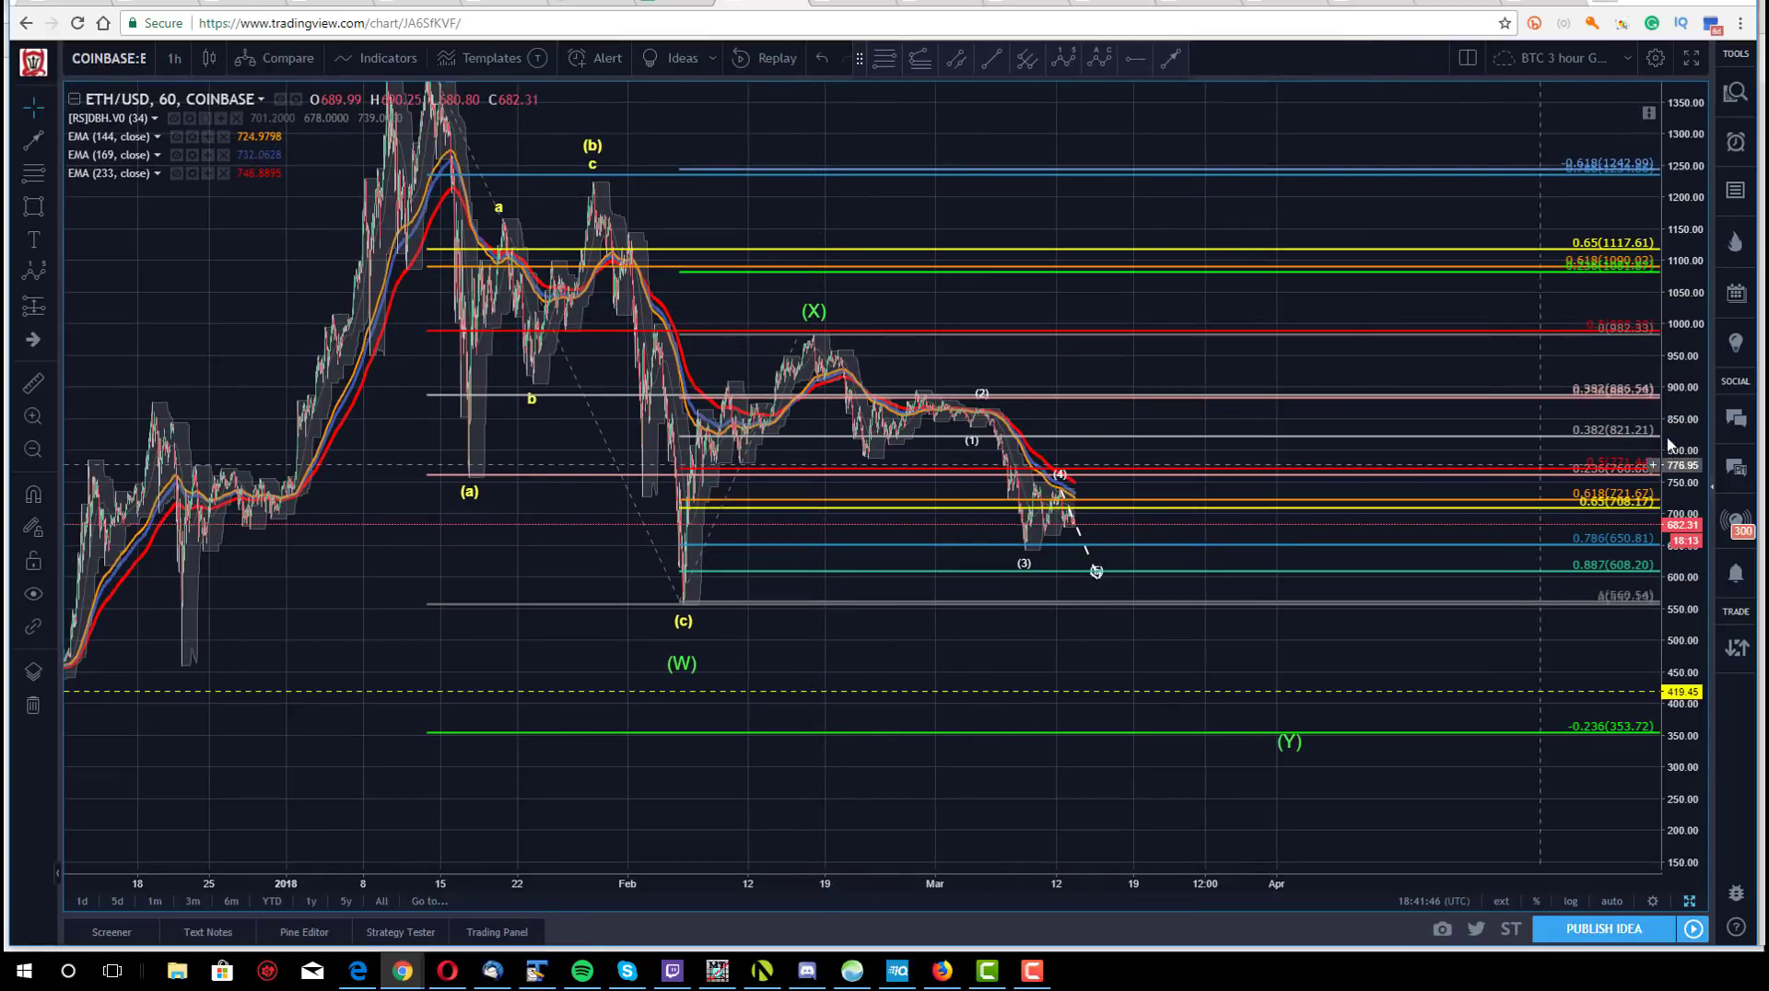
- Move the end of the dashed white arrow up to the (5) point at about 625.92 in mid-March
left_click_drag(1684, 445, 1685, 224)
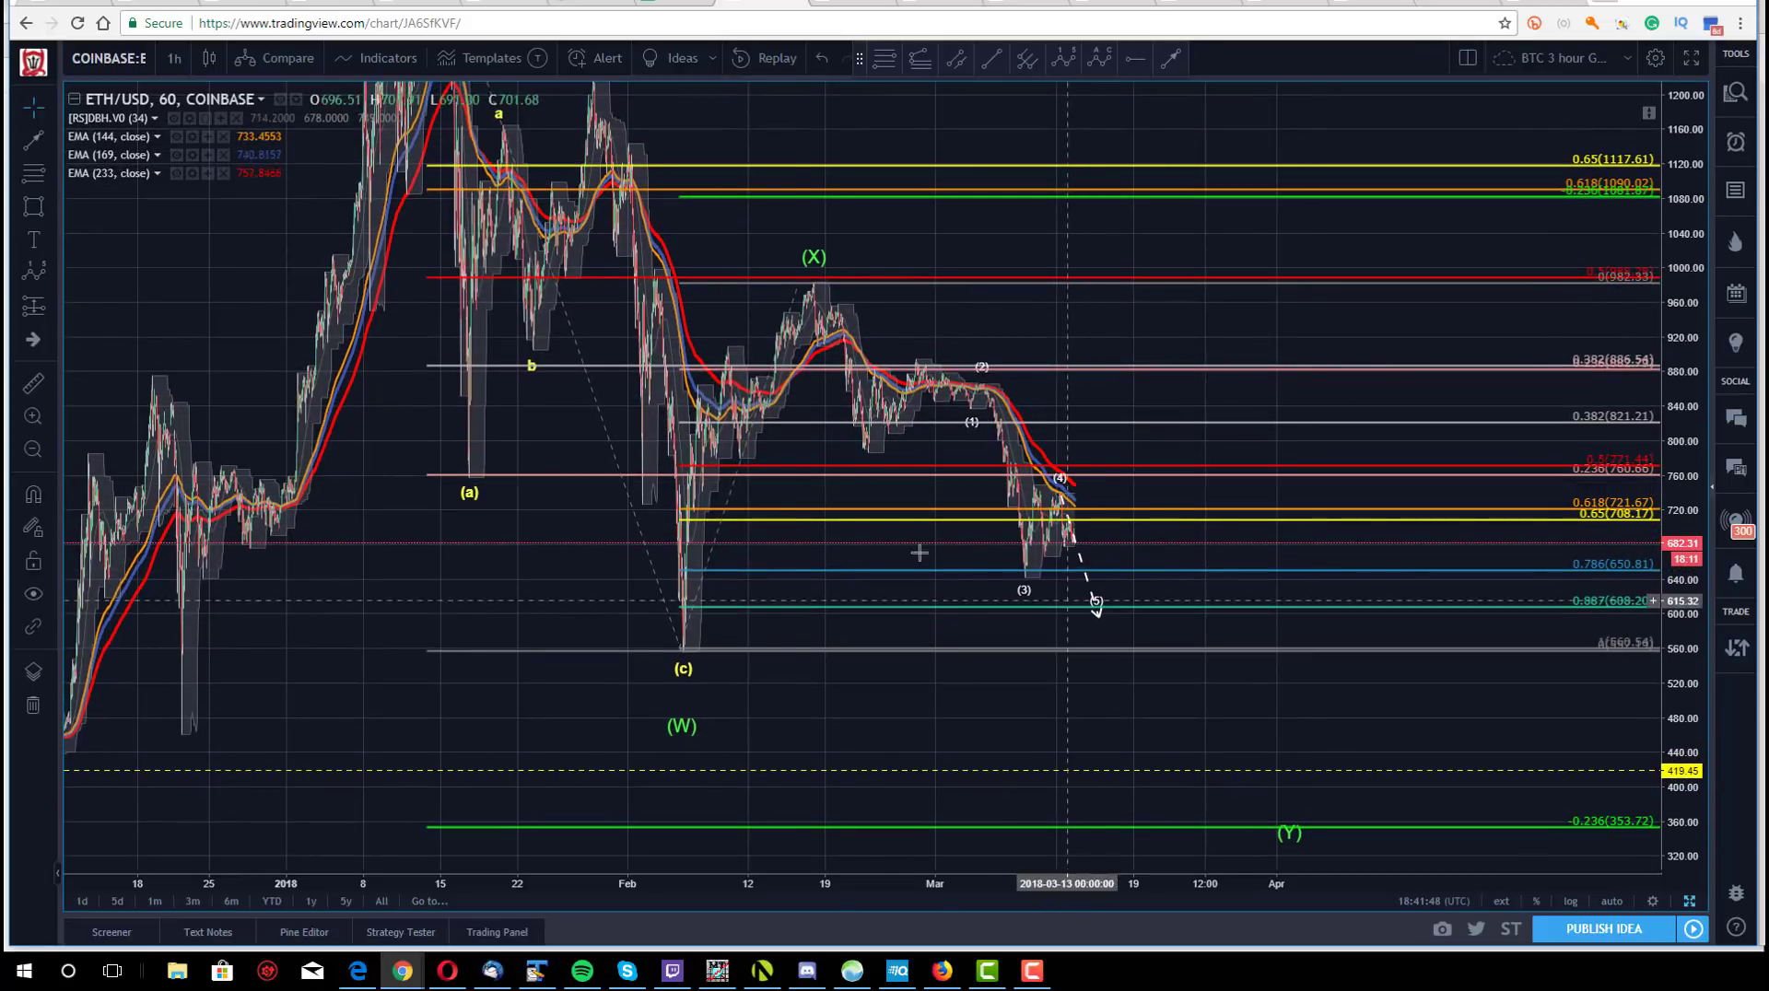
left_click(1057, 536)
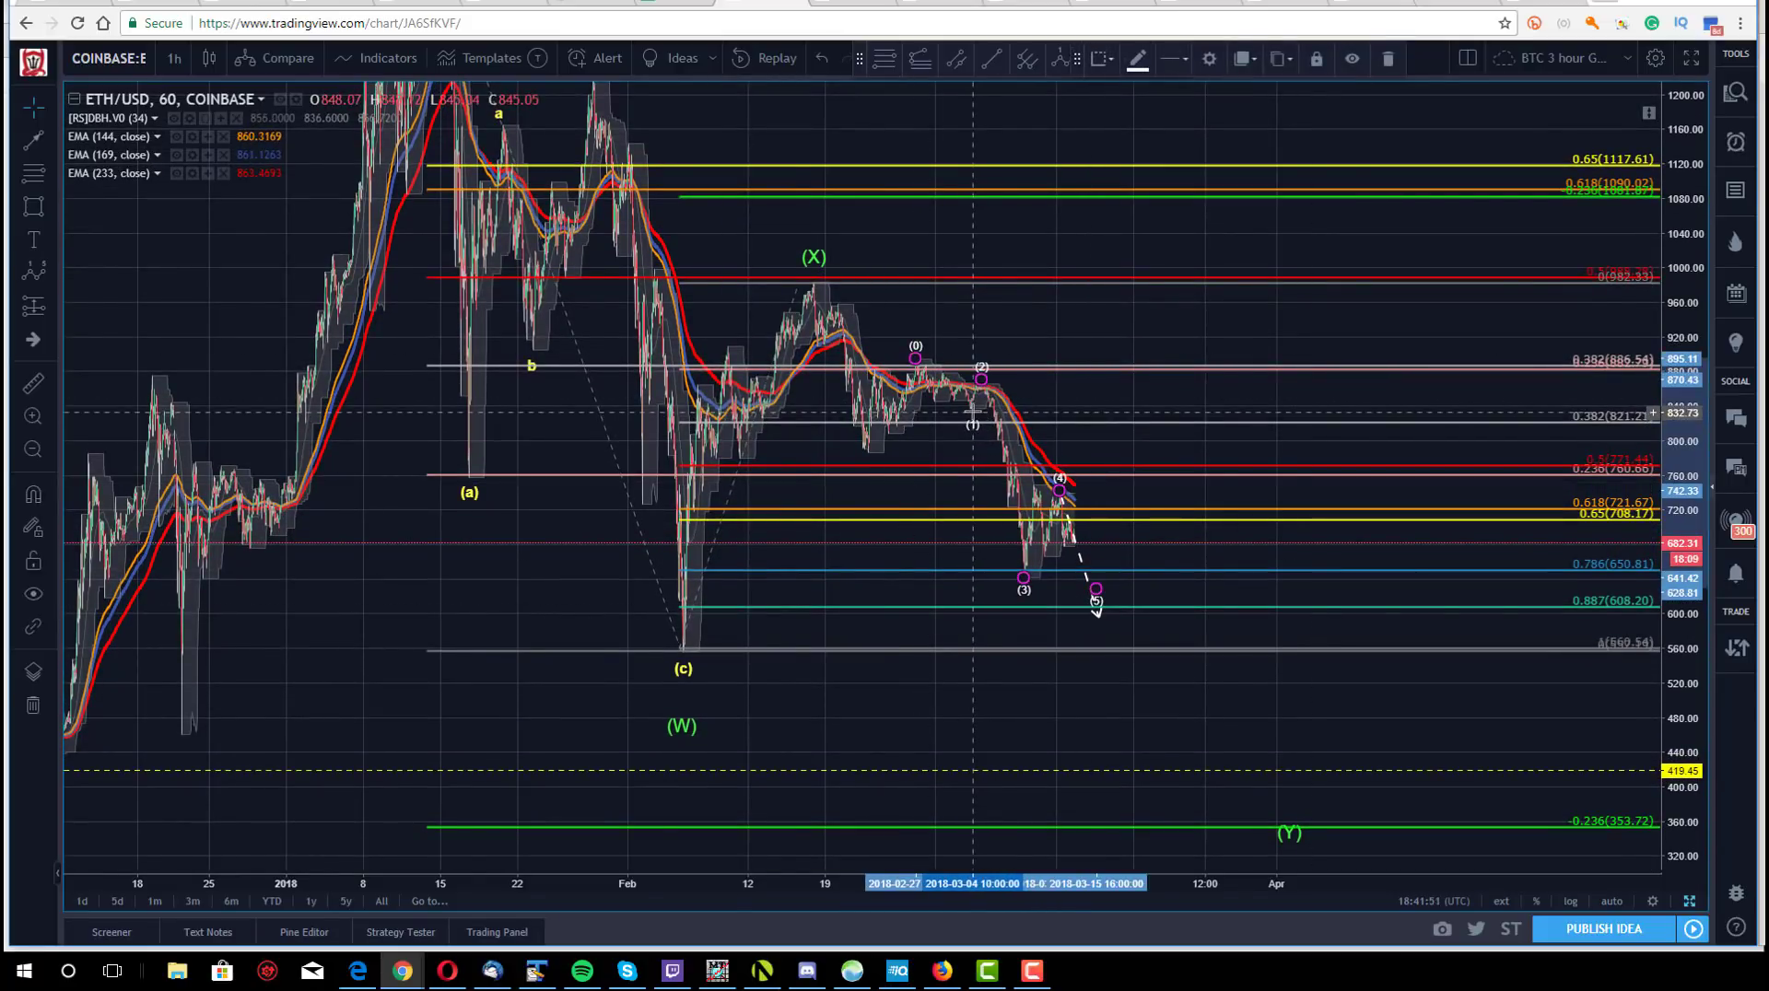
left_click(1108, 620)
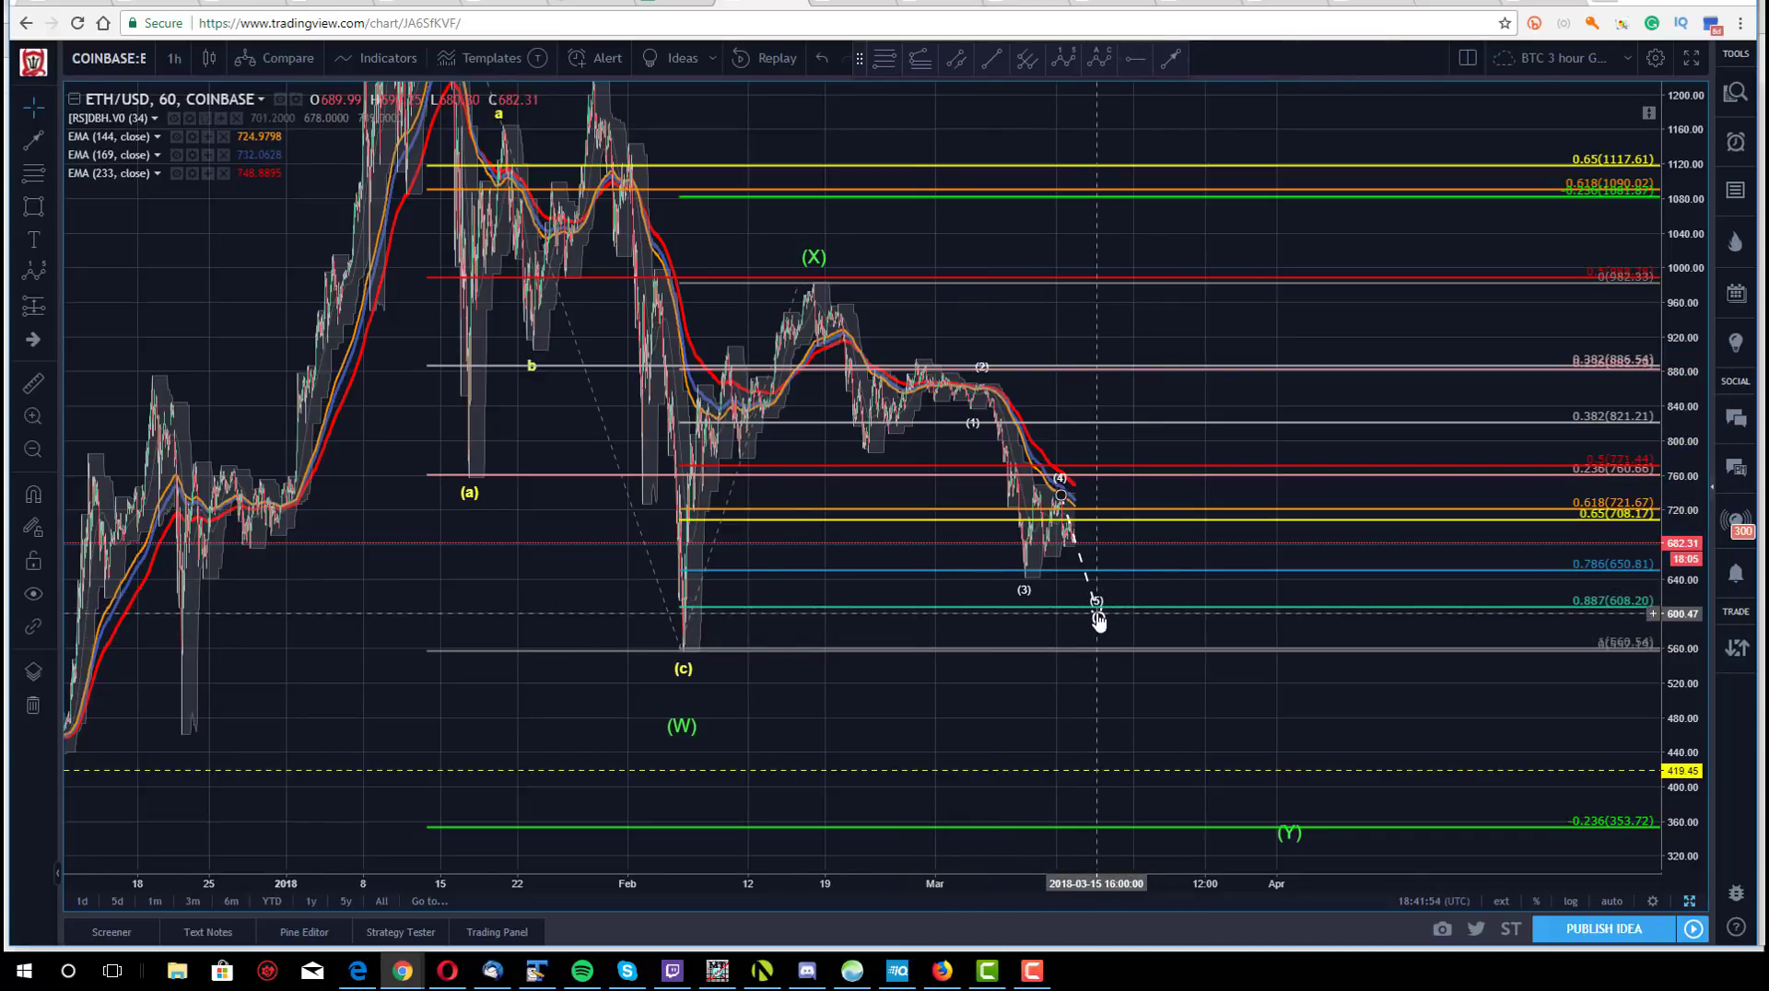
left_click(1099, 621)
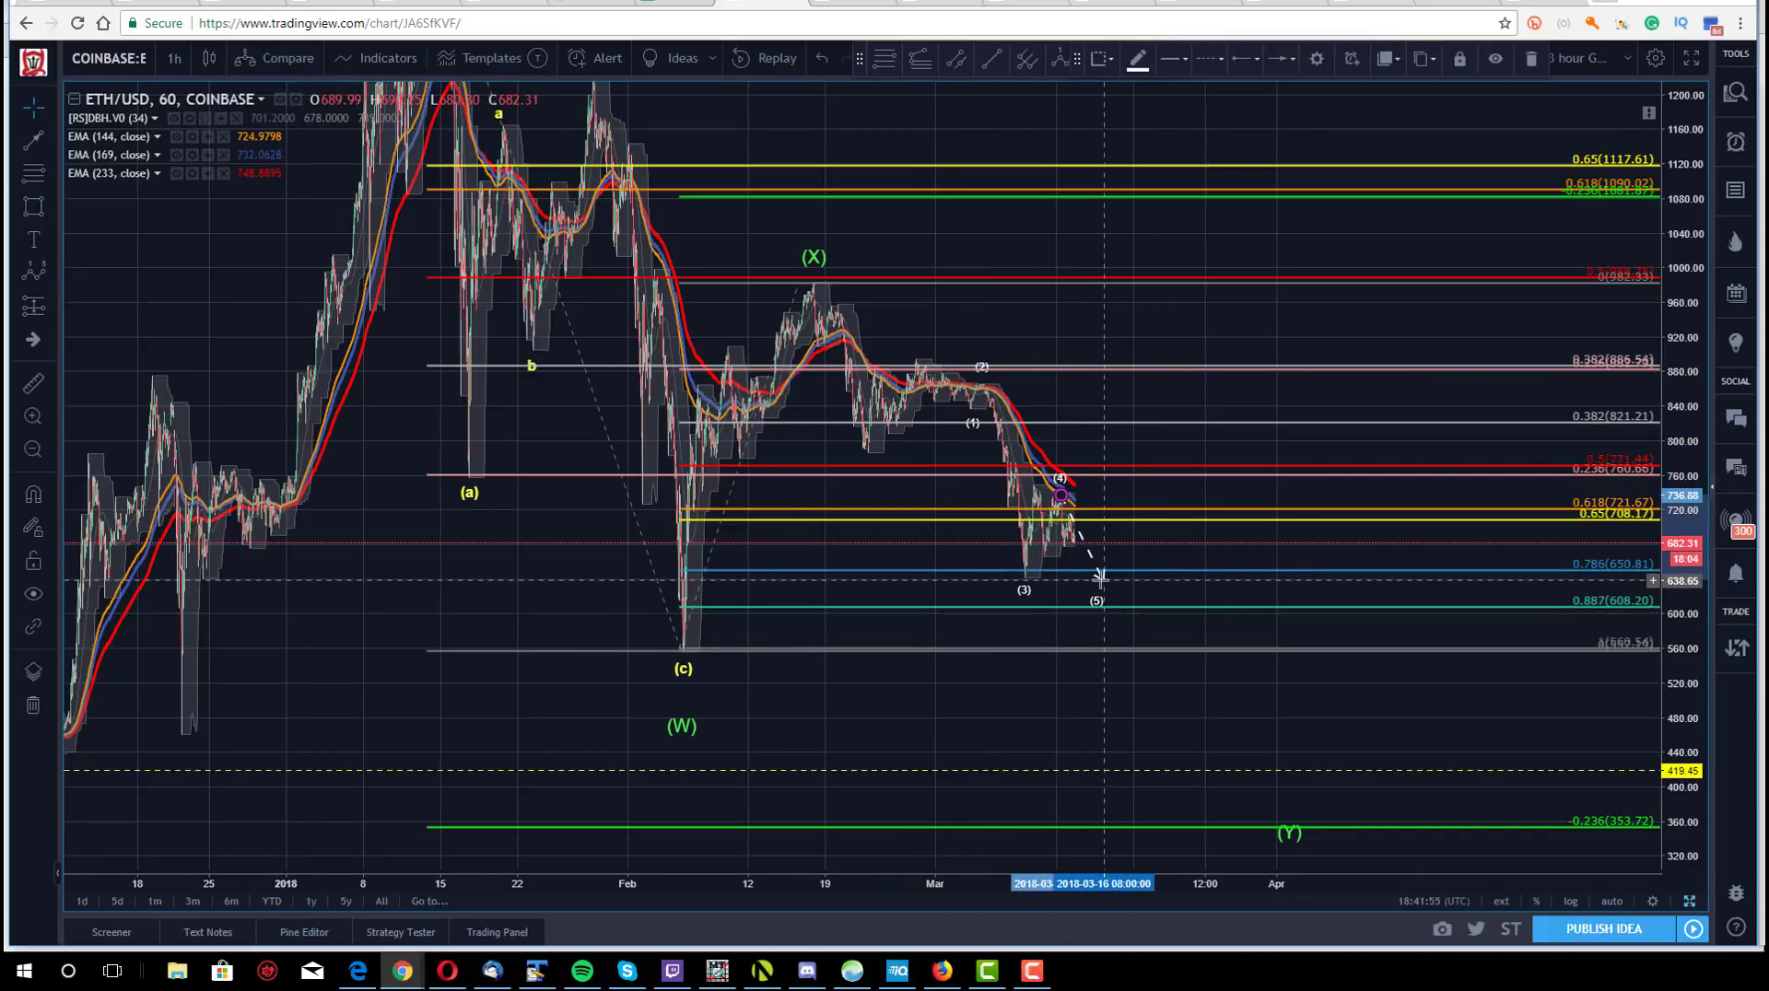
left_click(1039, 319)
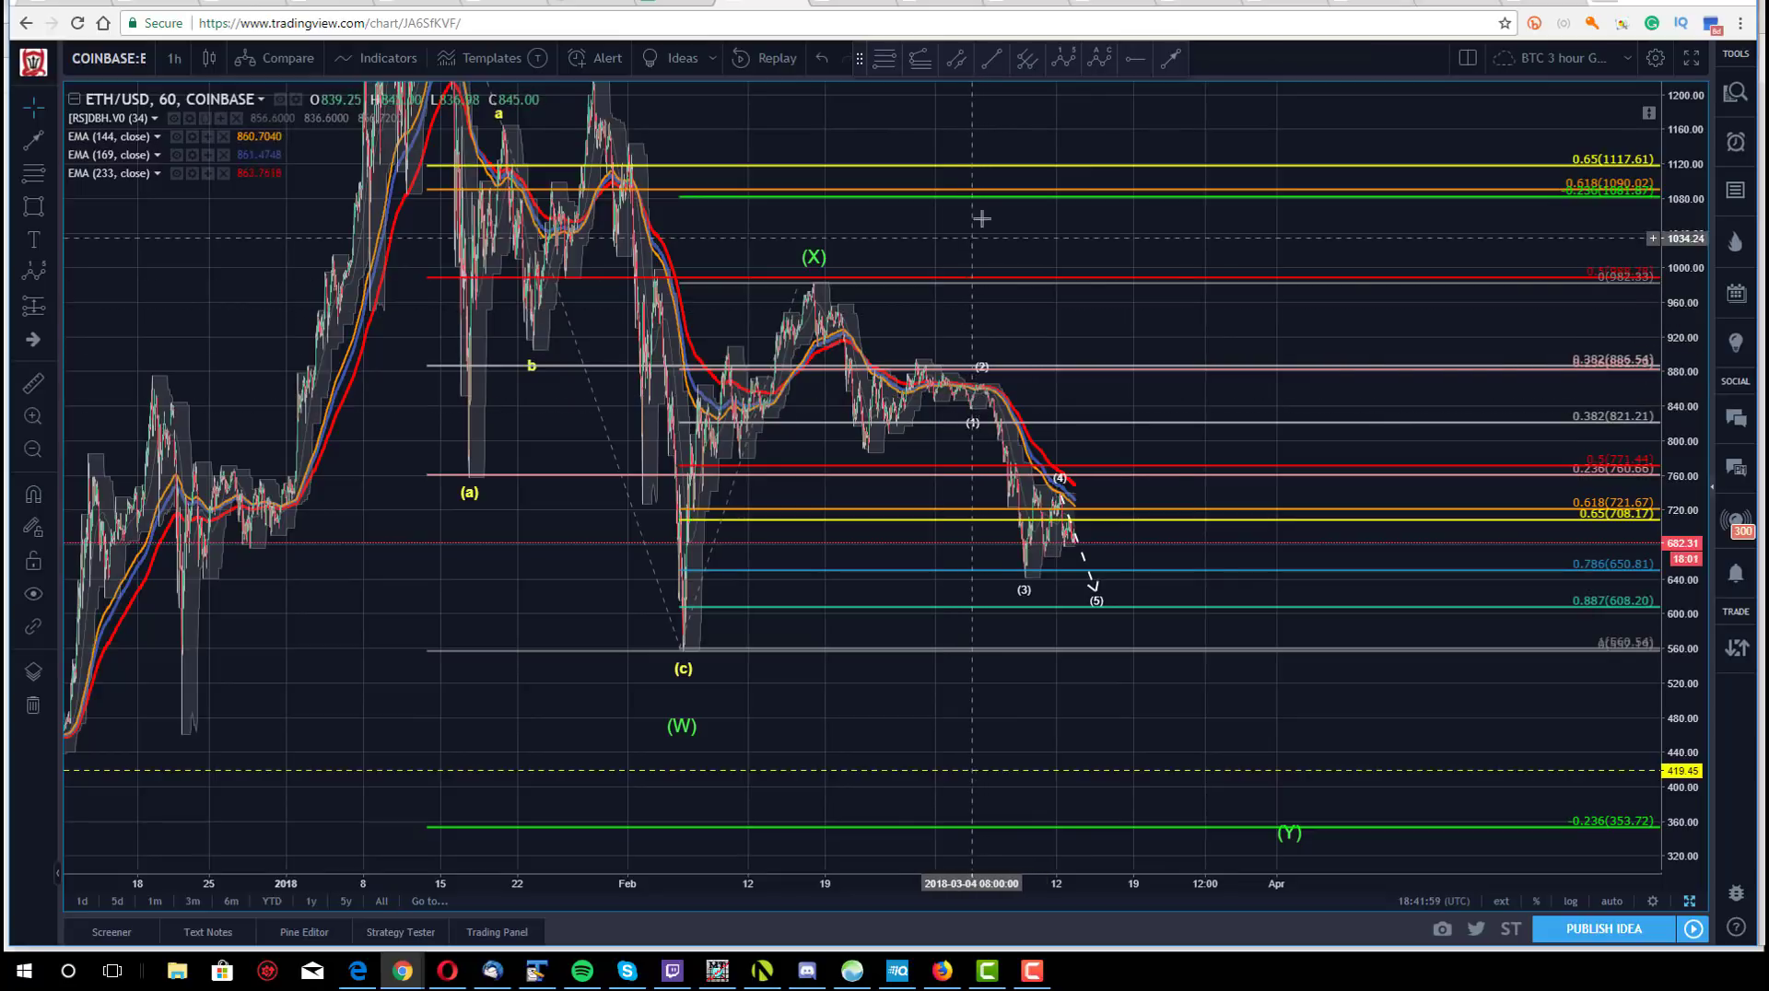
- Draw an impulse wave from the (X) high at 983.33 through about 773.34, 909.09, 555.93 and 765.92 to 534.72 on March 31
left_click(1064, 60)
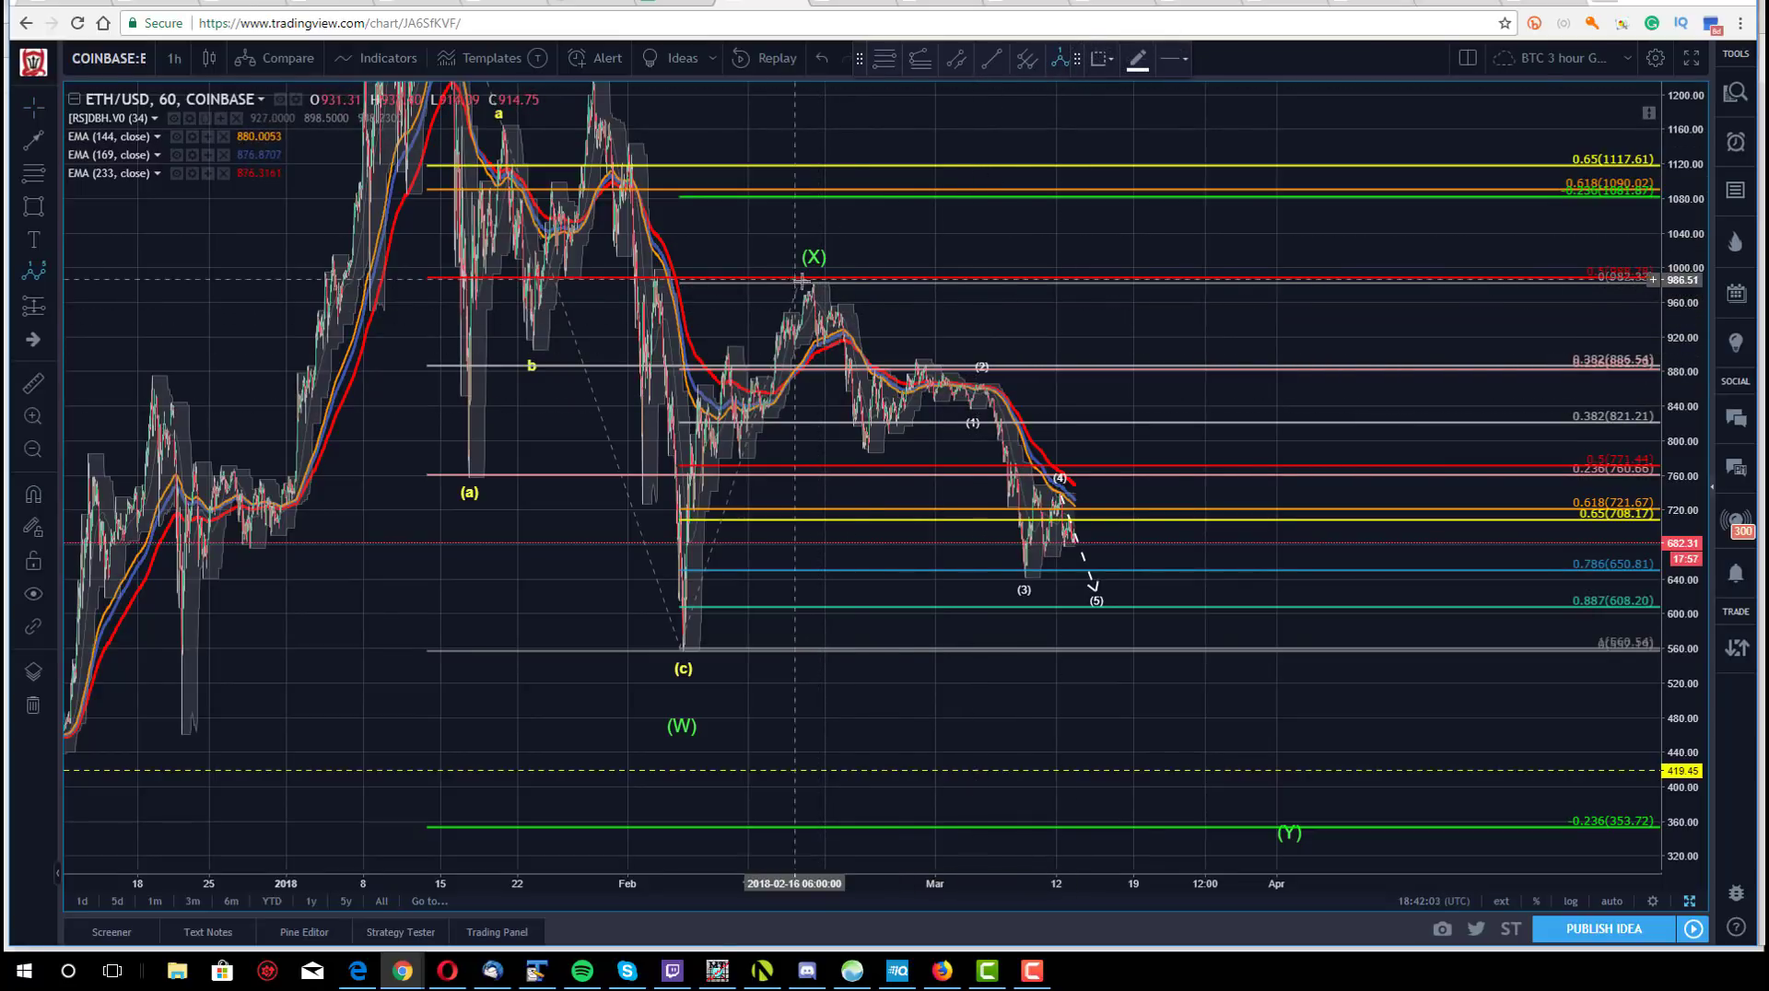
left_click(814, 283)
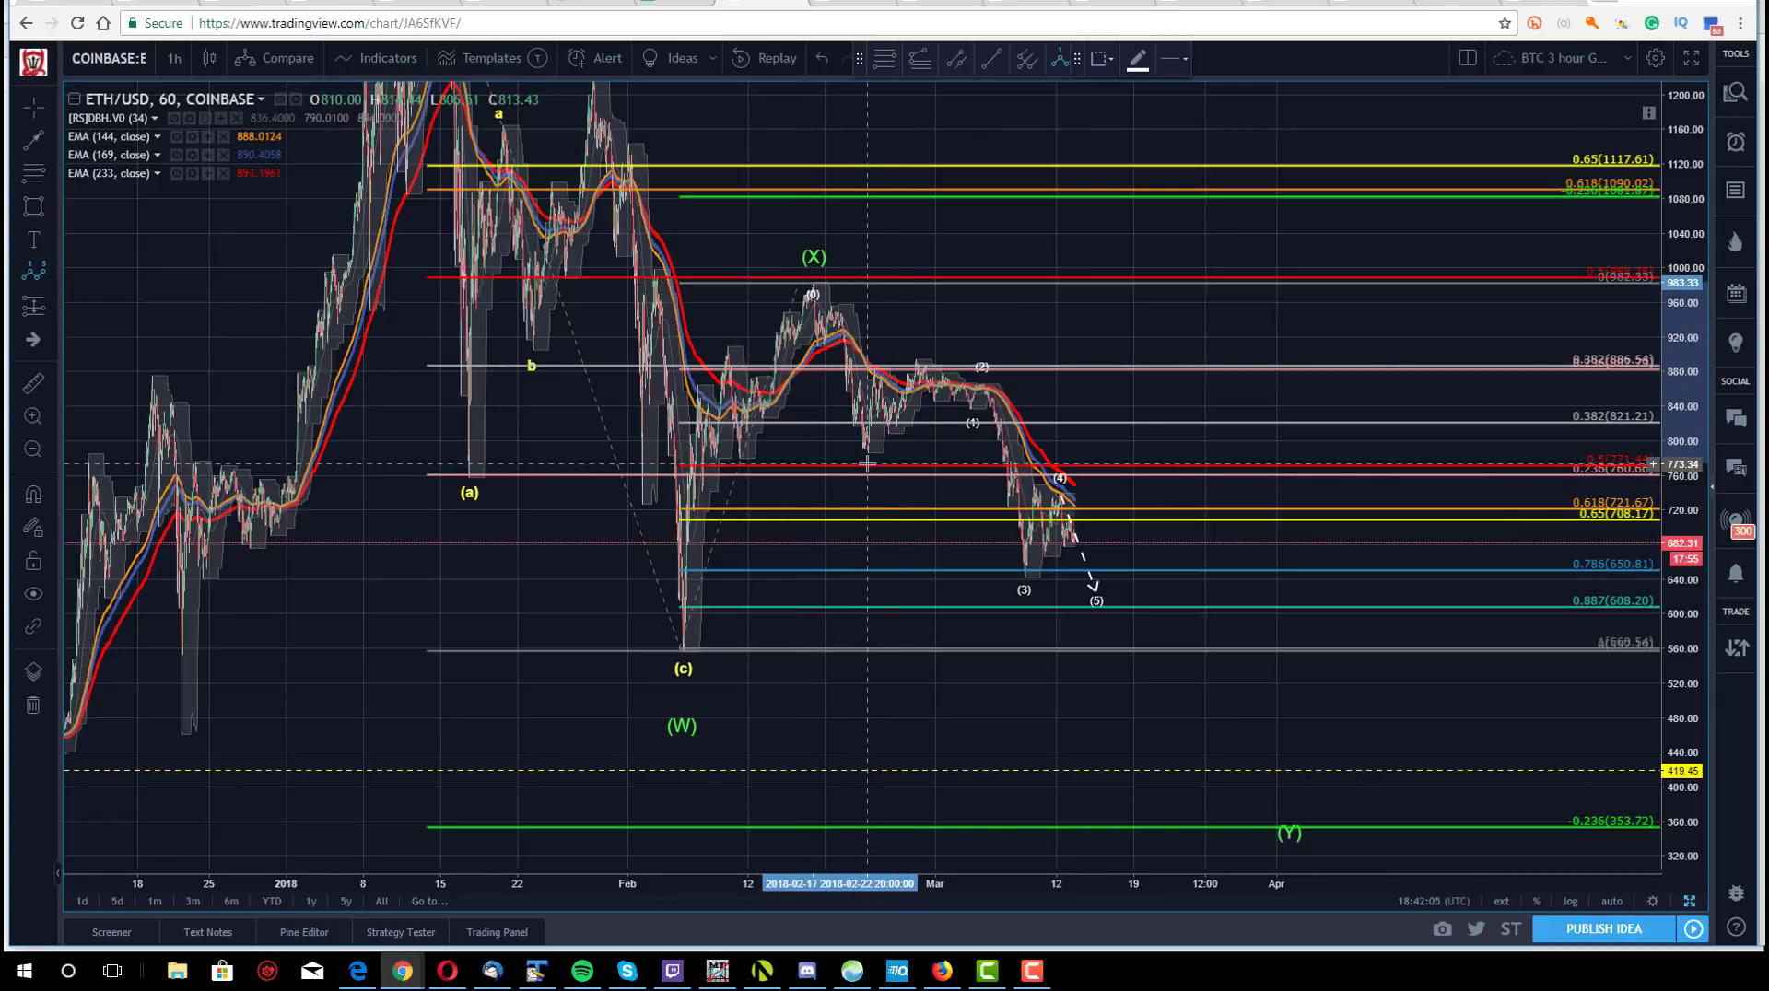
left_click(867, 464)
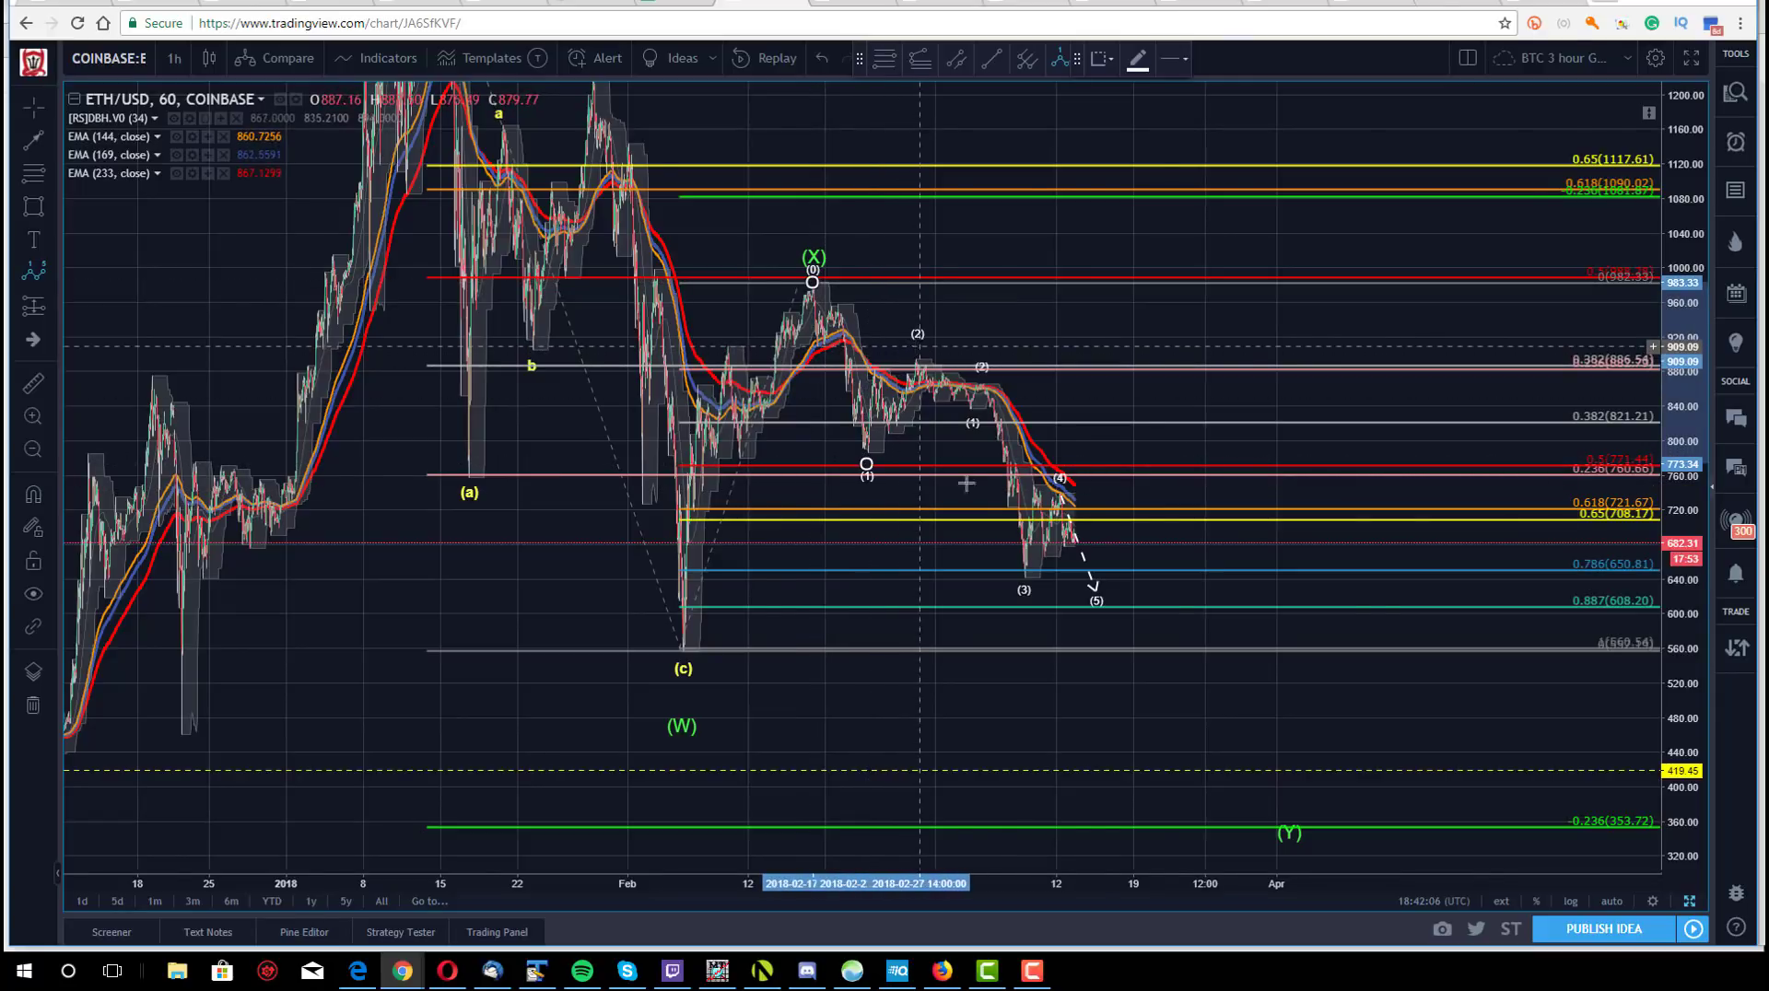
left_click(1101, 652)
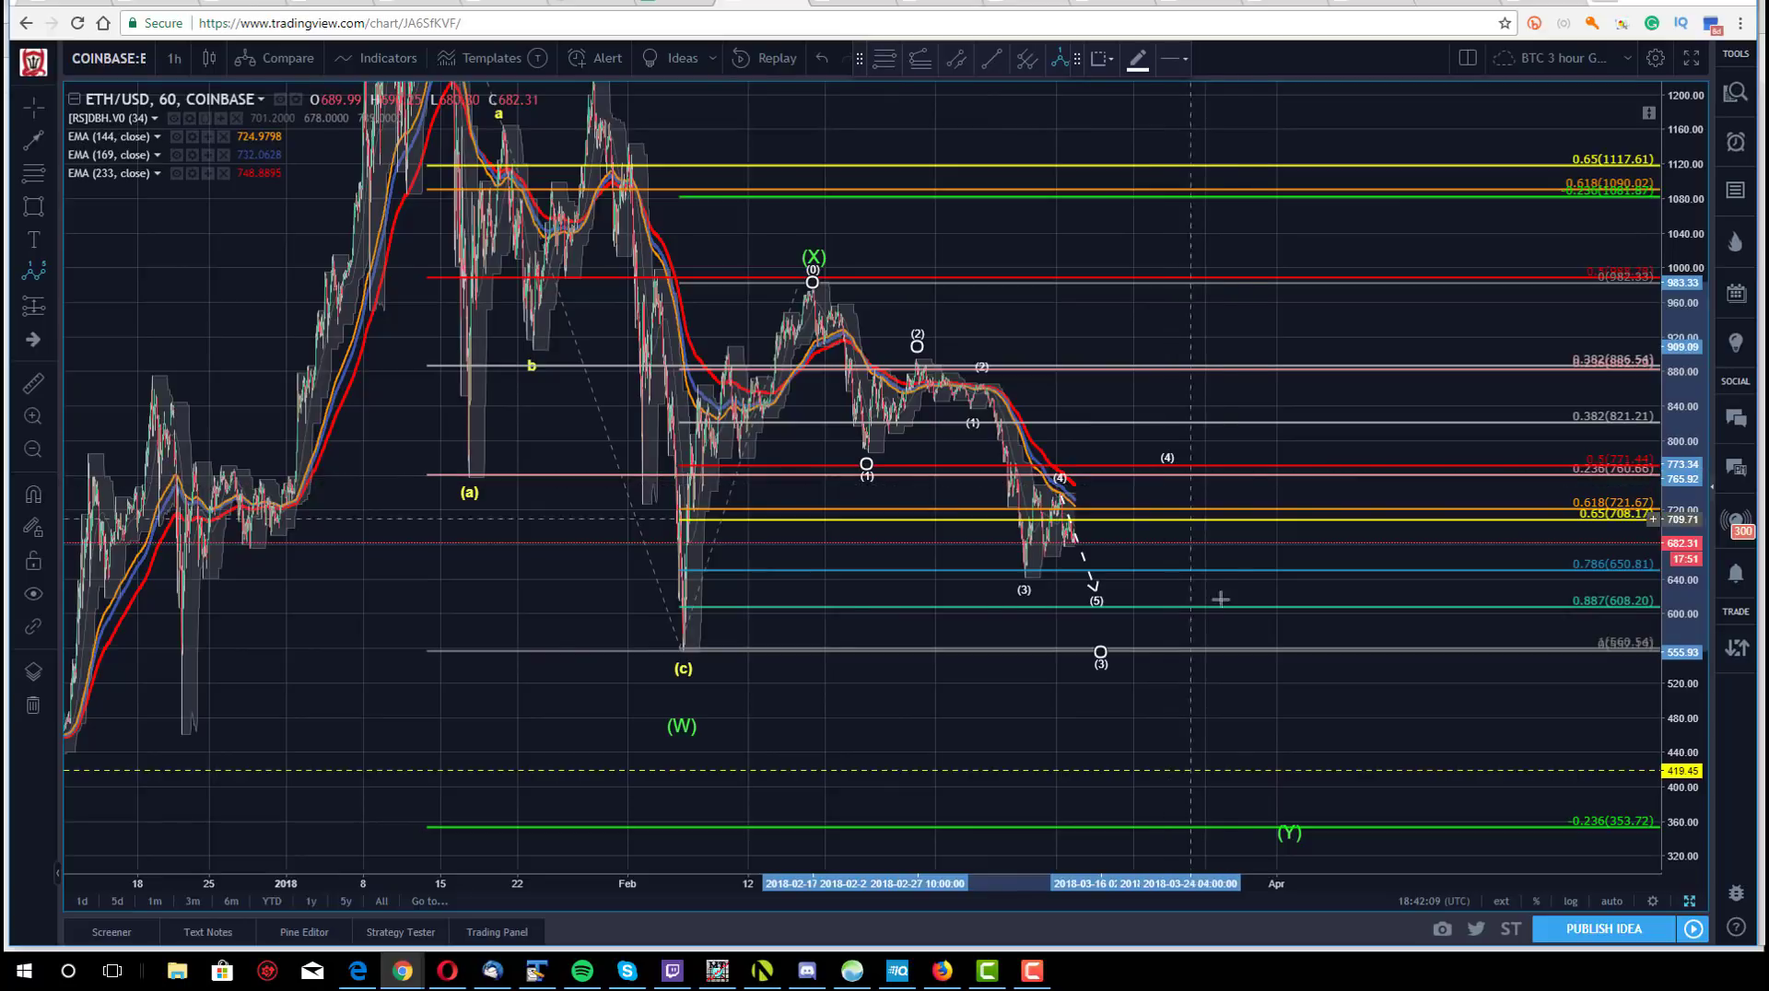
left_click(1274, 670)
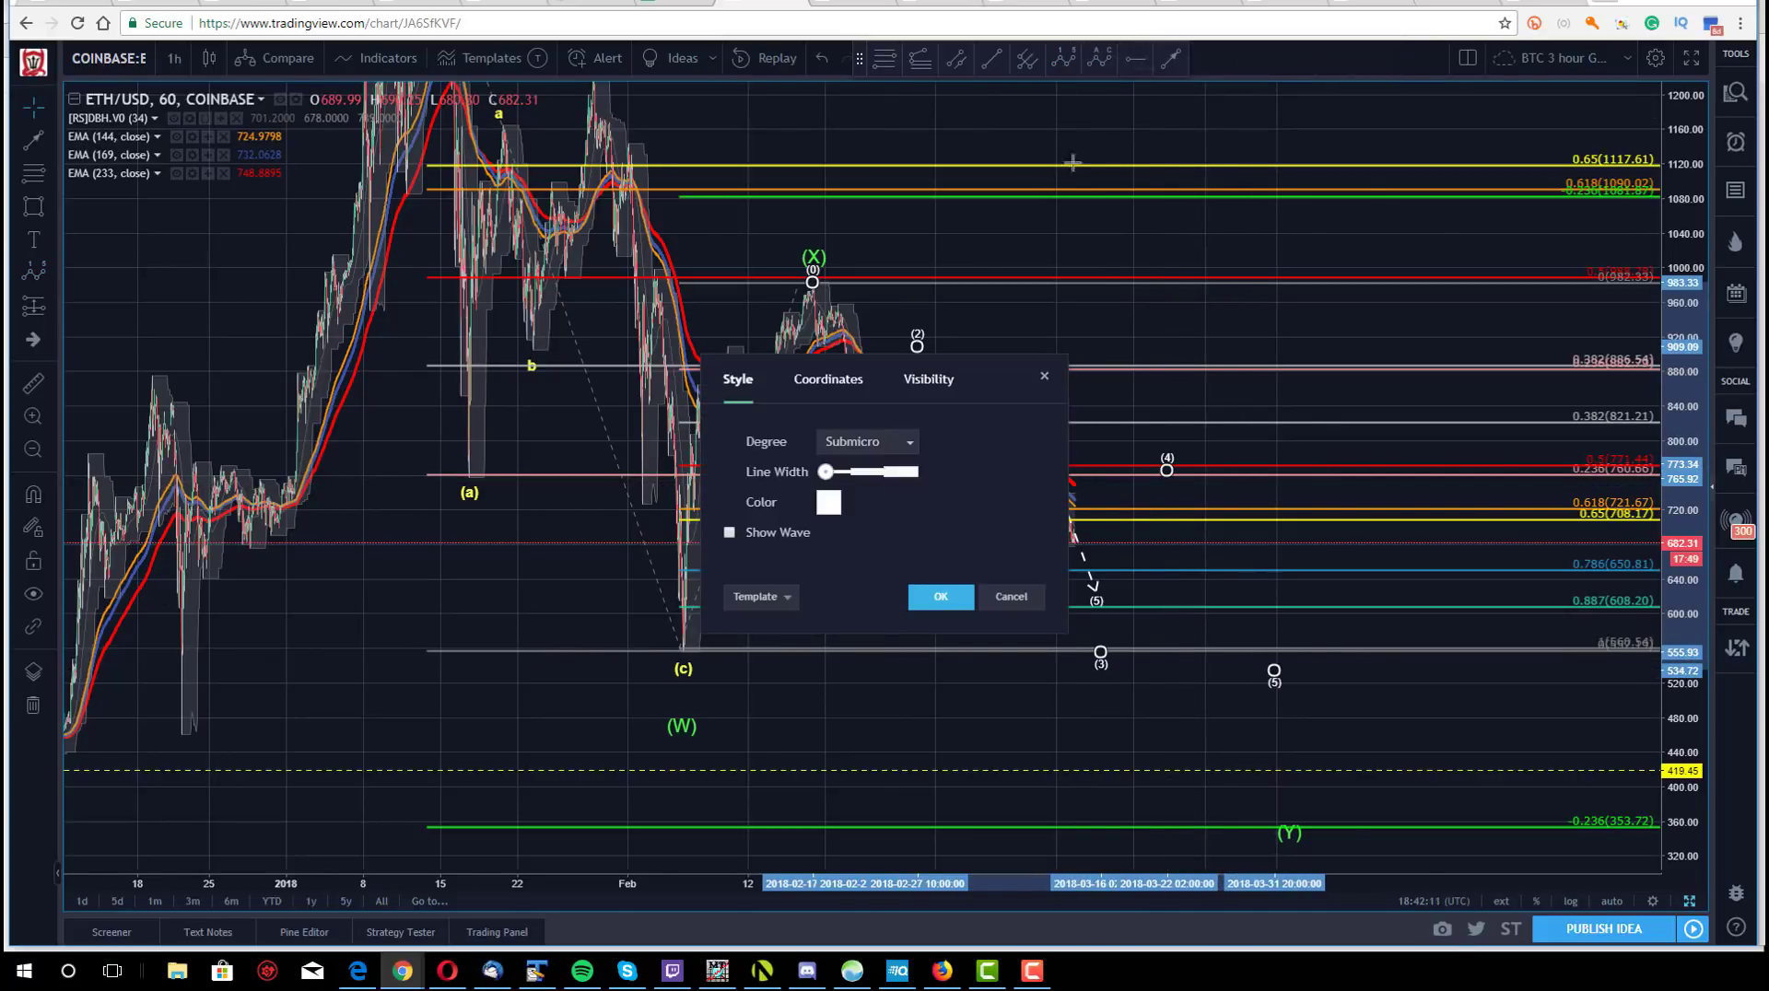
- Set the new impulse count's degree to Minuette and its colour to bright green
left_click(846, 443)
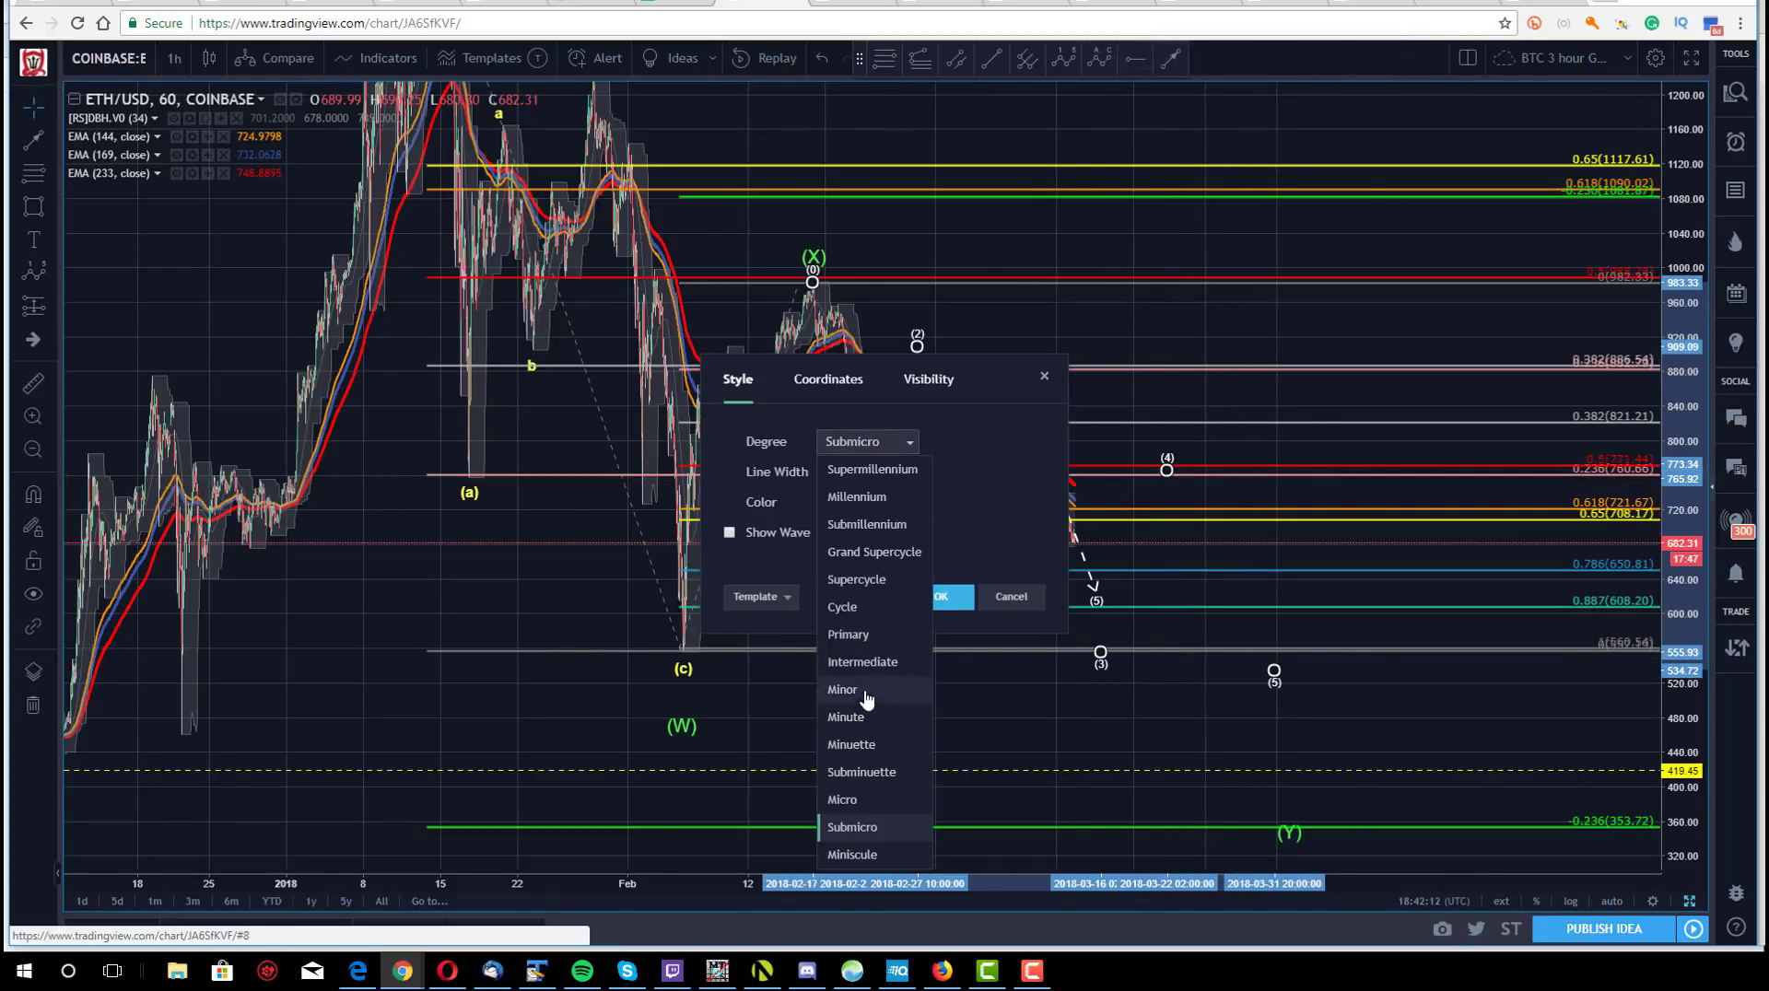
left_click(849, 741)
left_click(856, 503)
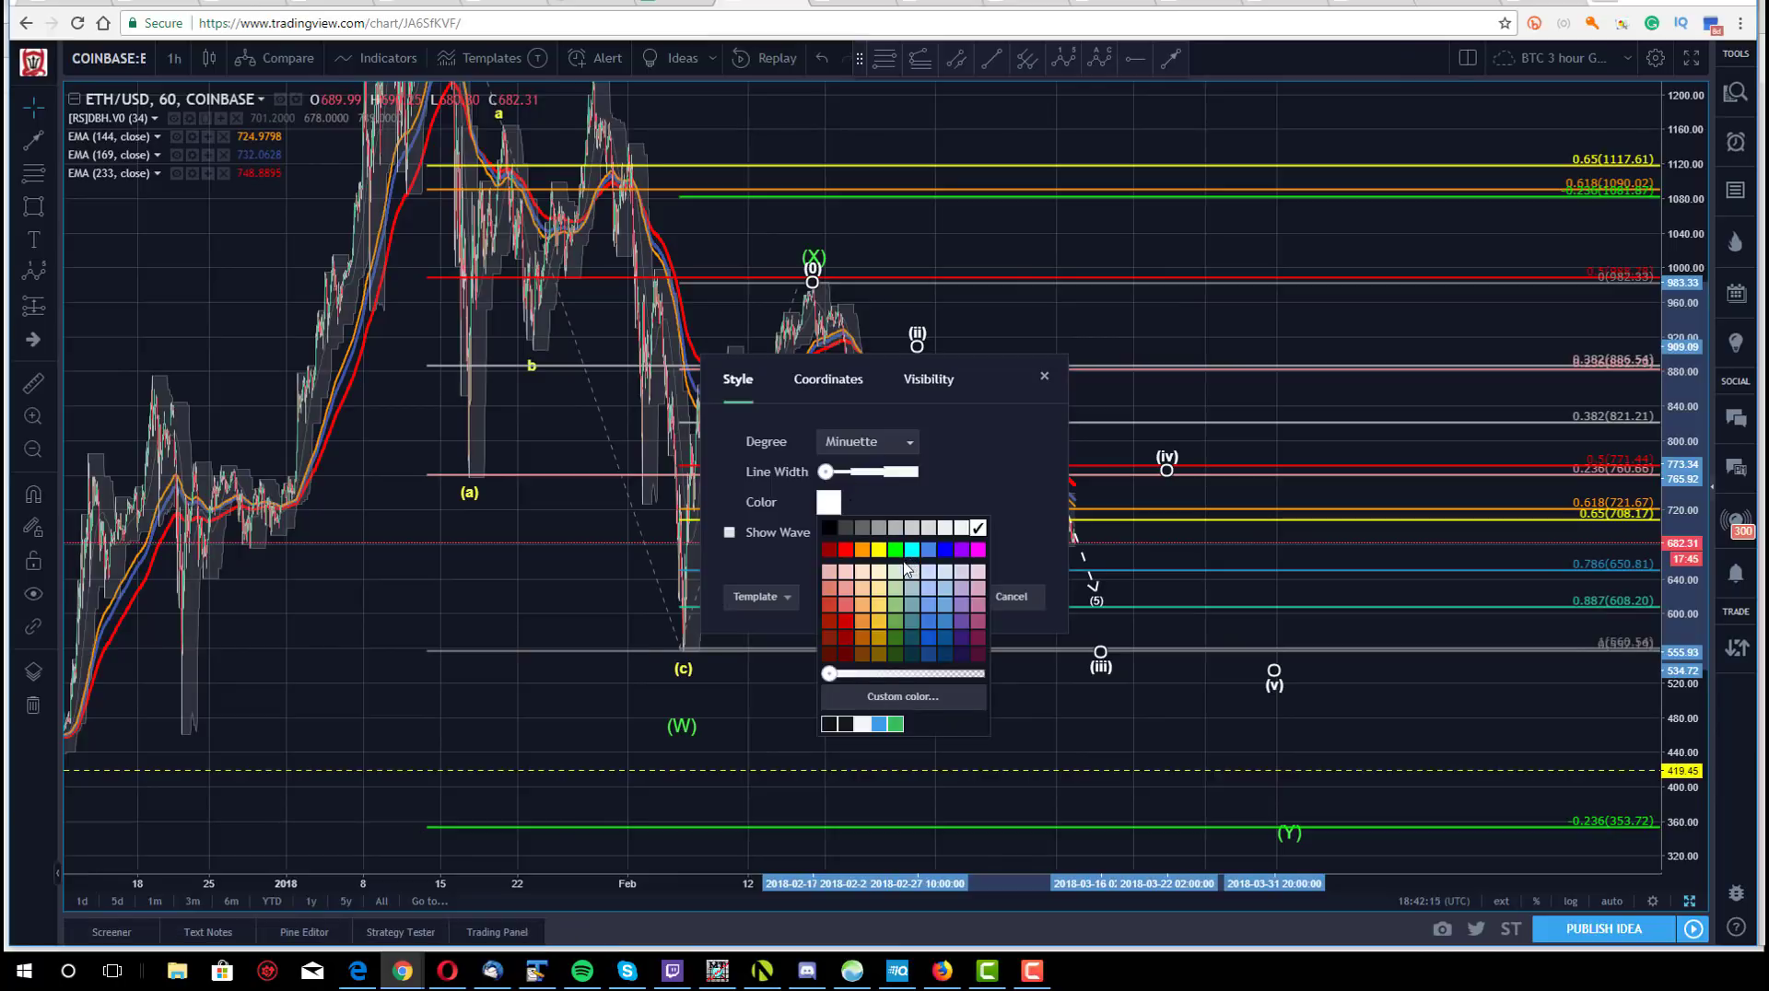
left_click(895, 551)
left_click(945, 599)
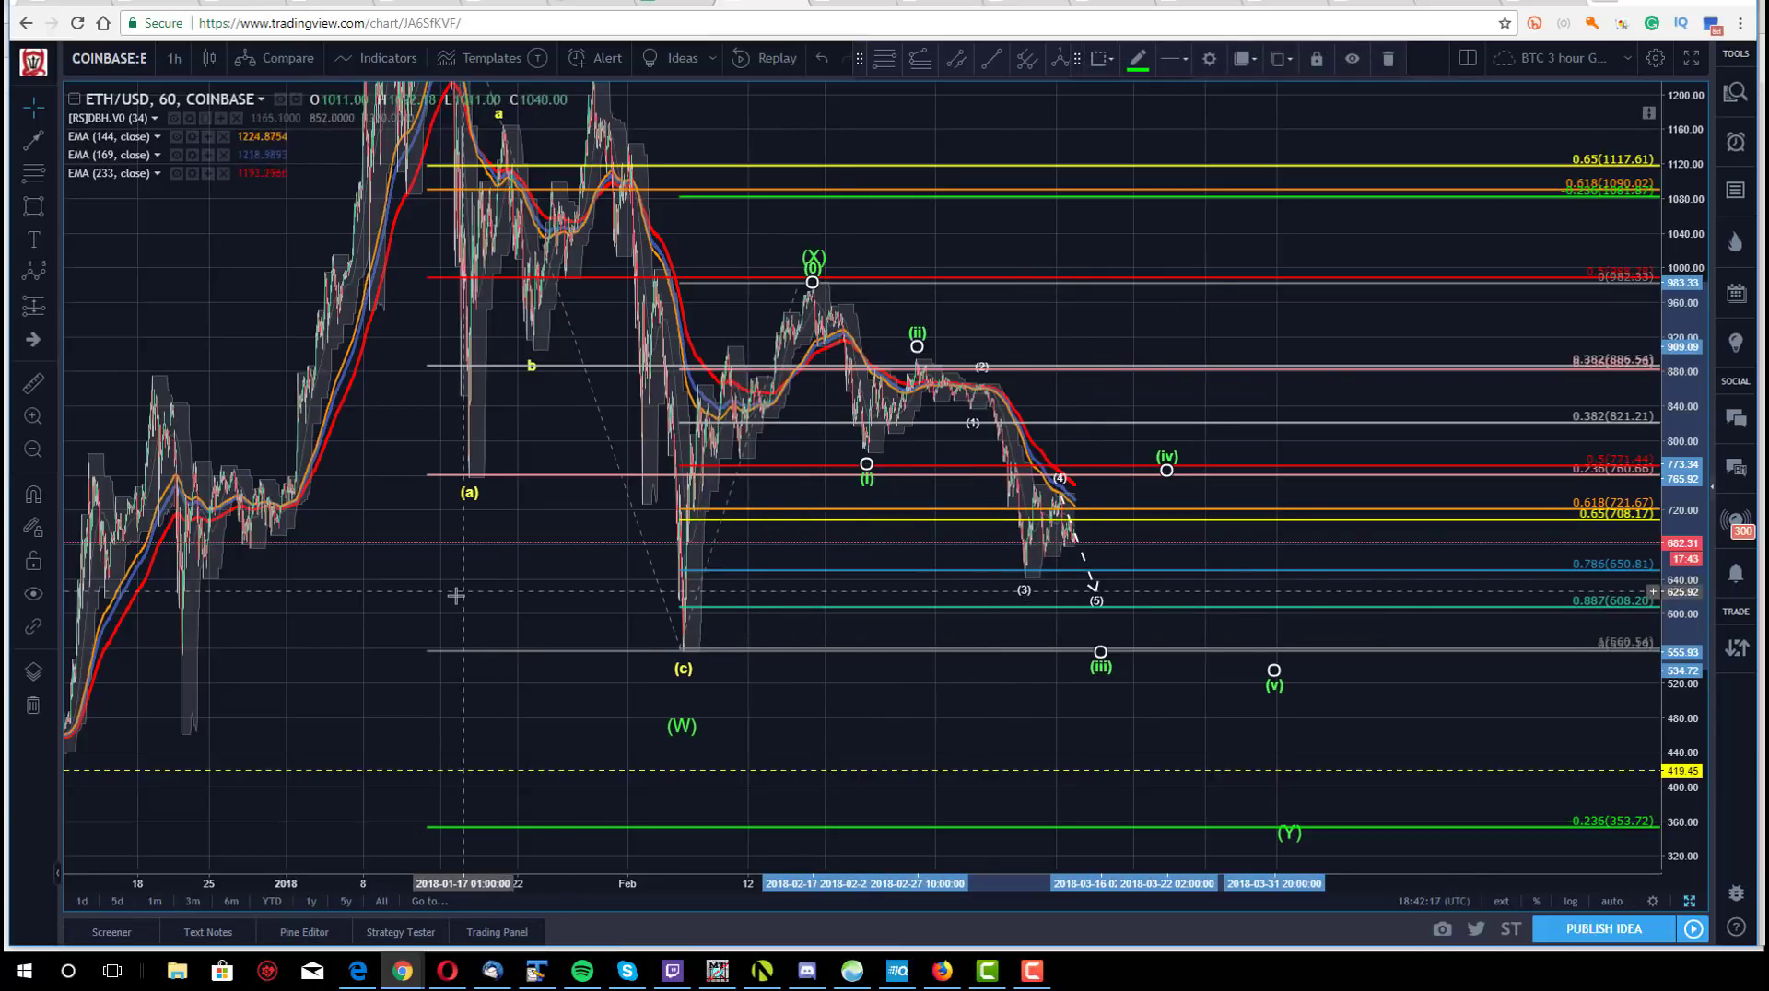
- Fit the green (i) point to about 785.01 and the (ii) point to about 901.67 on February 27
left_click(868, 479)
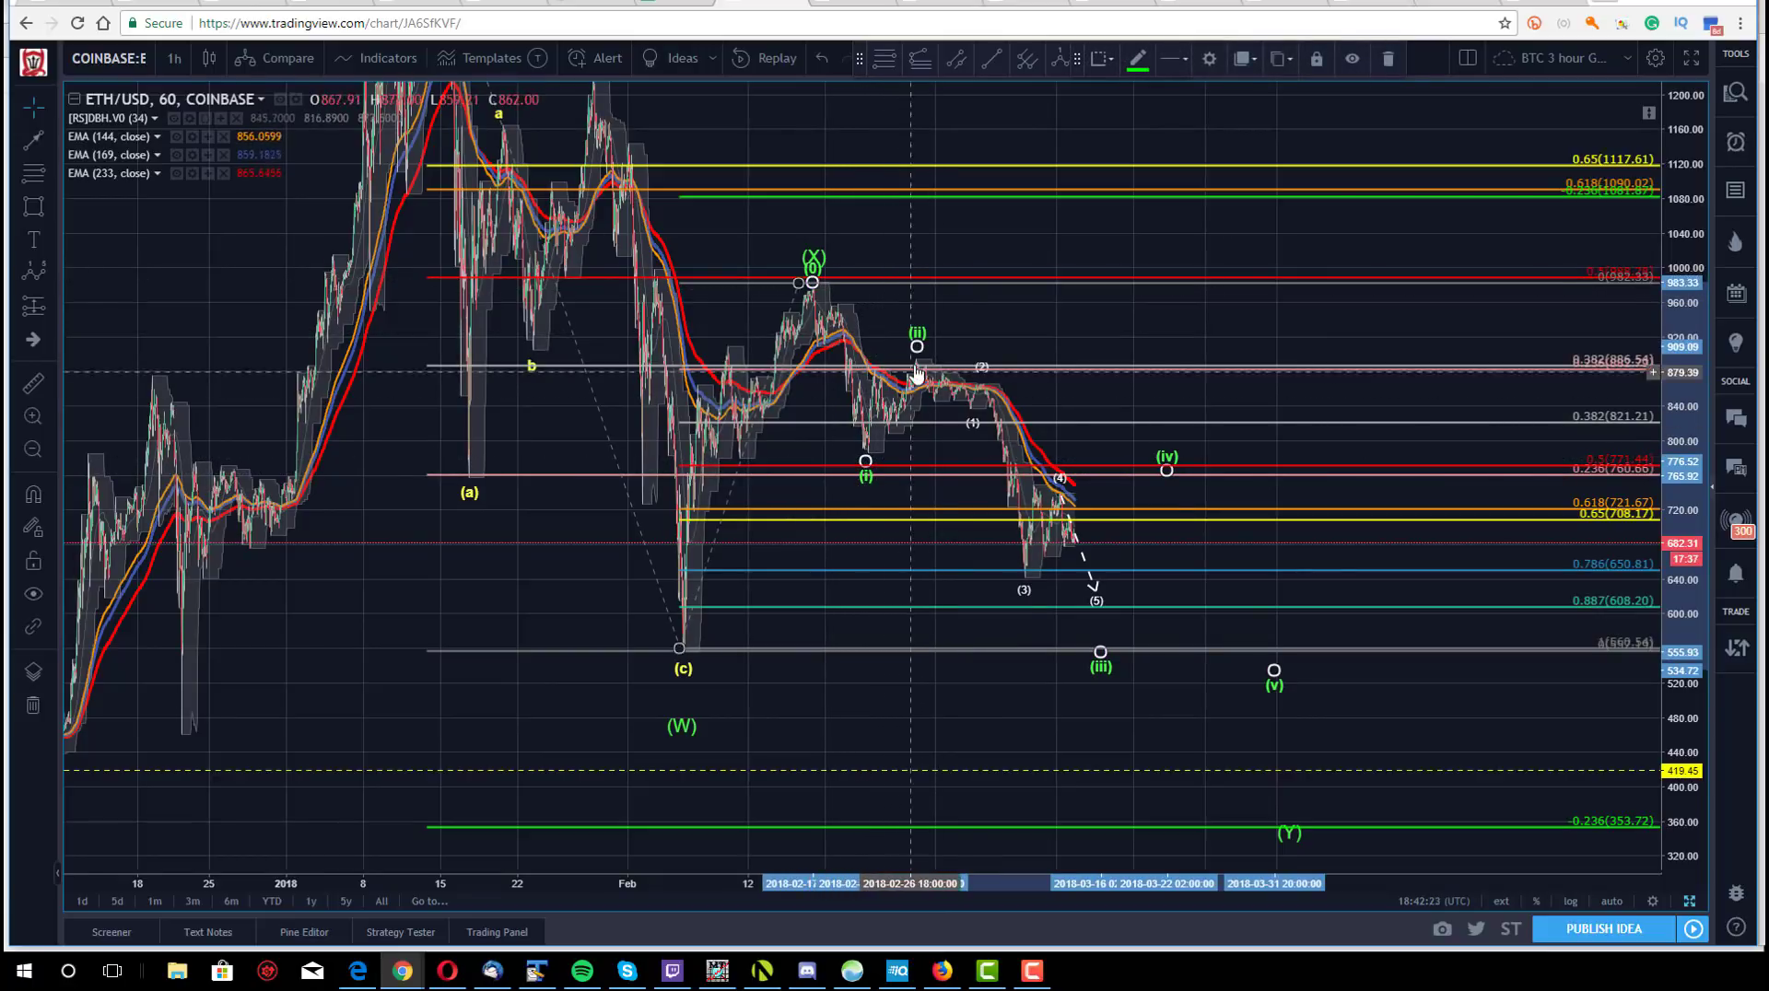
left_click(906, 258)
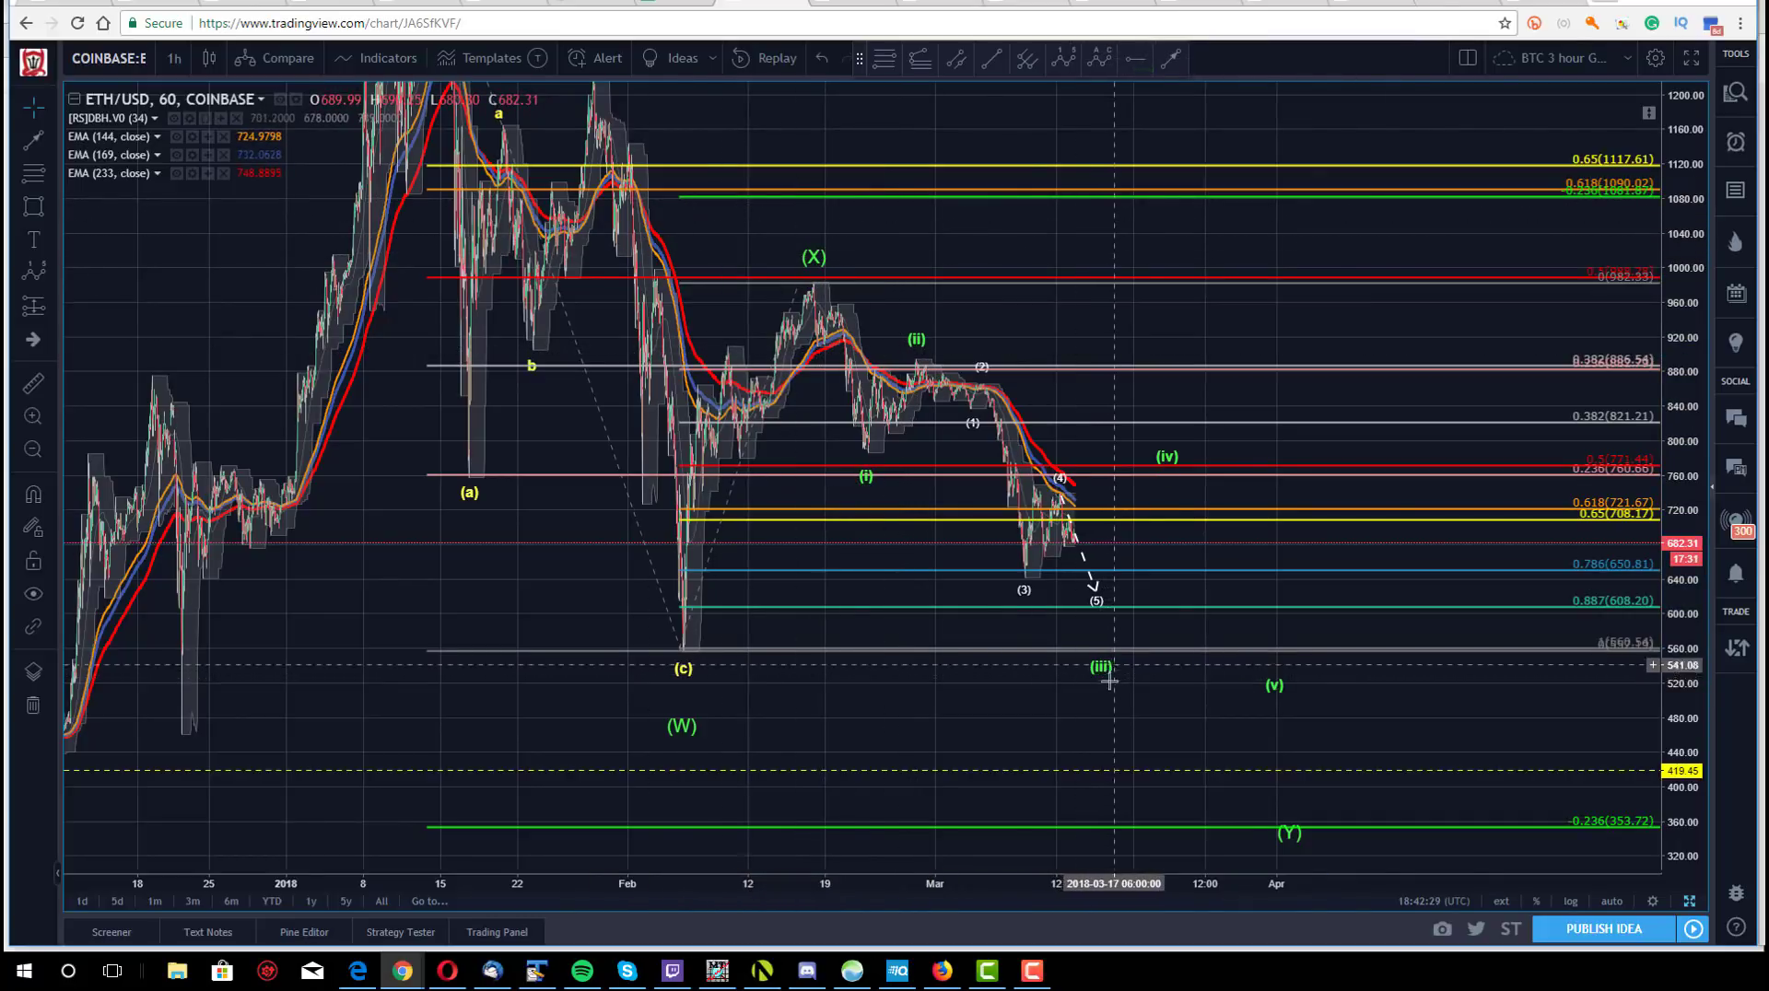
left_click_drag(866, 462, 866, 454)
left_click(958, 283)
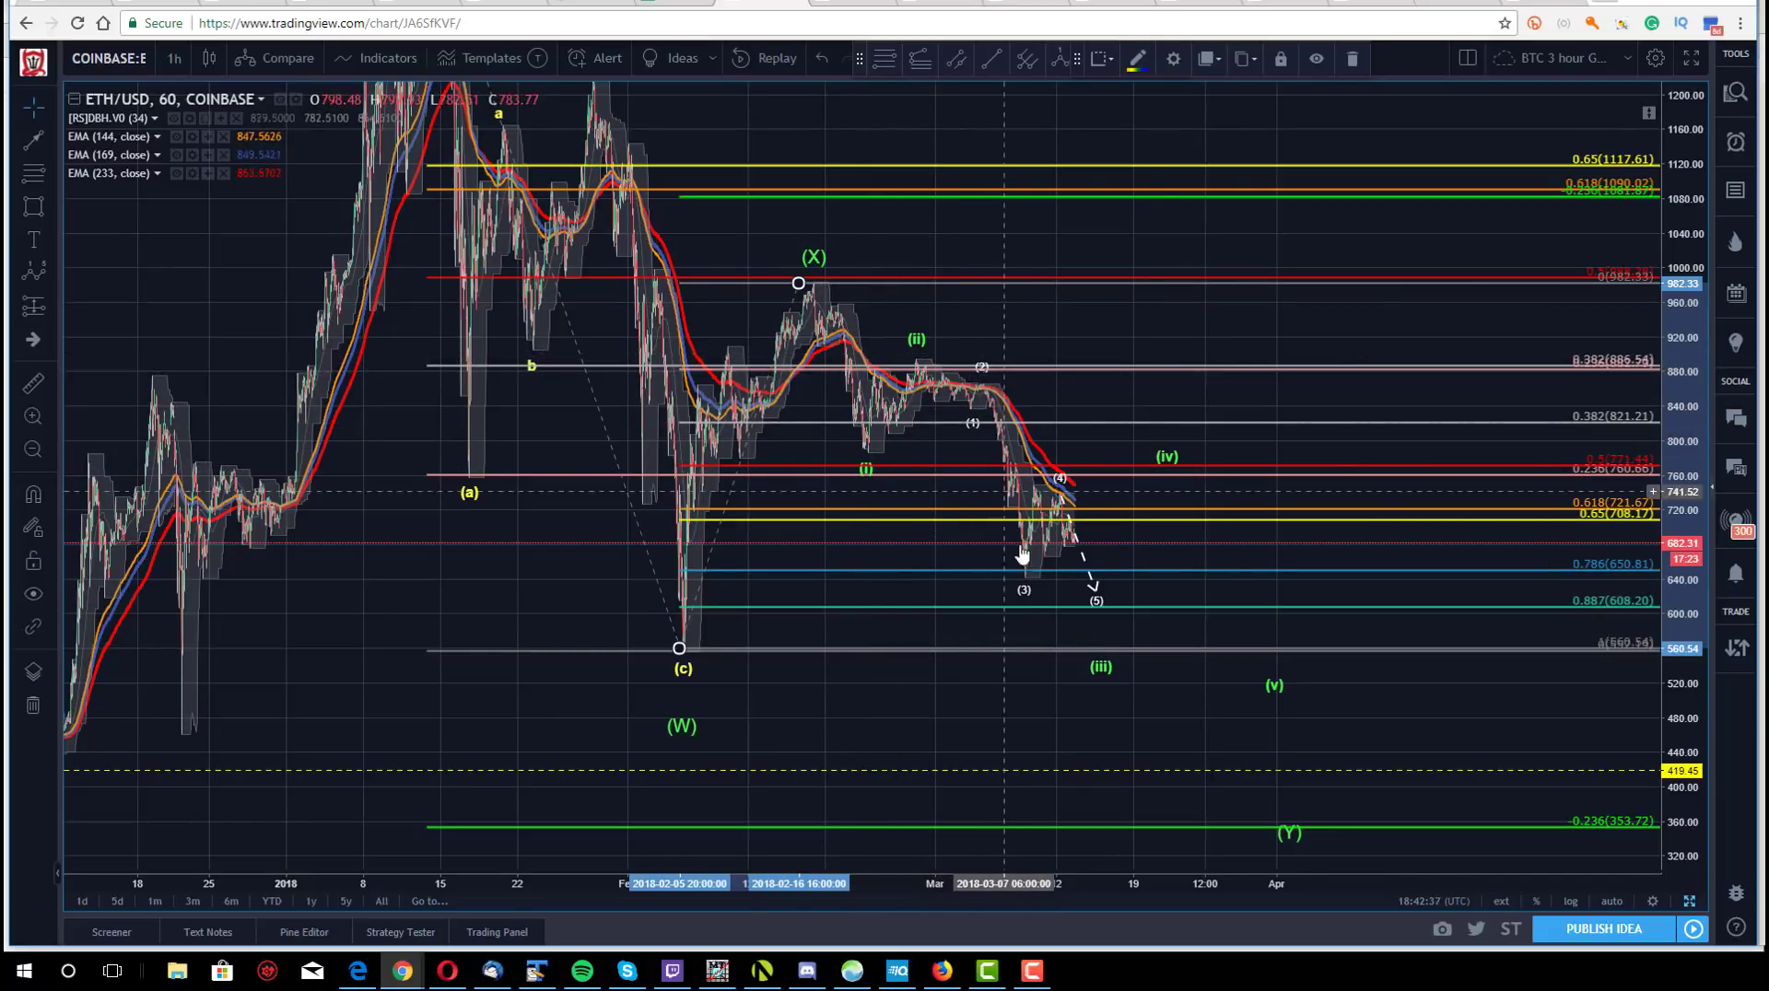
- Raise the green (iii) point to about 598.67 in mid-March and nudge the white (5) point to about 623.80
left_click_drag(1100, 648, 1100, 611)
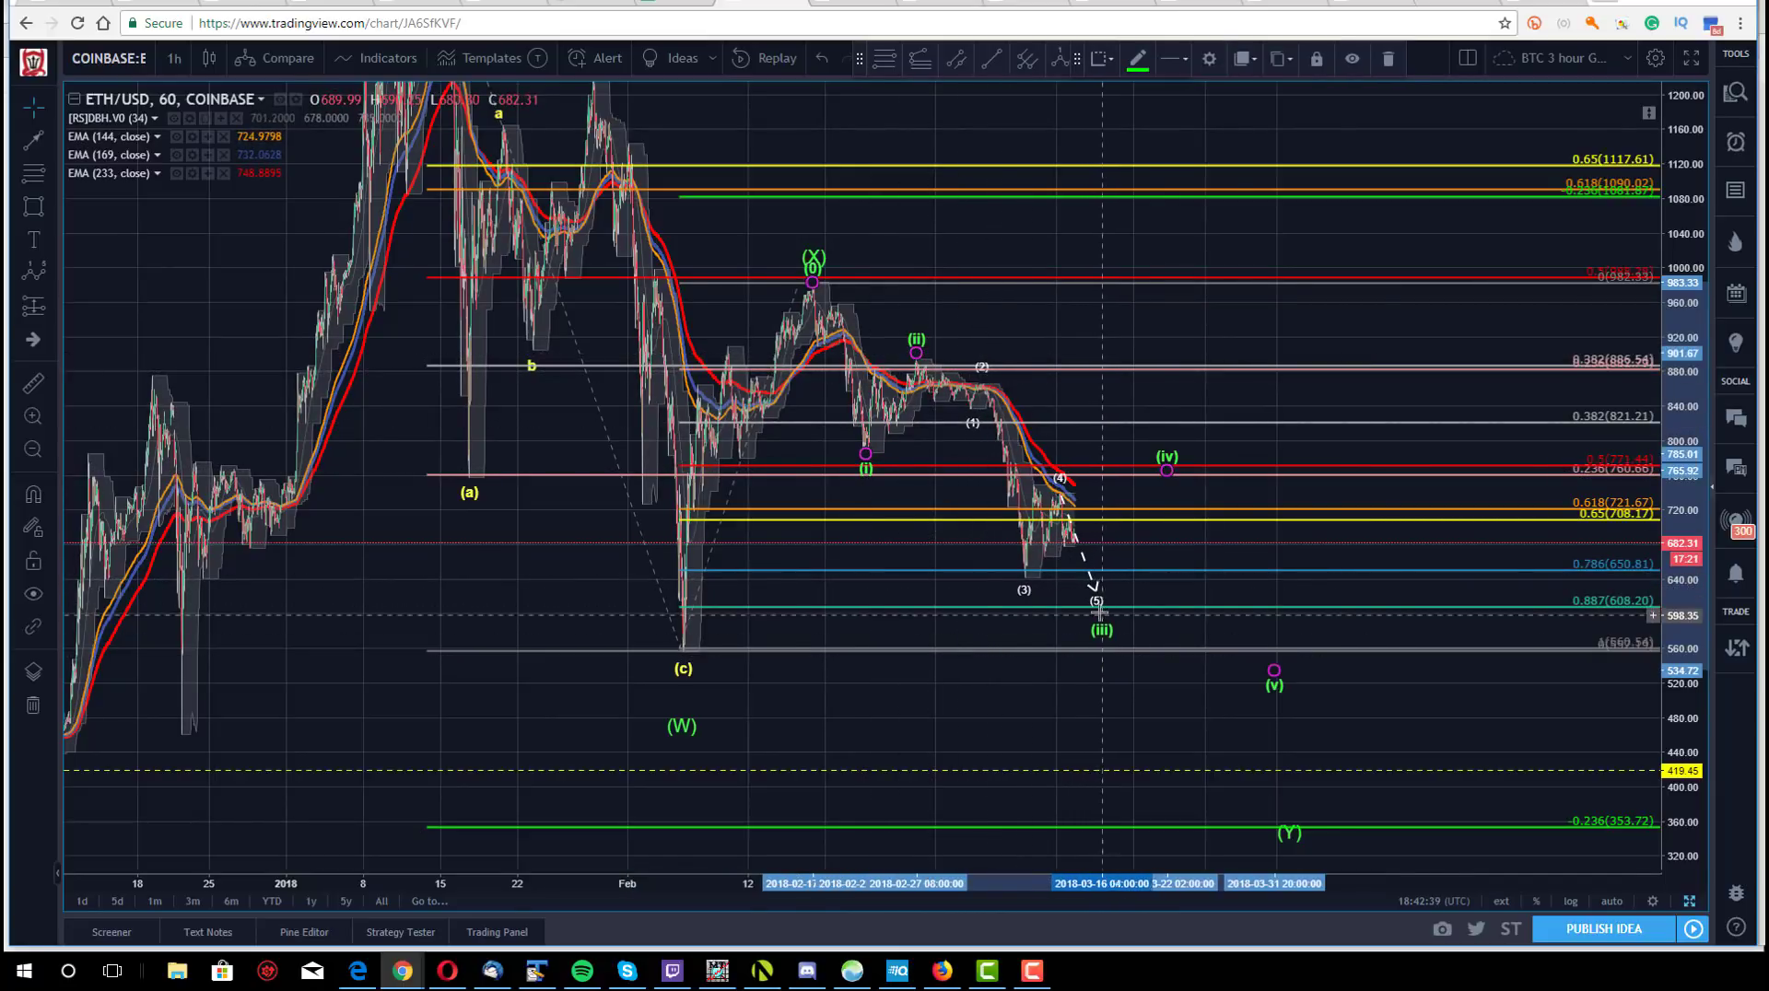
left_click(1010, 334)
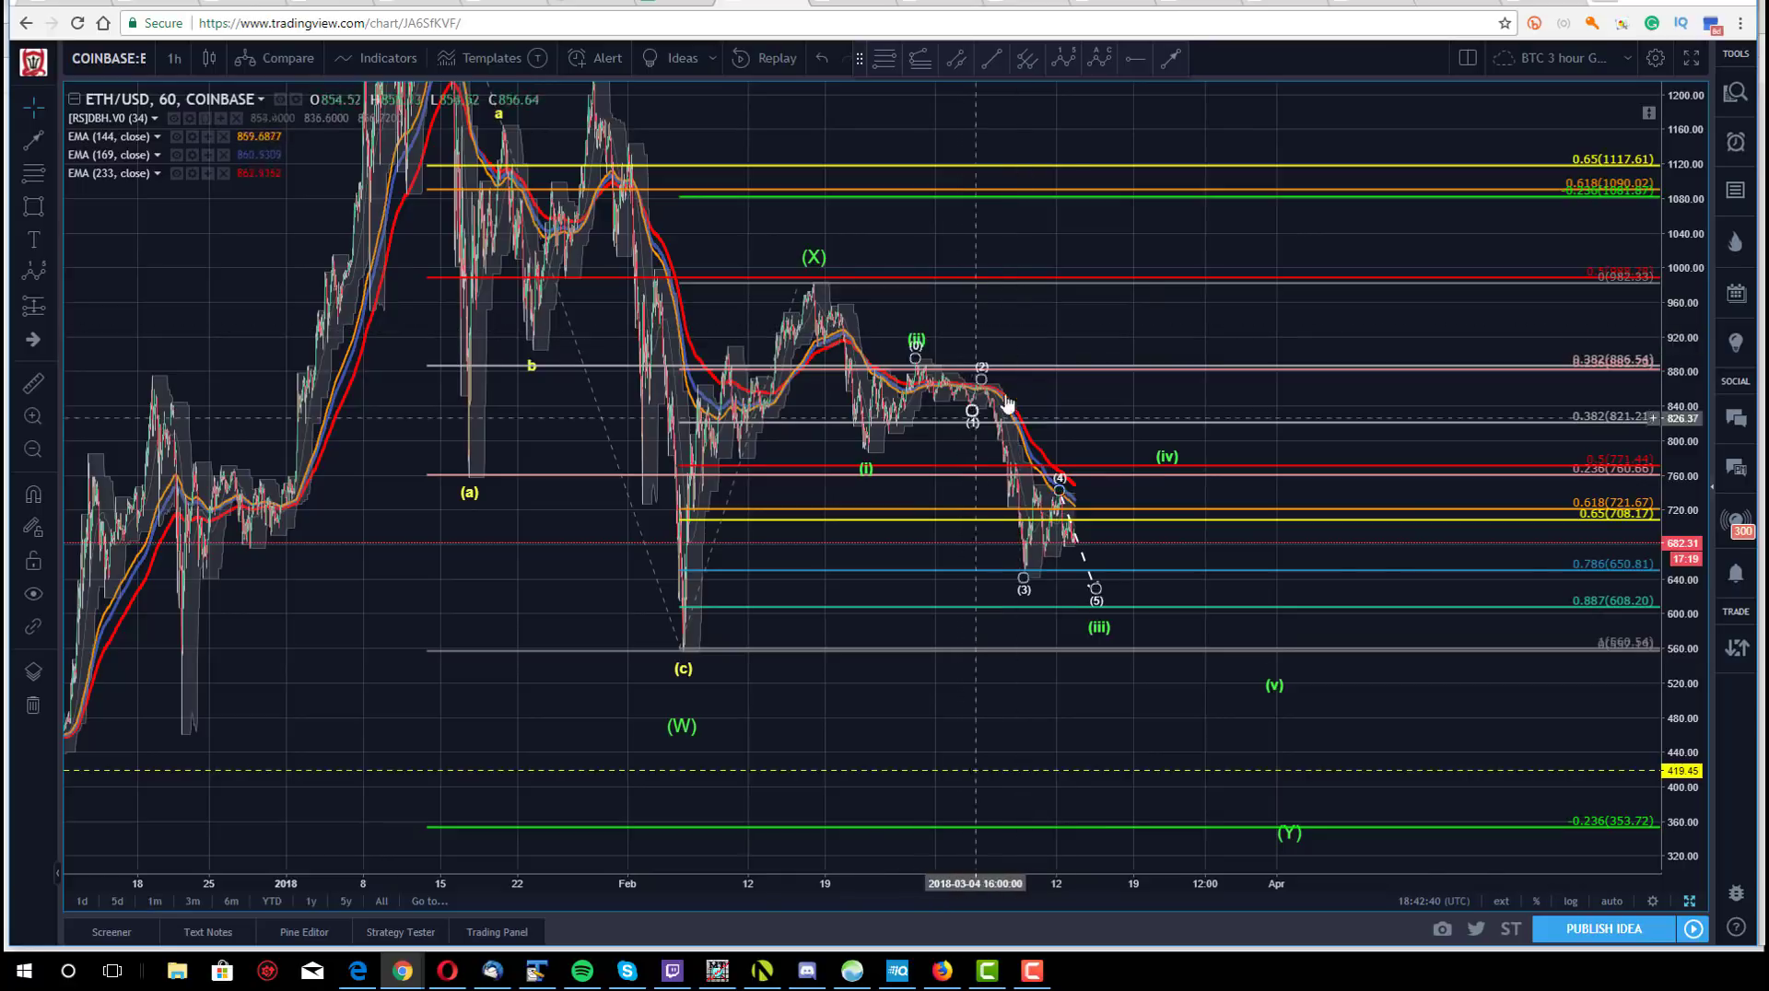
left_click_drag(1098, 591, 1097, 594)
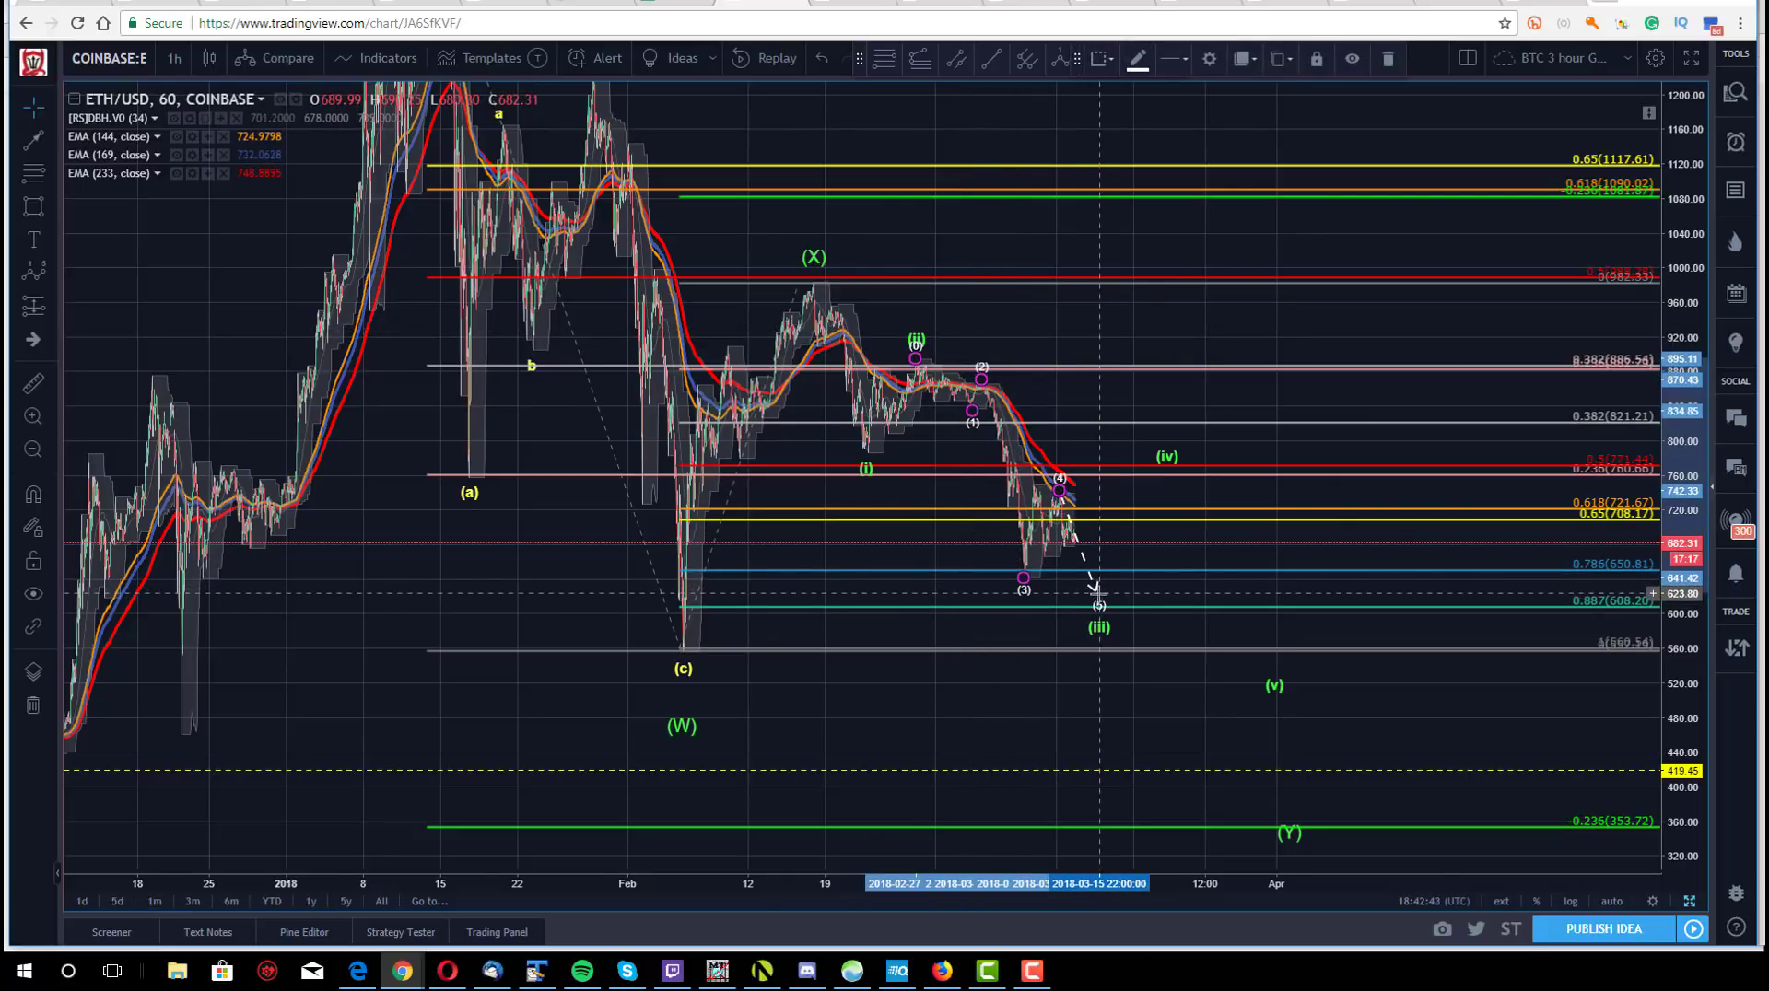
left_click(1097, 315)
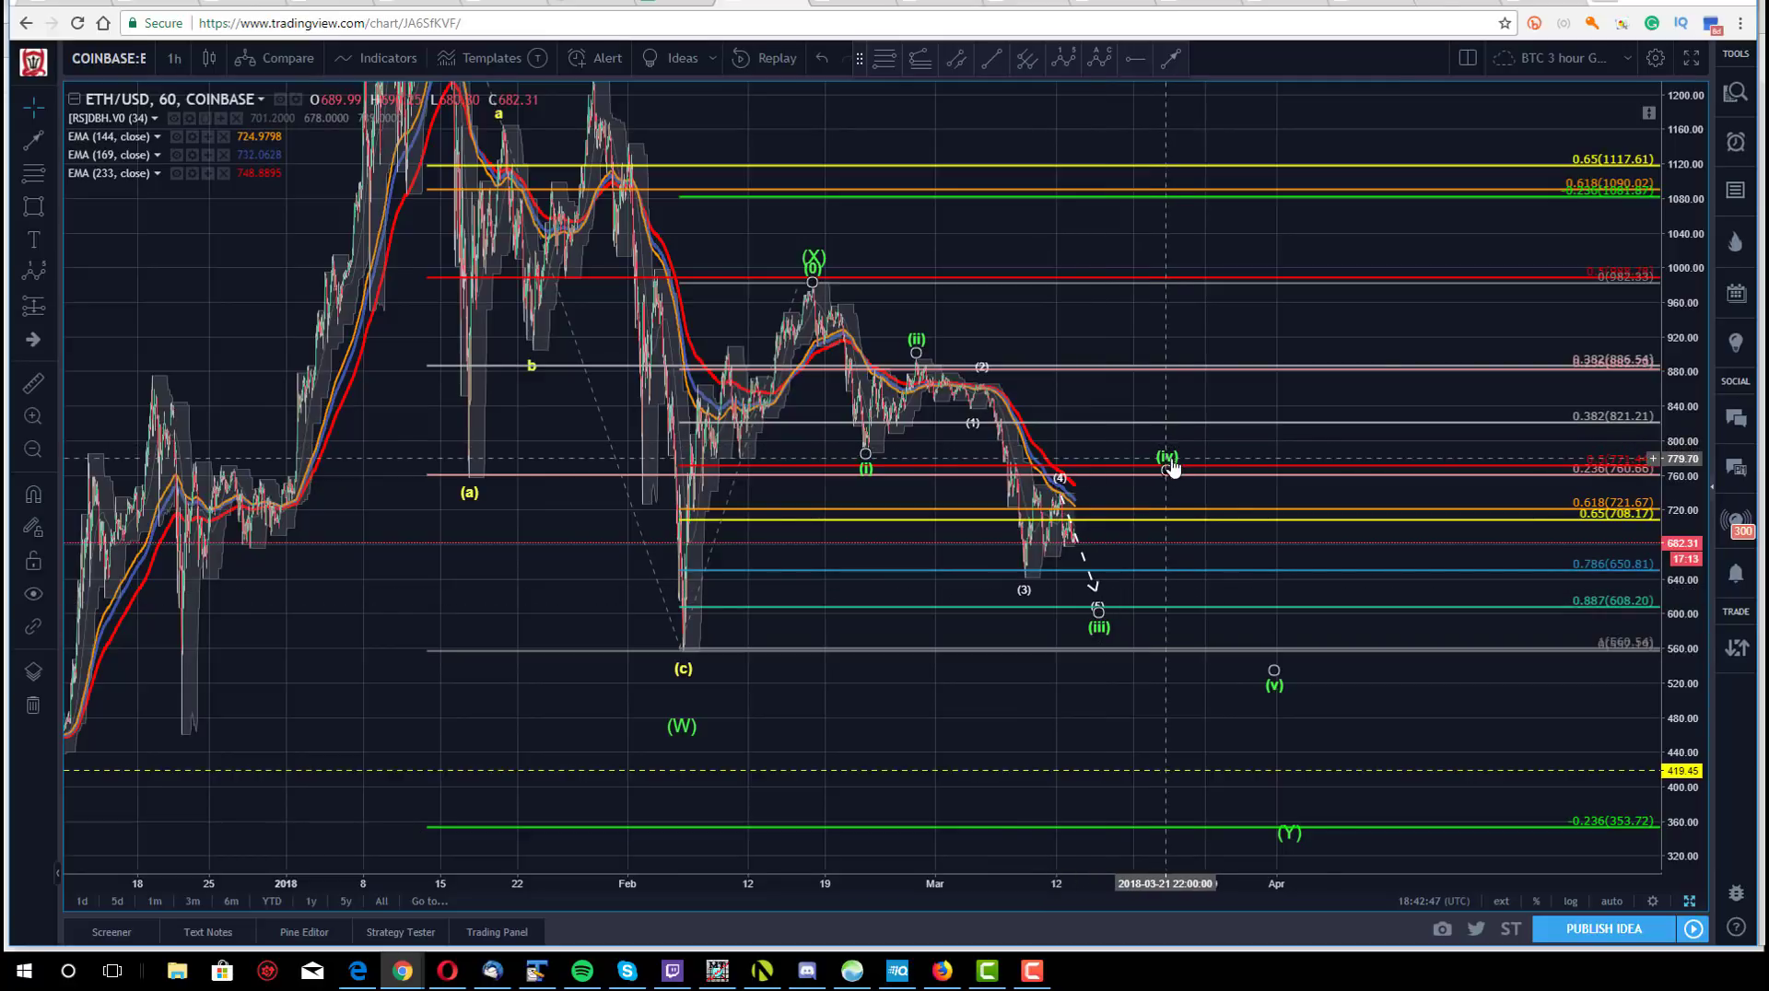
- Move the green (iv) point to about 774.40 on March 22 and delete the Fibonacci retracement between the (W) low and the (X) high
left_click_drag(1167, 466, 1176, 458)
left_click(980, 273)
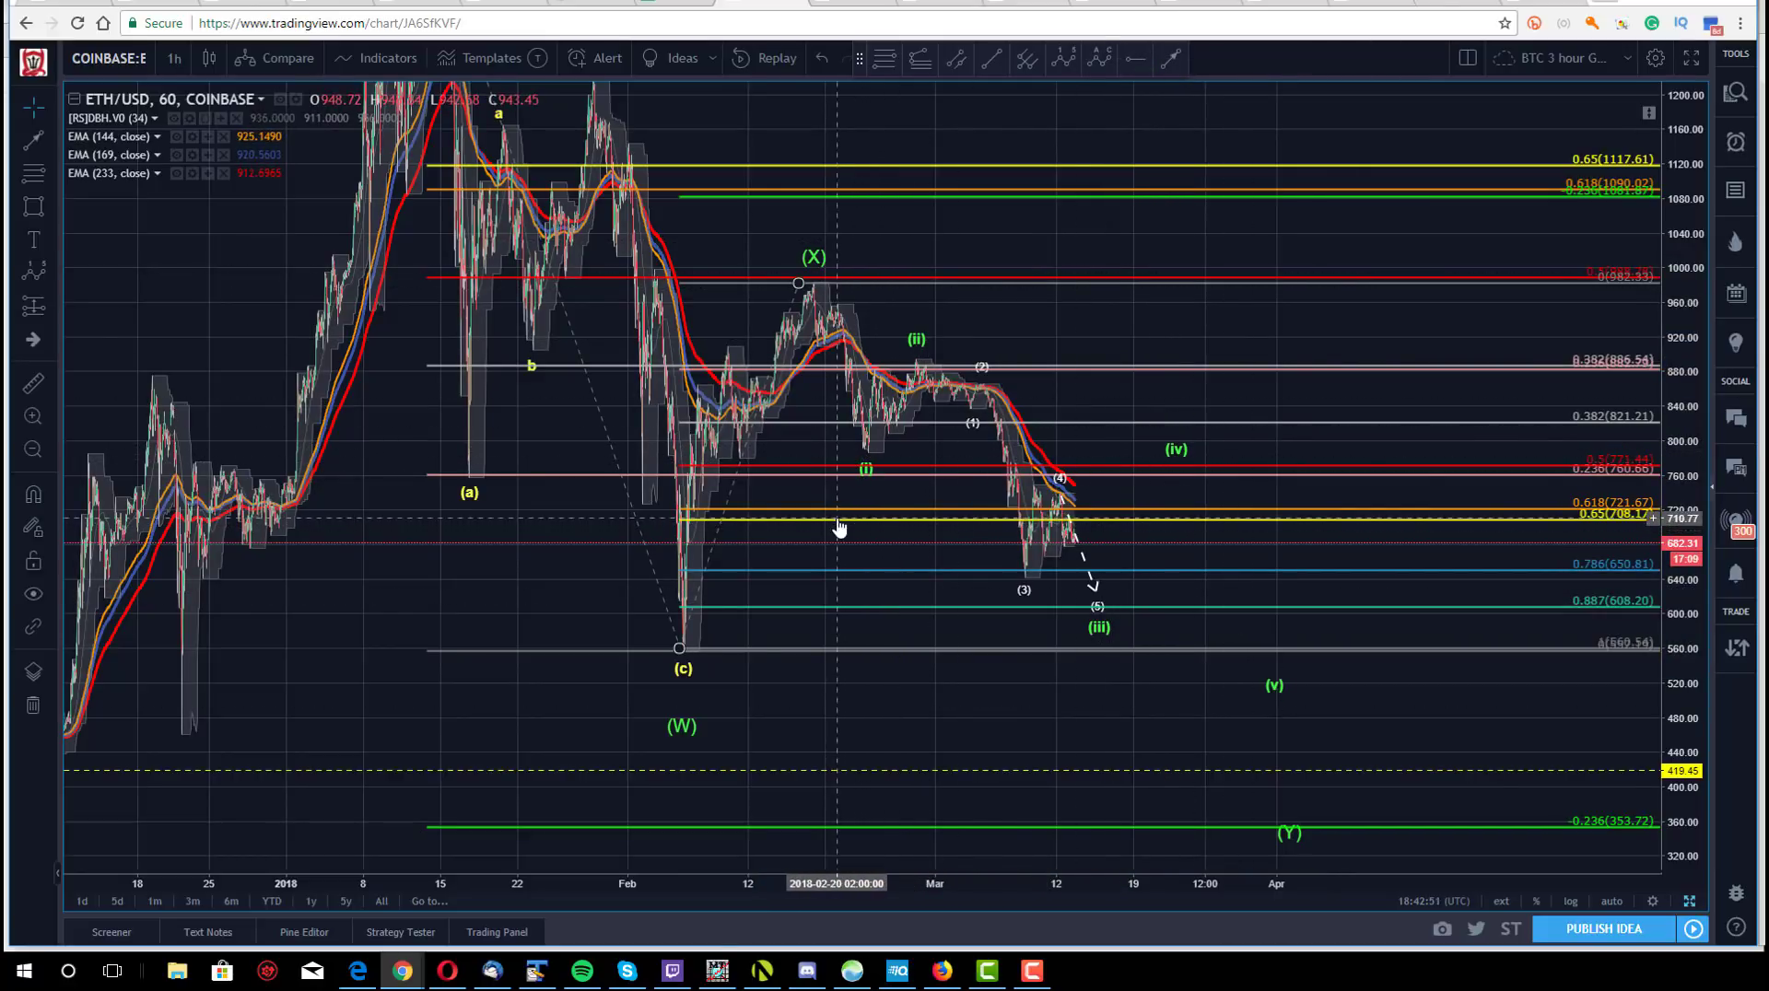
key("Delete")
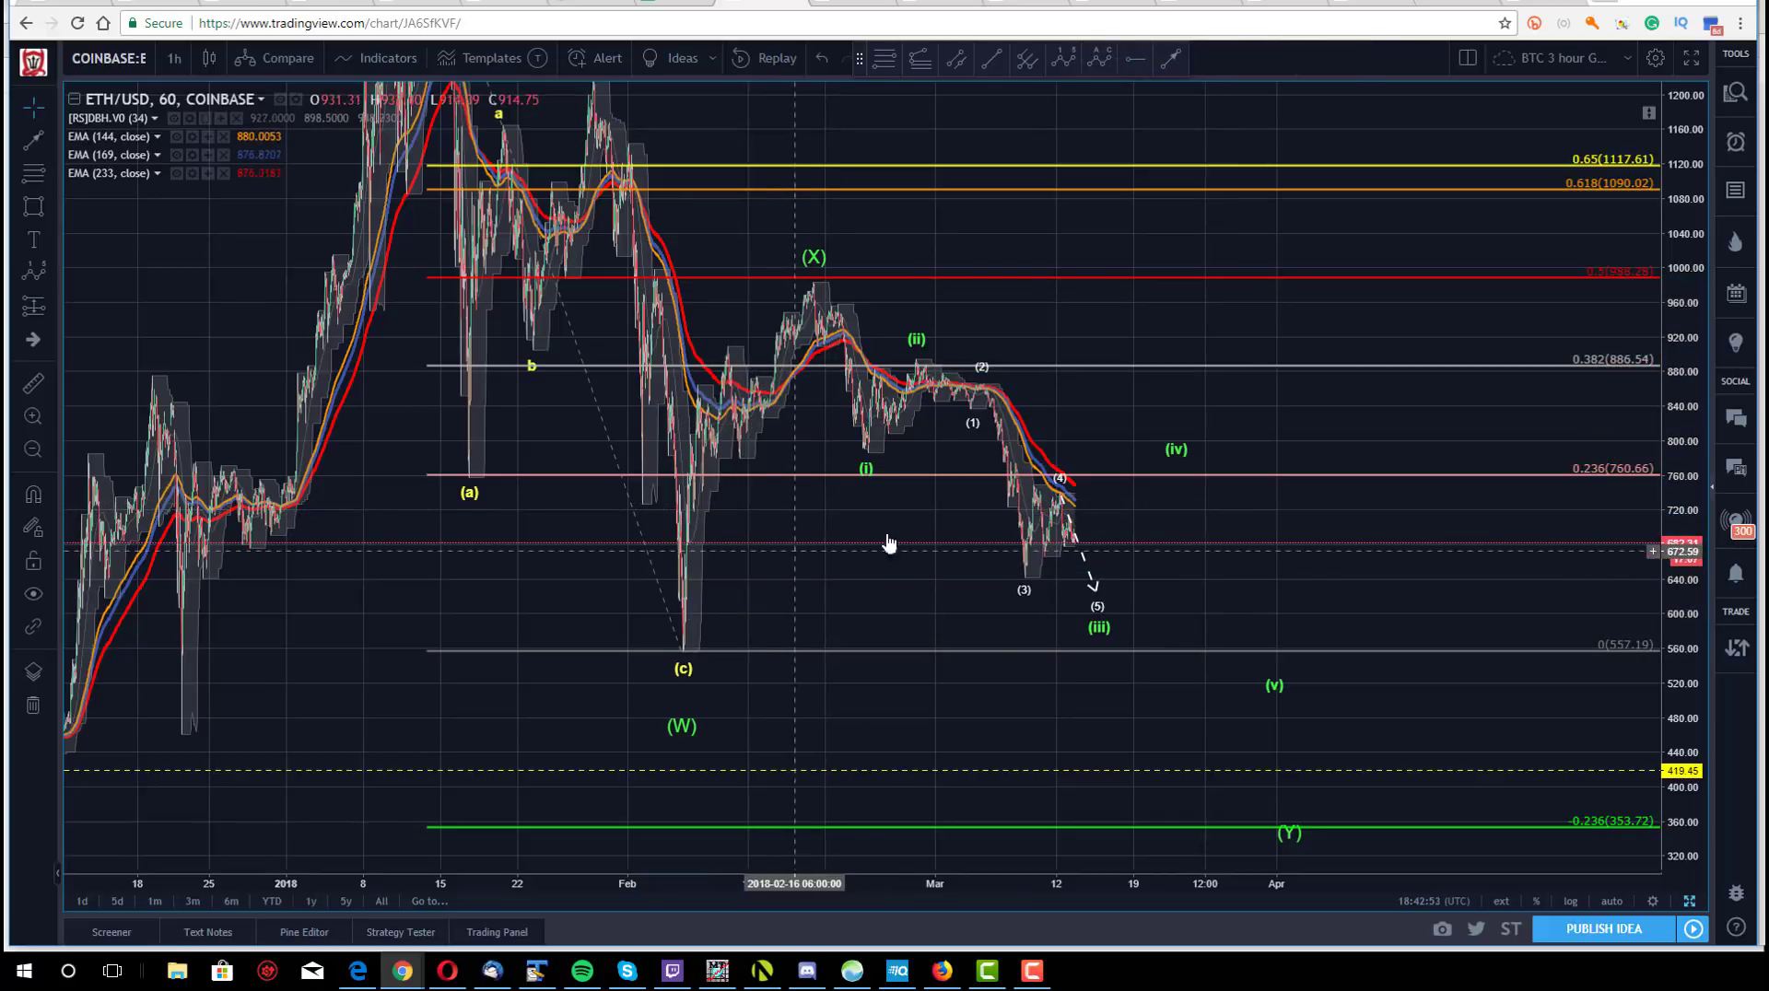
- Shift the end of the dashed white arrow to about 623.80 on March 16
left_click(1100, 586)
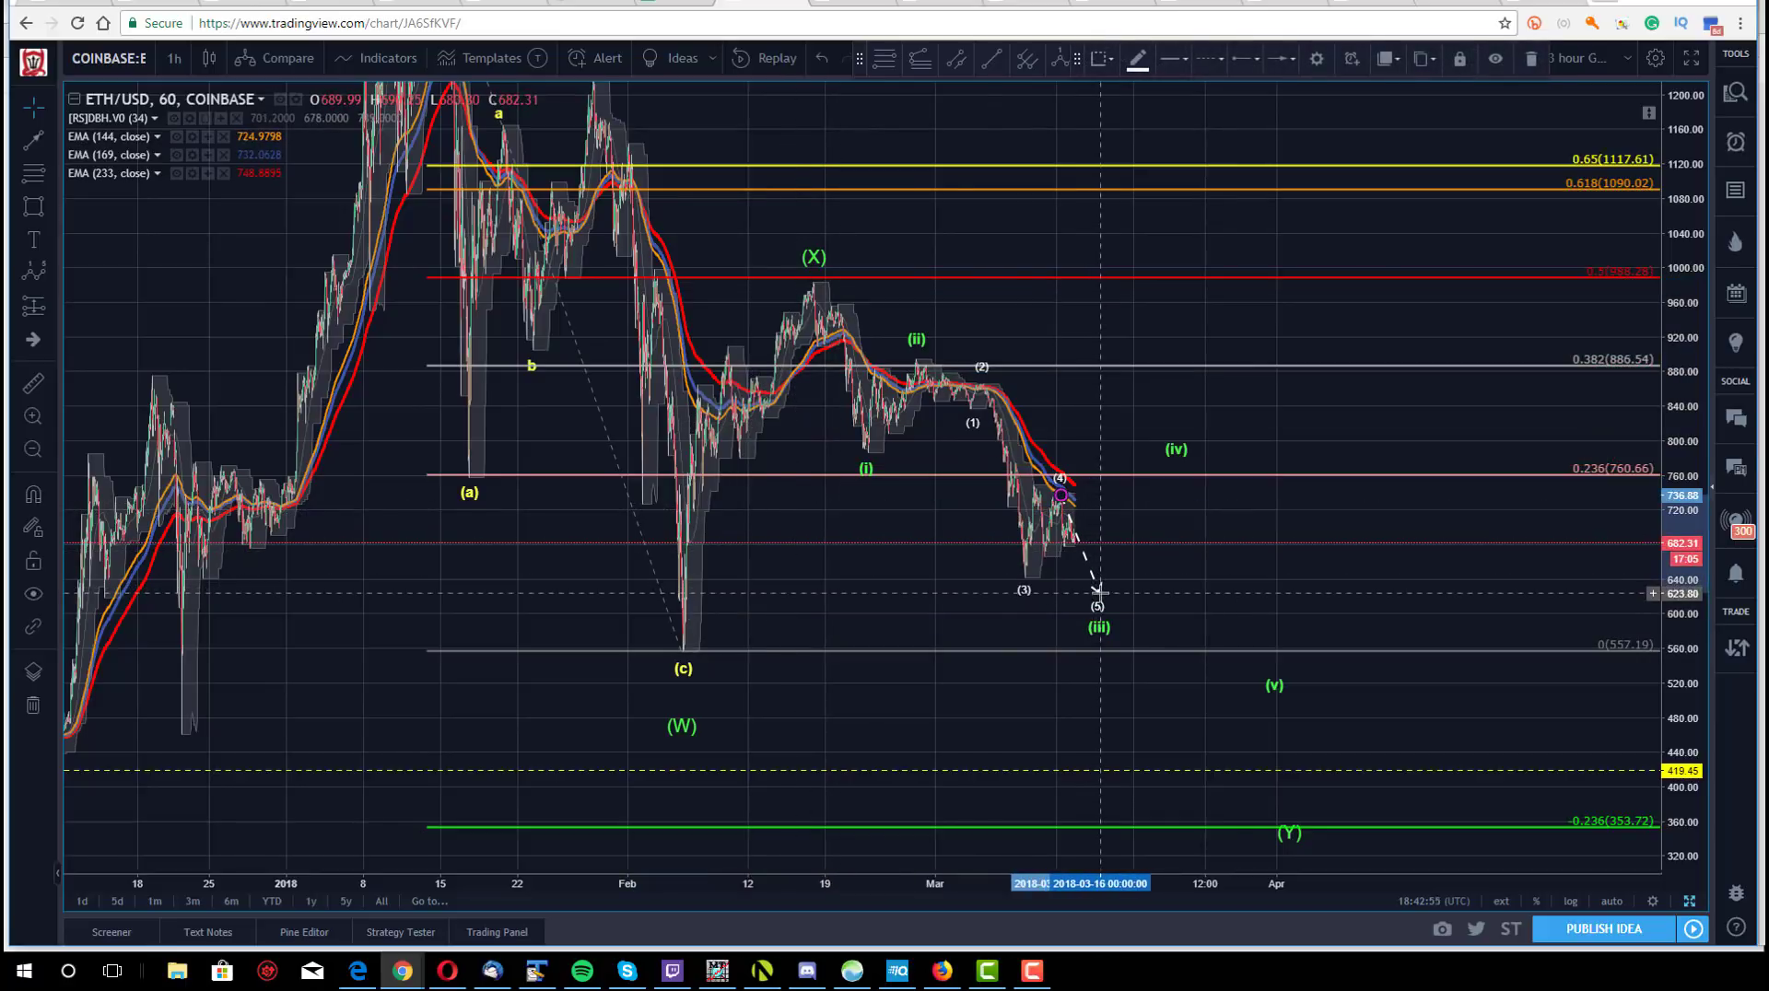
left_click(1096, 628)
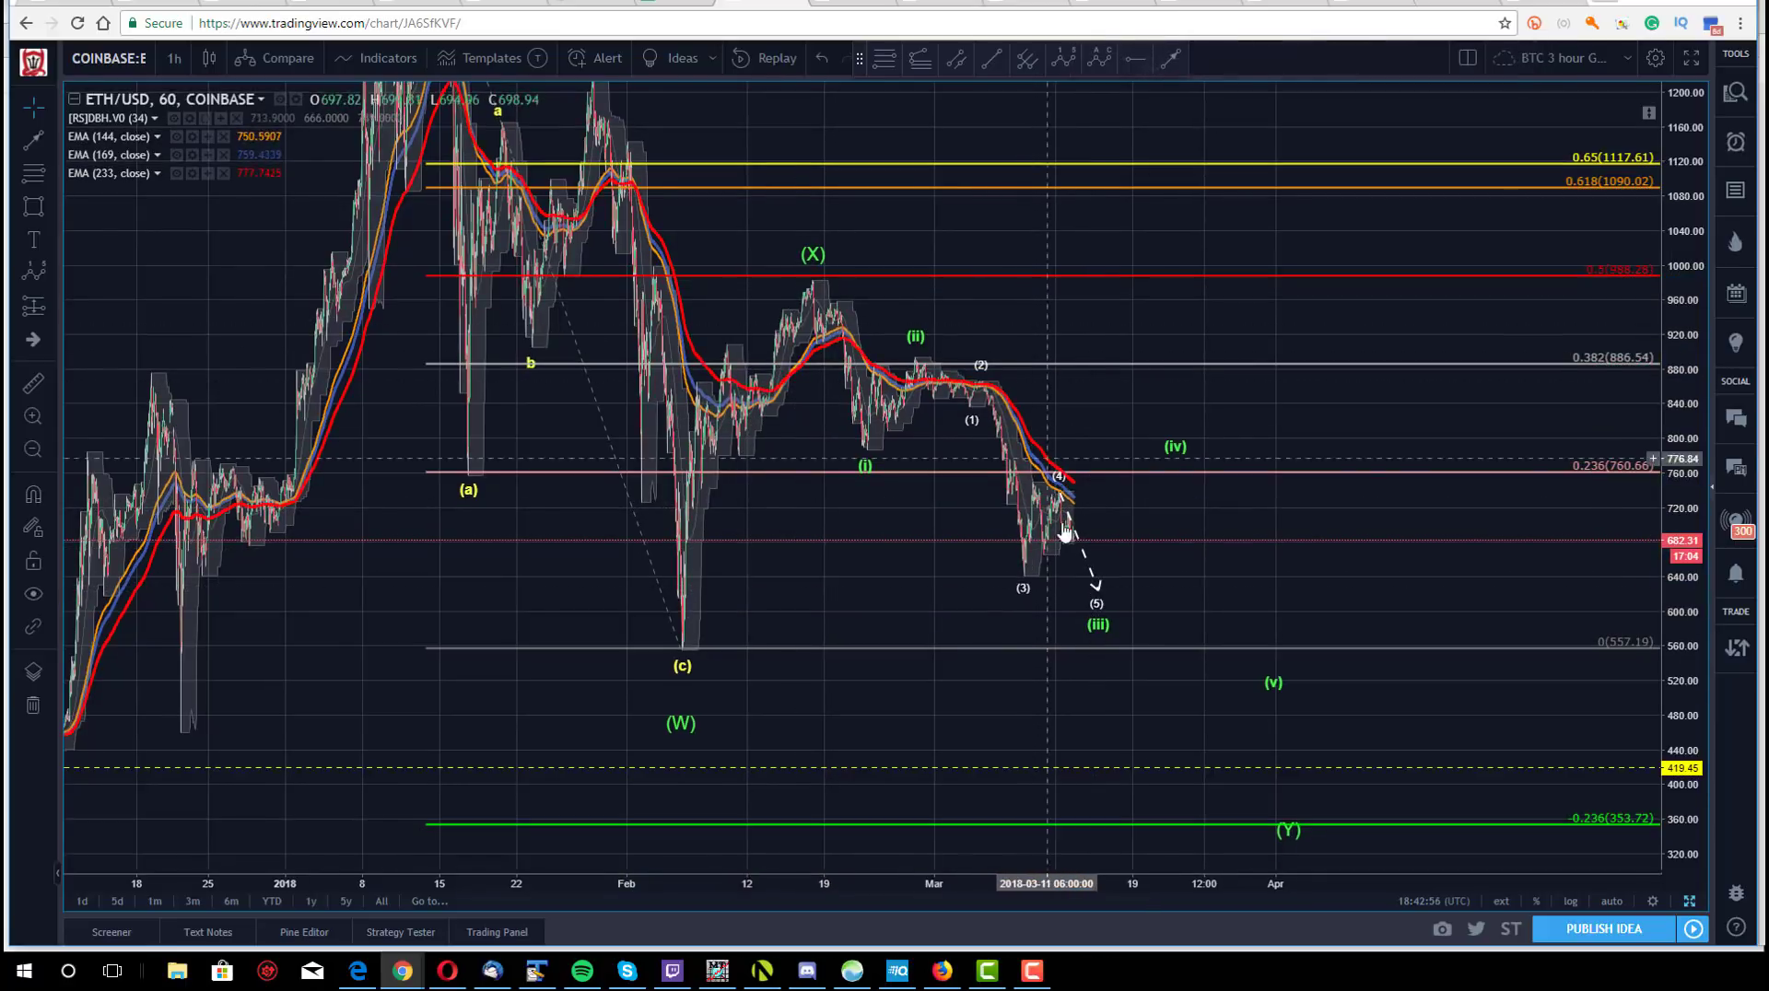
left_click(1096, 627)
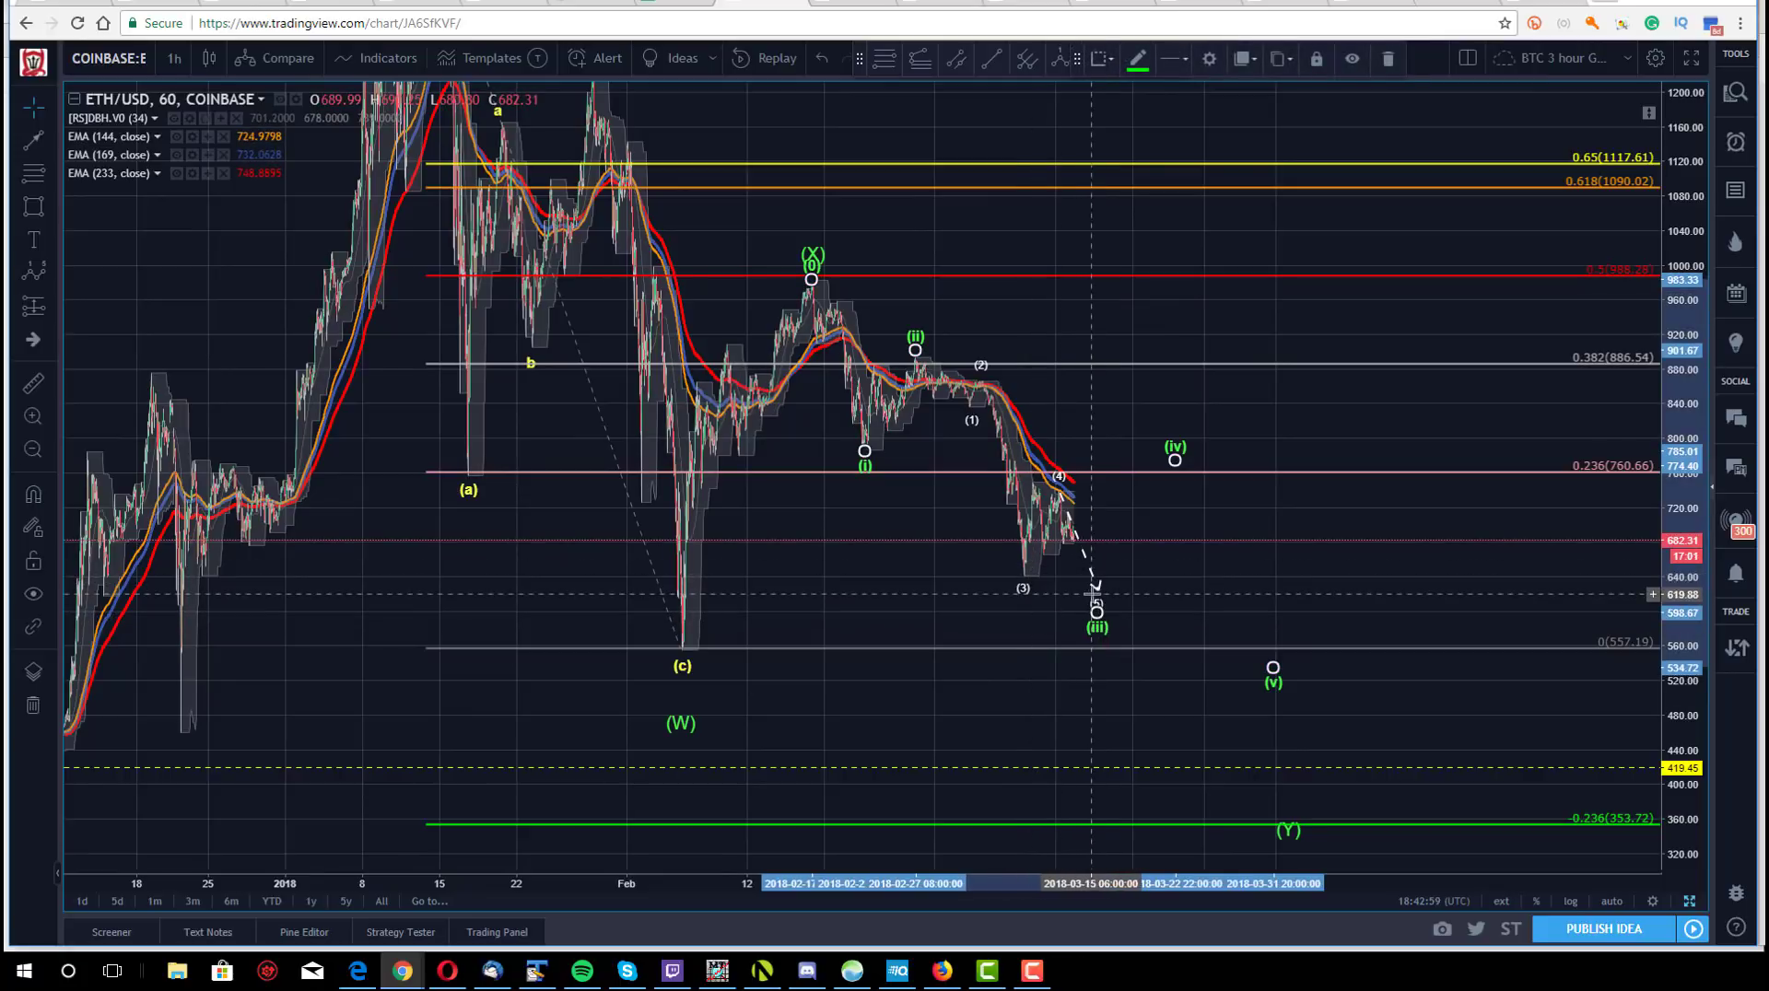
left_click(898, 596)
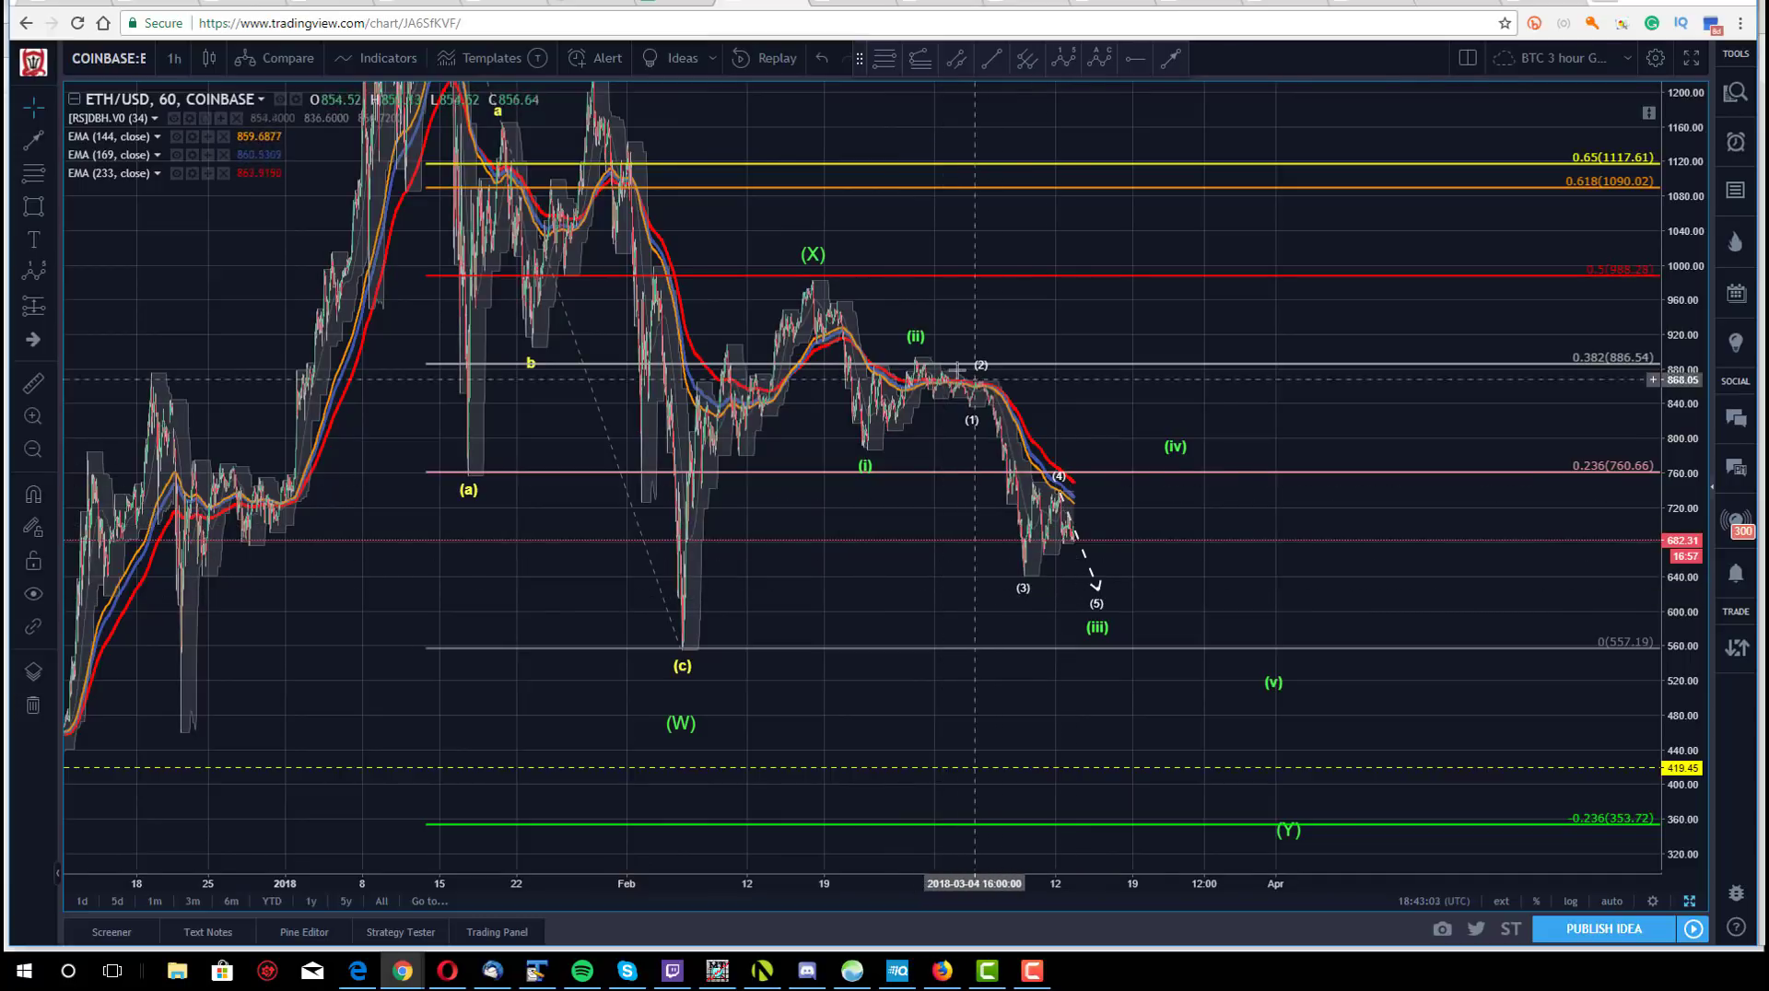
- Nudge the green (iv) point to about 774.19 and show the green impulse count's wave lines
left_click_drag(1156, 400, 1145, 452)
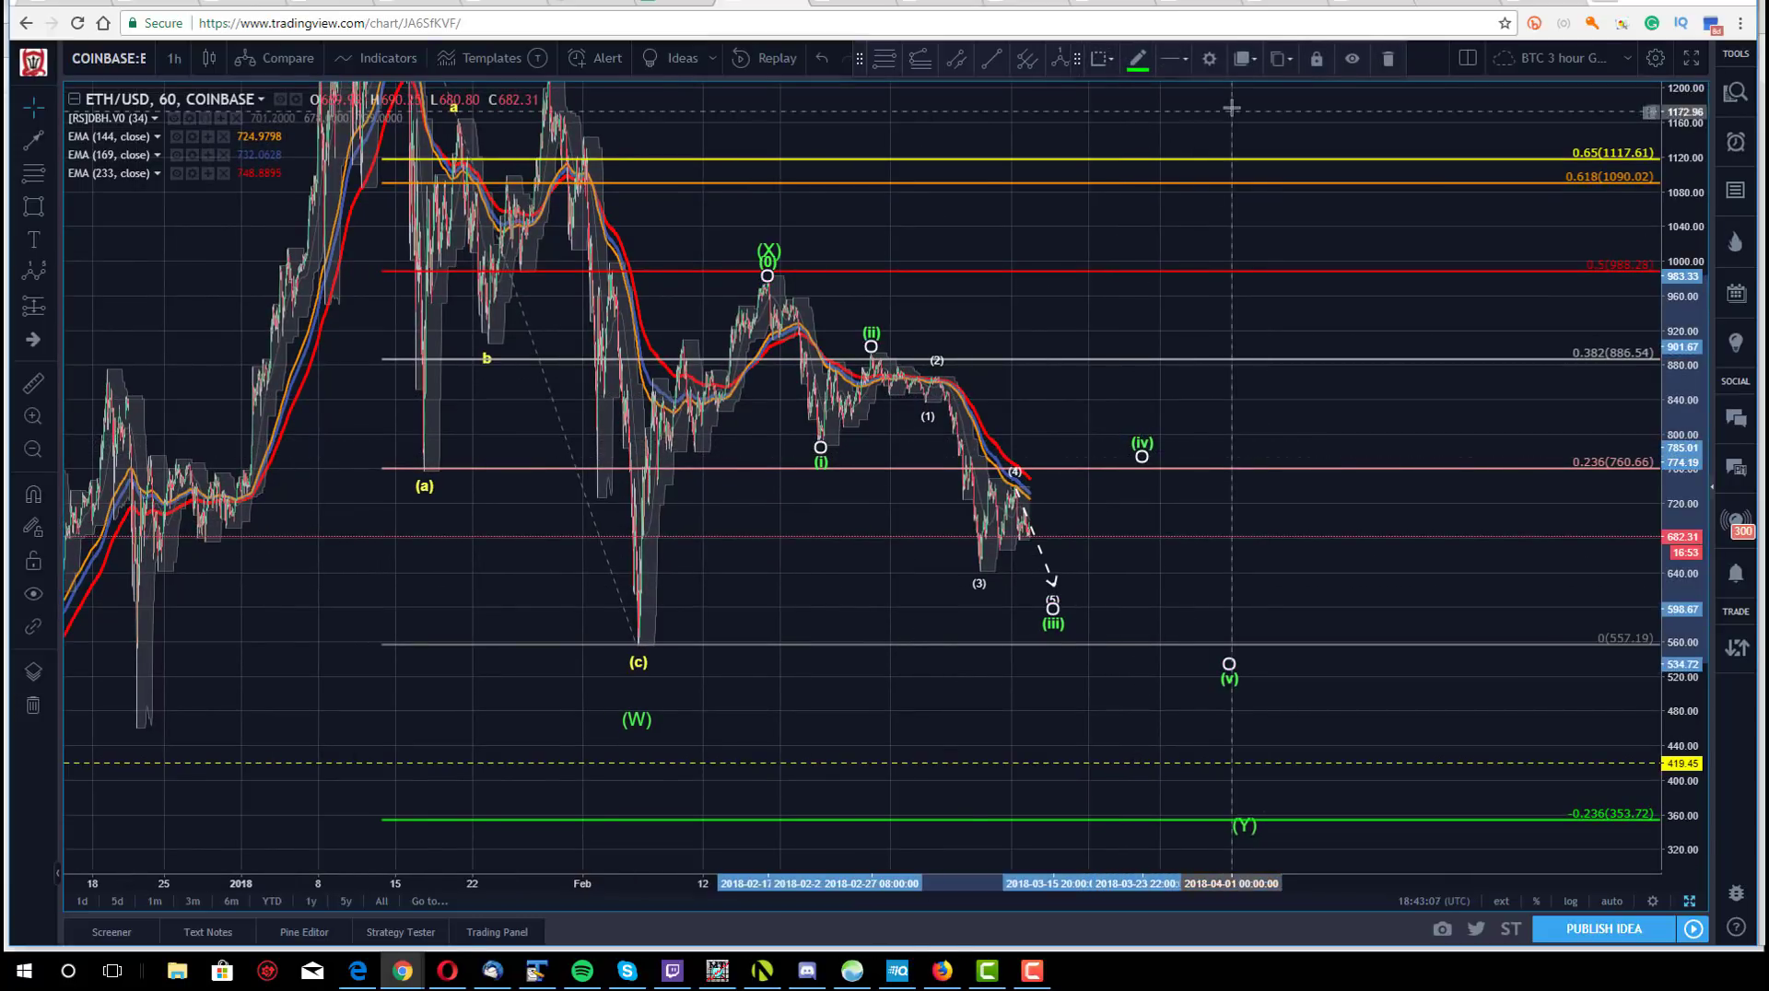
left_click(1210, 61)
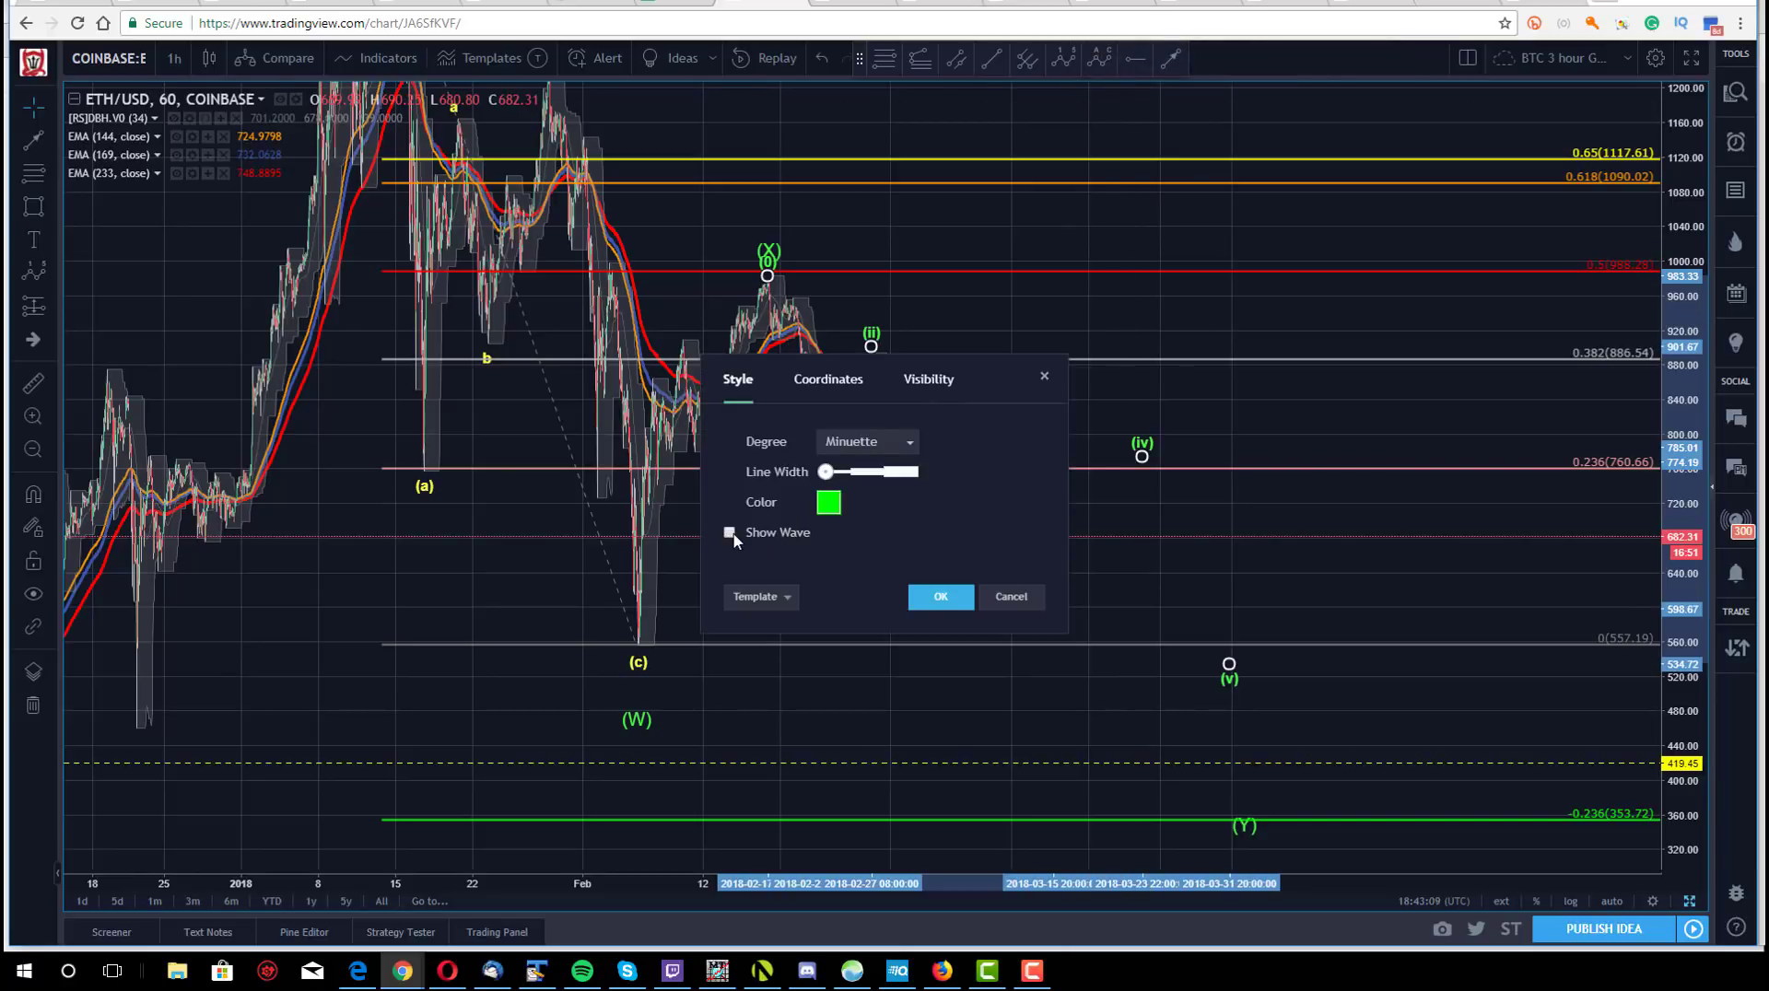
left_click(941, 597)
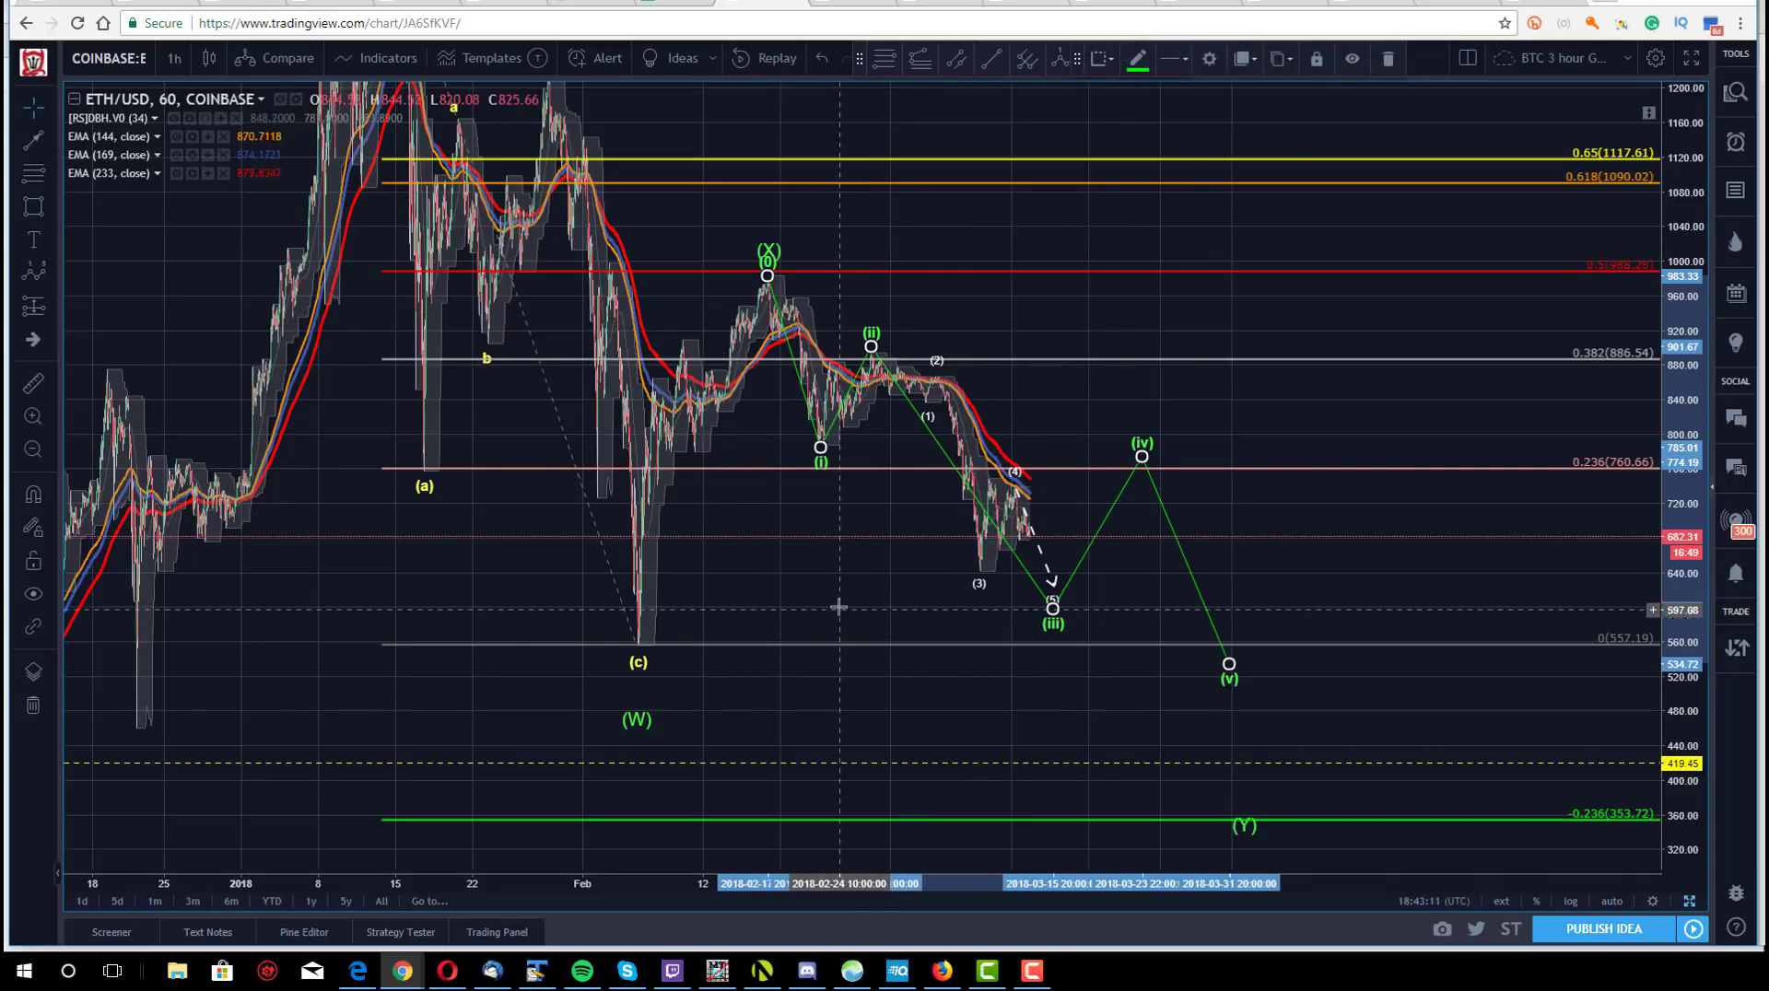
- Move the green (iv) point to about 750 on March 20 and the (v) point to about 555.93 on March 30
left_click_drag(838, 604, 758, 604)
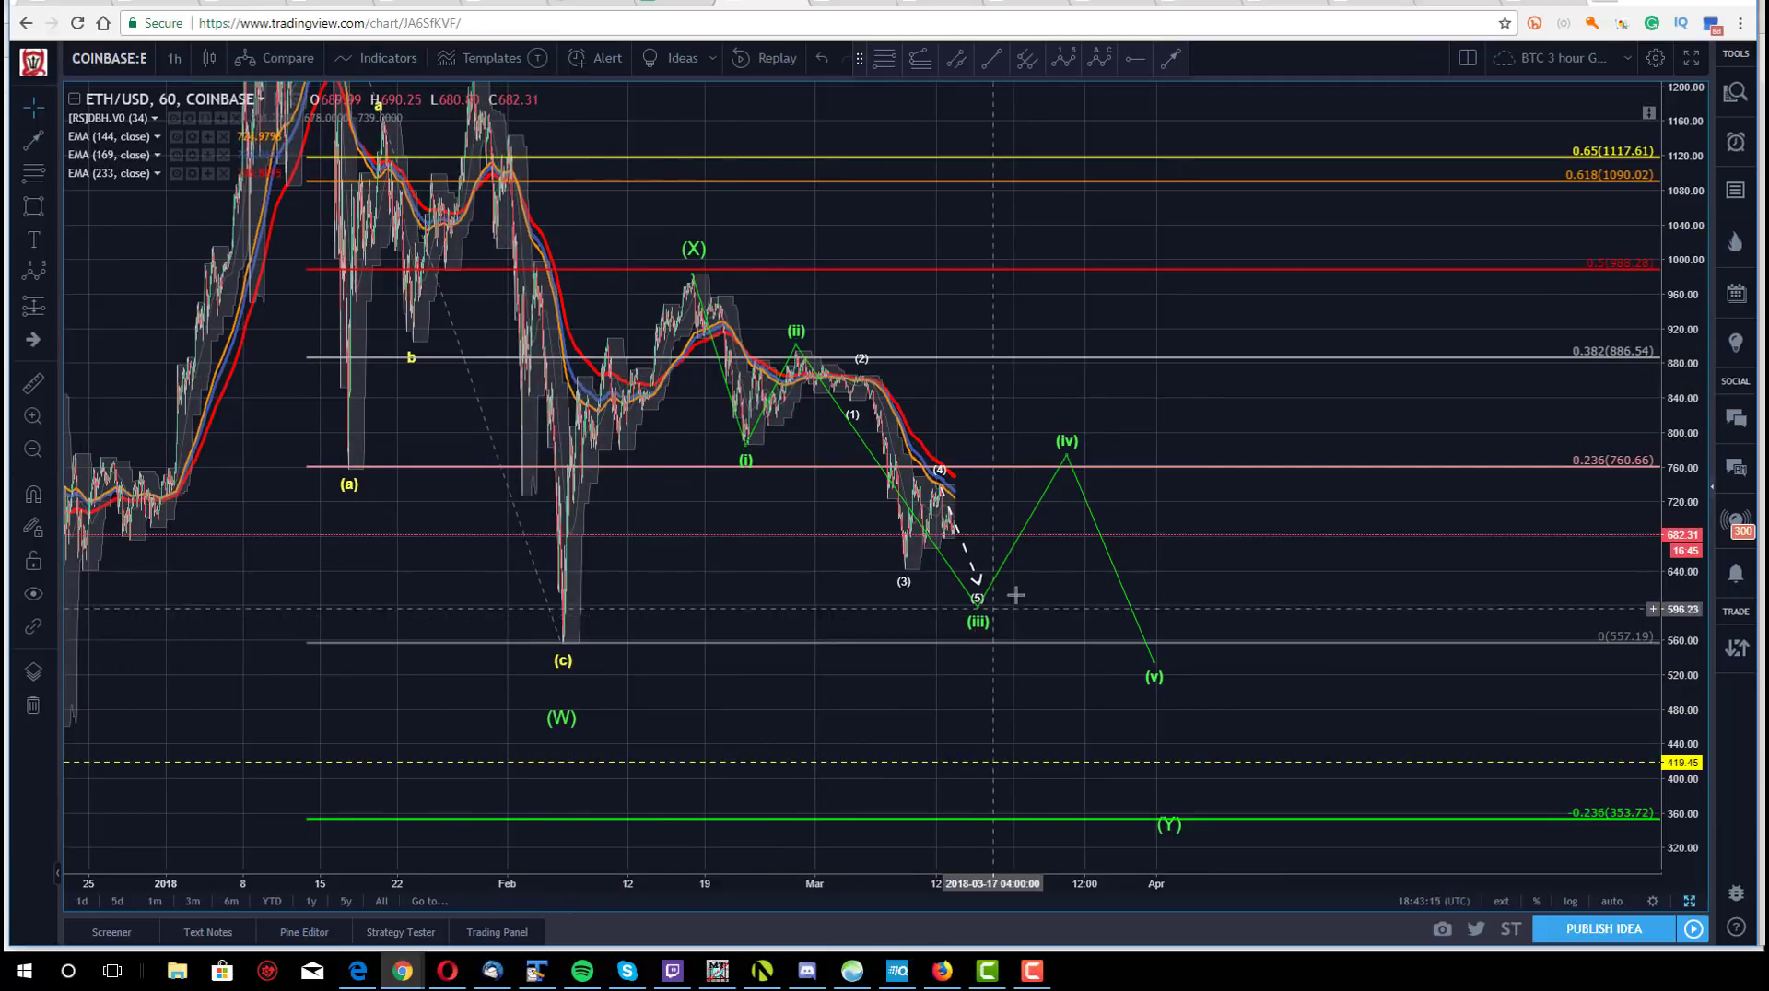
left_click_drag(1067, 457, 1035, 472)
left_click_drag(1158, 677, 1138, 647)
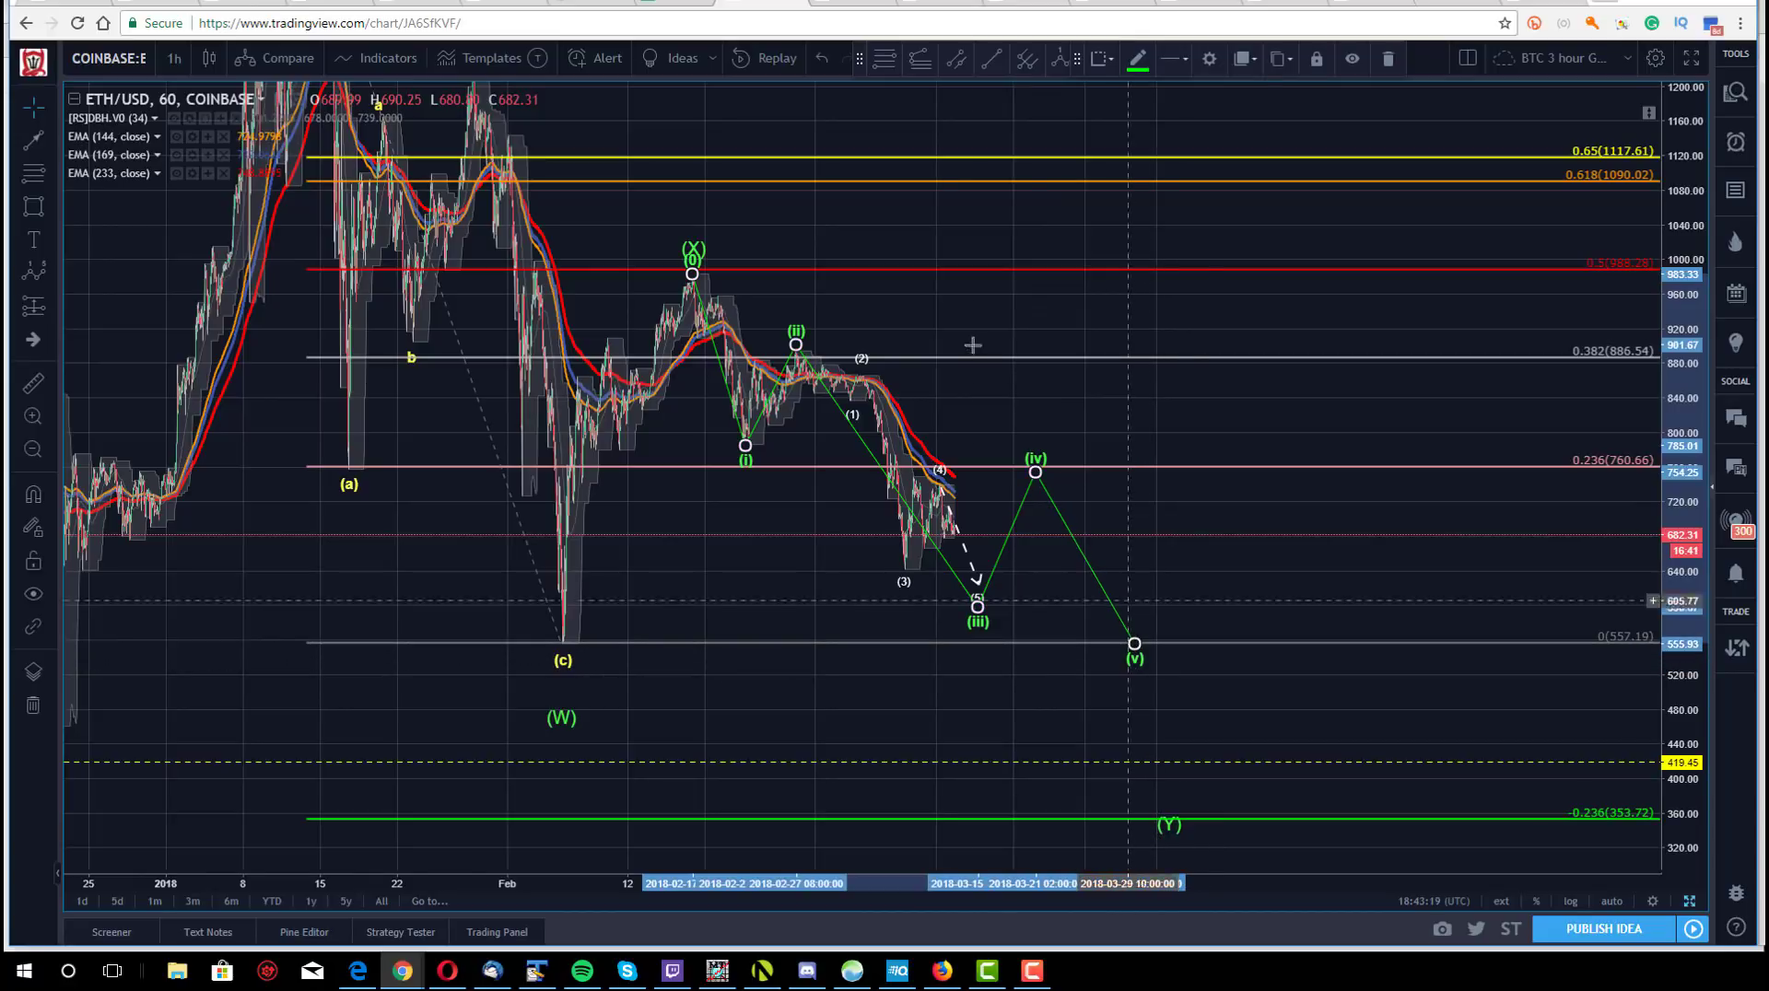
left_click_drag(876, 292, 796, 285)
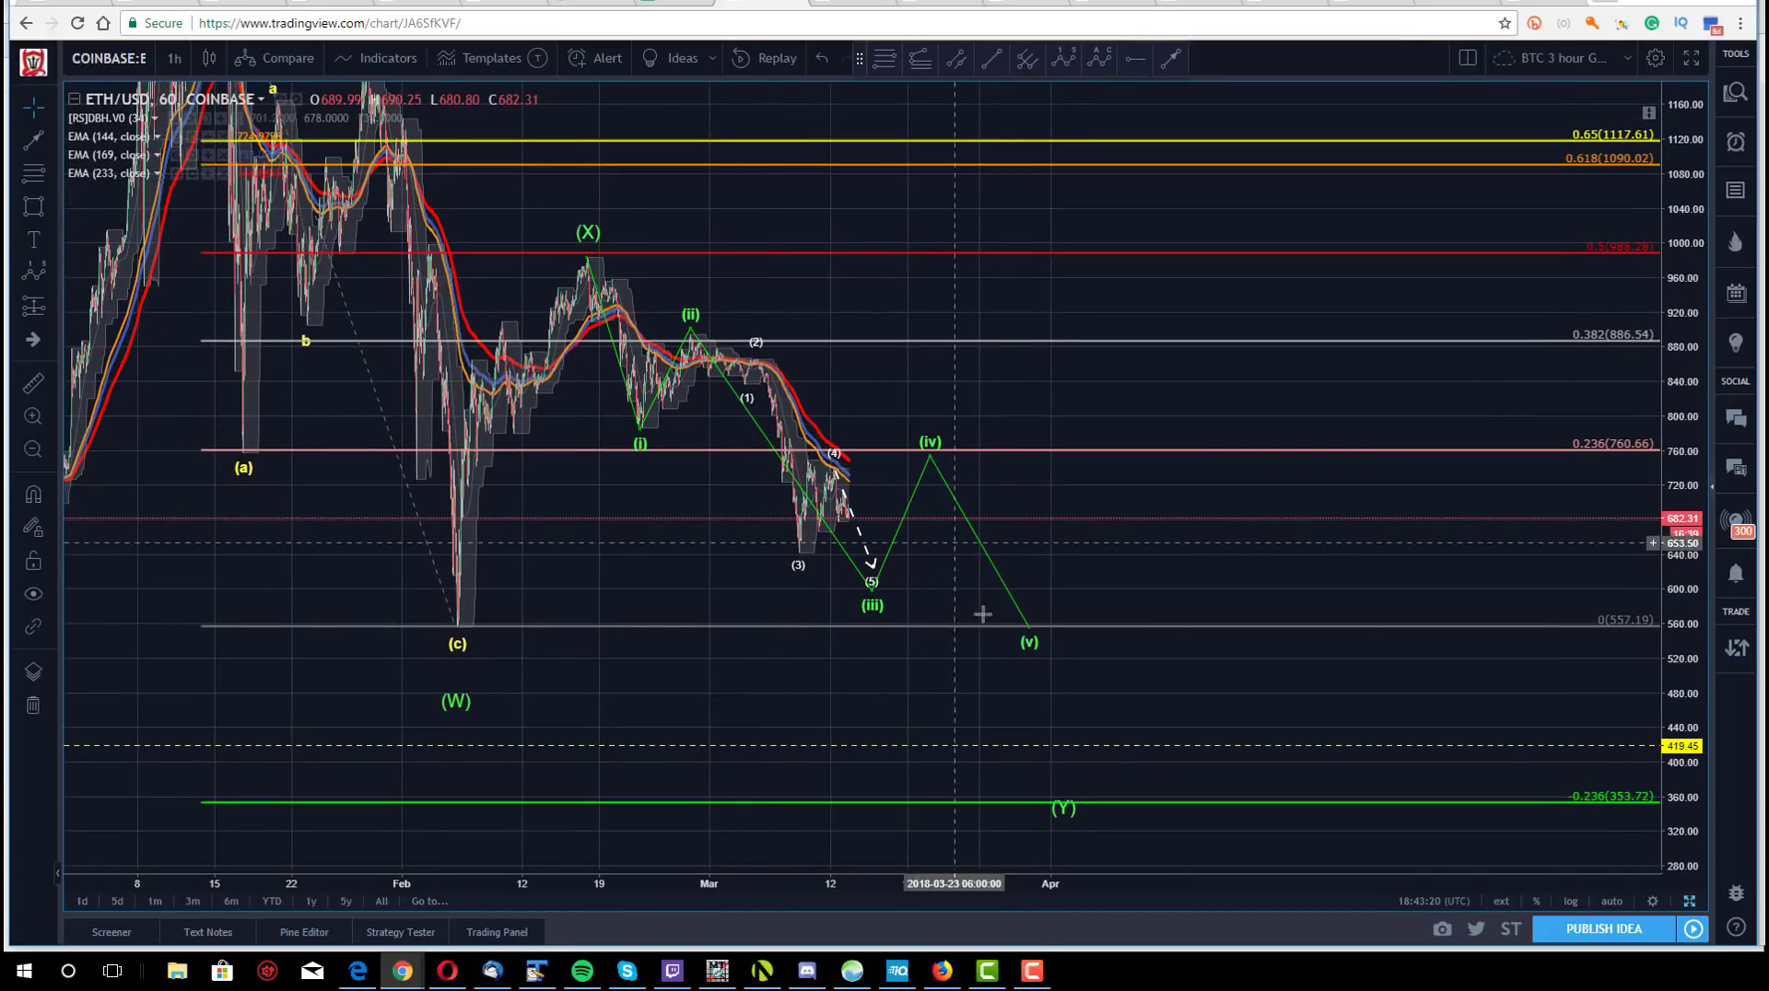
left_click_drag(930, 455, 922, 459)
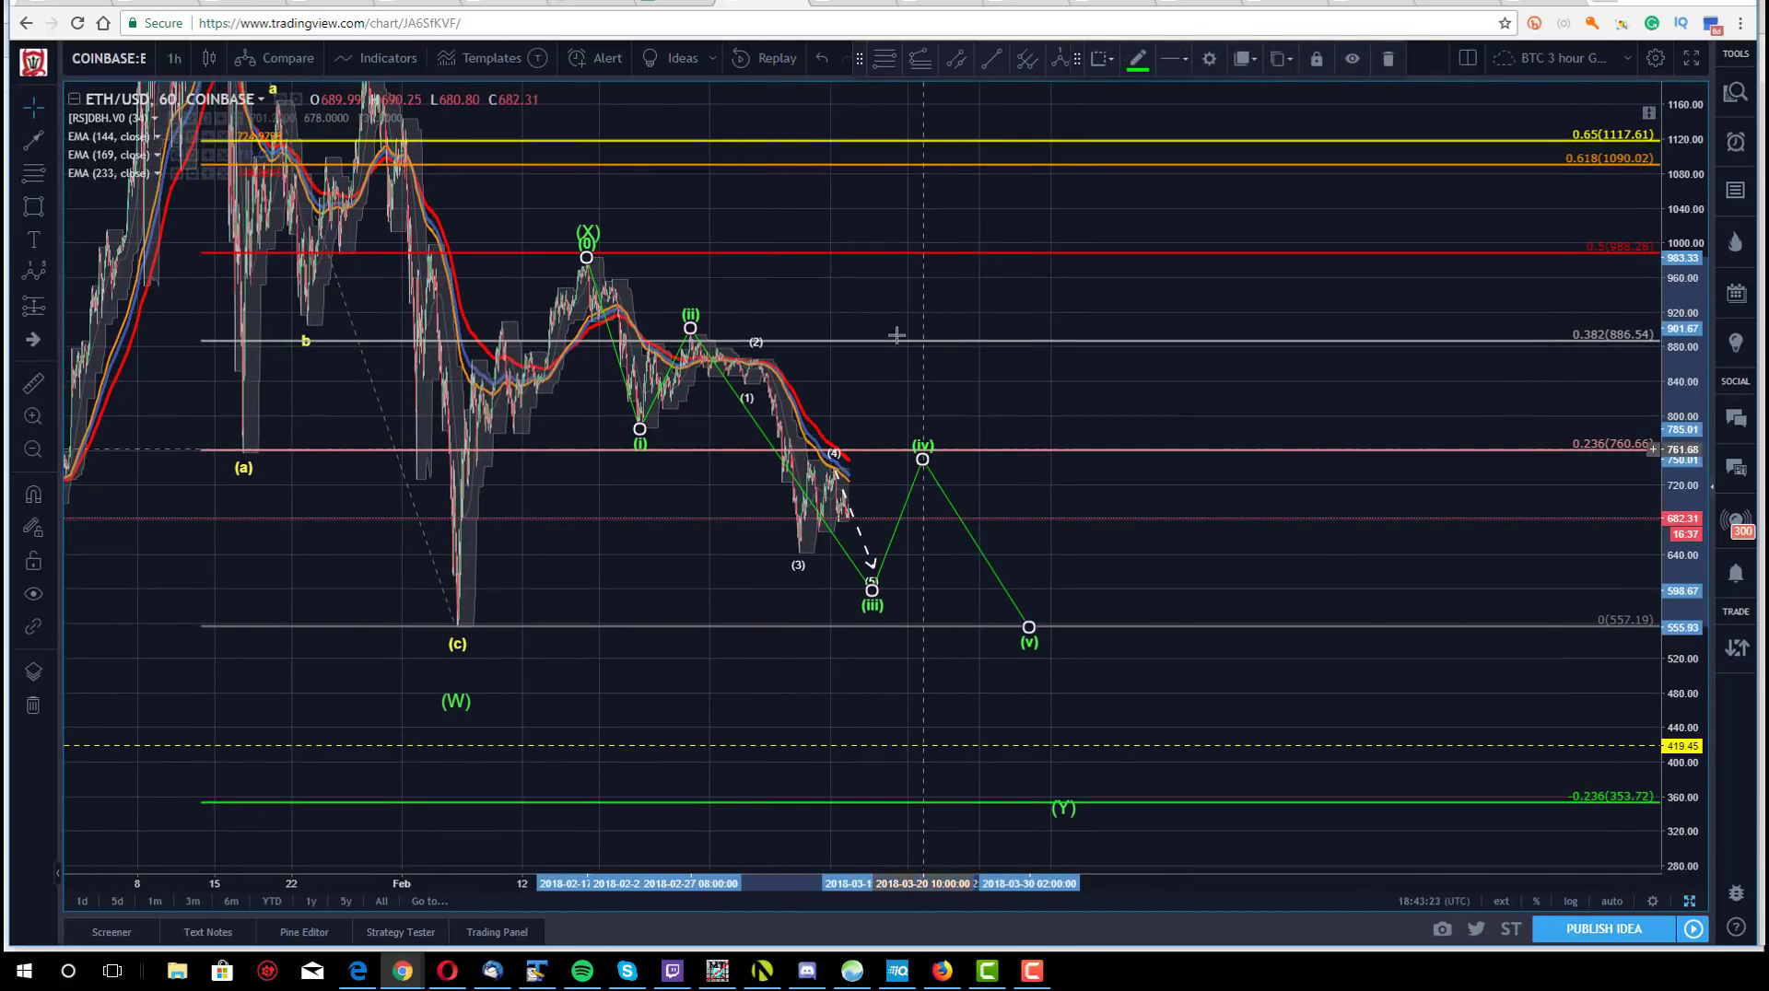
left_click(997, 308)
- Draw a correction wave from the (X) high at 983.33 down to about 487.00, up to 875.16 and down to 395.79
left_click(1099, 58)
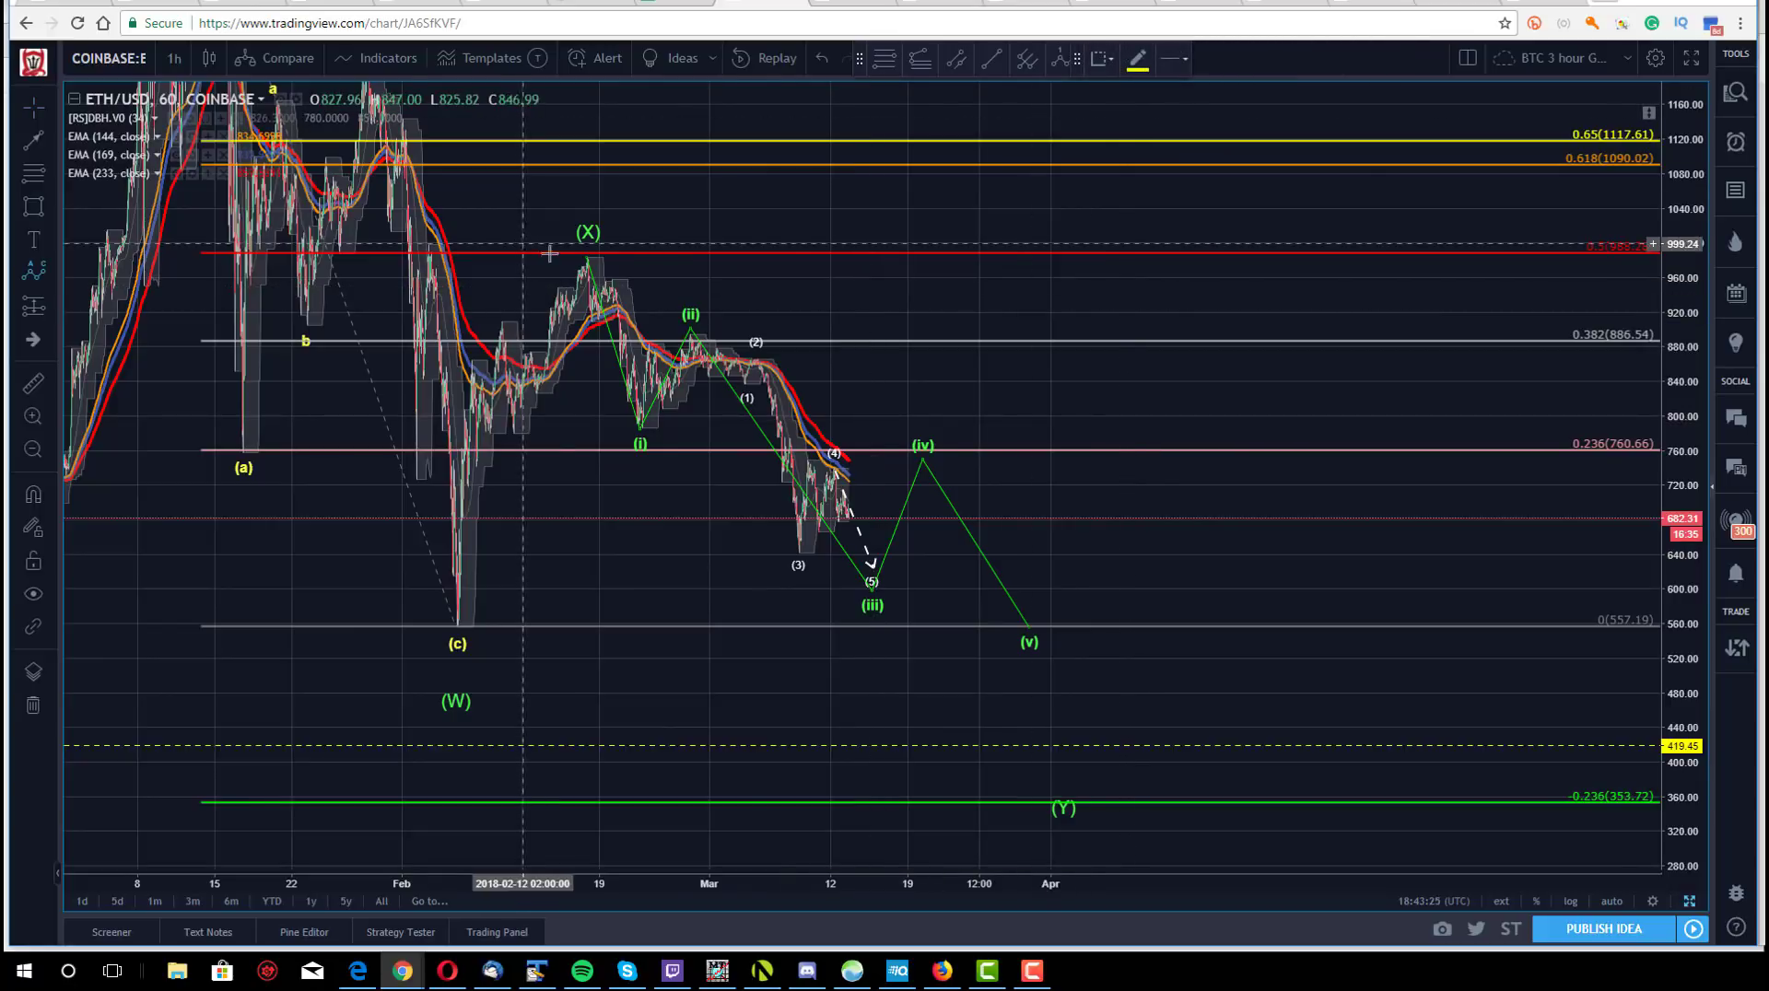
left_click(586, 261)
left_click(1015, 686)
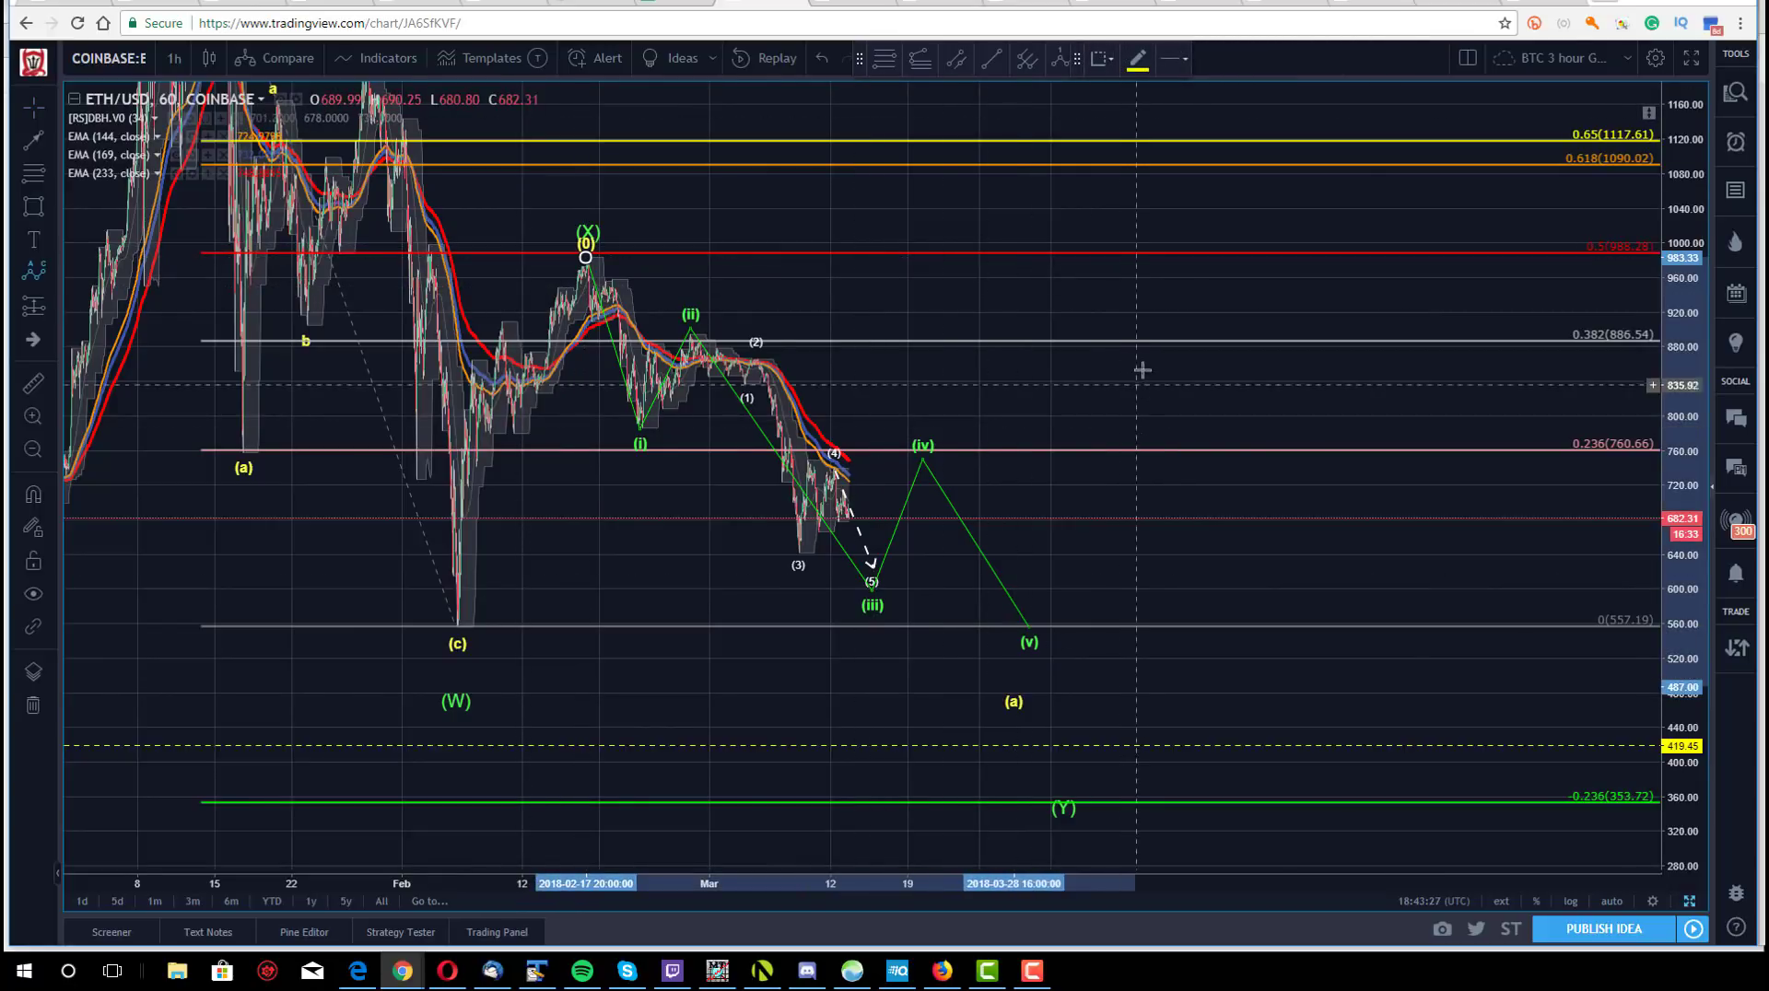
left_click(1148, 351)
left_click(1471, 764)
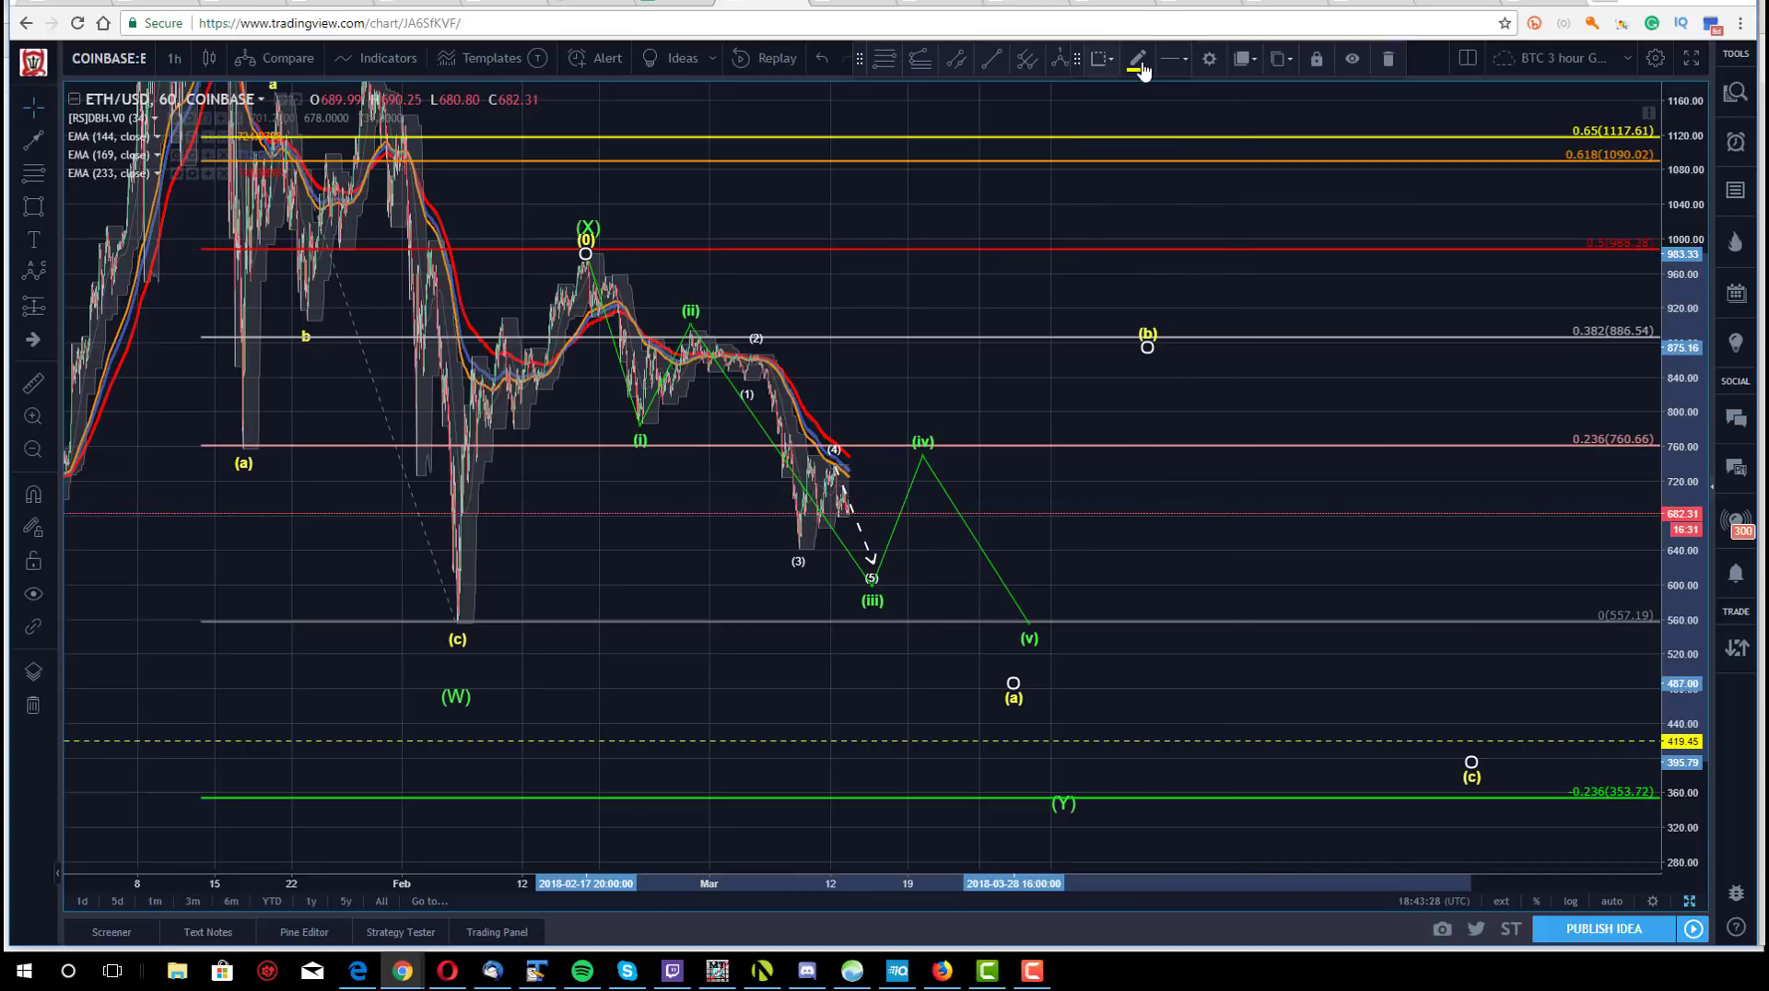
- Set the yellow correction count's degree to Intermediate and show its wave lines
left_click(1208, 58)
left_click(864, 443)
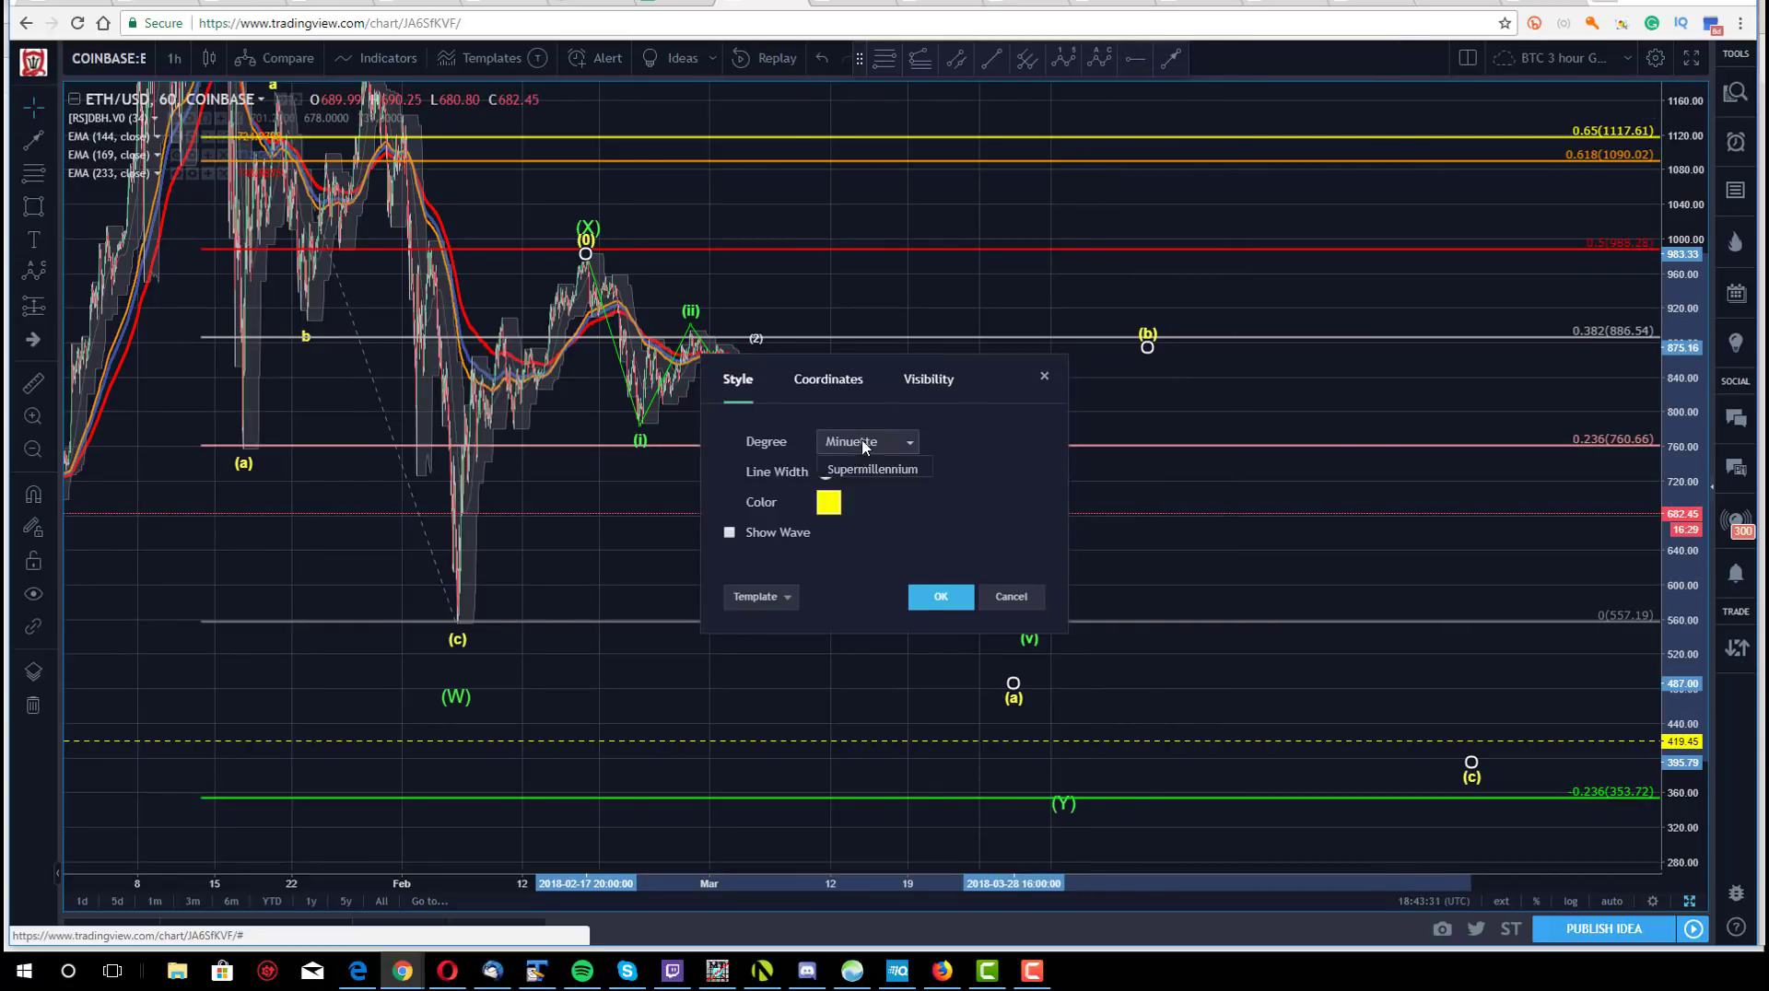
left_click(855, 663)
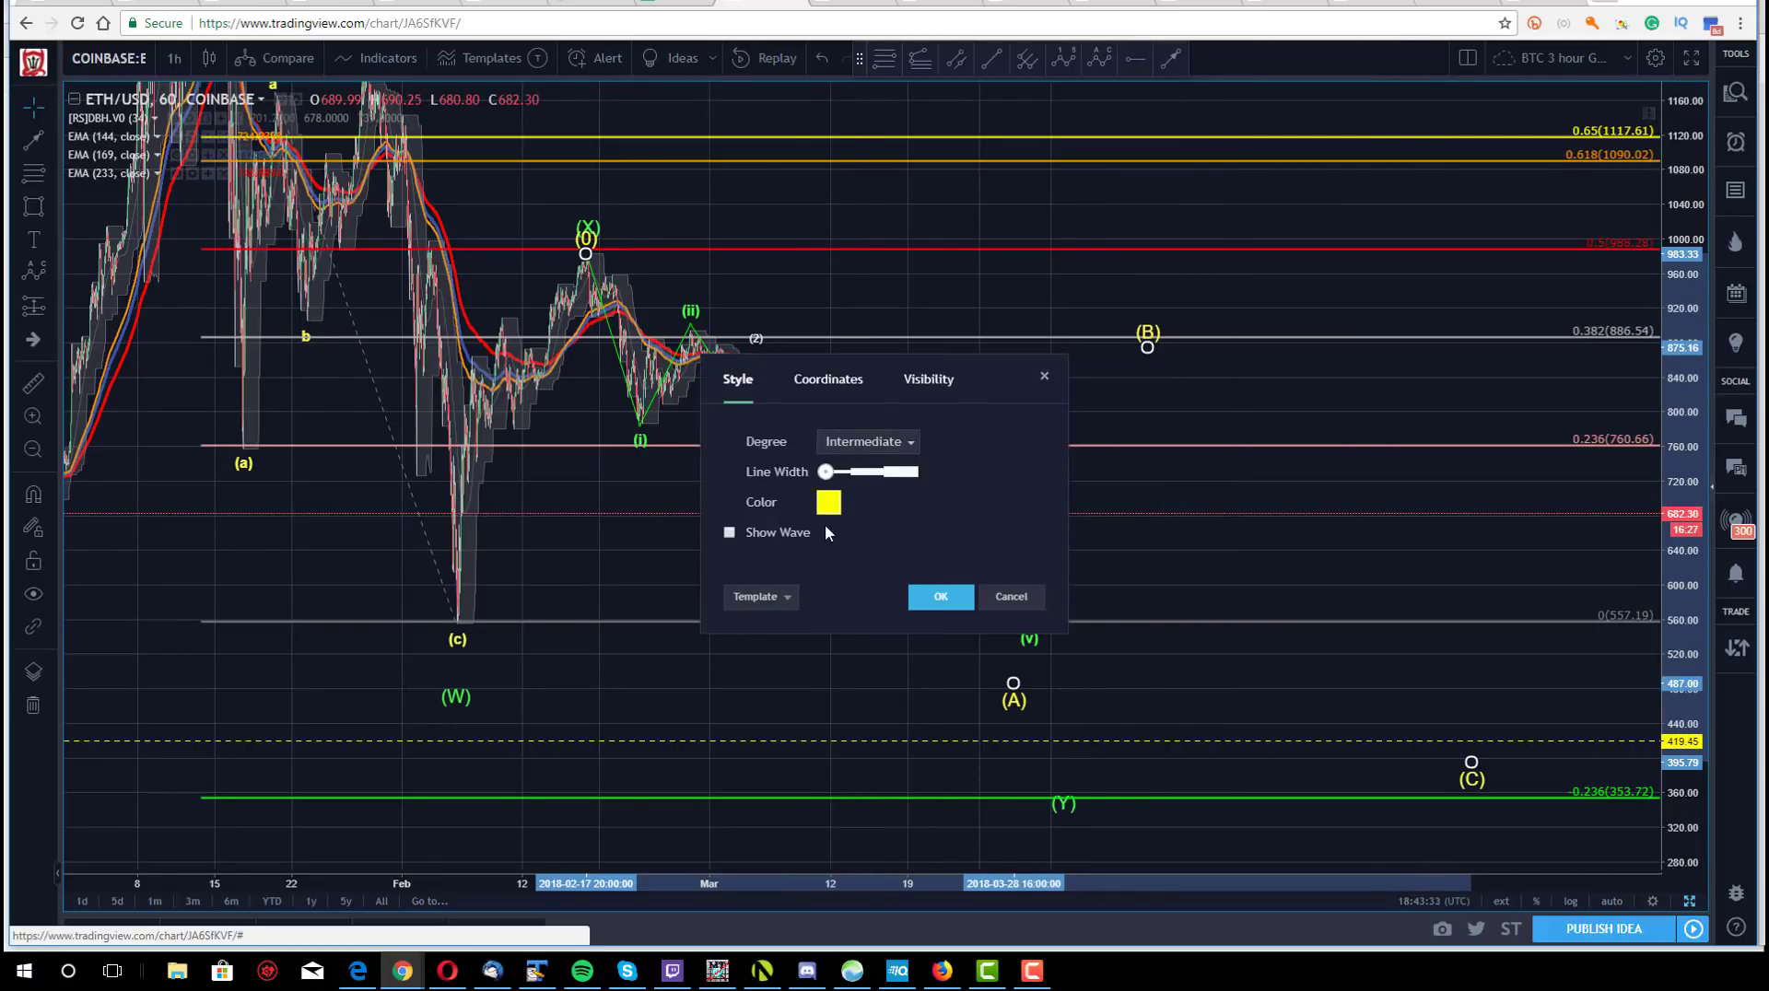
left_click(729, 533)
left_click(940, 597)
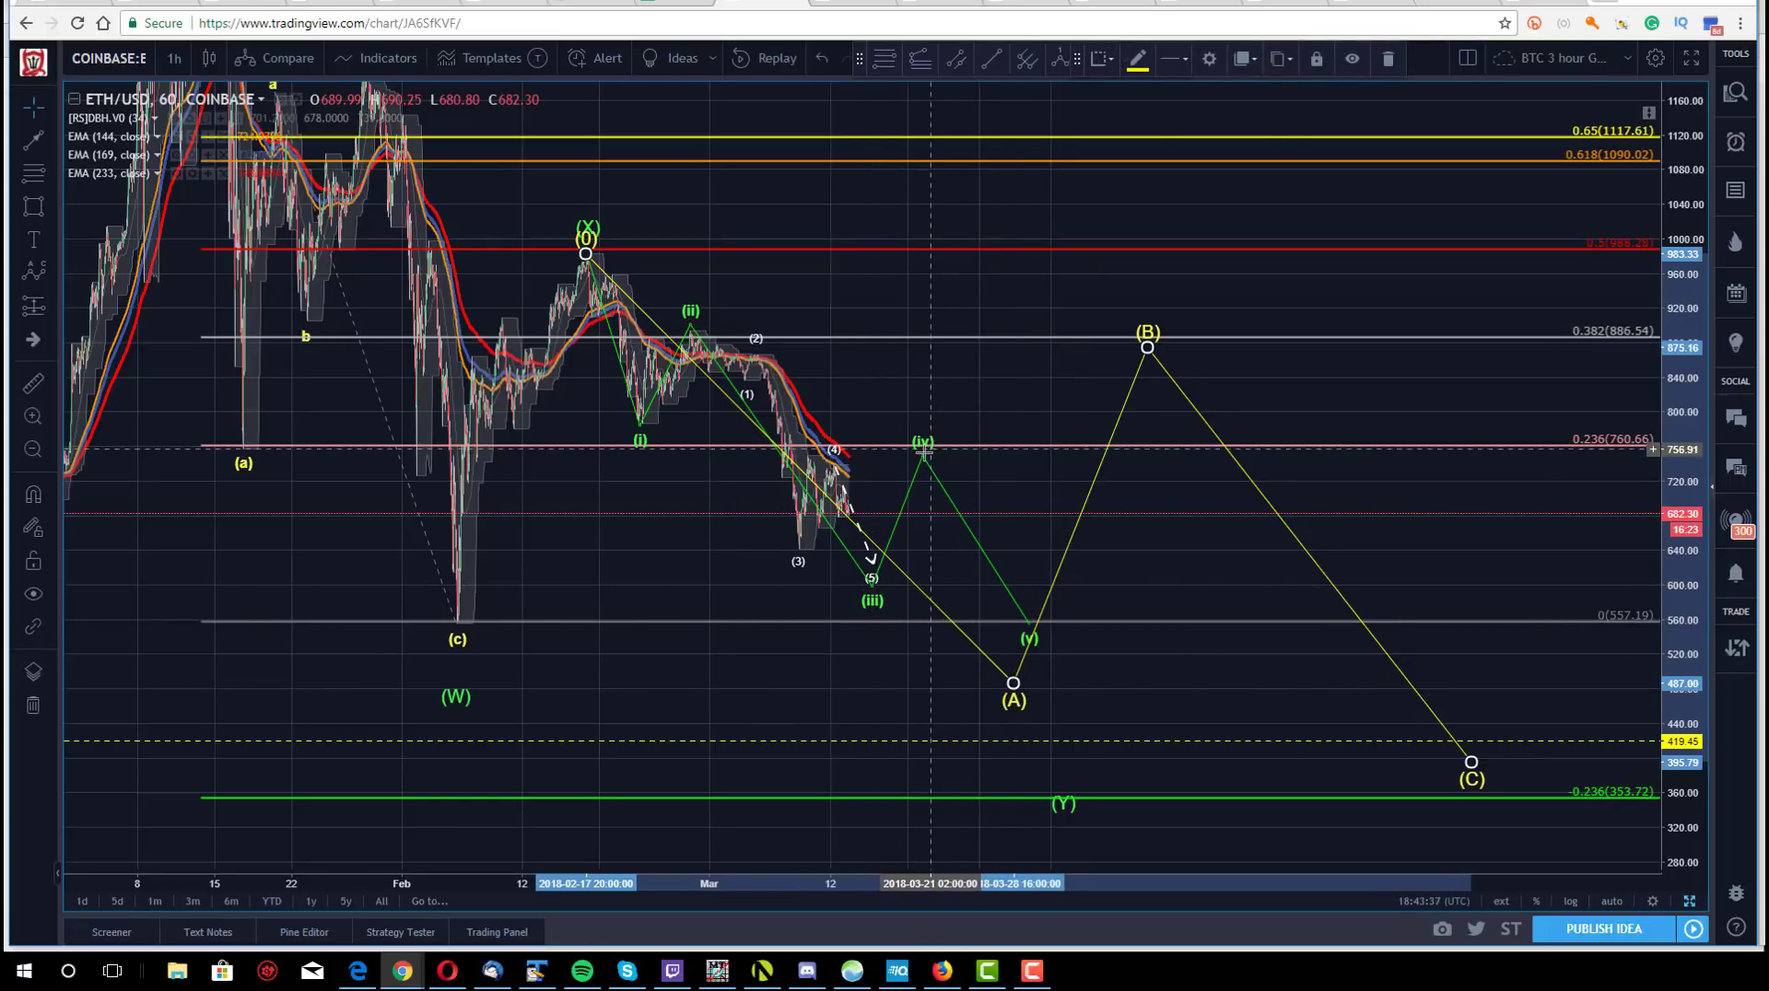
- Lower the green (iv) point slightly and bring (v) and the yellow (A) together at about 528.89 on March 28
left_click_drag(923, 458, 921, 467)
left_click_drag(1031, 624, 1010, 646)
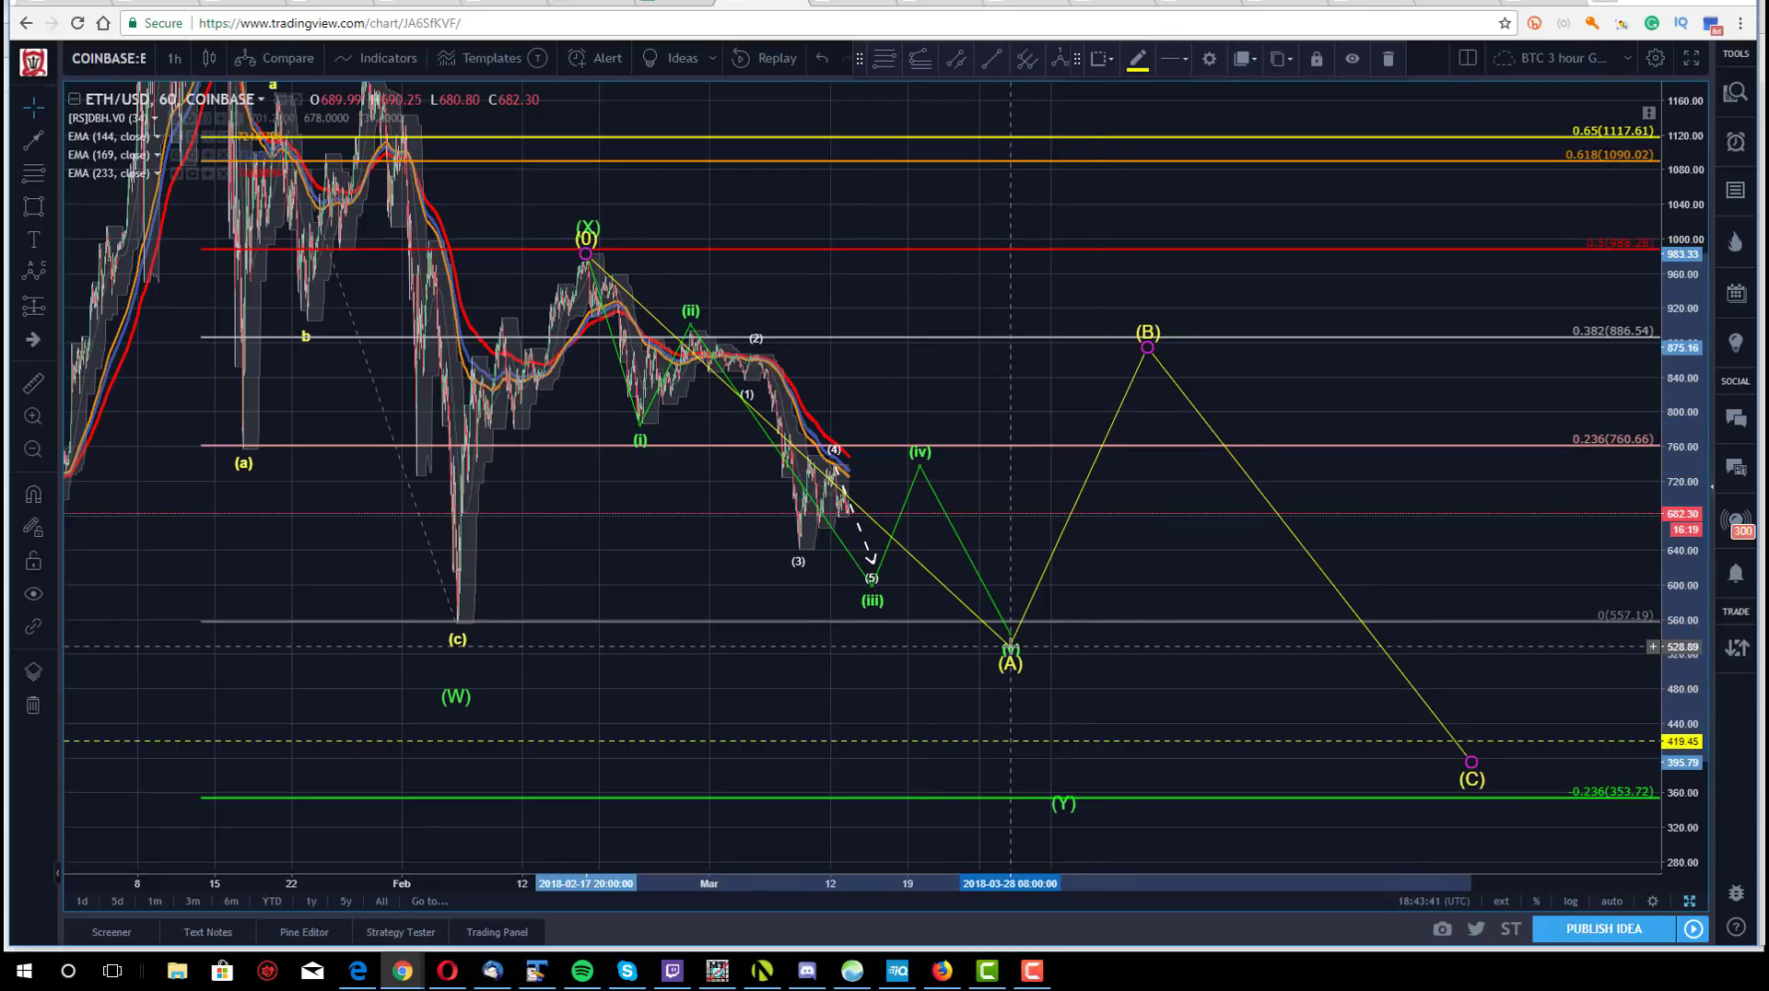
- Move the yellow (B) to about 887.35 and (C) to about 378.29, and place the green (Y) label just below (C)
left_click_drag(1147, 347, 1155, 337)
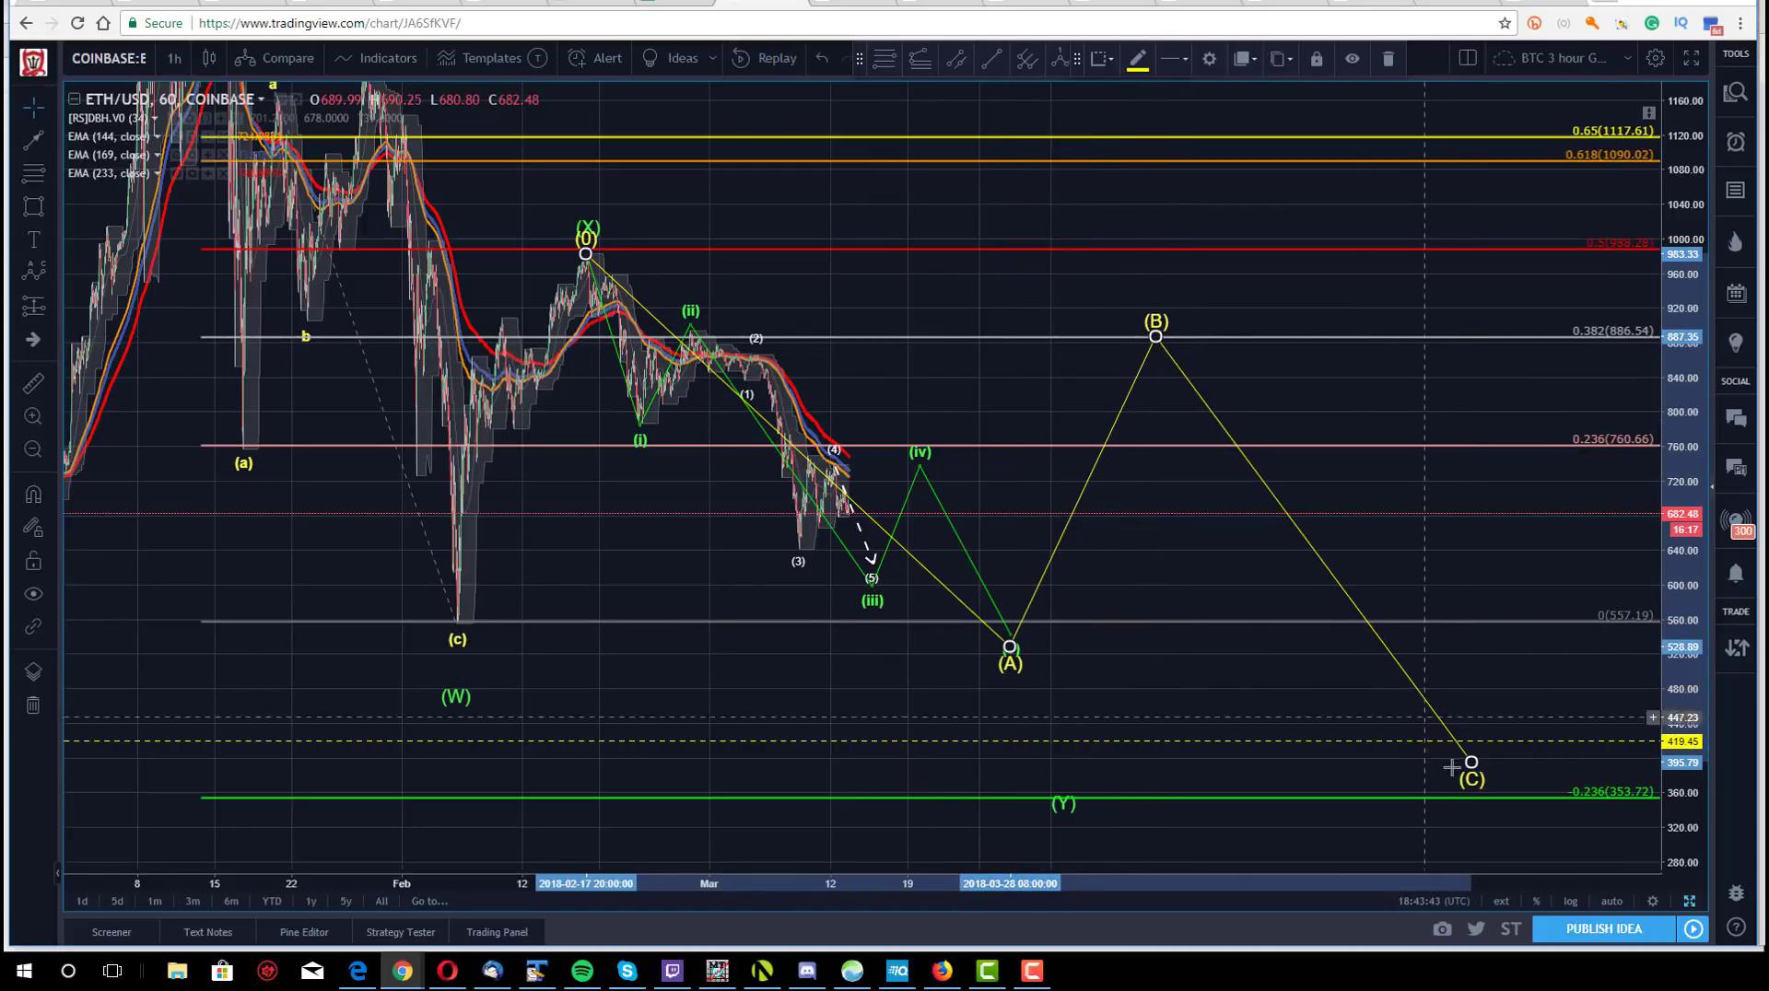
left_click_drag(1472, 760, 1520, 776)
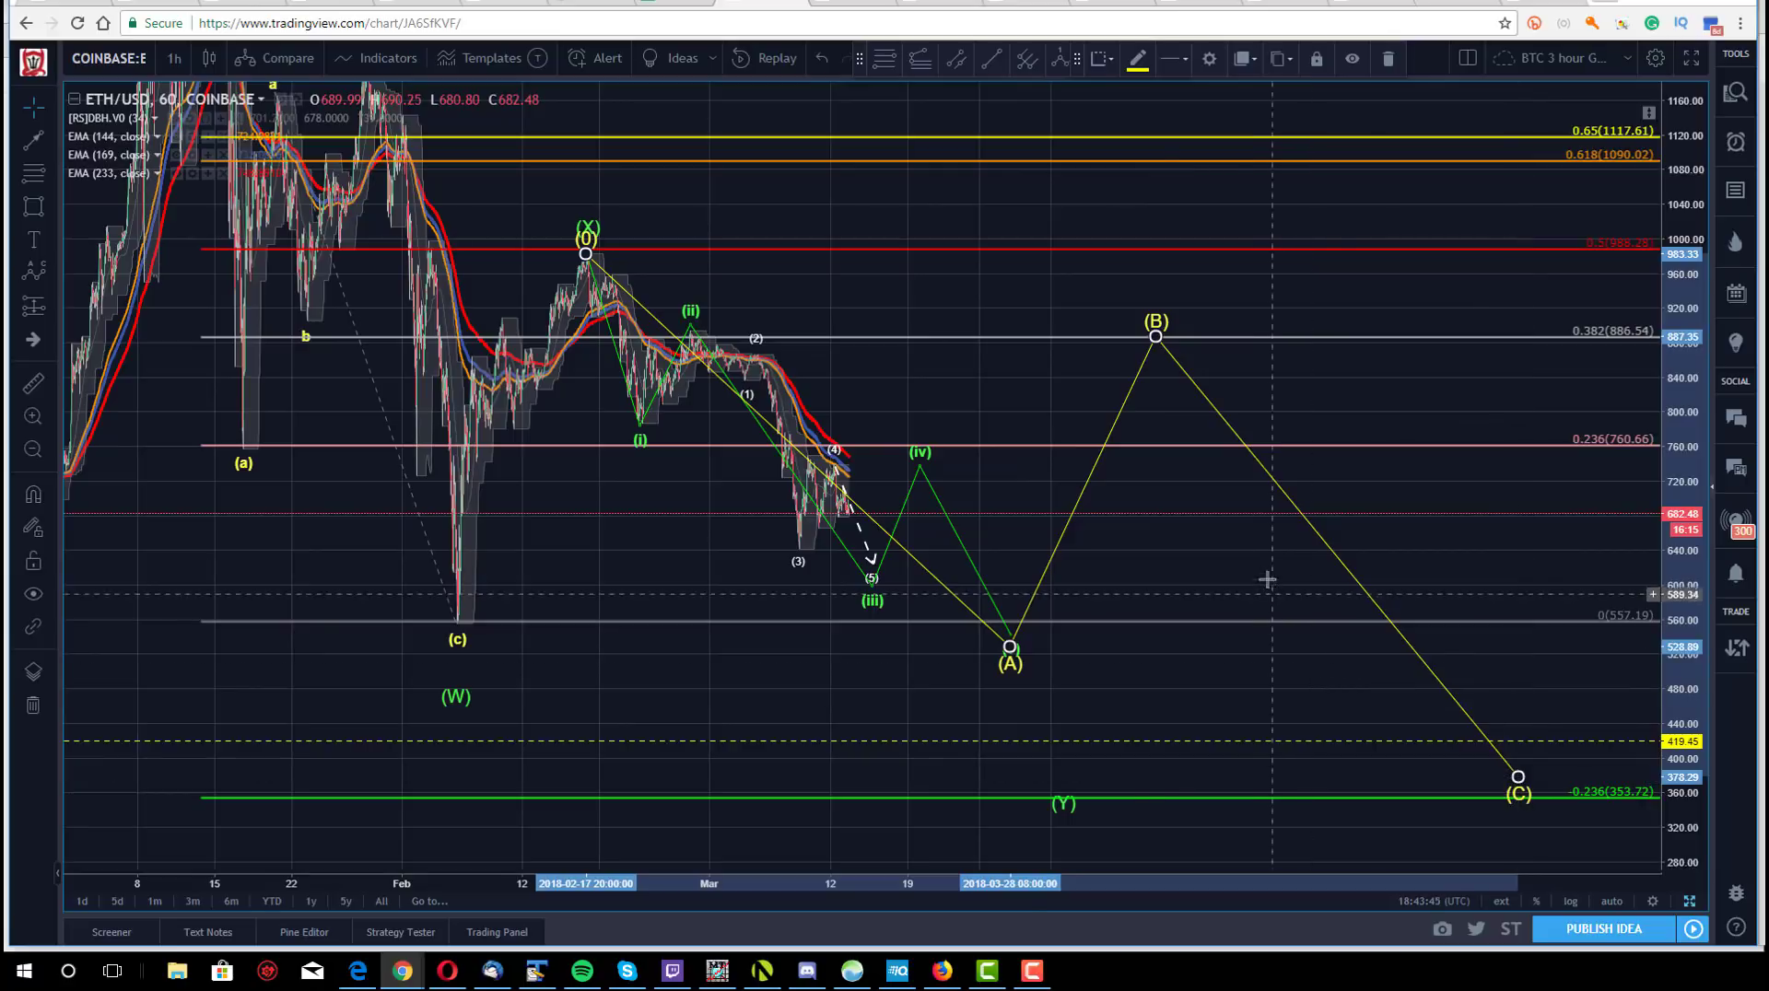
left_click_drag(1064, 797, 1527, 808)
left_click(644, 601)
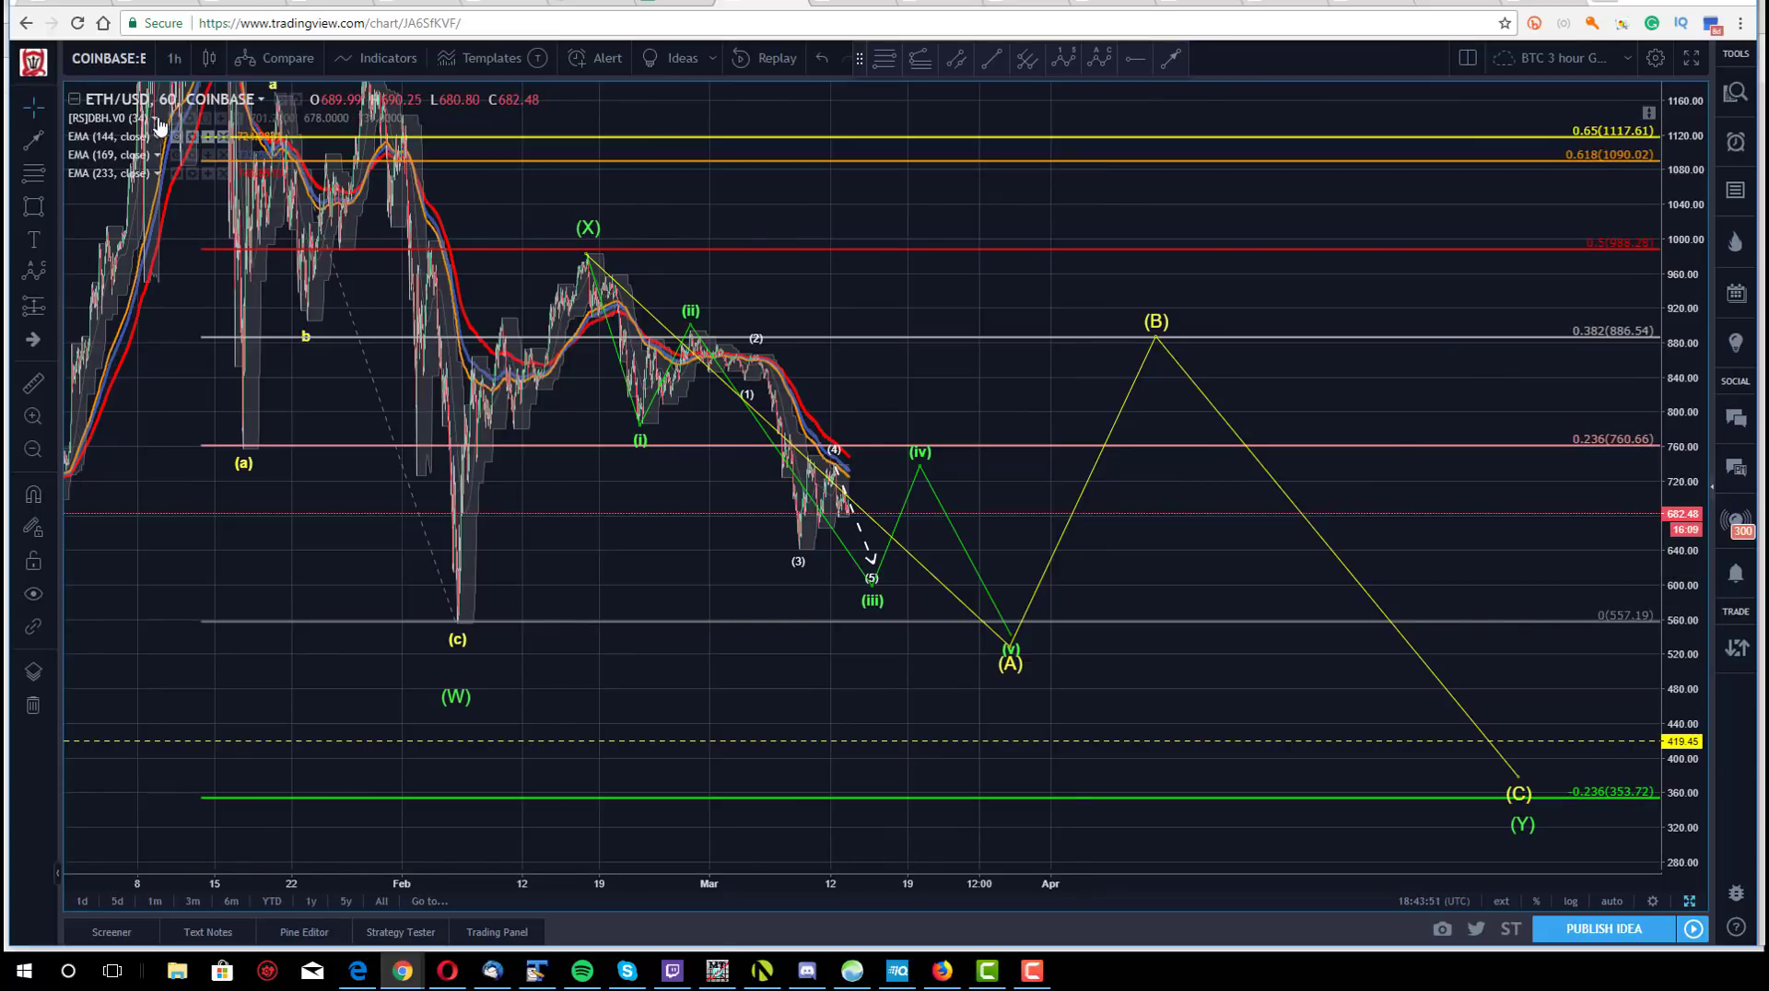
- Switch the ETH/USD chart to the 4-hour interval and turn on automatic price scaling to show the whole rally and projection
left_click(174, 58)
left_click(179, 373)
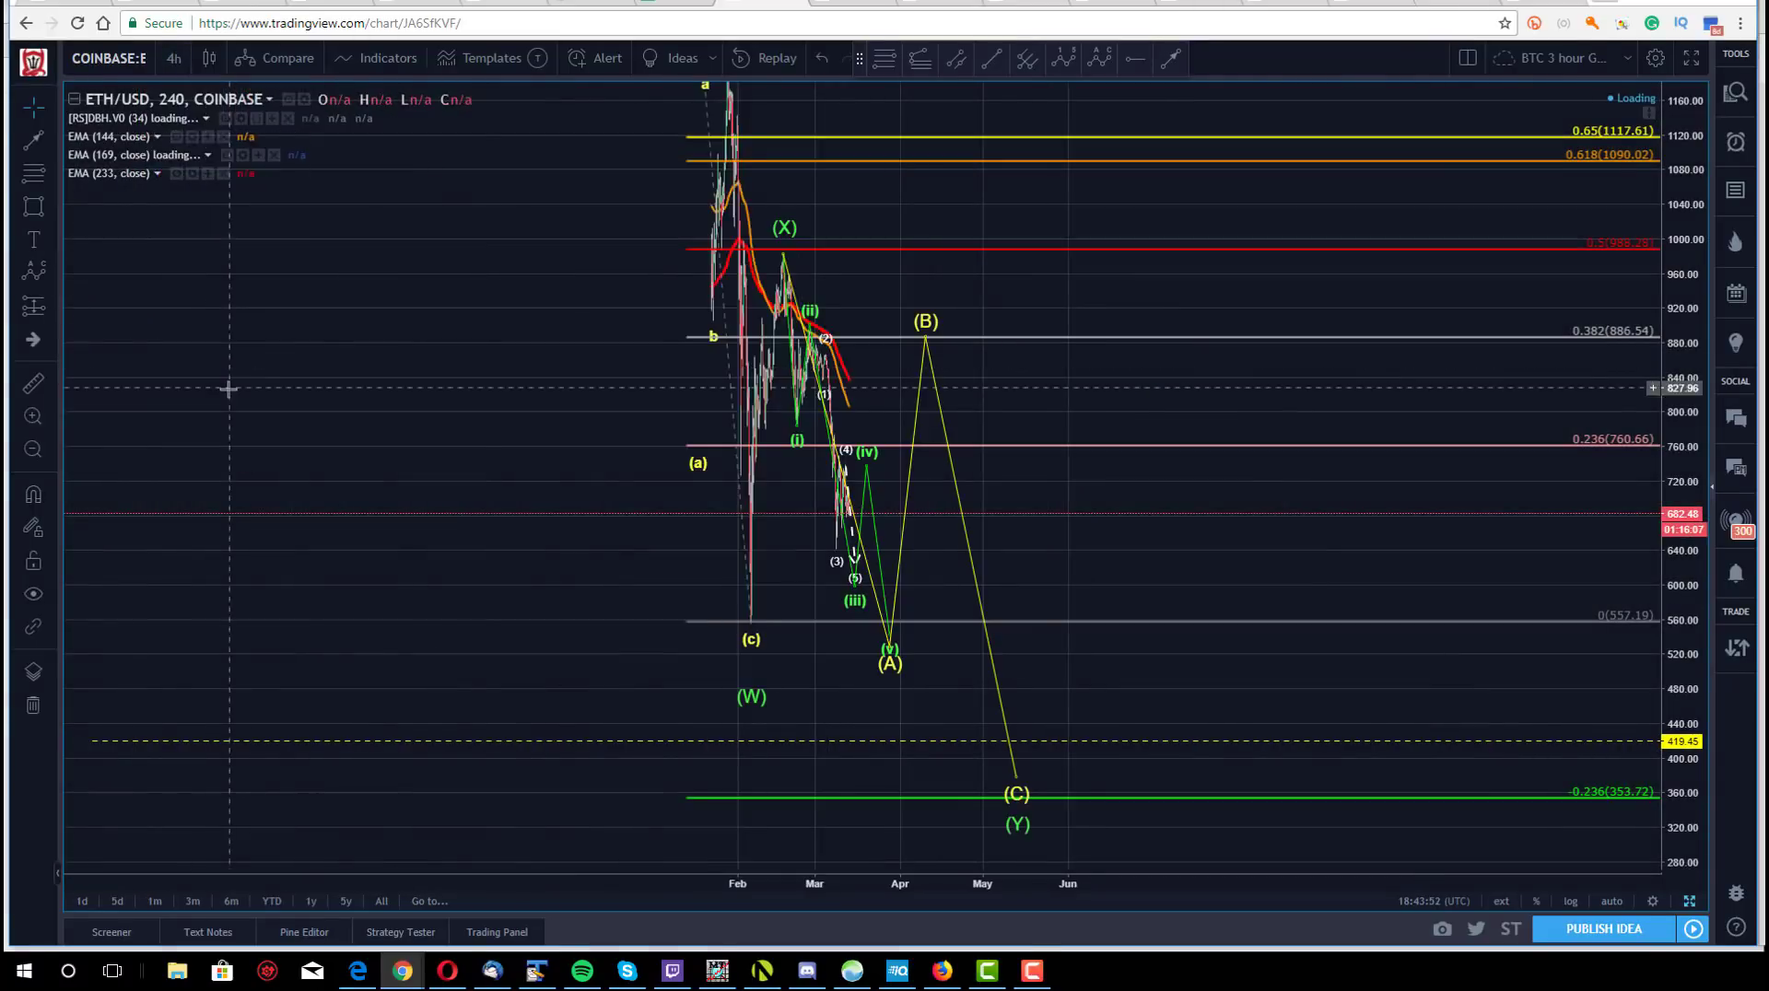
left_click(1606, 905)
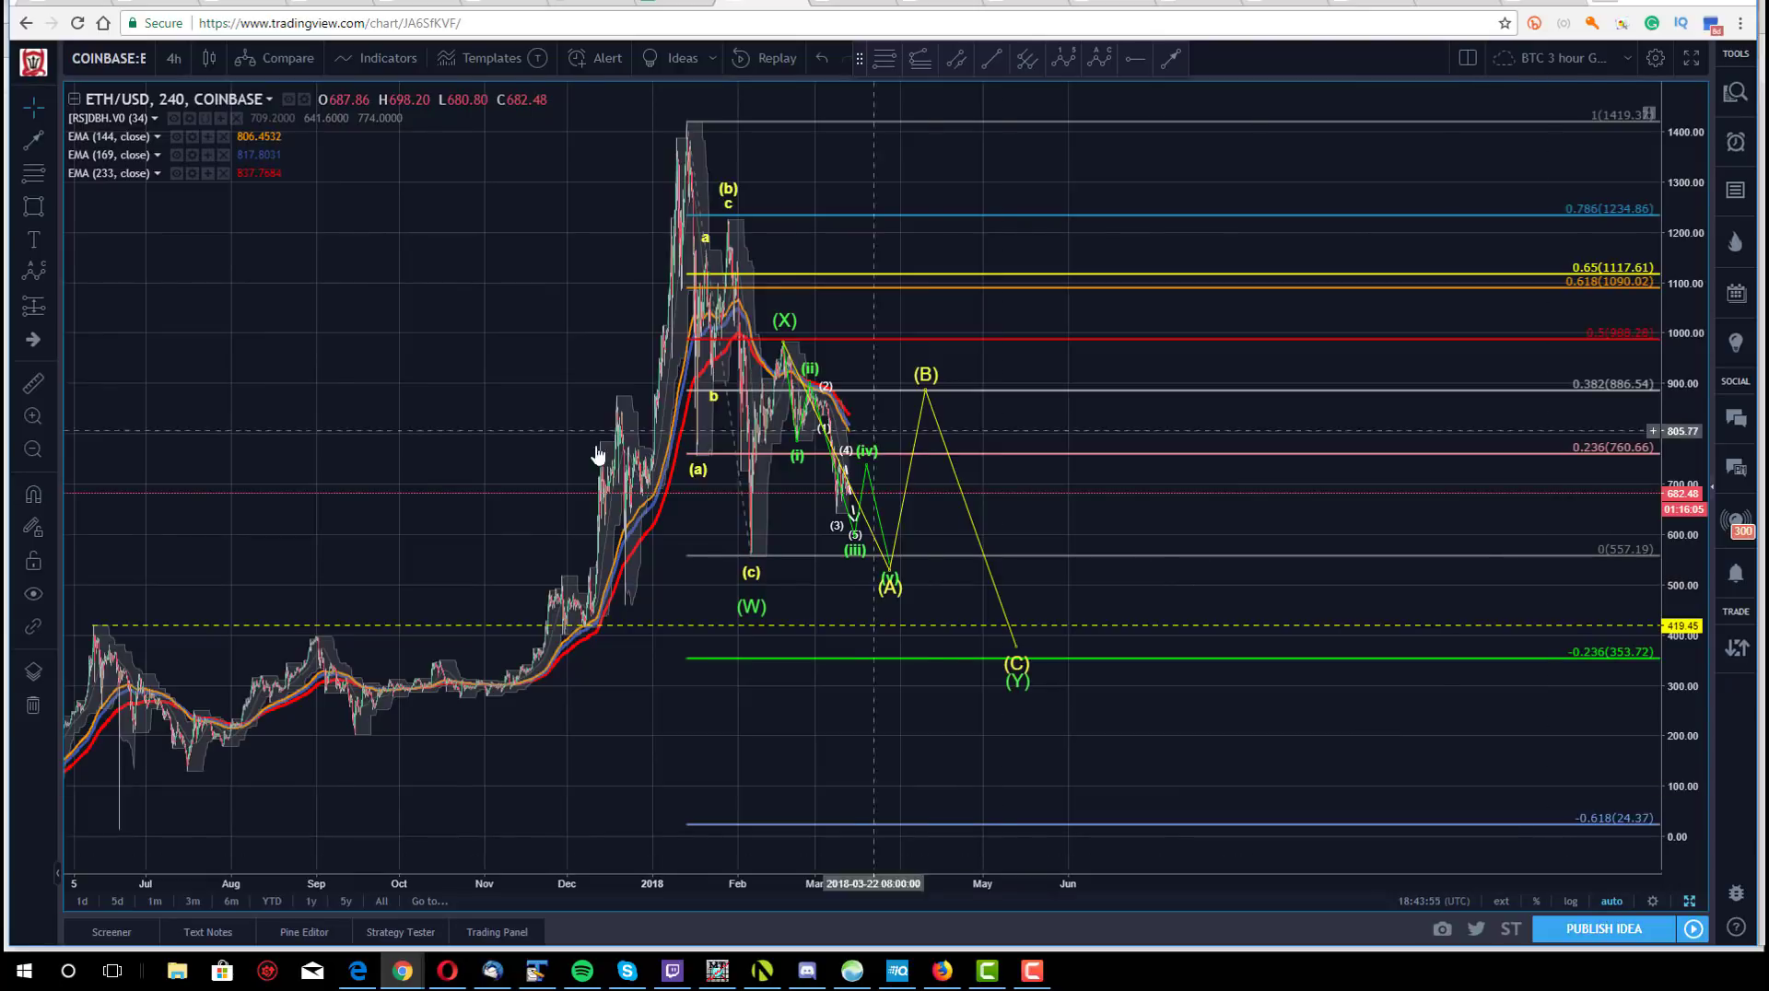
left_click_drag(334, 347, 499, 369)
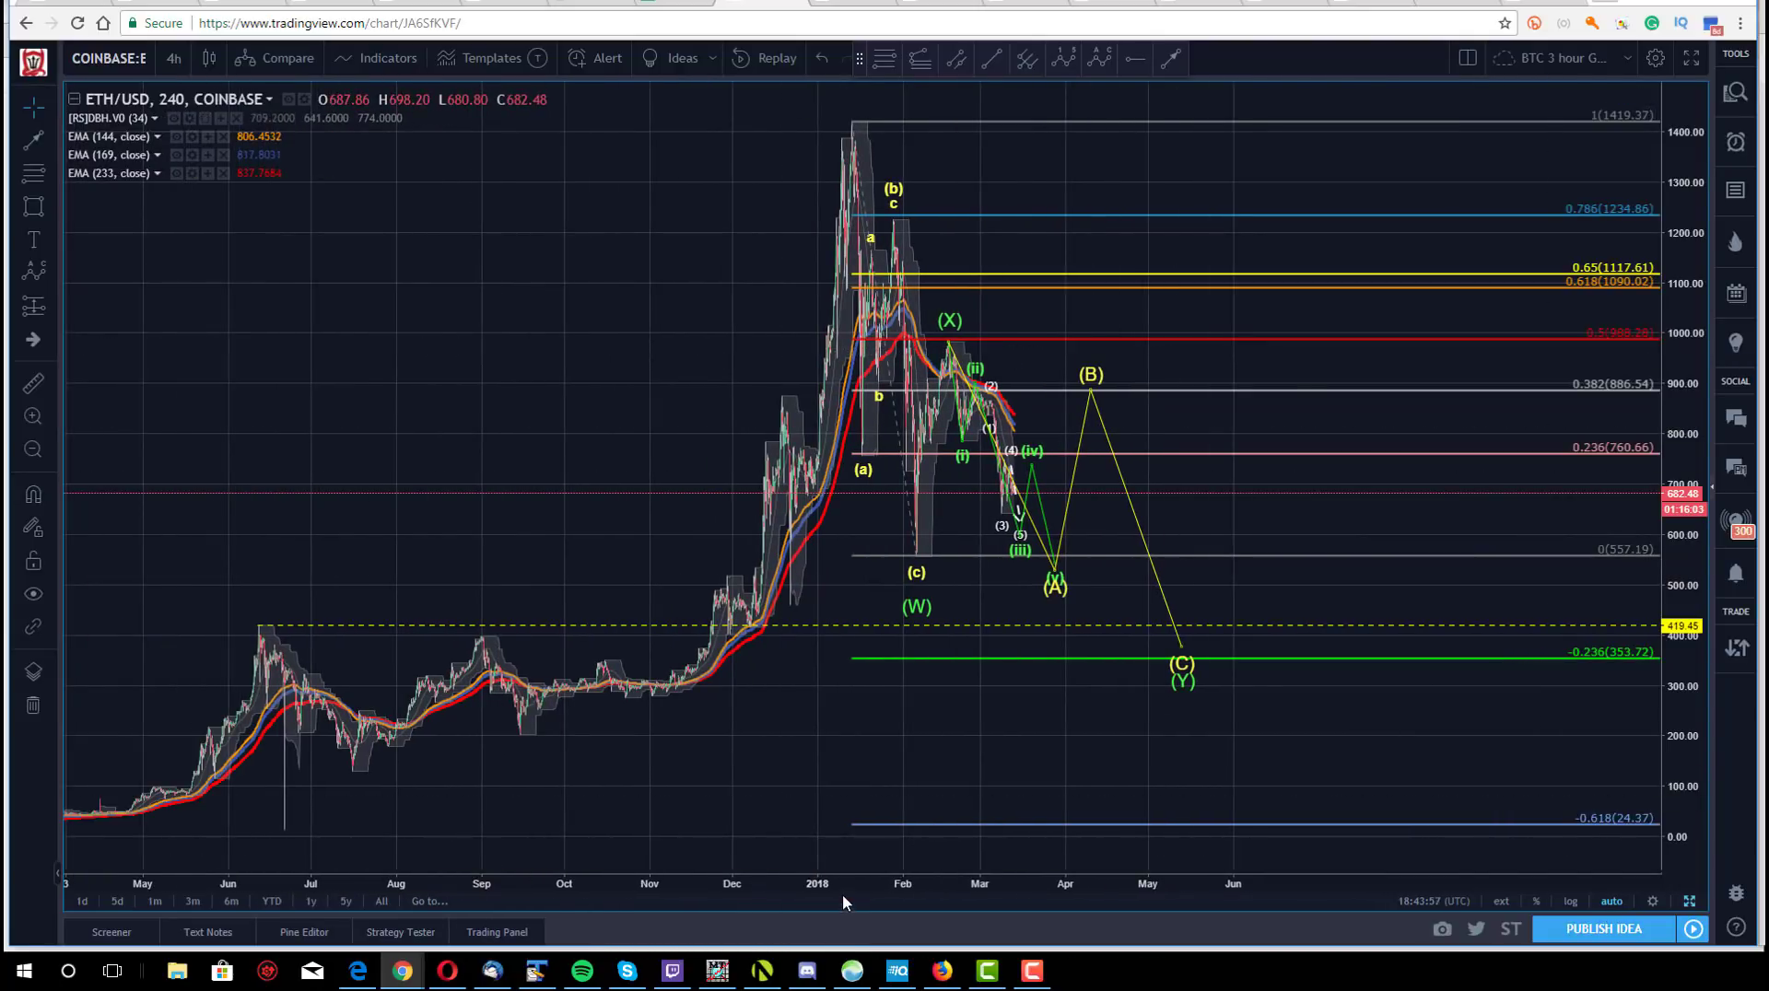
scroll(829, 857, "up", 5)
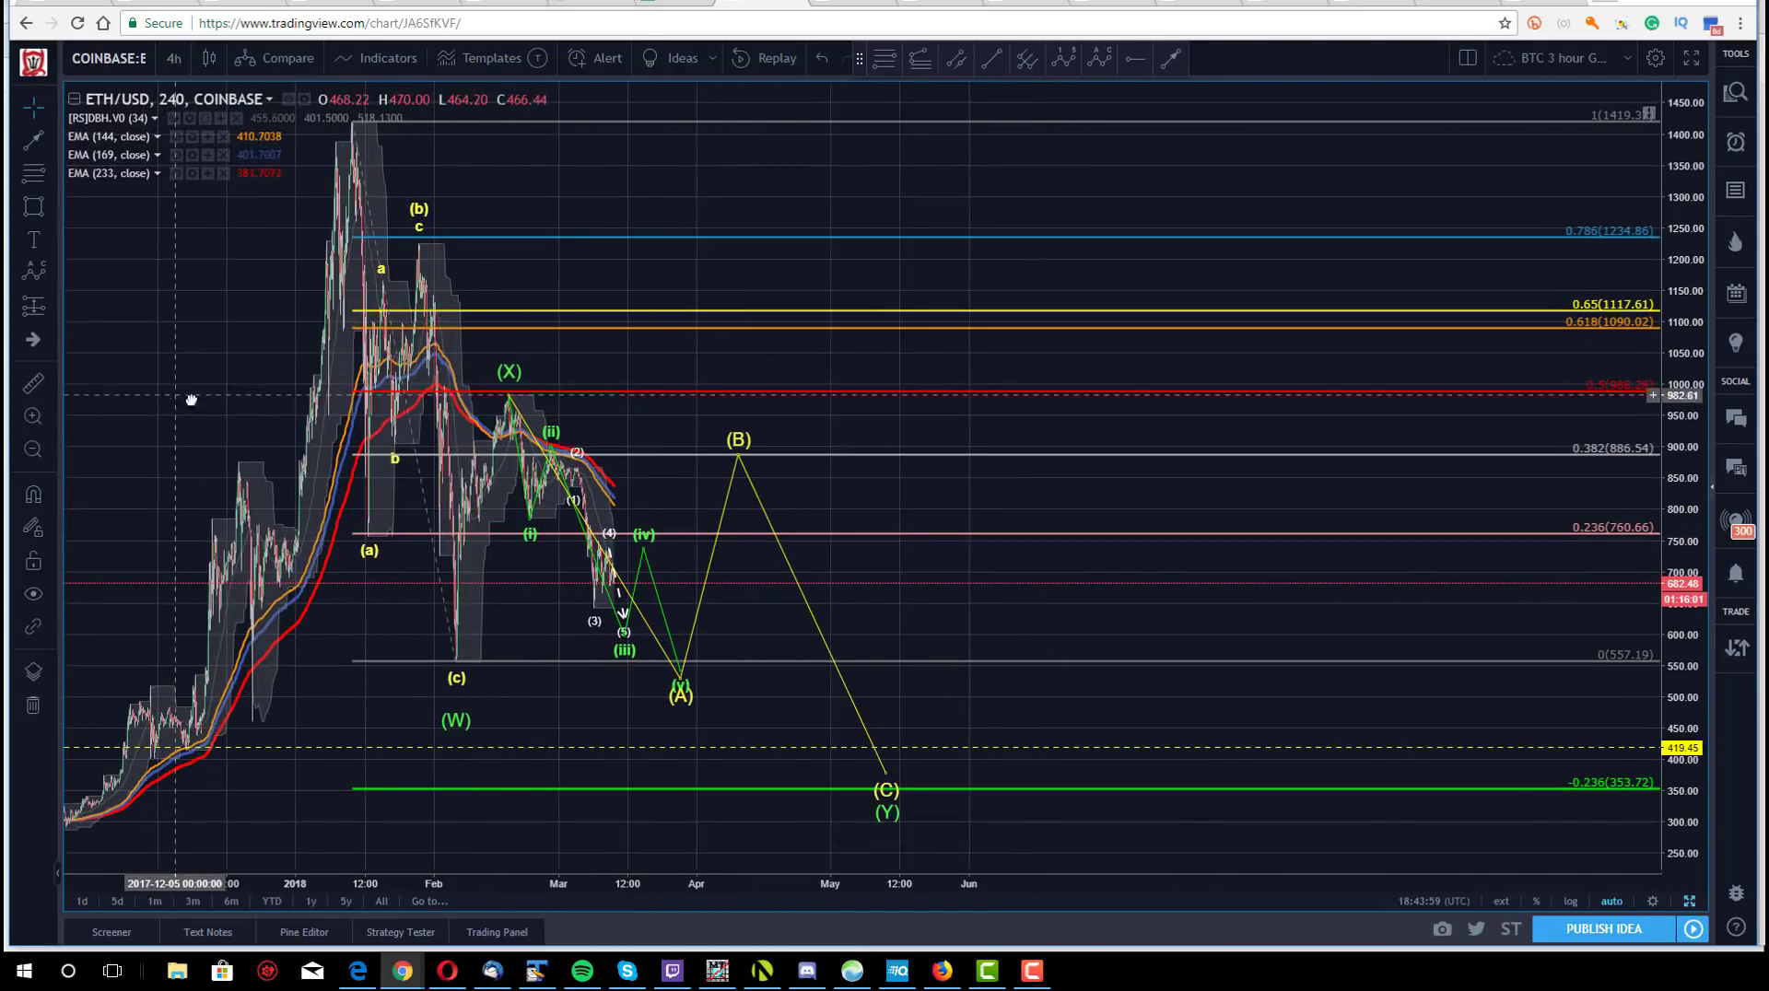
left_click_drag(412, 691, 854, 687)
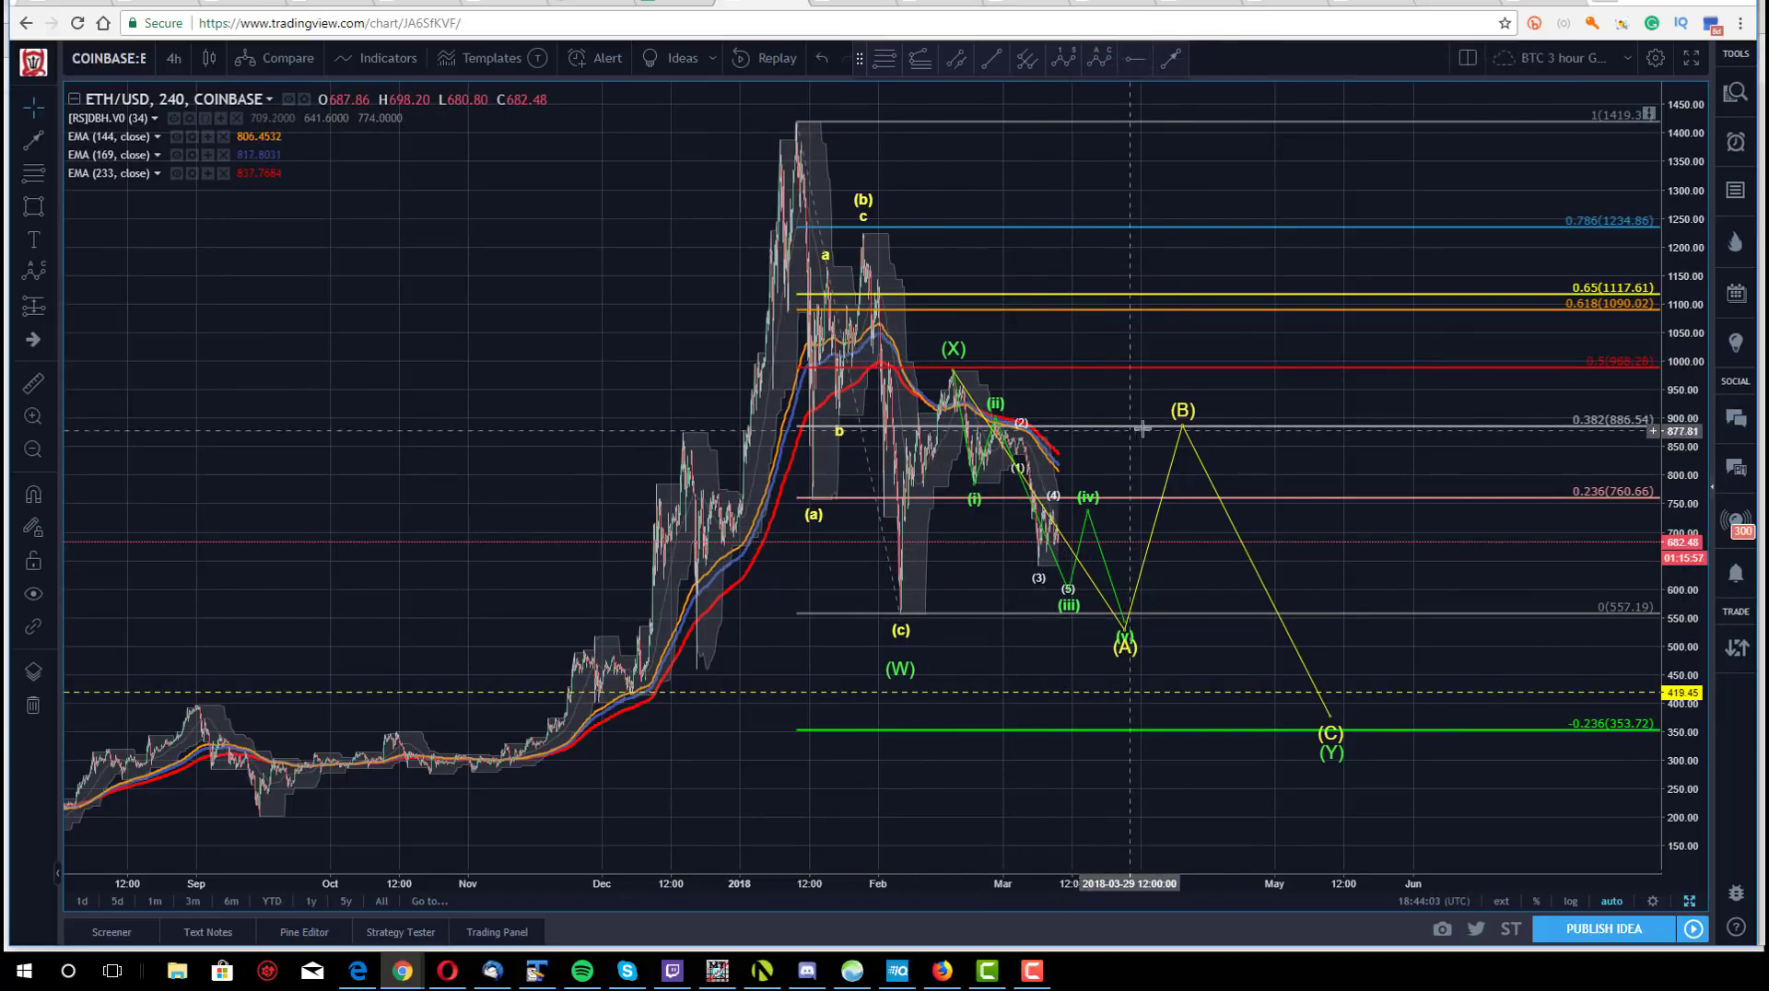
- Move the yellow (B) to about 879.42 on April 14 and (C) to about 364.77 on May 24
left_click_drag(1182, 426, 1202, 429)
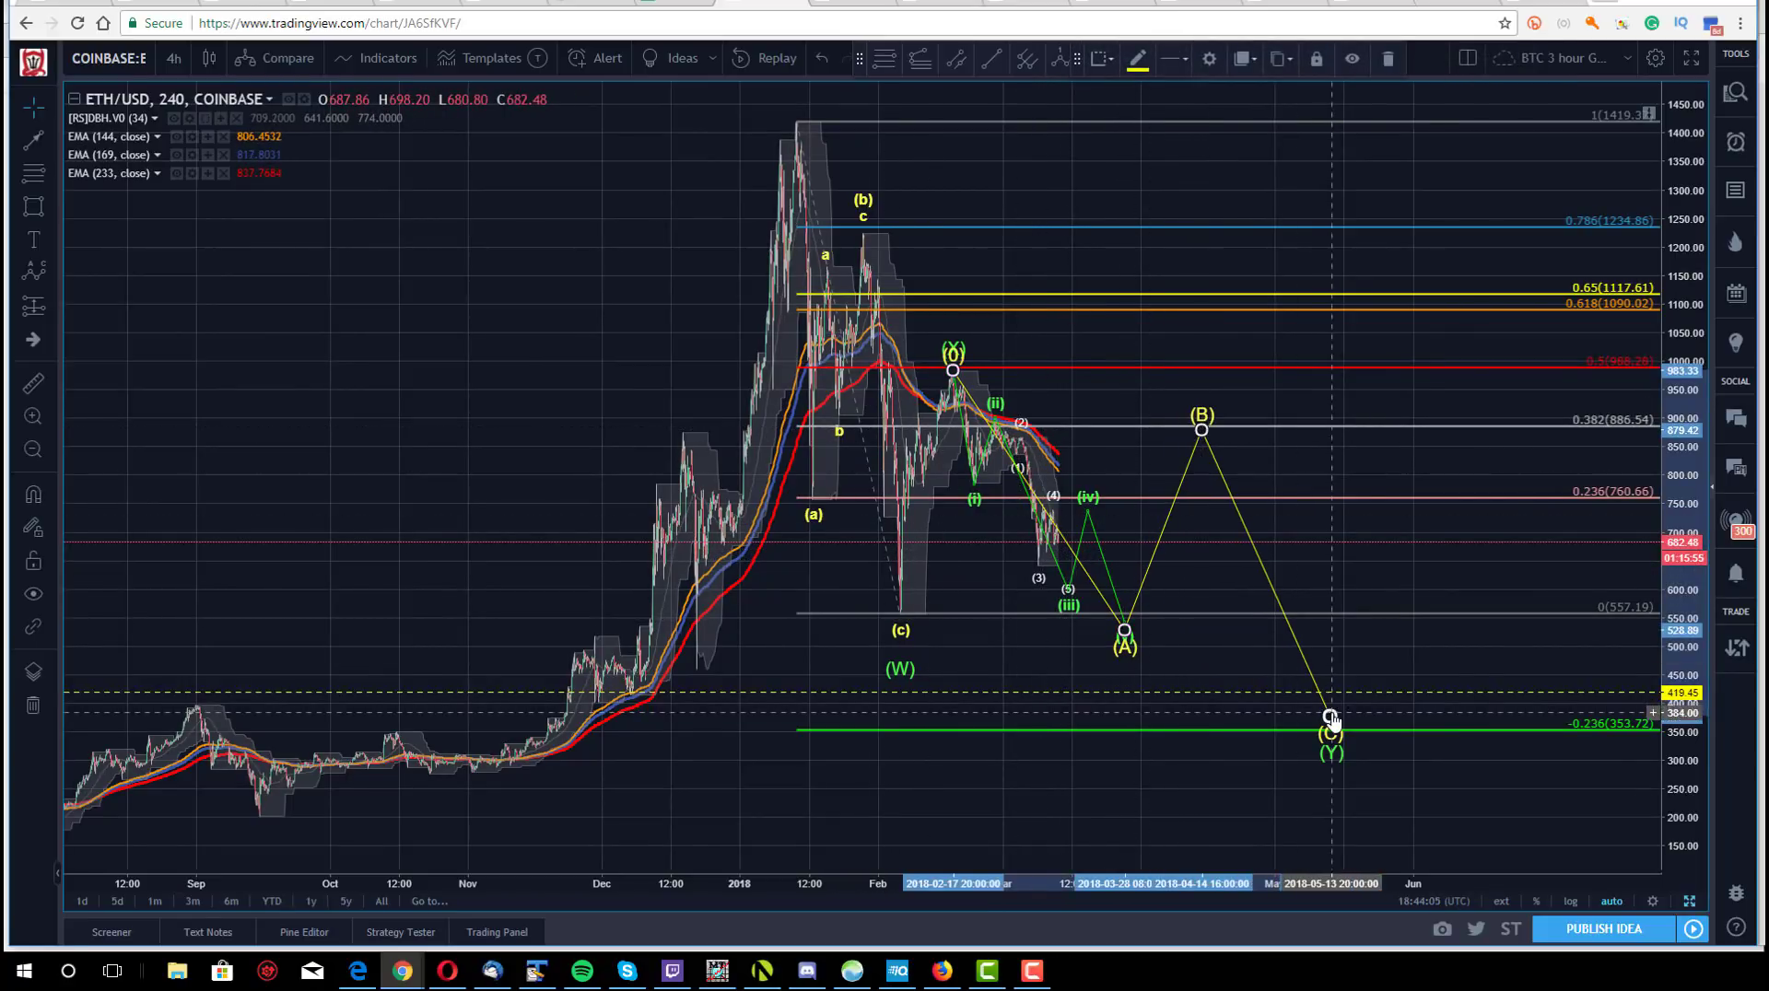
left_click_drag(1332, 717, 1347, 712)
left_click(526, 285)
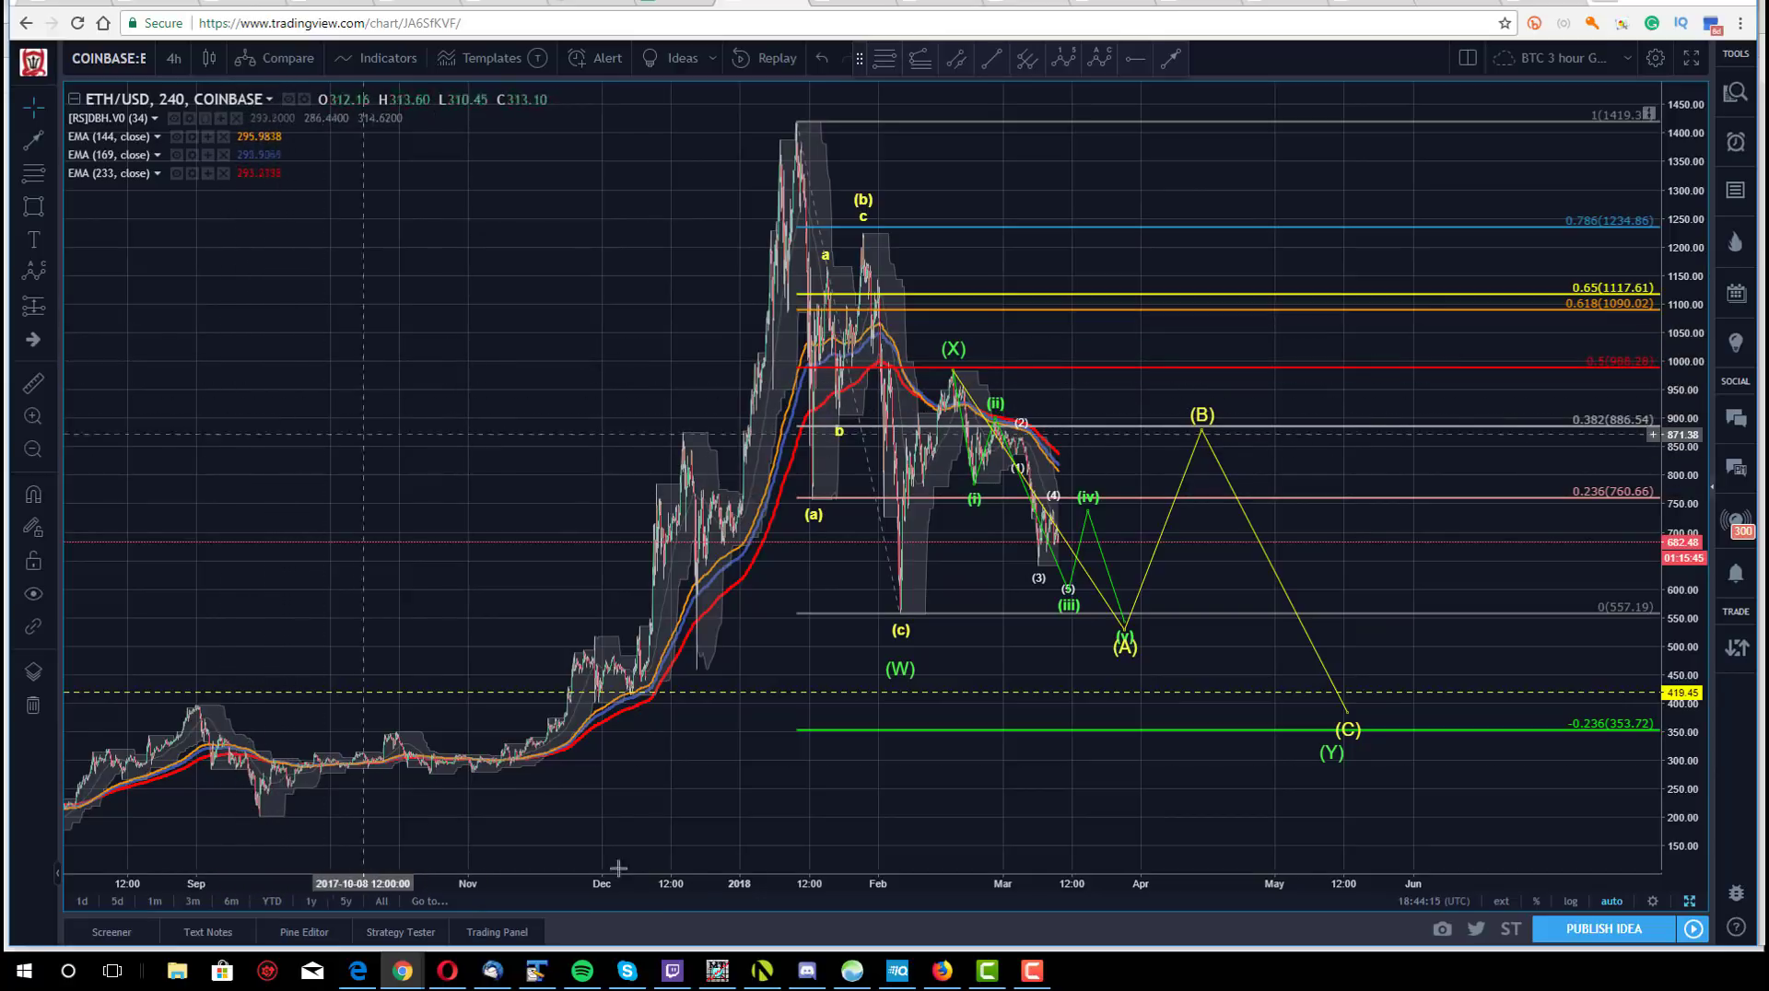
left_click_drag(640, 889, 573, 887)
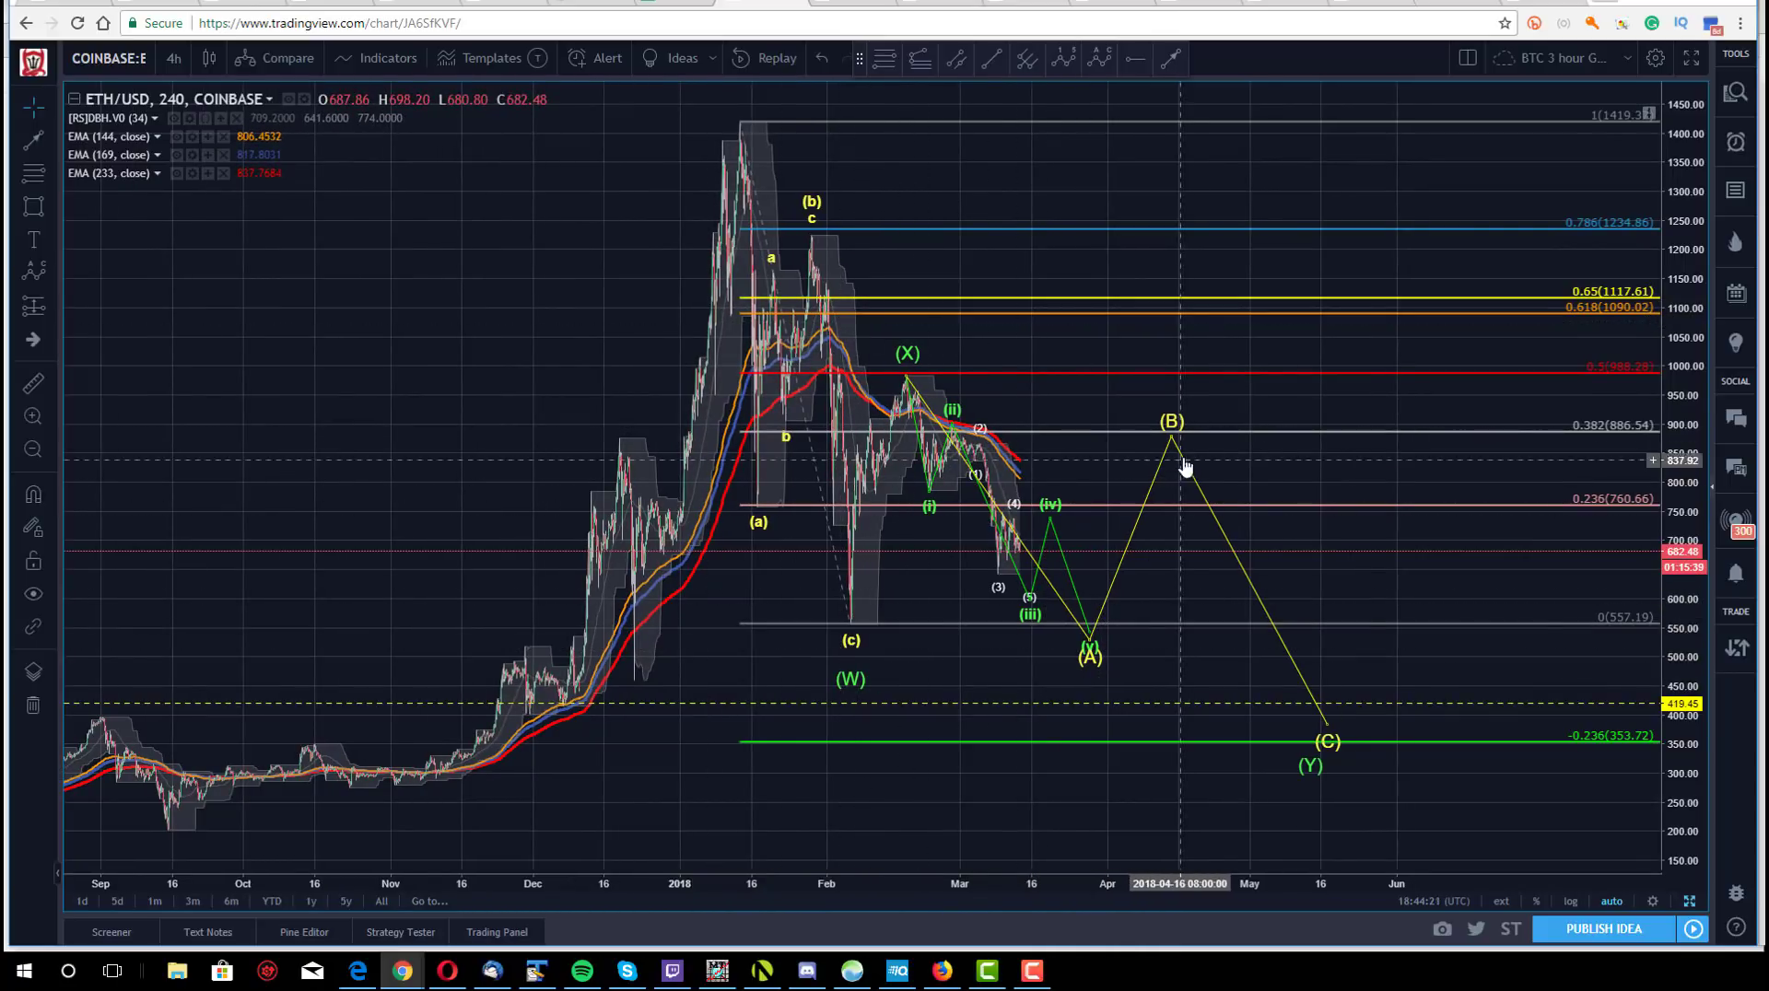
left_click_drag(1327, 732, 1360, 736)
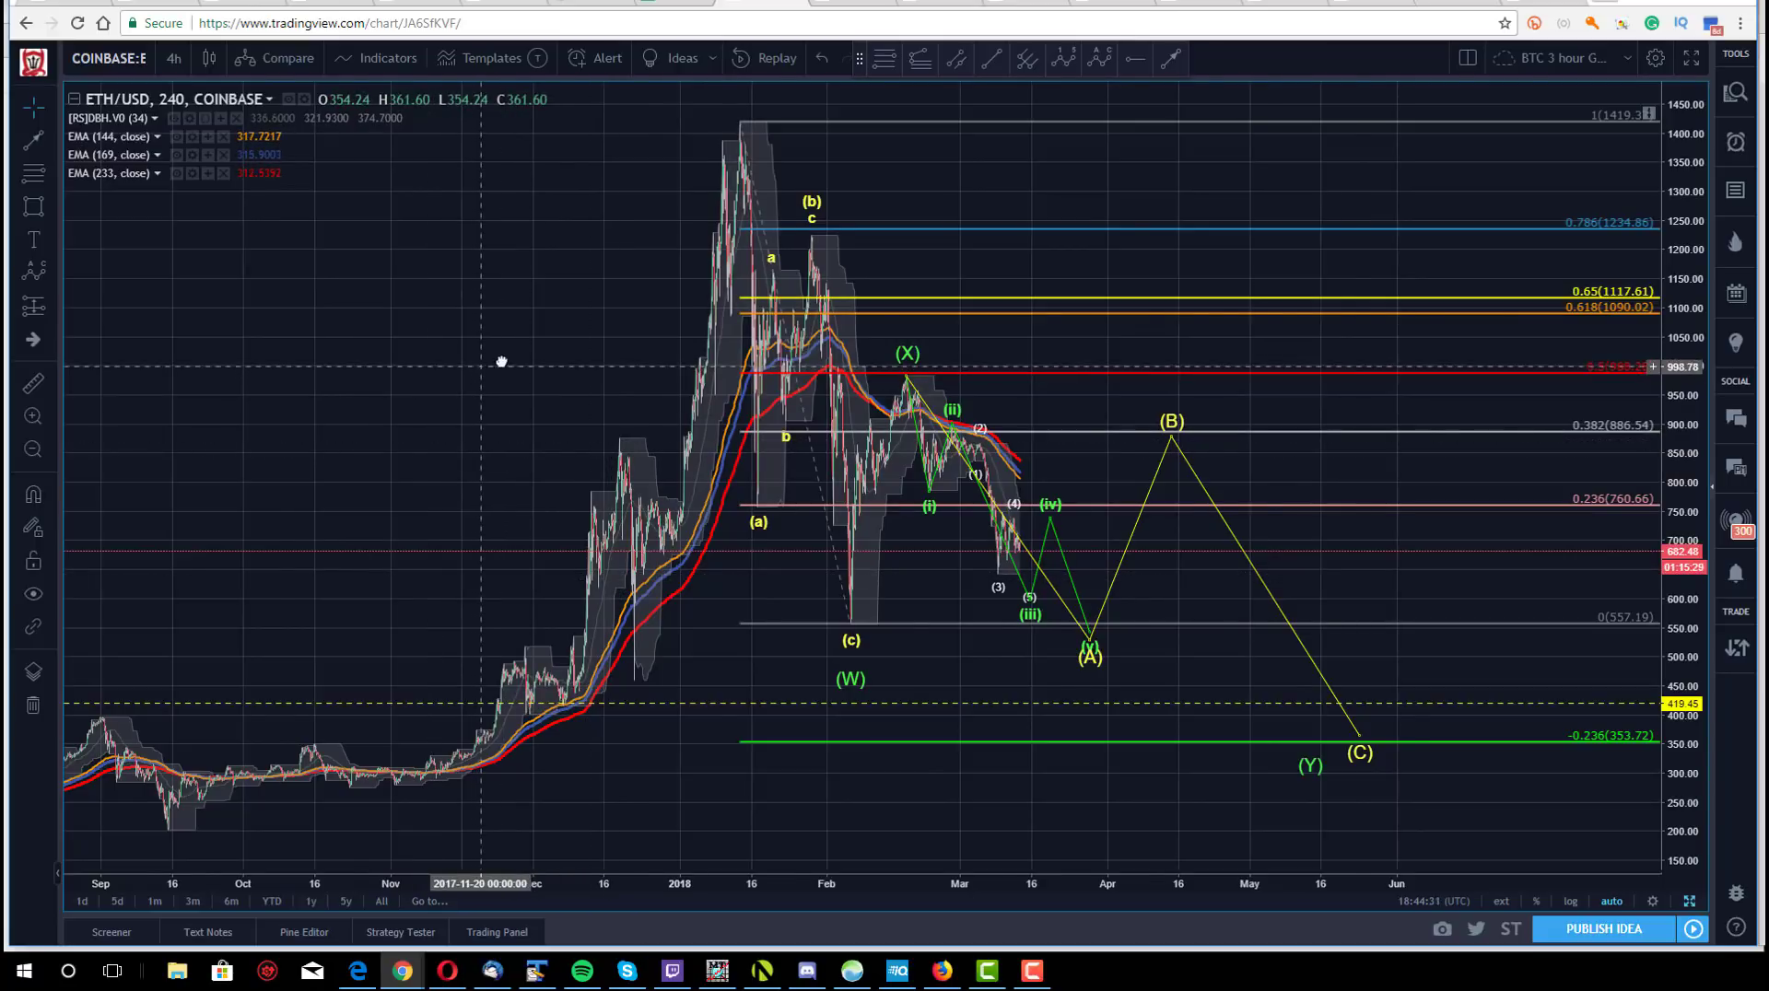
left_click_drag(501, 362, 519, 366)
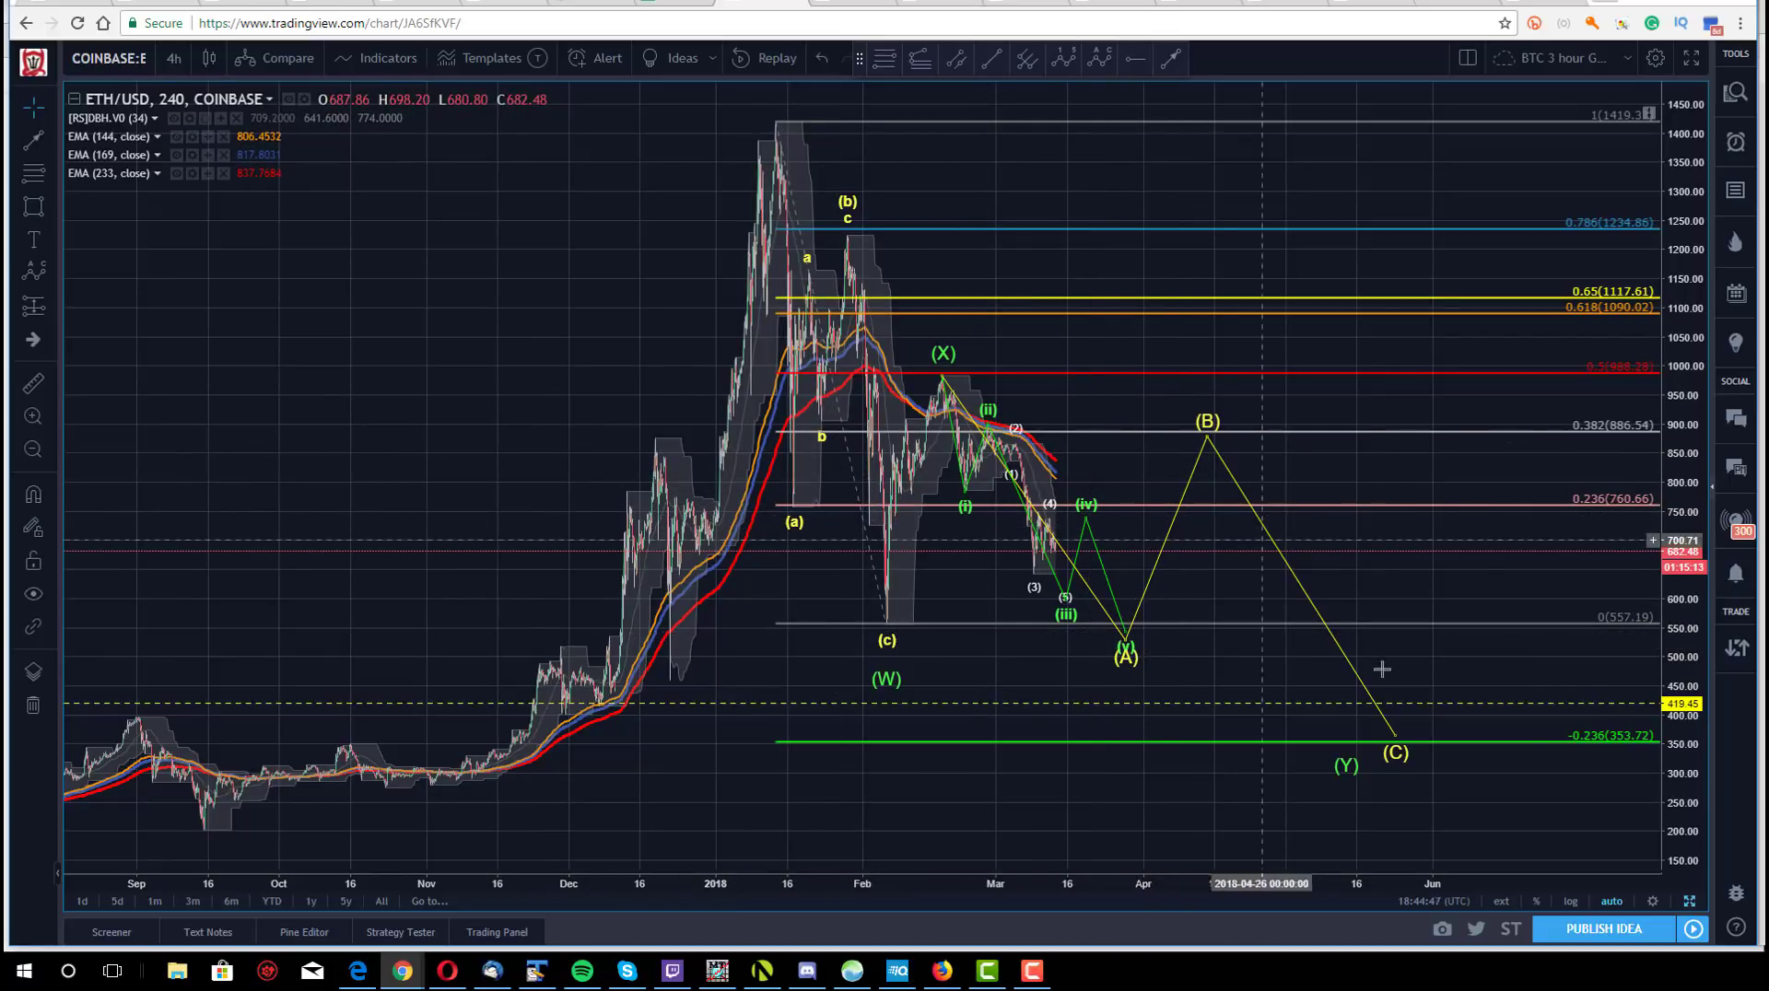
left_click_drag(530, 358, 498, 360)
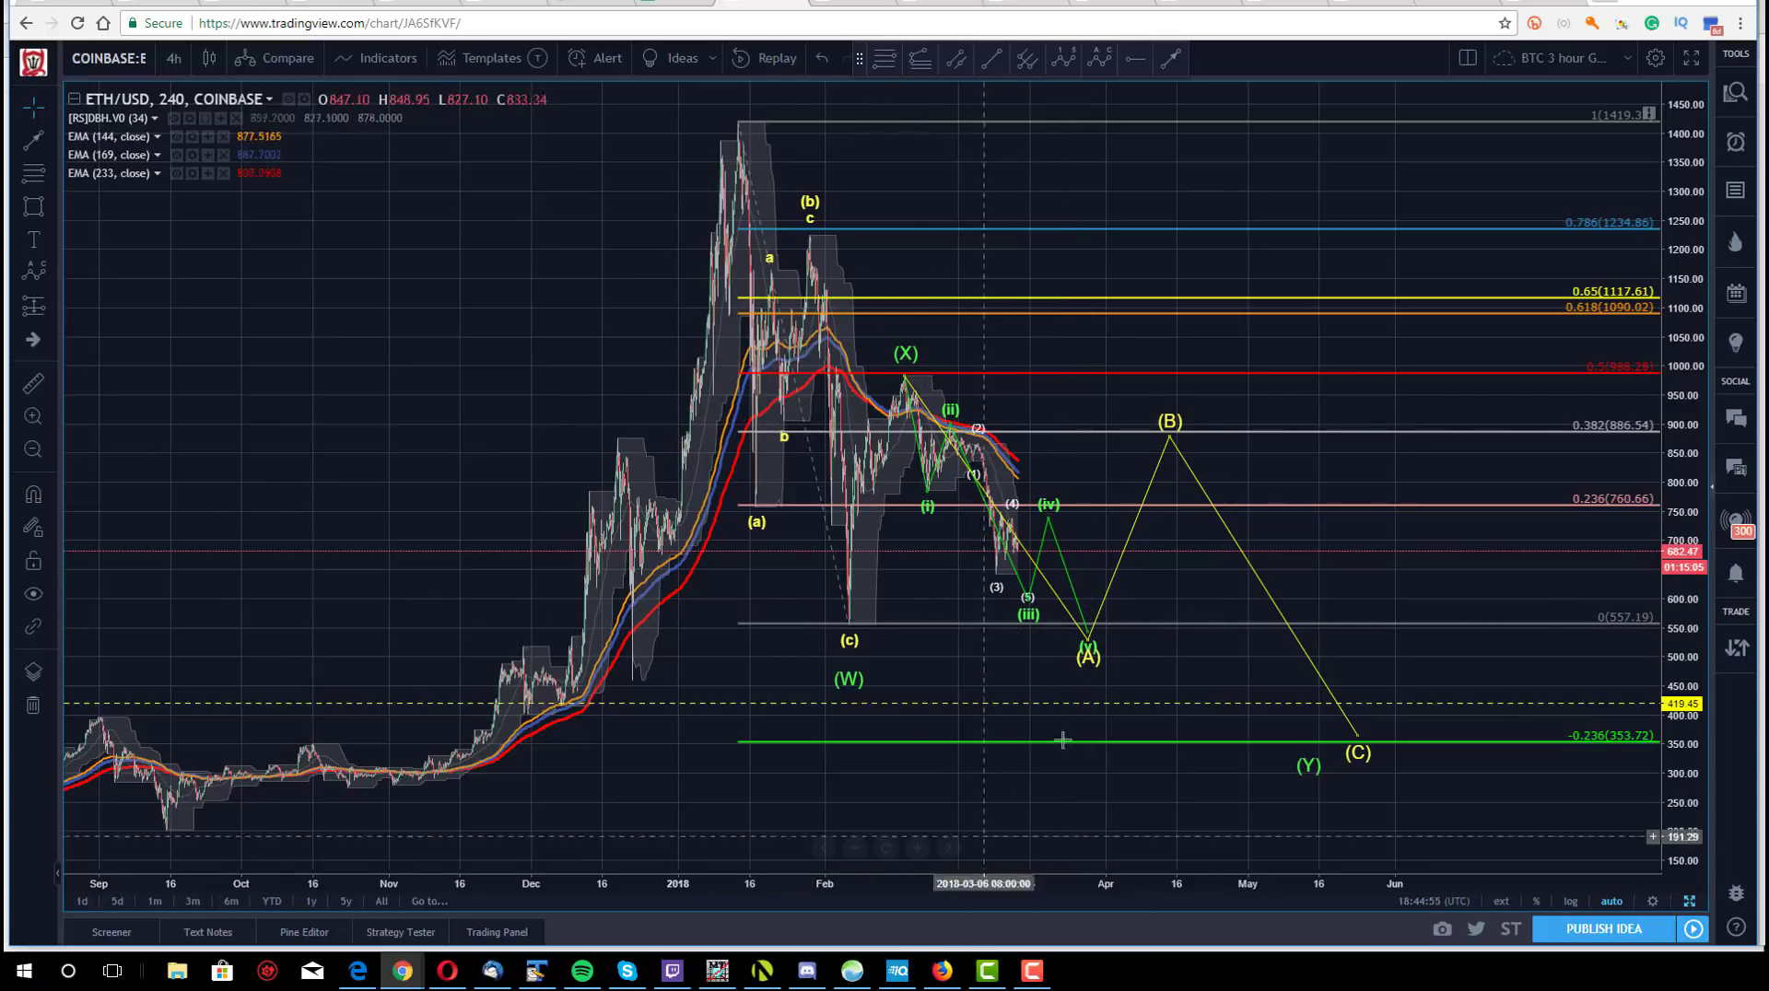
left_click_drag(367, 355, 361, 356)
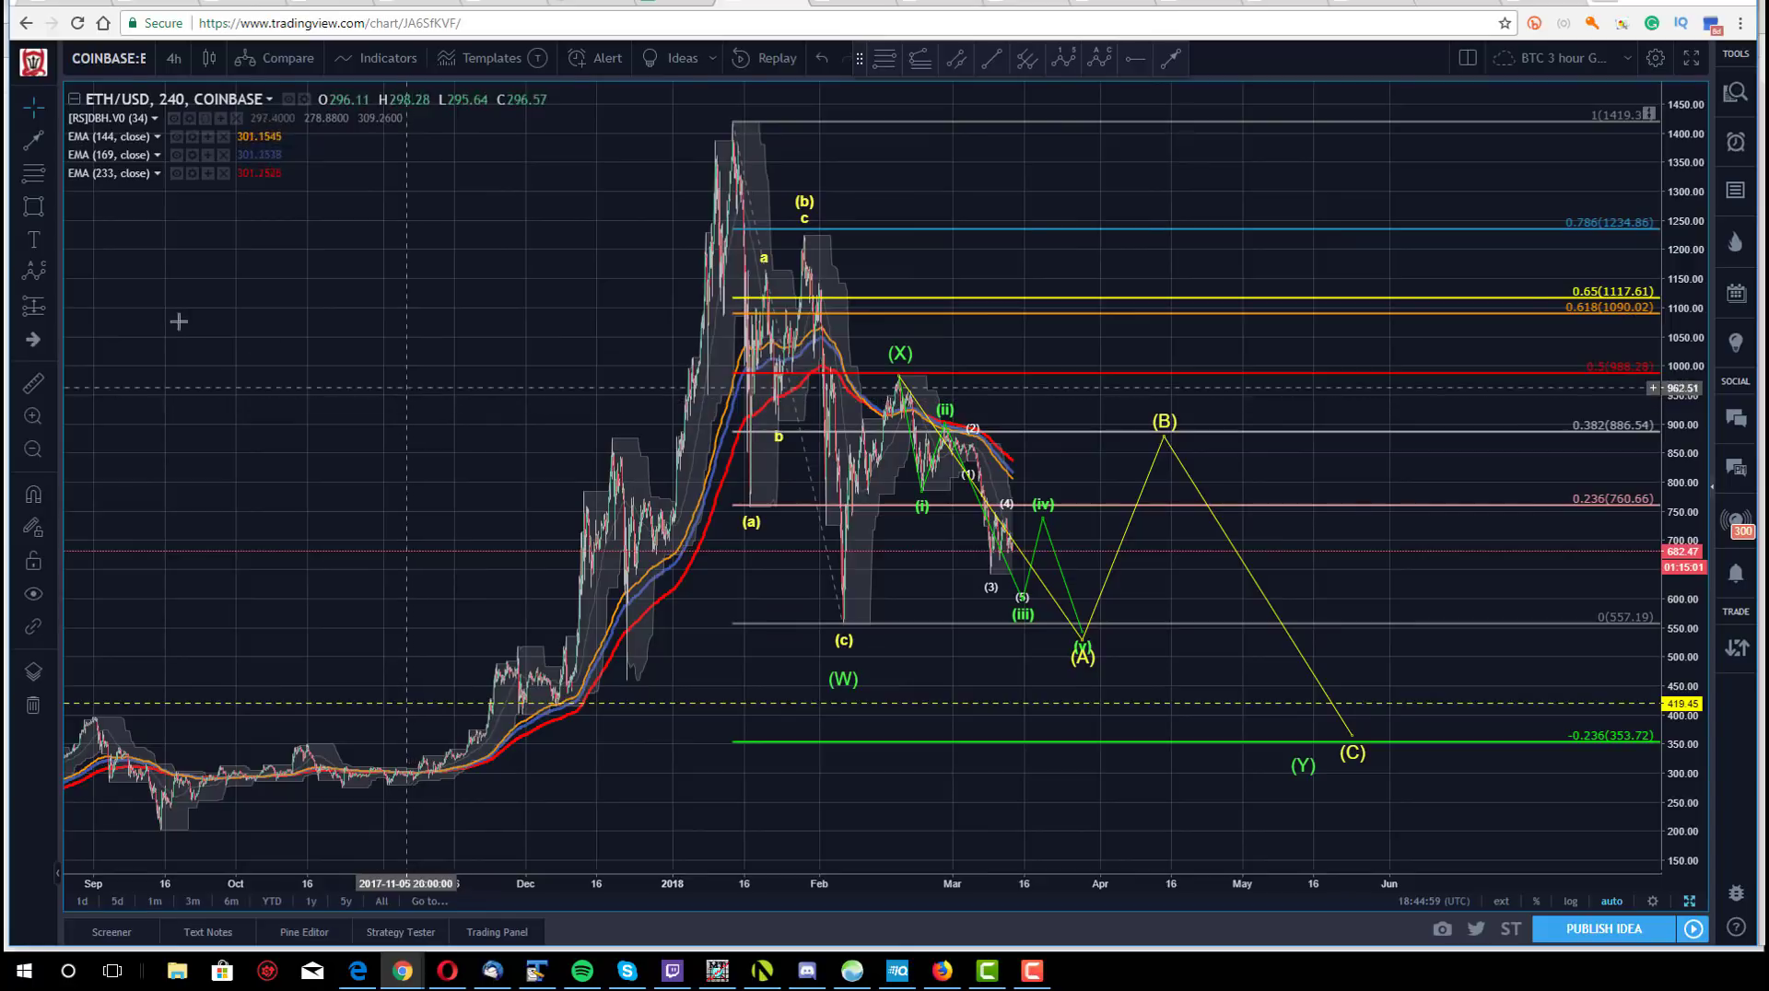
left_click_drag(178, 319, 163, 320)
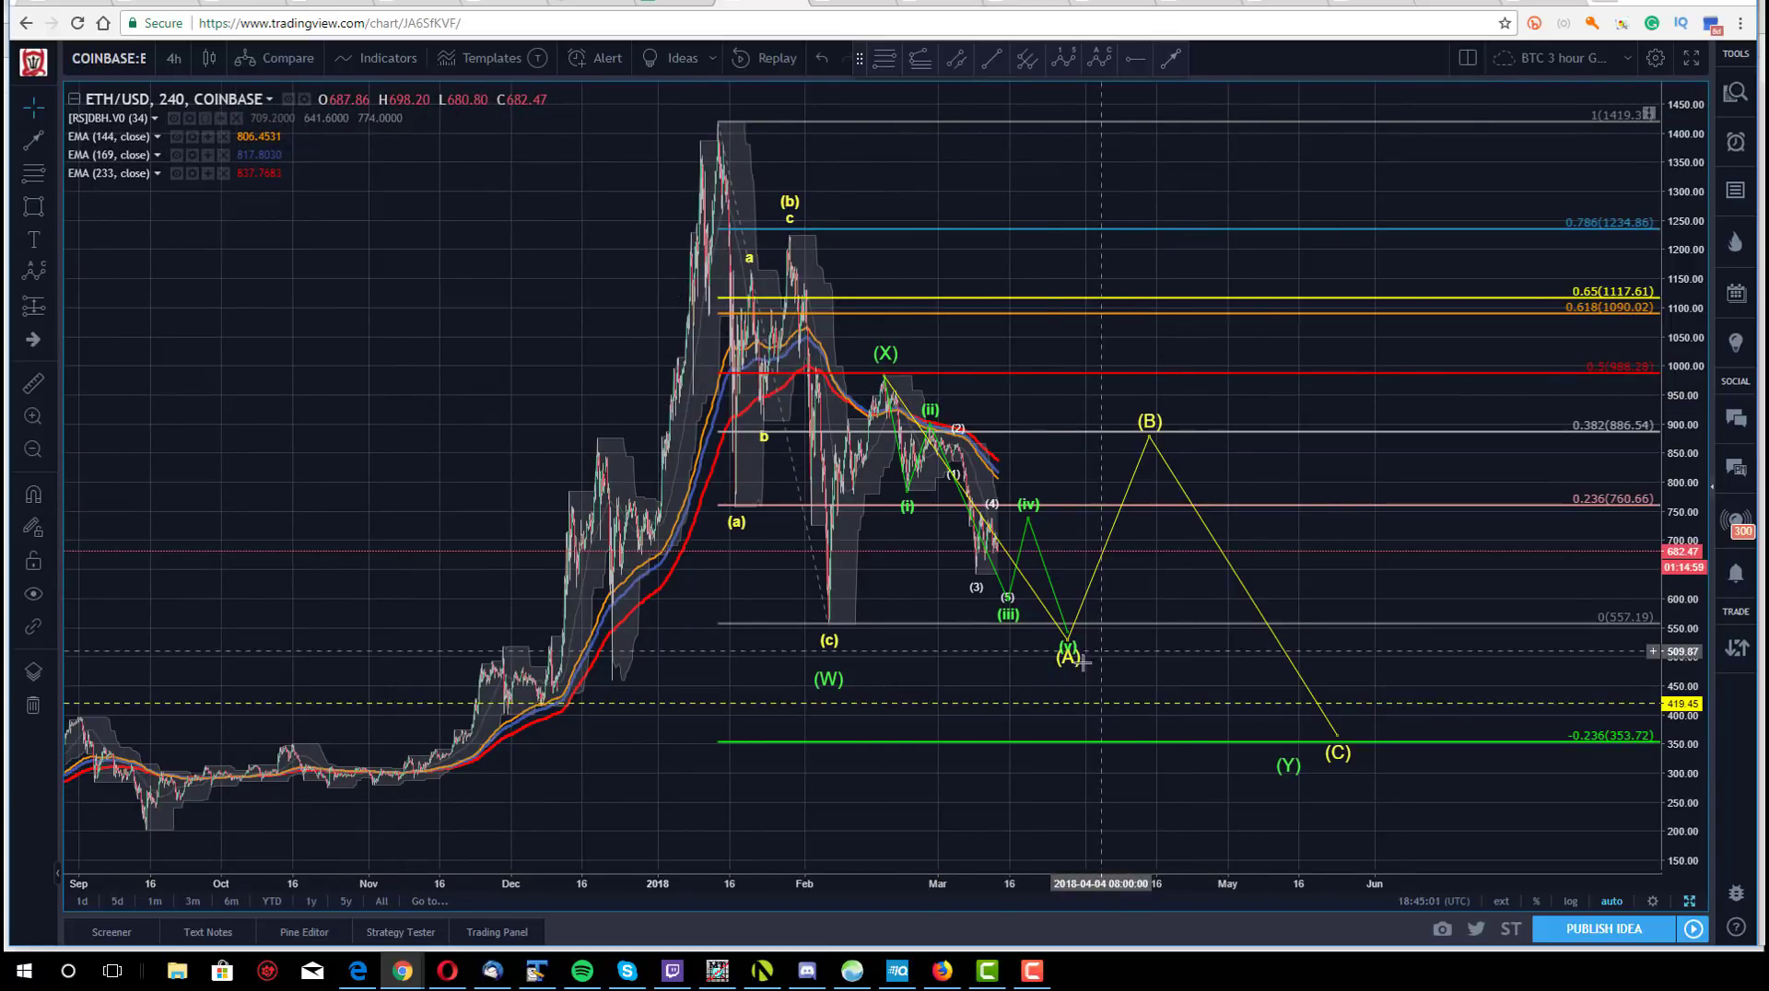
- Raise the yellow (A) to about 541.41 and draw a dashed white arrow from about 563.49 there up to (B)
left_click_drag(1069, 645, 1068, 639)
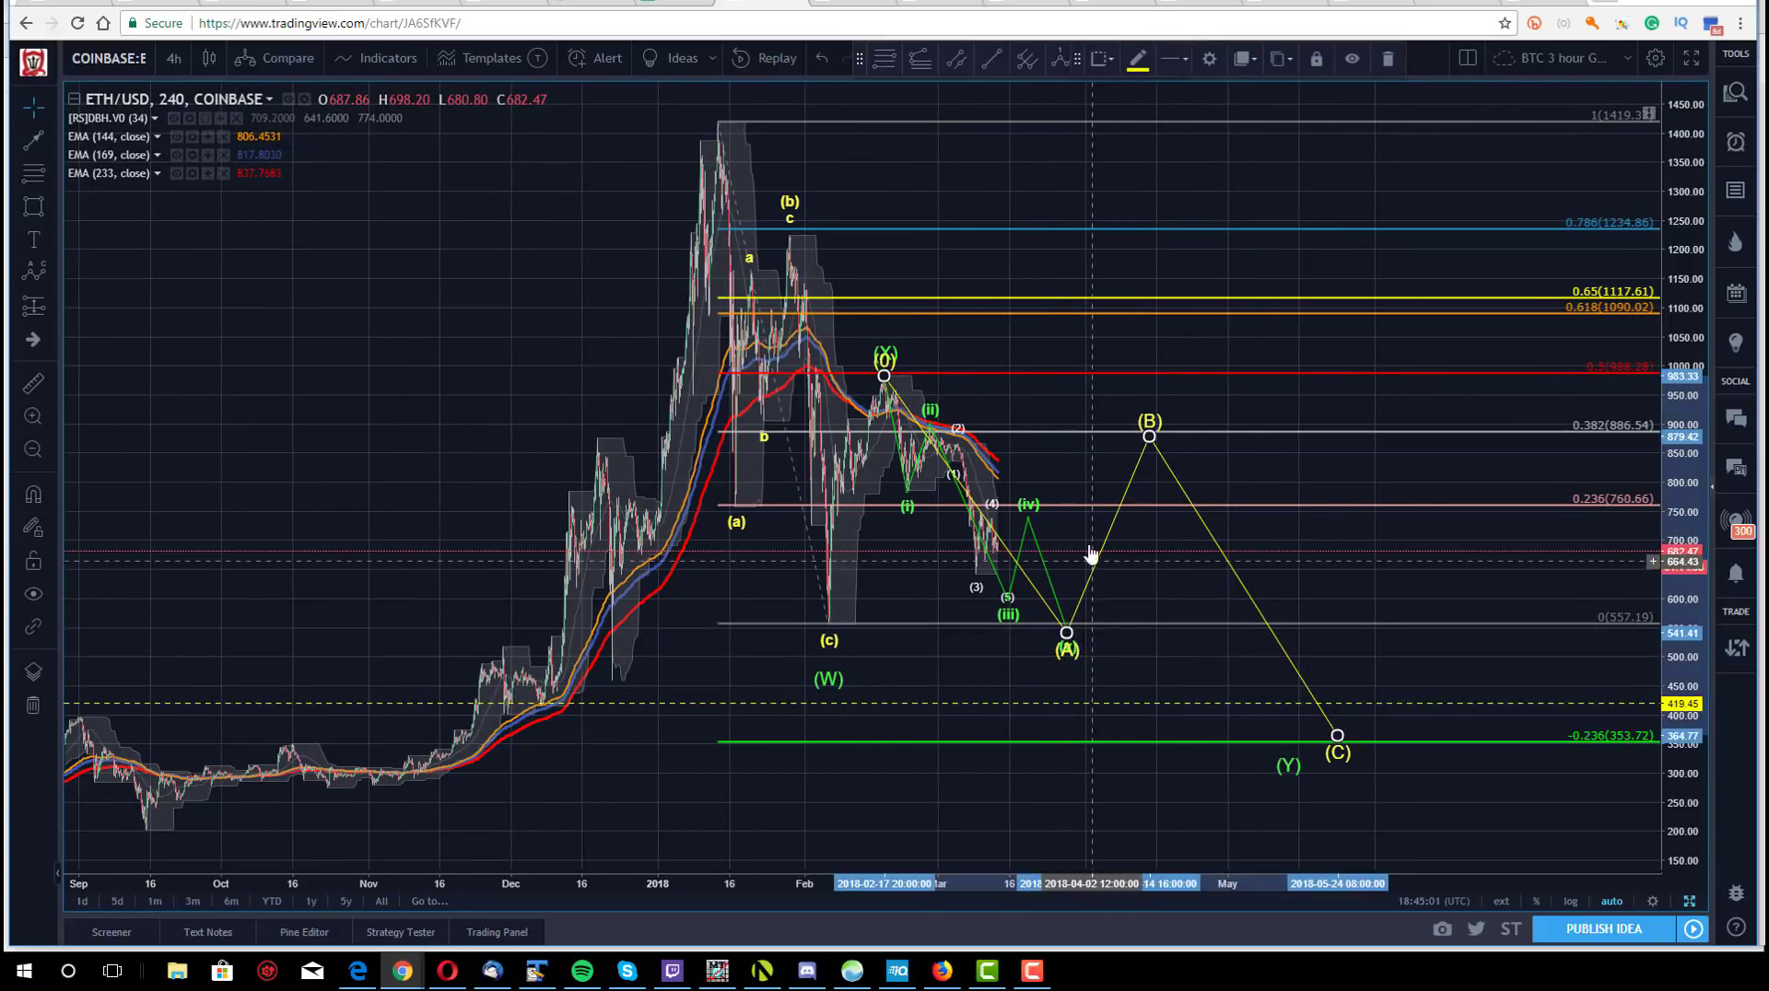
left_click(1120, 153)
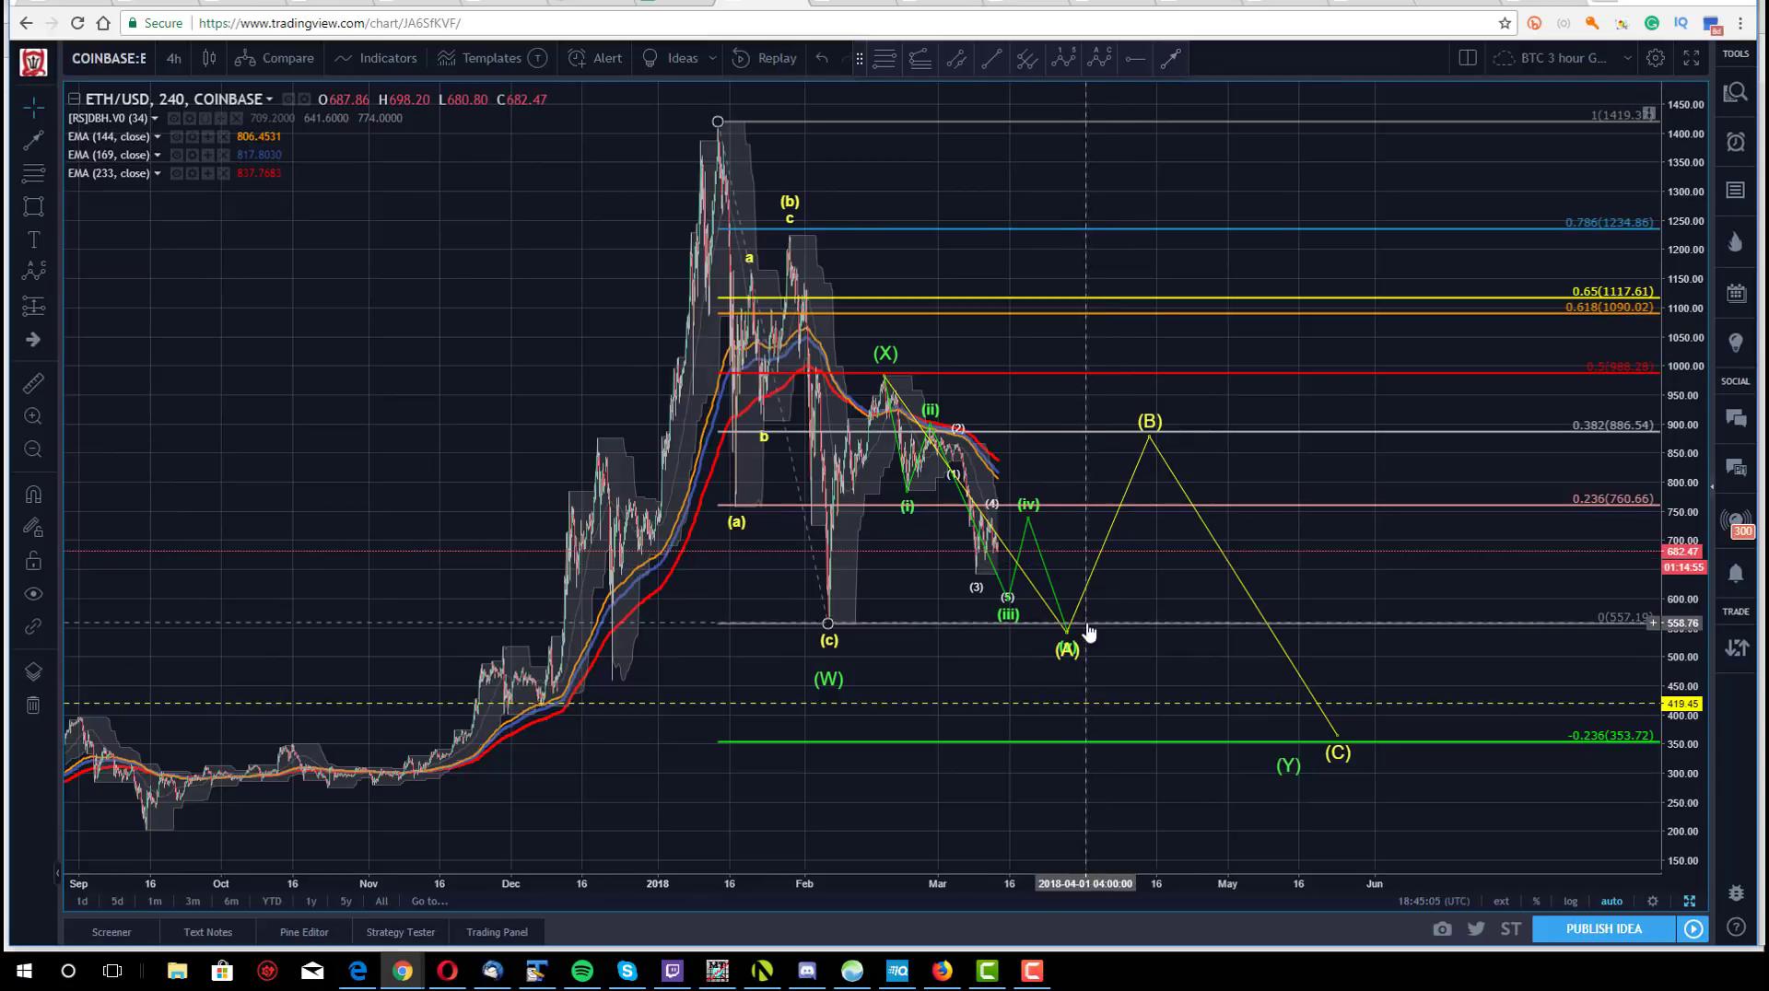
left_click(1172, 59)
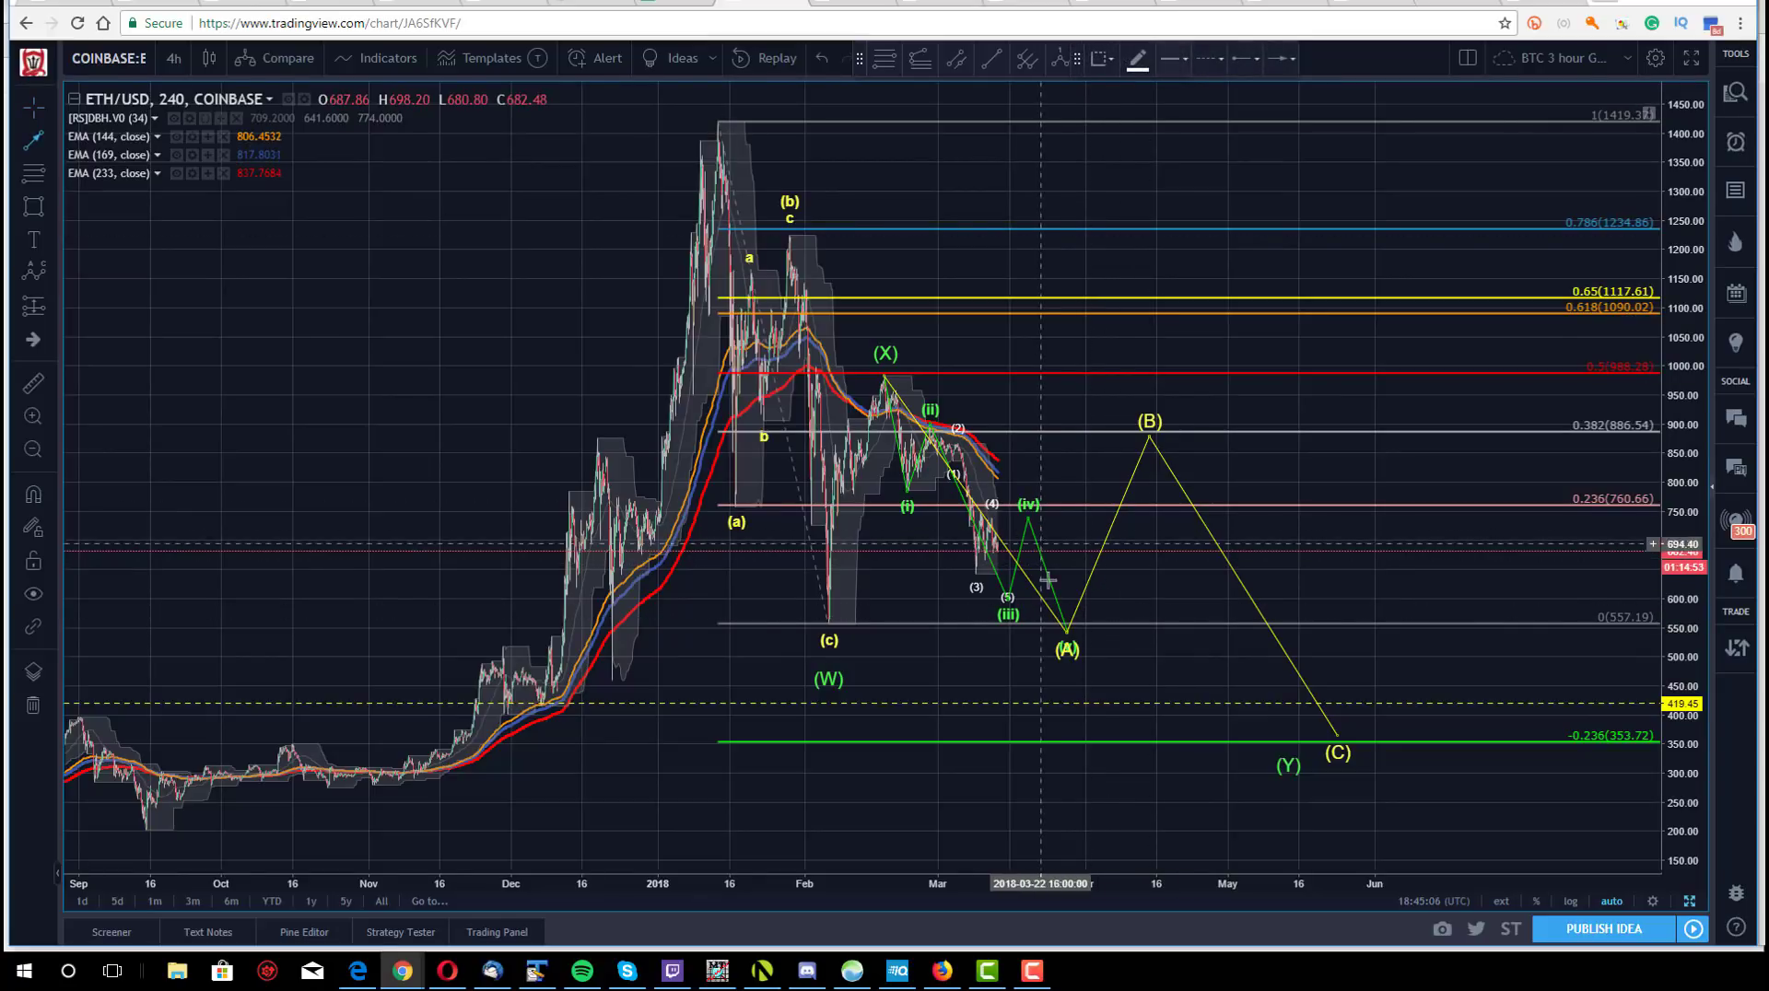
left_click_drag(1070, 620, 1150, 436)
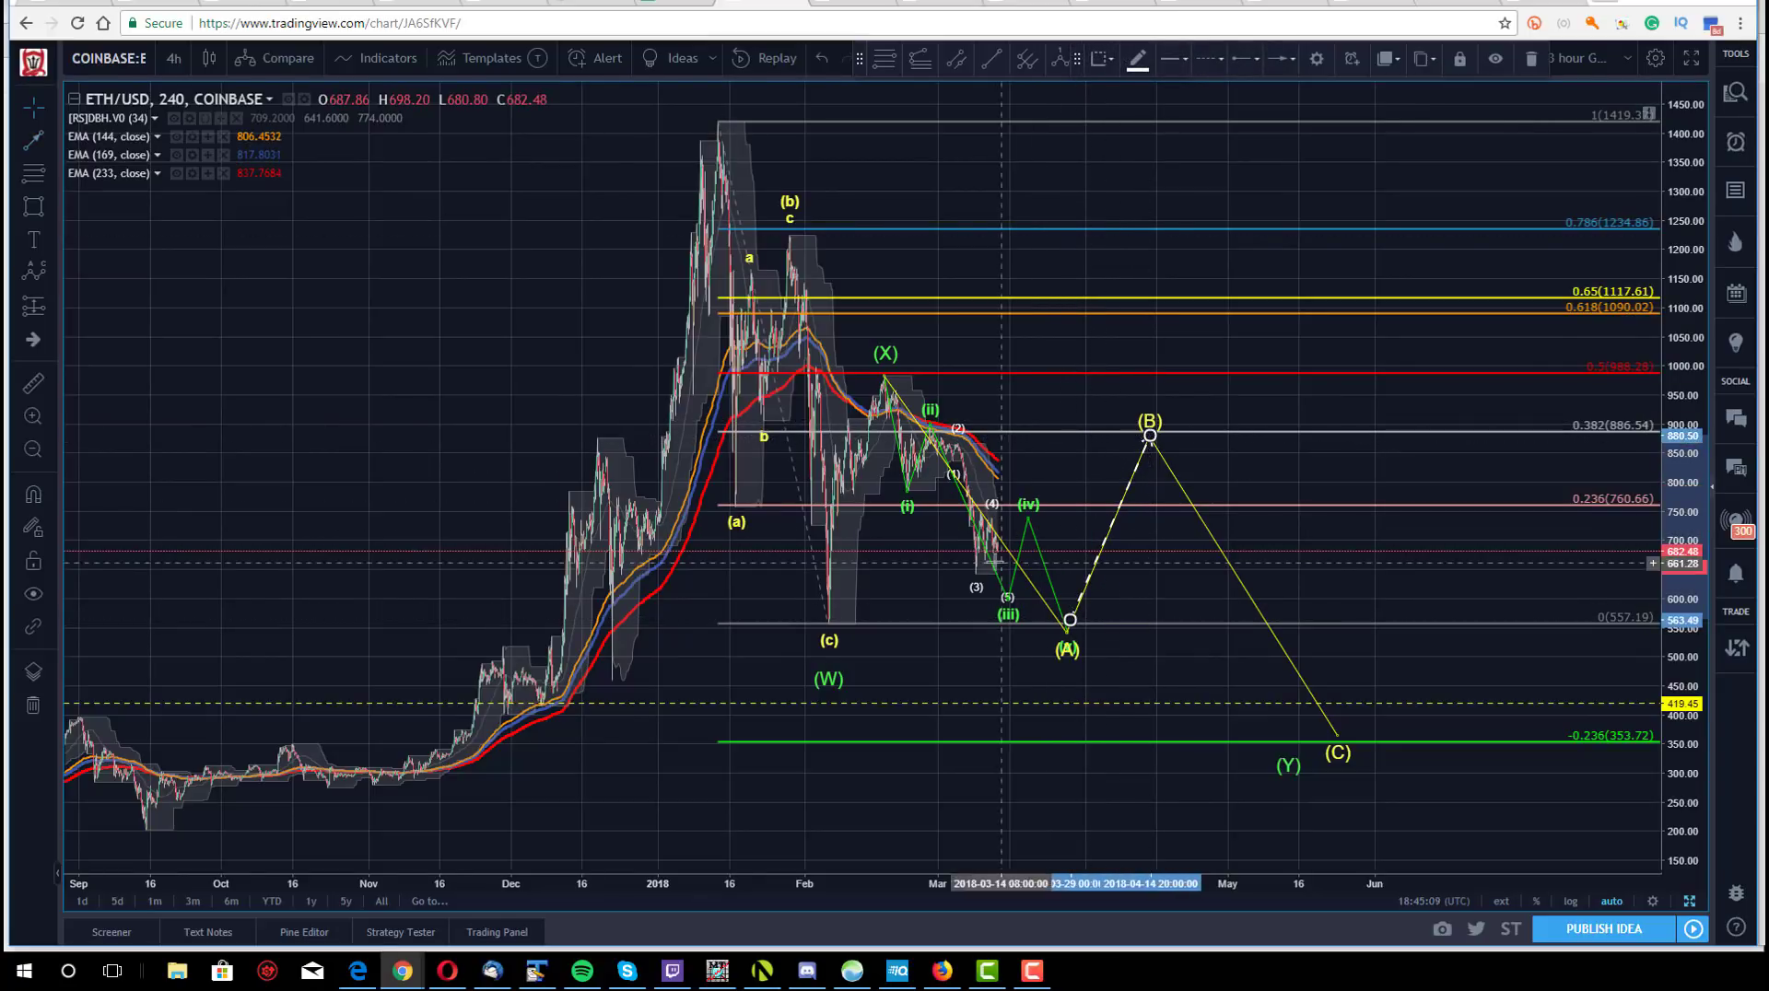
left_click(556, 276)
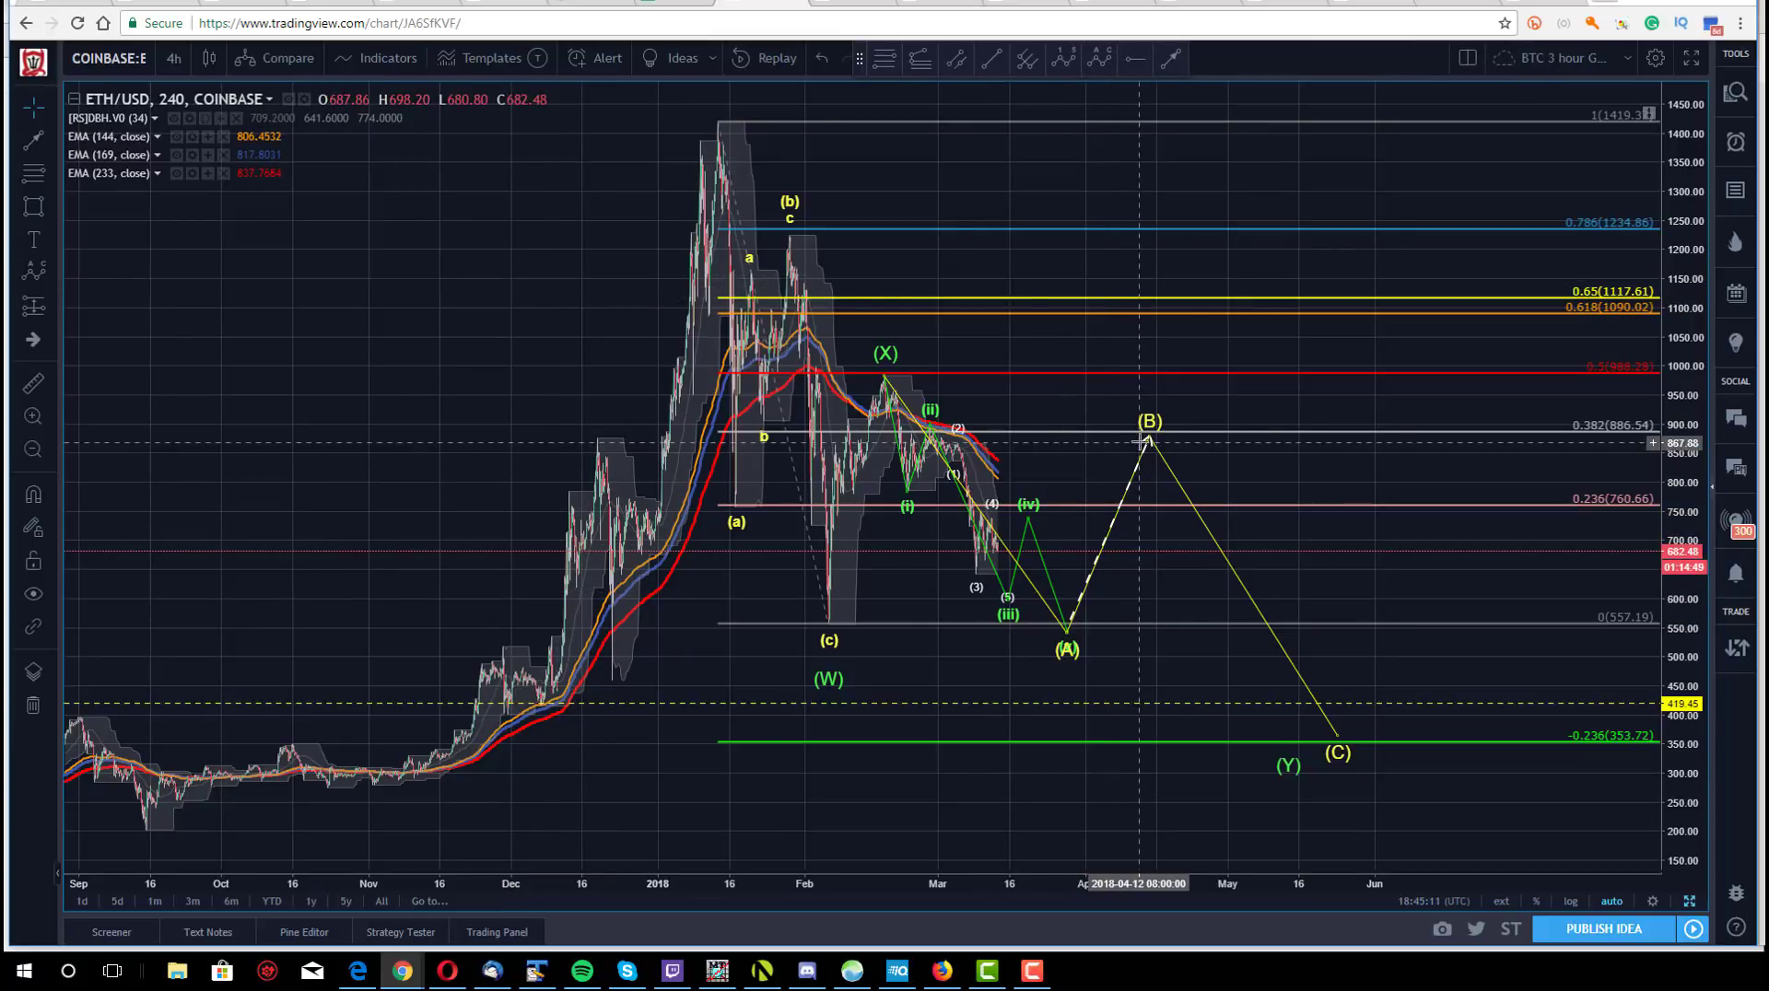
- Draw a smaller correction wave from (A) at about 536.68 up to 738.56, down to 661.28 and up near the larger (B)
left_click(1093, 63)
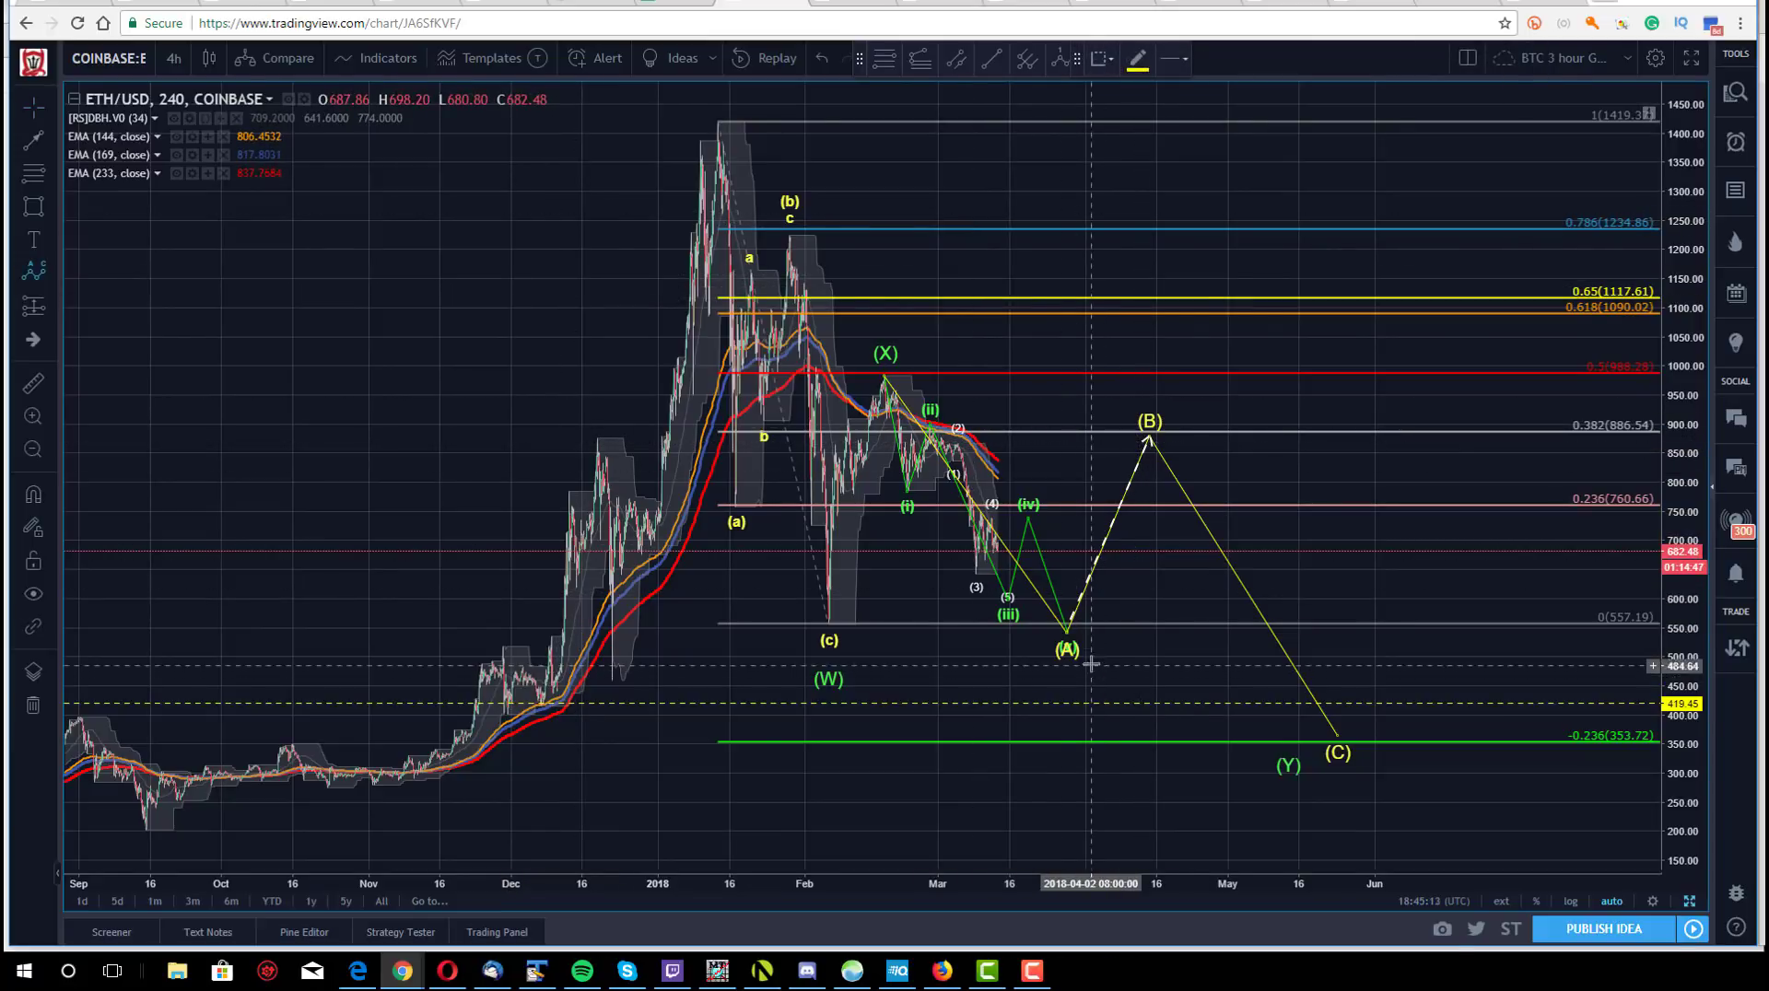
left_click(1066, 633)
left_click(1088, 521)
left_click(1122, 563)
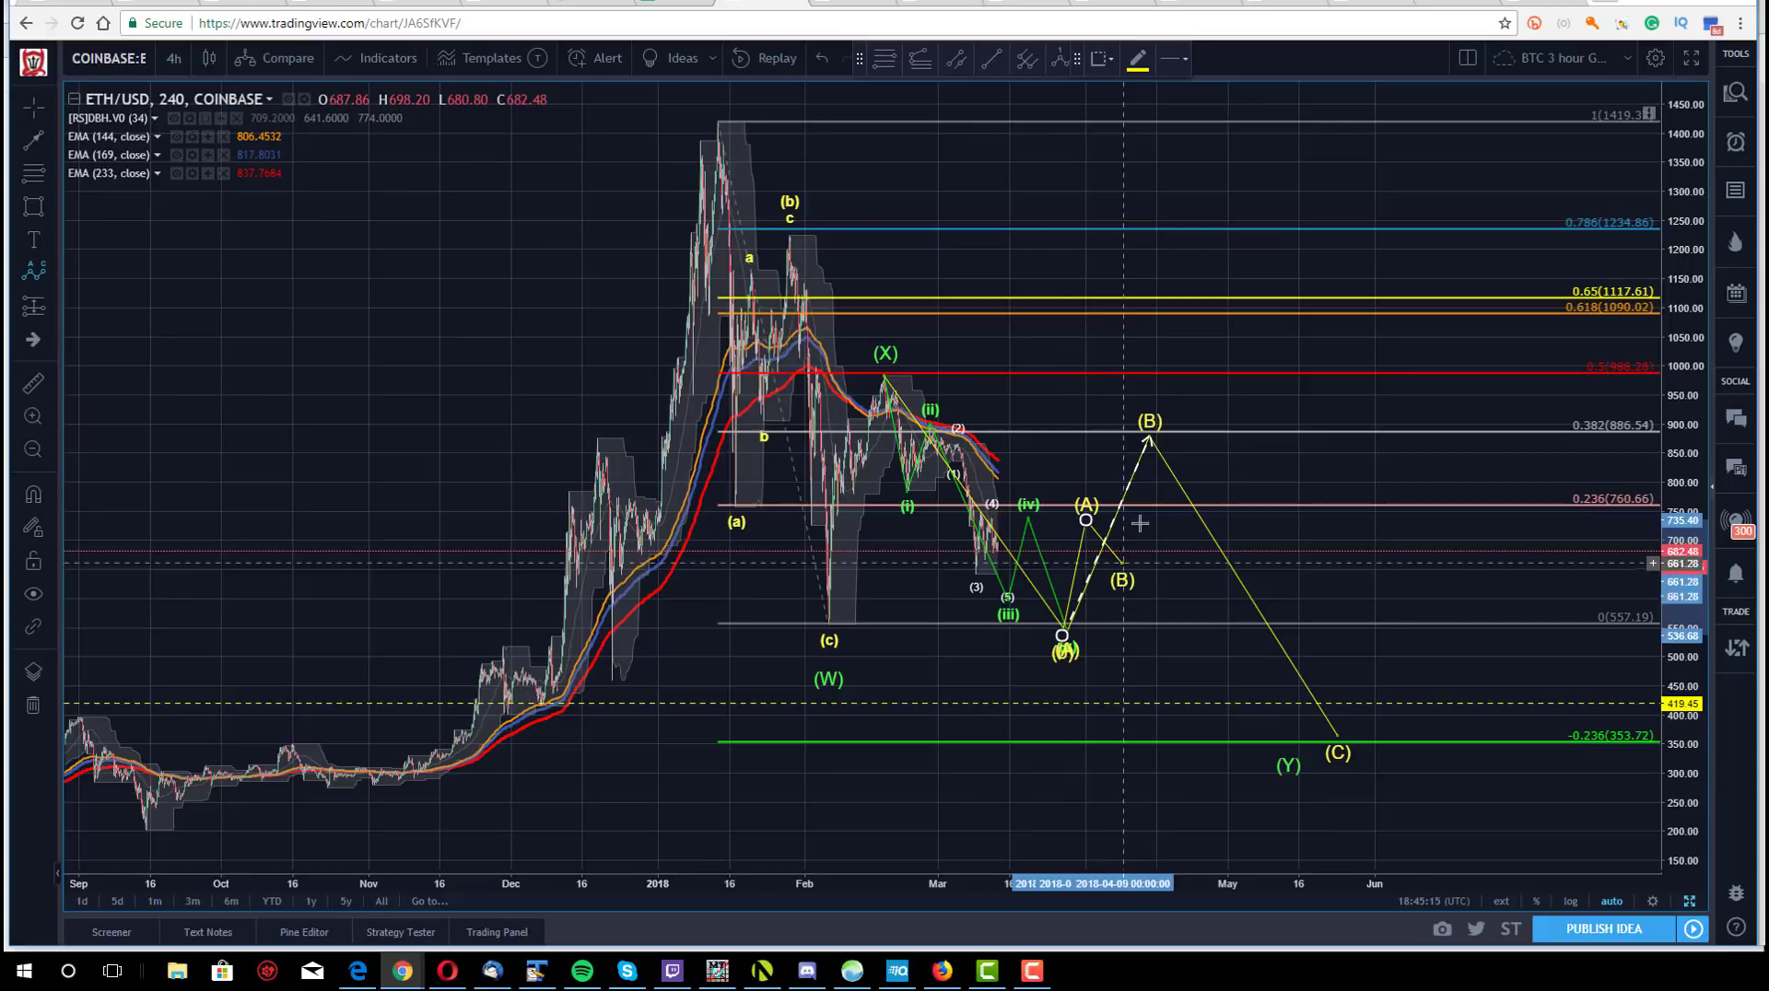
left_click(1152, 445)
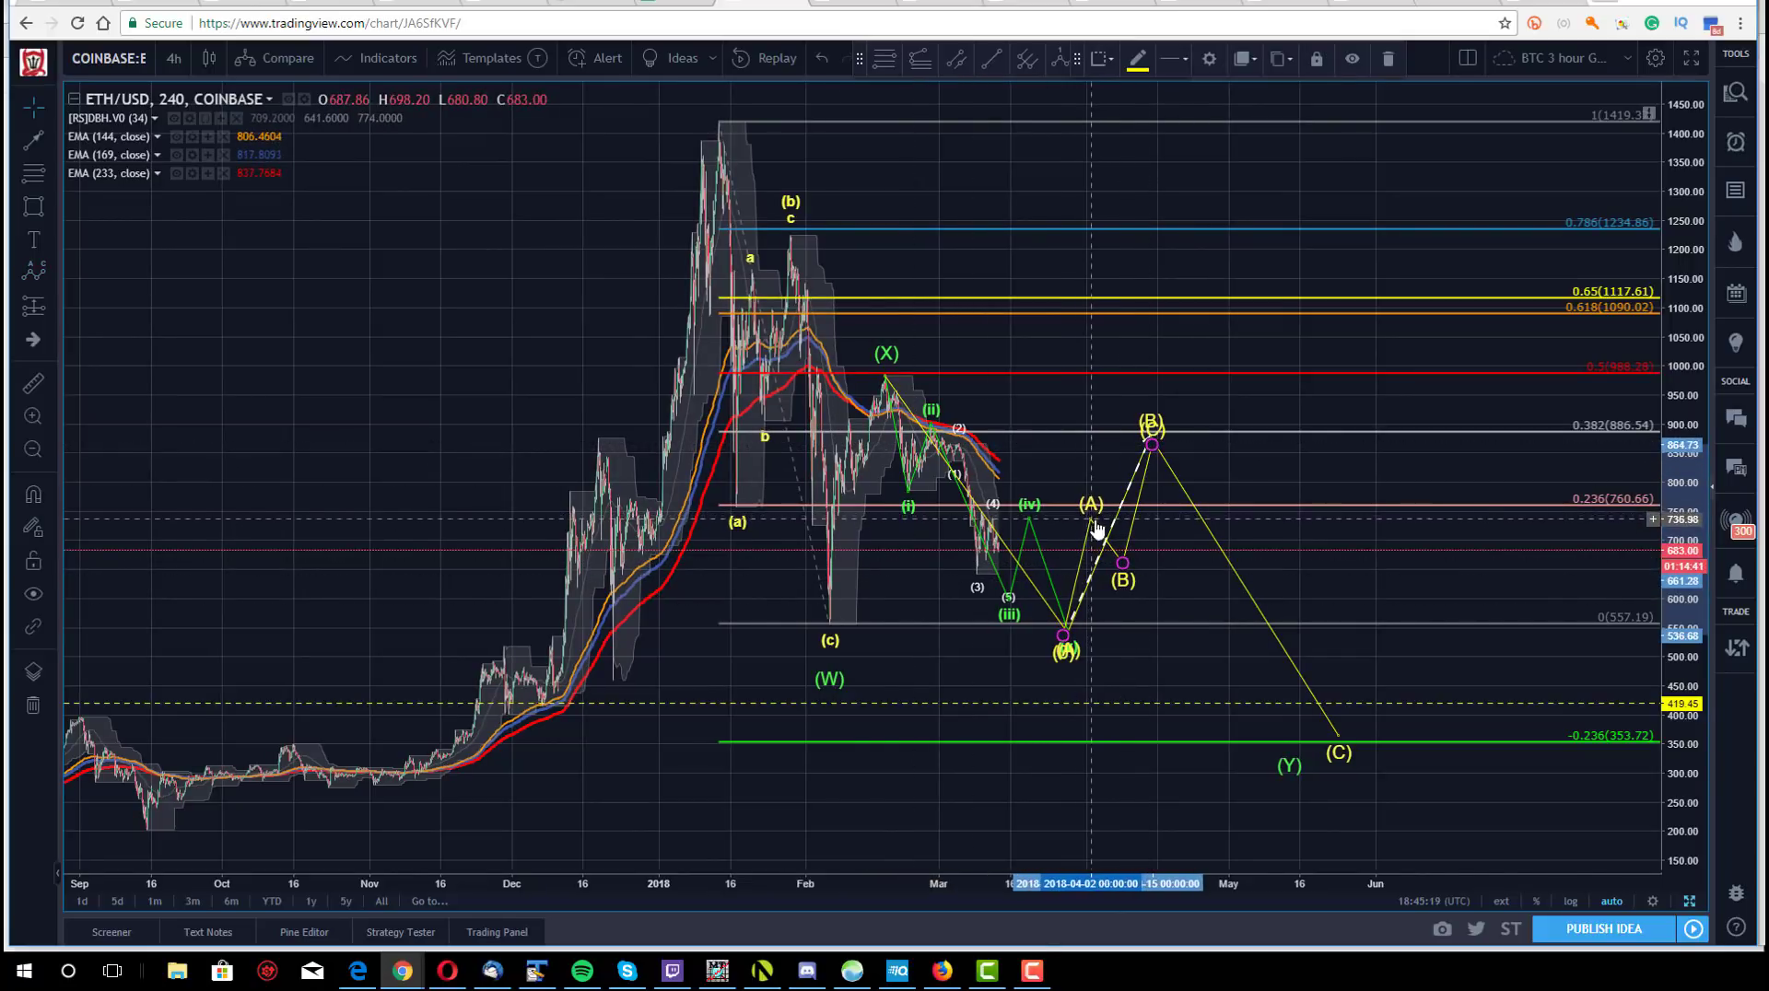
- Move the larger yellow (B) to about 945 and the dashed arrow's tip to about 918.35, both on April 17
left_click(1151, 437)
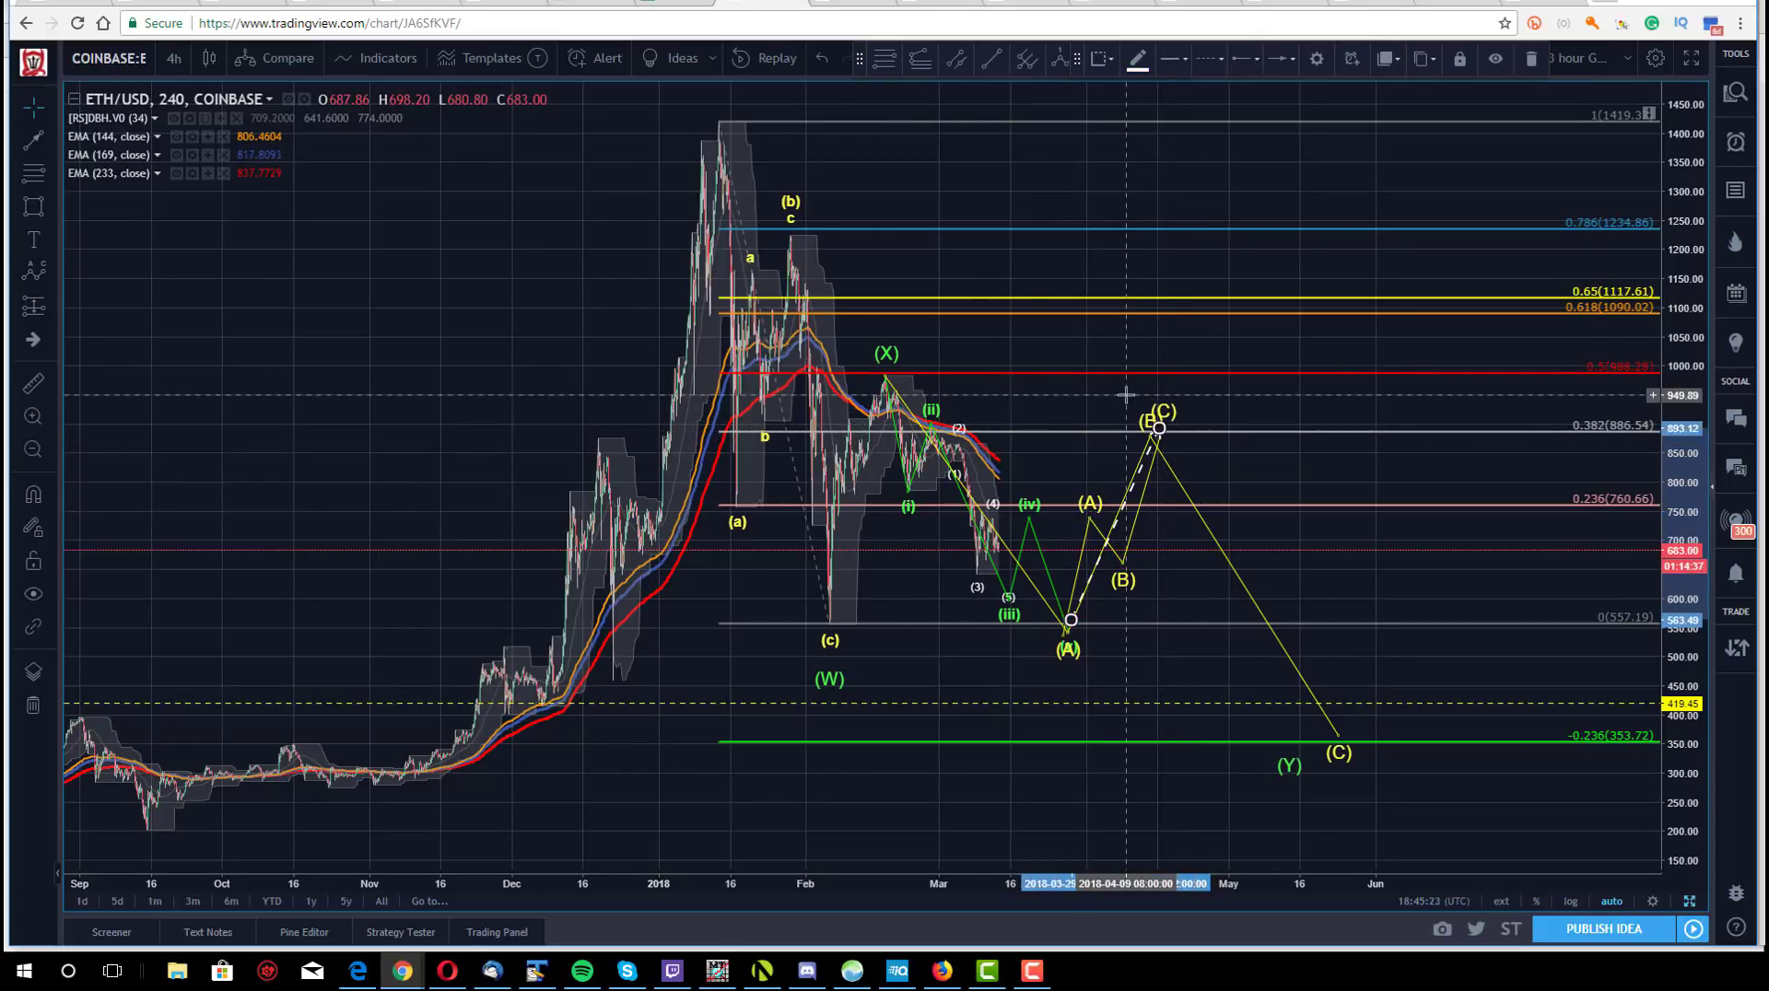
left_click_drag(1146, 428, 1160, 416)
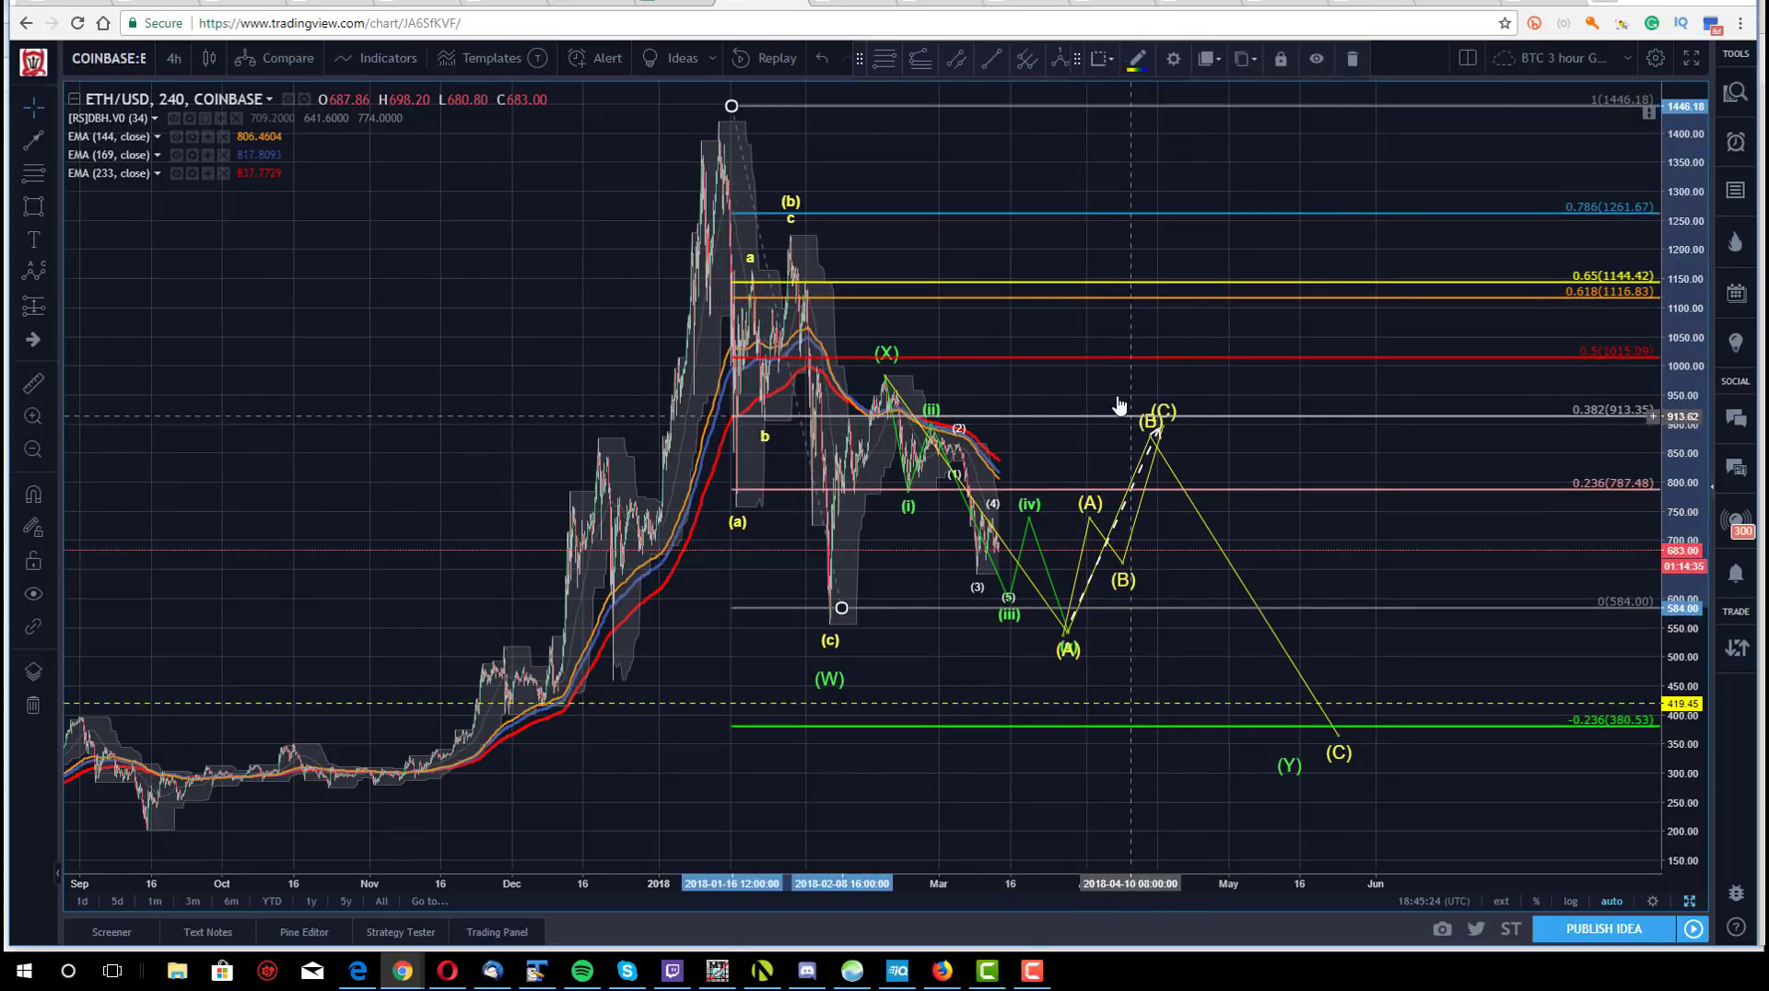
key("ctrl+z")
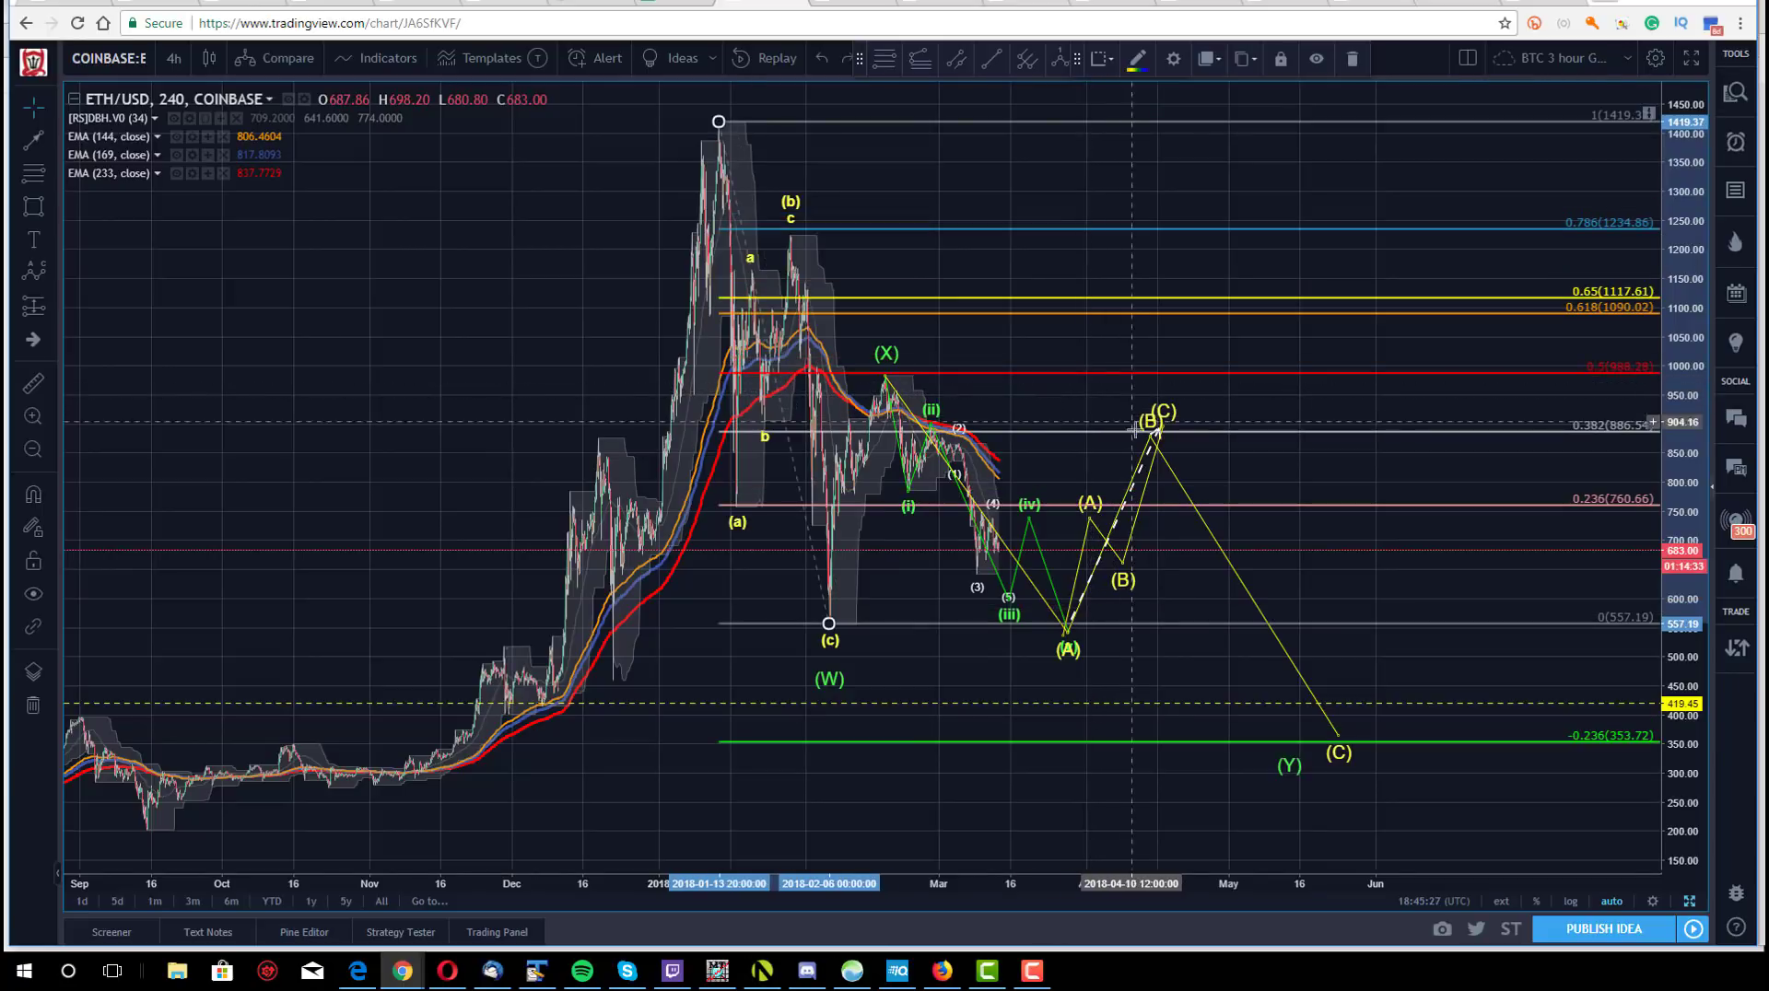
left_click_drag(1147, 420, 1158, 413)
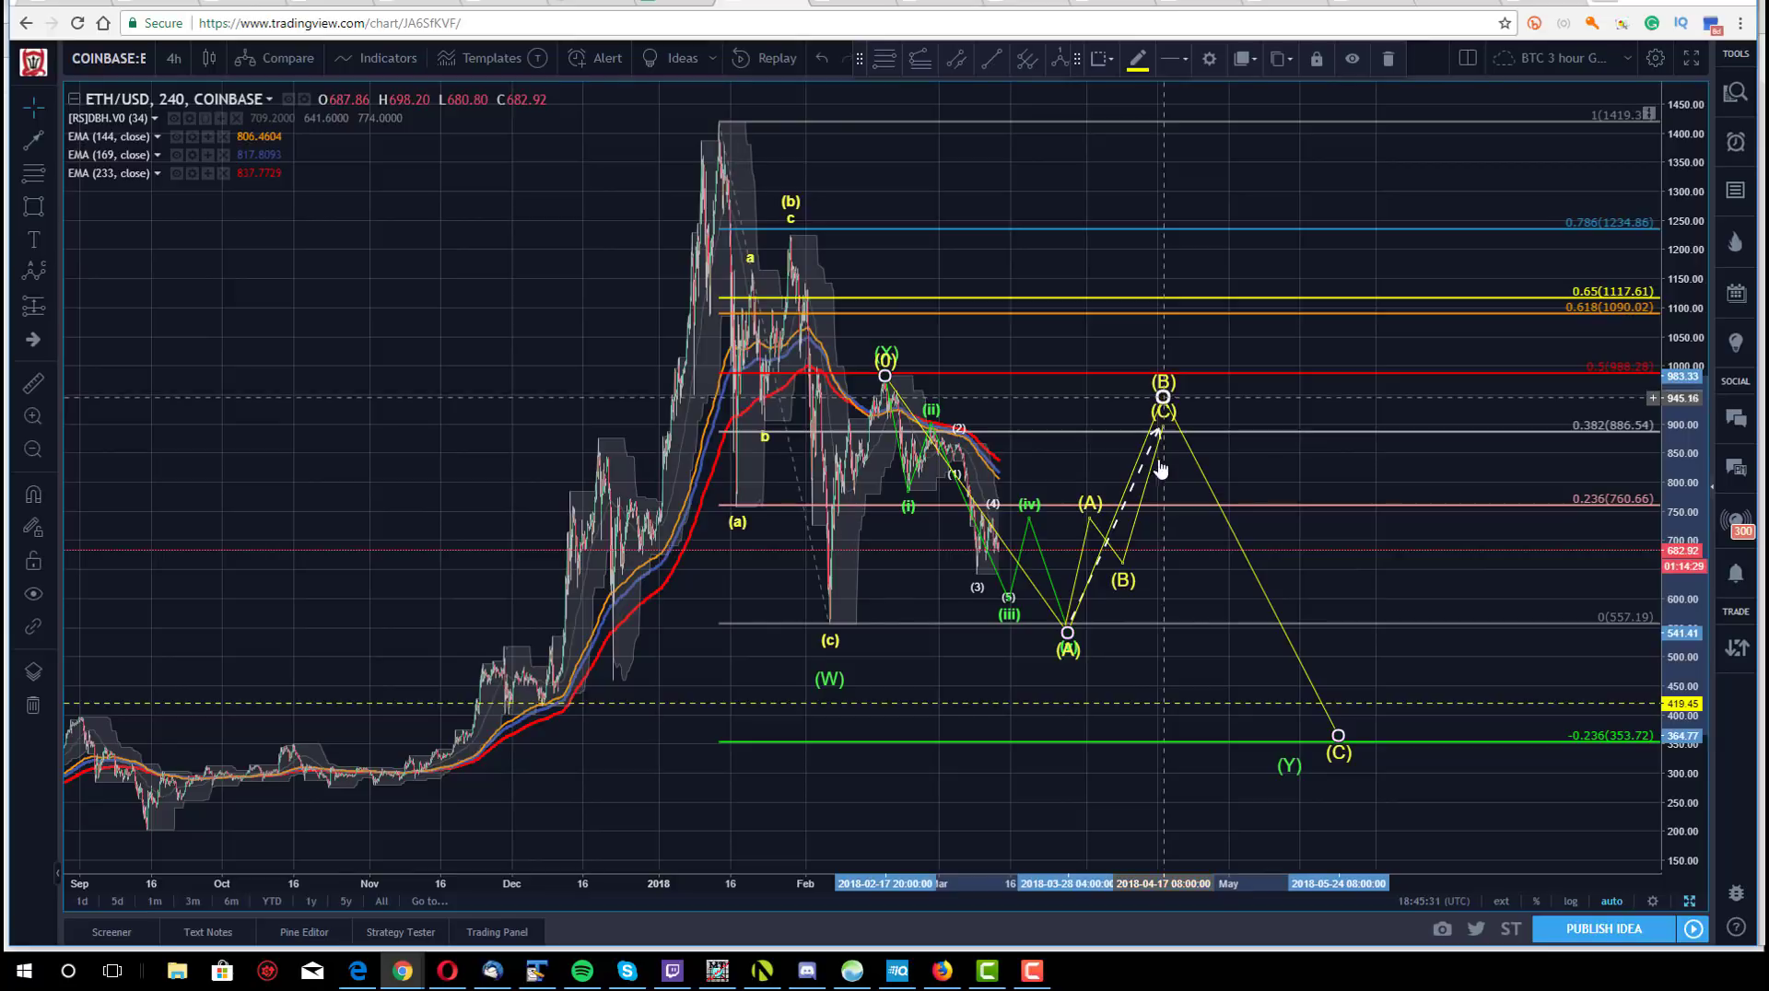
left_click(1162, 428)
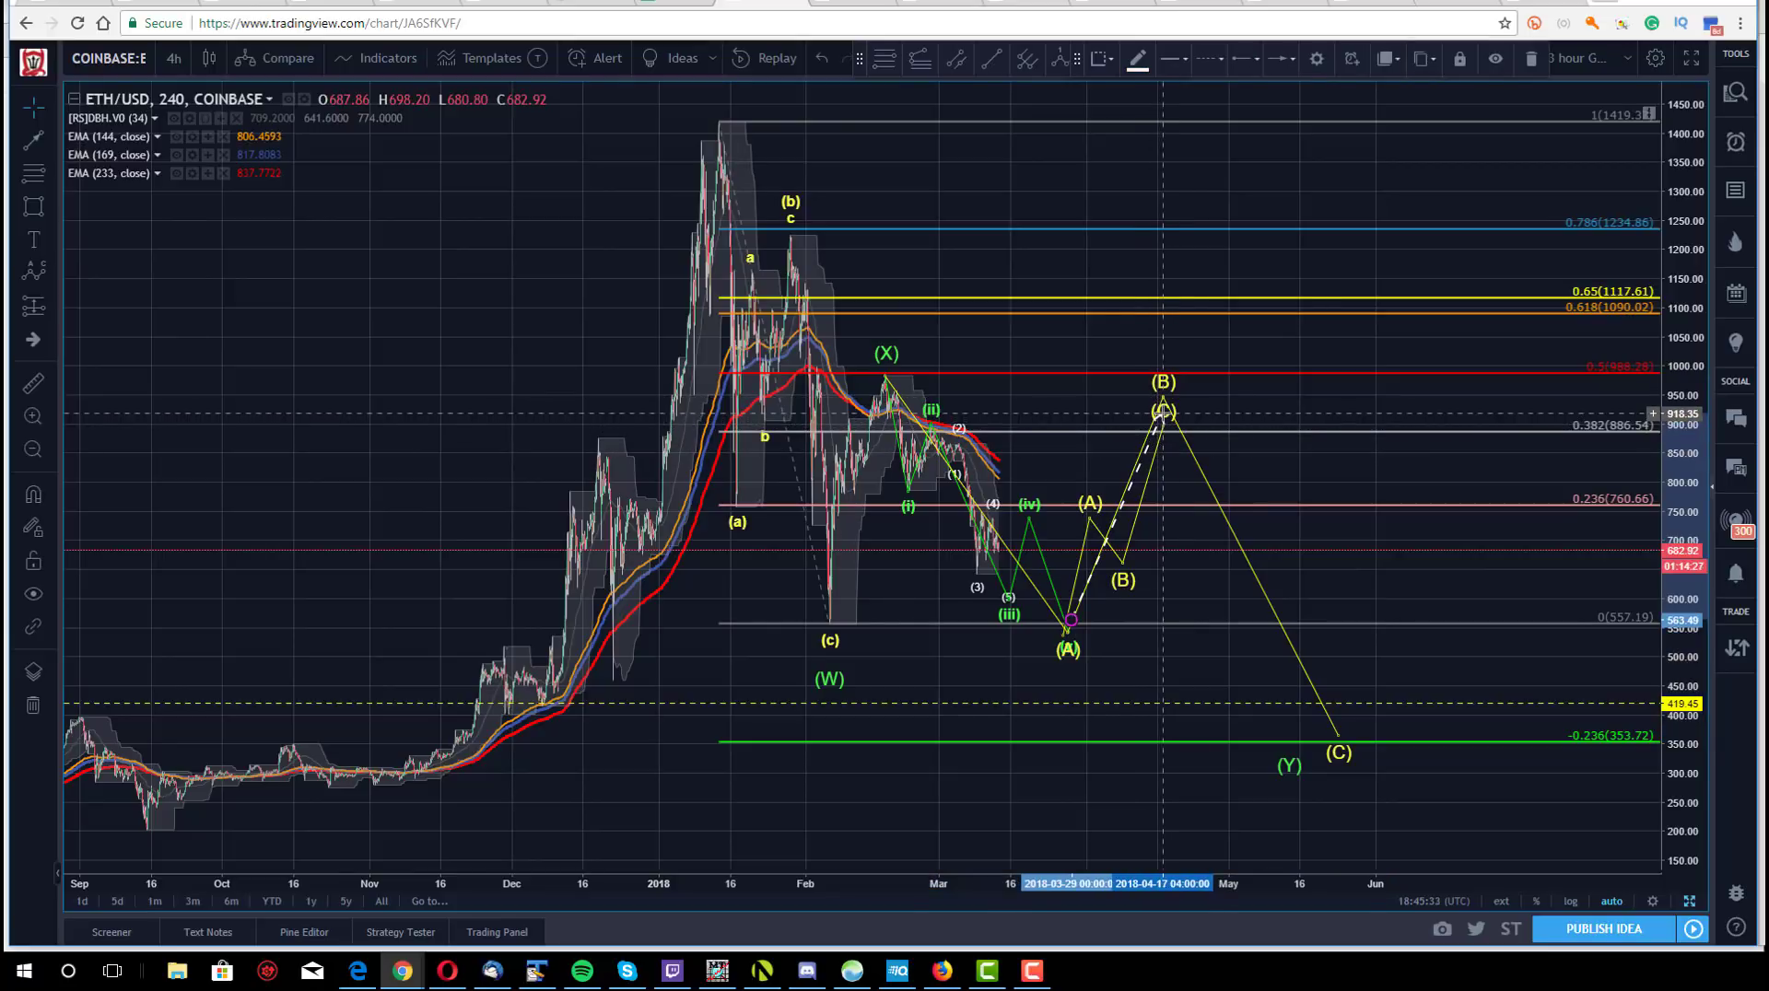
left_click(1120, 447)
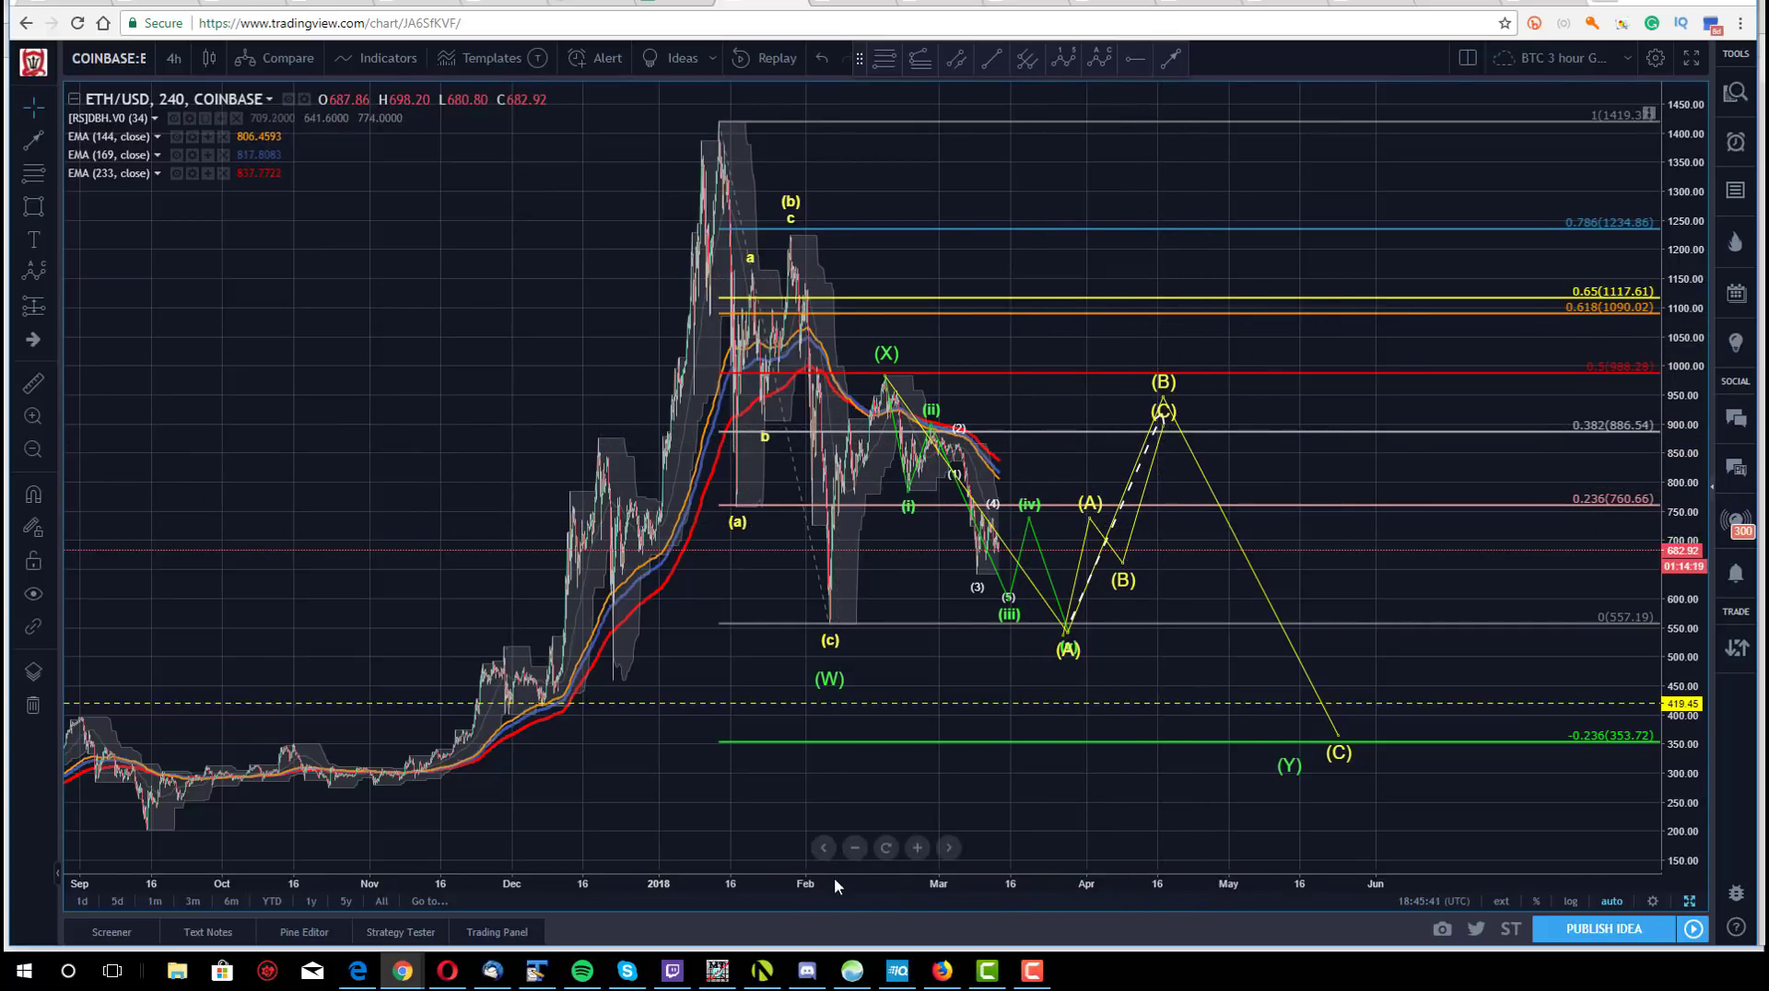
- Raise the smaller correction's (C) to about 909.97 on April 17 and the dashed arrow's tip to about 936.65
left_click_drag(835, 880, 739, 862)
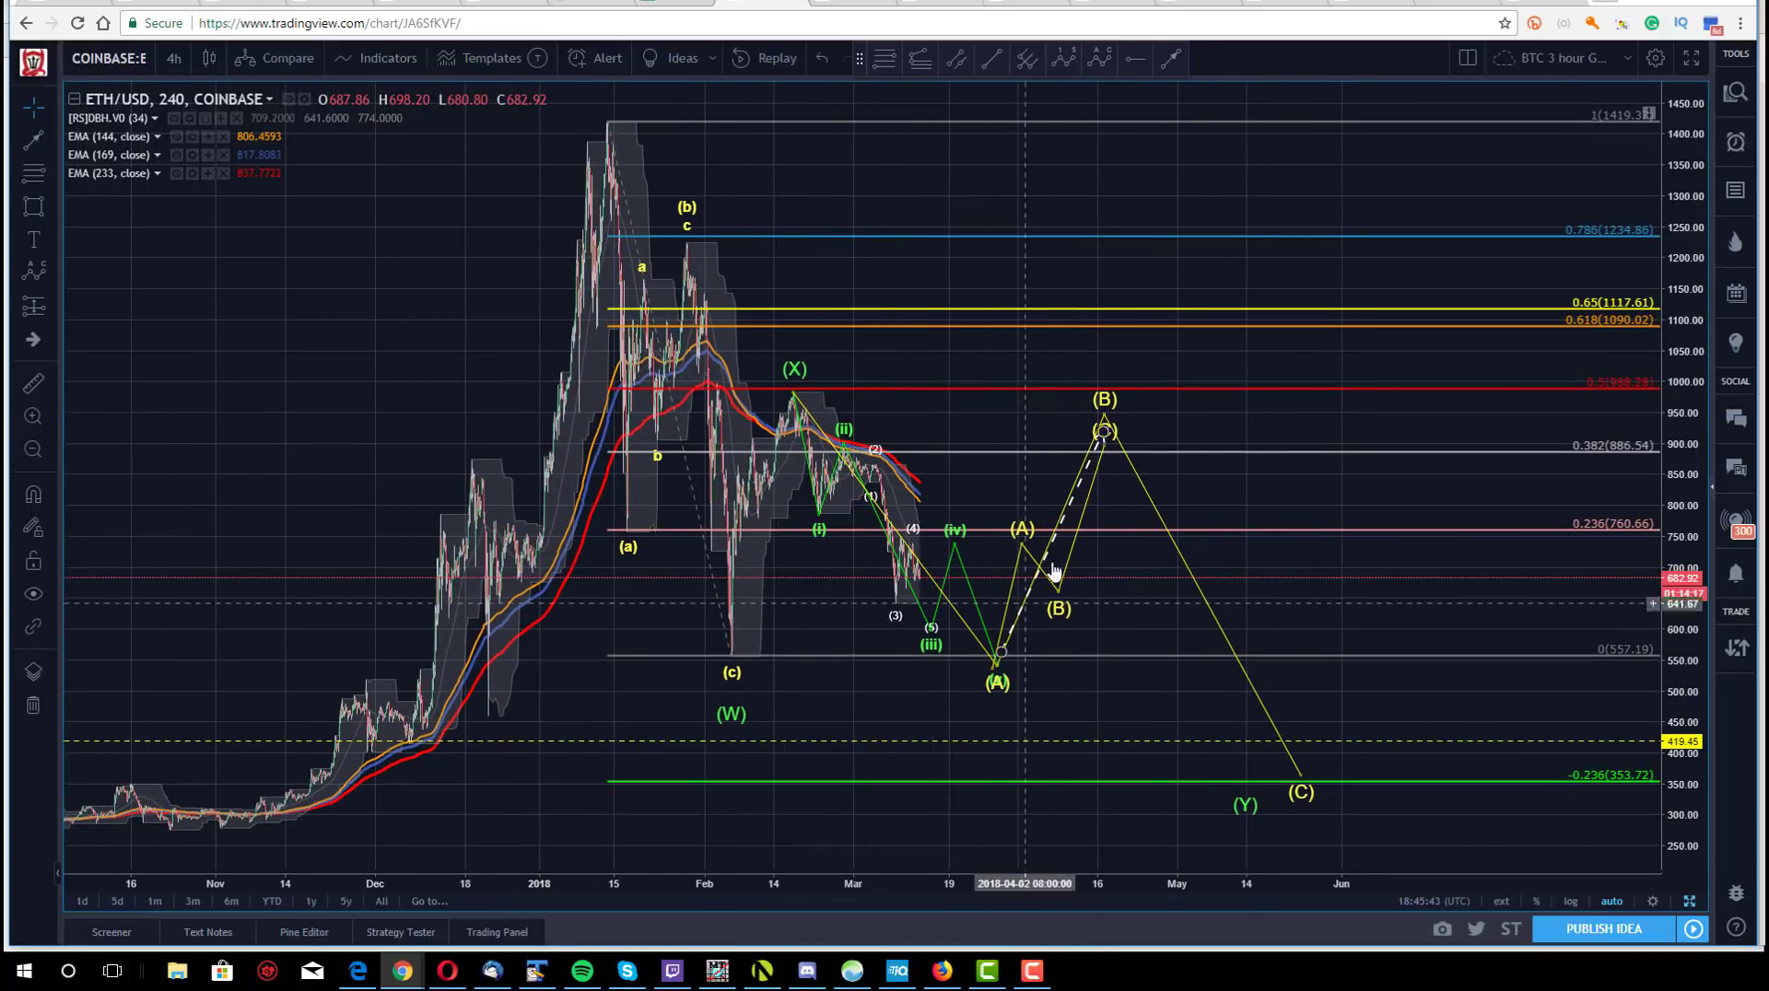
left_click_drag(1107, 455, 1102, 437)
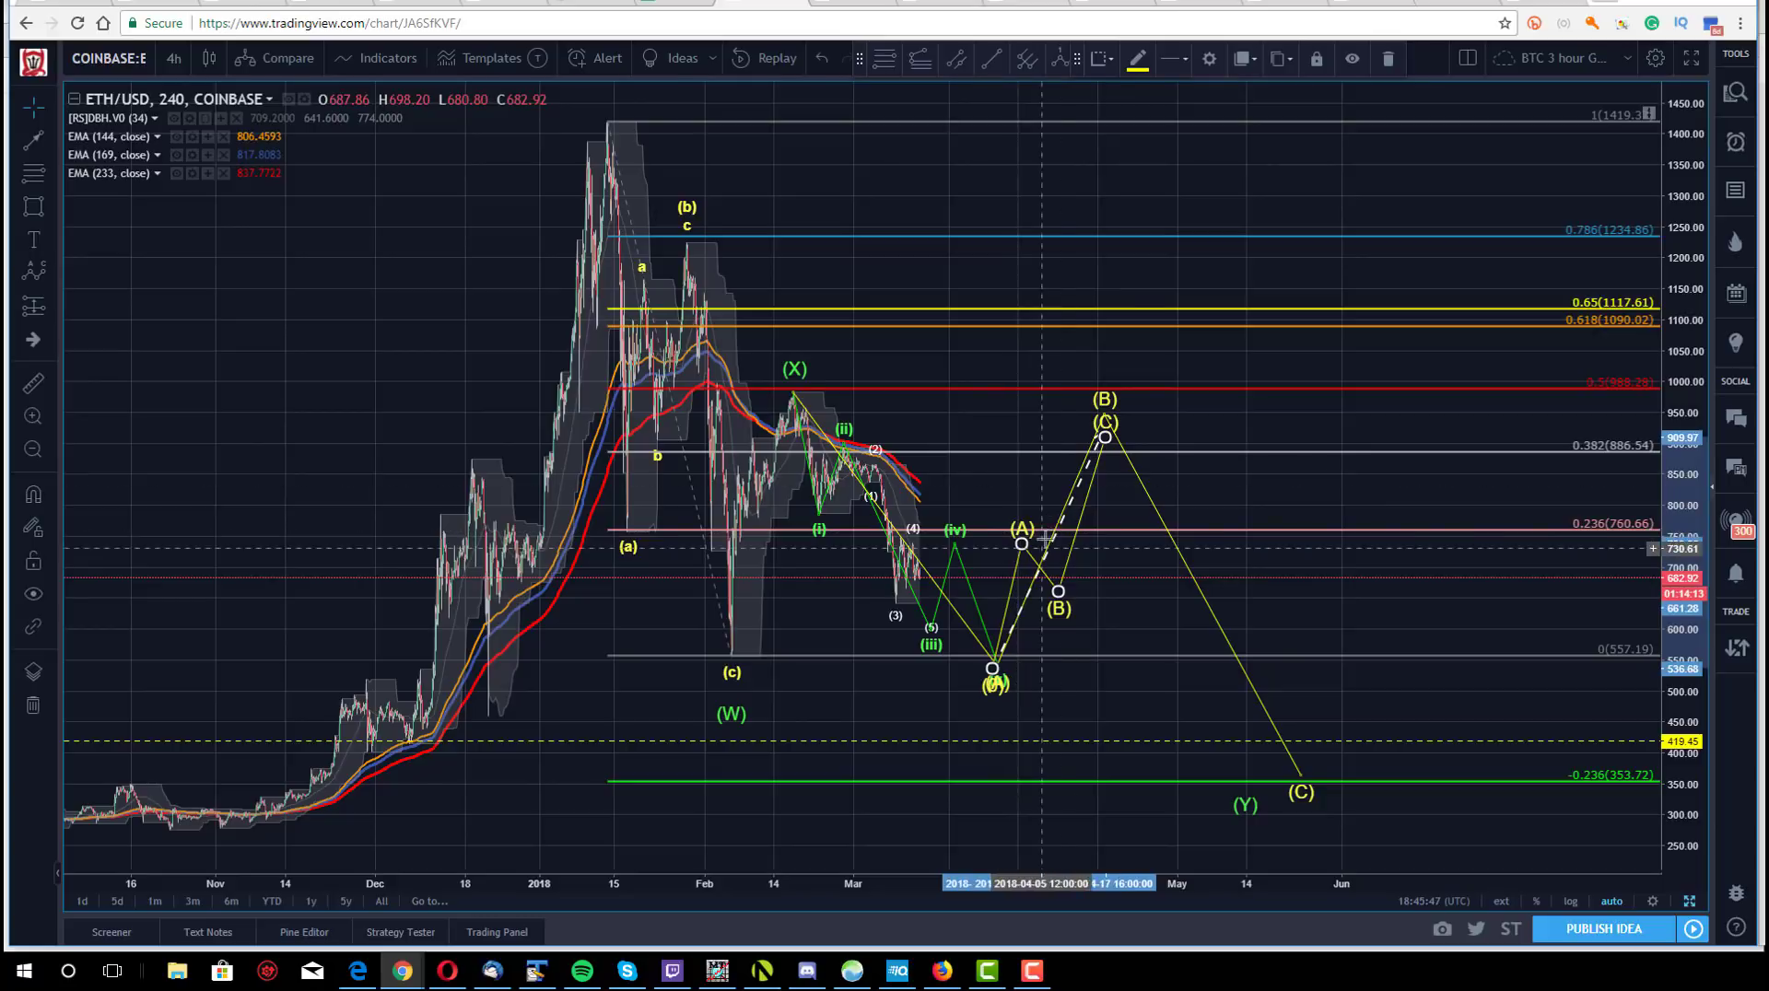
left_click(1012, 420)
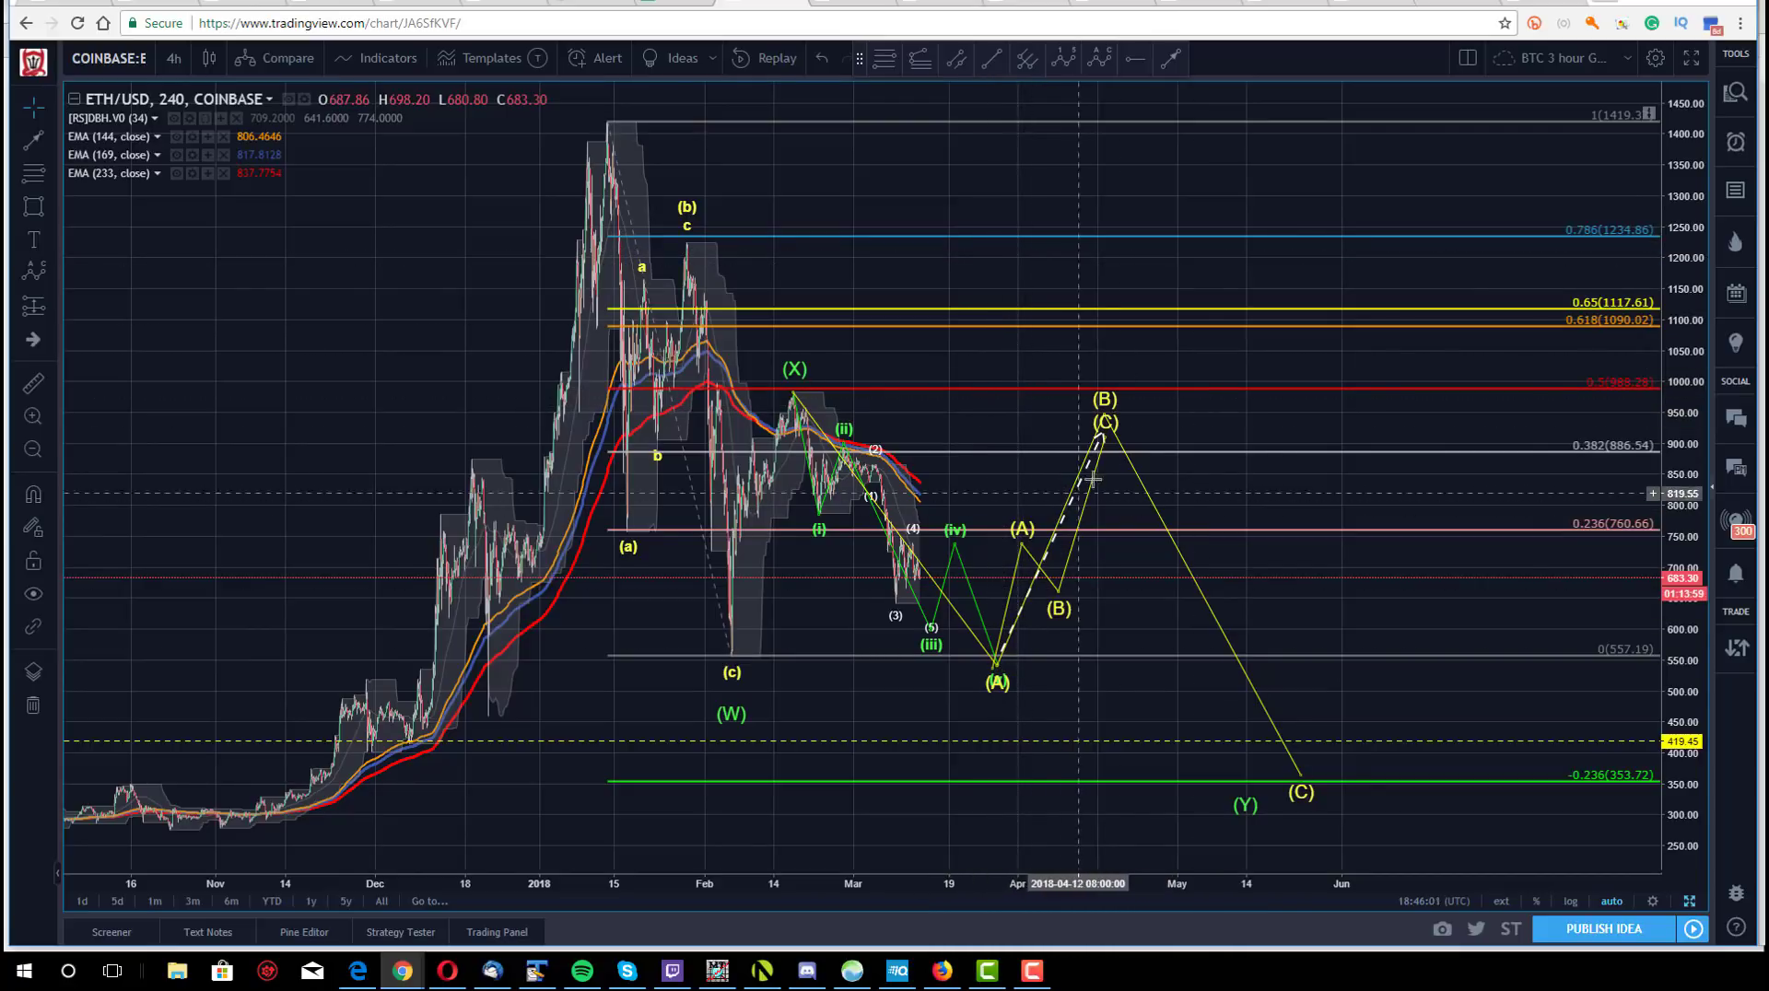
left_click(1103, 431)
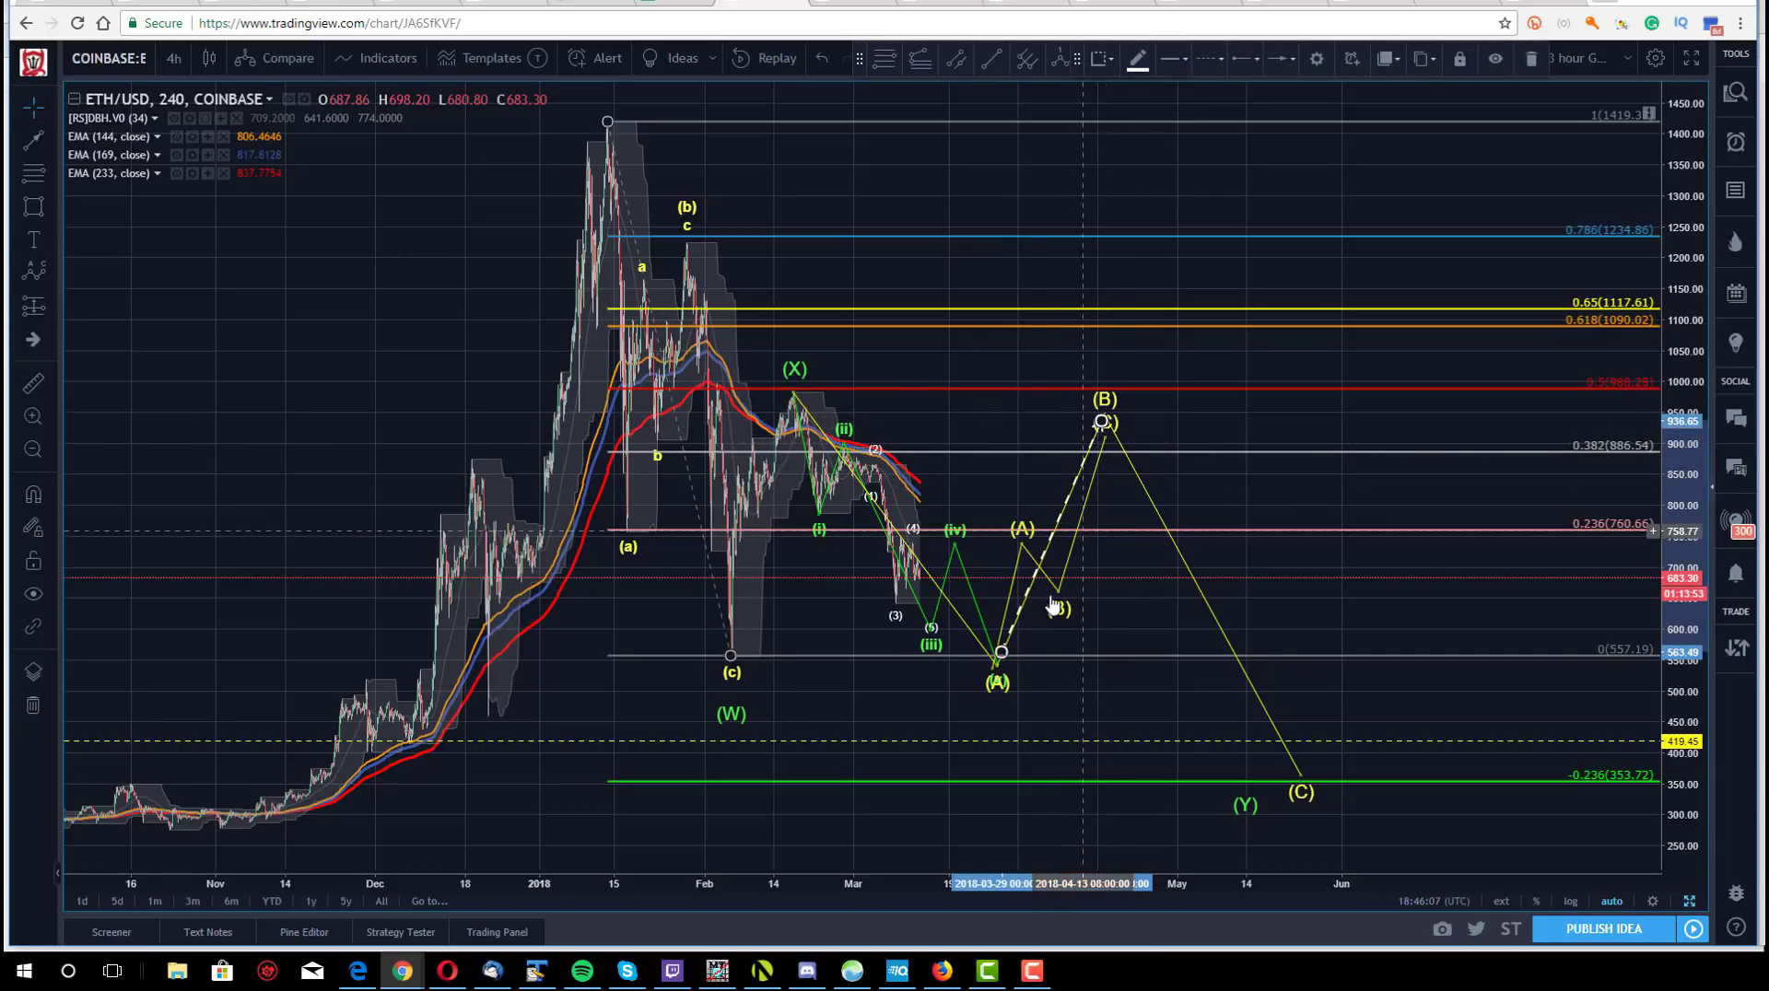
left_click(1051, 412)
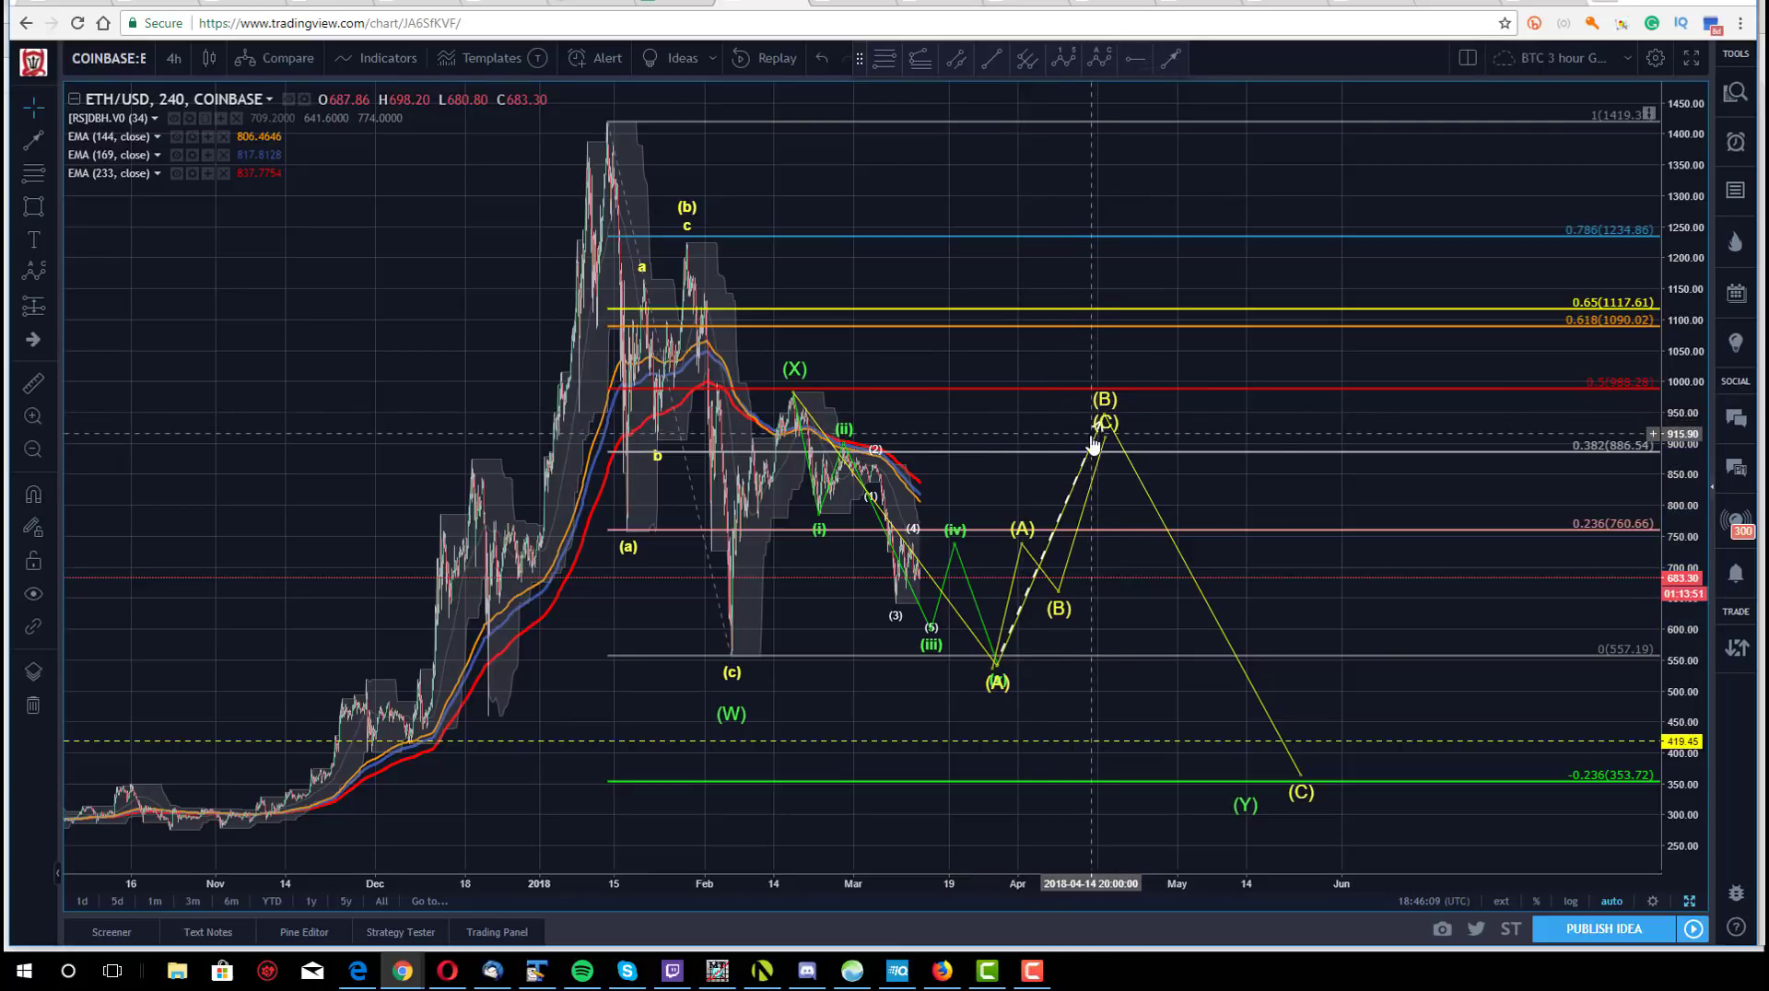
- Delete the dashed white arrow running from (A) to (B) and raise the smaller correction's (C) to about 944.06 on April 18
left_click_drag(1096, 434, 1135, 437)
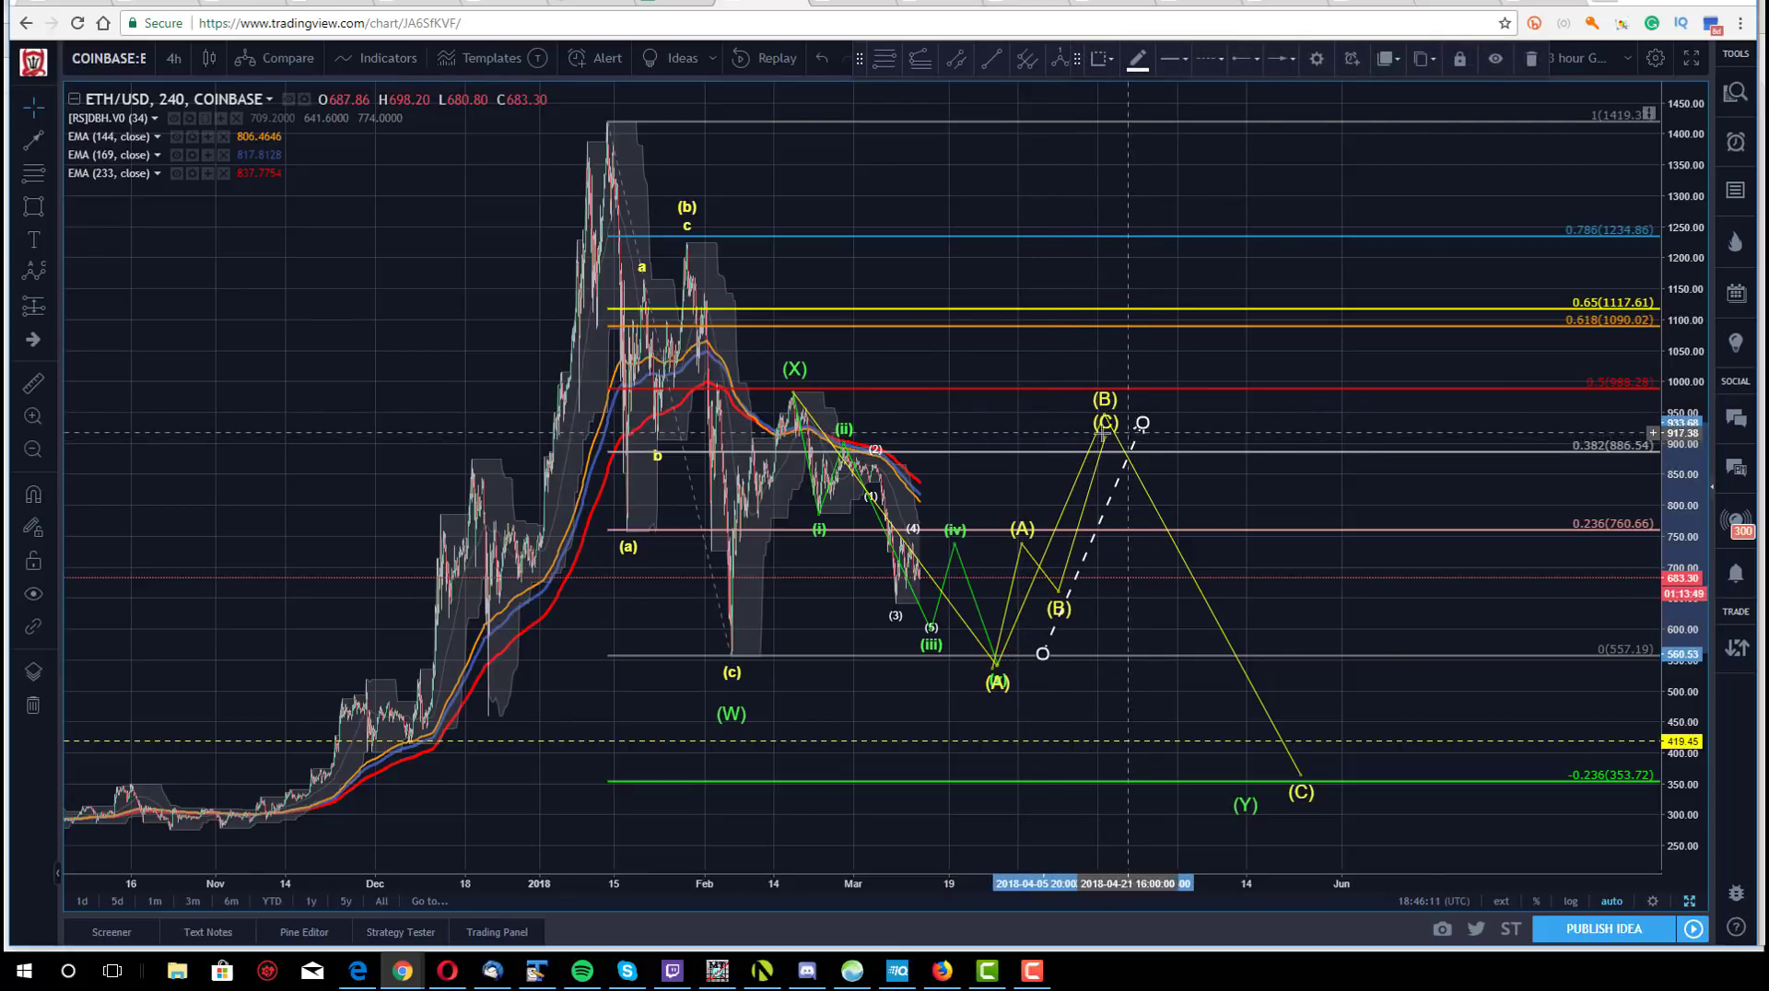
key("Delete")
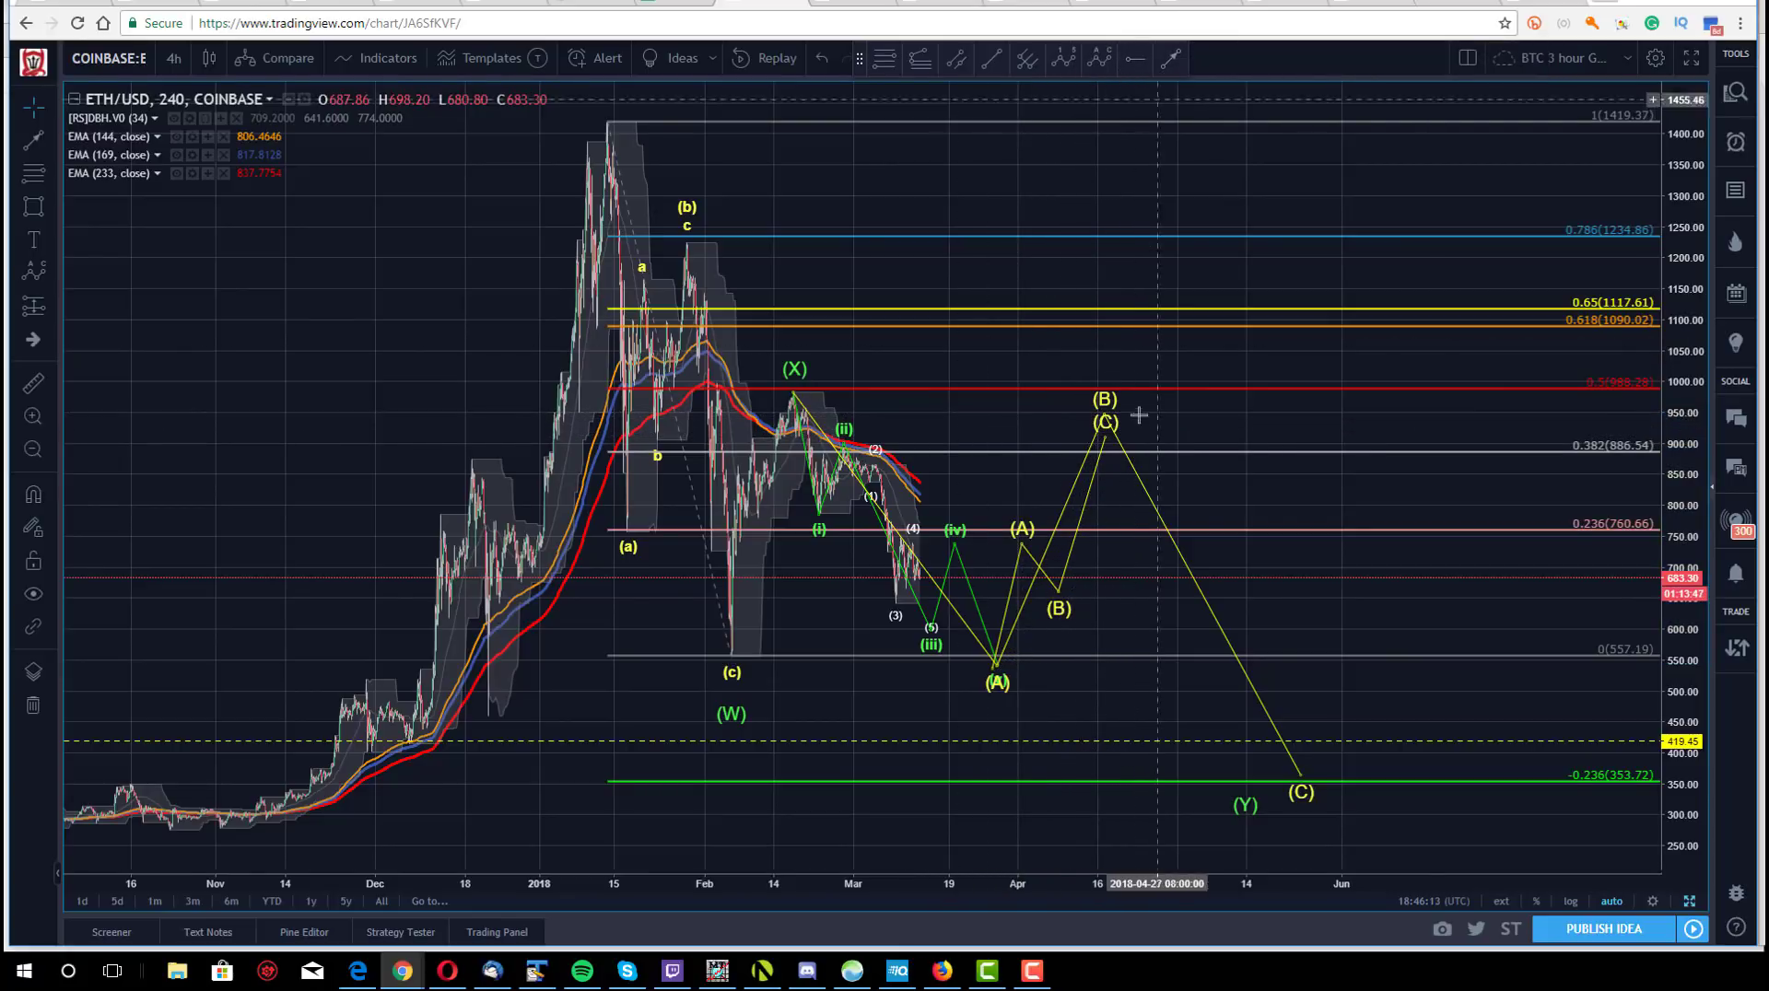
left_click_drag(1106, 437, 1107, 417)
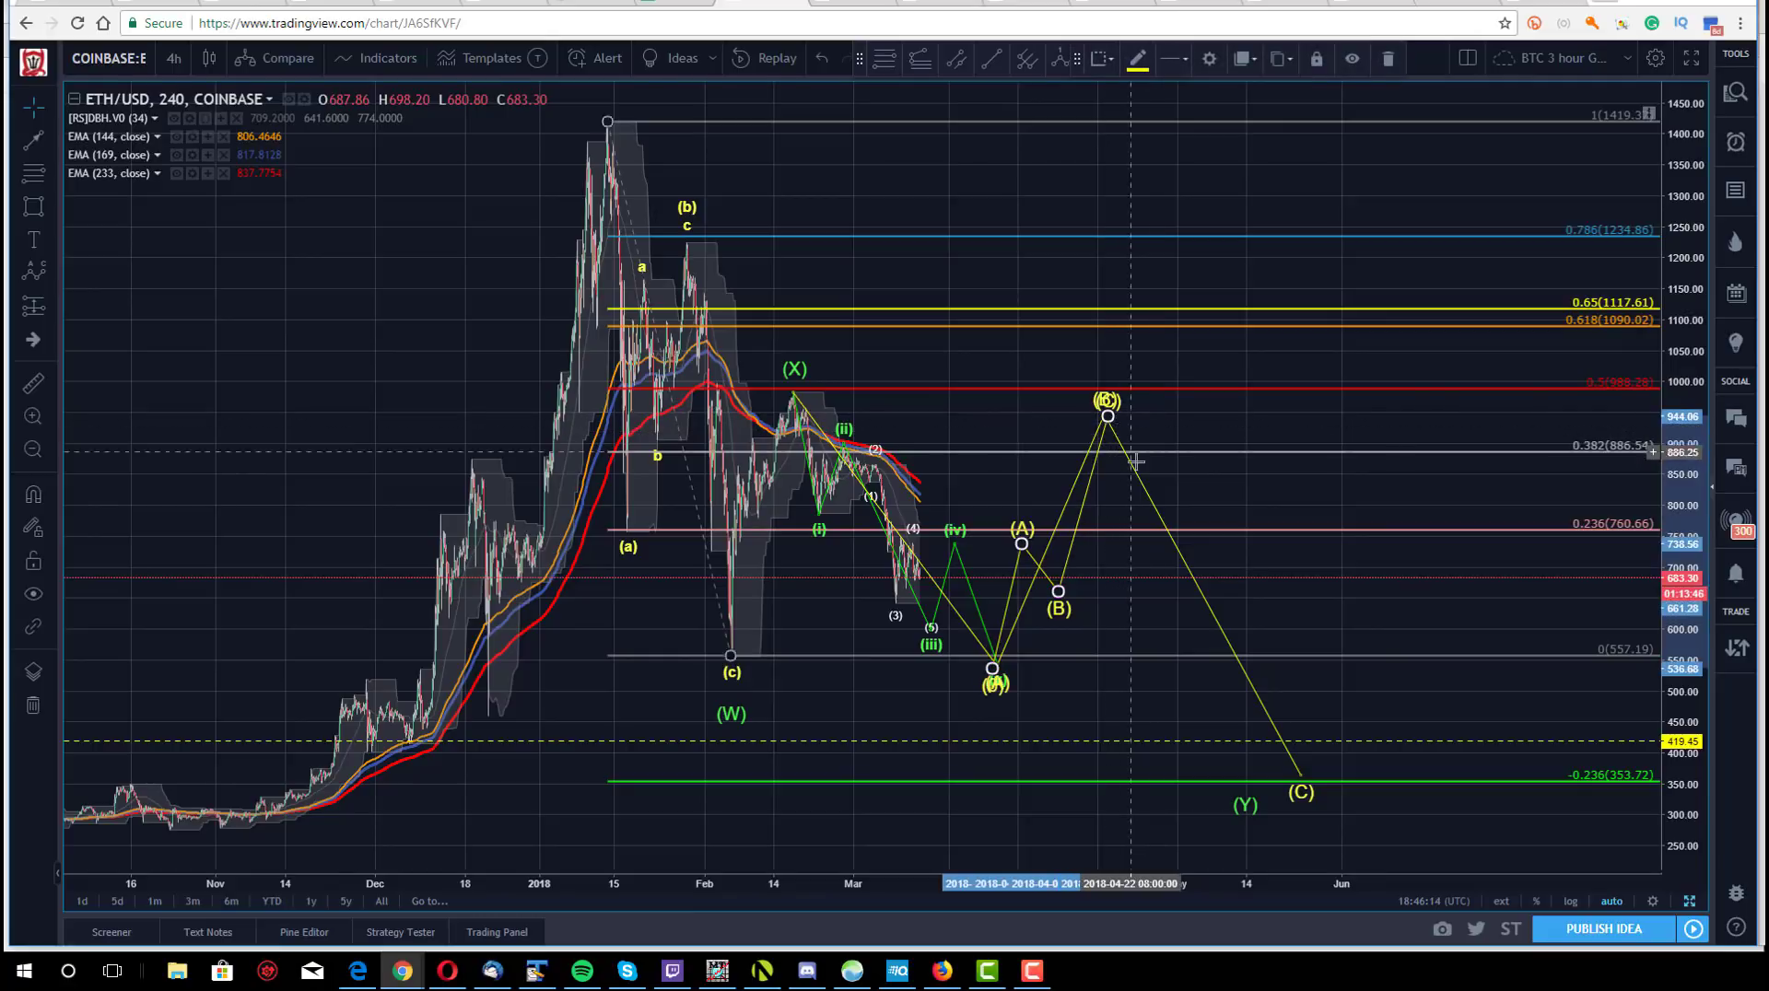
left_click(1354, 121)
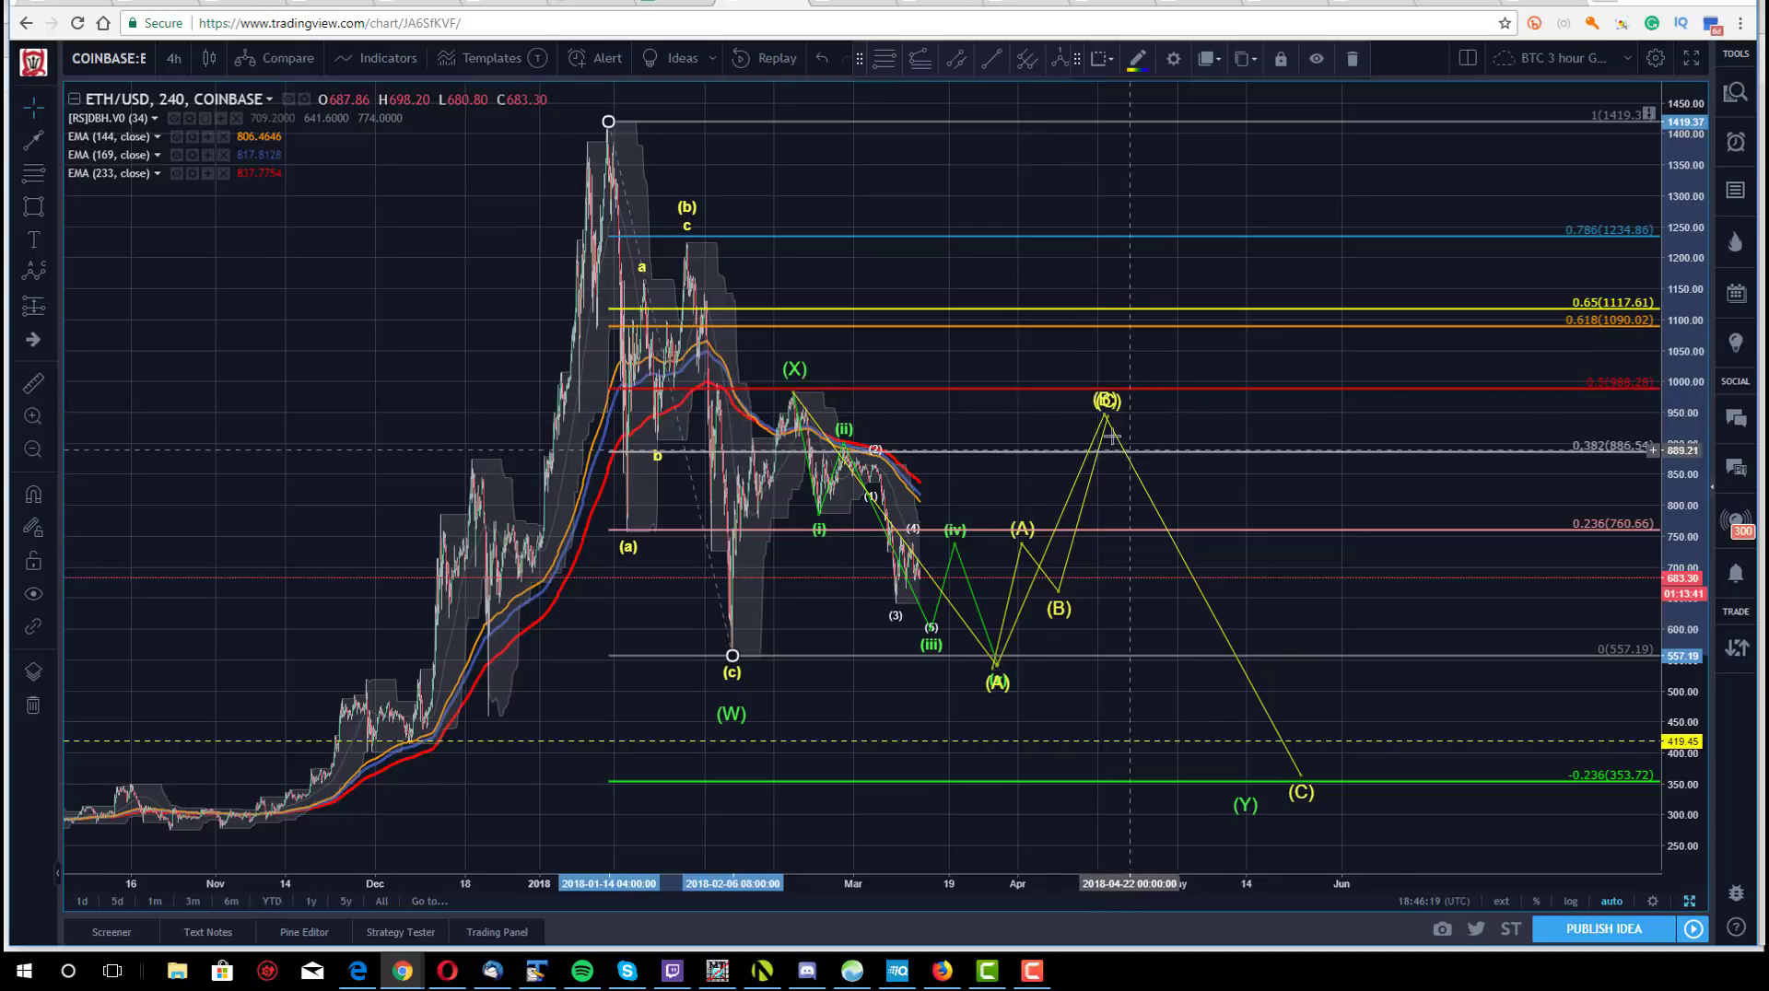
- Draw a dashed white arrow from (B) at about 948.51 down to 797.31, and another from about 810.65 up to 1033.00 on May 7
left_click(231, 255)
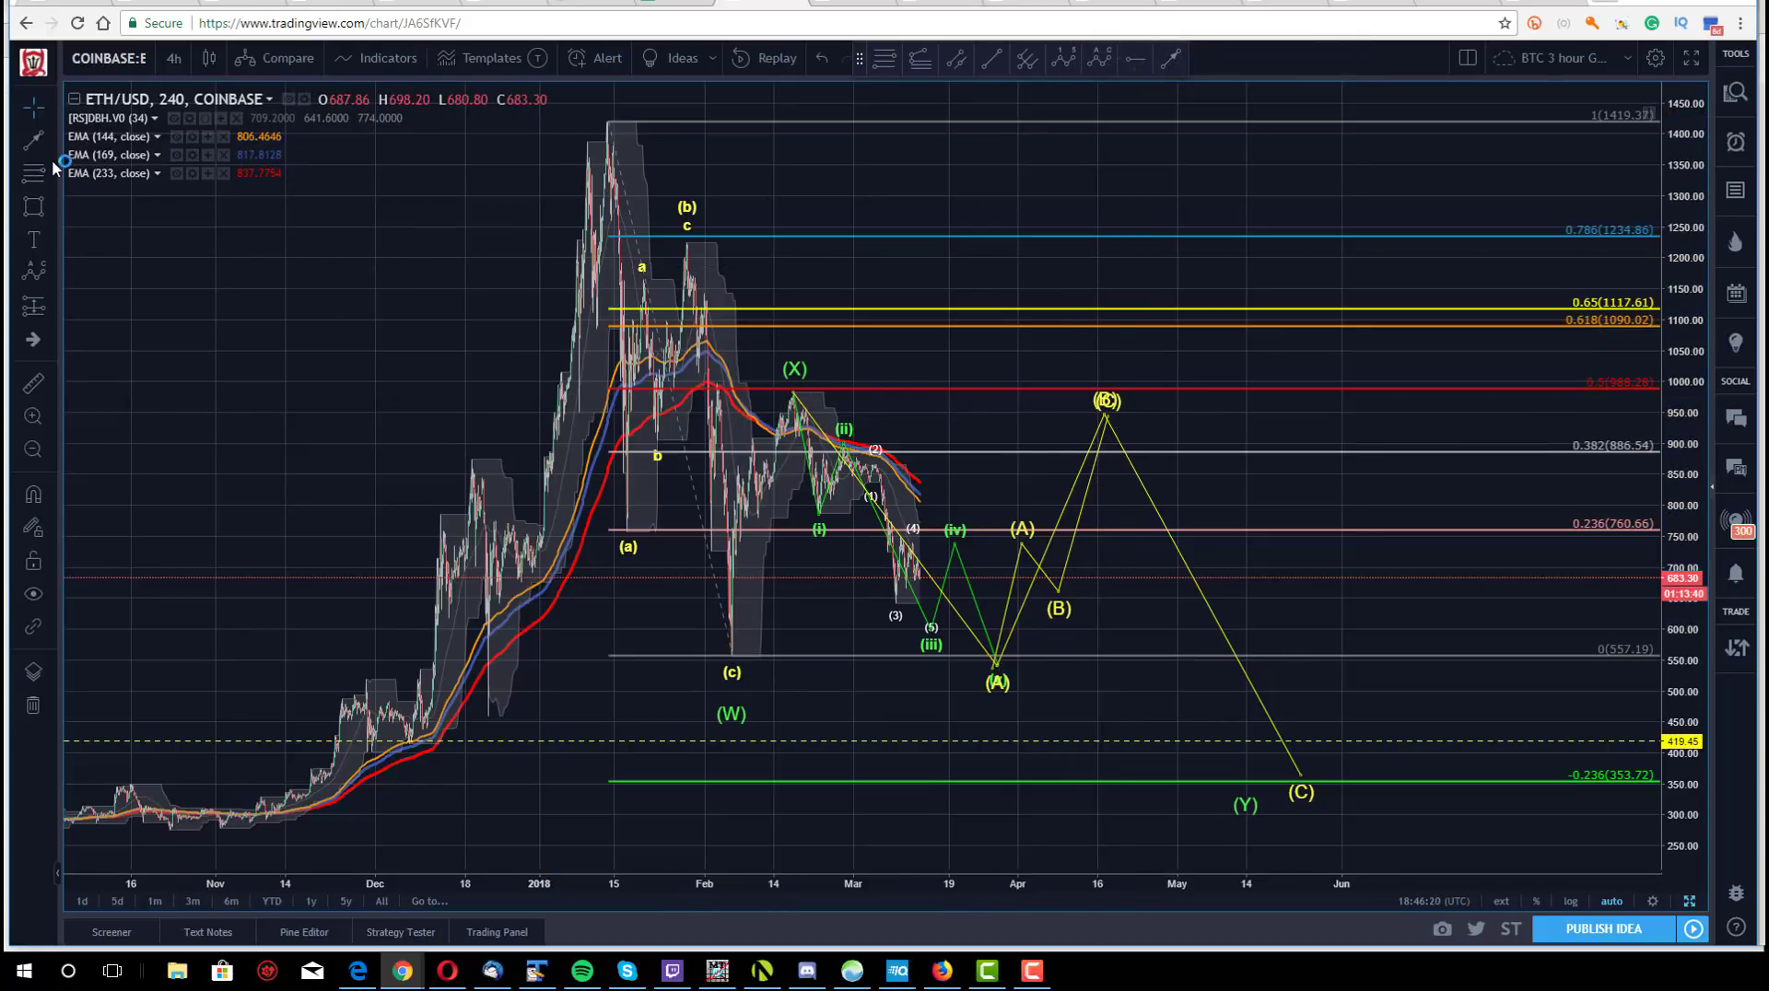
left_click(1109, 414)
left_click(1134, 506)
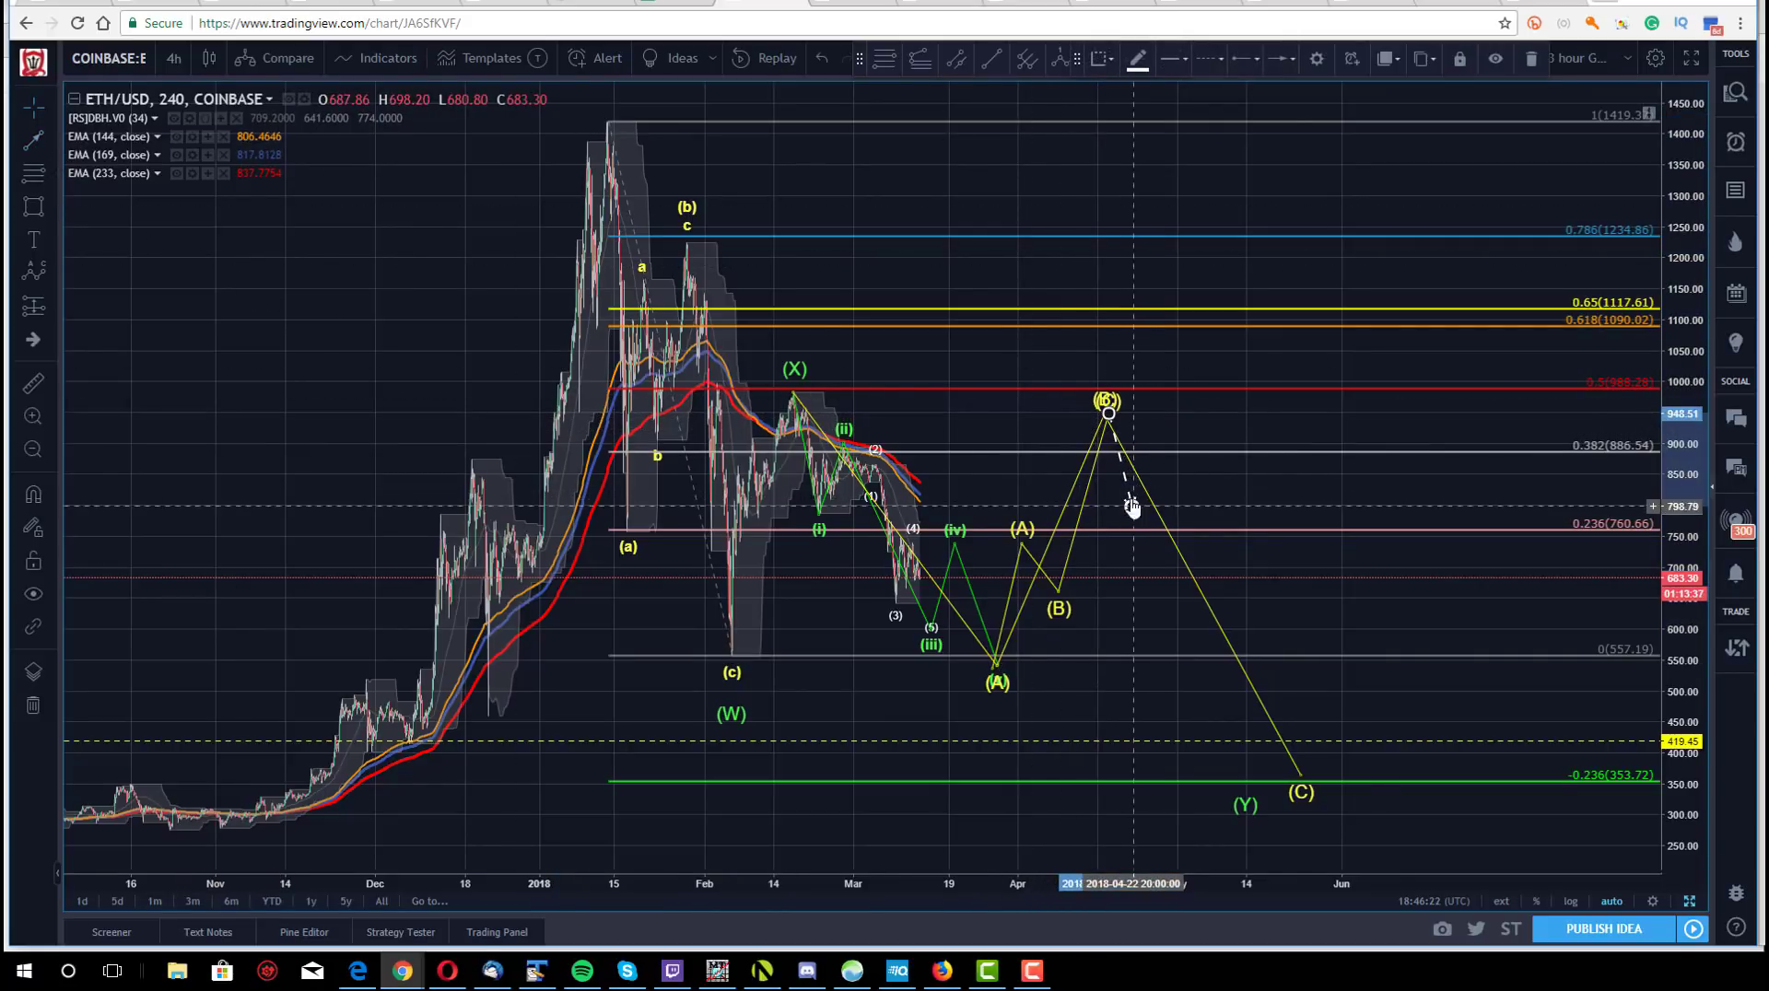
left_click(90, 288)
left_click(36, 142)
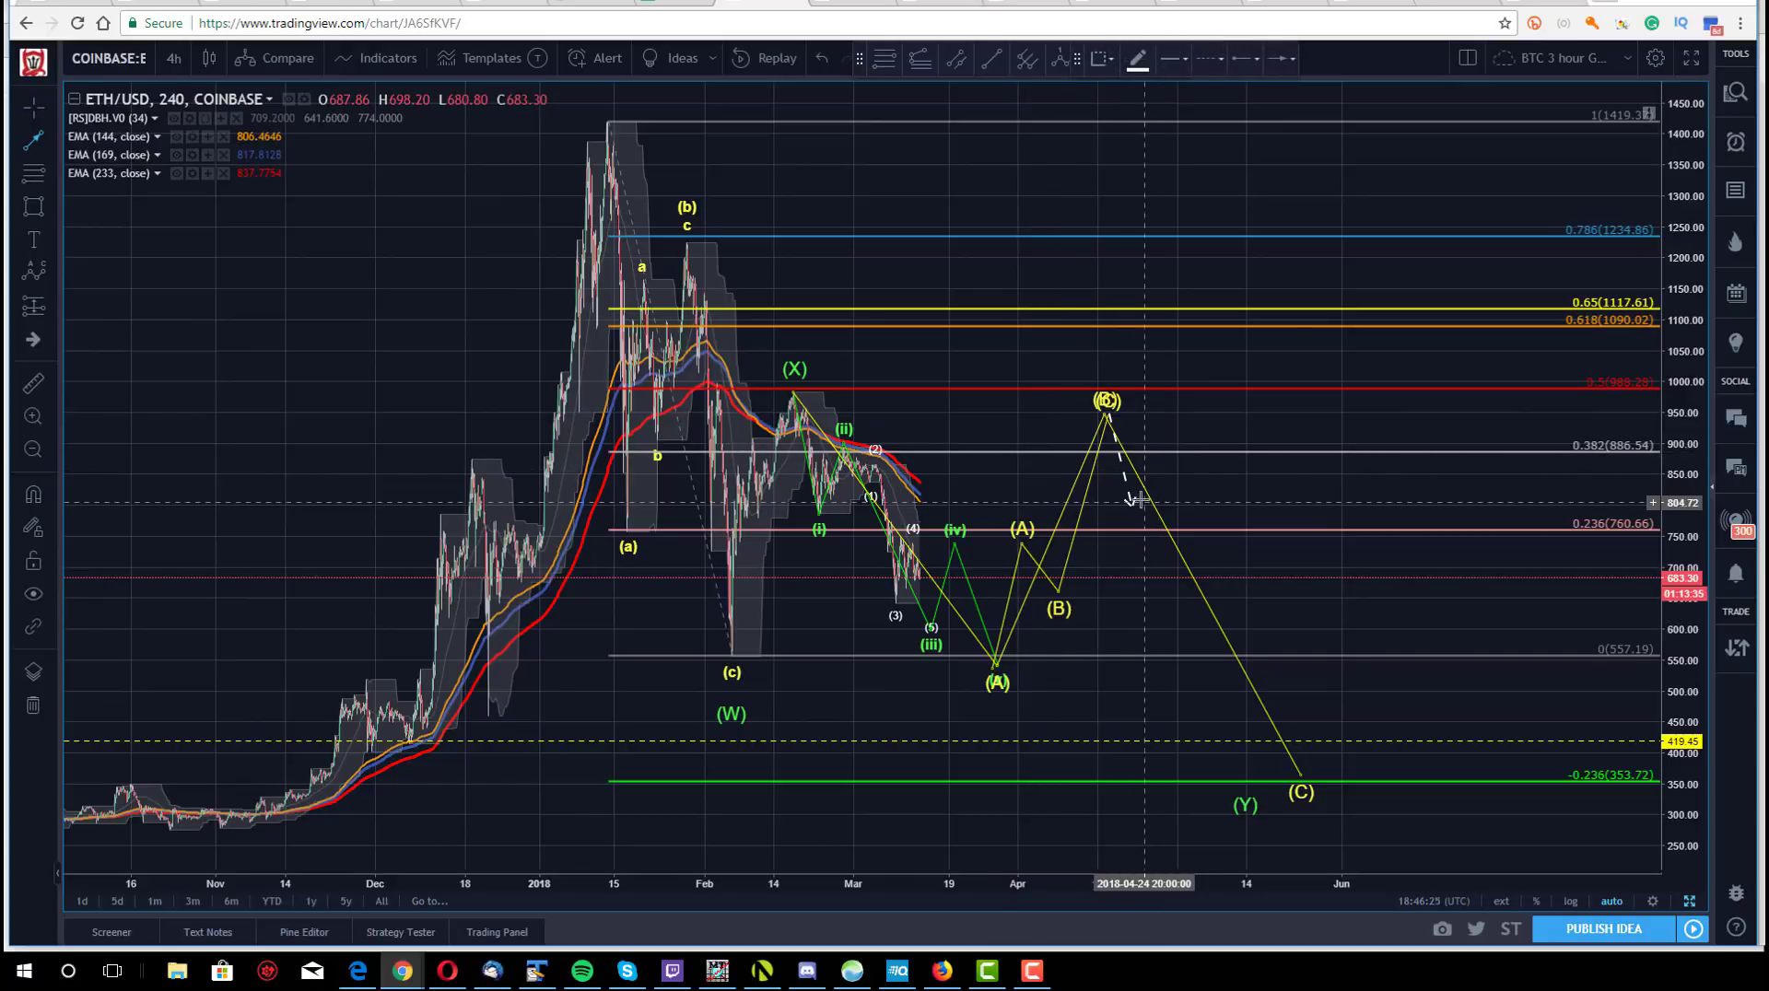
left_click_drag(1139, 498, 1211, 363)
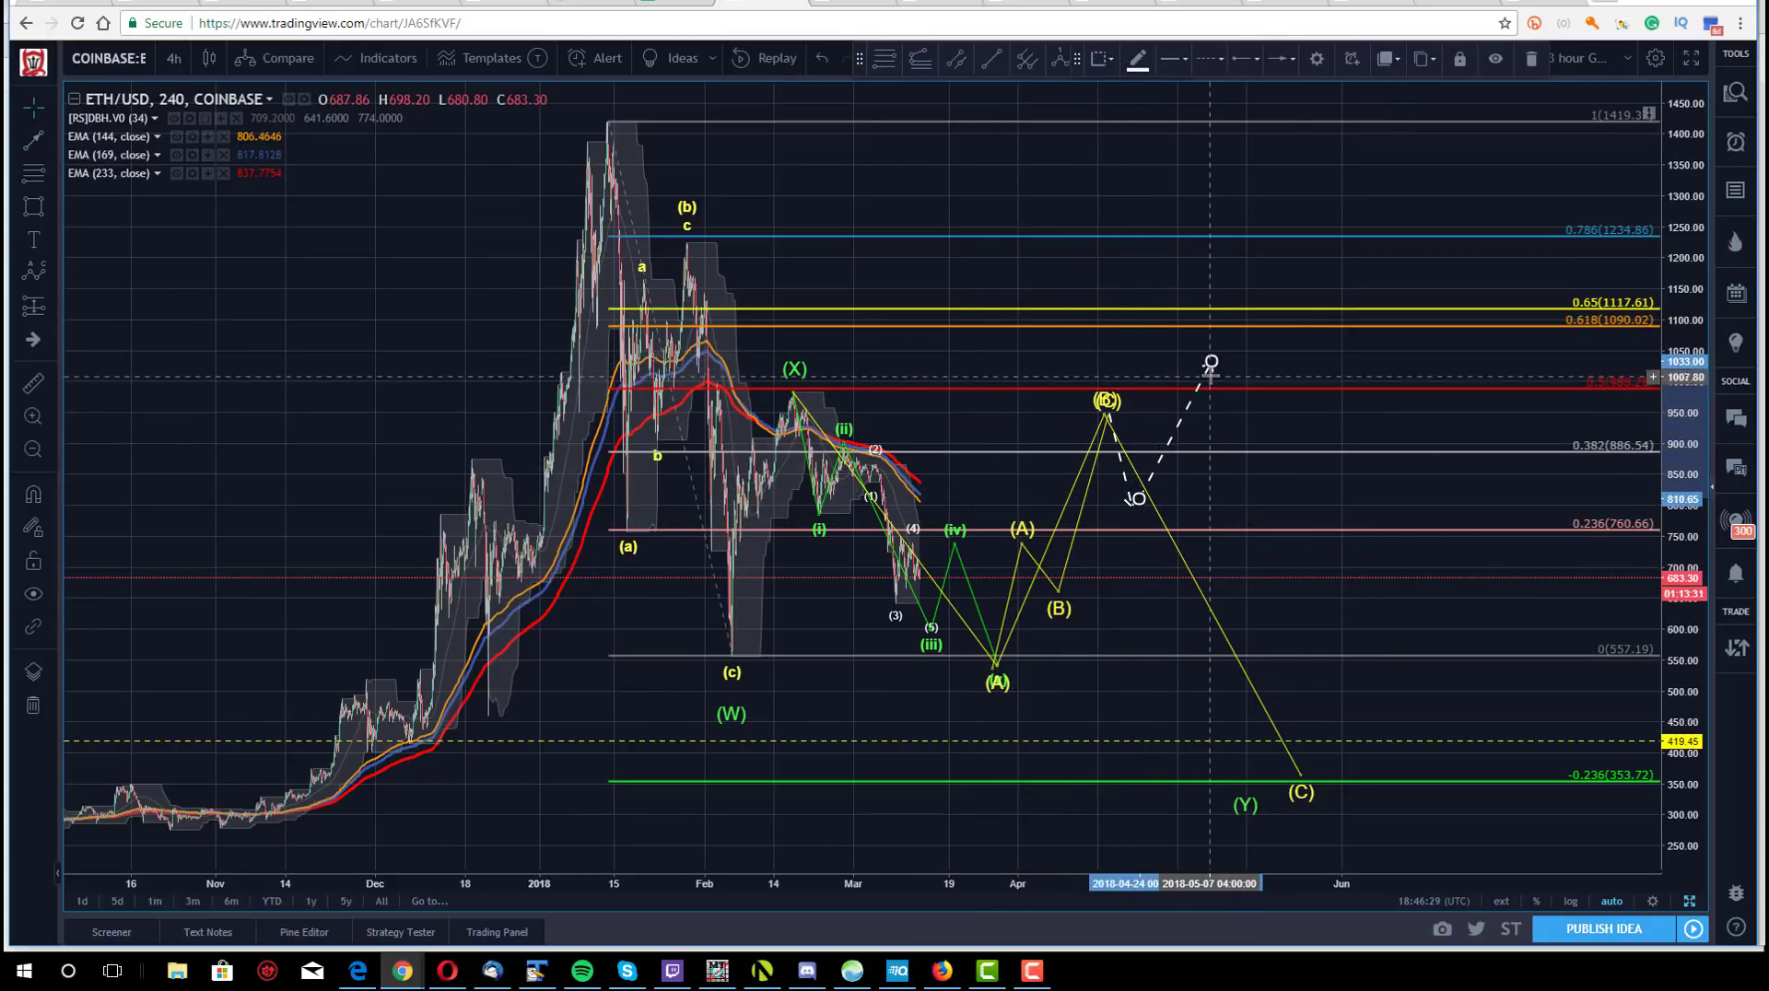
- Lower the smaller correction's (B) to about 656.49 and mark it with a small rectangle between about 665.38 and 650.56
left_click(997, 665)
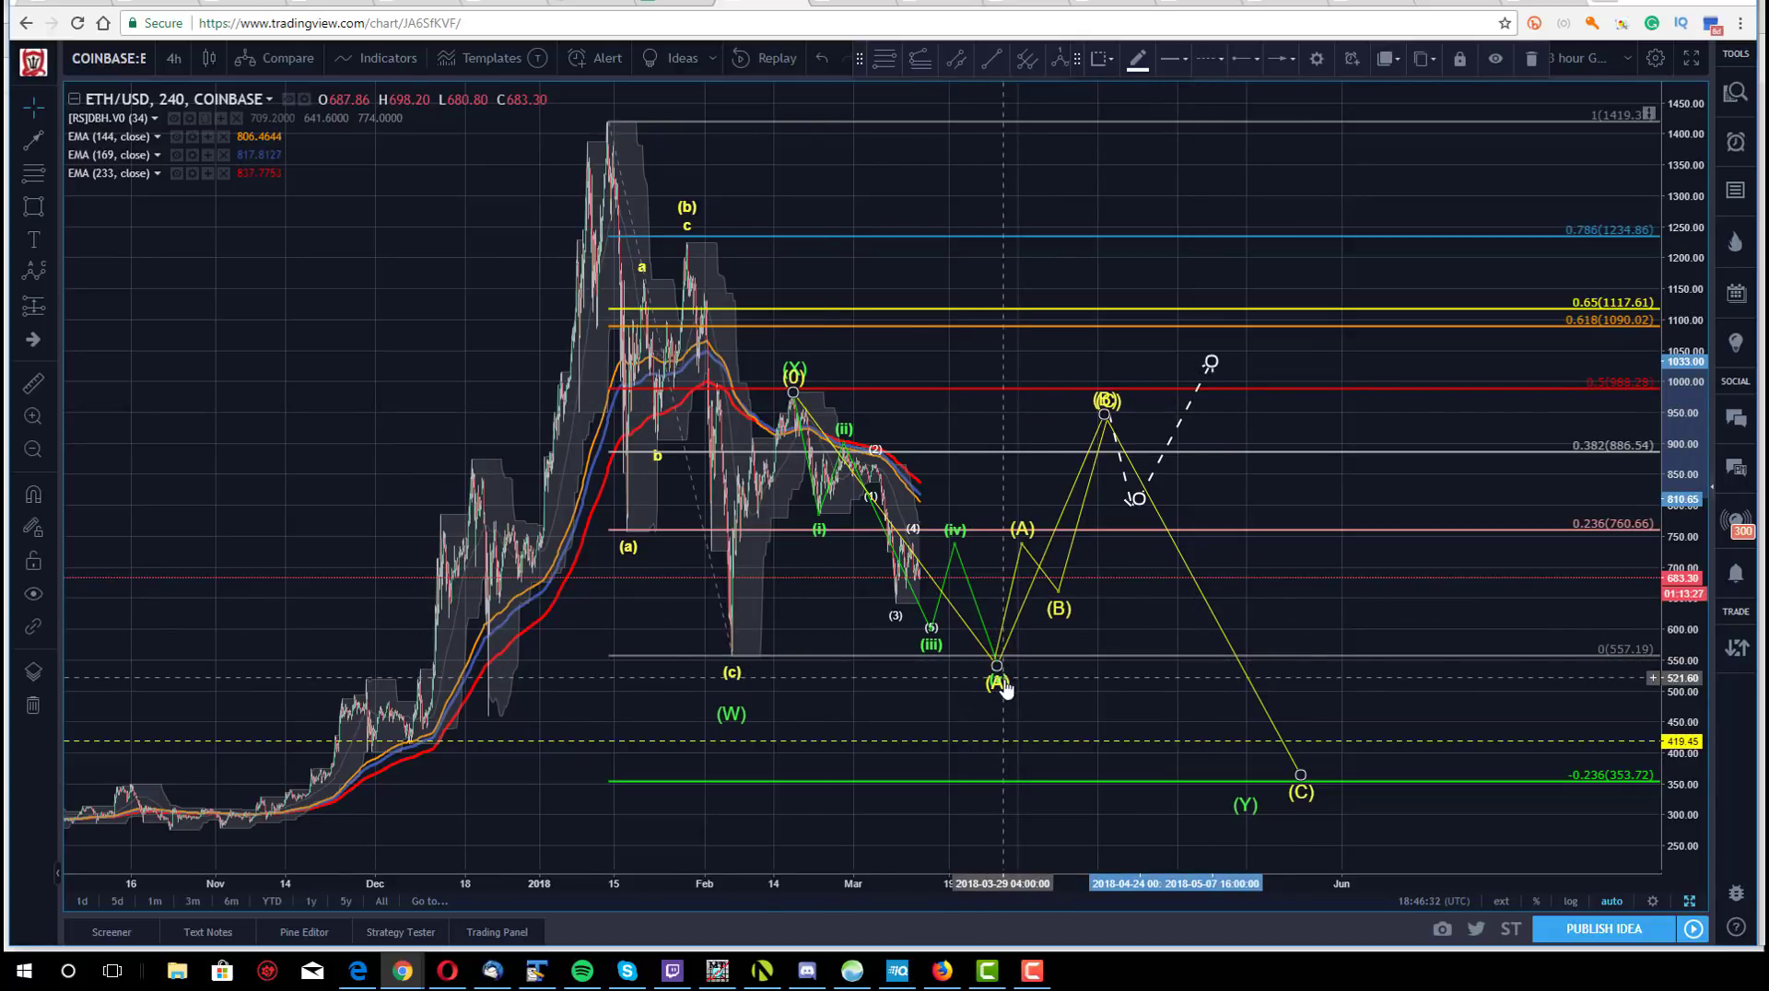
left_click(1061, 601)
left_click(1061, 603)
left_click(506, 407)
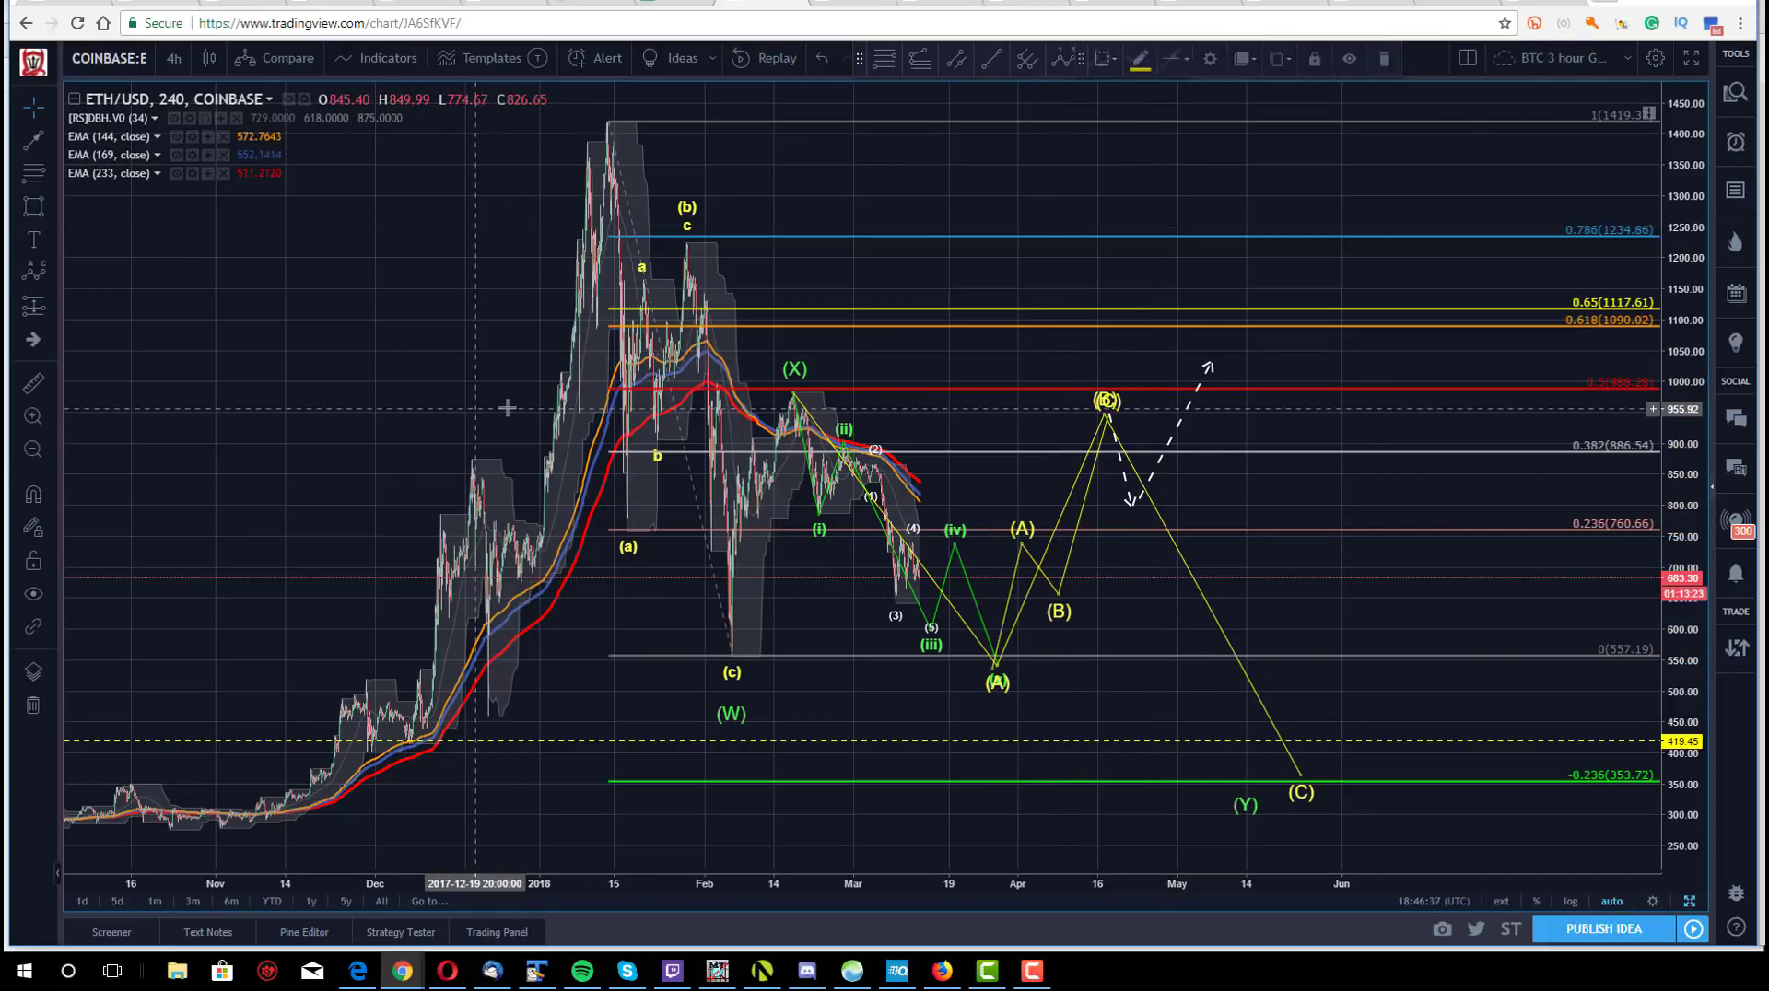
left_click(29, 214)
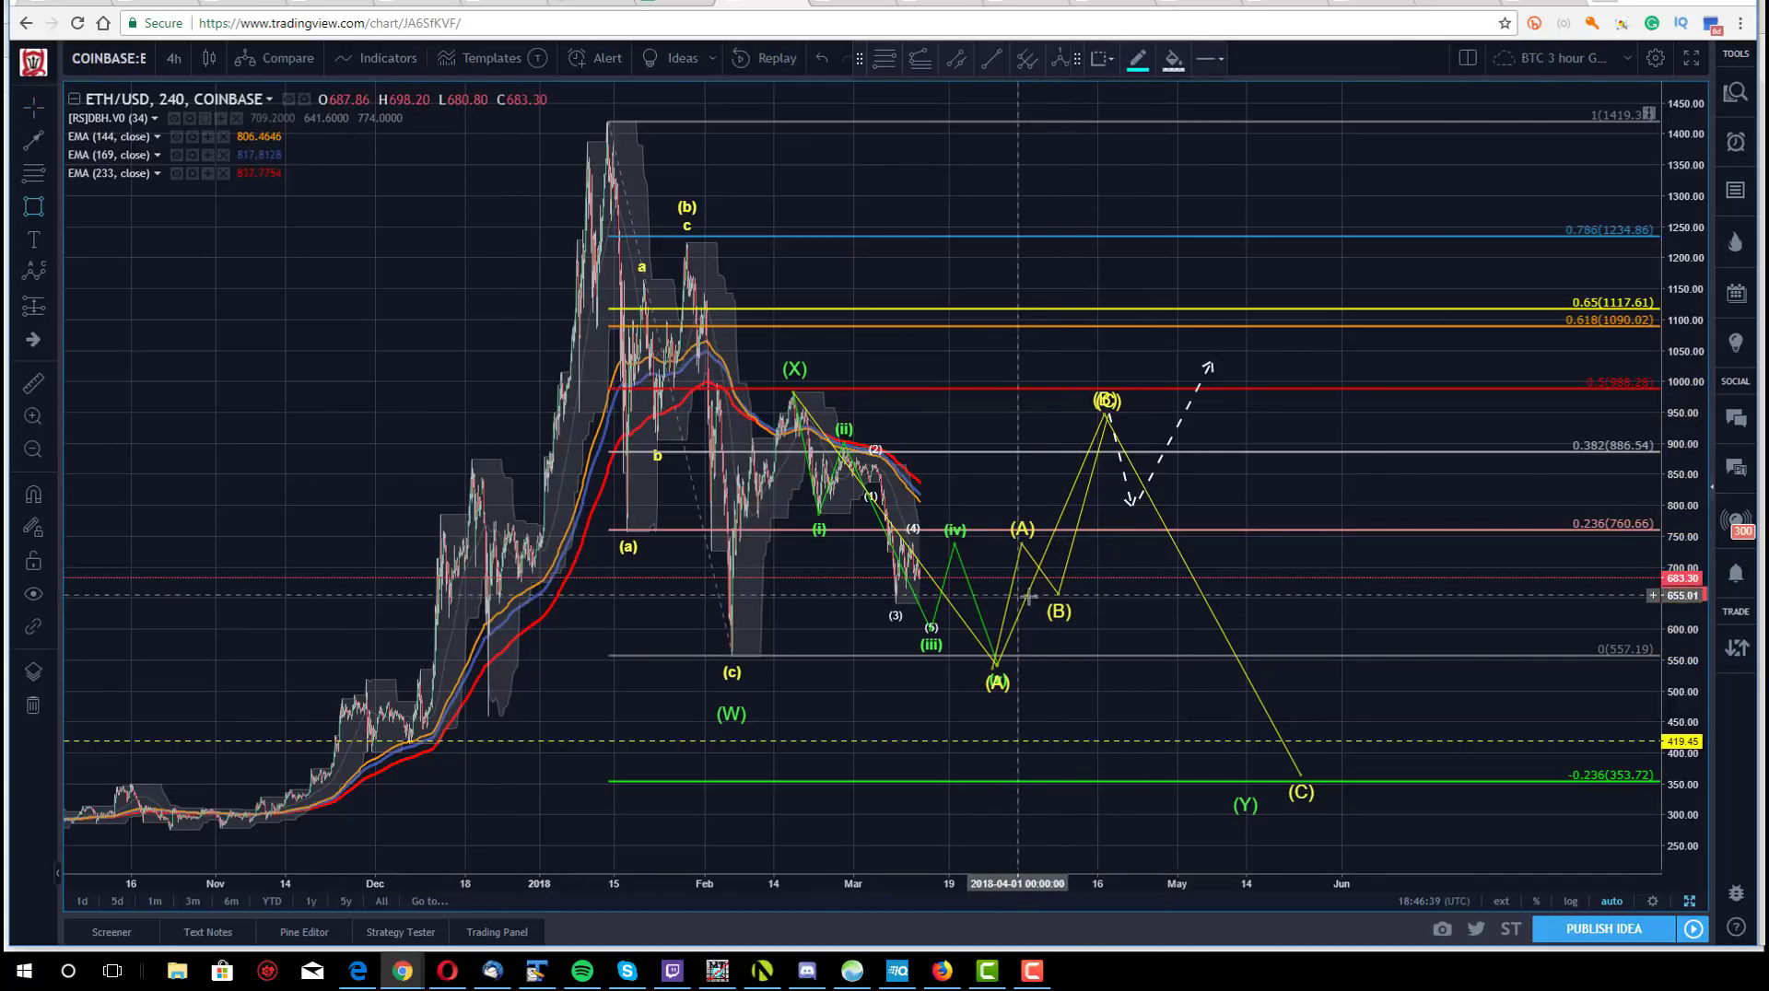
left_click_drag(1049, 588, 1074, 602)
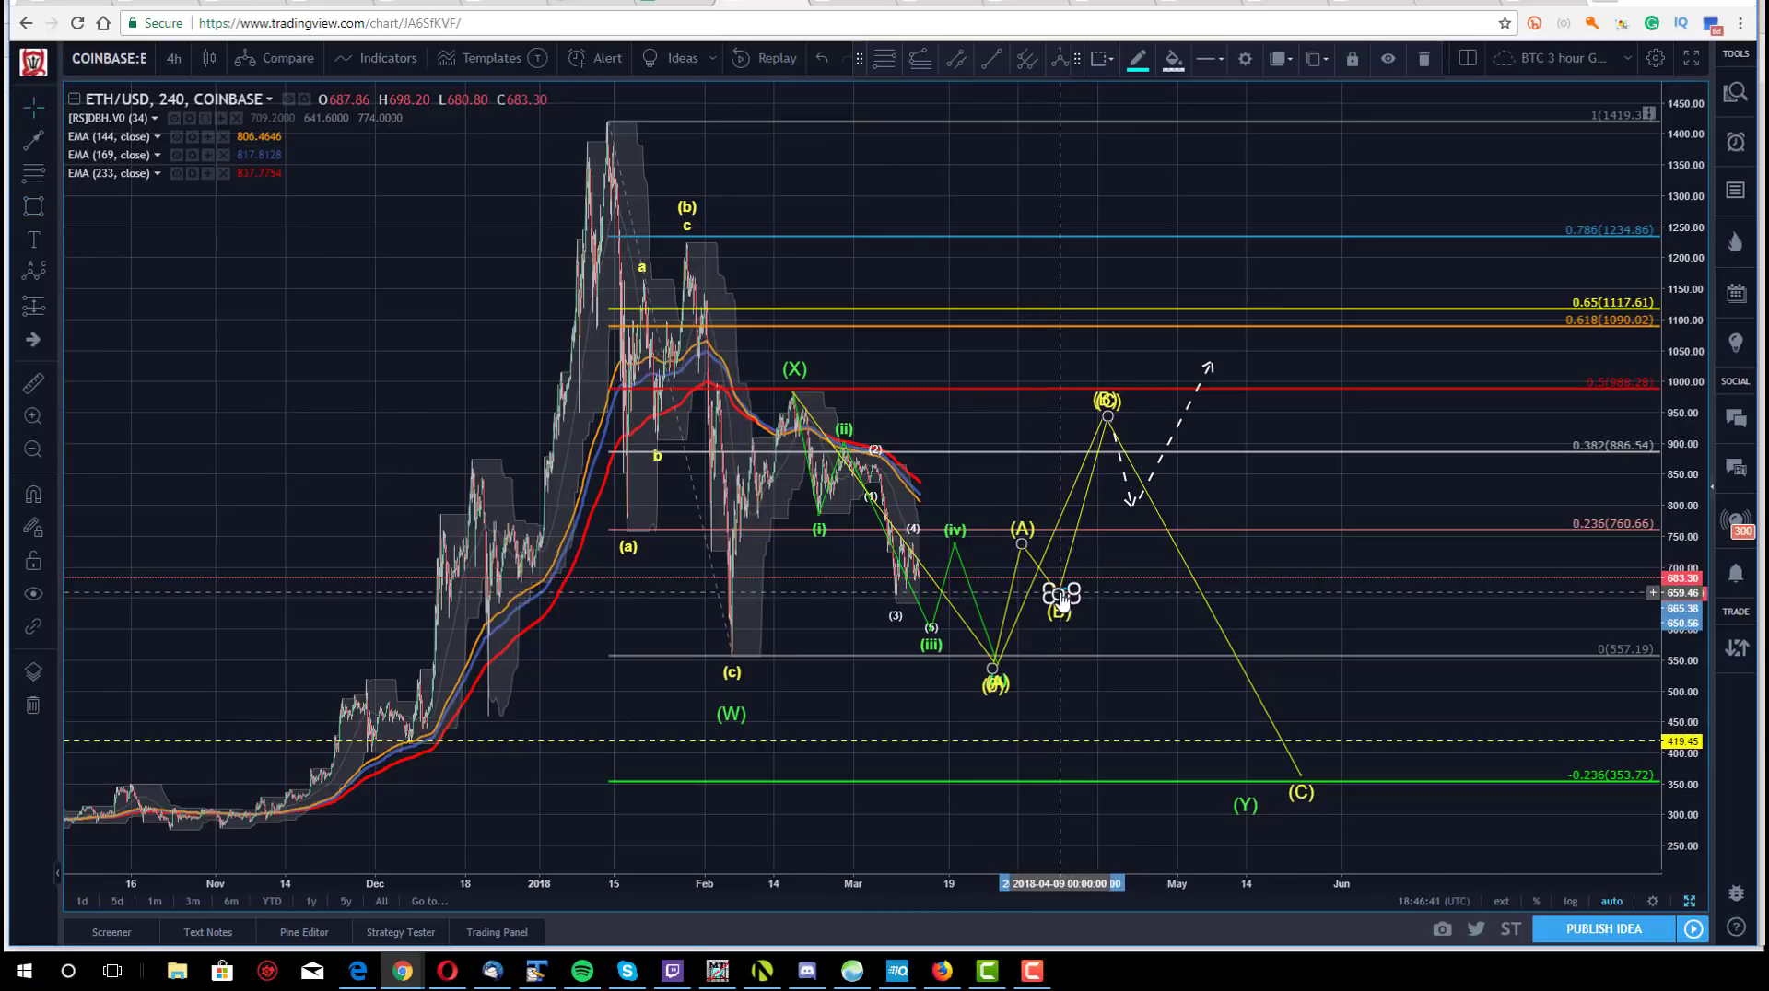
- Raise the smaller correction's (A) to just below the 0.236 level and the falling dashed arrow's tip to about 804.72 on April 24
left_click(993, 671)
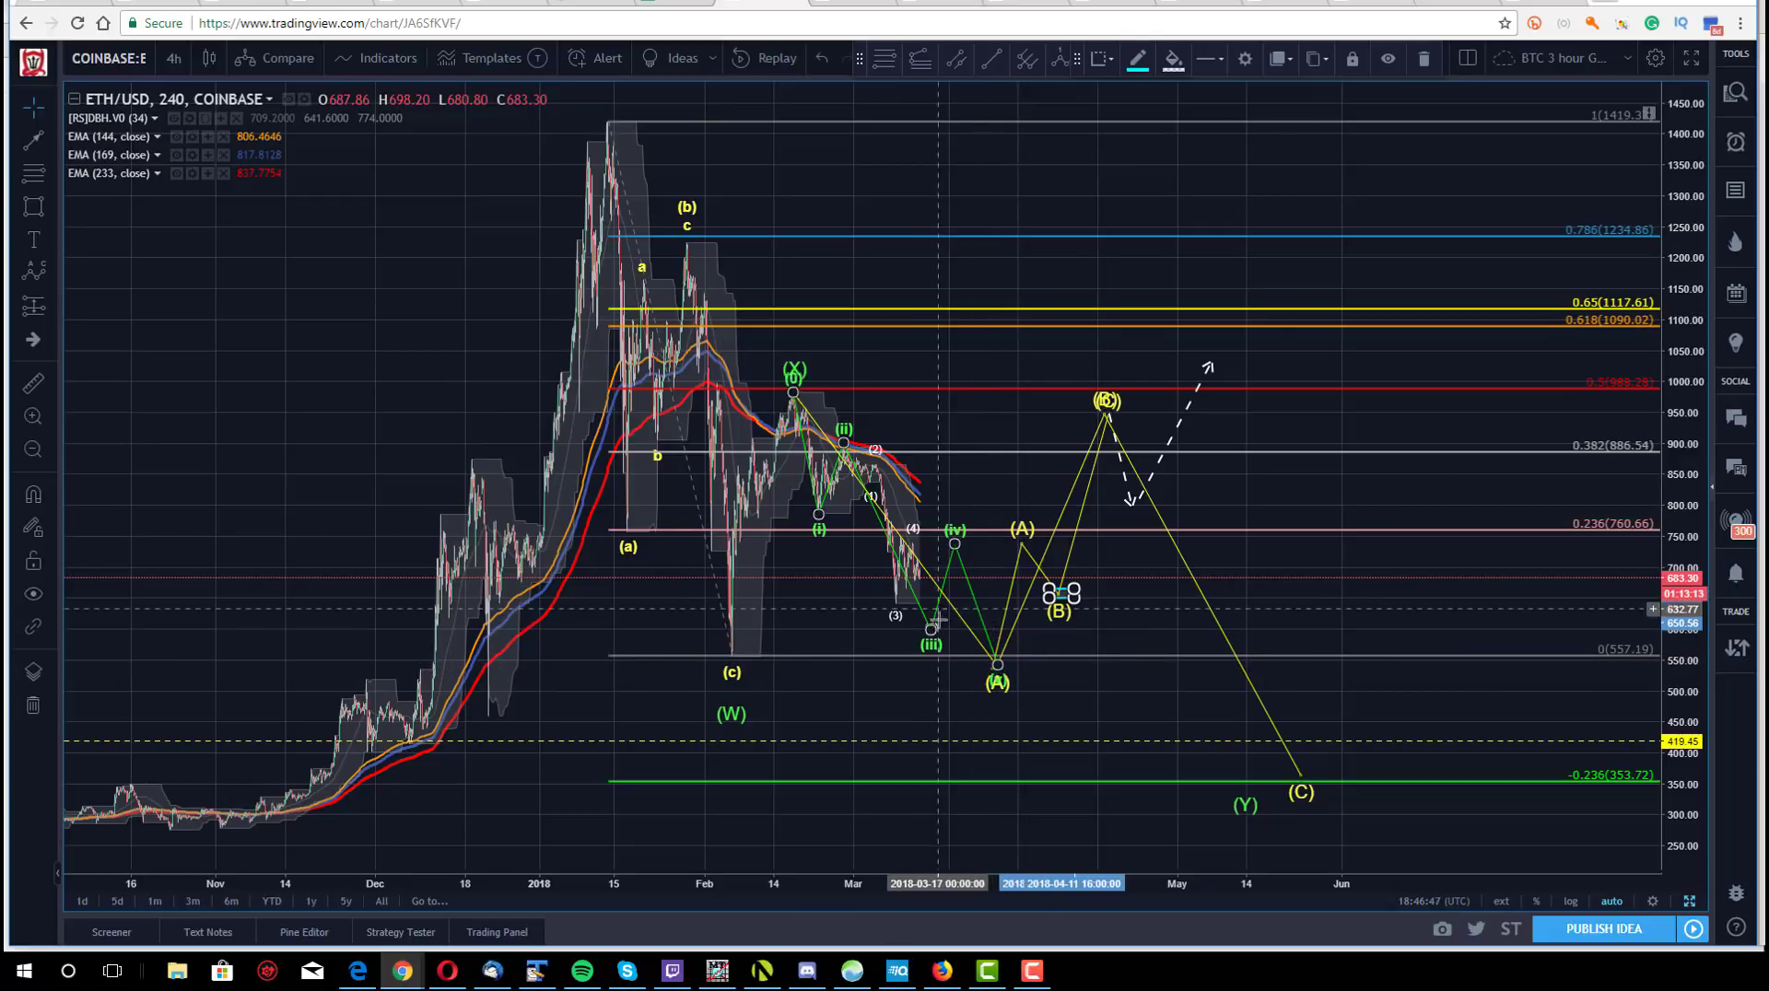
left_click_drag(1001, 666, 992, 658)
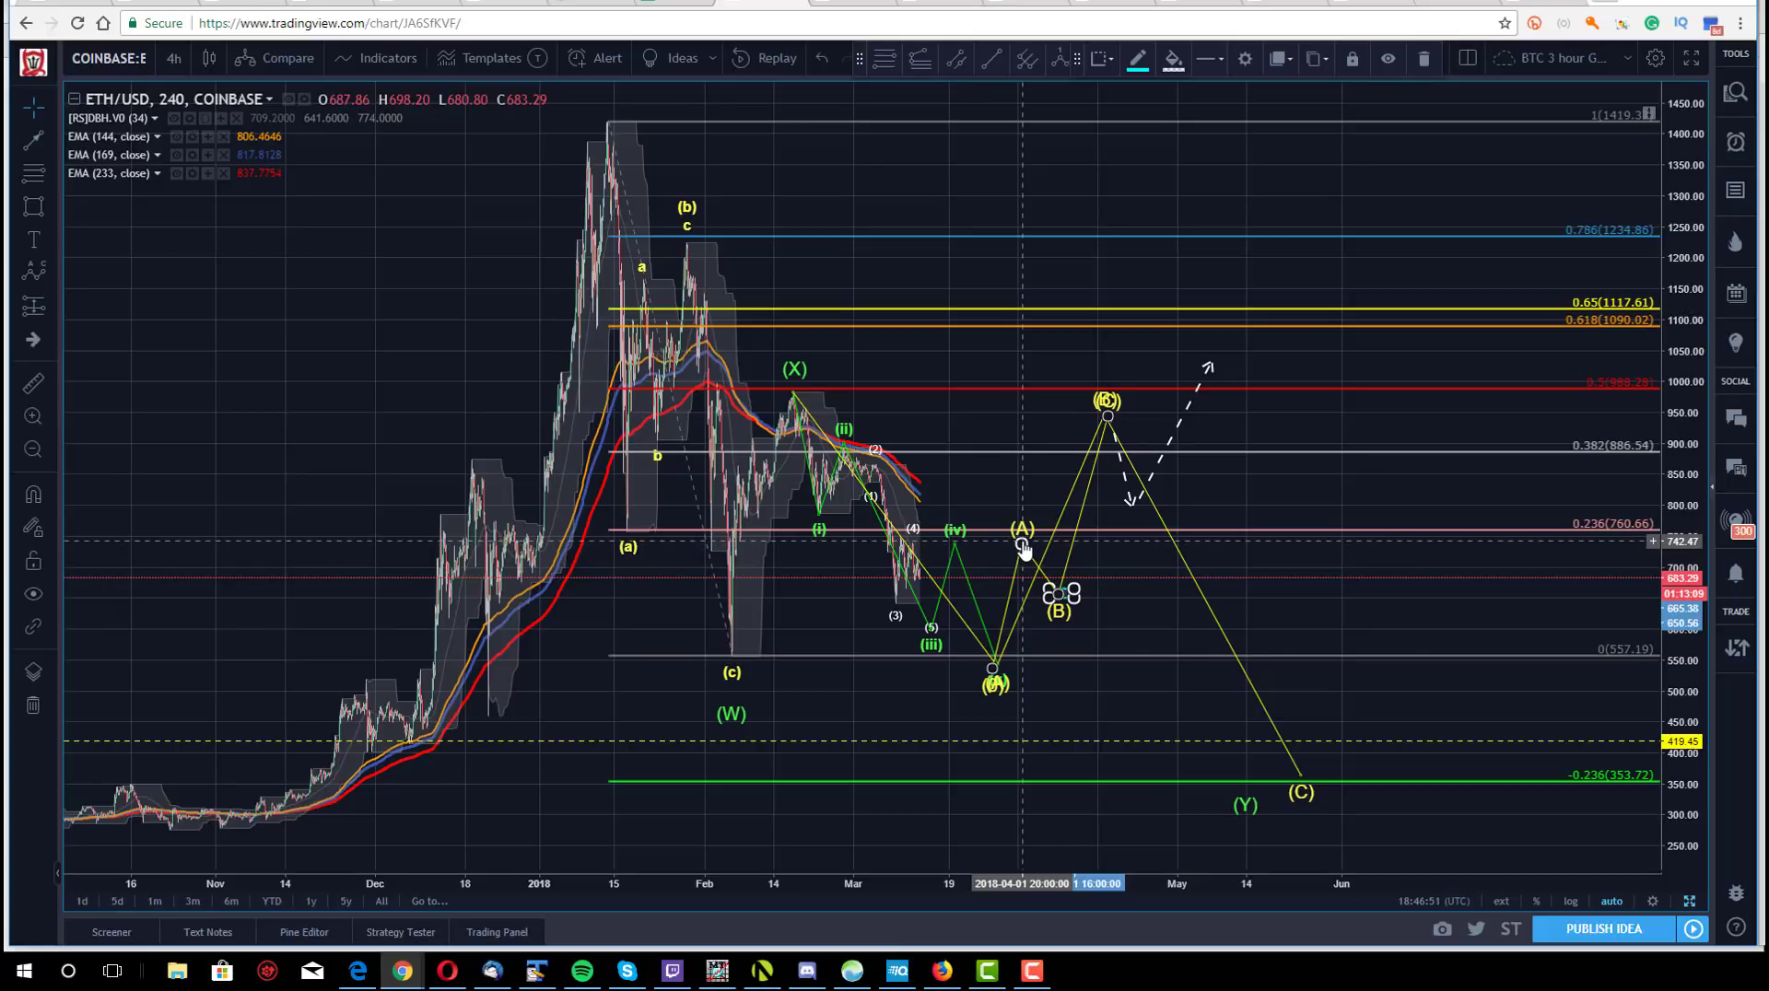
left_click_drag(1024, 546, 1023, 537)
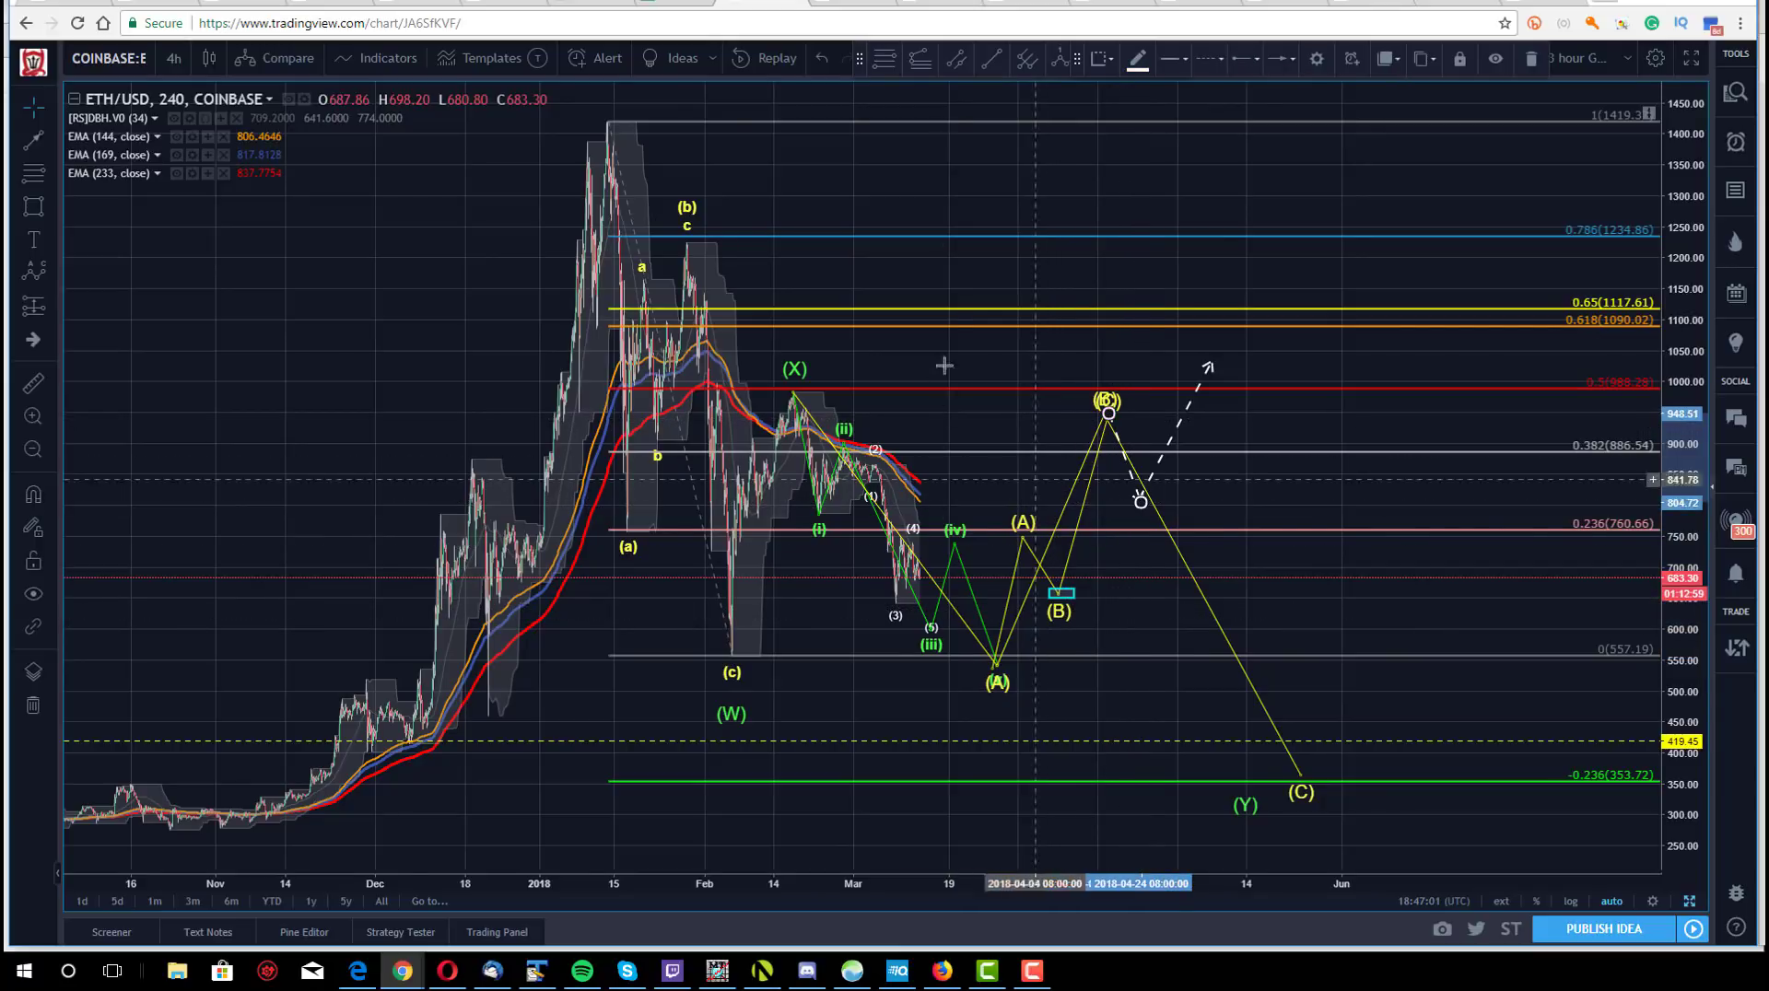
left_click(1144, 488)
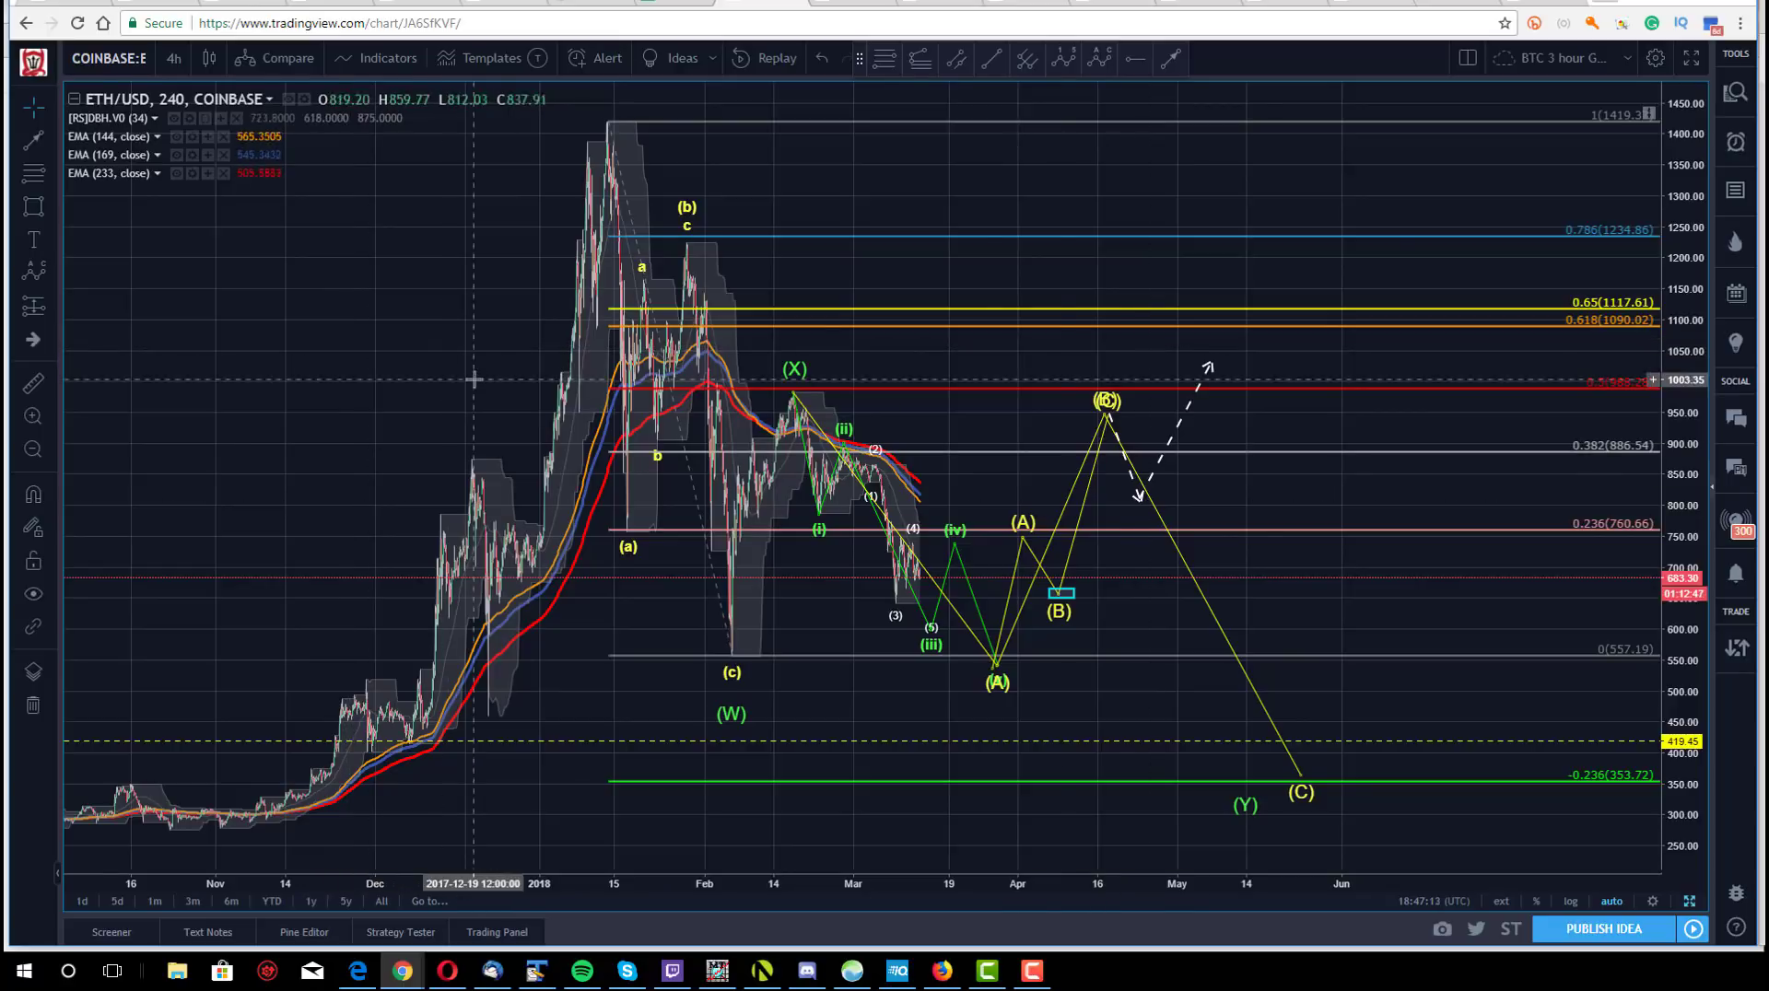
- Draw a Fibonacci retracement from the smaller (B) at about 653.53 to the larger (B) peak at about 948.51
left_click(33, 173)
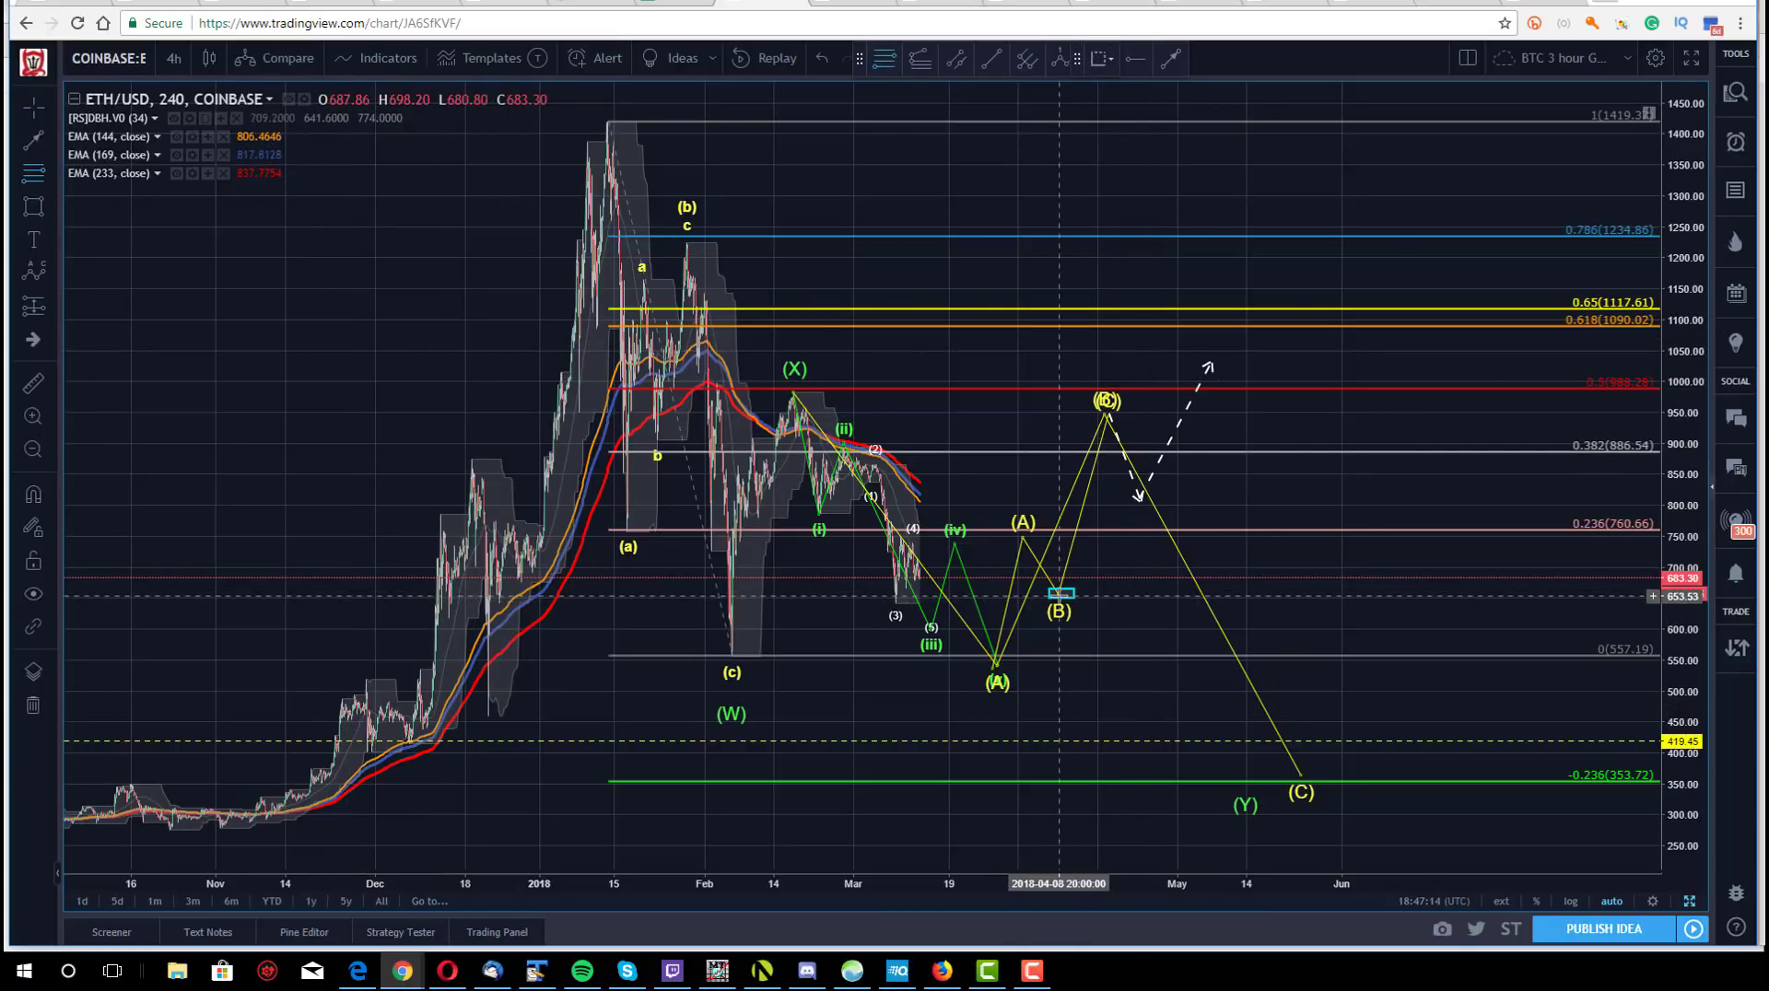
left_click(1058, 594)
left_click(1106, 413)
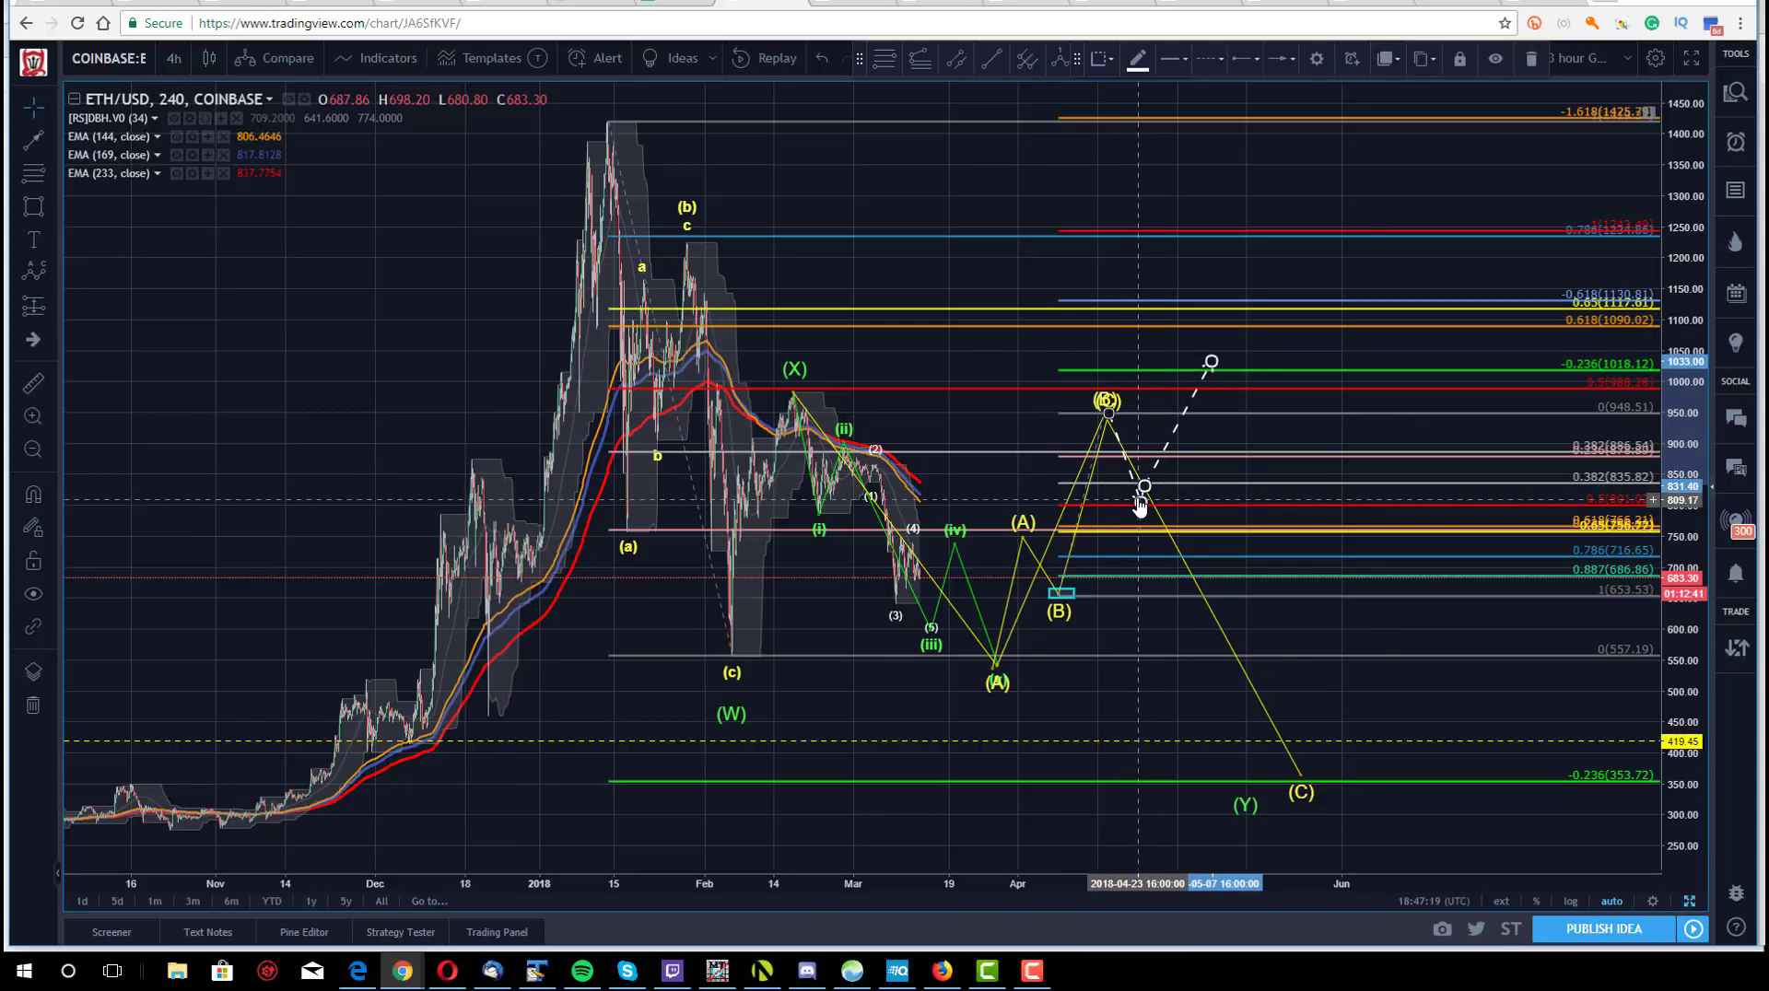
- Join the two dashed arrows at about 831.40 and raise the rising arrow's tip to the 0.618 level, about 1089.33 on May 4
left_click_drag(1140, 500, 1140, 488)
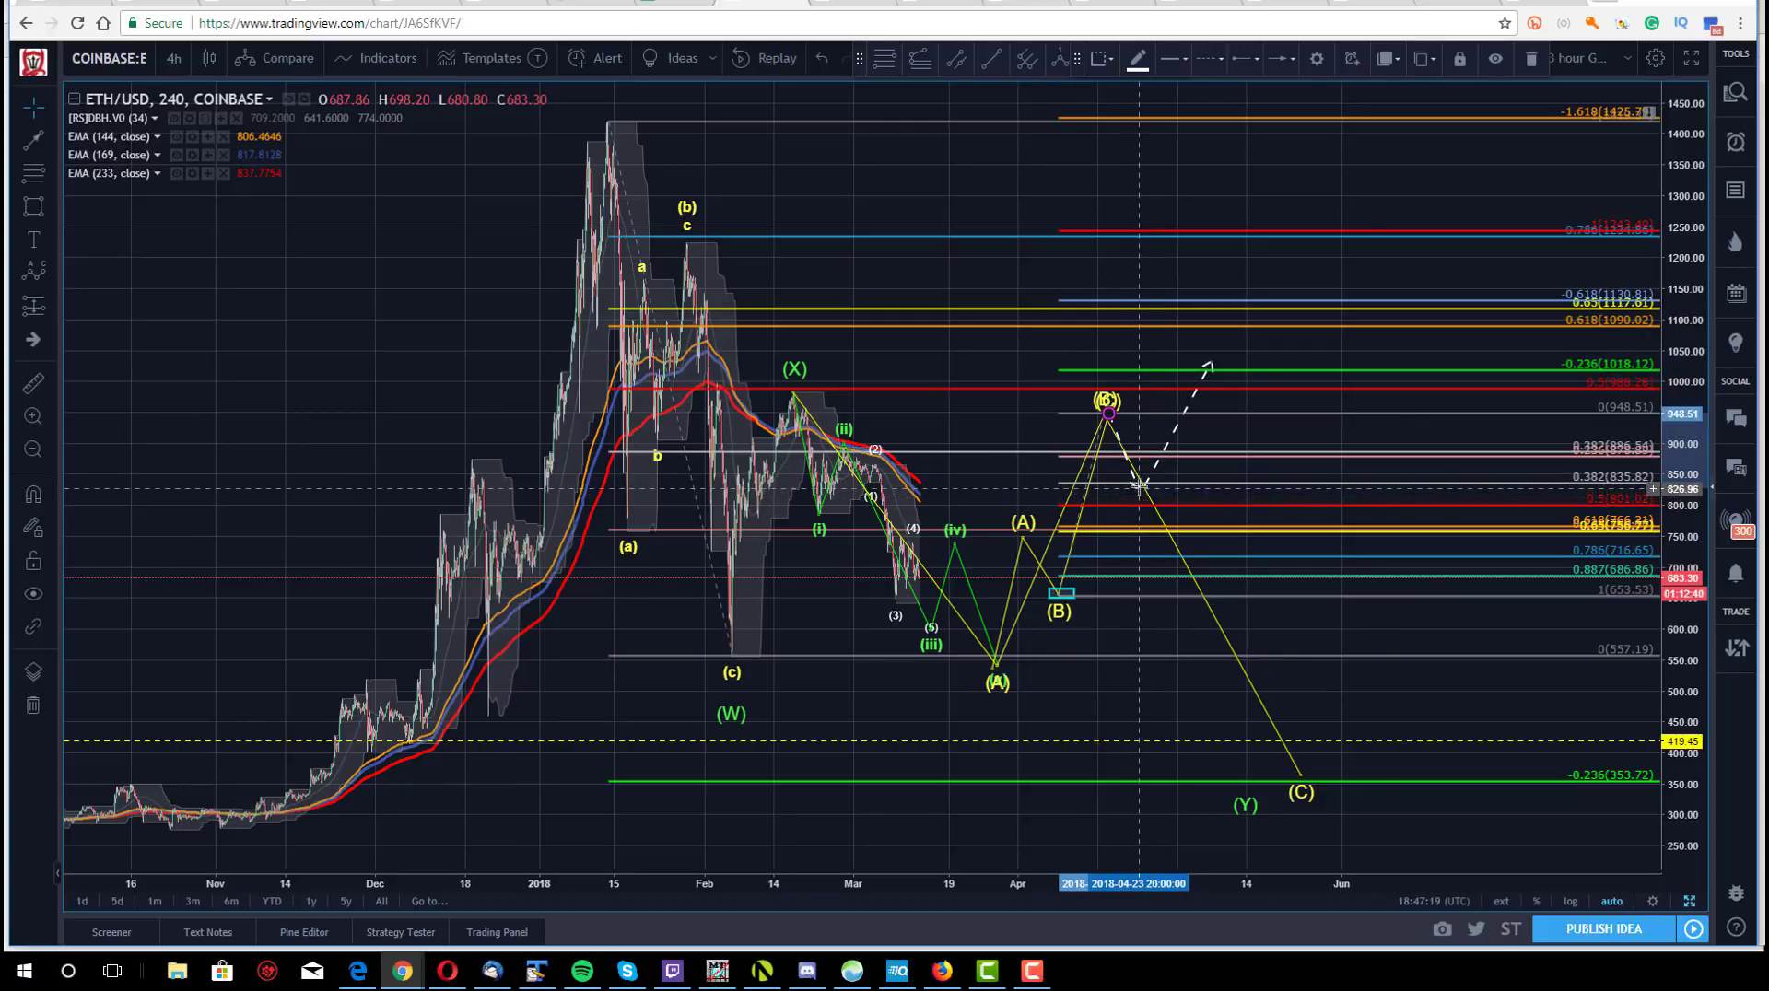
left_click(1197, 367)
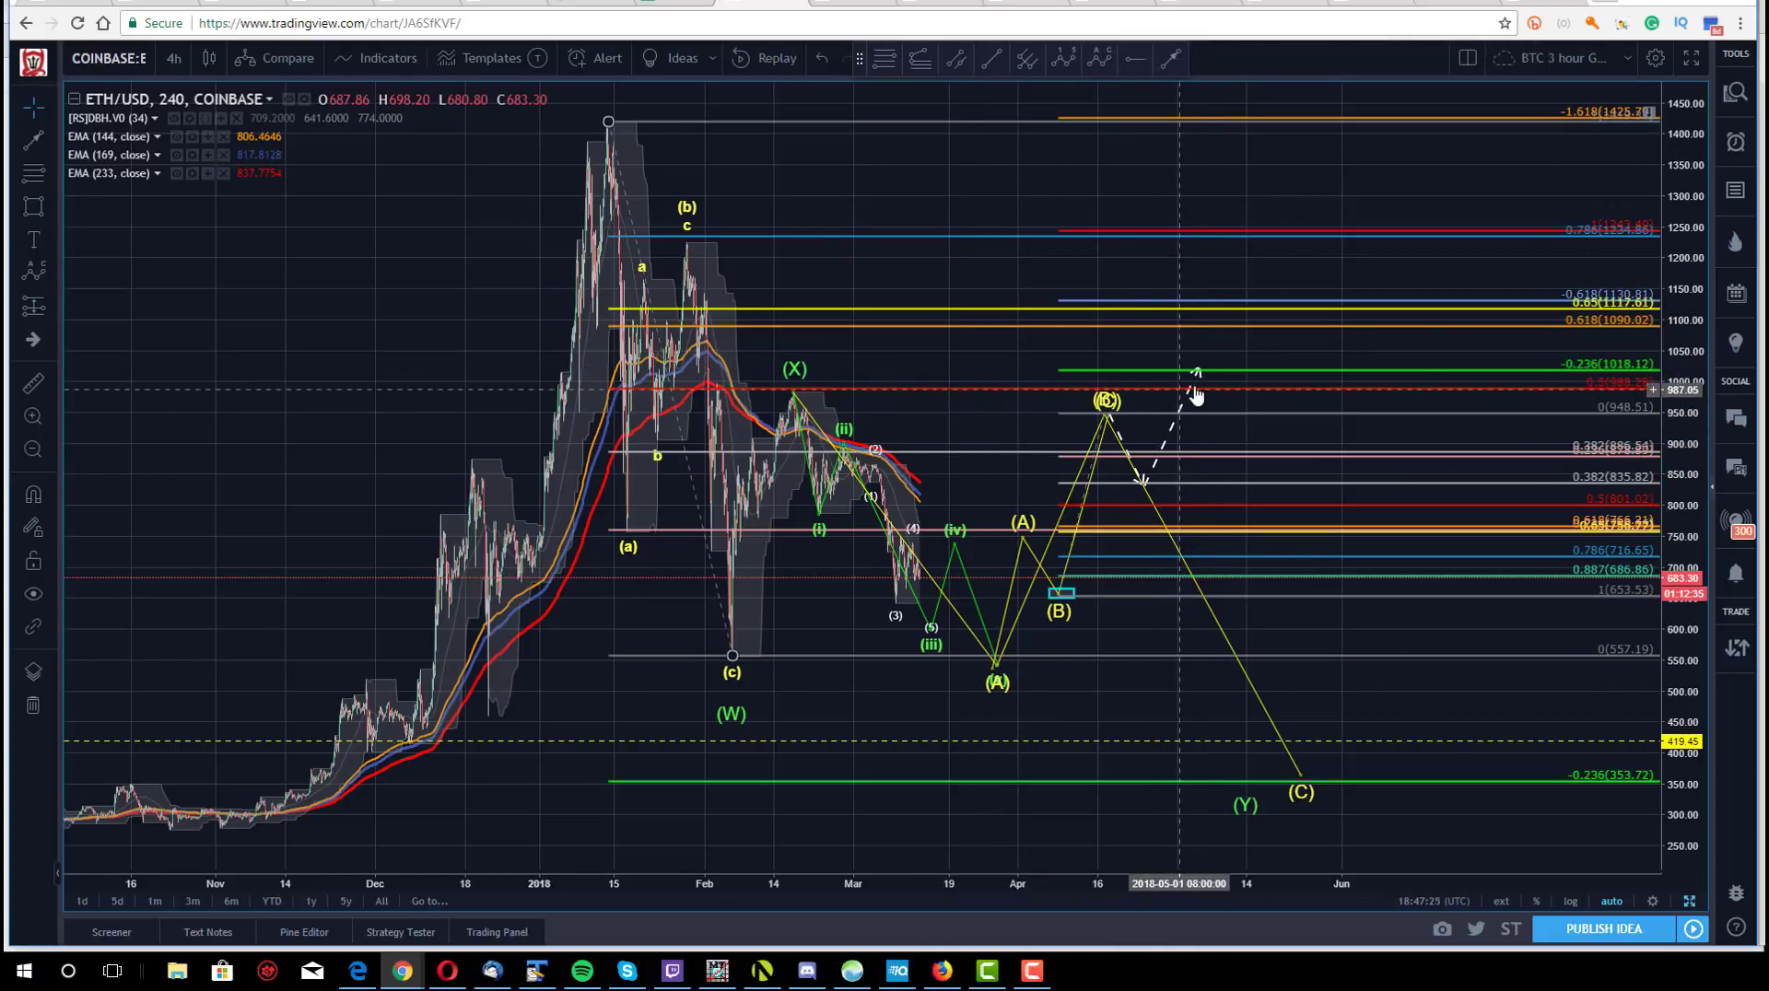
mouse_move(1197, 371)
left_mouse_down()
mouse_move(1198, 322)
mouse_move(1180, 387)
mouse_move(1195, 325)
left_mouse_up()
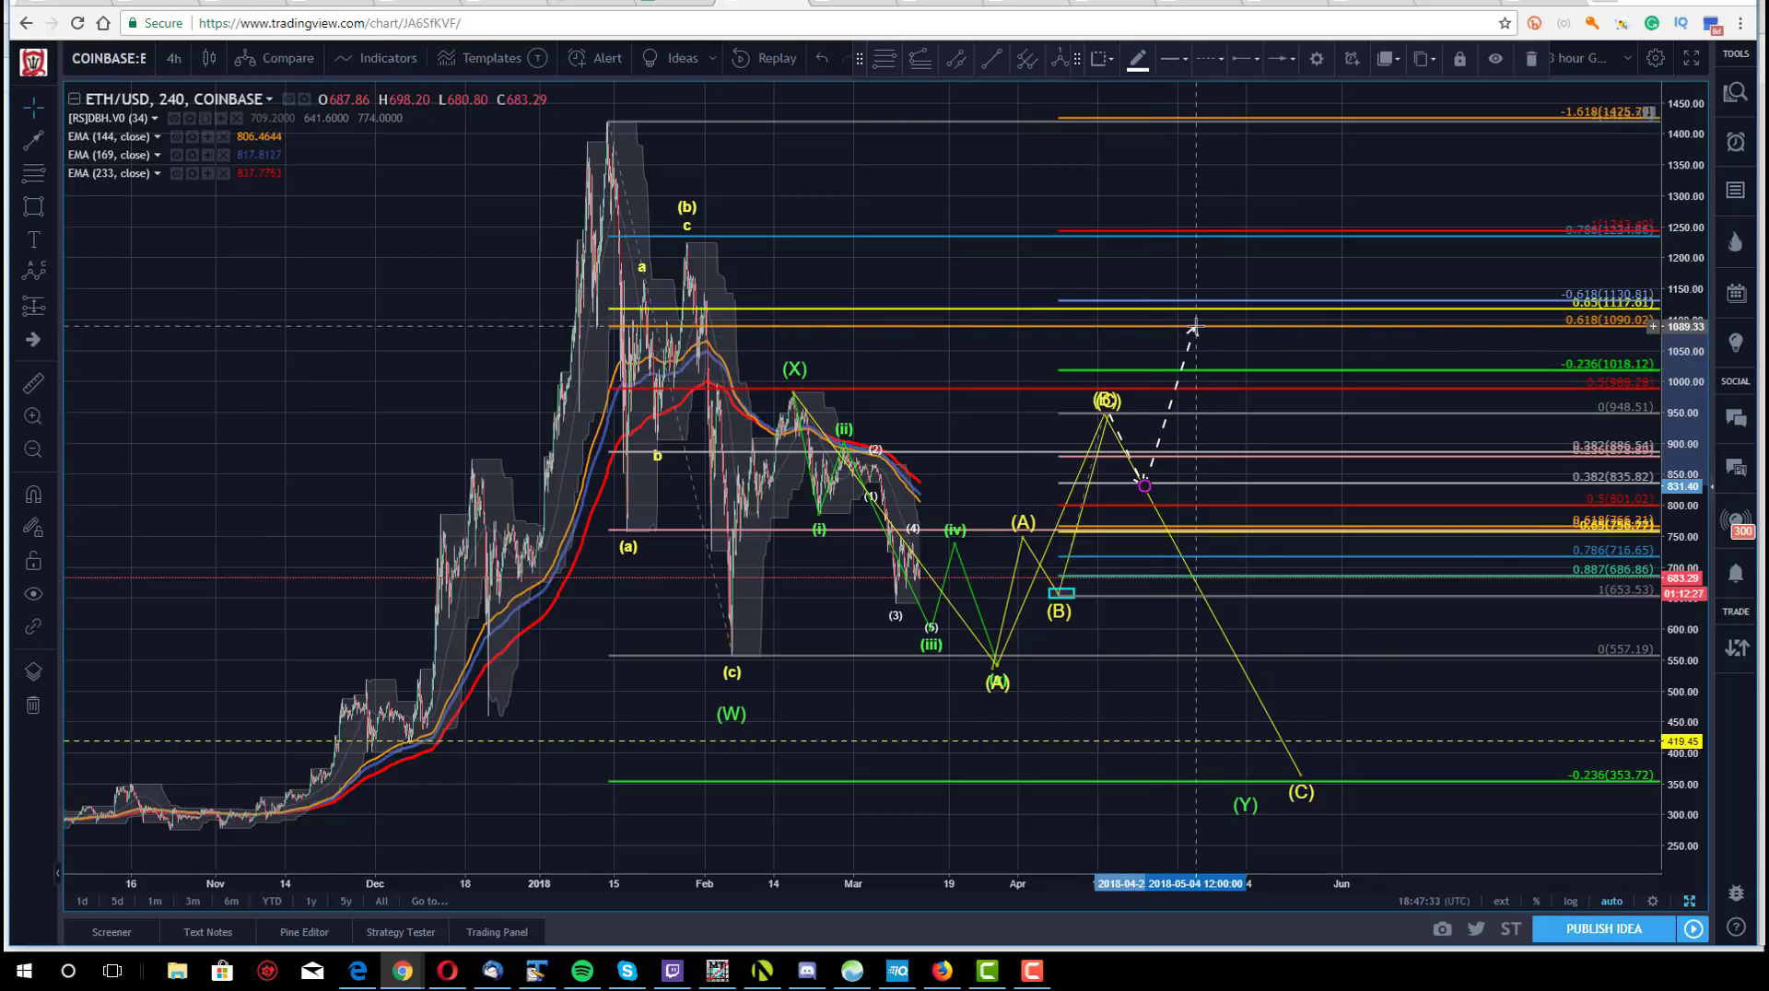
left_click(1196, 327)
- Extend the rising dashed arrow's tip to just above the -0.618 extension at 1130.81, on May 7
left_click(926, 194)
left_click_drag(892, 195, 847, 195)
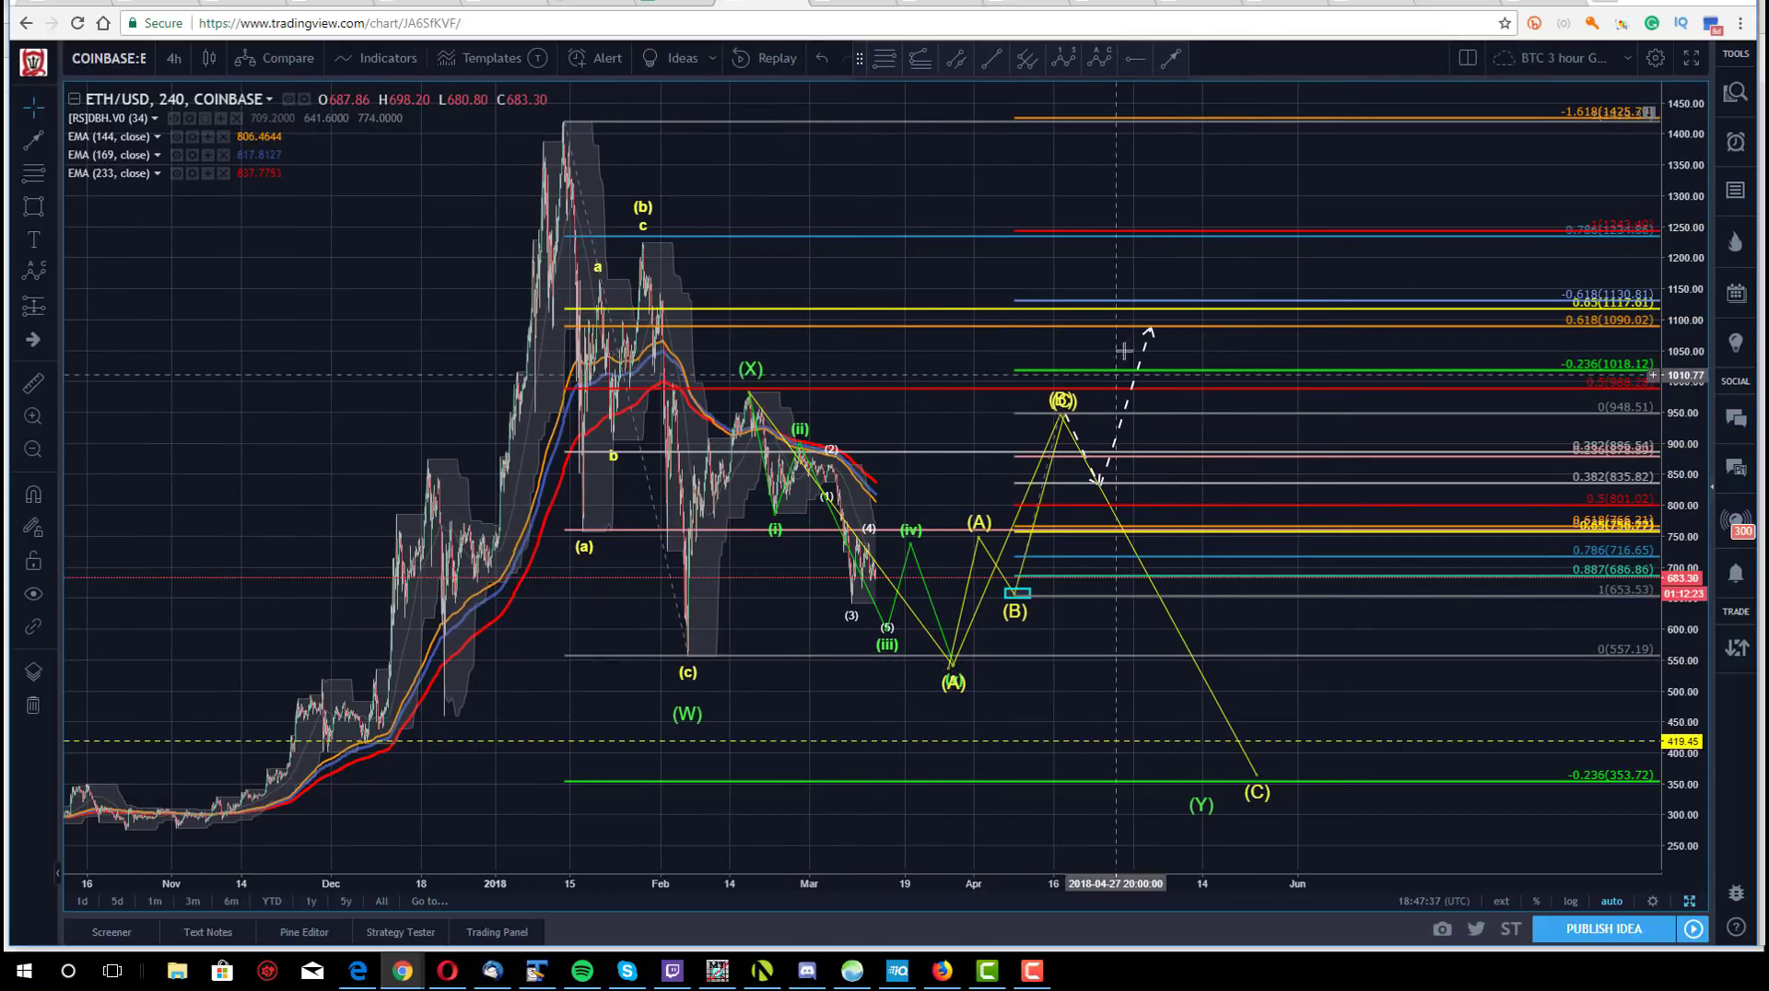
left_click_drag(1151, 329, 1166, 293)
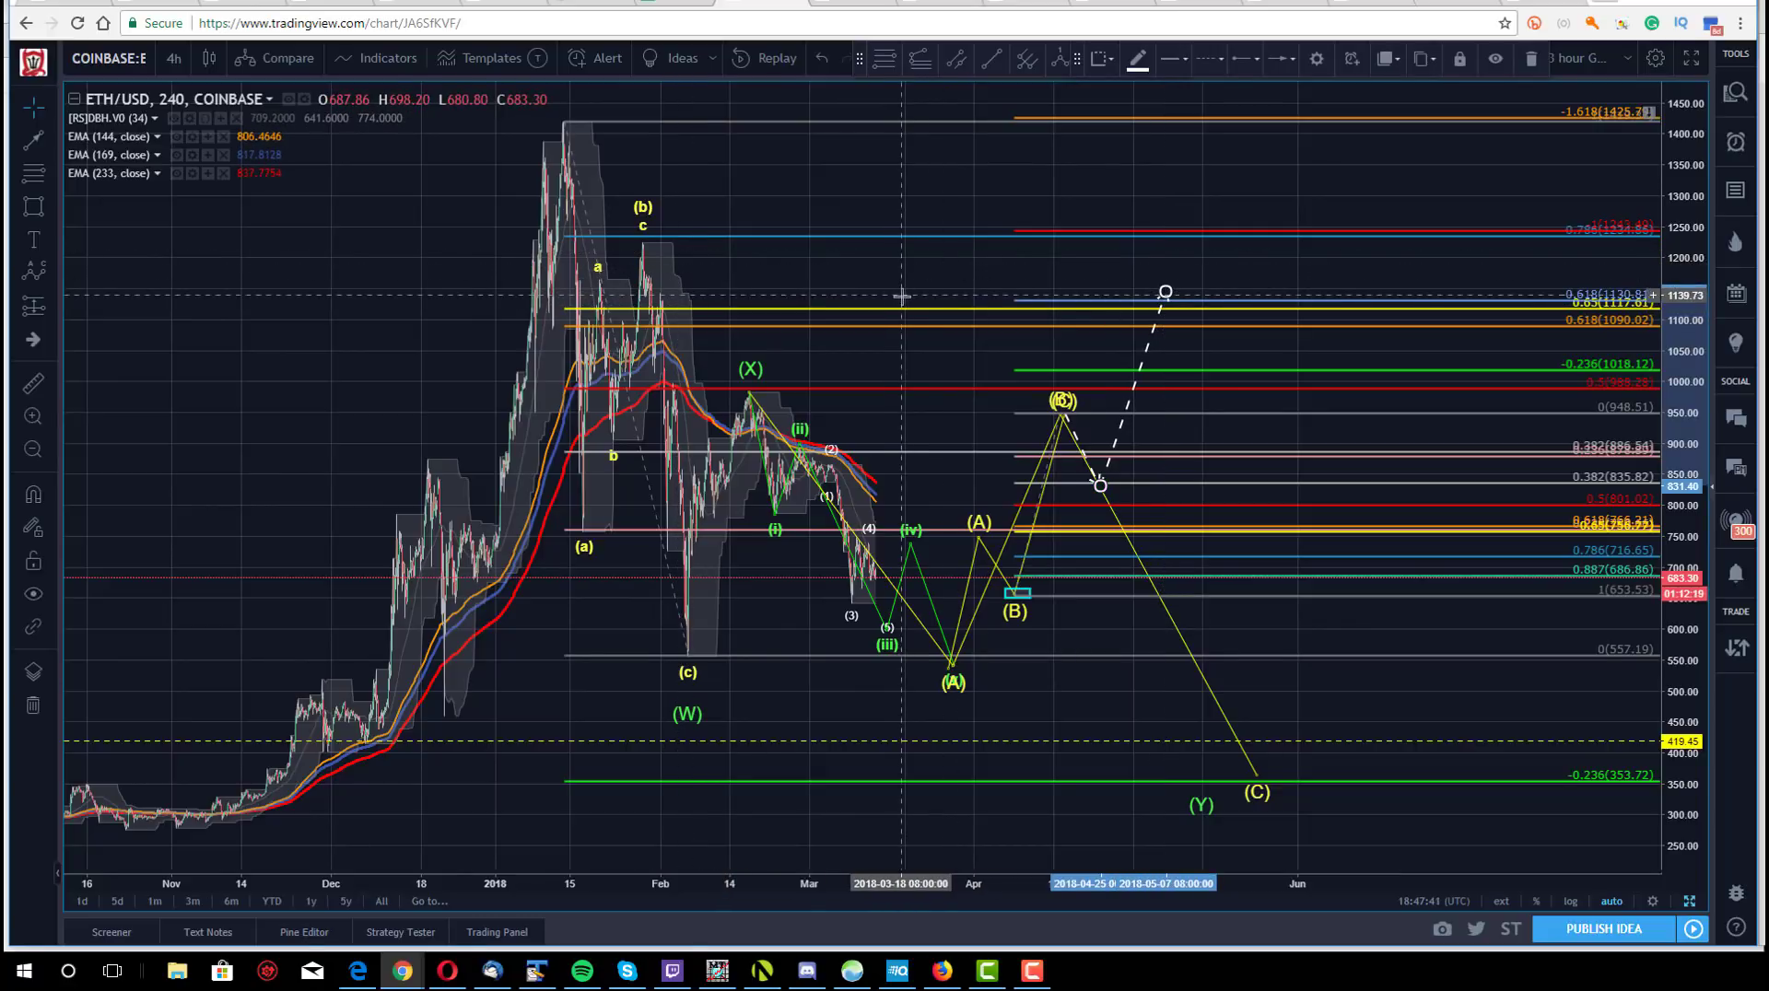
- Lower the green (iv) point of the impulse wave to about 732.09
left_click_drag(420, 317, 363, 308)
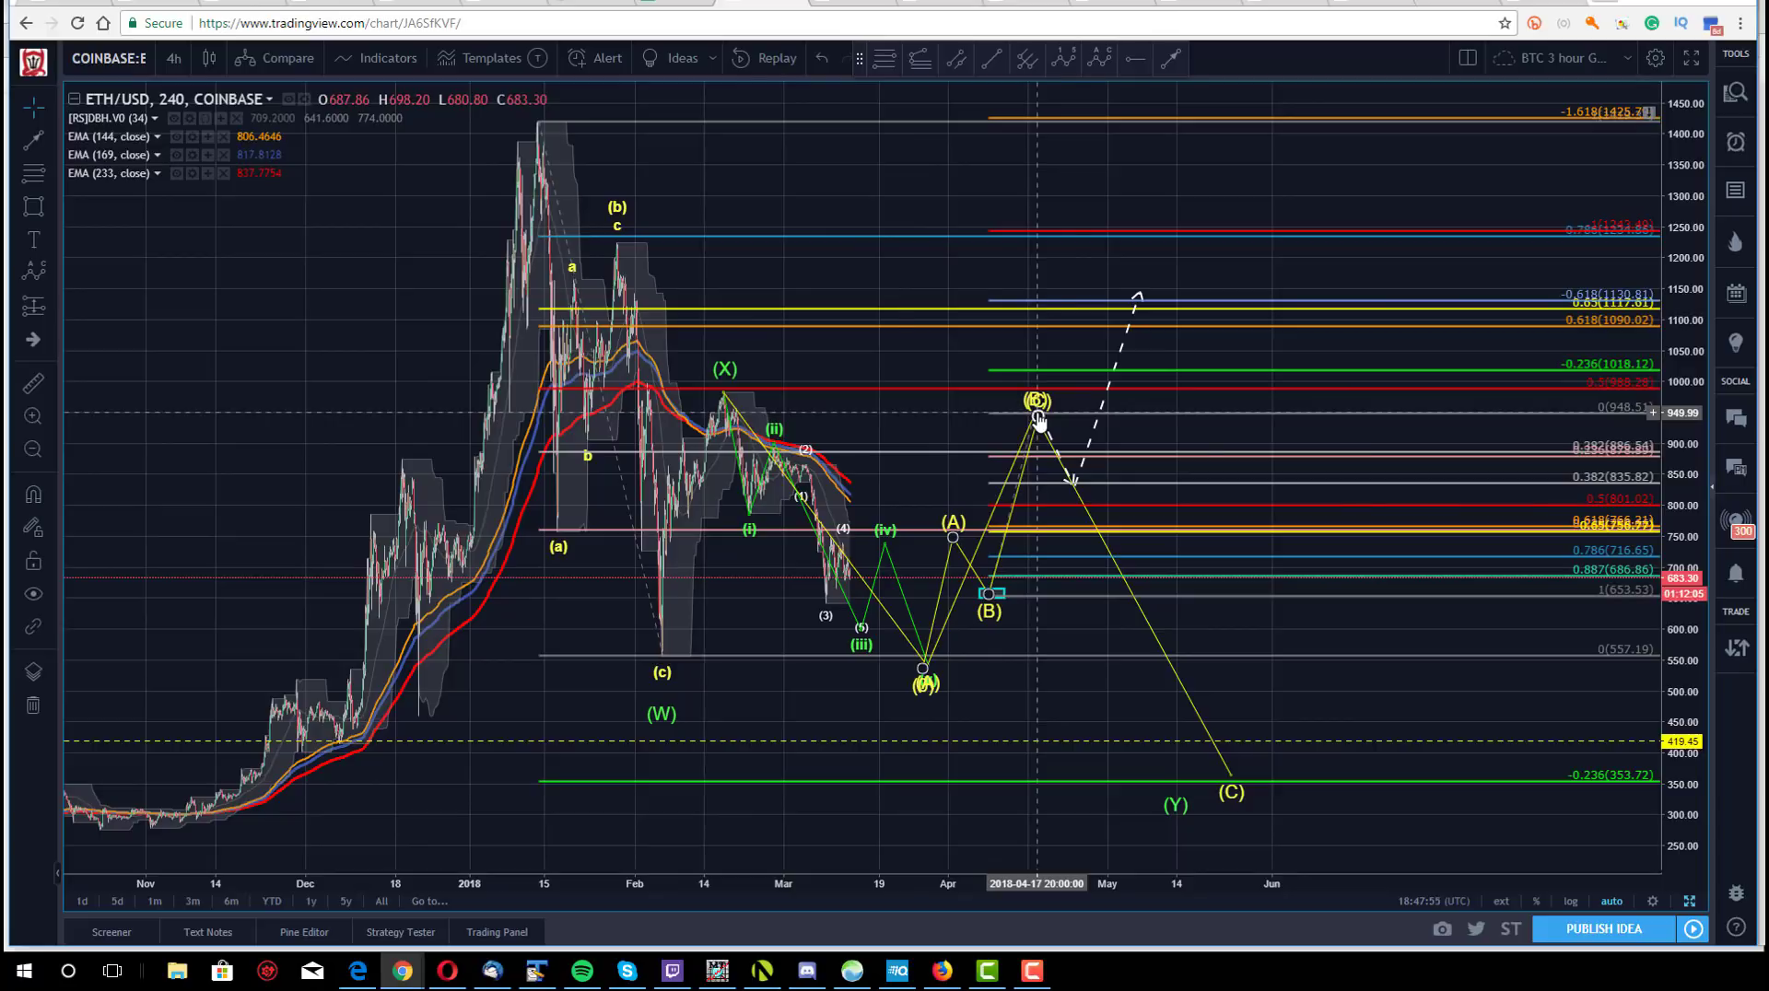
left_click(883, 548)
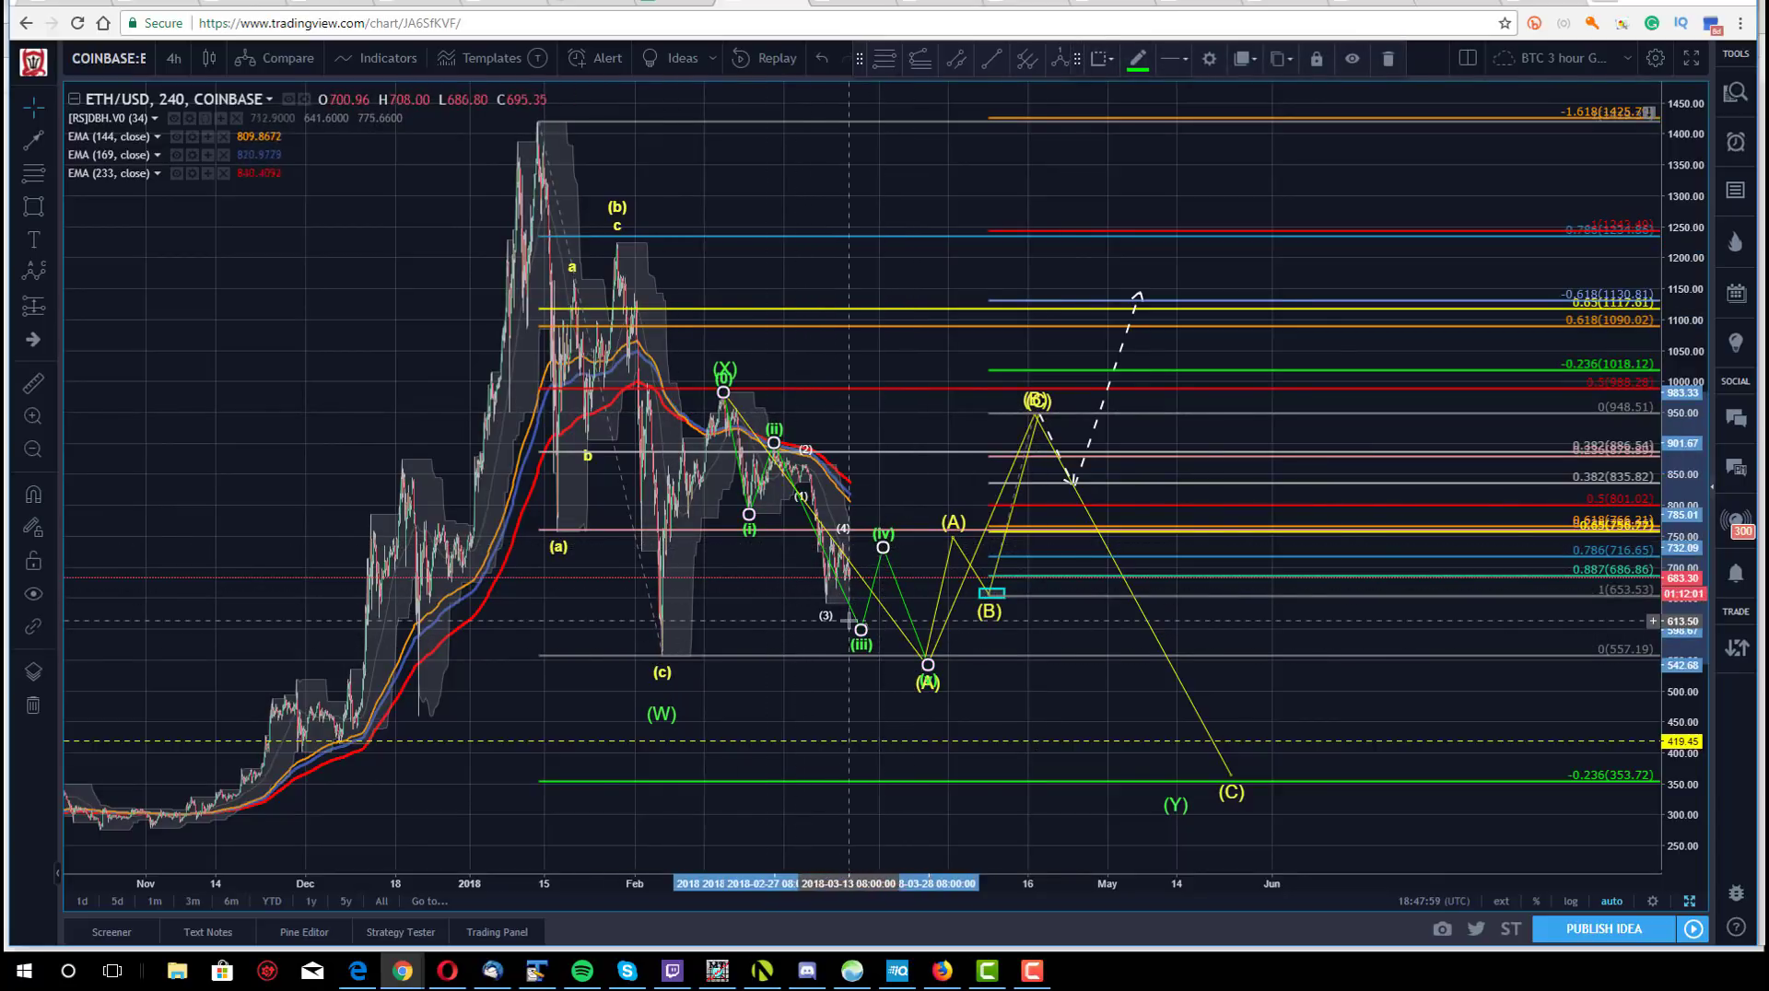
left_click(258, 354)
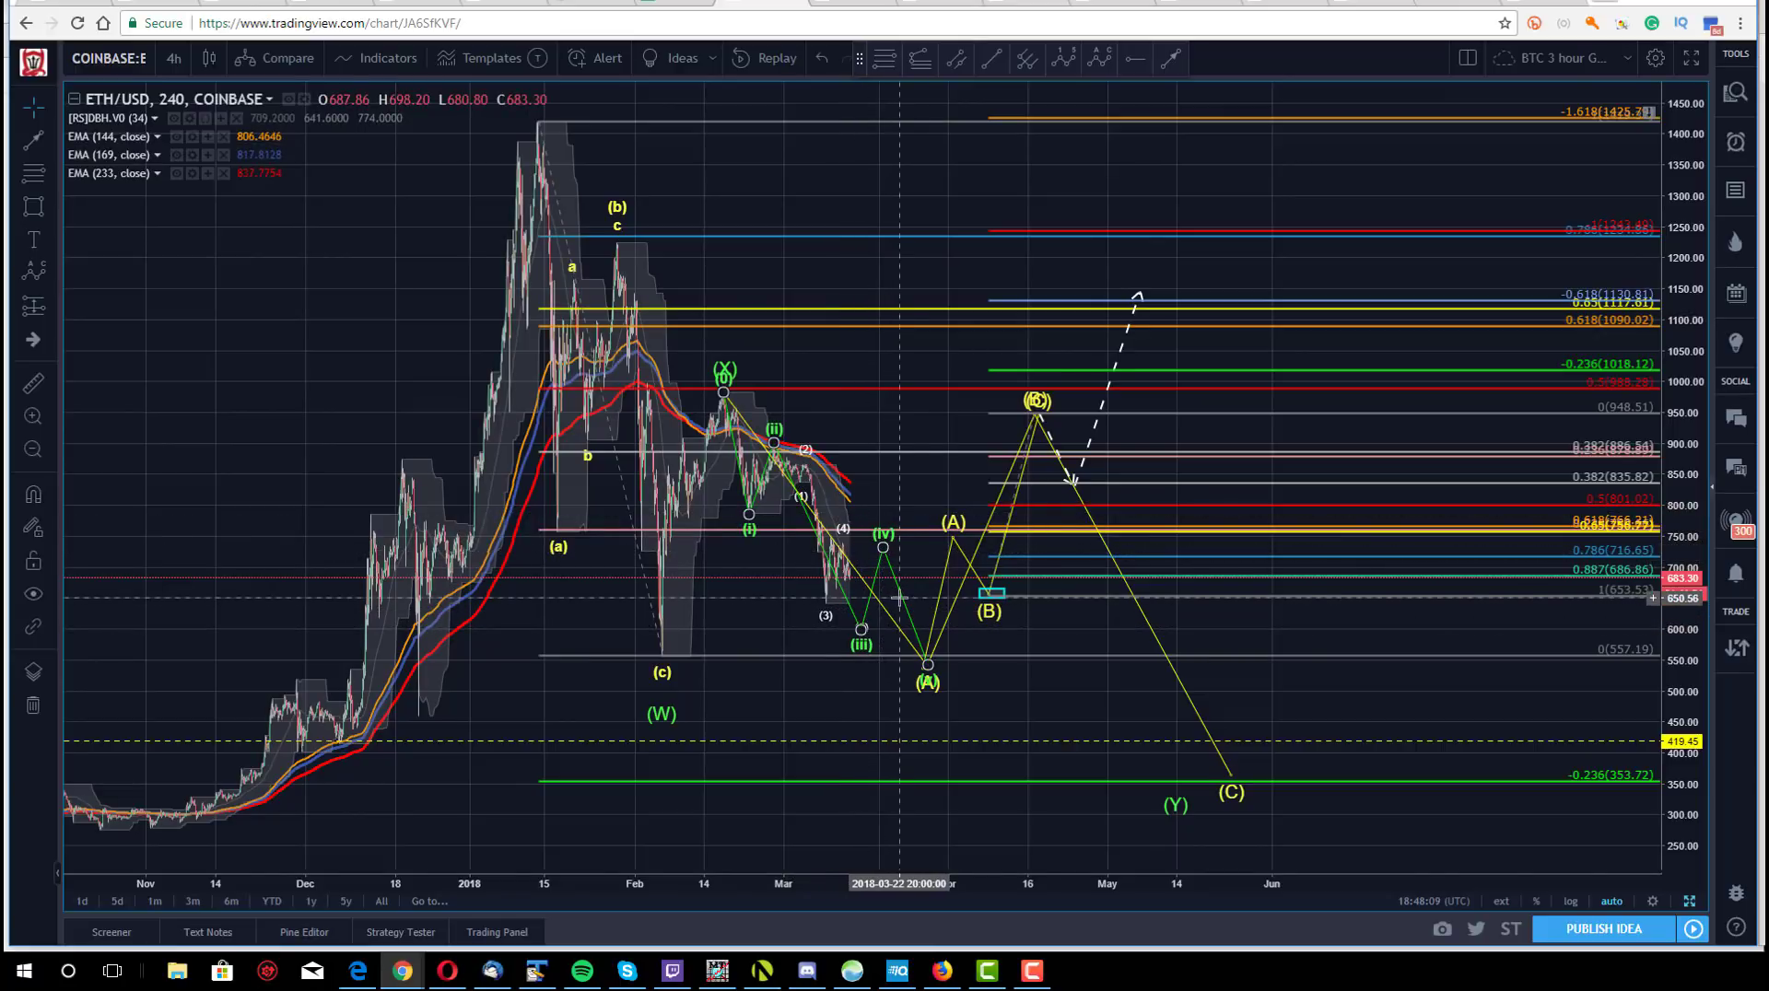
- Raise the smaller correction's (A) peak to about 755.81
left_click_drag(300, 361, 372, 332)
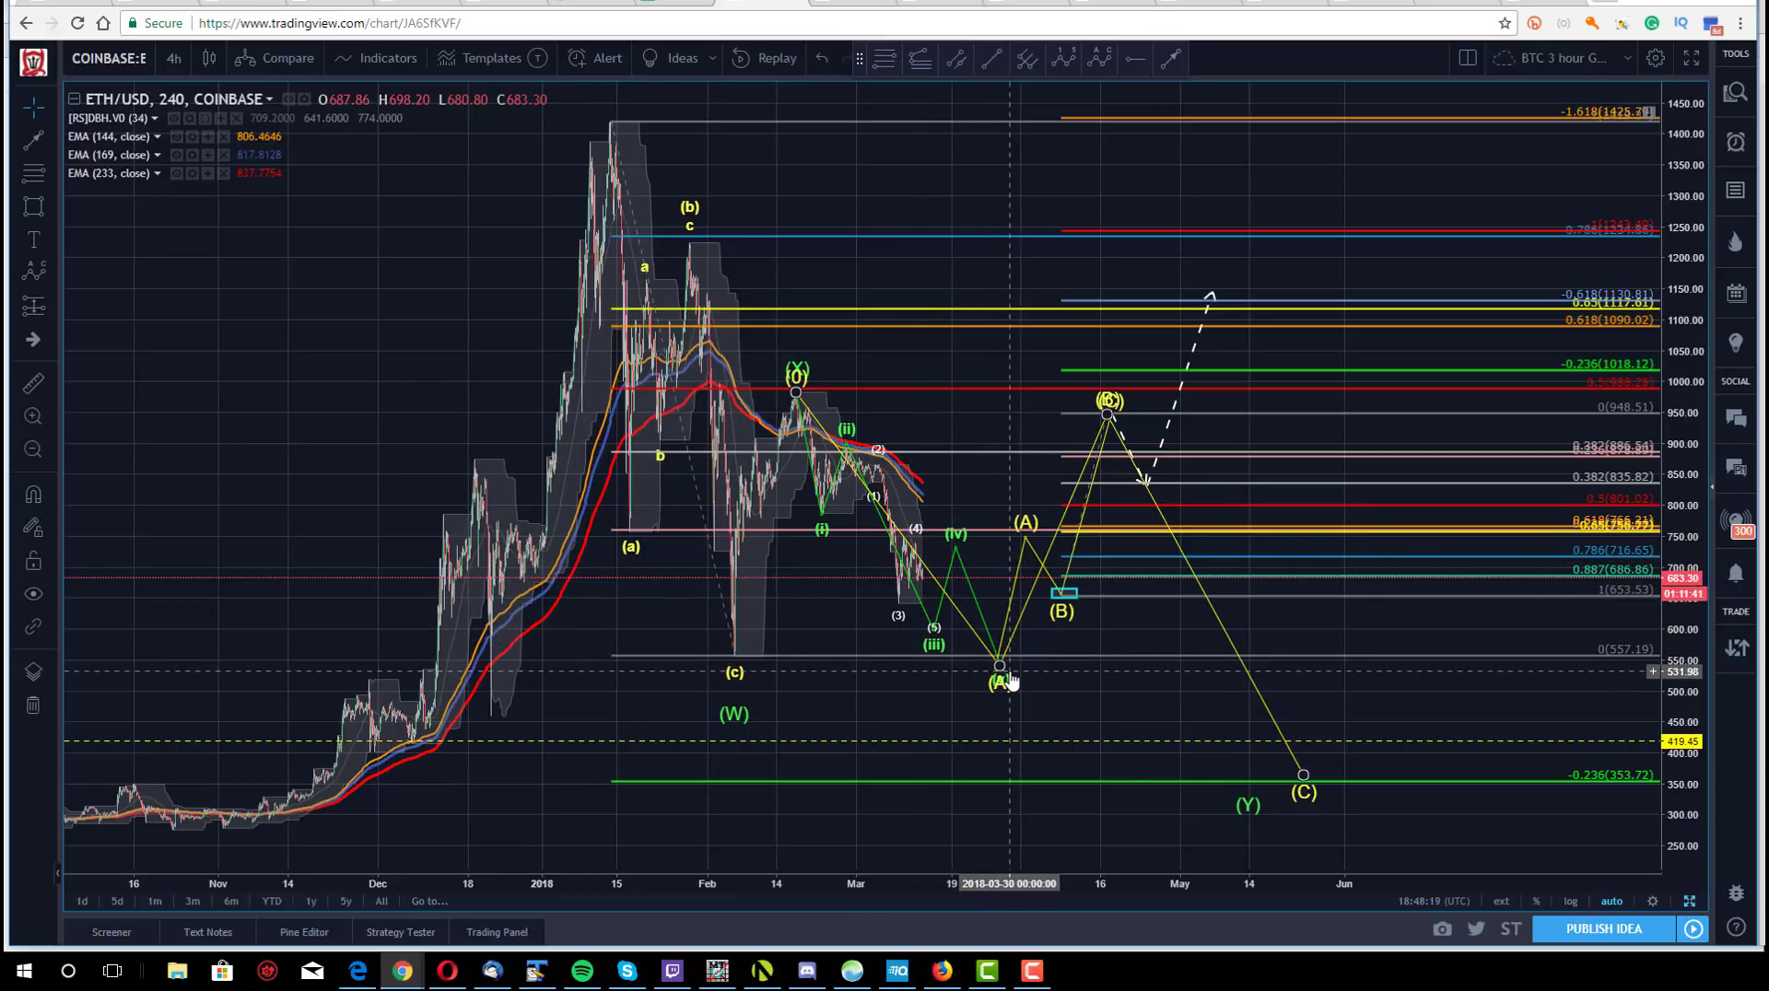
left_click_drag(442, 367, 430, 366)
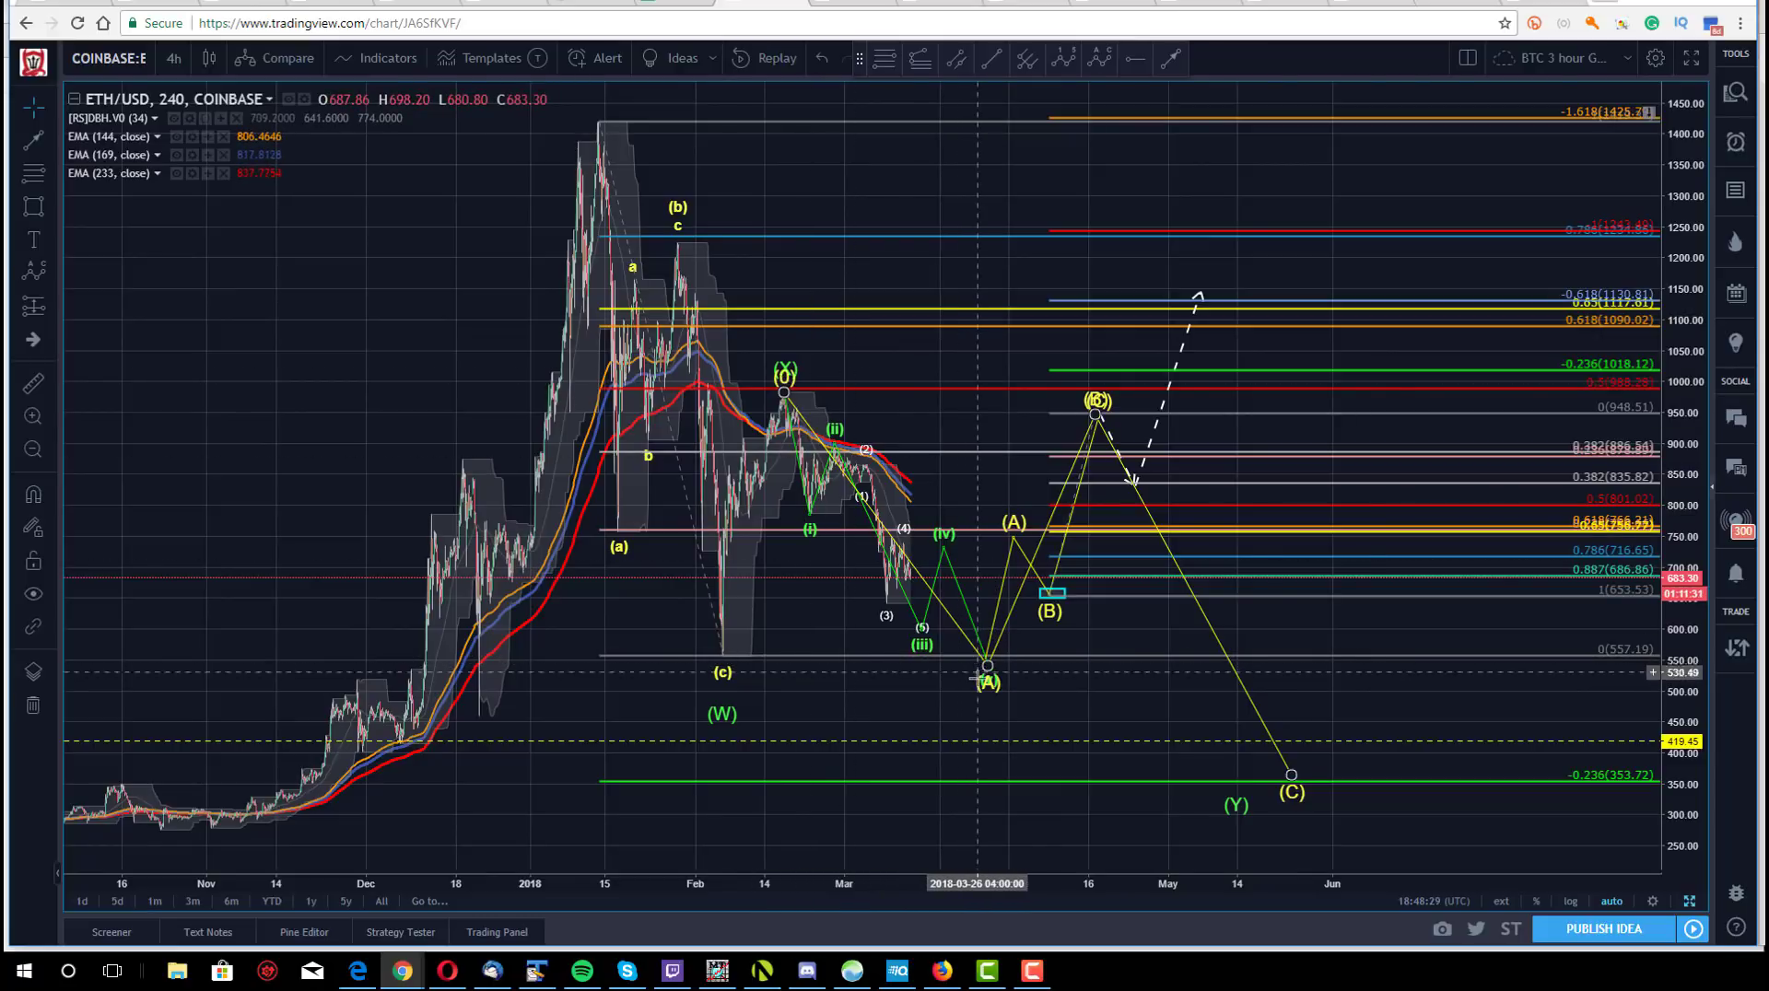
left_click(1015, 544)
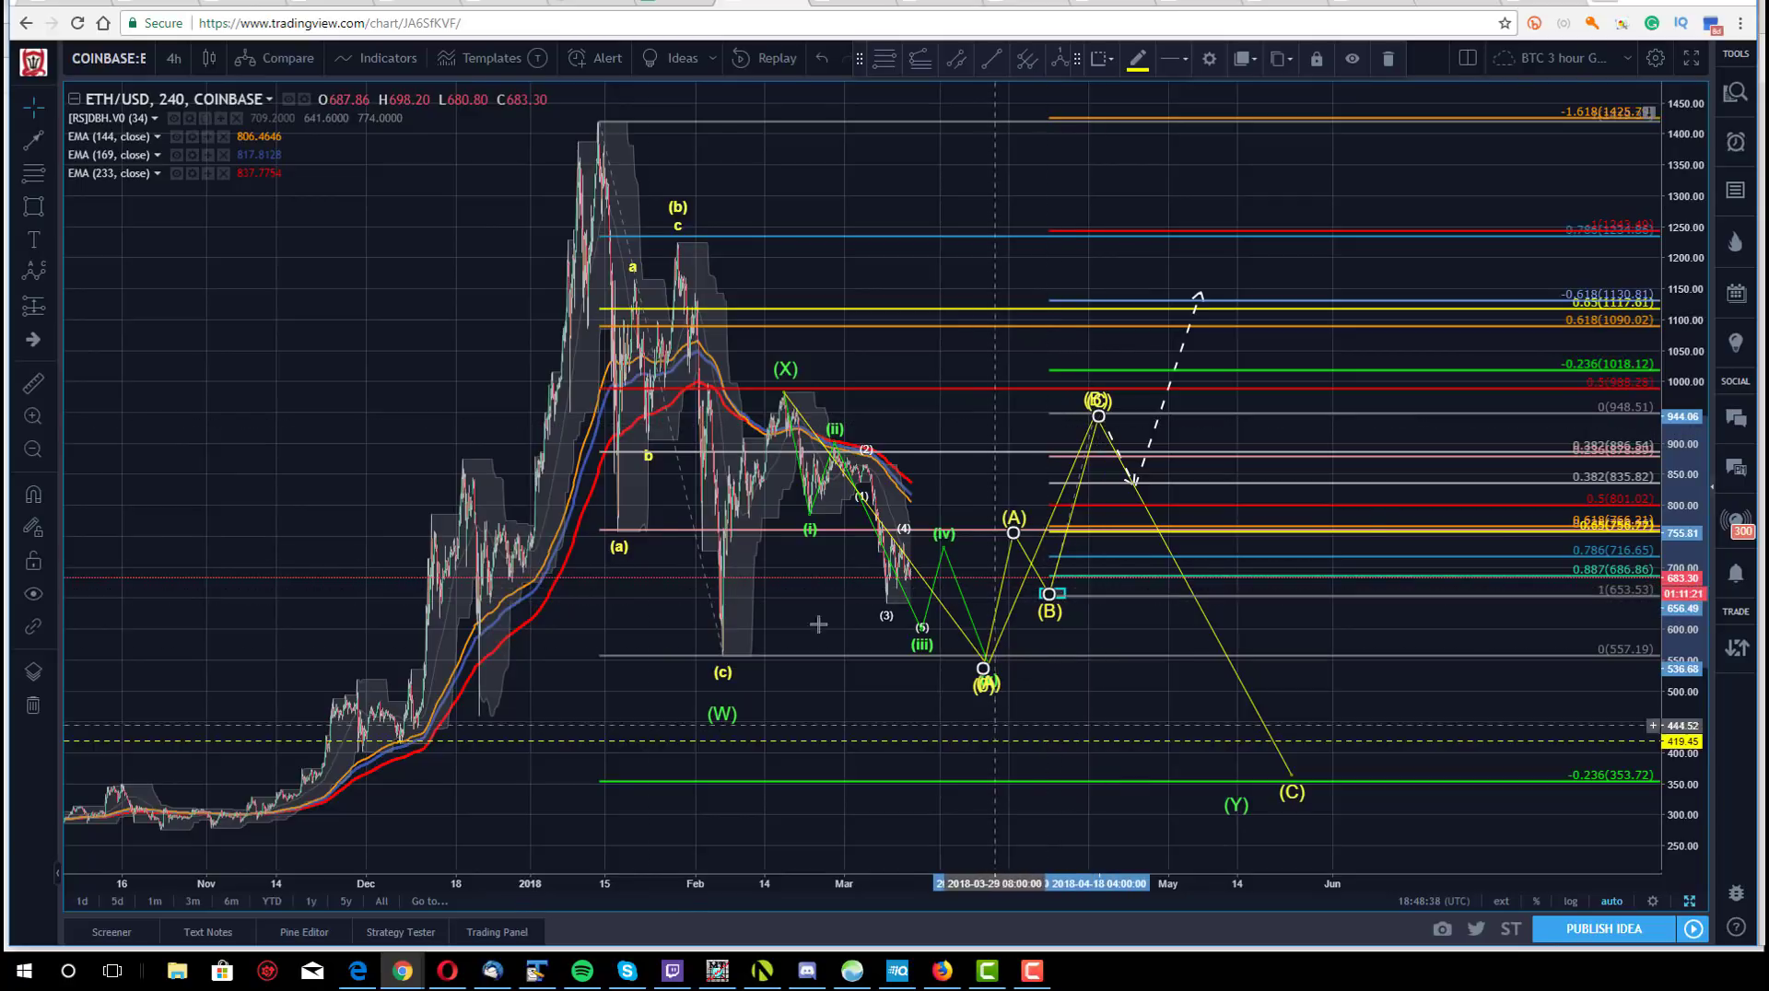
- Extend the rectangle at the smaller (B) downward so that it encloses the label
left_click_drag(384, 388, 360, 388)
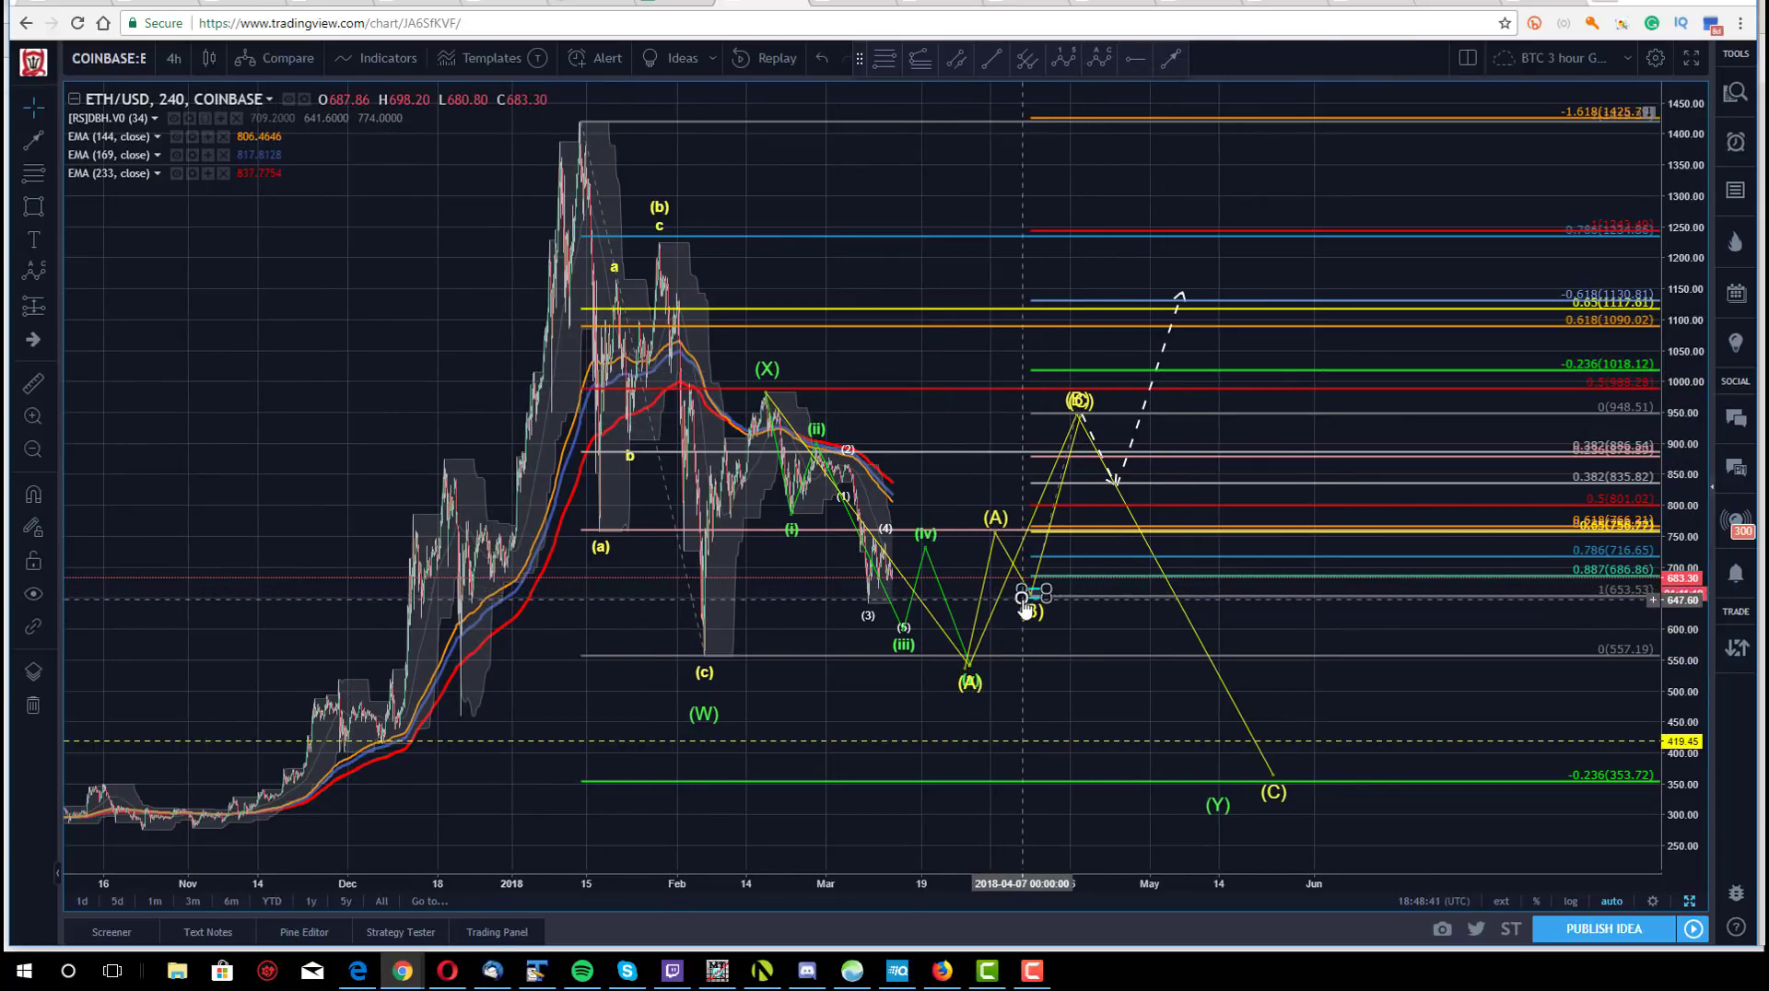
left_click_drag(1022, 598, 1021, 619)
left_click(933, 477)
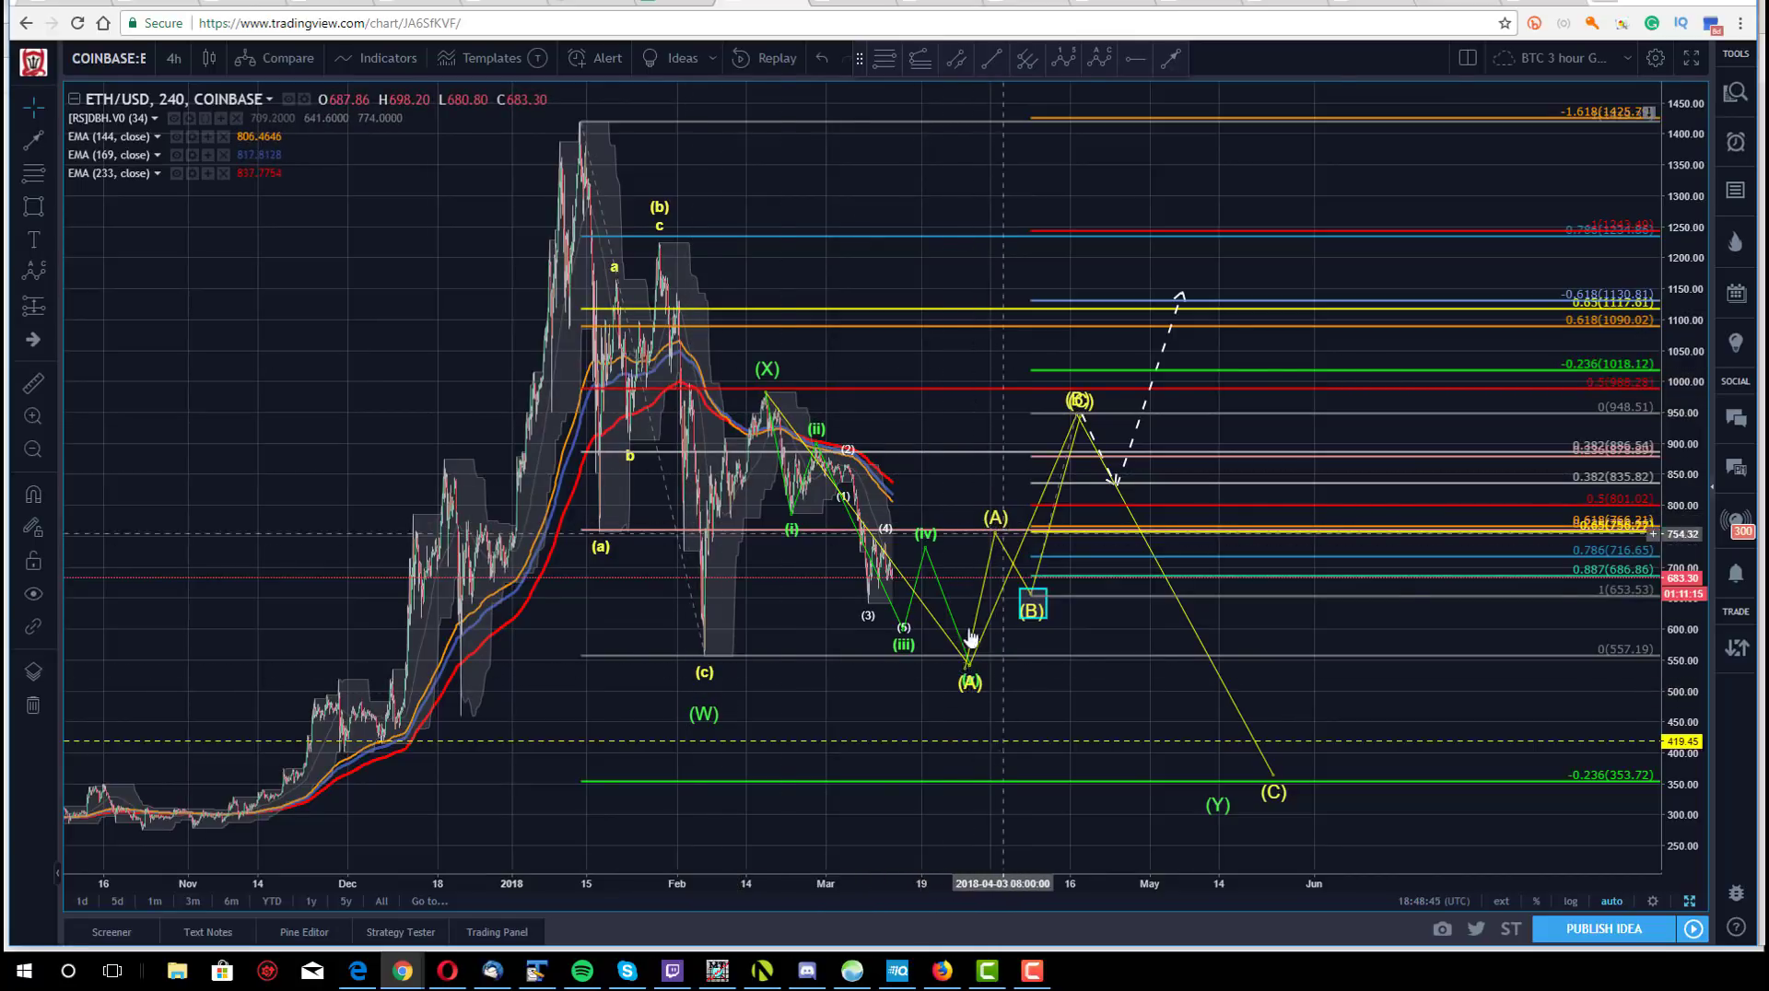
left_click_drag(380, 341, 456, 318)
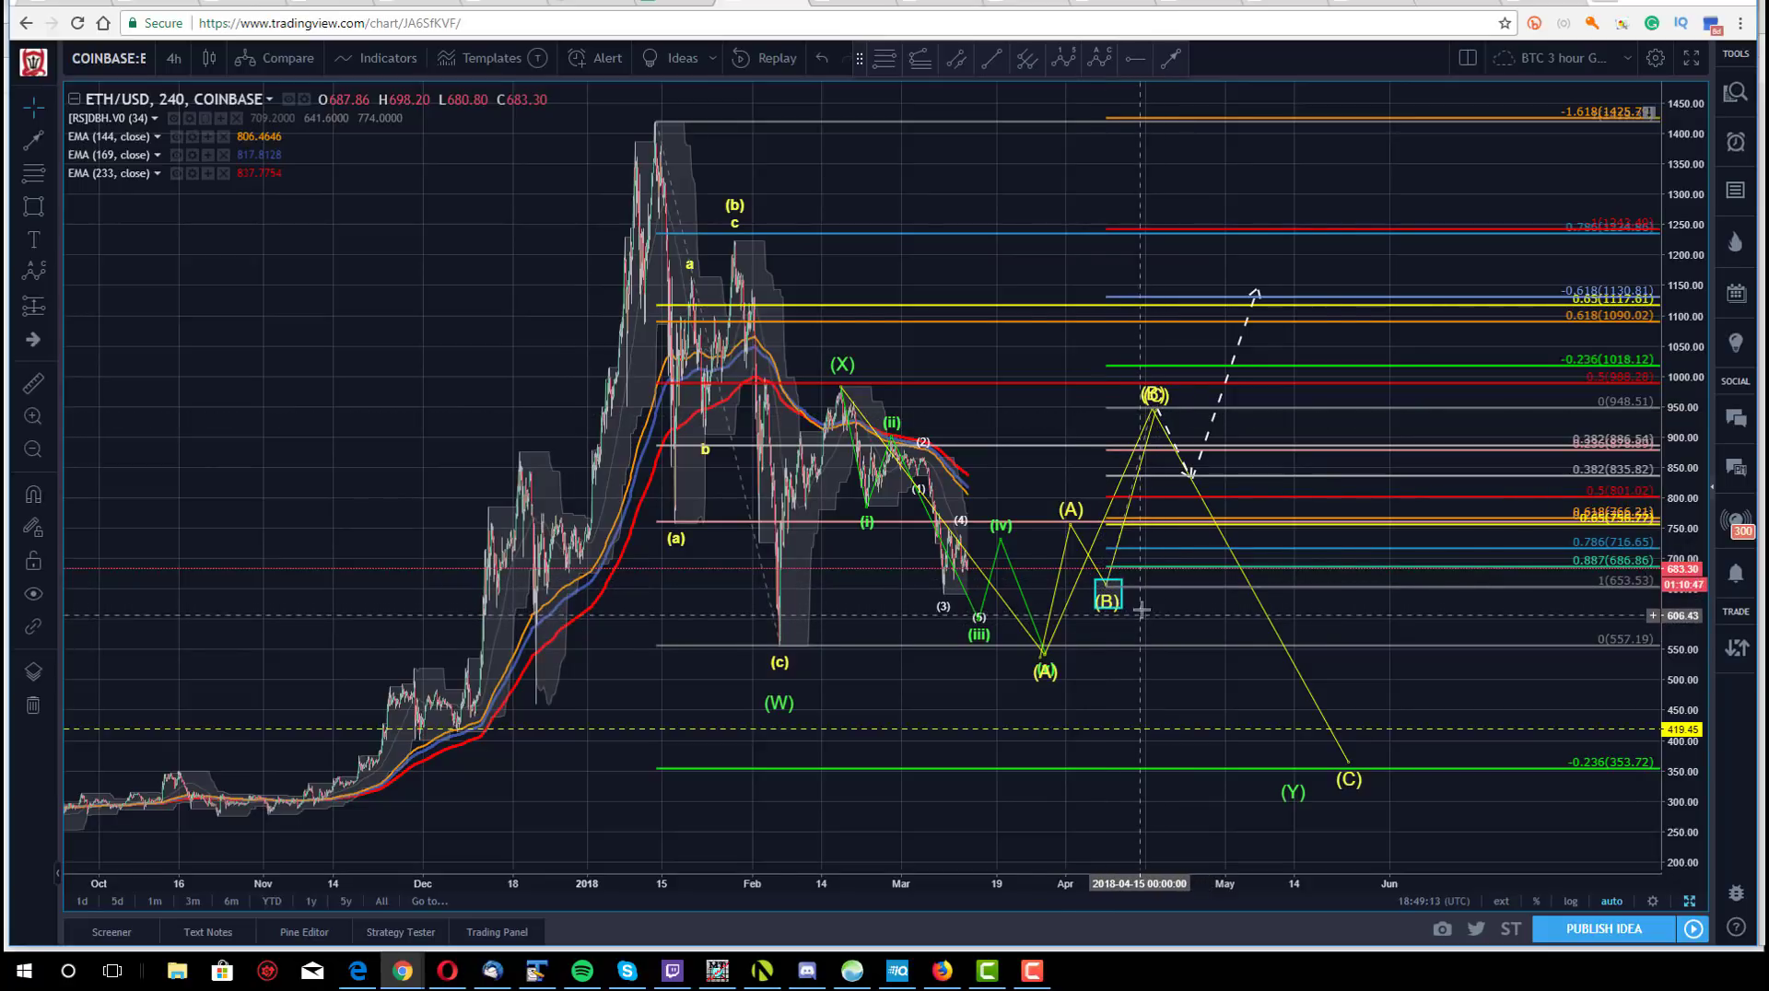
left_click_drag(349, 357, 411, 359)
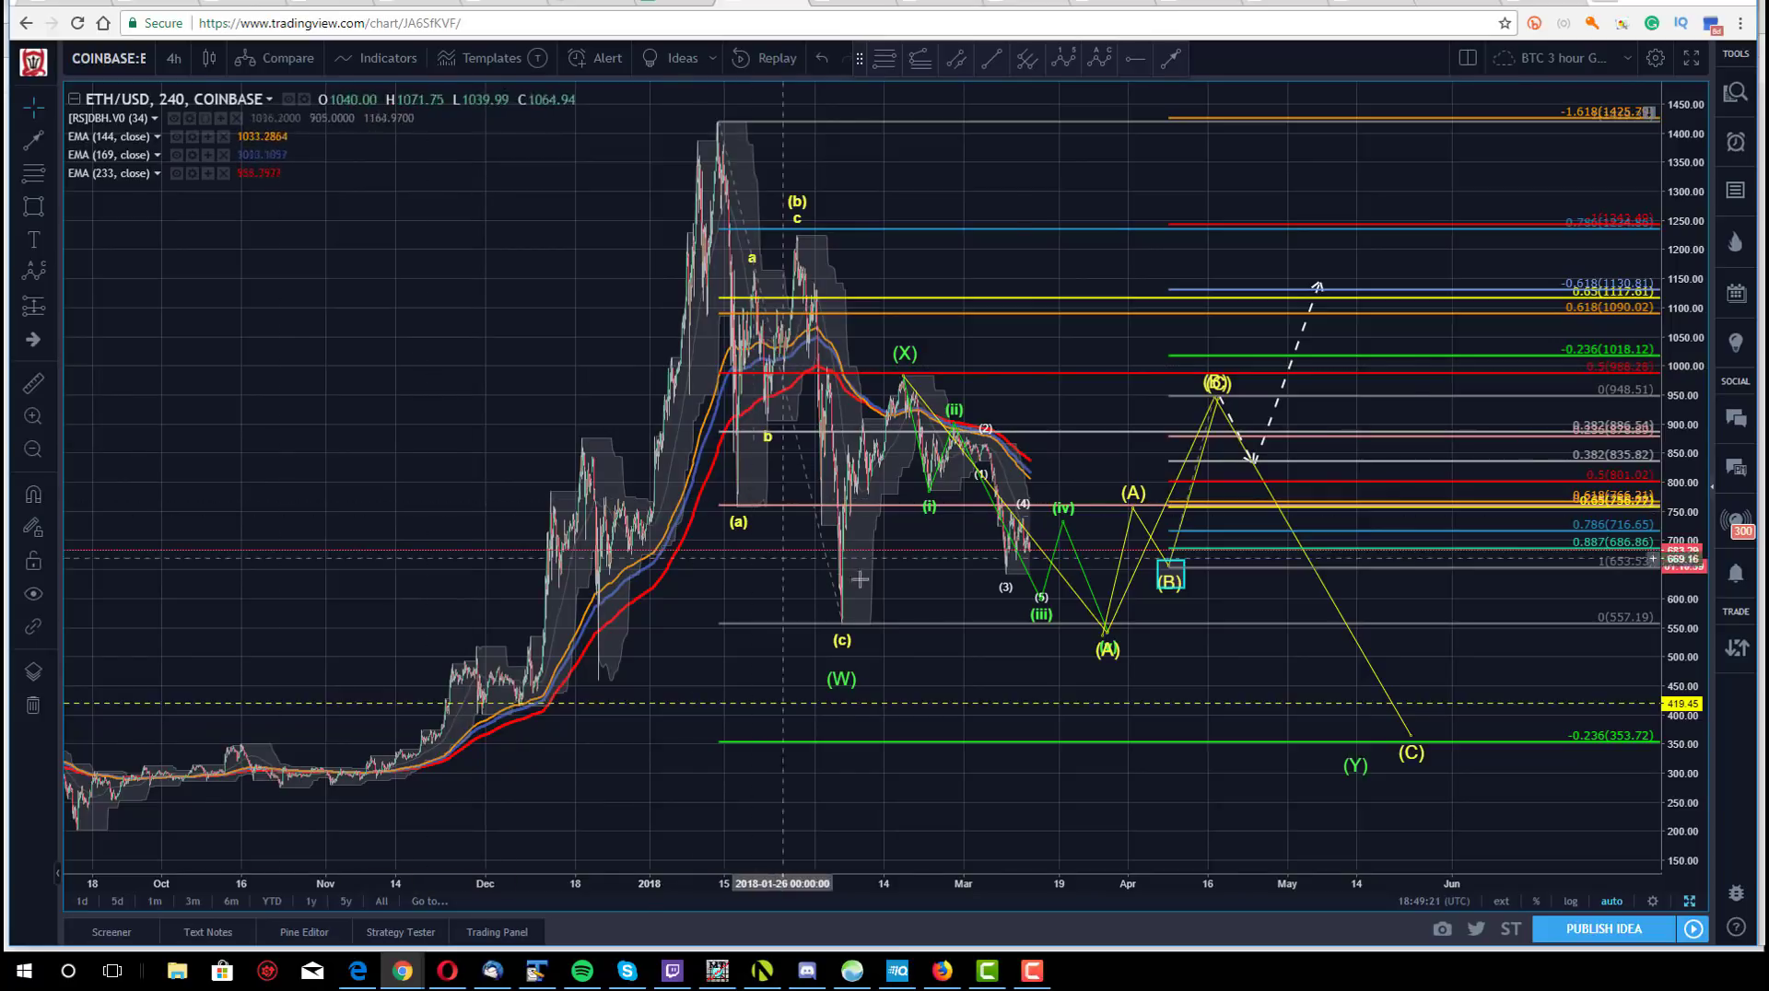
left_click_drag(495, 405, 461, 403)
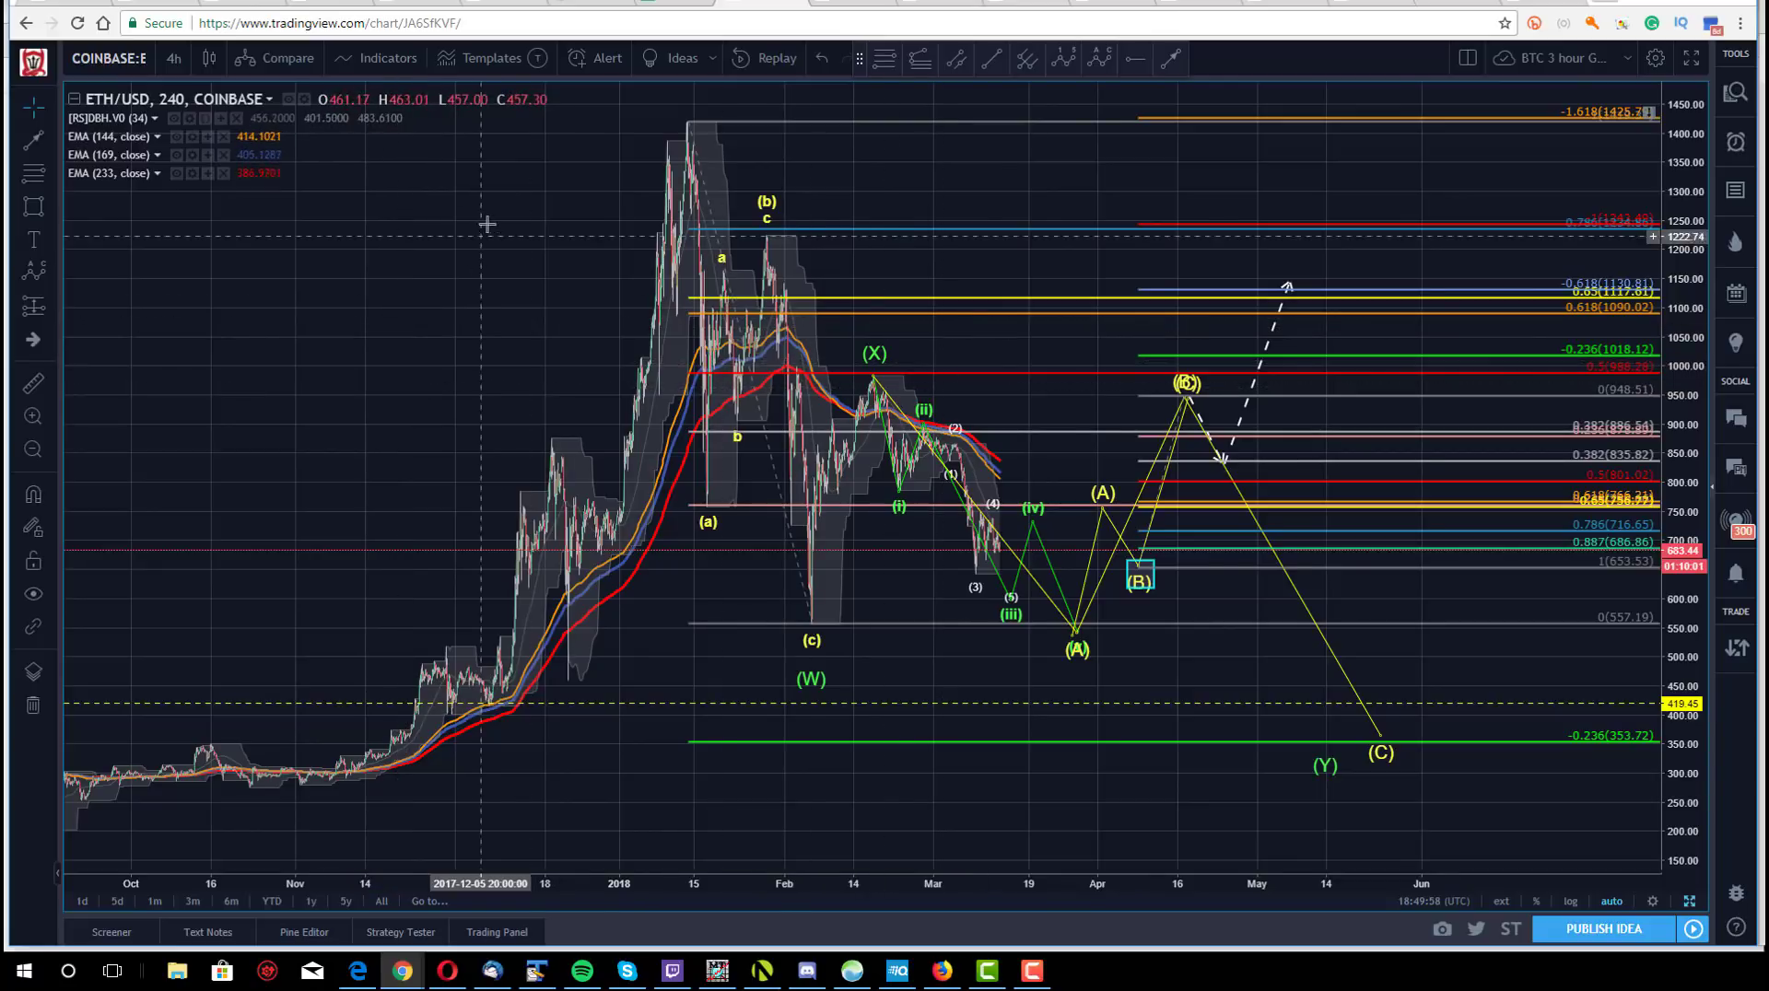
left_click_drag(486, 224, 458, 221)
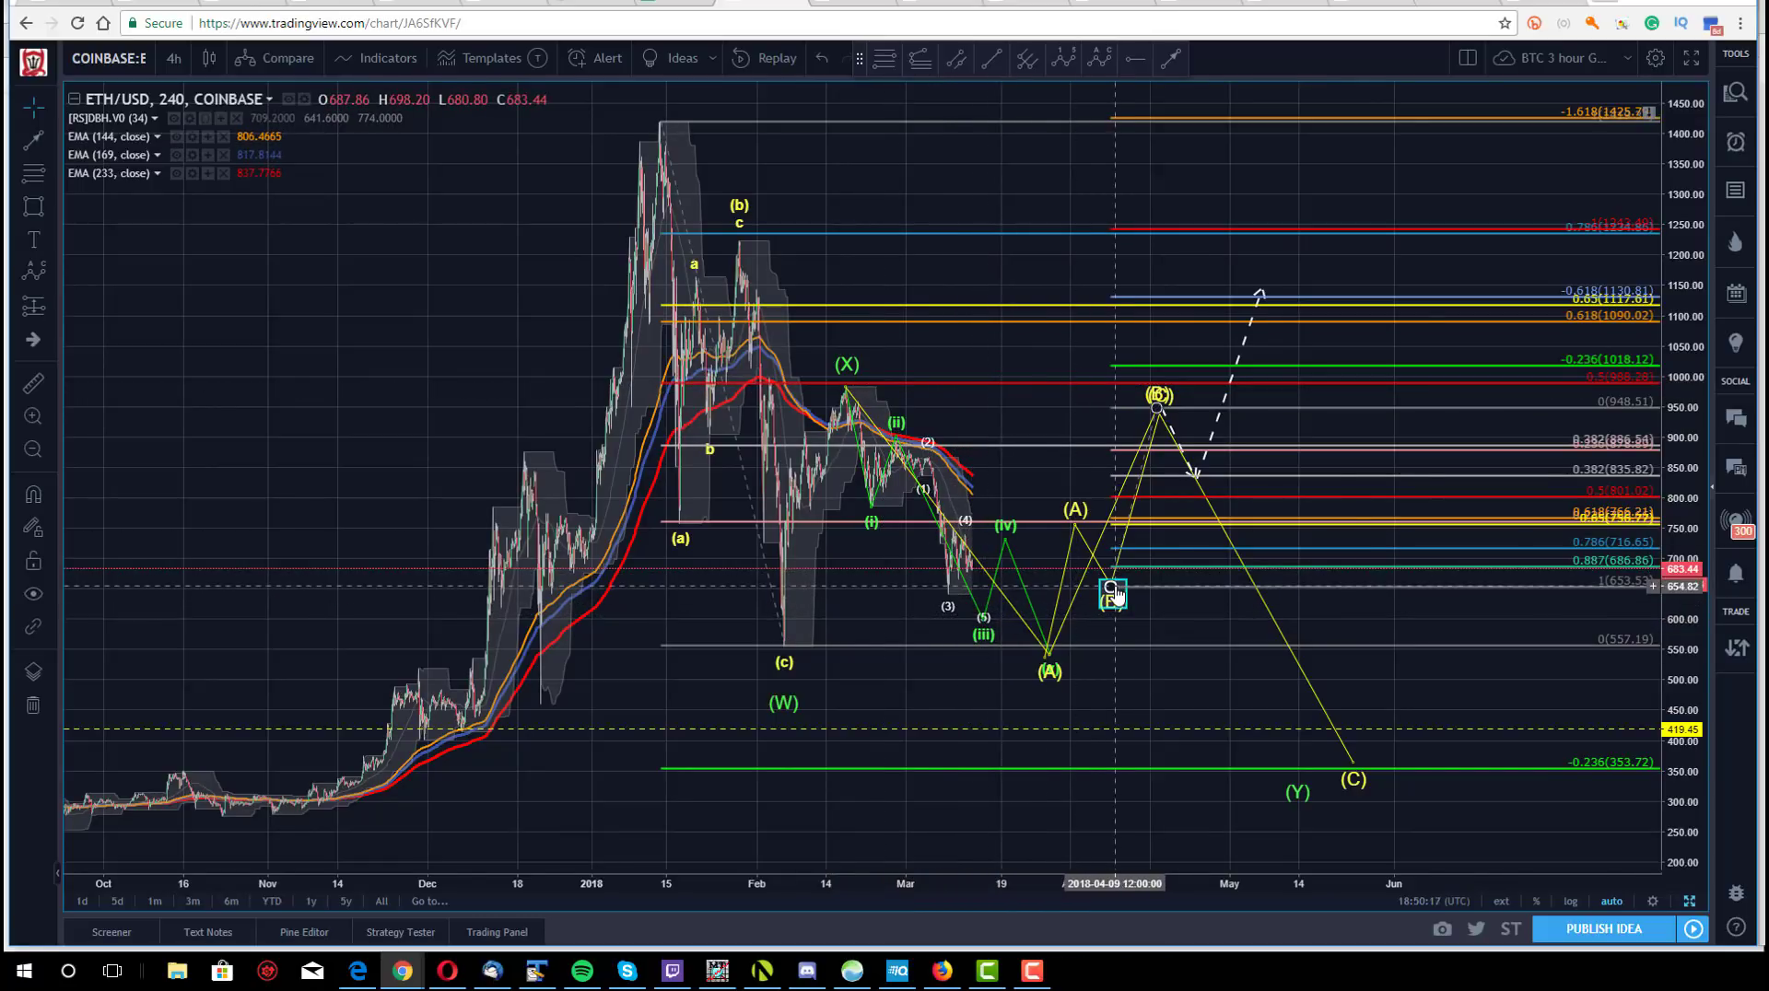
- Move the projected Fibonacci retracement's lower anchor to 654.82 and shift the smaller correction's (B) low slightly earlier
left_click_drag(1111, 589, 1118, 586)
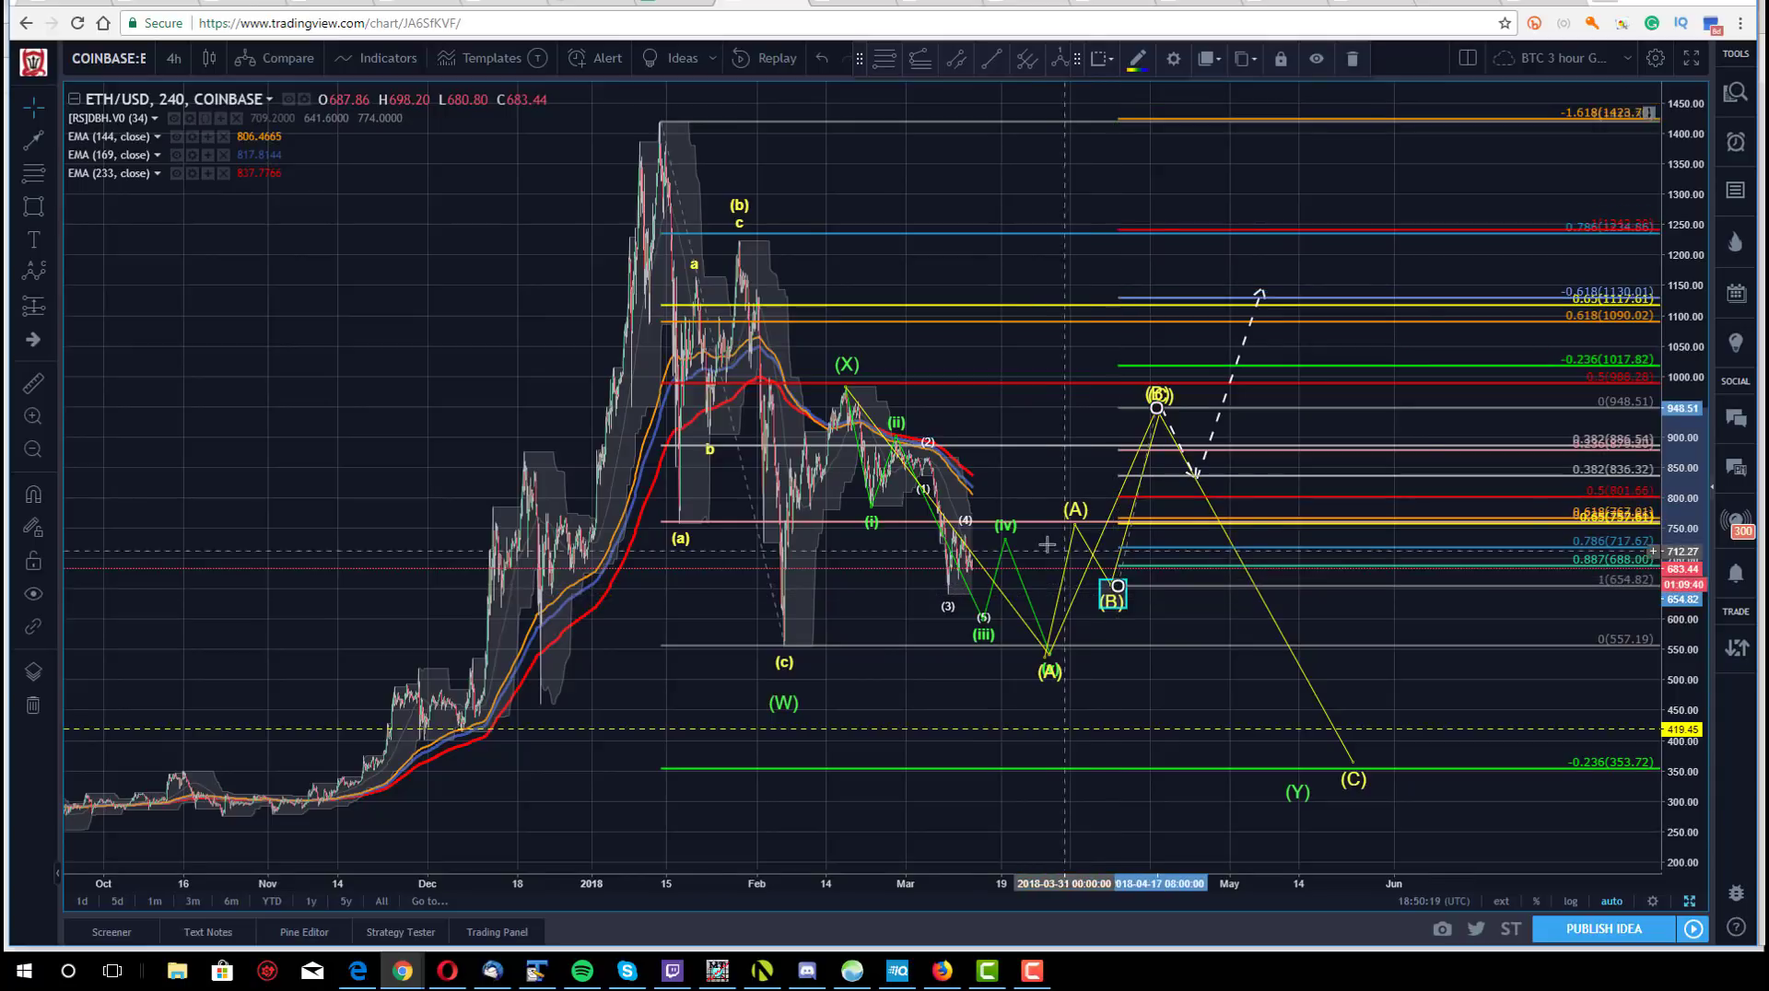
left_click(1111, 589)
mouse_move(1111, 589)
left_mouse_down()
mouse_move(1120, 693)
mouse_move(1105, 587)
left_mouse_up()
left_click(1023, 355)
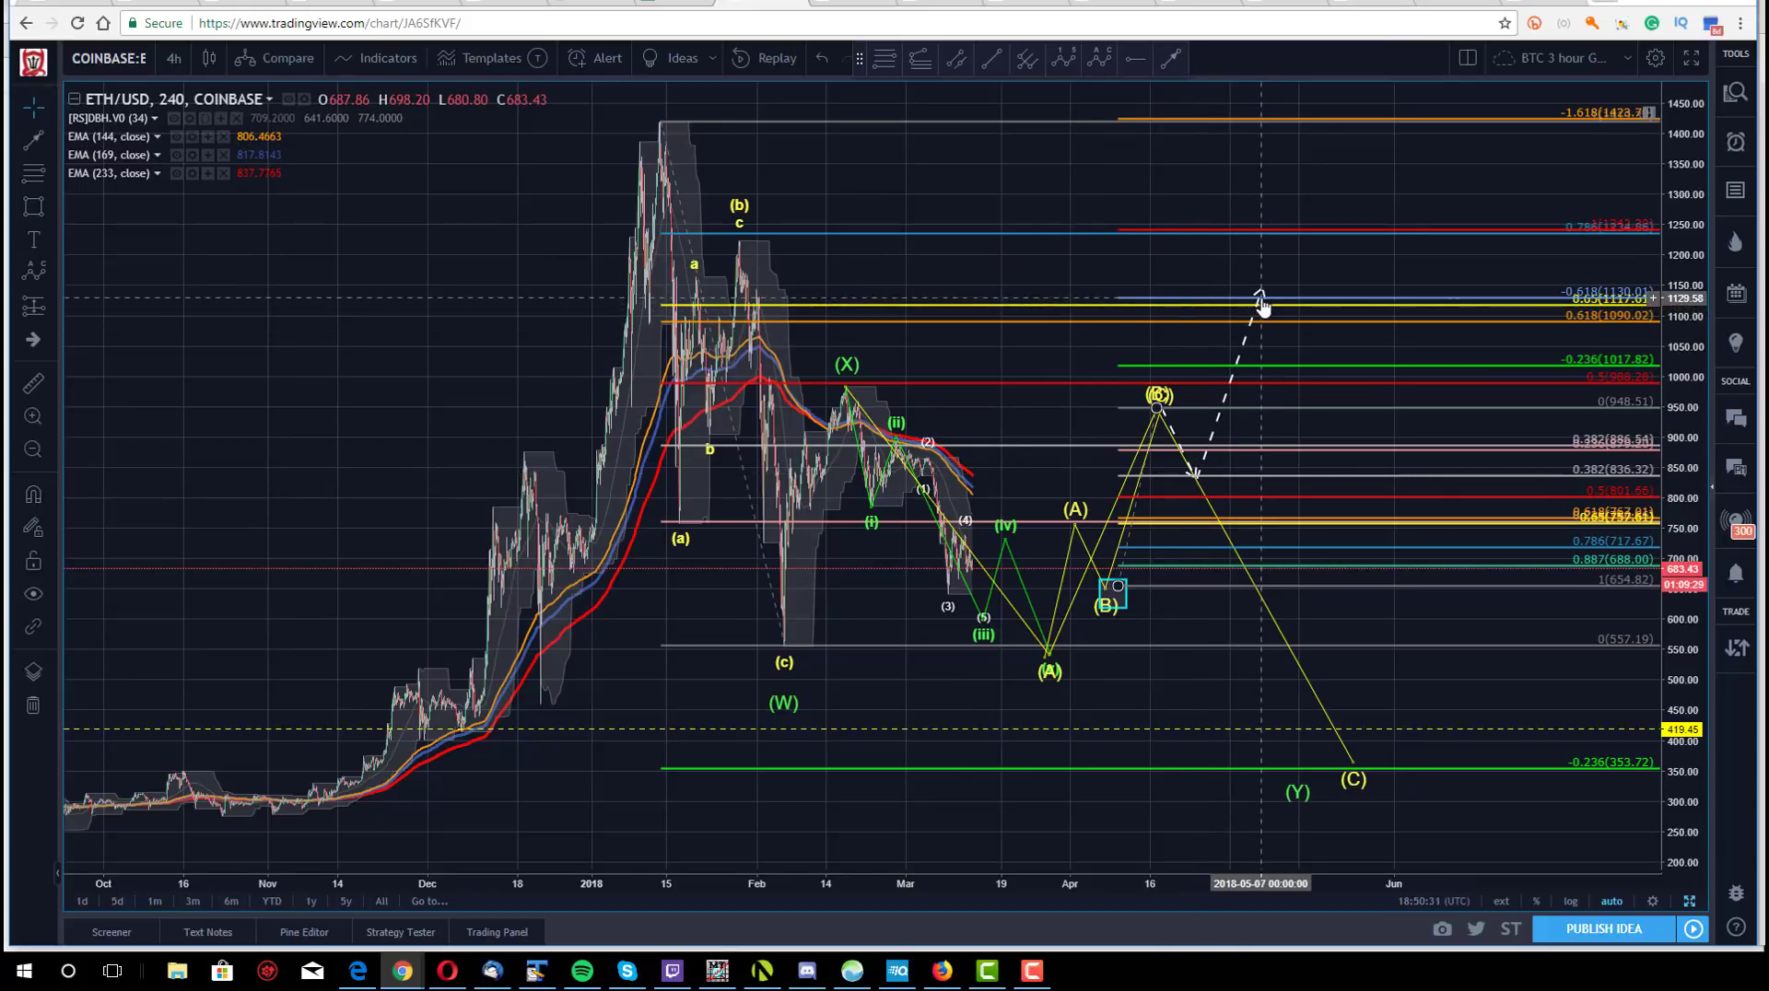
- Draw a dashed arrow falling from the rising arrow's tip, near 1133 on May 5, to about 824 on May 21
left_click_drag(1081, 241, 956, 245)
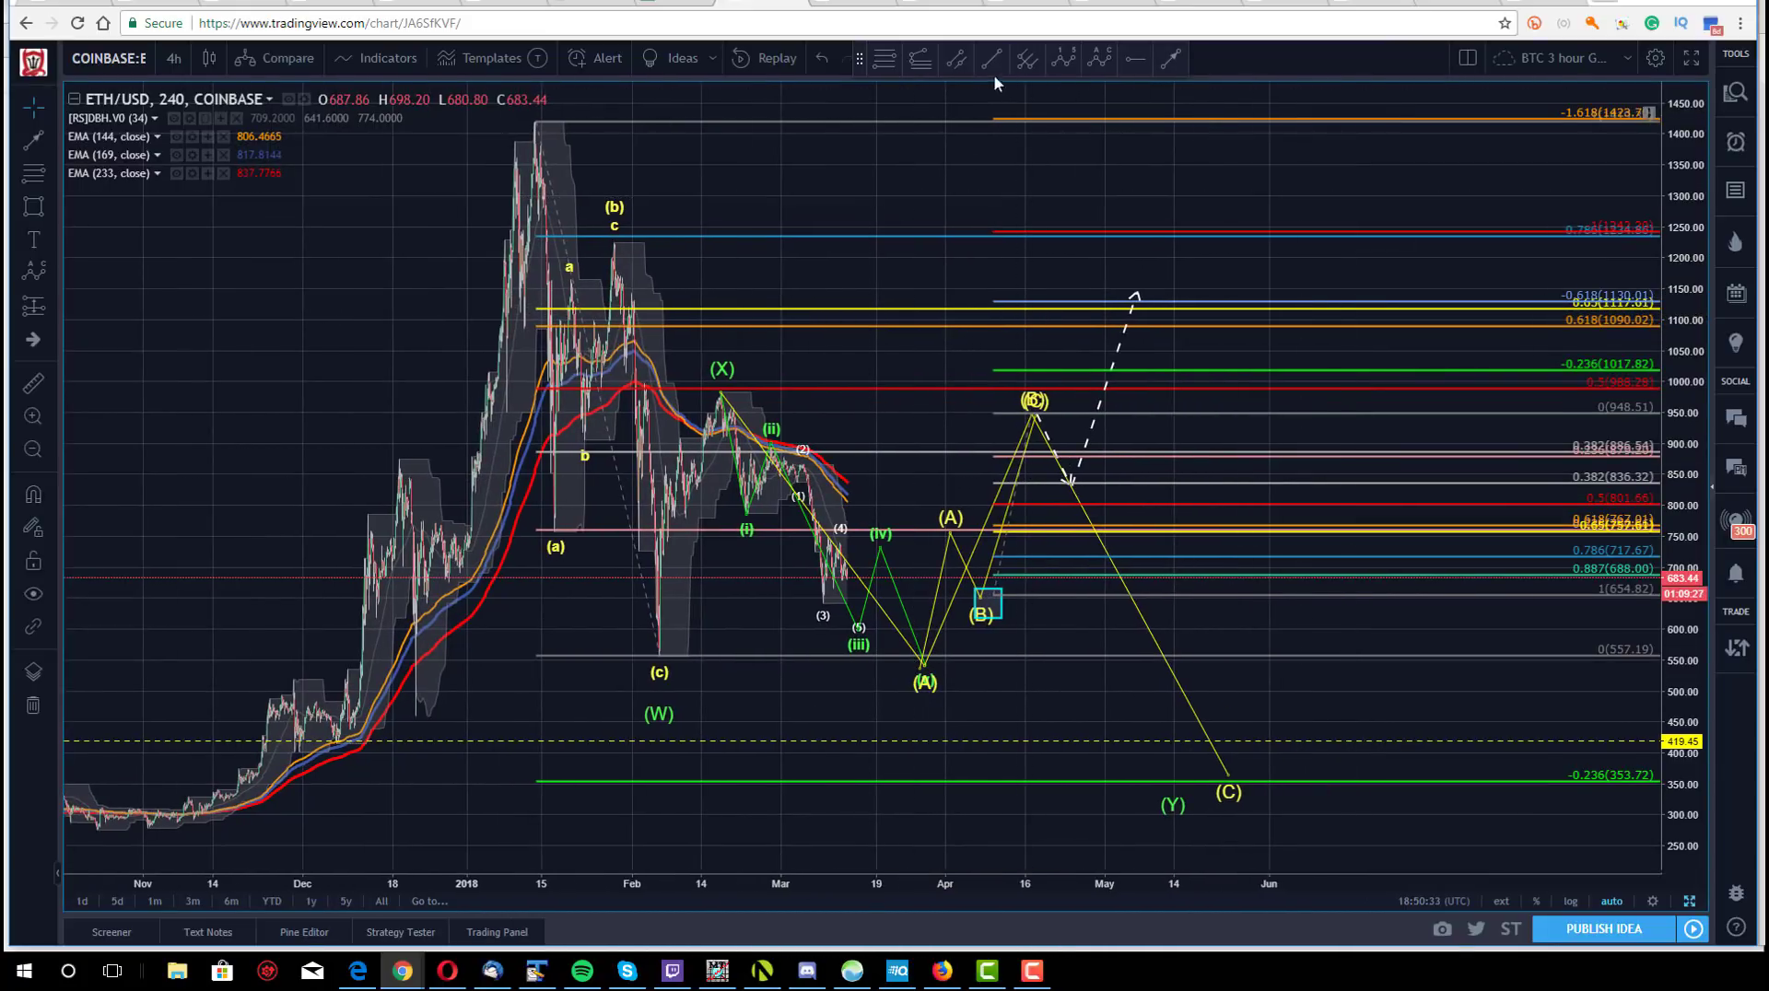
left_click(1135, 295)
left_click(1173, 145)
left_click(1130, 297)
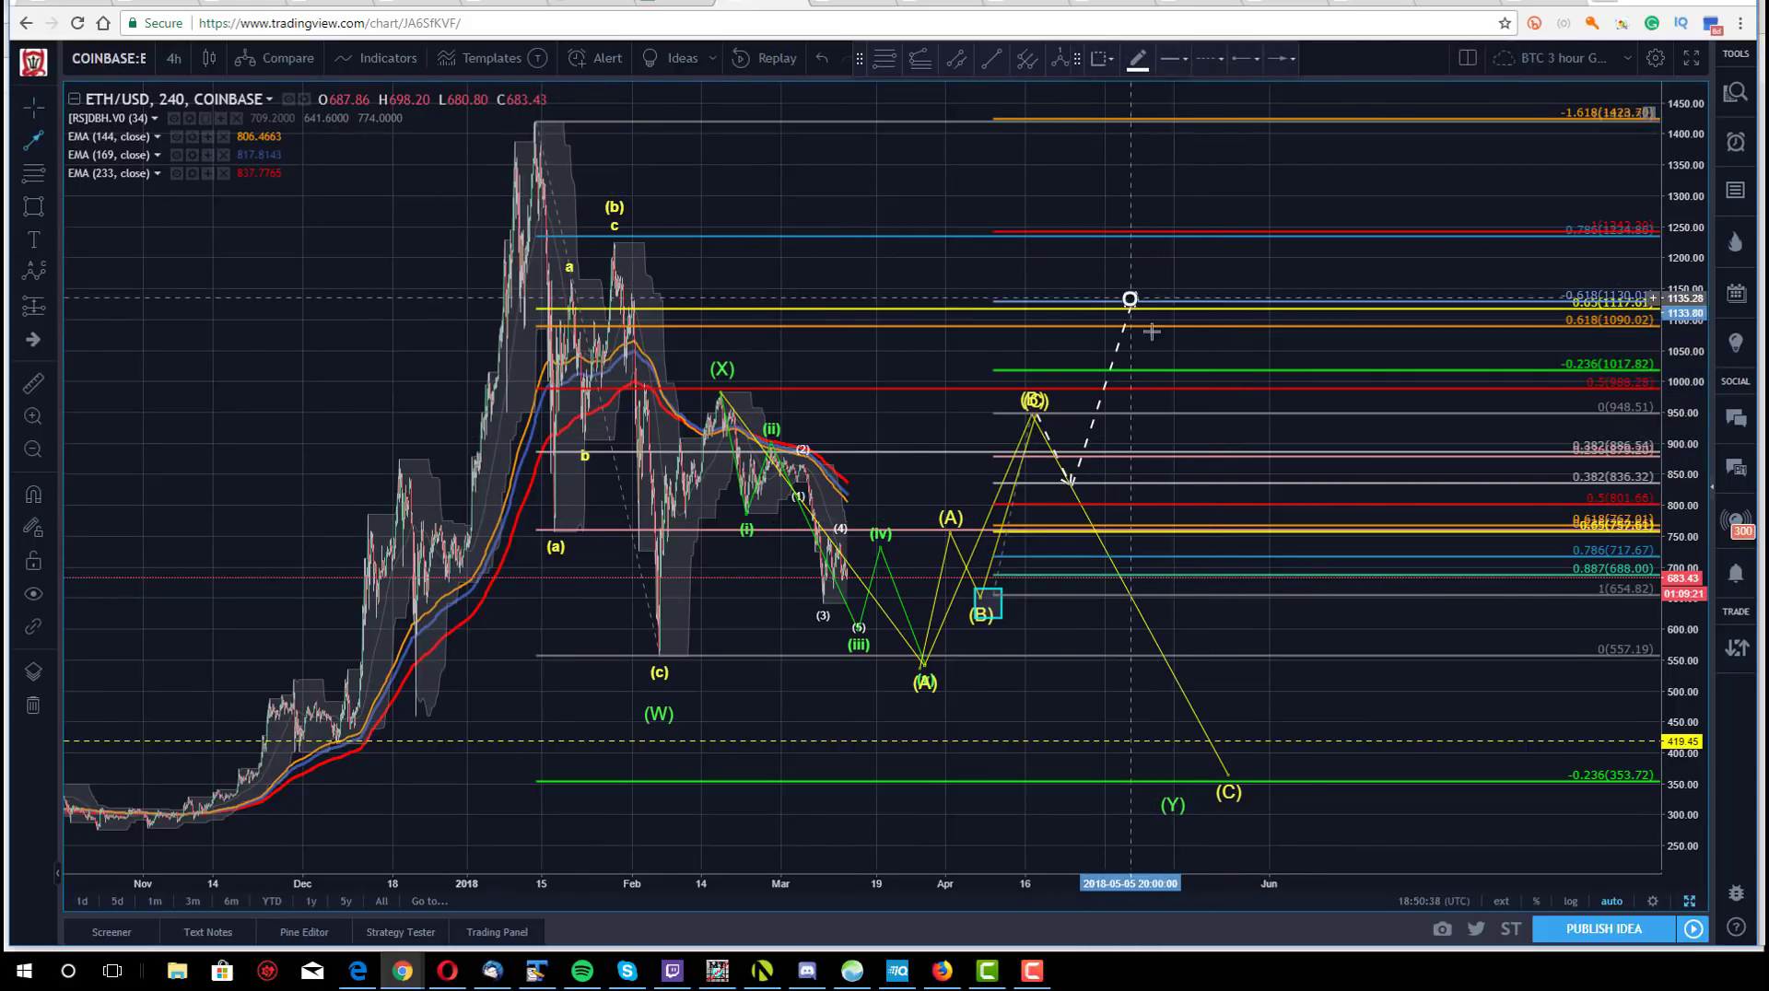
left_click(1210, 490)
left_click(743, 198)
left_click_drag(743, 198, 721, 202)
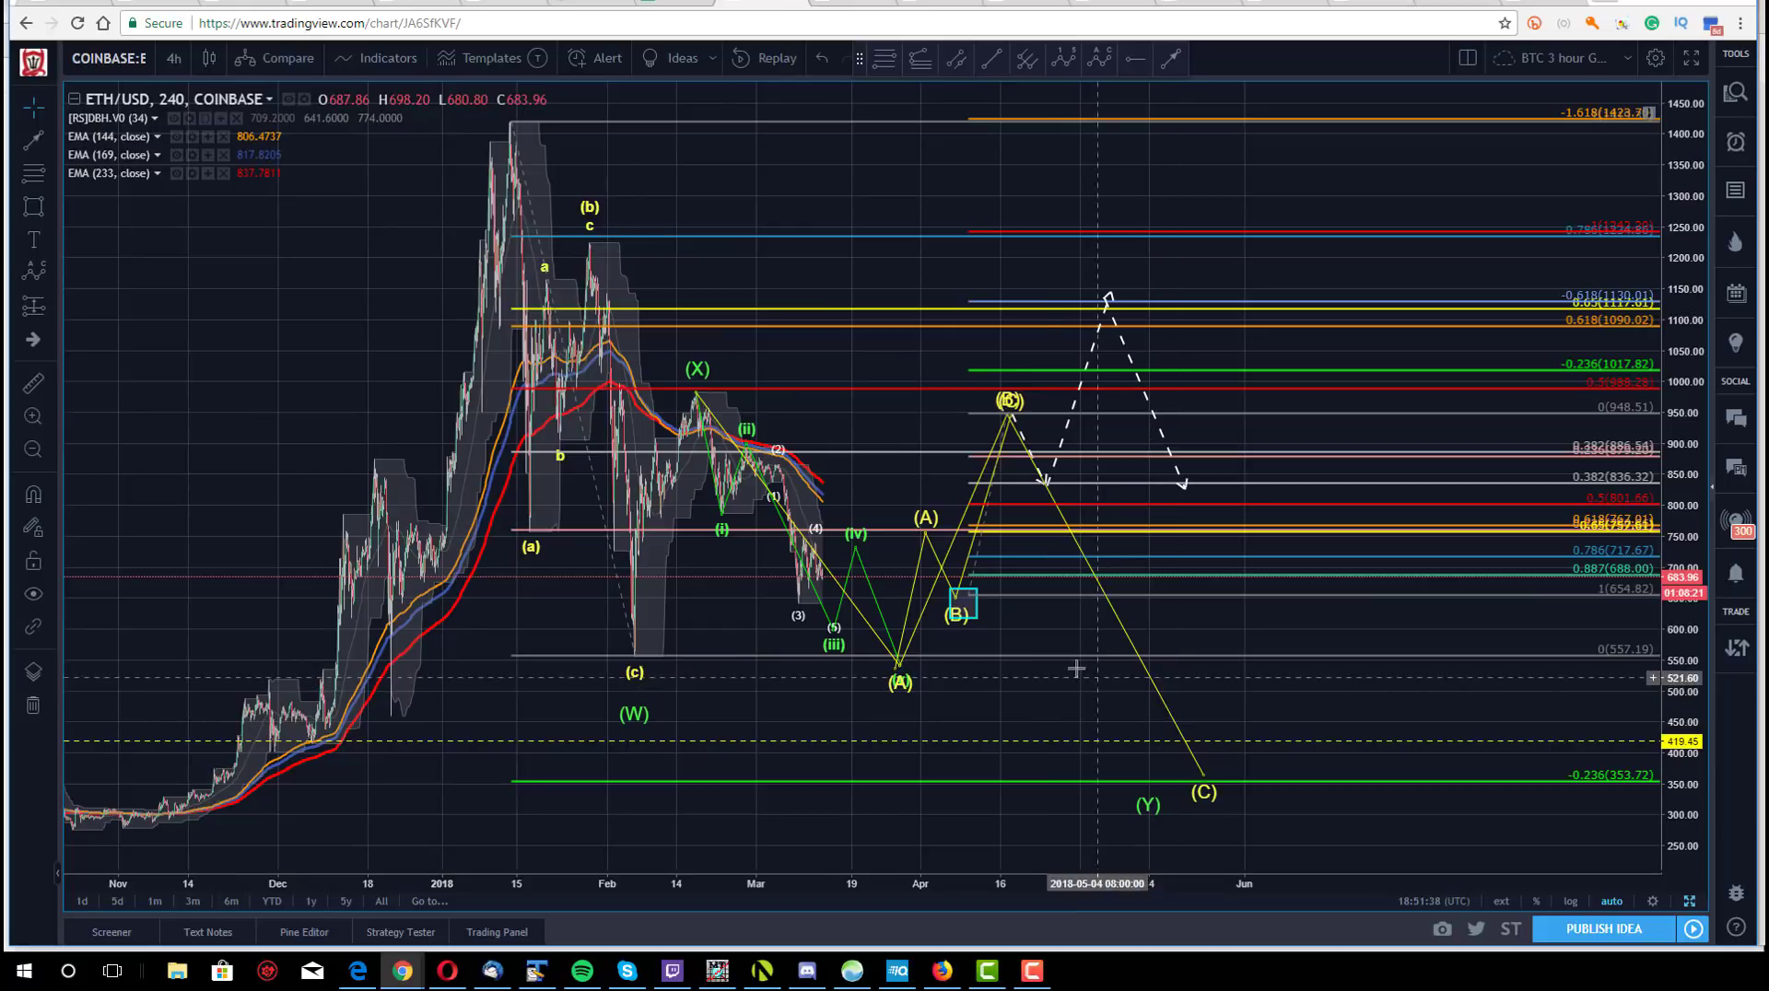
left_click(958, 604)
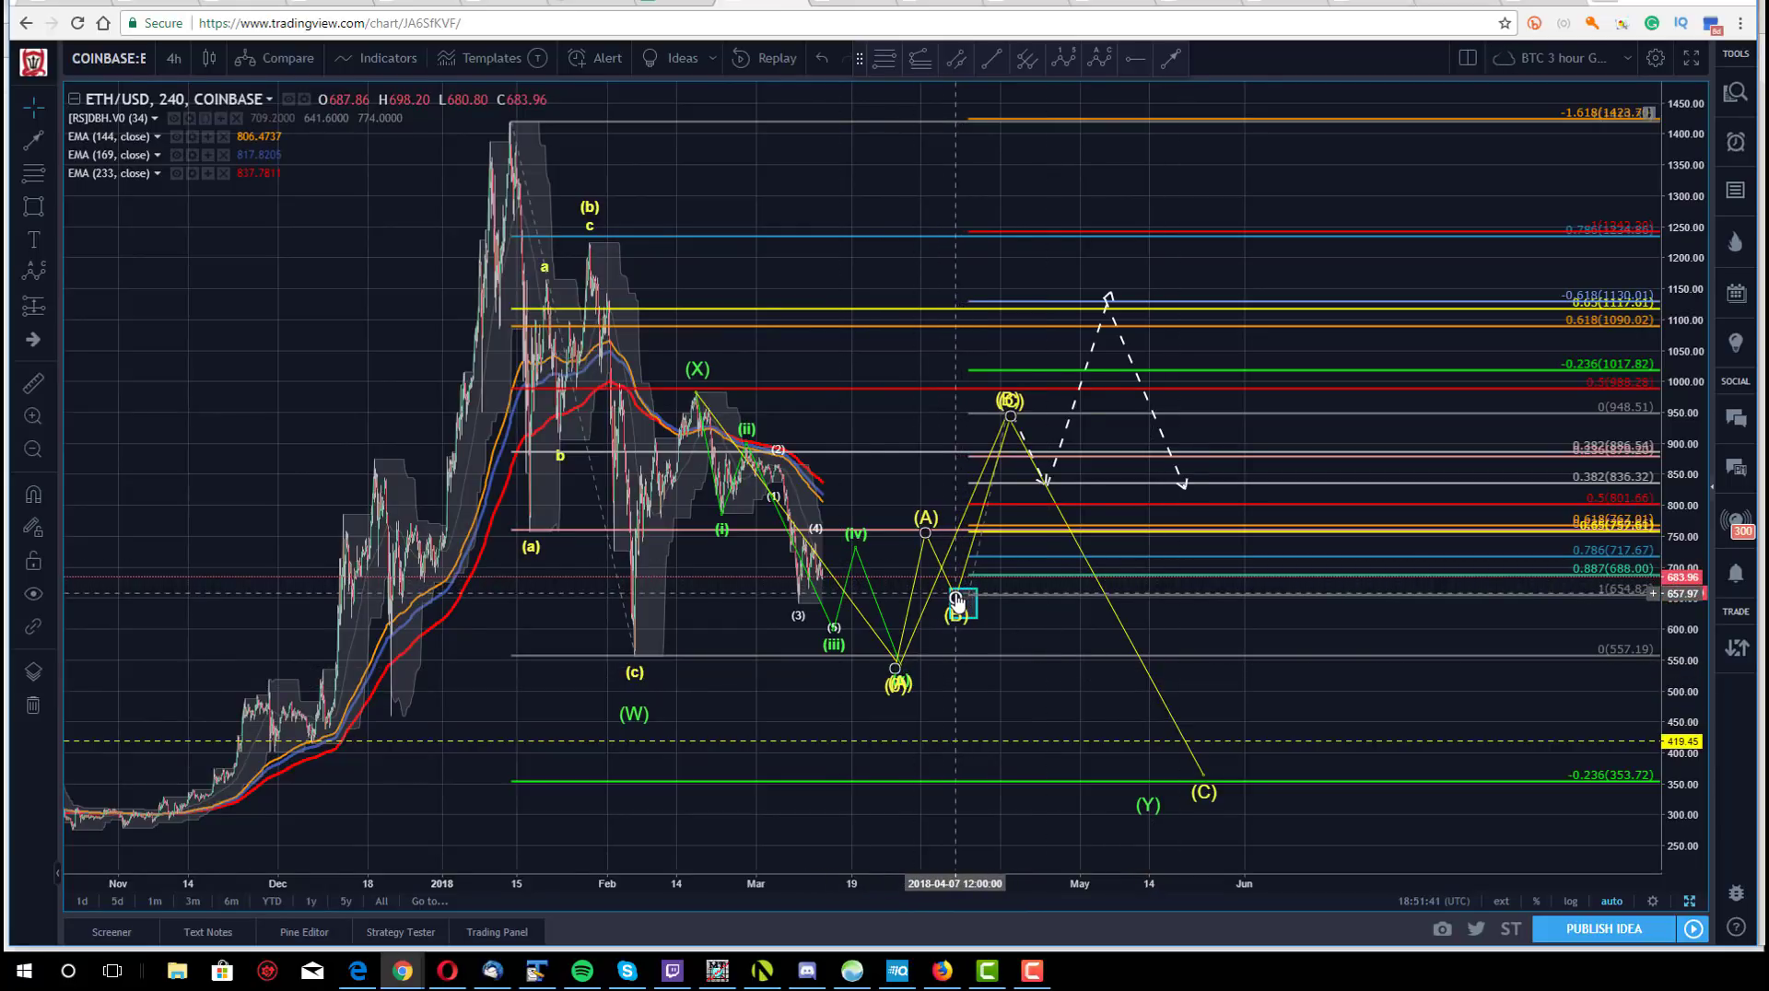
left_click(984, 533)
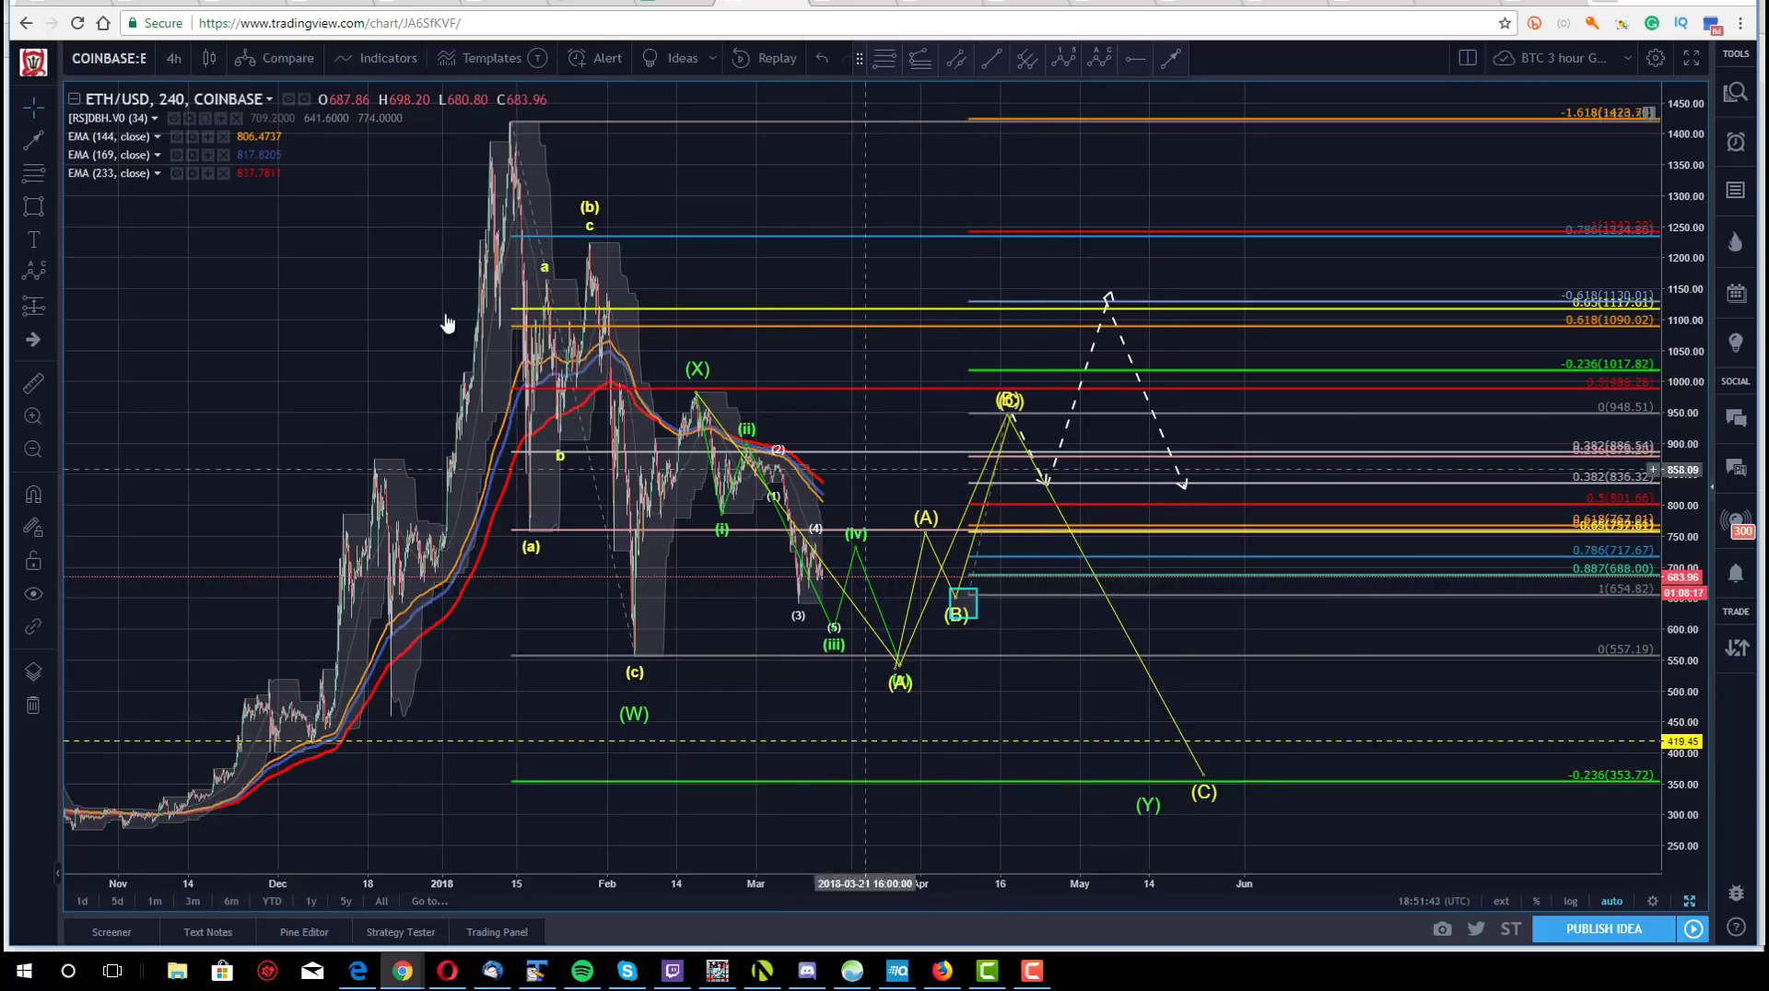
left_click_drag(322, 289, 459, 297)
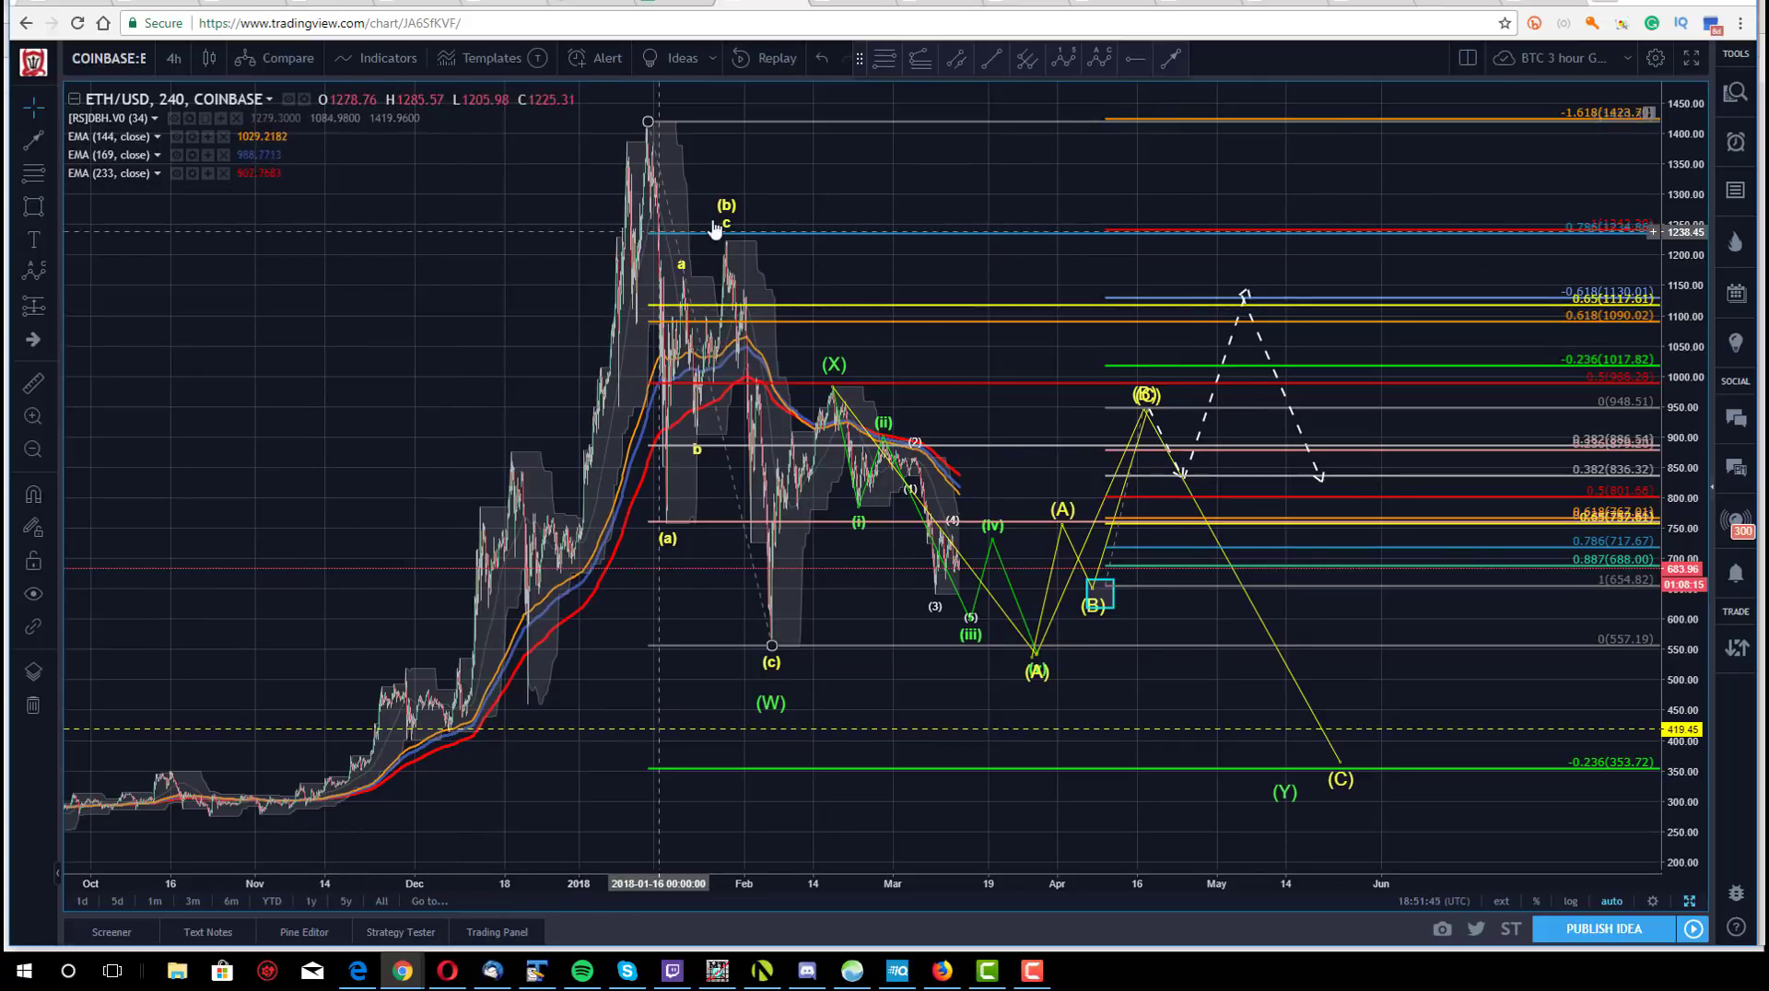